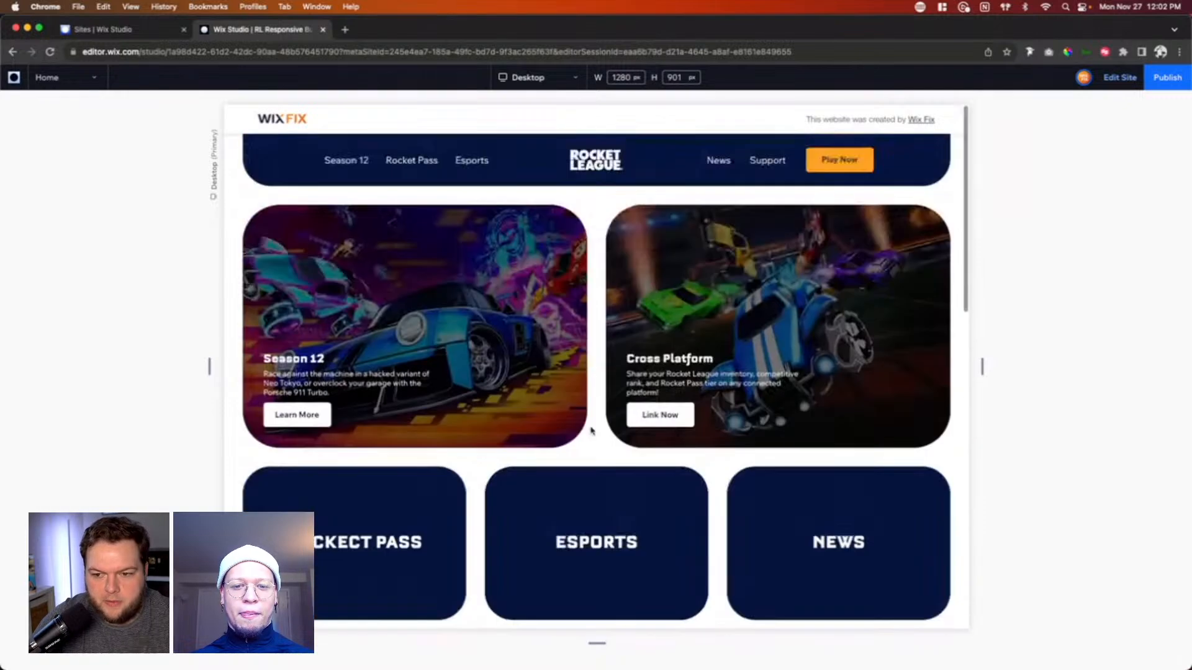
Step: Leave the Home preview for the Workshop page and open that page for editing
{"action": "left_click", "coordinate": [74, 78]}
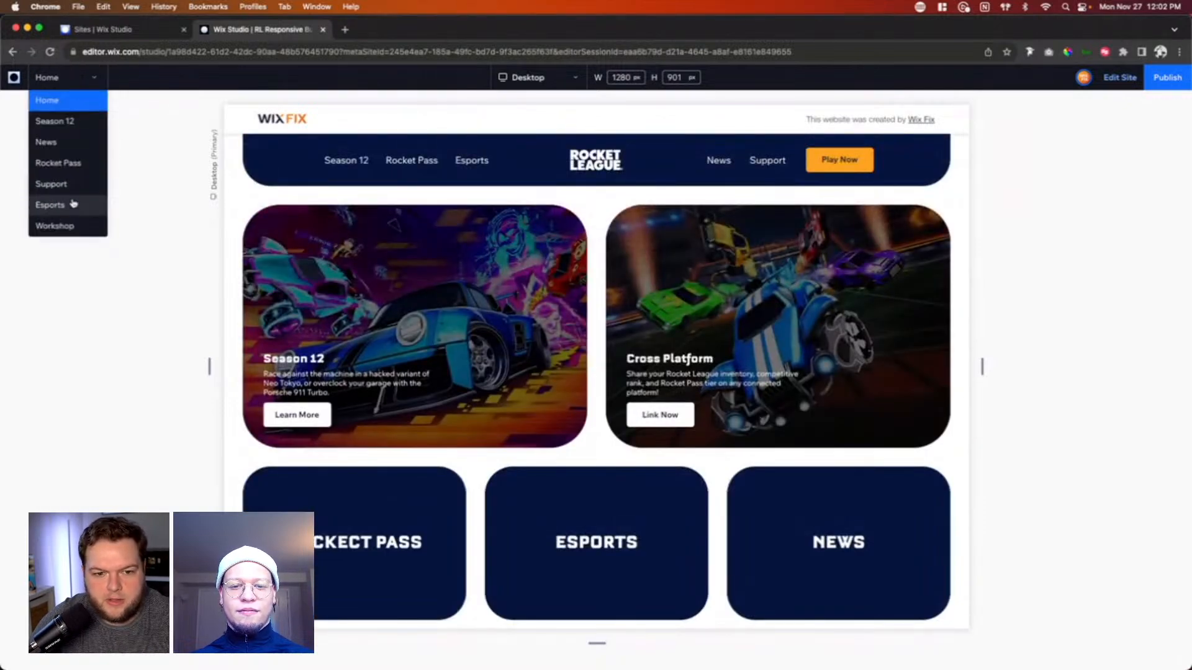
{"action": "left_click", "coordinate": [62, 225]}
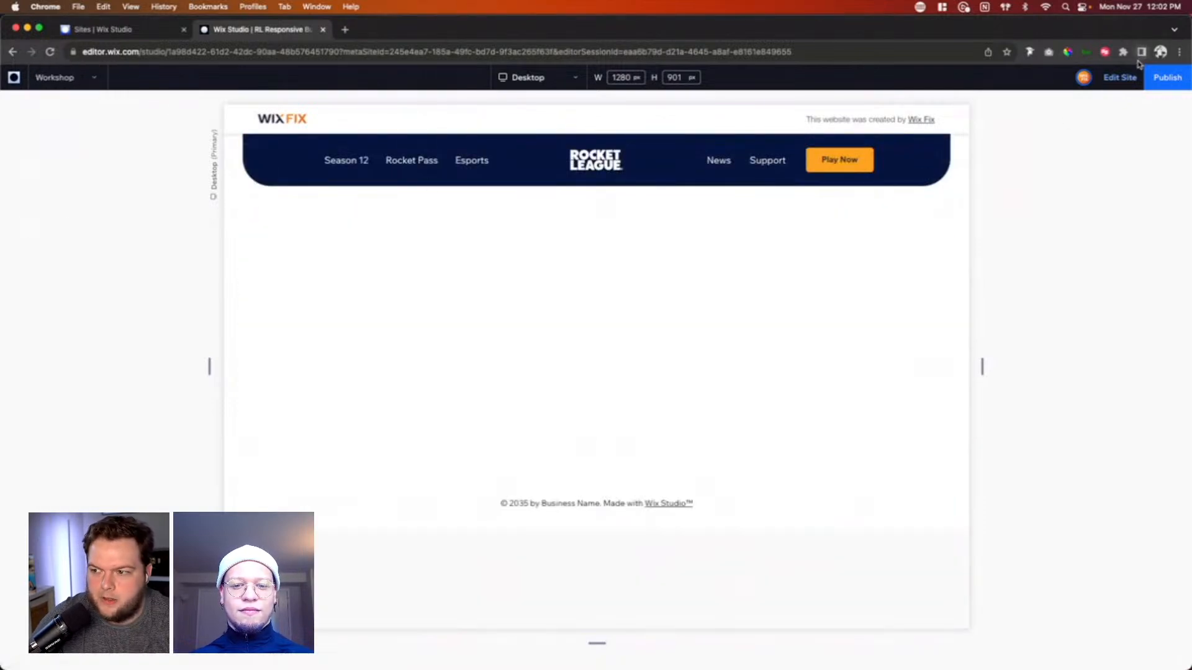
{"action": "left_click", "coordinate": [1123, 78]}
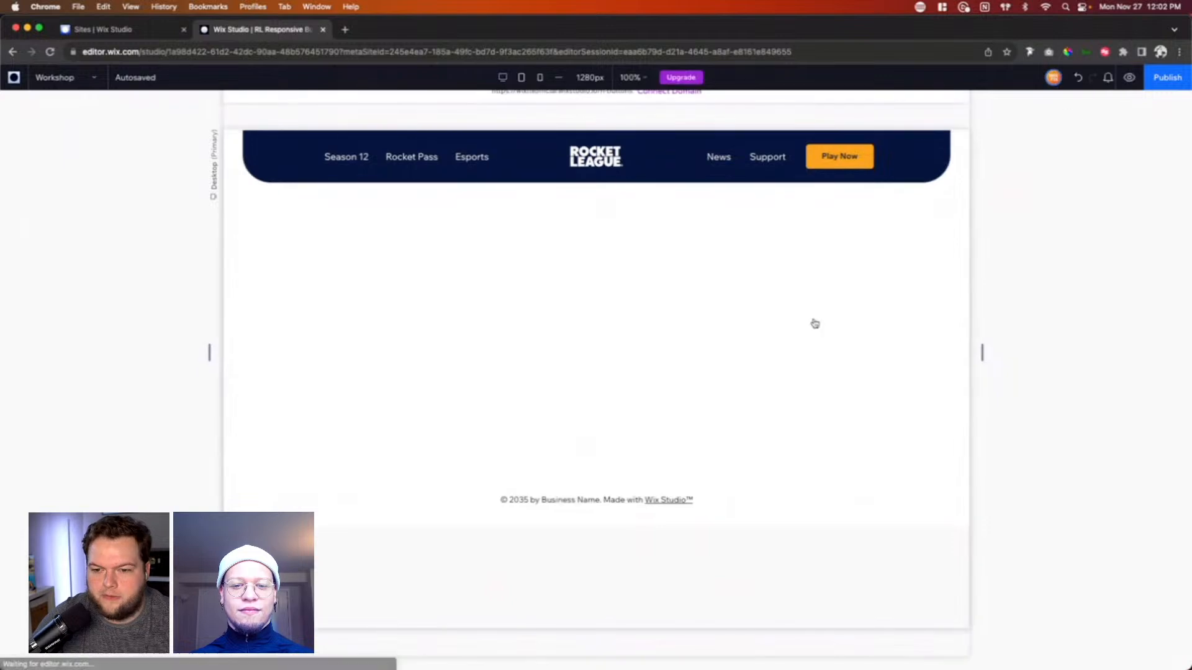
Step: Set the height of the blank section below the header to 800 px
{"action": "left_click", "coordinate": [877, 330]}
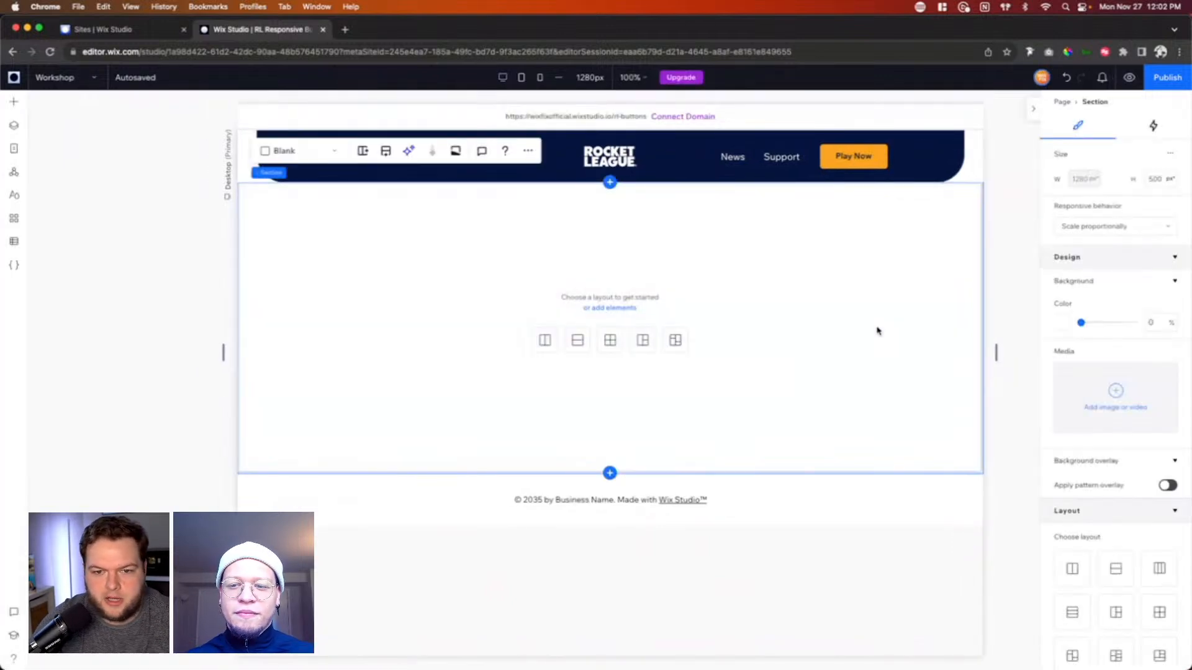
{"action": "left_click", "coordinate": [1162, 179]}
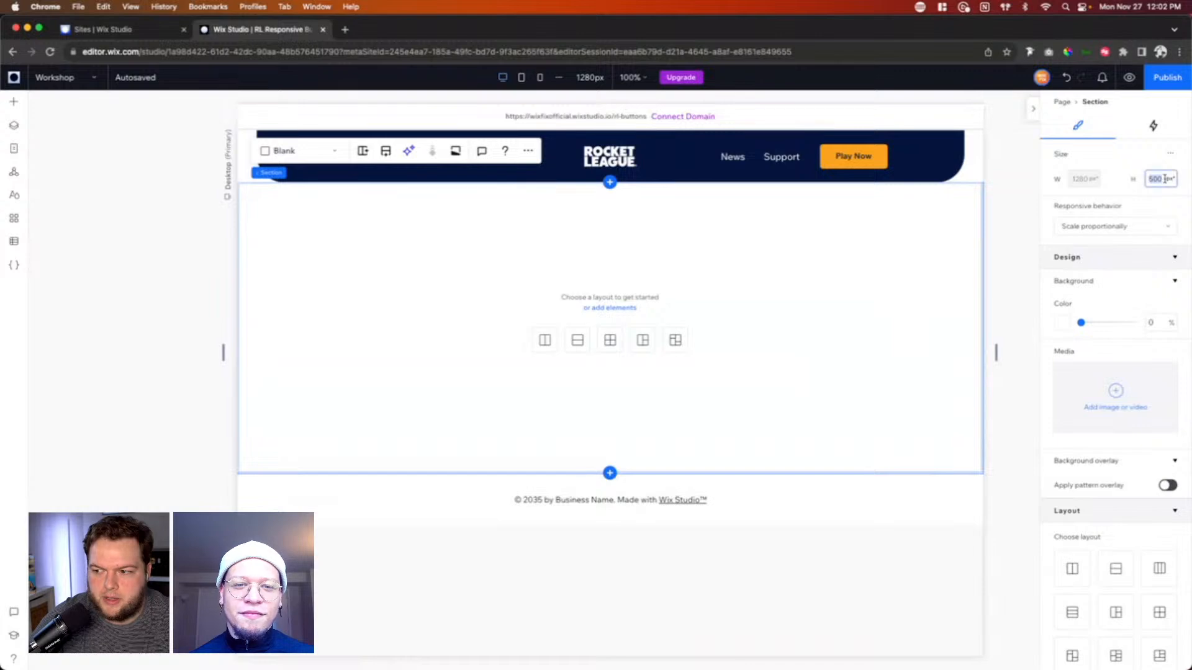
{"action": "type", "text": "900"}
{"action": "key", "text": "Return"}
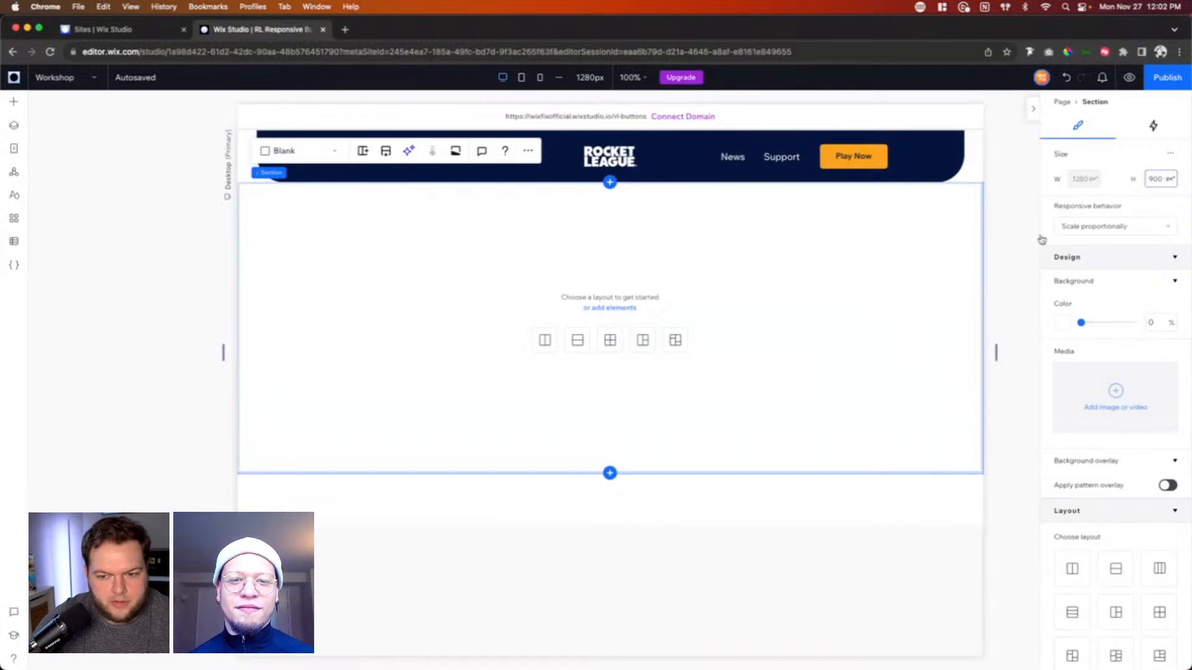
{"action": "scroll", "coordinate": [869, 330], "scroll_direction": "down", "scroll_amount": 2}
{"action": "left_click", "coordinate": [1154, 180]}
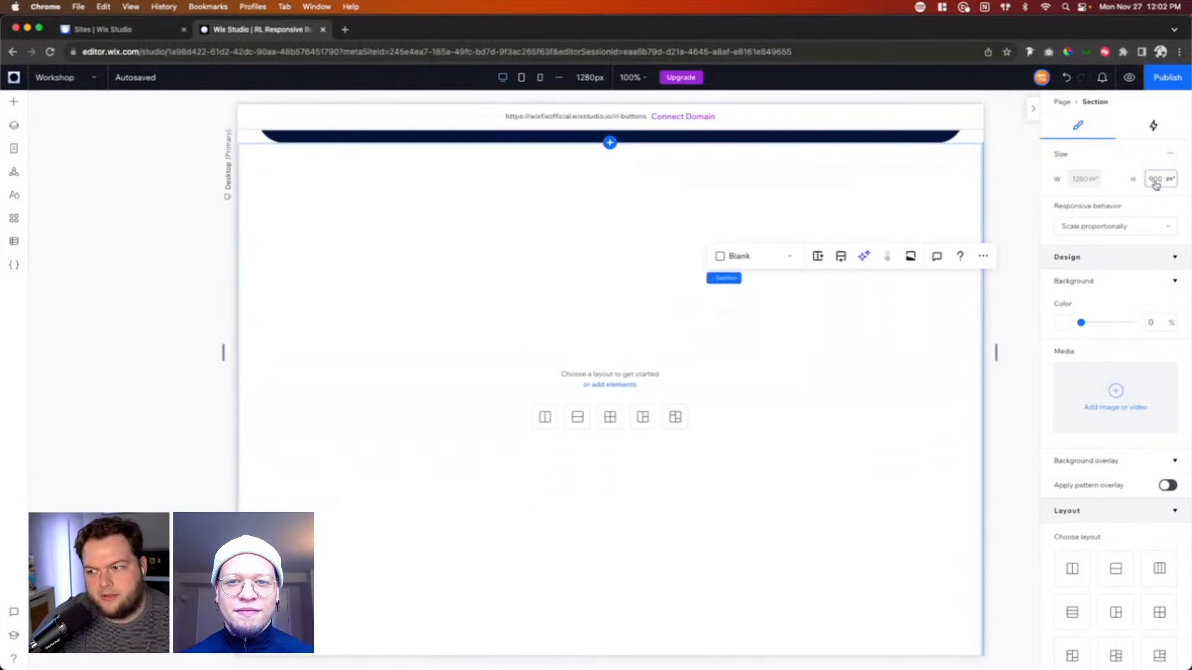
{"action": "type", "text": "800"}
{"action": "key", "text": "Return"}
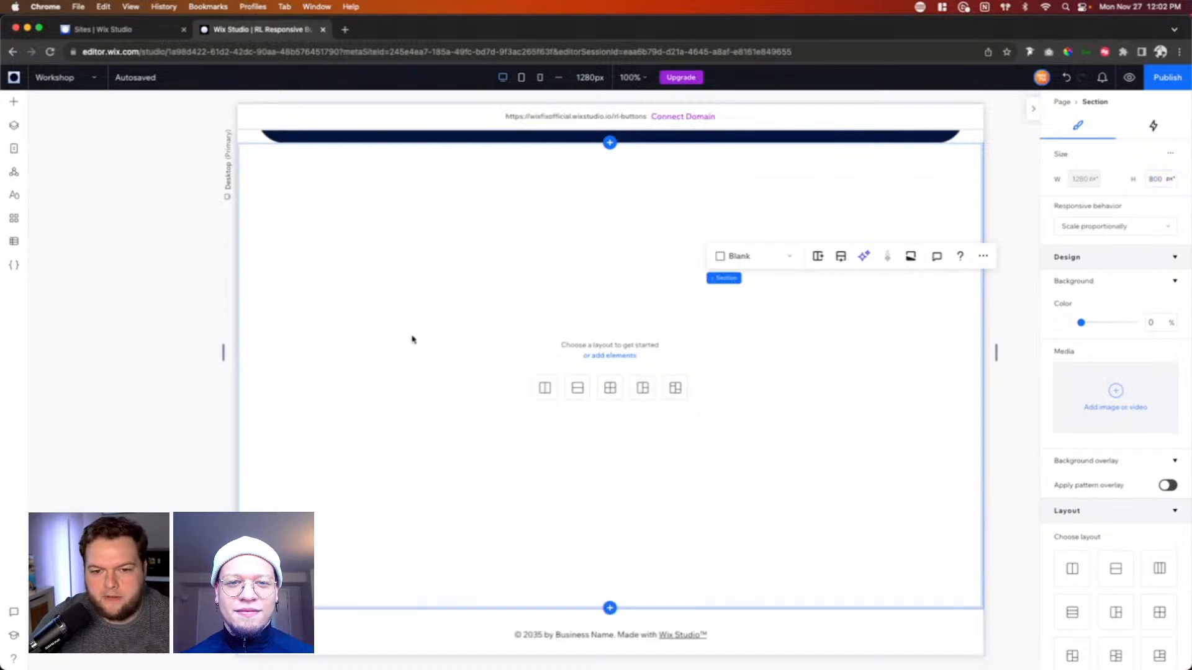
Step: Check the header's side padding and give the blank section linked padding of 2.5% on all four sides
{"action": "scroll", "coordinate": [1094, 514], "scroll_direction": "down", "scroll_amount": 6}
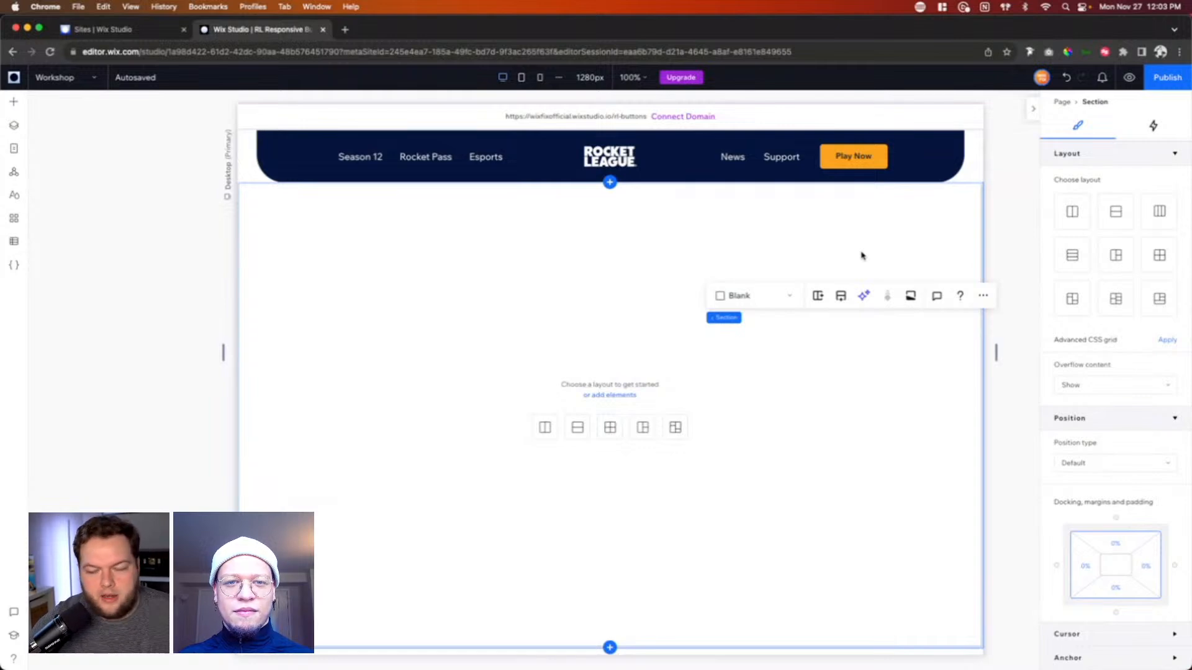
{"action": "left_click", "coordinate": [972, 163]}
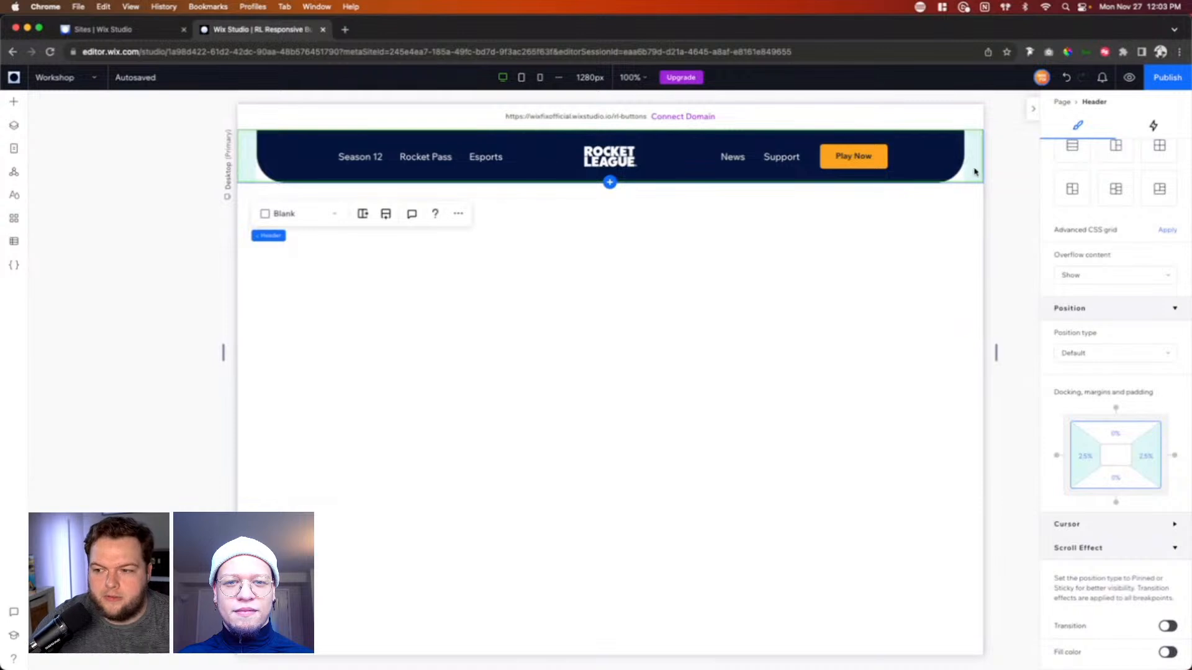
{"action": "left_click", "coordinate": [893, 346]}
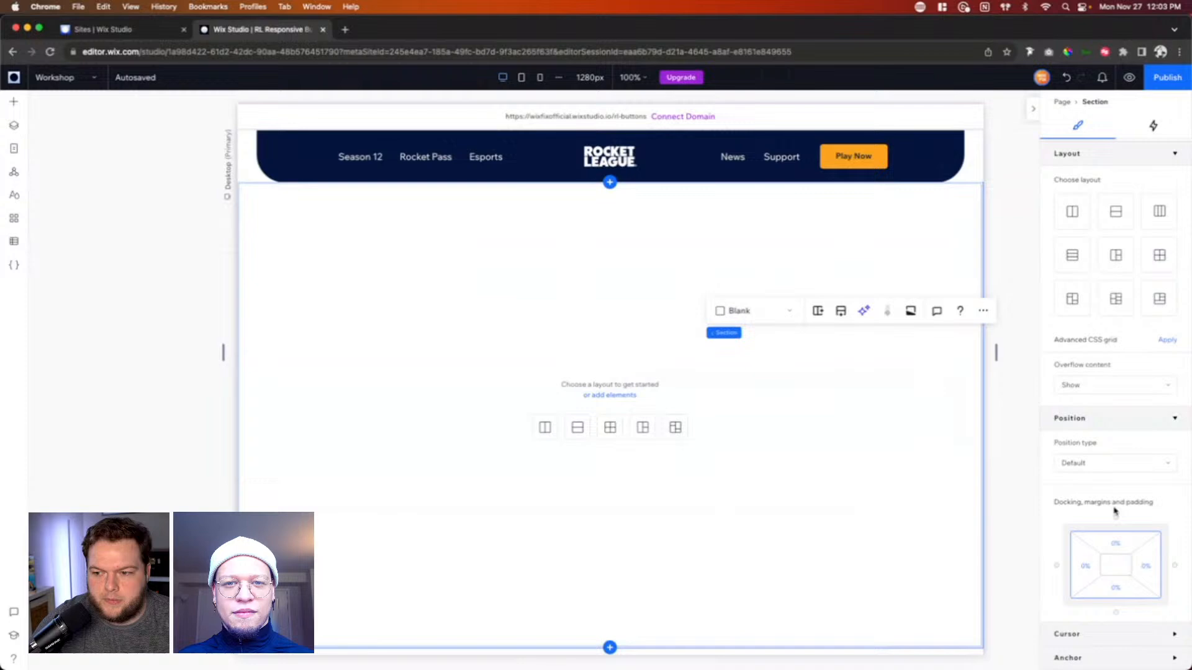
{"action": "left_click", "coordinate": [1119, 551]}
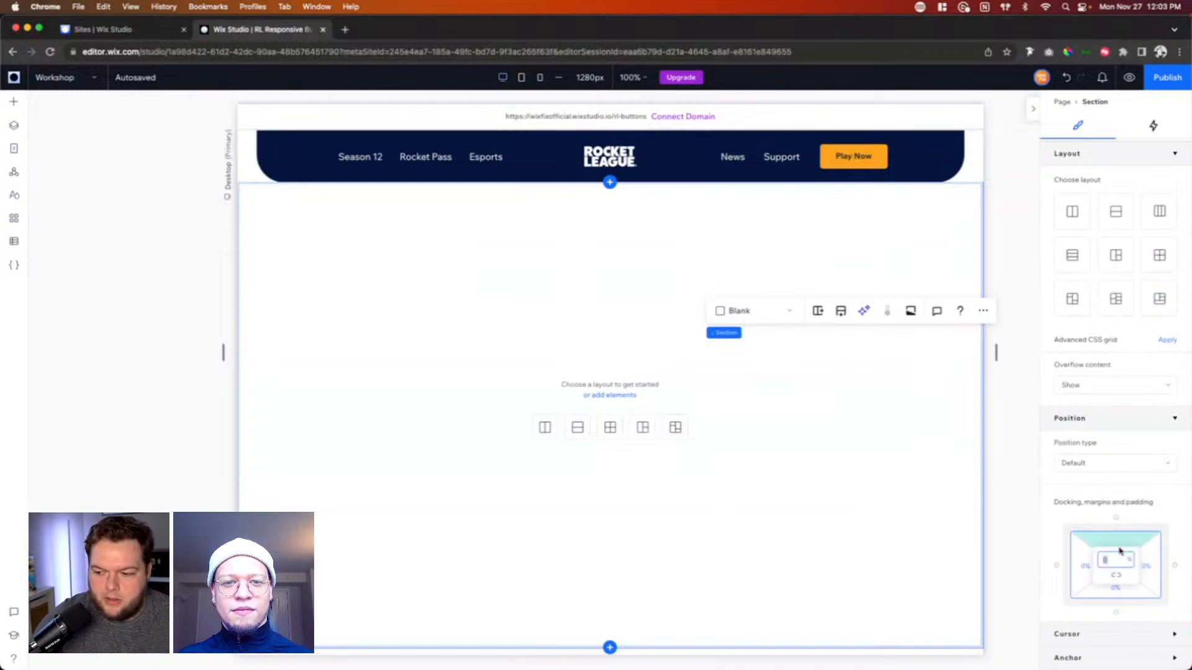
{"action": "type", "text": "25"}
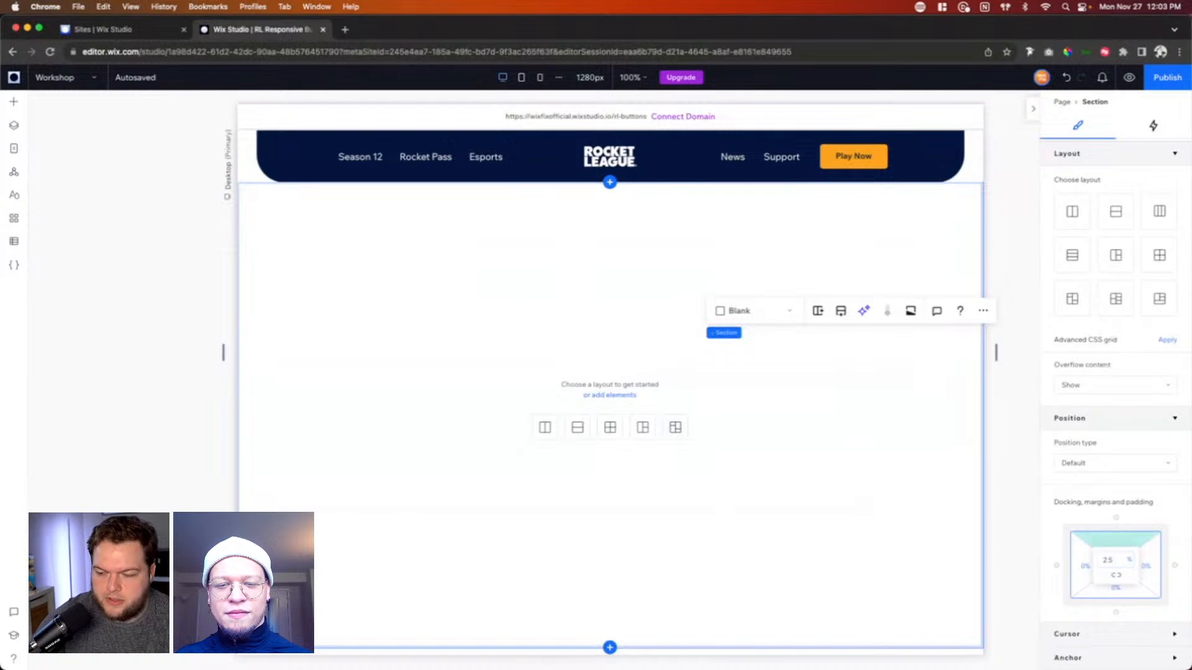
{"action": "key", "text": "Return"}
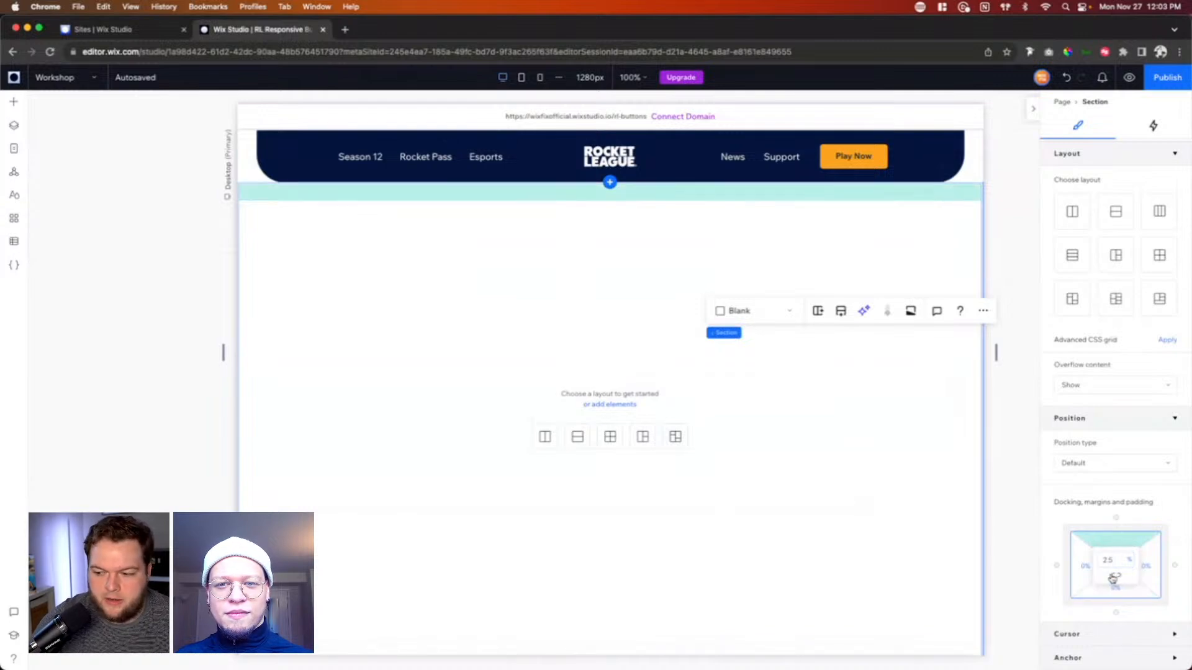
{"action": "left_click", "coordinate": [1116, 578]}
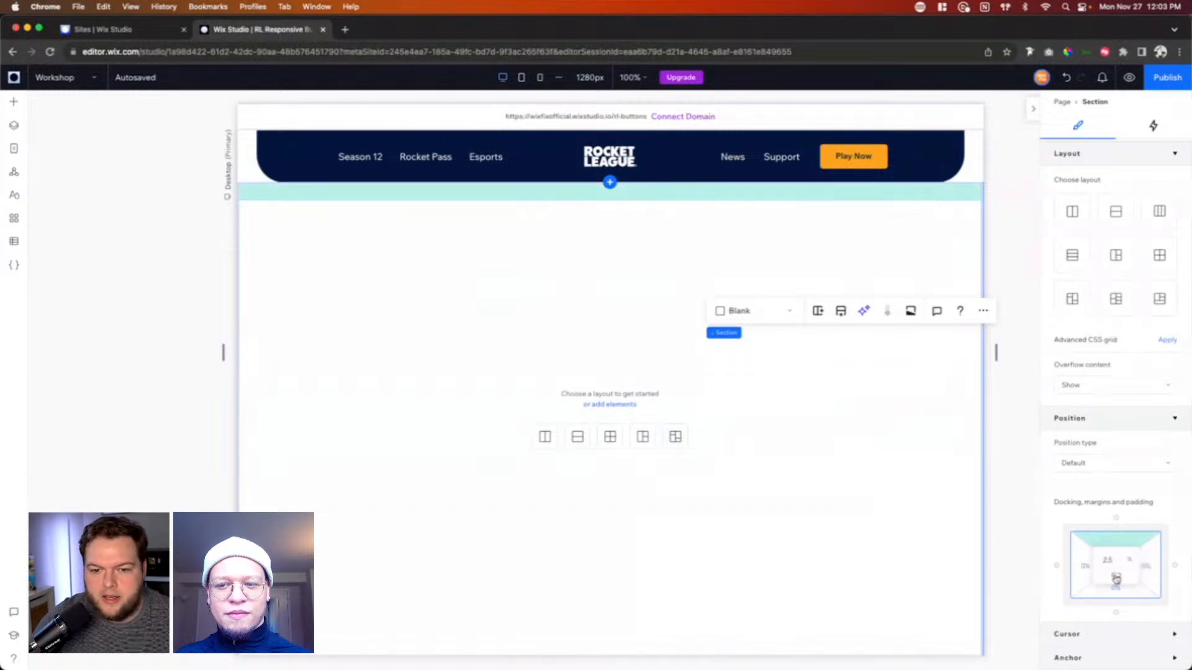
{"action": "scroll", "coordinate": [767, 594], "scroll_direction": "down", "scroll_amount": 3}
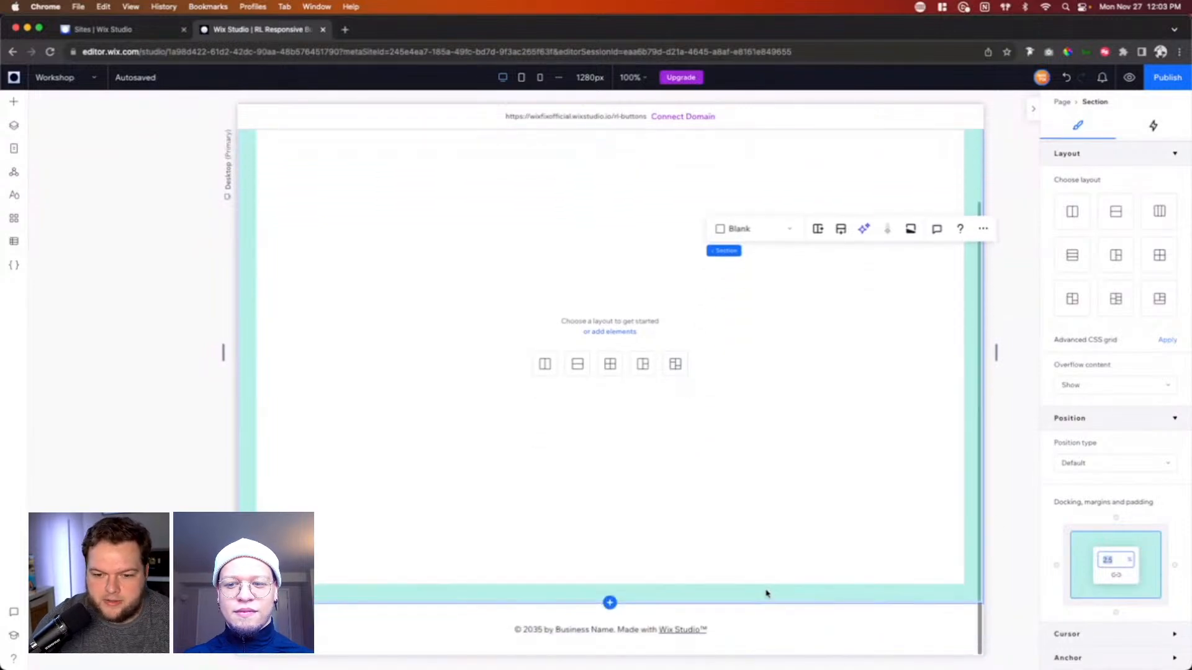
{"action": "scroll", "coordinate": [279, 365], "scroll_direction": "up", "scroll_amount": 3}
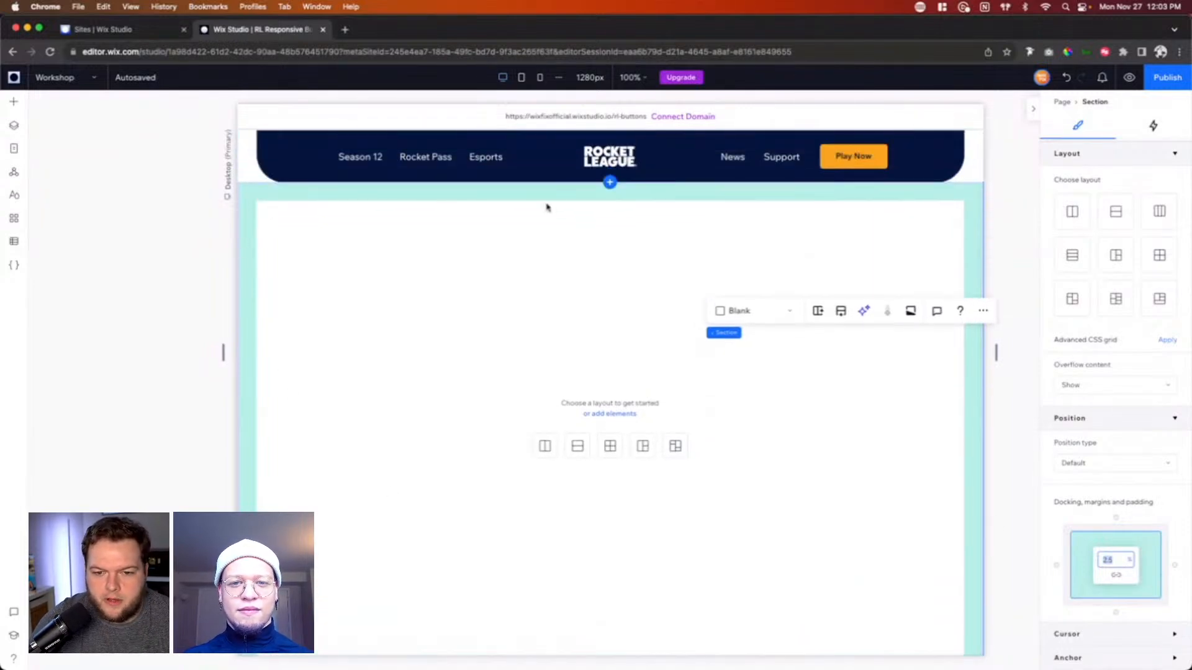
{"action": "scroll", "coordinate": [960, 382], "scroll_direction": "down", "scroll_amount": 3}
{"action": "scroll", "coordinate": [960, 380], "scroll_direction": "up", "scroll_amount": 3}
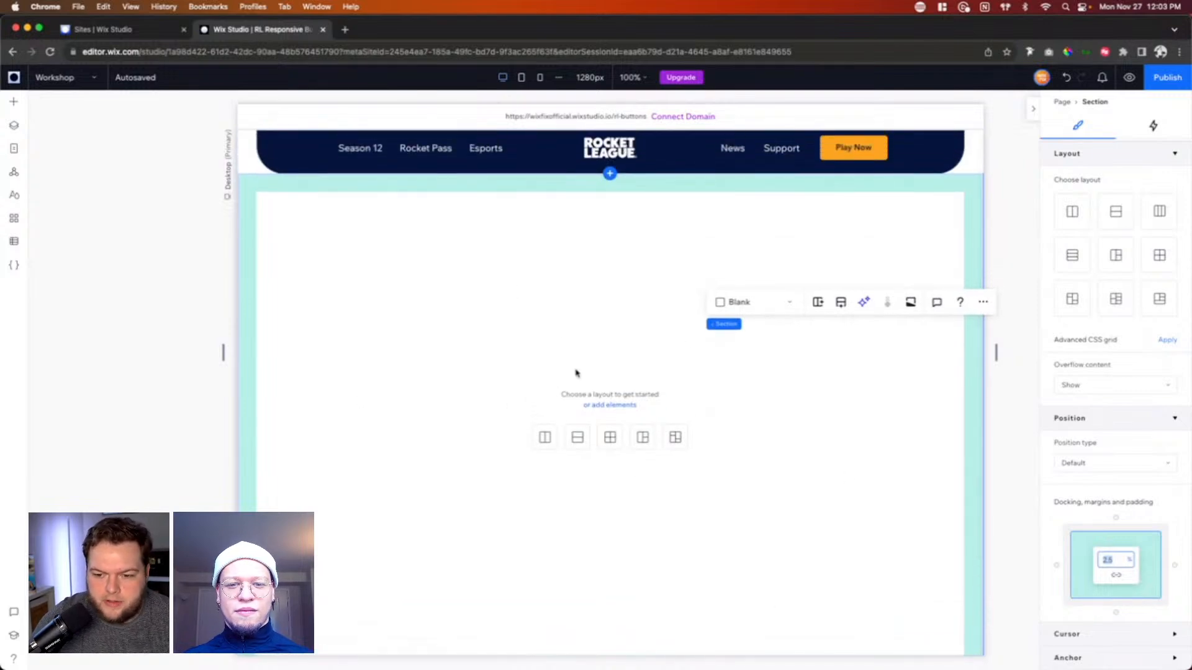
Step: Apply the Rows layout to the section and set the vertical gap between the rows to 2.5 vw
{"action": "scroll", "coordinate": [576, 372], "scroll_direction": "down", "scroll_amount": 3}
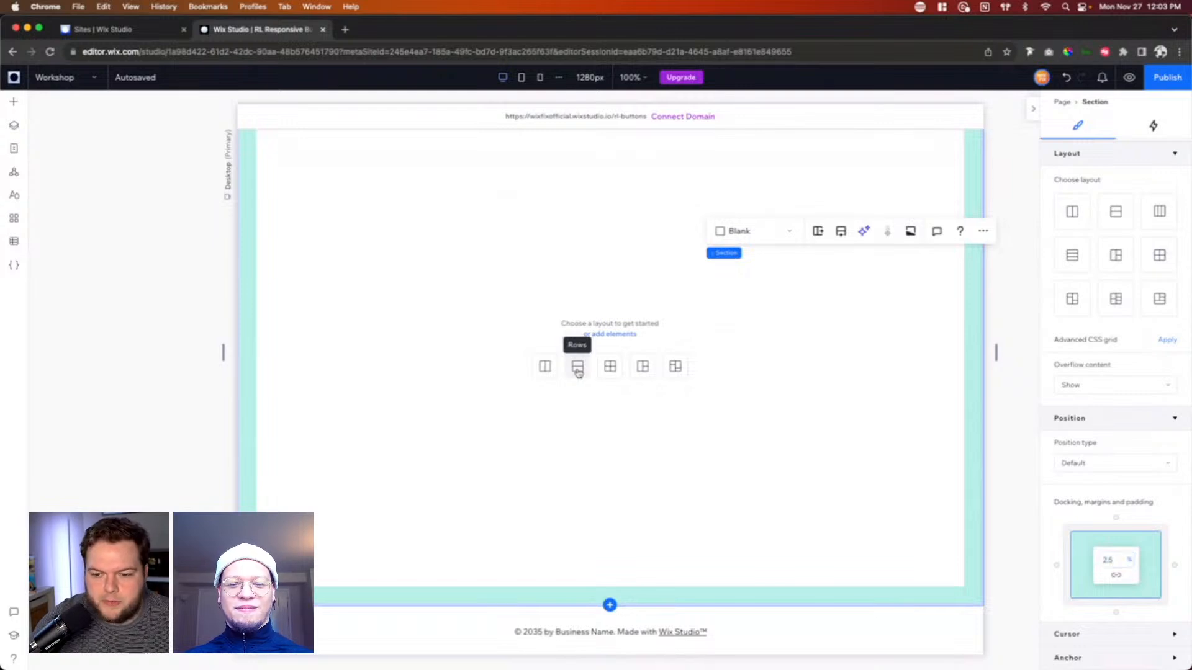
{"action": "left_click", "coordinate": [577, 372]}
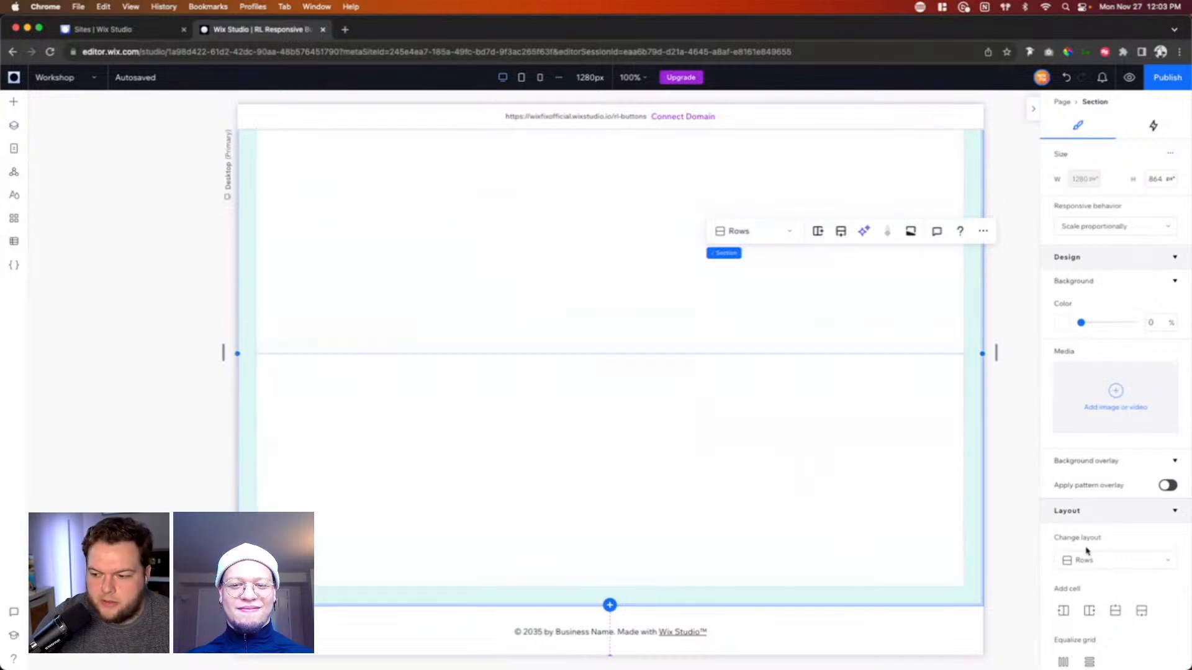
{"action": "scroll", "coordinate": [1087, 550], "scroll_direction": "down", "scroll_amount": 3}
{"action": "scroll", "coordinate": [1086, 550], "scroll_direction": "down", "scroll_amount": 1}
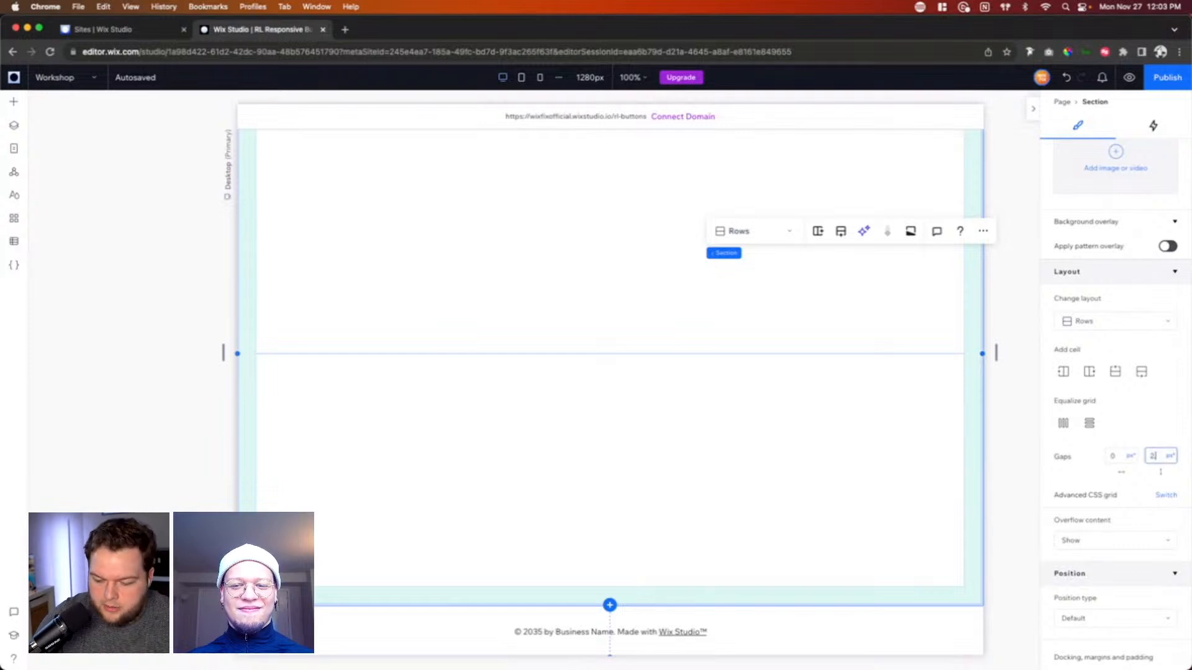
{"action": "key", "text": "Return"}
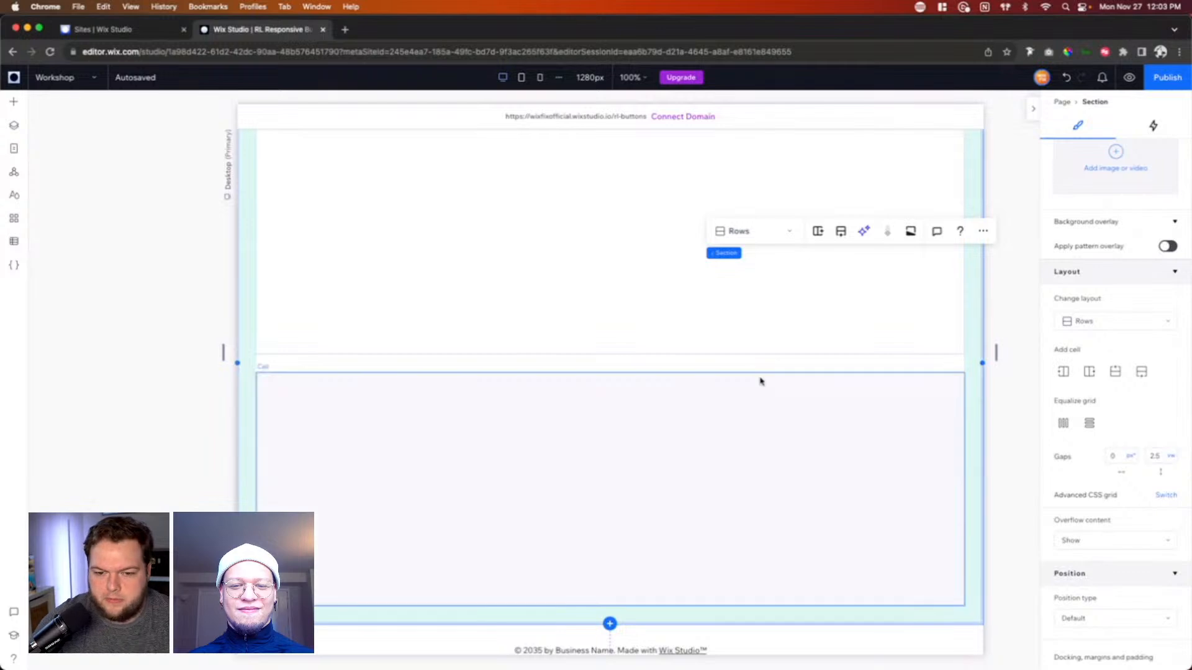
Step: Make the section's upper row taller and split its cell vertically into two side-by-side cells
{"action": "scroll", "coordinate": [757, 381], "scroll_direction": "up", "scroll_amount": 3}
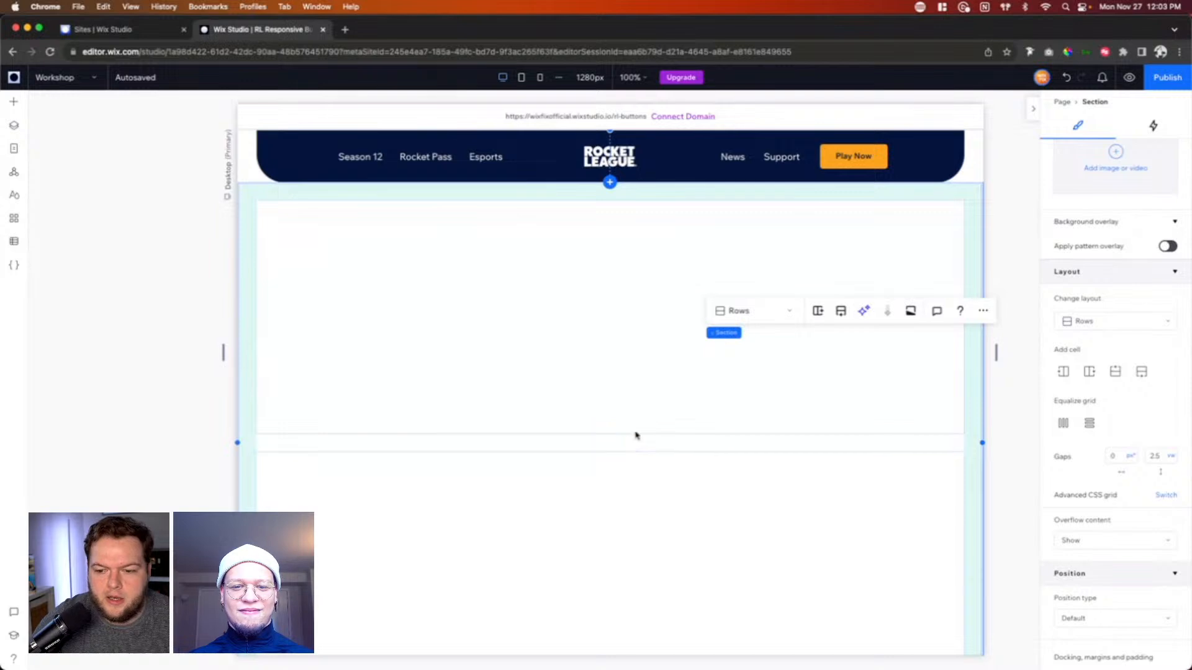
{"action": "scroll", "coordinate": [664, 416], "scroll_direction": "down", "scroll_amount": 3}
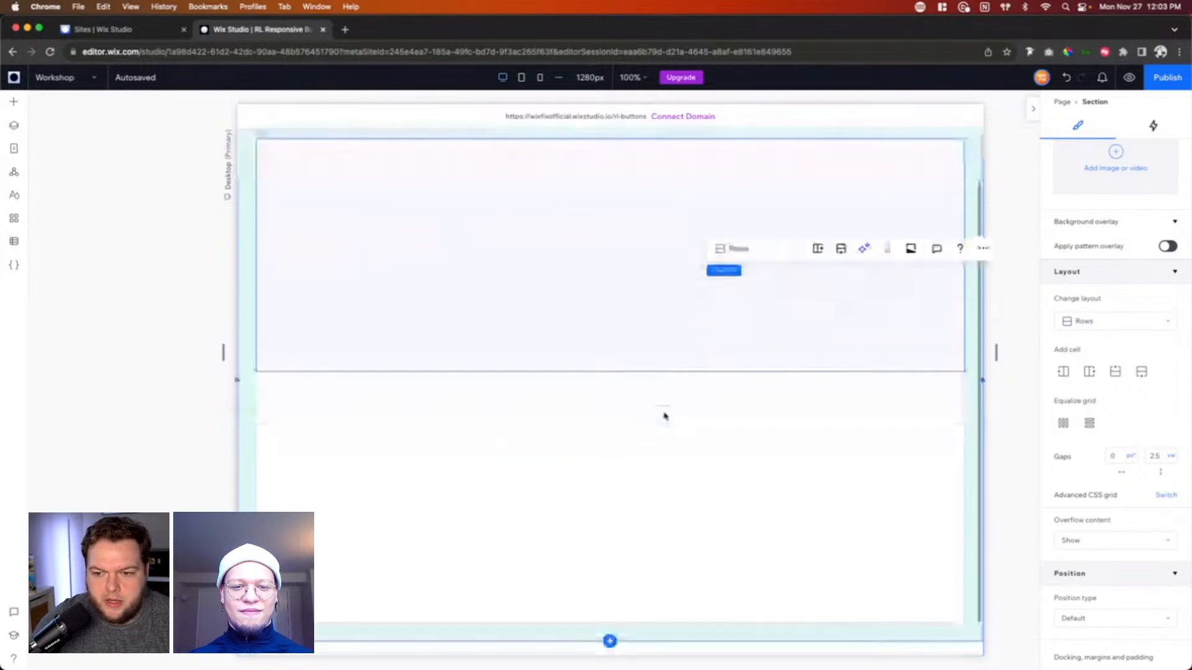
{"action": "scroll", "coordinate": [621, 329], "scroll_direction": "up", "scroll_amount": 3}
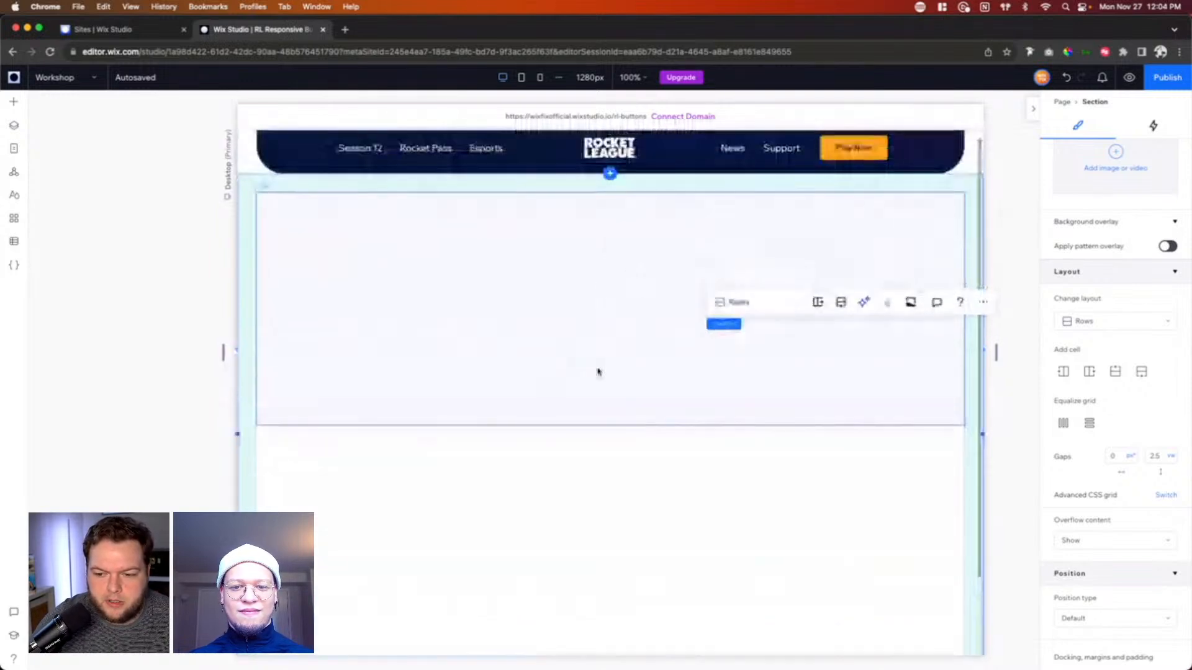
{"action": "scroll", "coordinate": [665, 413], "scroll_direction": "down", "scroll_amount": 1}
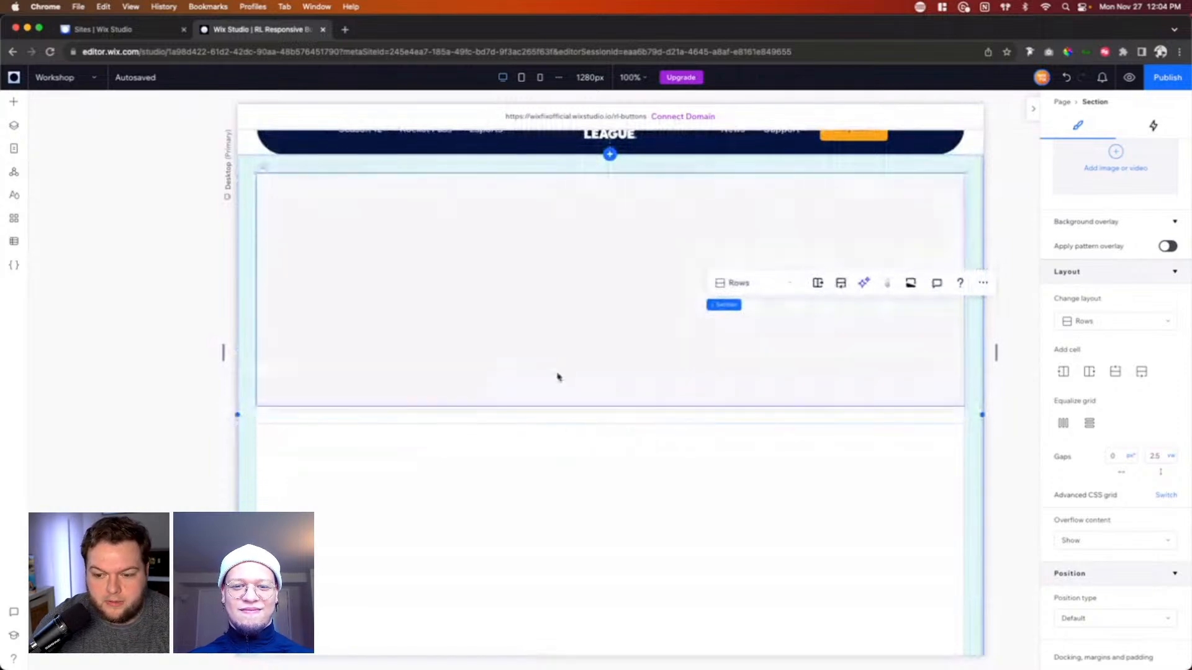
{"action": "left_click_drag", "start_coordinate": [639, 416], "coordinate": [630, 473]}
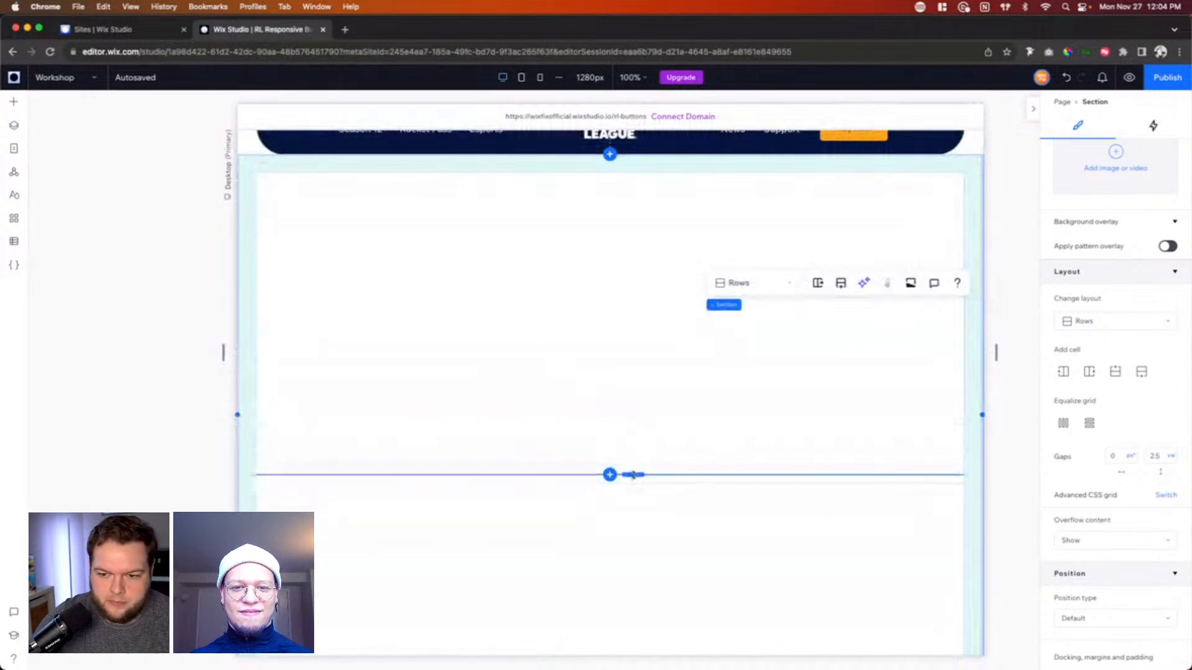
{"action": "left_click", "coordinate": [537, 294]}
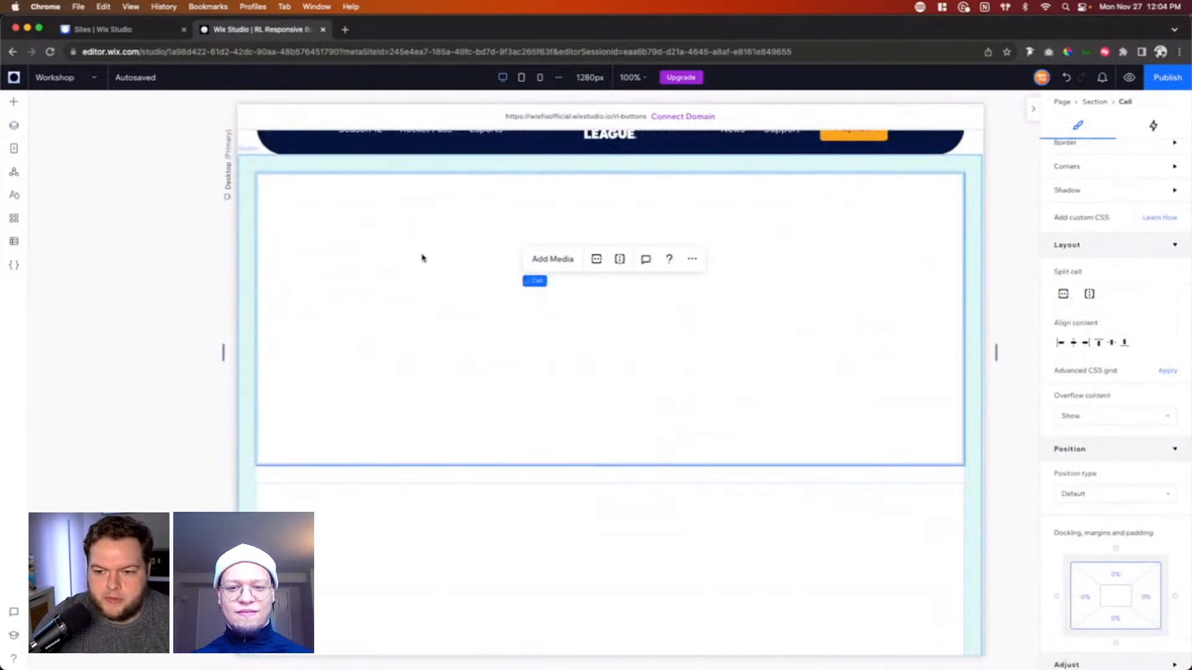
{"action": "left_click", "coordinate": [620, 260]}
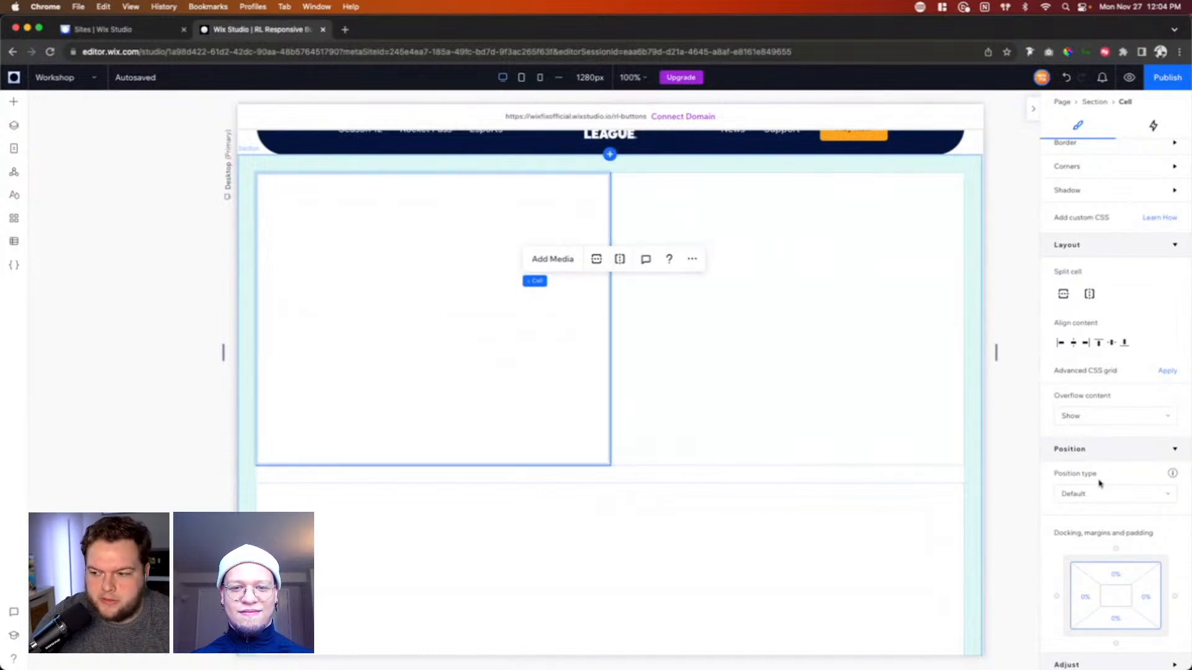
Step: Set the section's horizontal gap between cells to 2.5 vw
{"action": "scroll", "coordinate": [1099, 484], "scroll_direction": "down", "scroll_amount": 2}
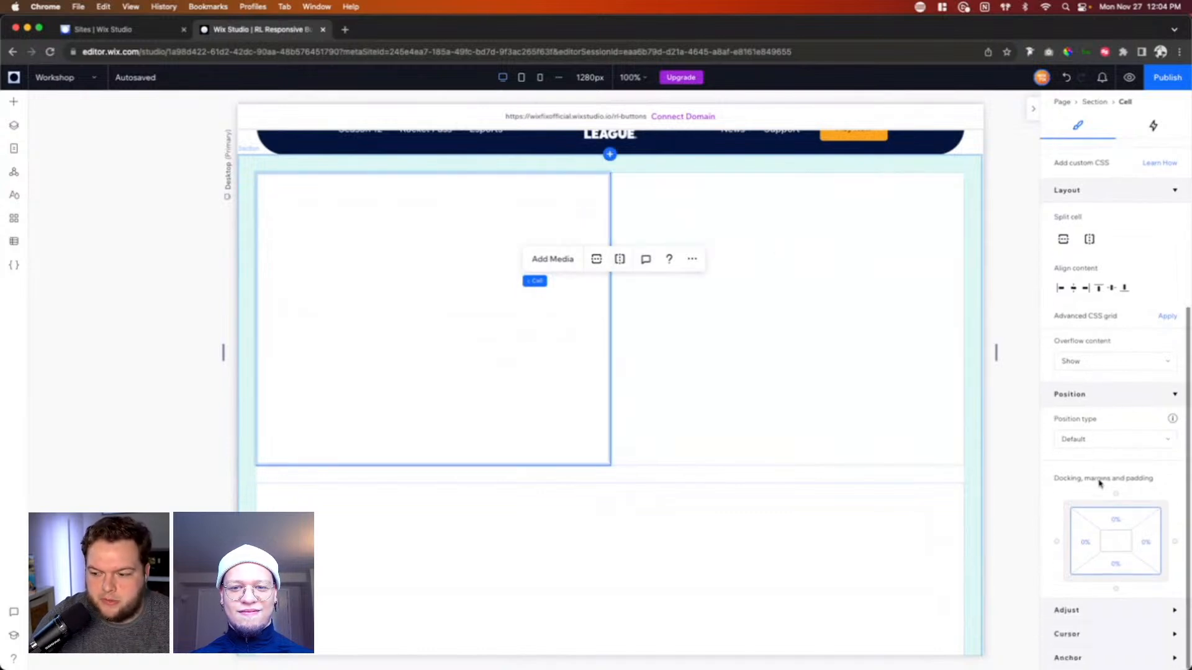
{"action": "left_click", "coordinate": [692, 474]}
{"action": "left_click", "coordinate": [1122, 400]}
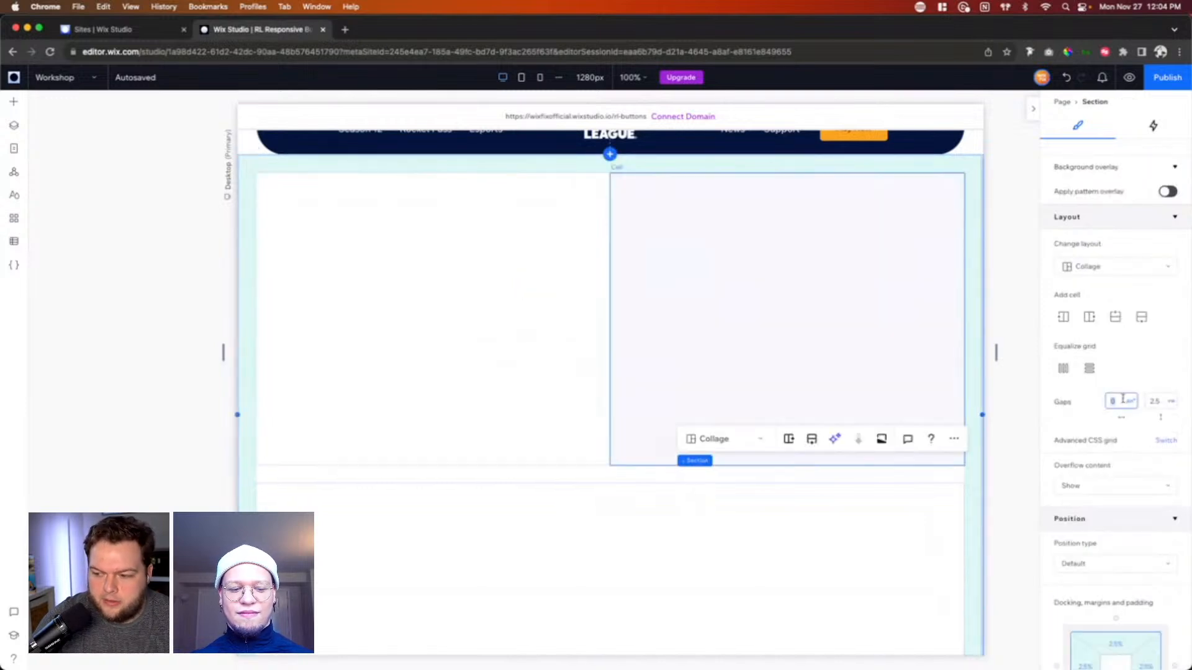
{"action": "type", "text": "2.5vw"}
{"action": "key", "text": "Return"}
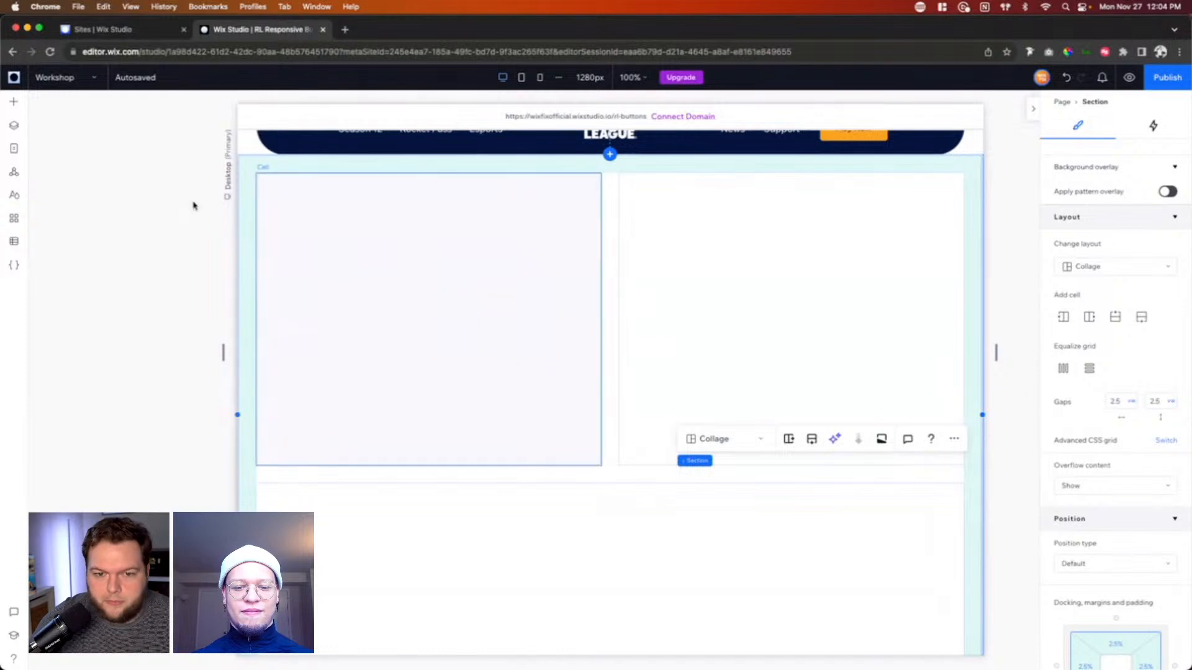
Step: Add the rl_home_f2p-launch_cross image from the site files to the page
{"action": "left_click", "coordinate": [15, 104]}
{"action": "left_click", "coordinate": [66, 294]}
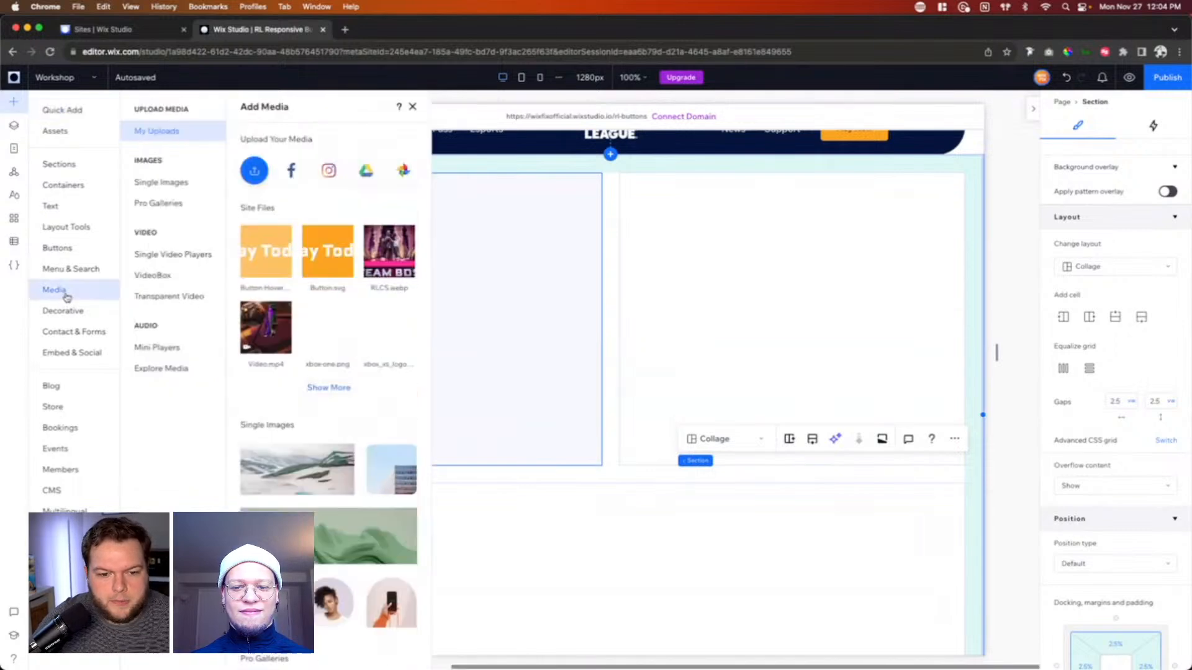
{"action": "mouse_move", "coordinate": [334, 356]}
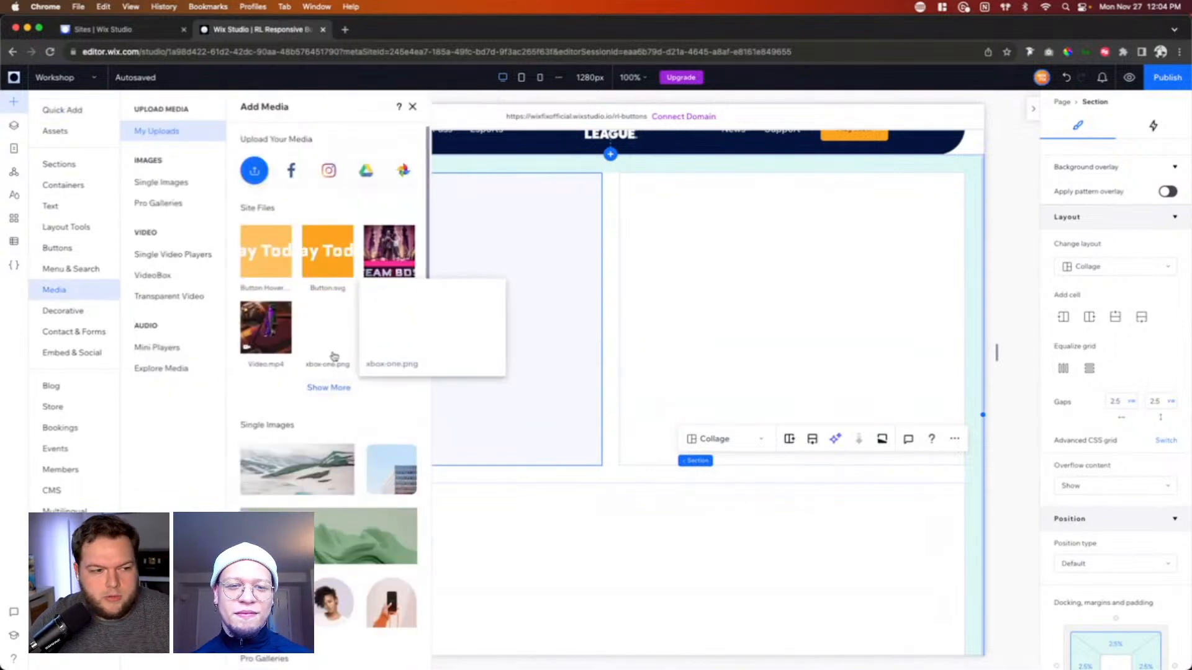
{"action": "left_click", "coordinate": [330, 388]}
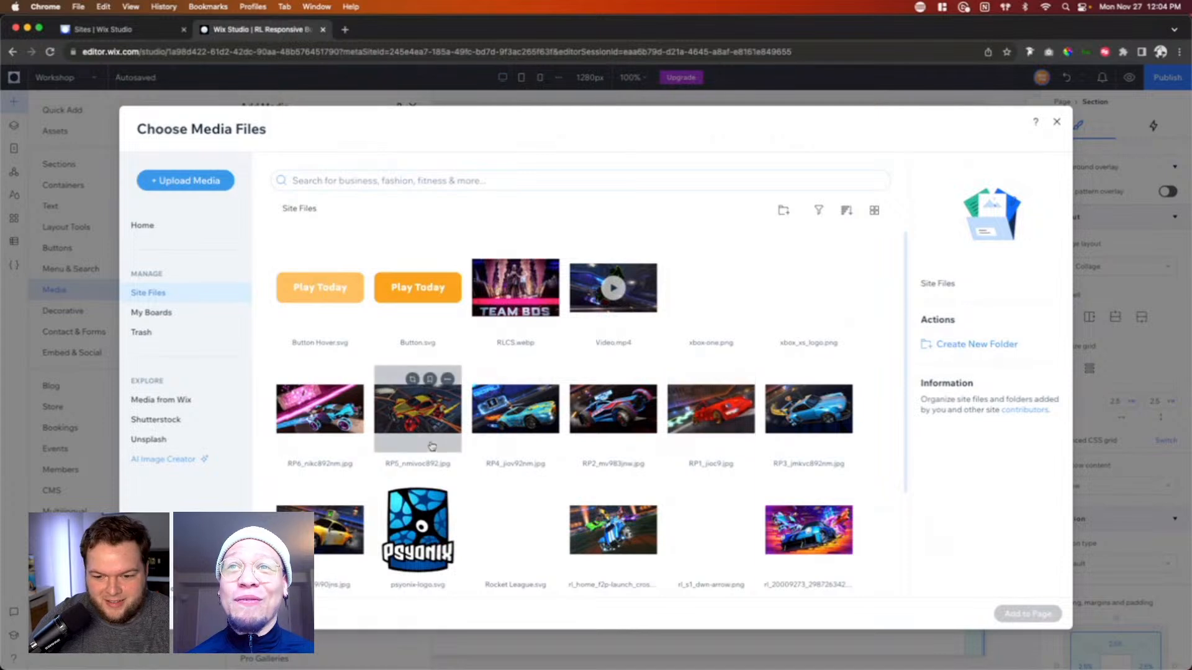
{"action": "scroll", "coordinate": [753, 436], "scroll_direction": "down", "scroll_amount": 3}
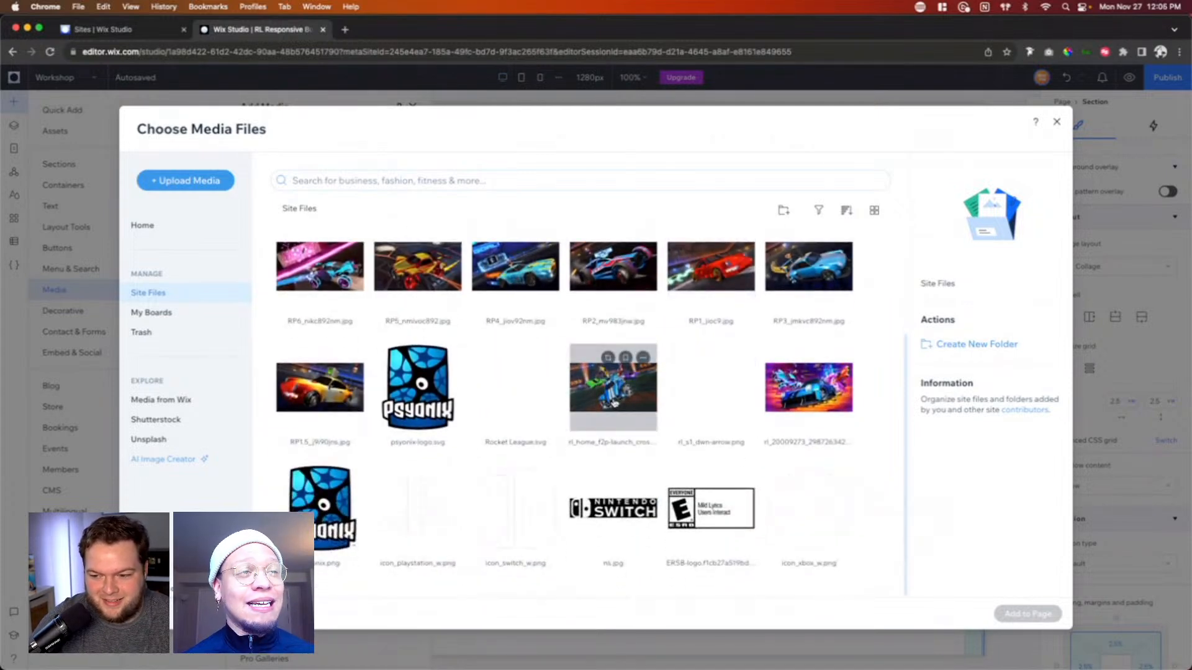
{"action": "left_click", "coordinate": [613, 402]}
{"action": "double_click", "coordinate": [613, 402]}
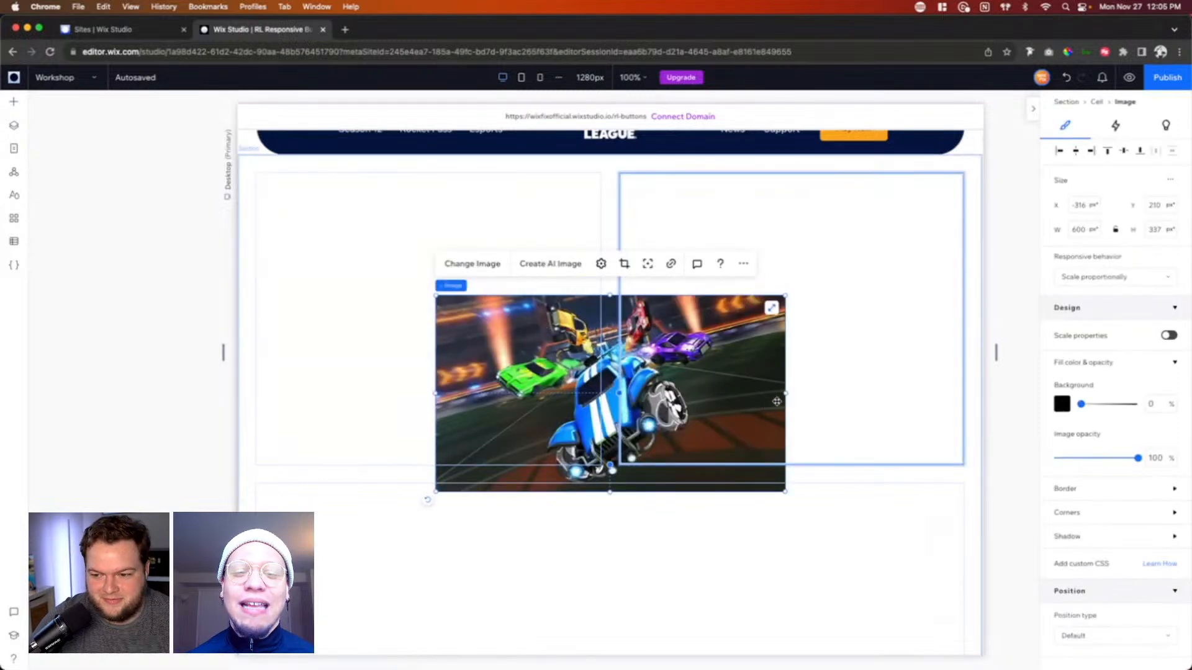
Step: Narrow the image to about 310 px wide, move it into the upper-left cell and stretch it to fill the cell
{"action": "left_click_drag", "start_coordinate": [785, 392], "coordinate": [616, 399]}
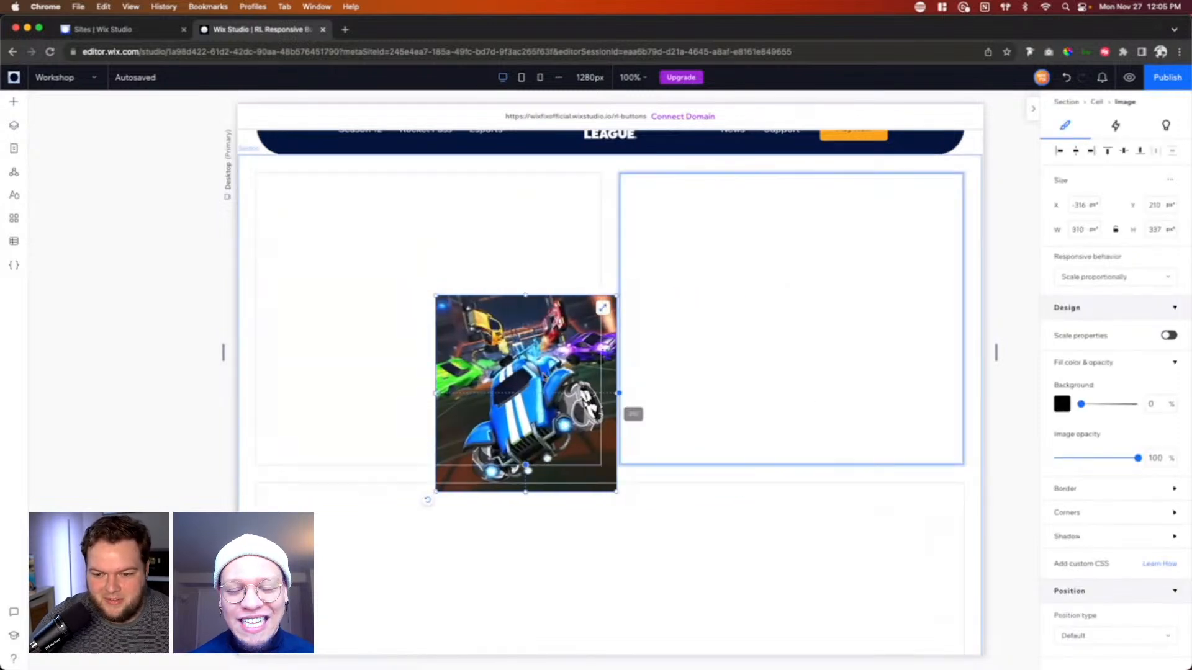
{"action": "left_click_drag", "start_coordinate": [515, 362], "coordinate": [429, 297]}
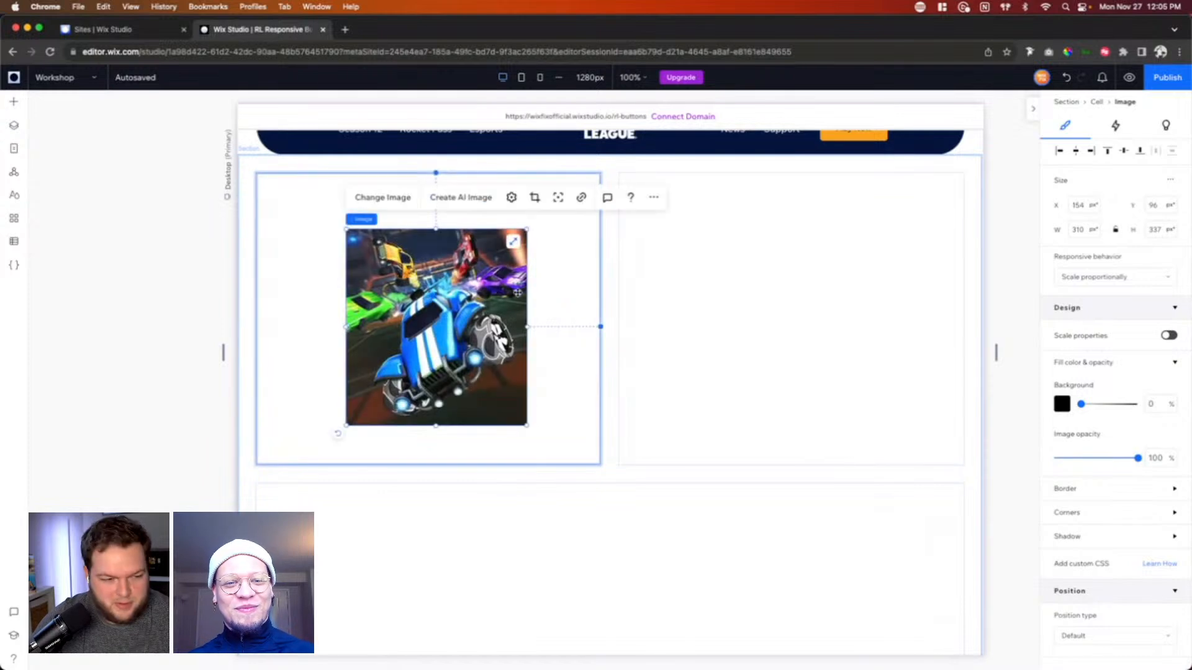
{"action": "left_click", "coordinate": [513, 244]}
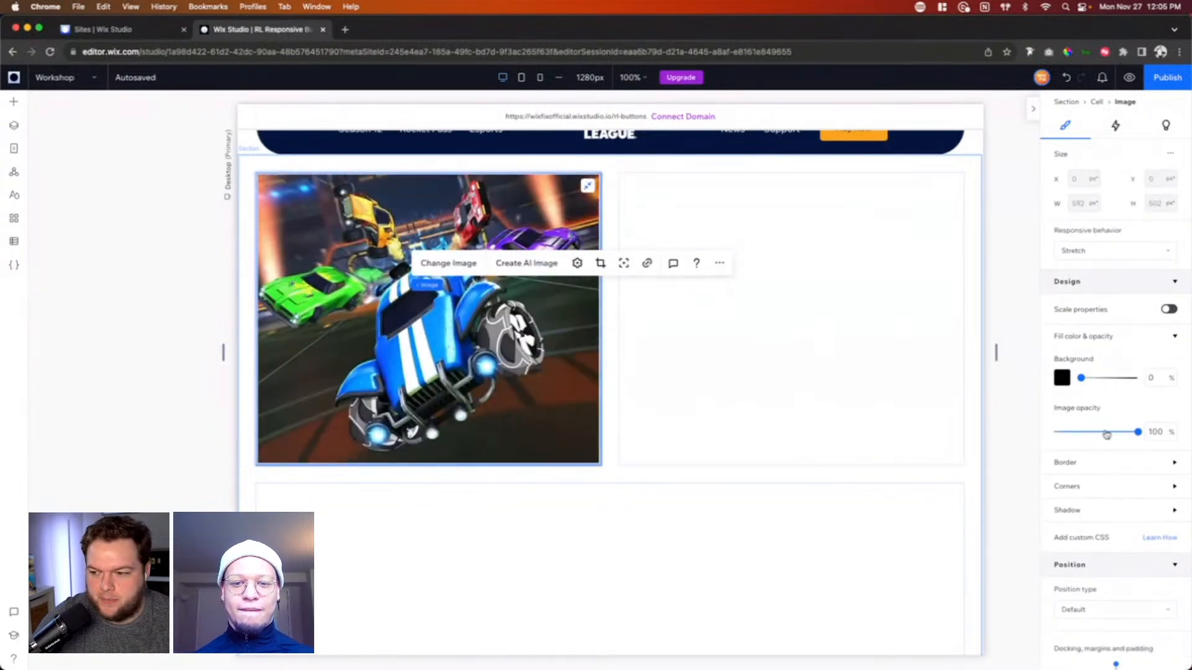
Step: Darken the image with 100% black background opacity and 58% image opacity, and round all its corners to 64 px
{"action": "left_click_drag", "start_coordinate": [1081, 378], "coordinate": [1144, 380]}
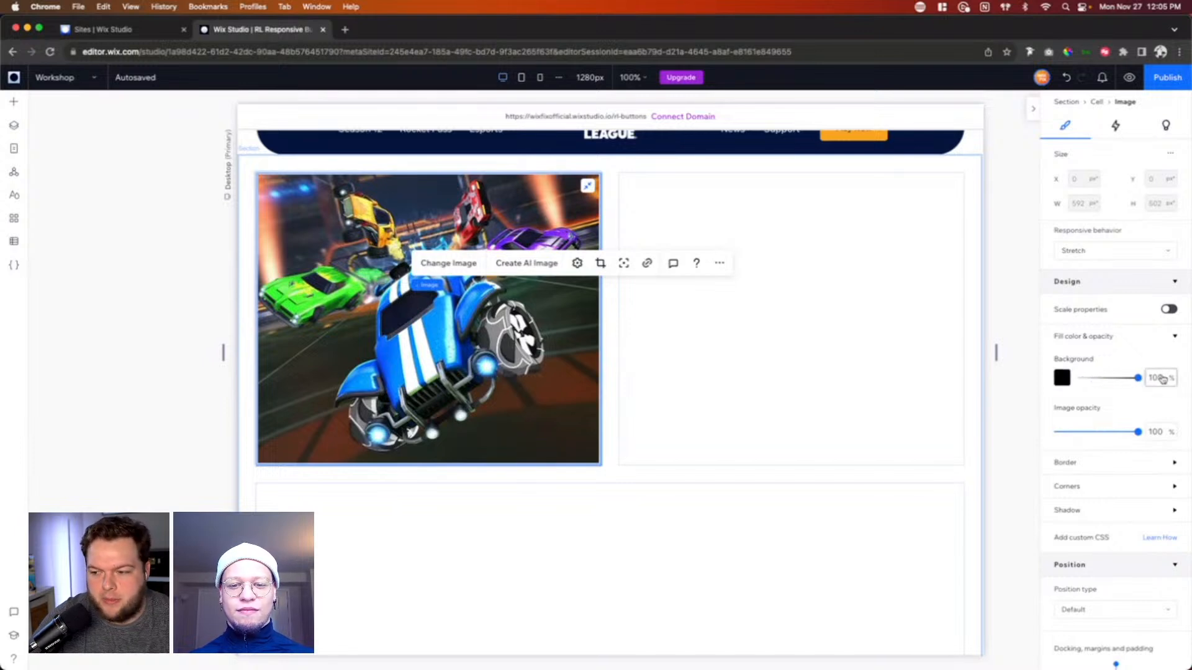
{"action": "left_click_drag", "start_coordinate": [1138, 434], "coordinate": [1104, 433]}
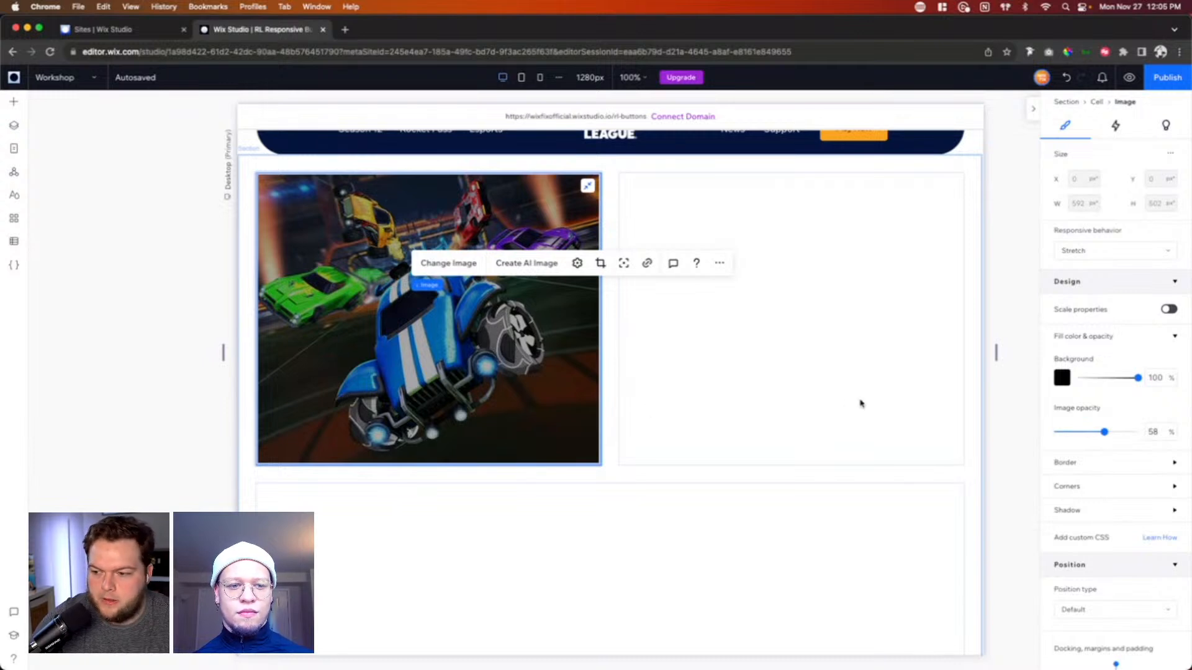
{"action": "left_click", "coordinate": [1070, 487]}
{"action": "left_click", "coordinate": [1067, 525]}
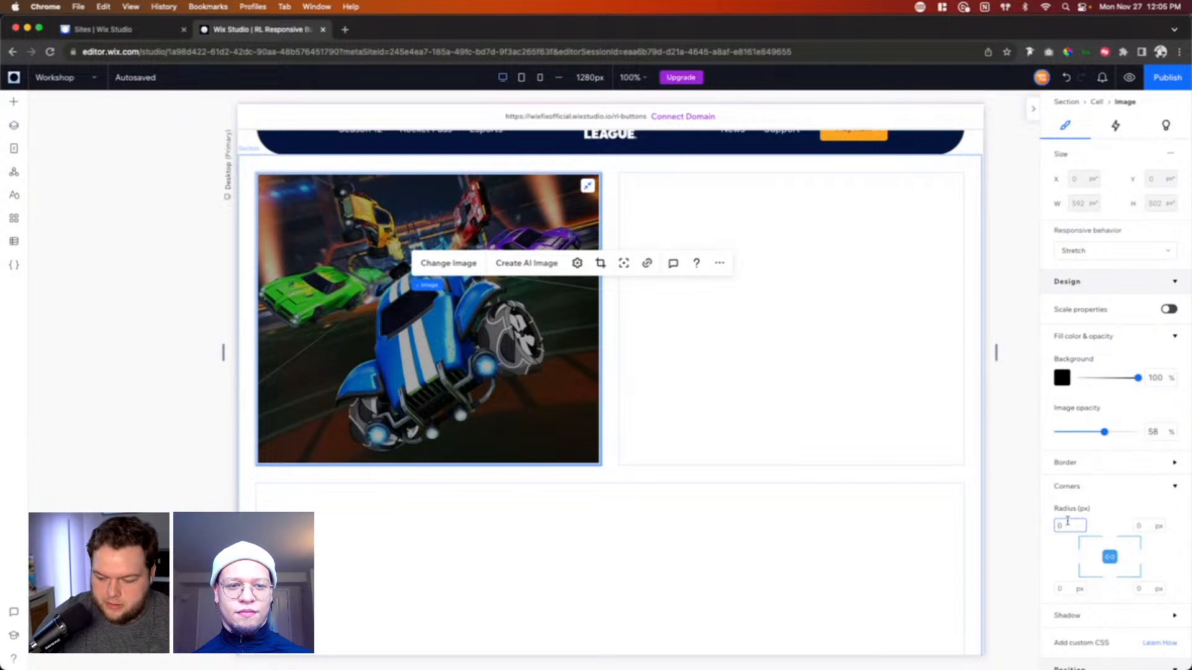
{"action": "type", "text": "640"}
{"action": "key", "text": "Return"}
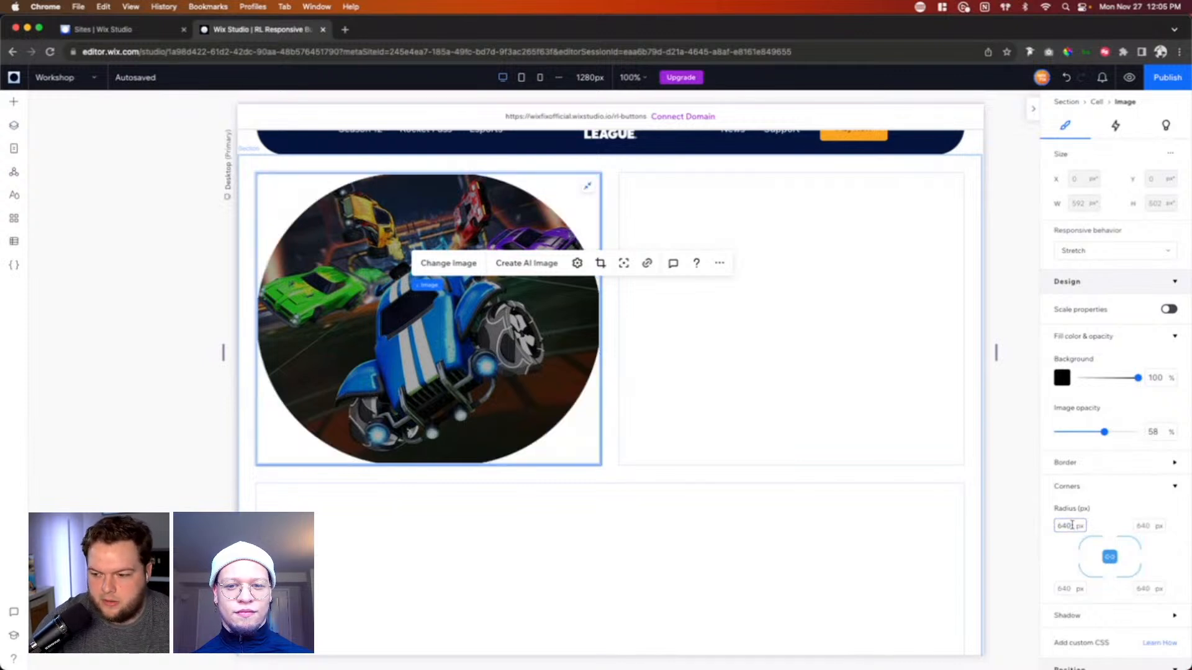
{"action": "double_click", "coordinate": [1069, 525]}
{"action": "type", "text": "64"}
{"action": "key", "text": "Return"}
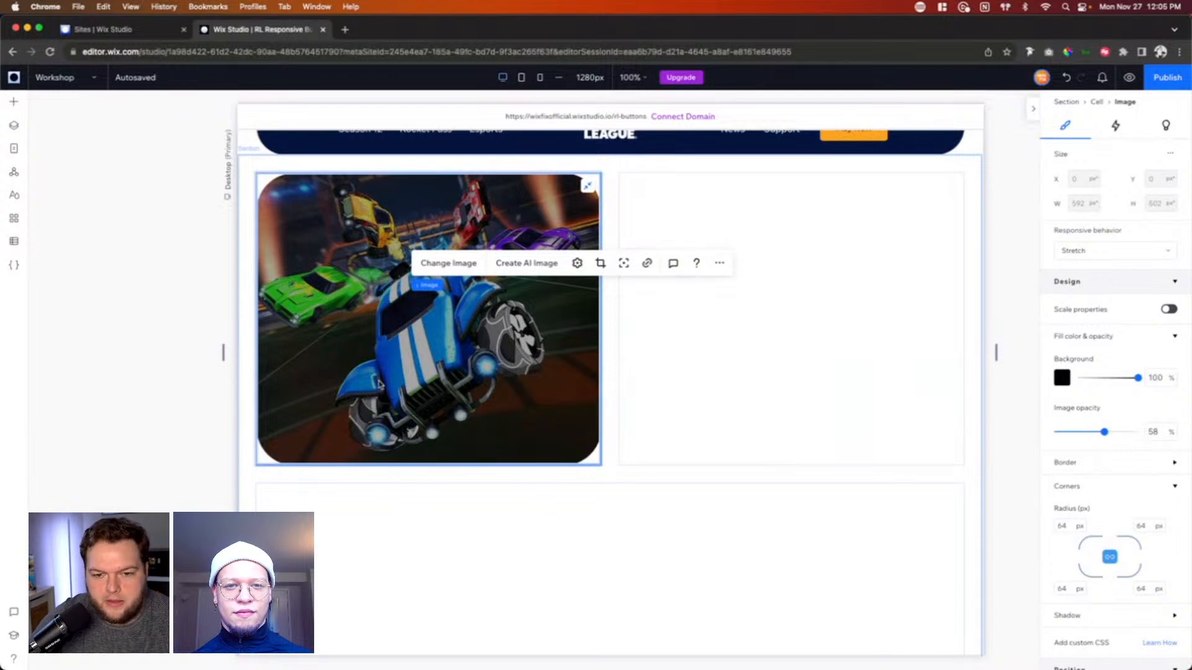
Step: Place a Heading 1 text over the car image and colour it white
{"action": "left_click", "coordinate": [13, 104]}
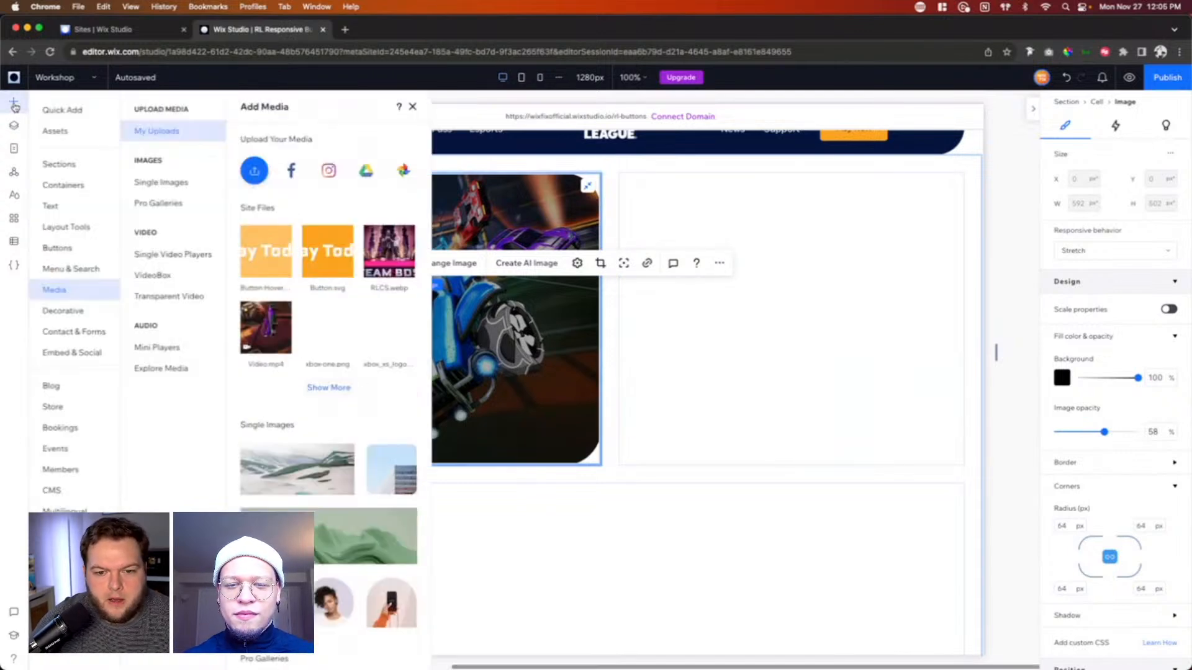
{"action": "left_click", "coordinate": [52, 207]}
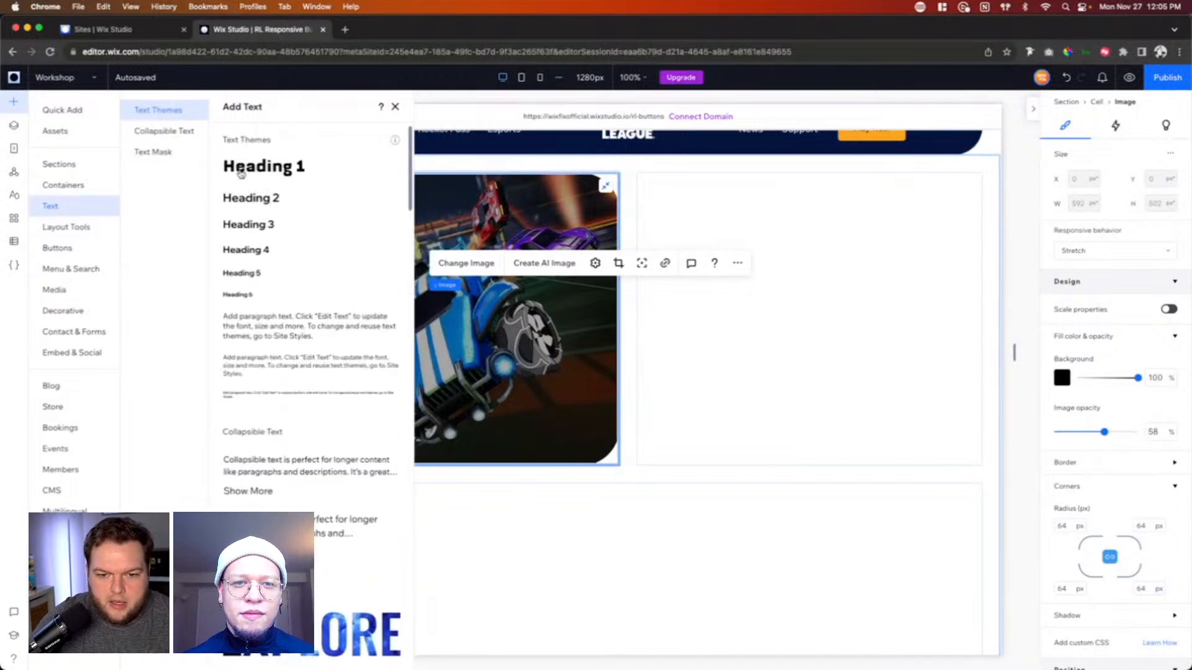
{"action": "left_click_drag", "start_coordinate": [245, 180], "coordinate": [414, 346]}
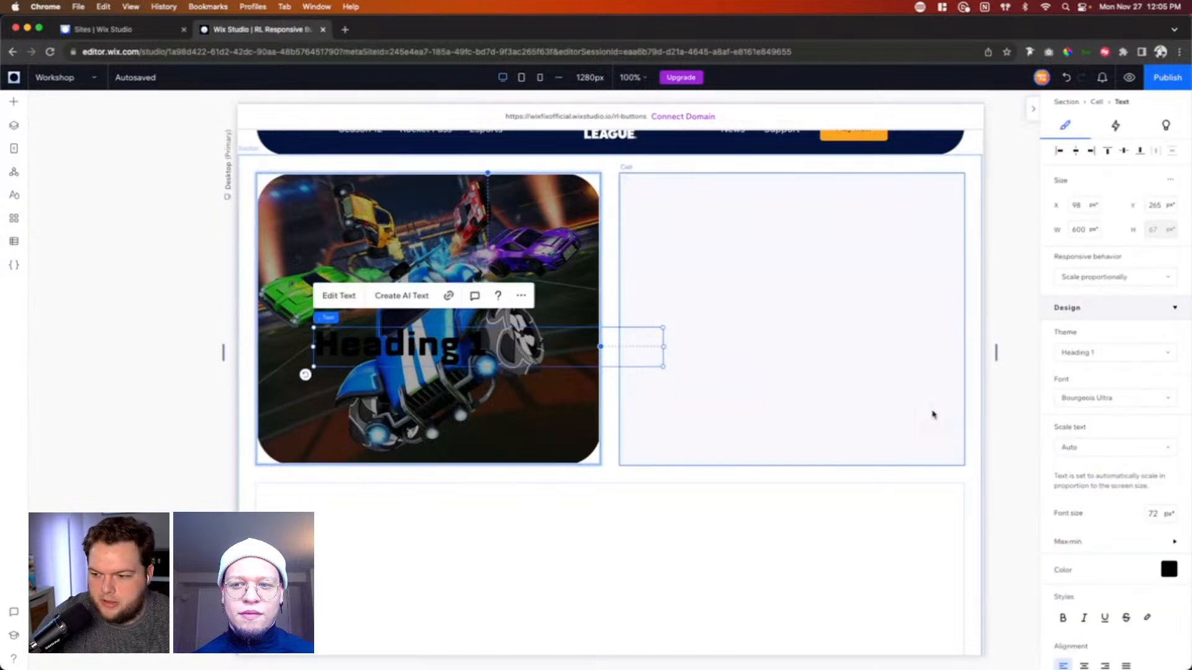
{"action": "left_click", "coordinate": [1169, 570]}
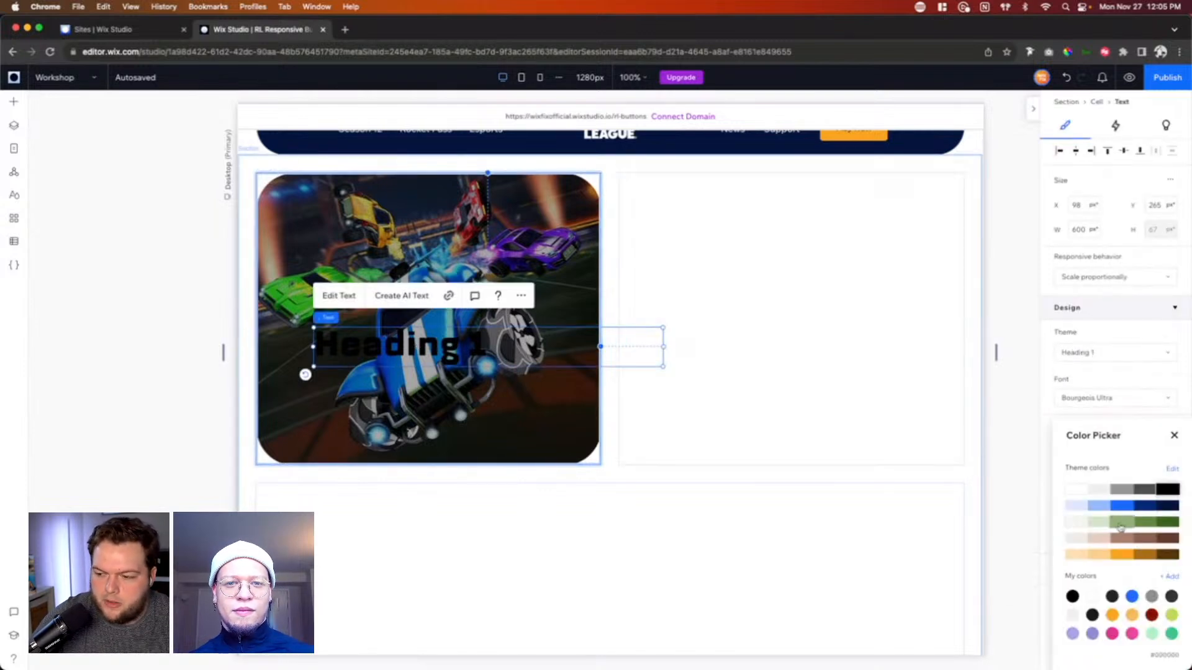
{"action": "left_click", "coordinate": [1076, 489]}
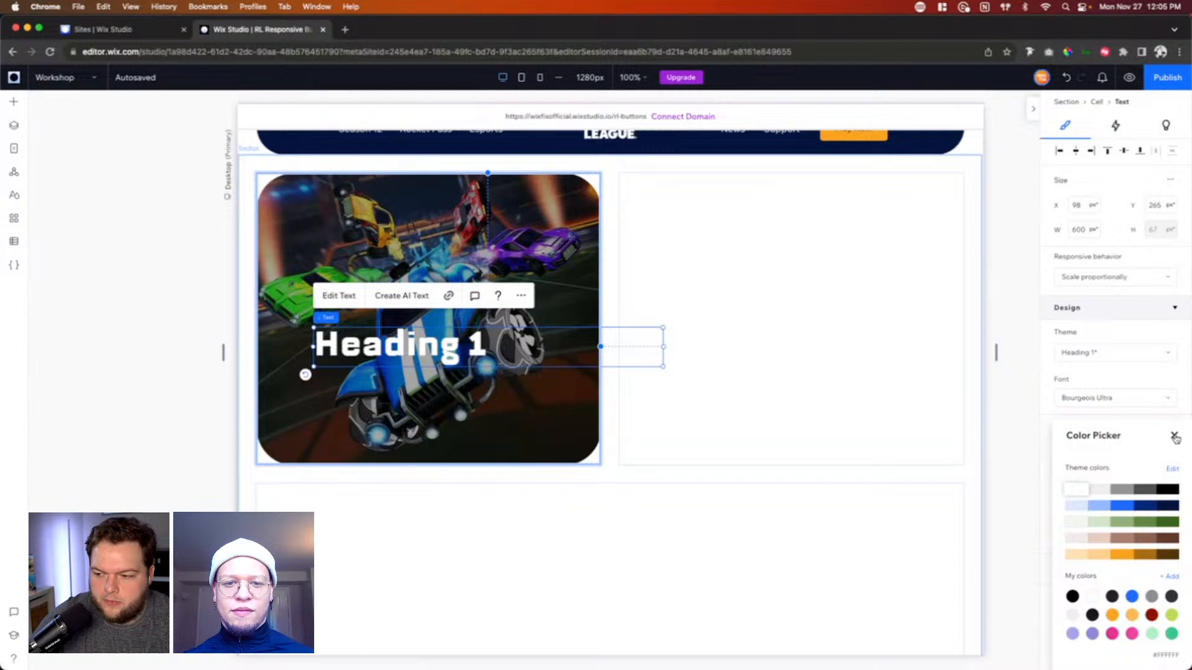
{"action": "left_click", "coordinate": [1174, 436]}
Step: Copy the description paragraph of the Season 12 card on the Home page and return to the Workshop page
{"action": "double_click", "coordinate": [384, 343]}
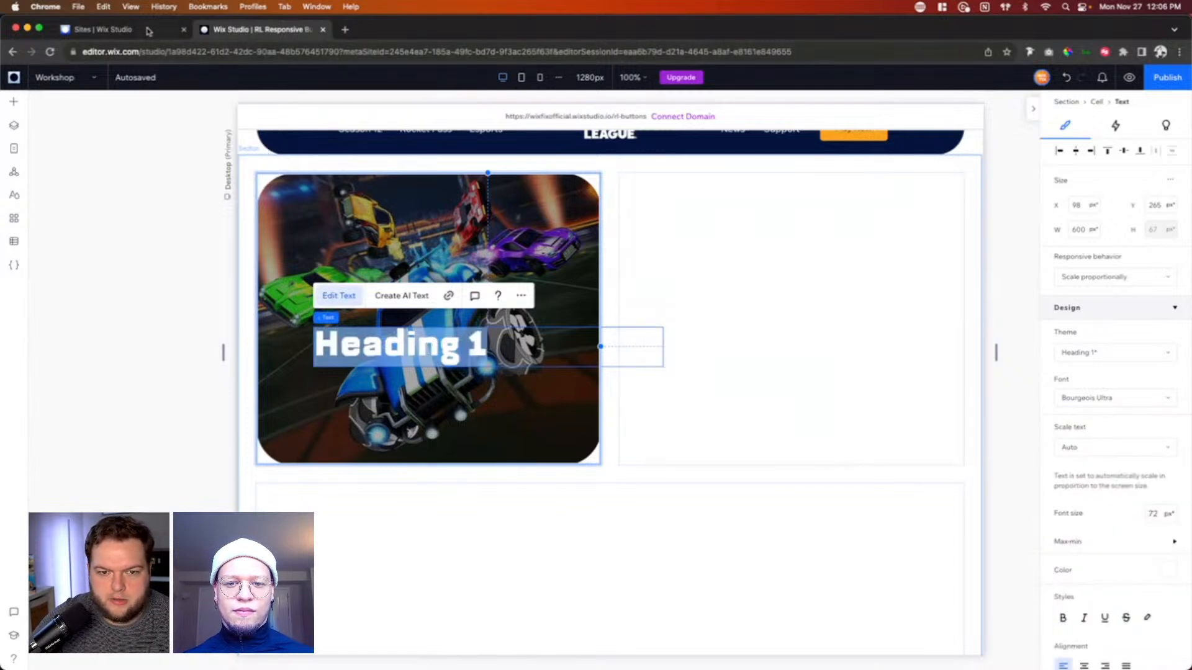
{"action": "left_click", "coordinate": [62, 77]}
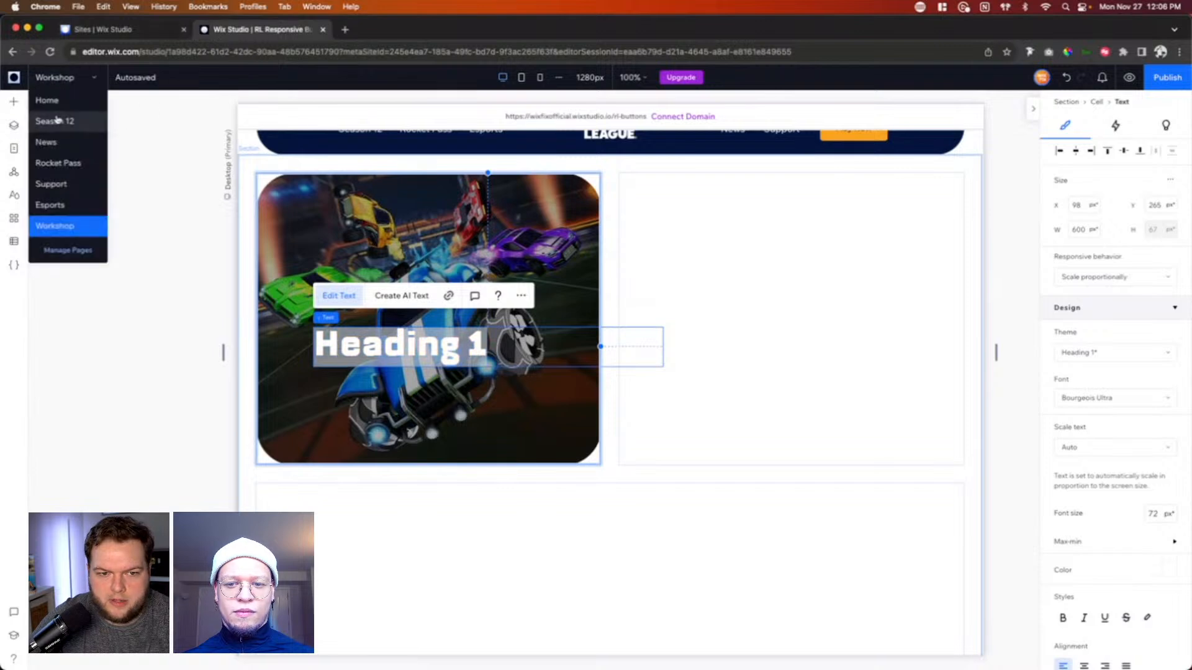
{"action": "left_click", "coordinate": [48, 99]}
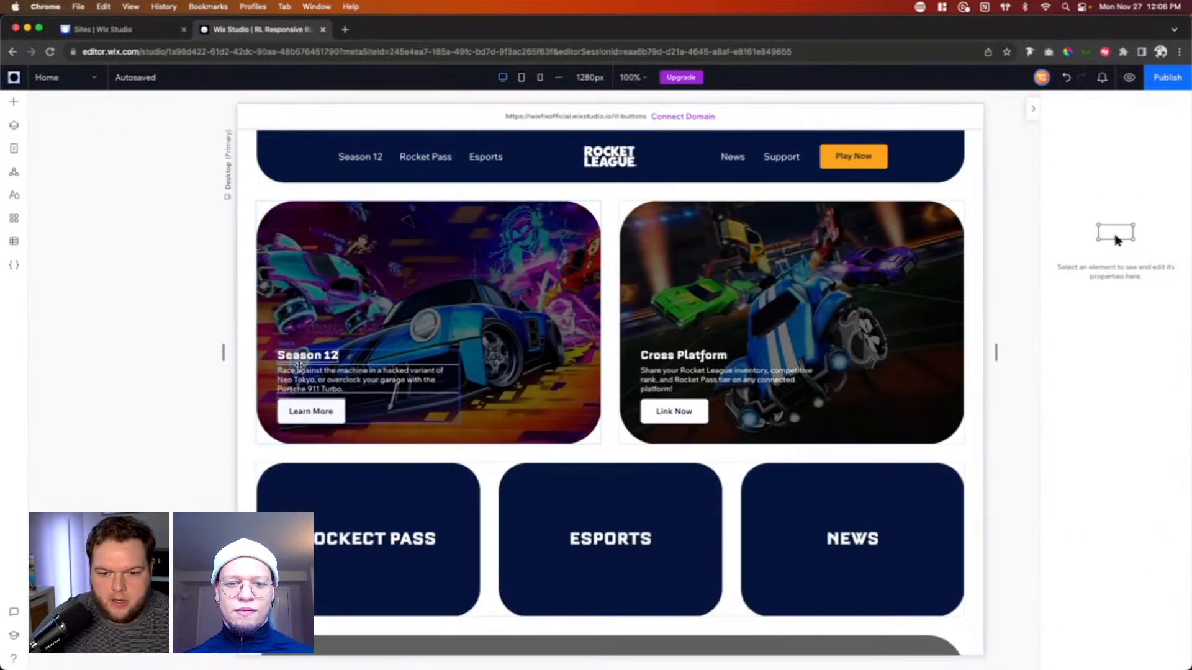
{"action": "left_click", "coordinate": [306, 378]}
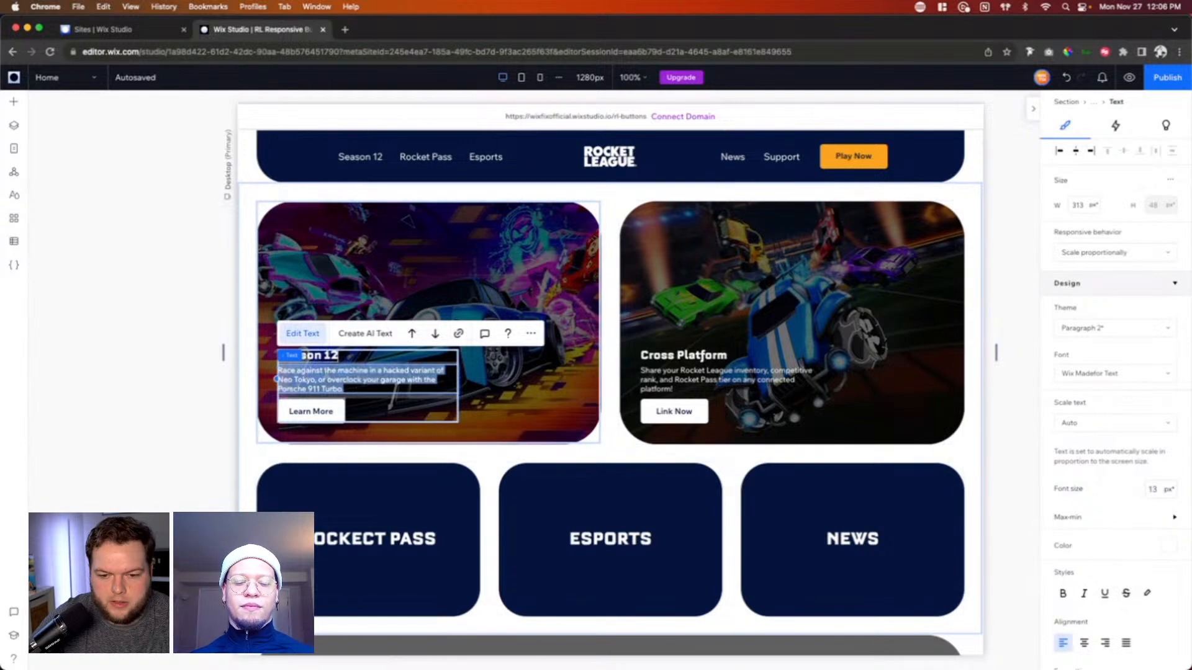
{"action": "left_click", "coordinate": [71, 79]}
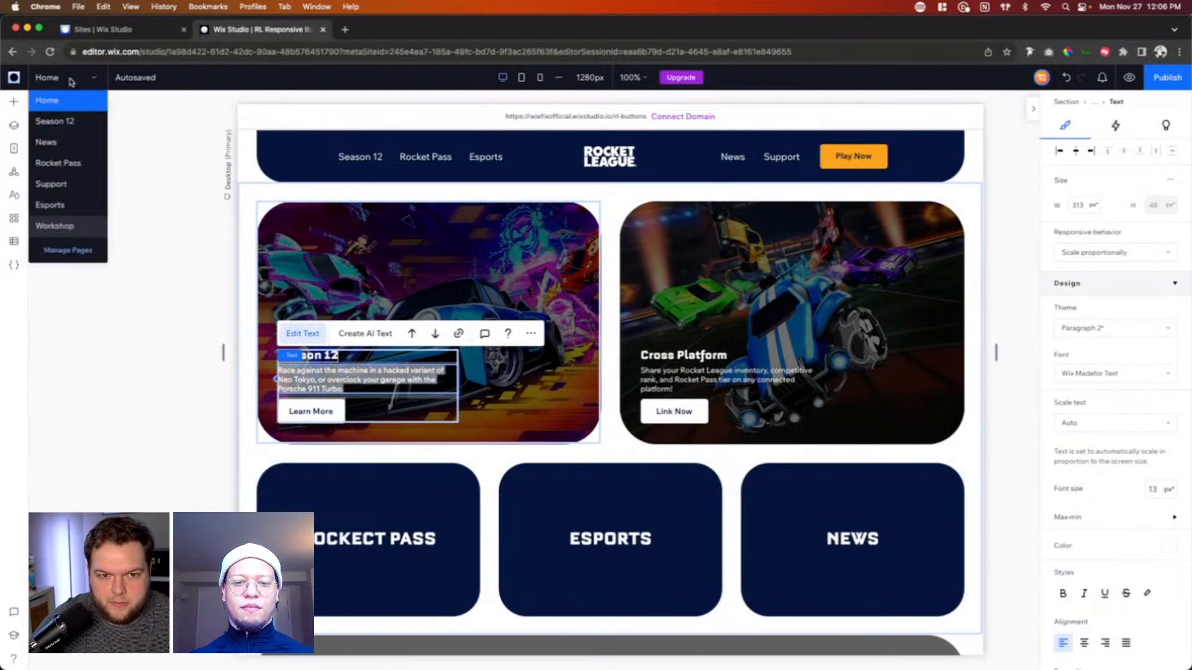
{"action": "left_click", "coordinate": [68, 225]}
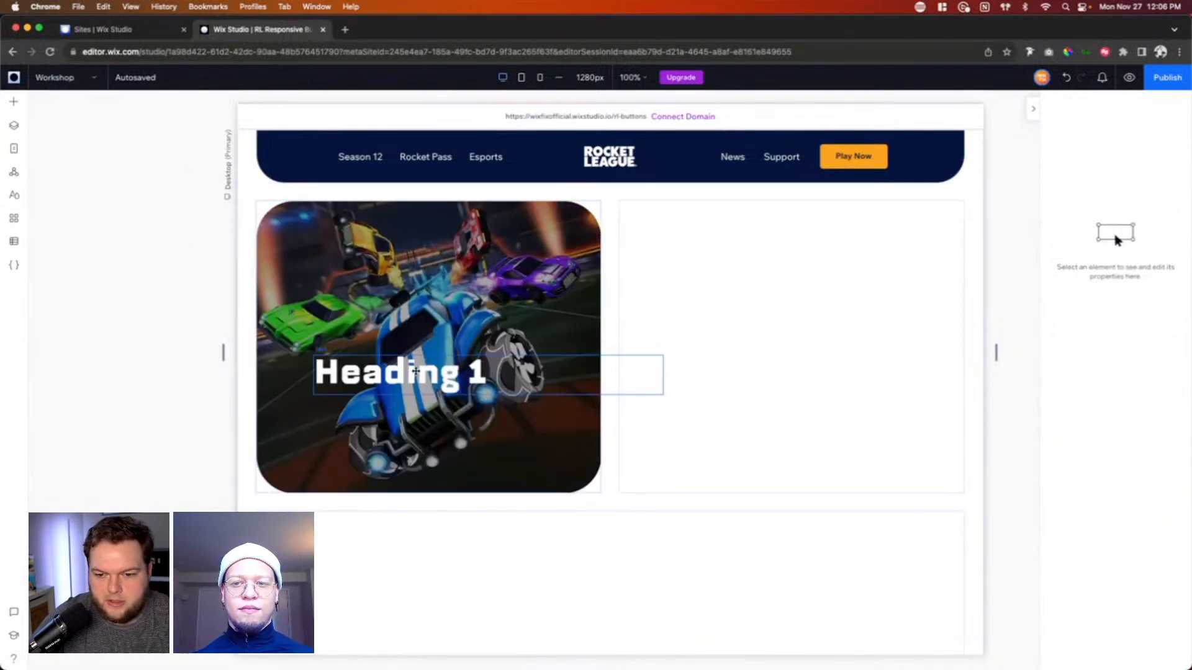
Step: Change the heading over the image to "Season 12" and set its font size to 24
{"action": "left_click", "coordinate": [413, 372]}
{"action": "type", "text": "Season 12"}
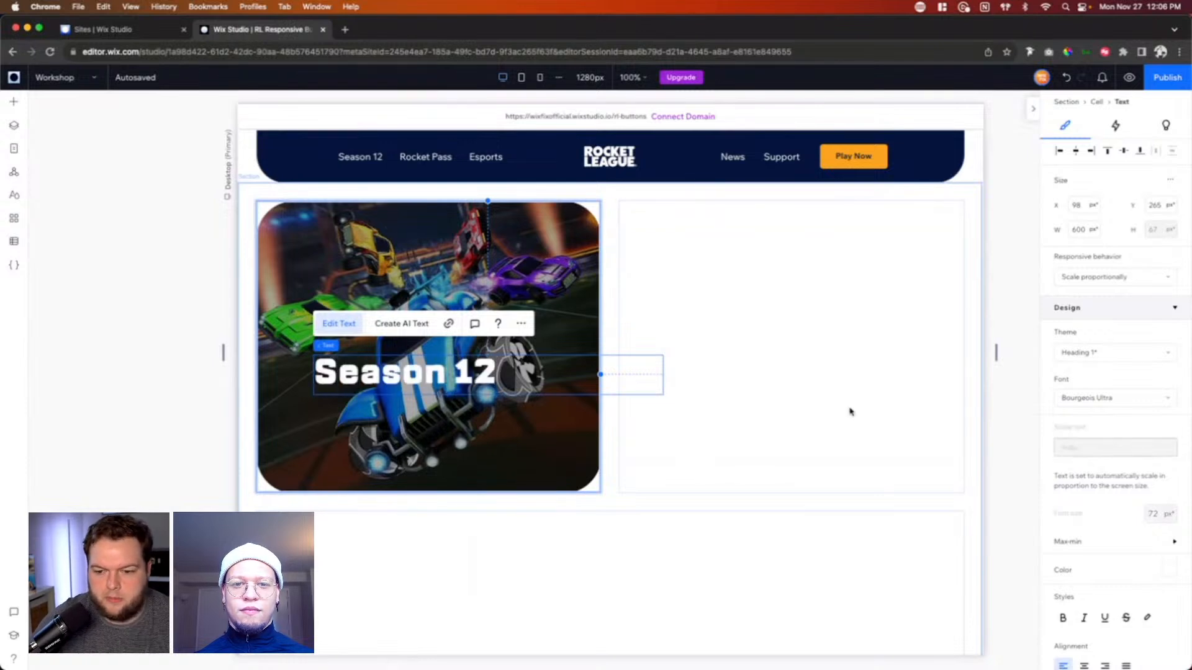
{"action": "key", "text": "super+a"}
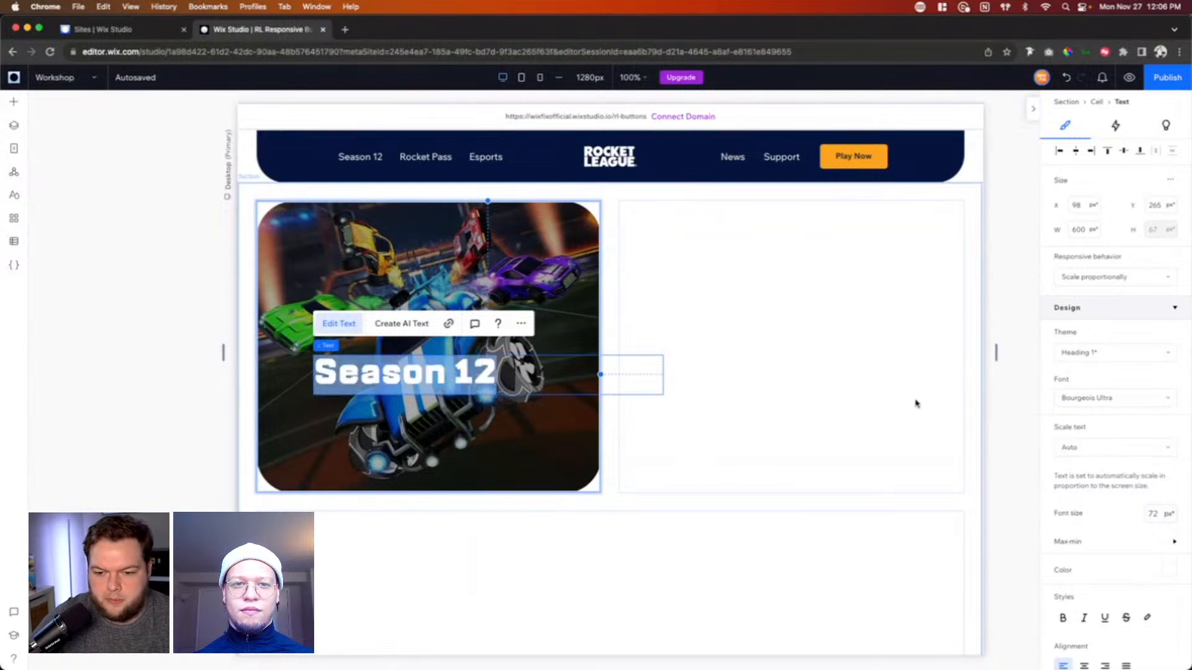
{"action": "left_click", "coordinate": [1159, 515]}
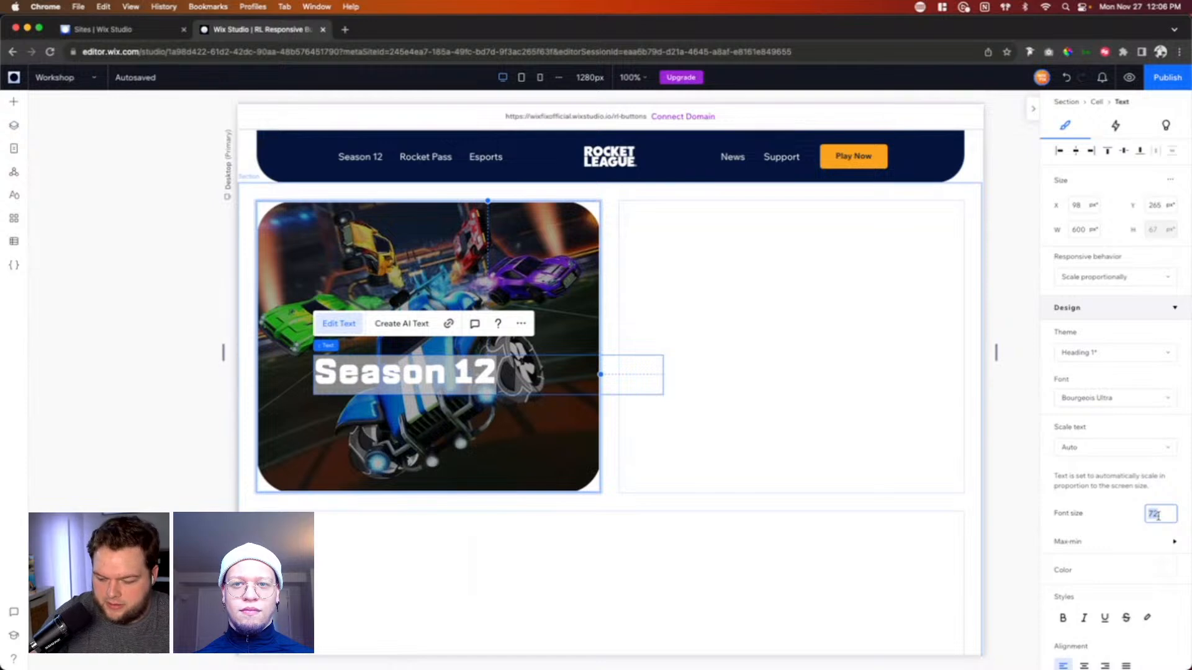
{"action": "type", "text": "24"}
{"action": "key", "text": "Return"}
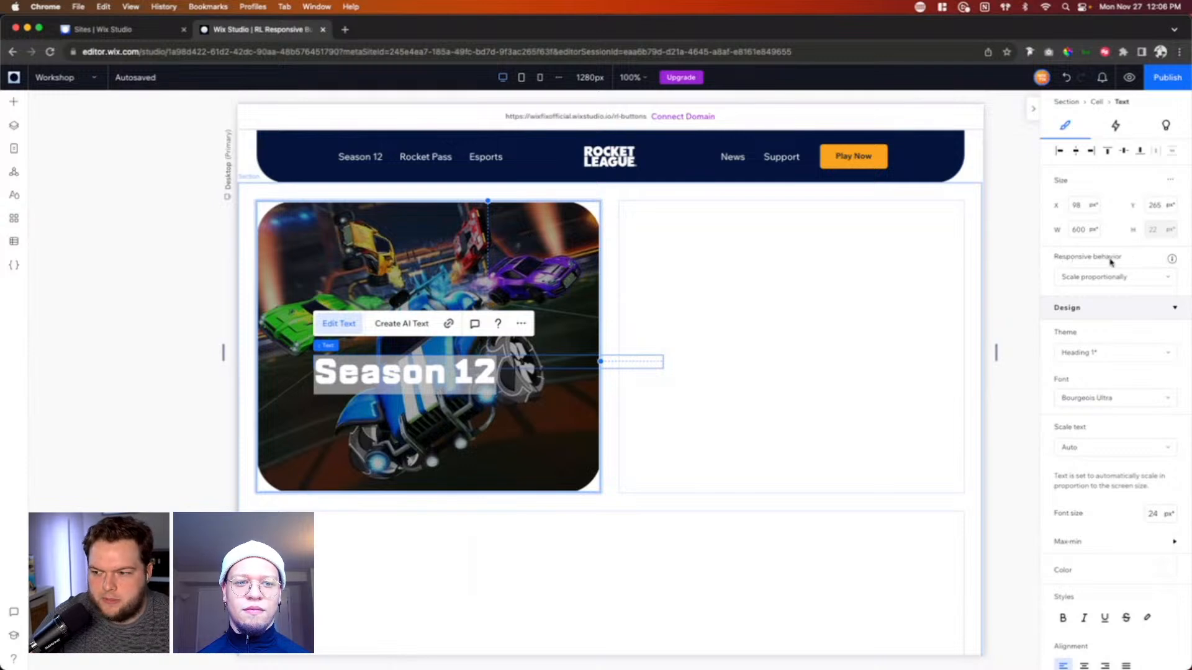
Step: Set the heading's responsive behavior to Hug and place it near the cell's left edge, at about X 38, Y 312 px
{"action": "left_click", "coordinate": [1097, 281]}
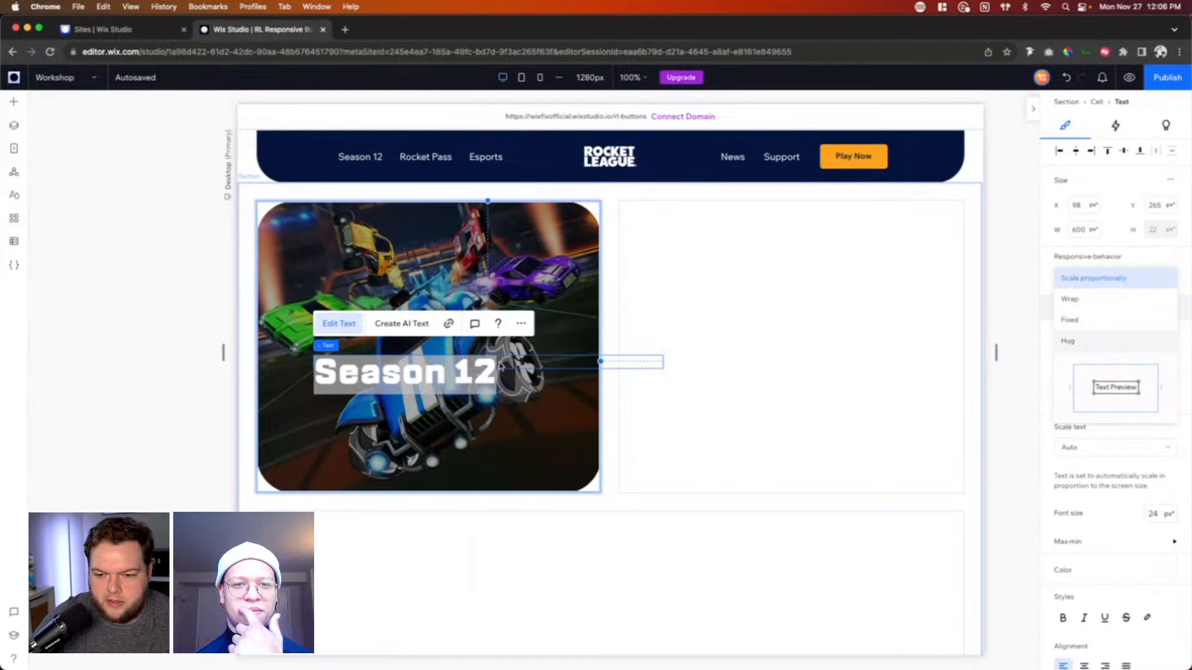
{"action": "left_click", "coordinate": [1097, 341]}
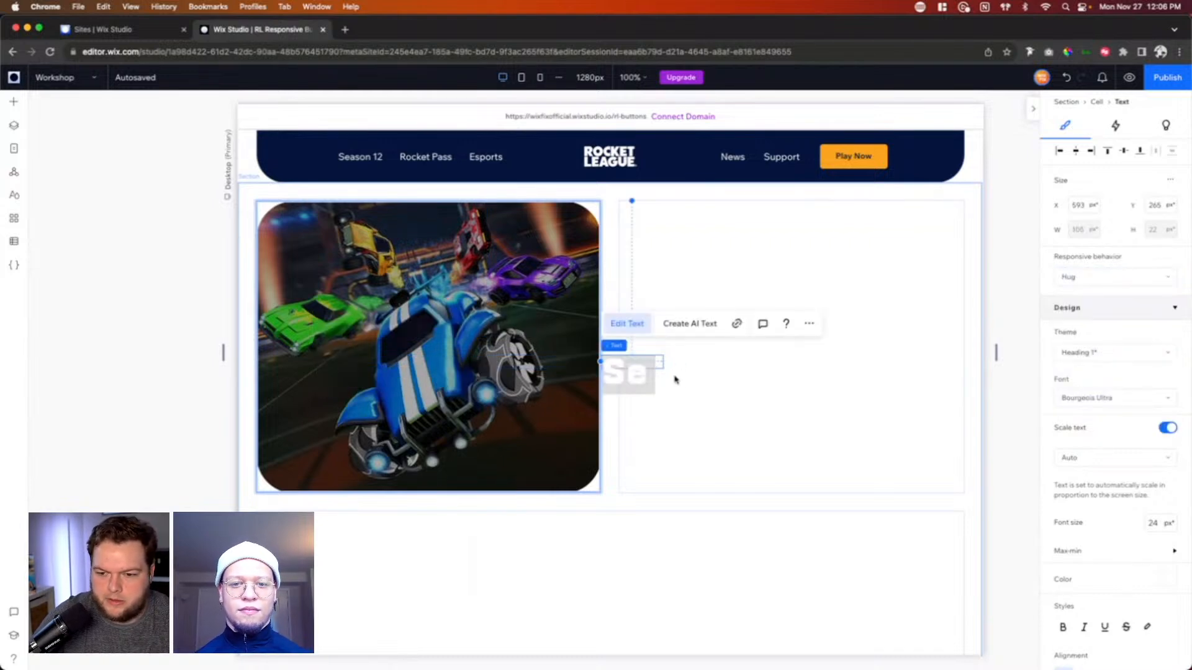
{"action": "left_click", "coordinate": [1057, 152]}
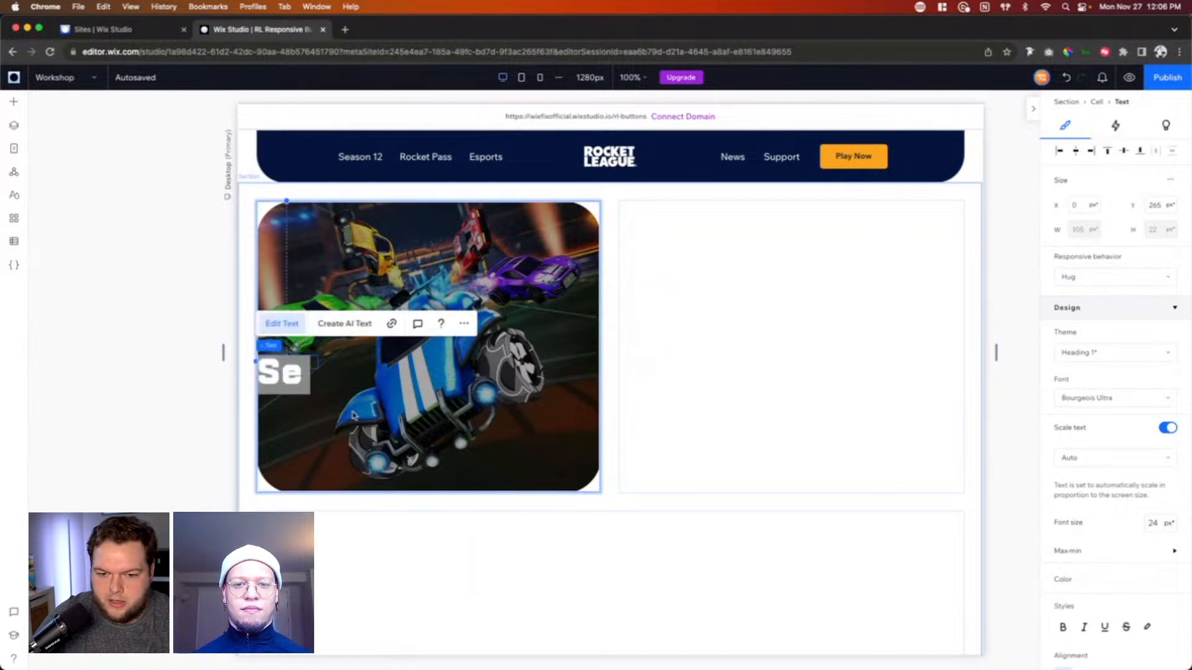
{"action": "left_click", "coordinate": [352, 415]}
{"action": "left_click", "coordinate": [297, 370]}
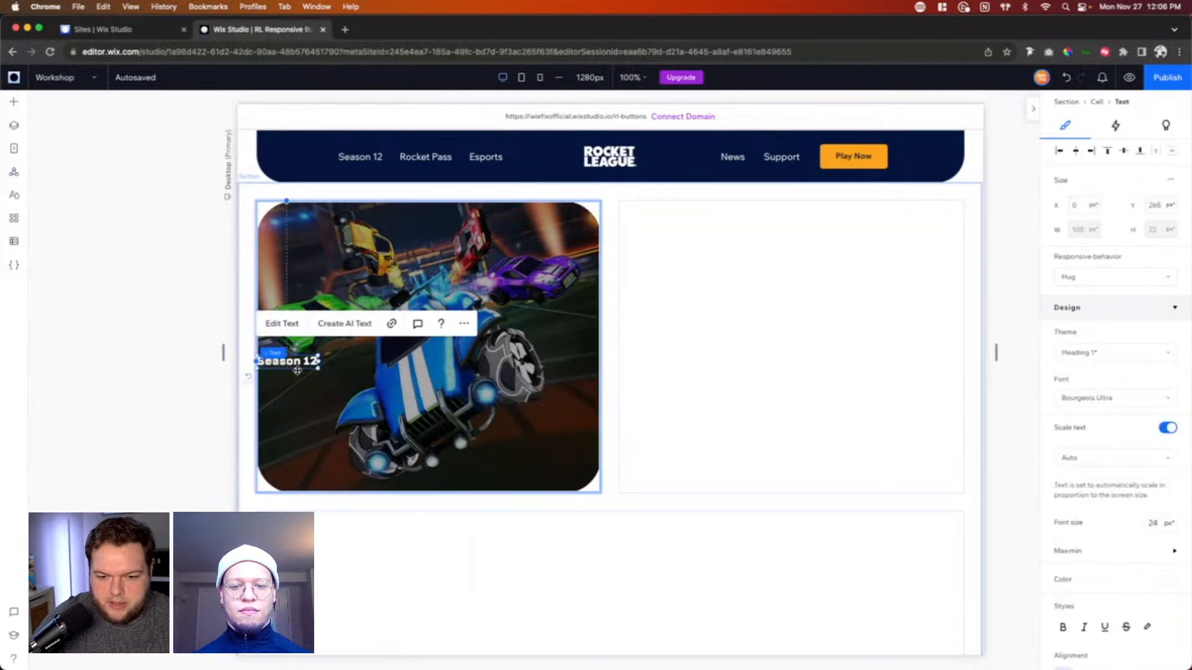
{"action": "left_click_drag", "start_coordinate": [297, 371], "coordinate": [319, 398]}
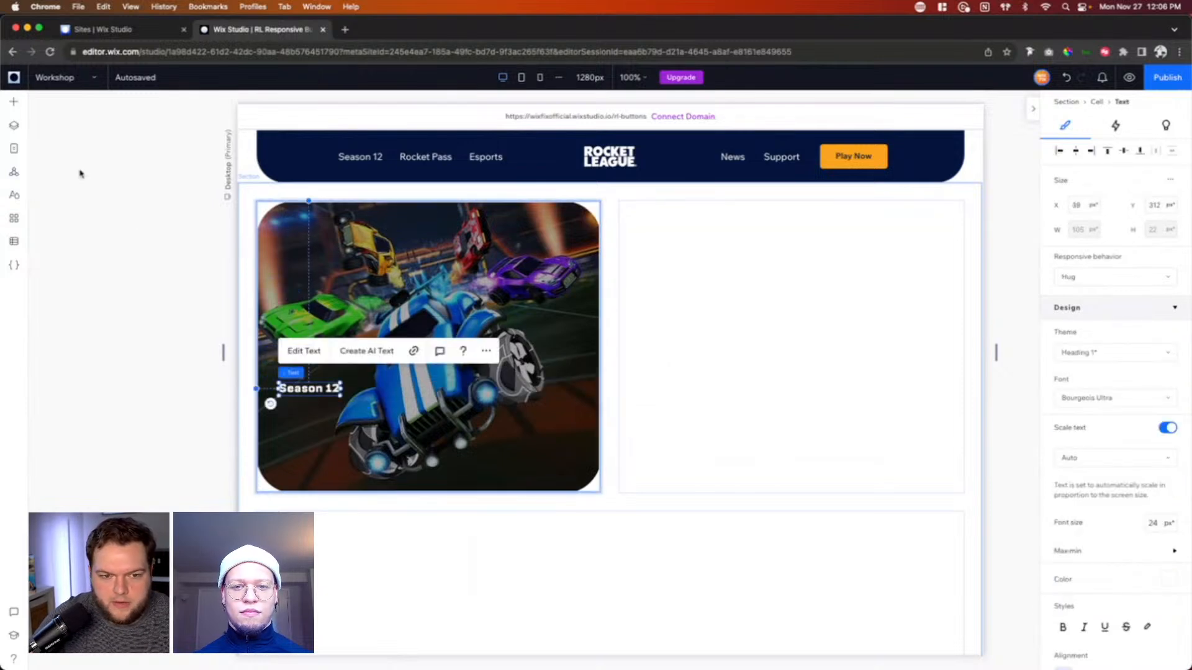
Step: Add a Paragraph 1 text directly below the Season 12 heading, at about X 36, Y 346 px
{"action": "left_click", "coordinate": [14, 103]}
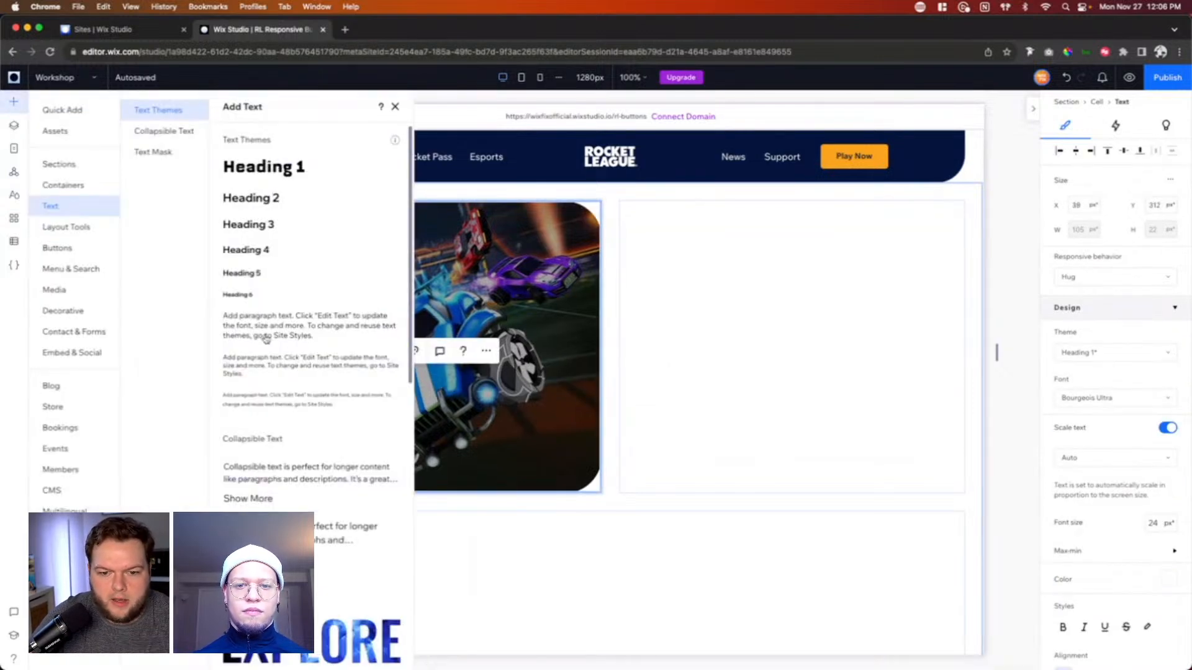
{"action": "left_click_drag", "start_coordinate": [280, 322], "coordinate": [402, 422]}
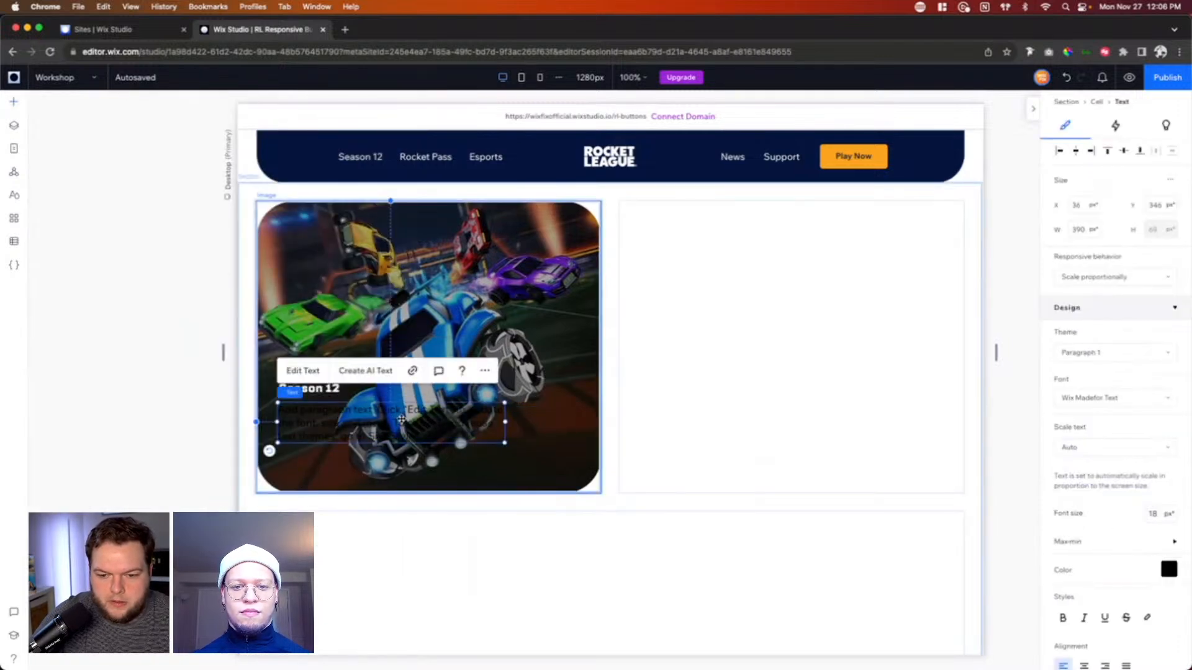
Step: Replace the placeholder paragraph with the copied Season 12 description, align it under the heading at X 38, Y 341 px and narrow it to 302 px
{"action": "double_click", "coordinate": [402, 421]}
{"action": "type", "text": "Race against the machine in a hacked variant of Neo Tokyo, or overclock your garage with the Porsche 911 Turbo."}
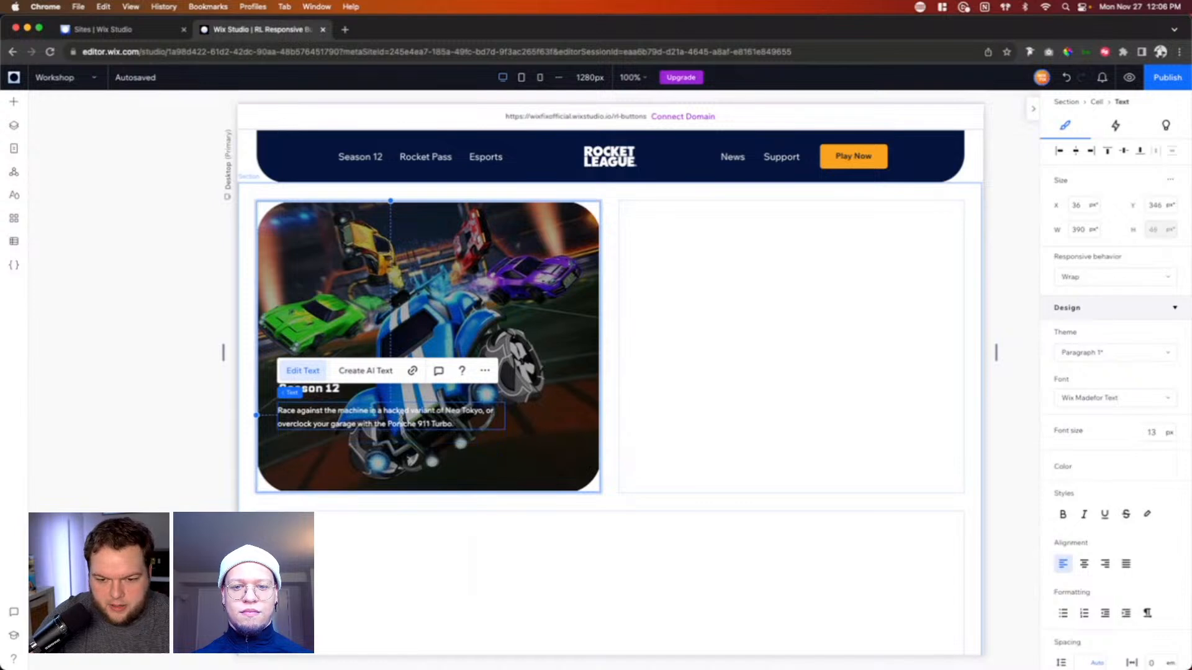
{"action": "left_click", "coordinate": [544, 429]}
{"action": "left_click_drag", "start_coordinate": [328, 424], "coordinate": [356, 421]}
{"action": "left_click_drag", "start_coordinate": [504, 417], "coordinate": [455, 415]}
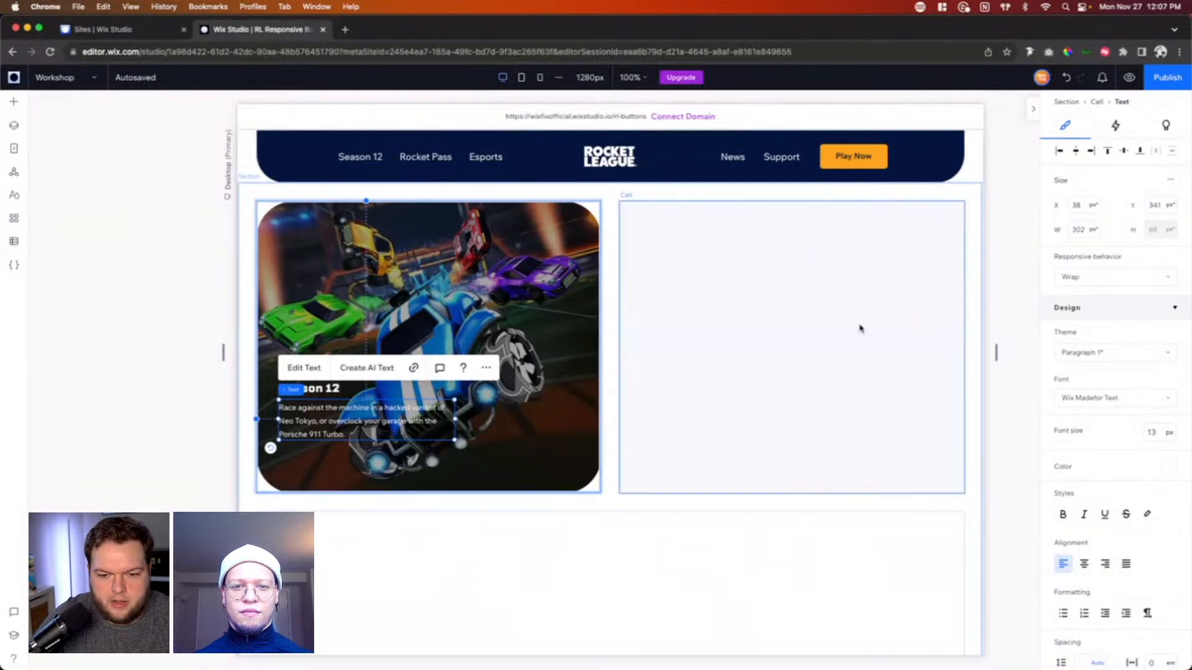
Step: Add a button from the Buttons elements to the image cell below the description and label it "Learn More"
{"action": "left_click", "coordinate": [13, 101]}
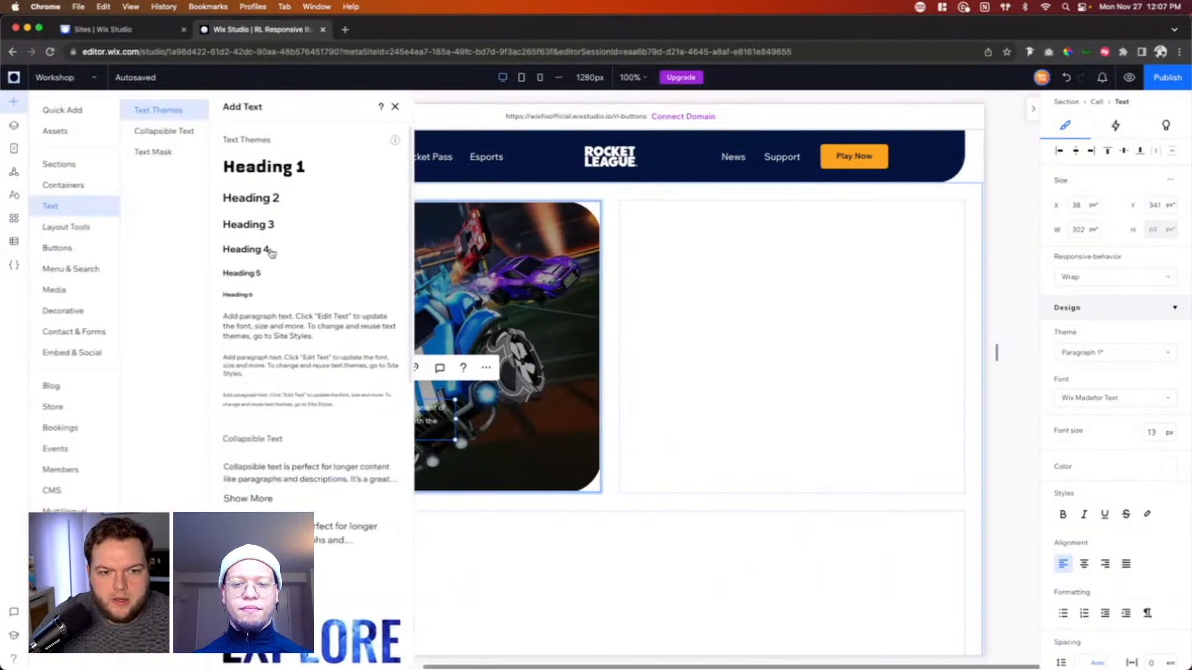
{"action": "left_click", "coordinate": [57, 248]}
{"action": "left_click_drag", "start_coordinate": [345, 170], "coordinate": [457, 445]}
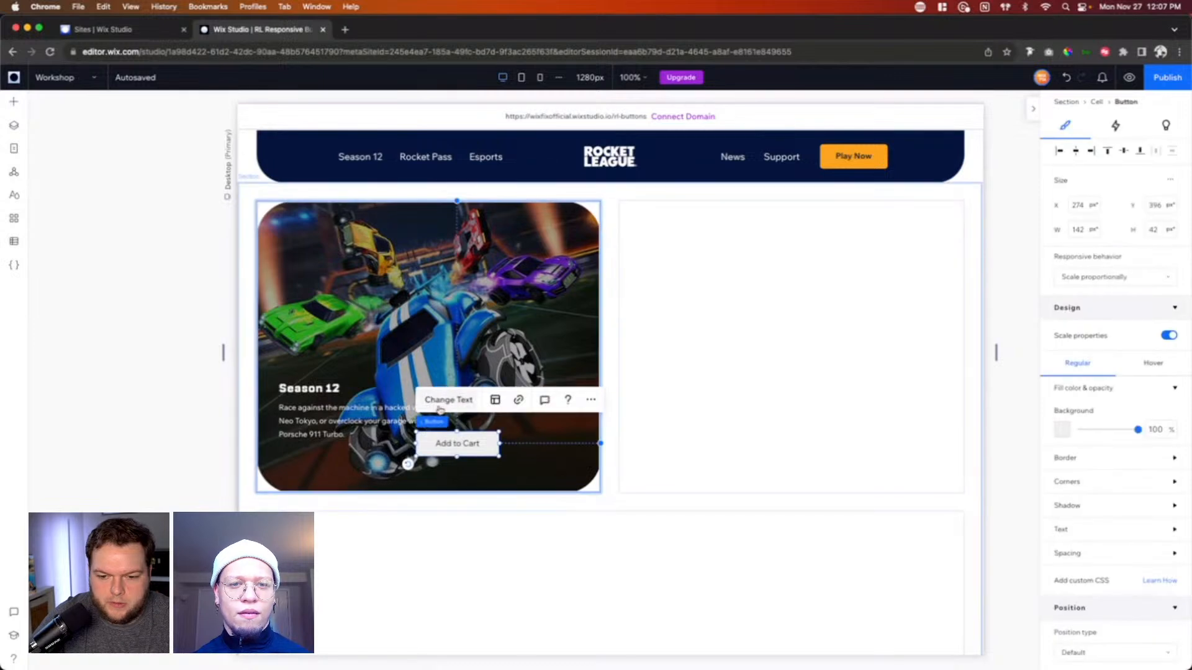
{"action": "left_click", "coordinate": [440, 402]}
{"action": "type", "text": "Learn More"}
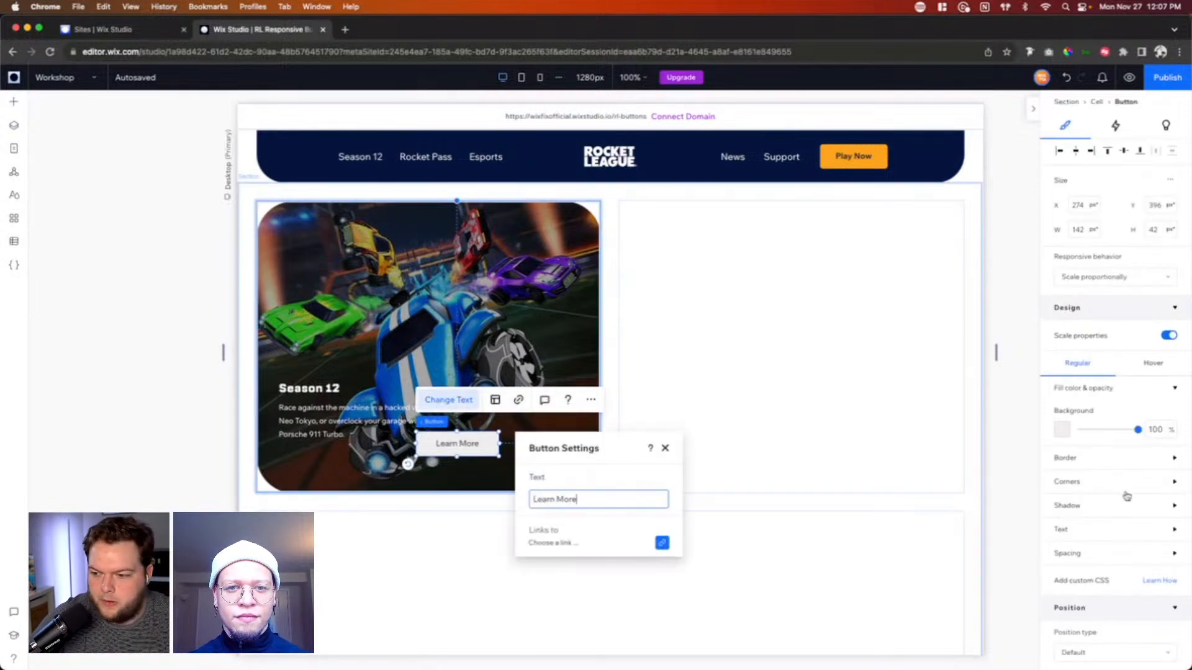
Step: Set the Learn More button's text font to Wix Madefor Text Bold
{"action": "left_click", "coordinate": [1091, 537]}
{"action": "scroll", "coordinate": [1096, 606], "scroll_direction": "down", "scroll_amount": 3}
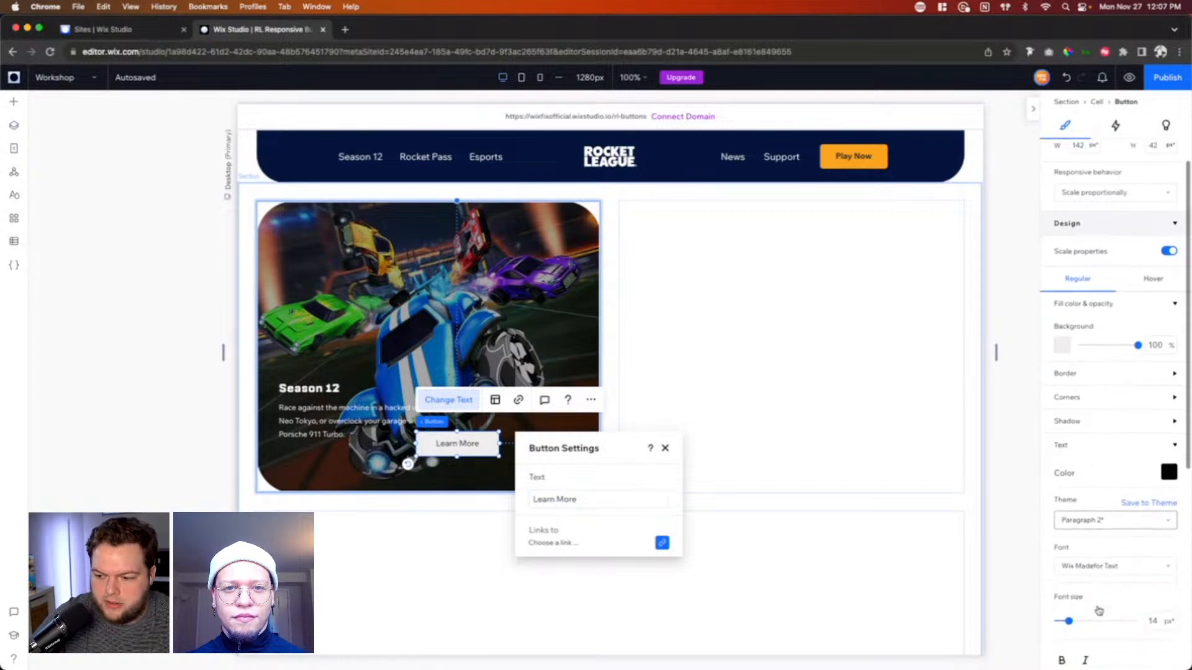
{"action": "left_click", "coordinate": [1115, 551]}
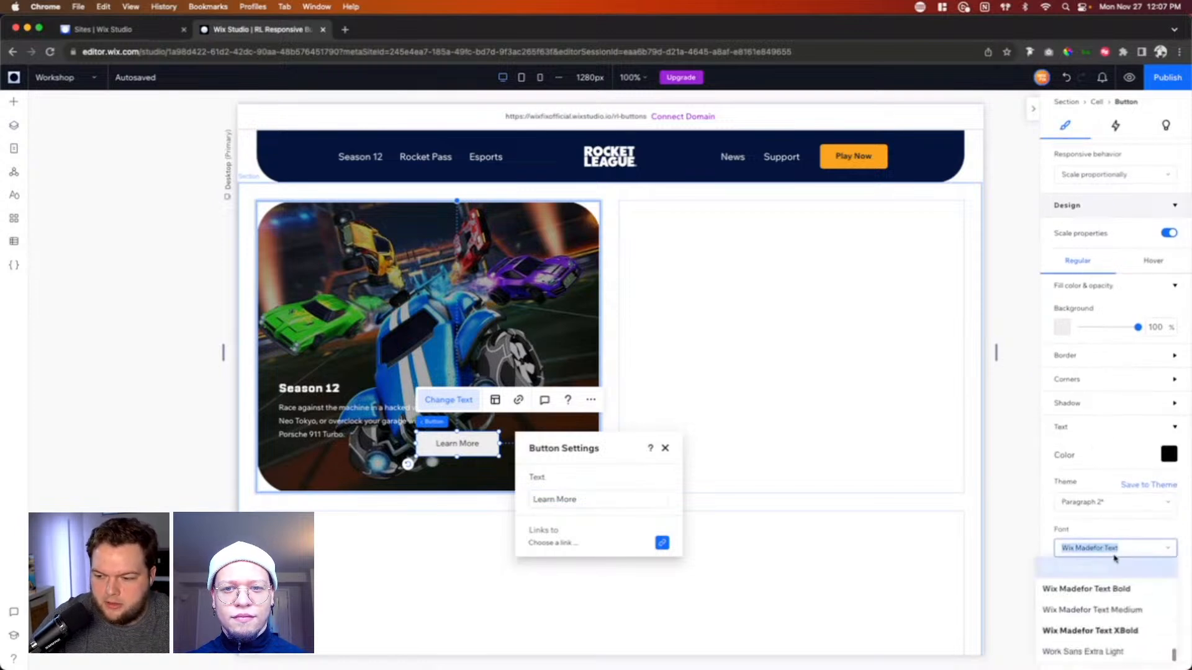
{"action": "left_click", "coordinate": [1123, 593]}
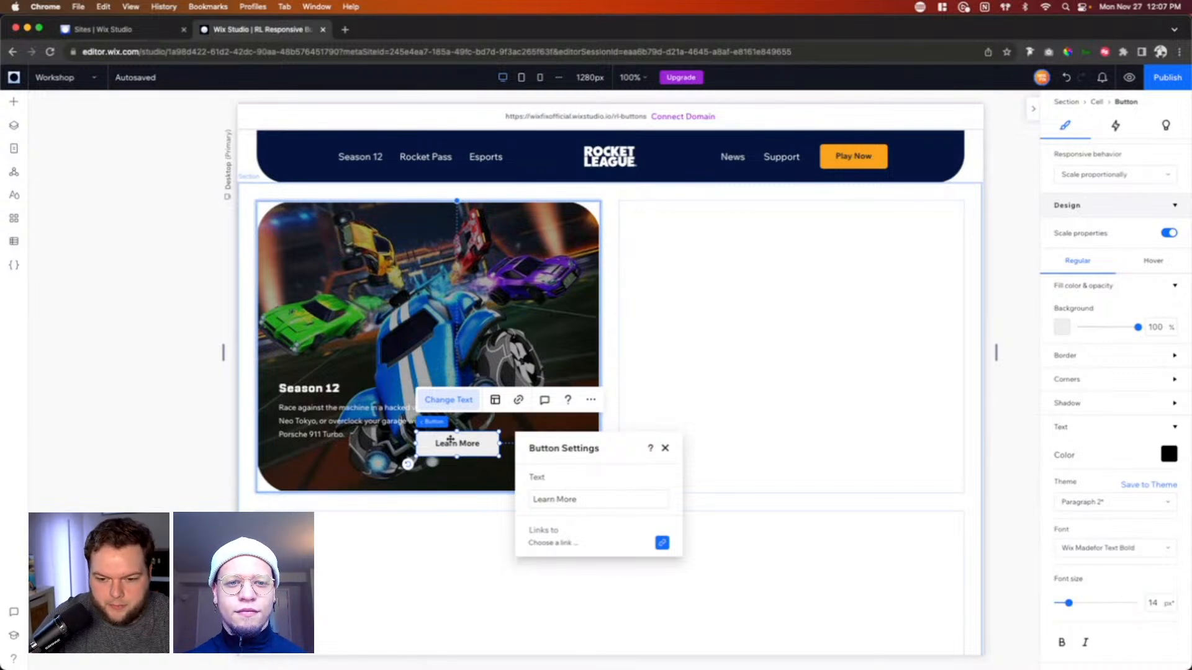
Step: Give the Learn More button a white #FFFFFF background and the darkest navy theme color for its text
{"action": "left_click", "coordinate": [1060, 327]}
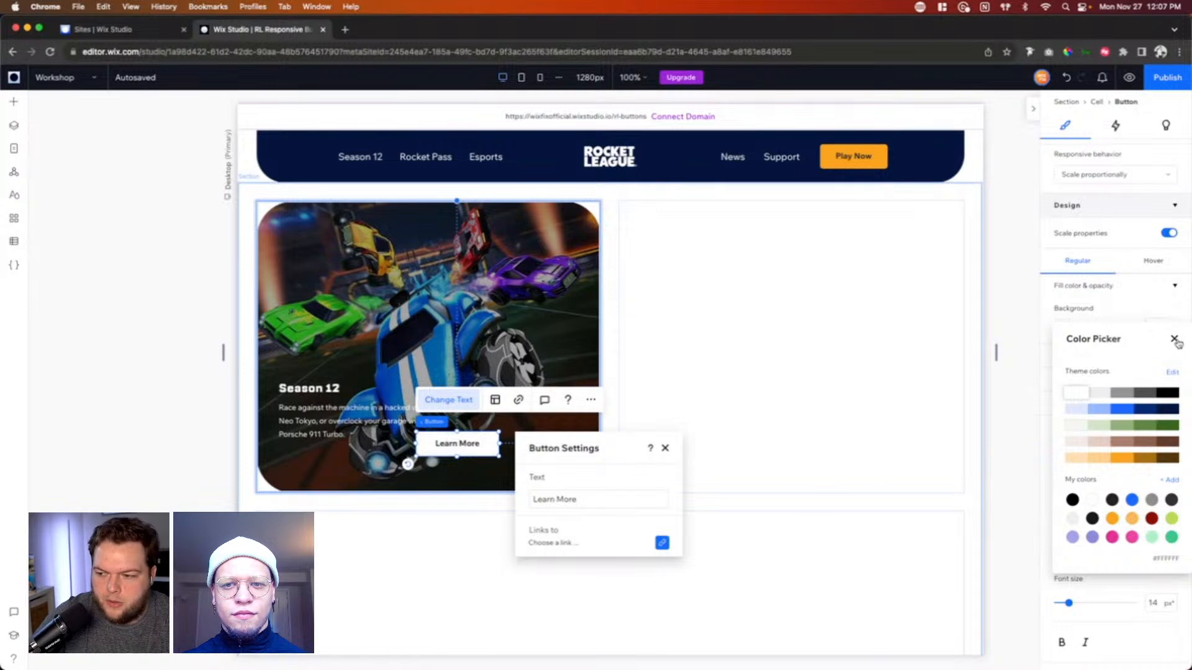
{"action": "left_click", "coordinate": [1173, 339]}
{"action": "left_click", "coordinate": [1165, 456]}
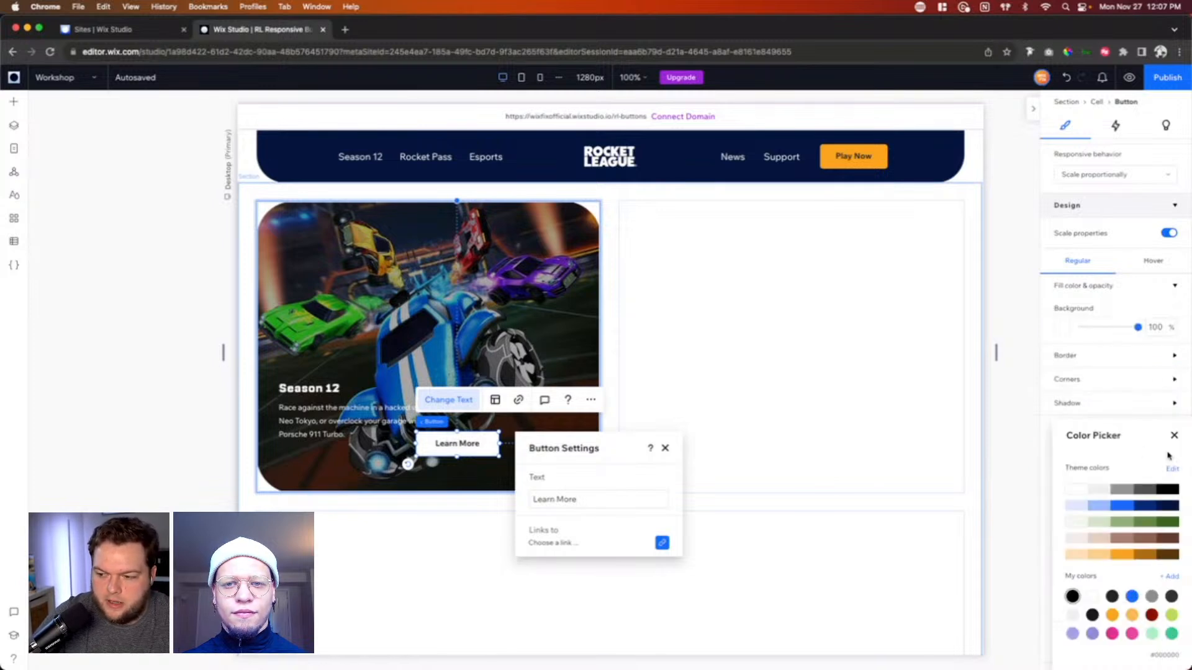
{"action": "left_click", "coordinate": [1166, 506]}
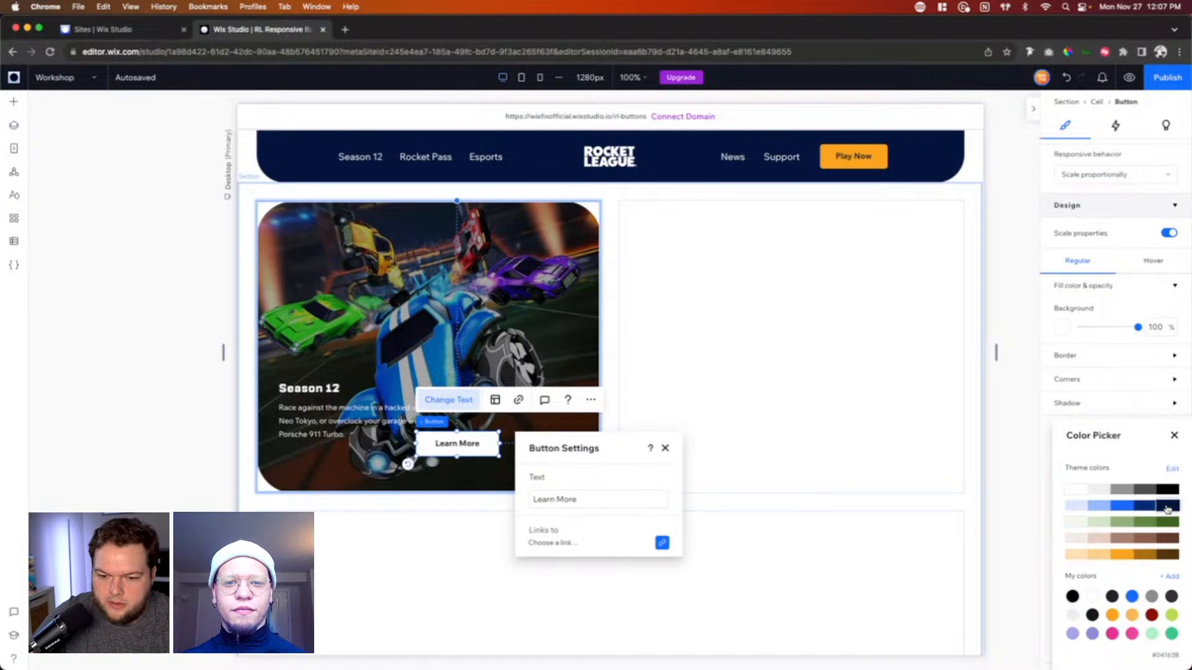
Step: Narrow the Learn More button to about 115 px, place it under the description, and combine heading, description and button into a vertical stack
{"action": "left_click_drag", "start_coordinate": [498, 445], "coordinate": [303, 458]}
{"action": "double_click", "coordinate": [447, 445]}
{"action": "left_click", "coordinate": [317, 386], "text": "shift"}
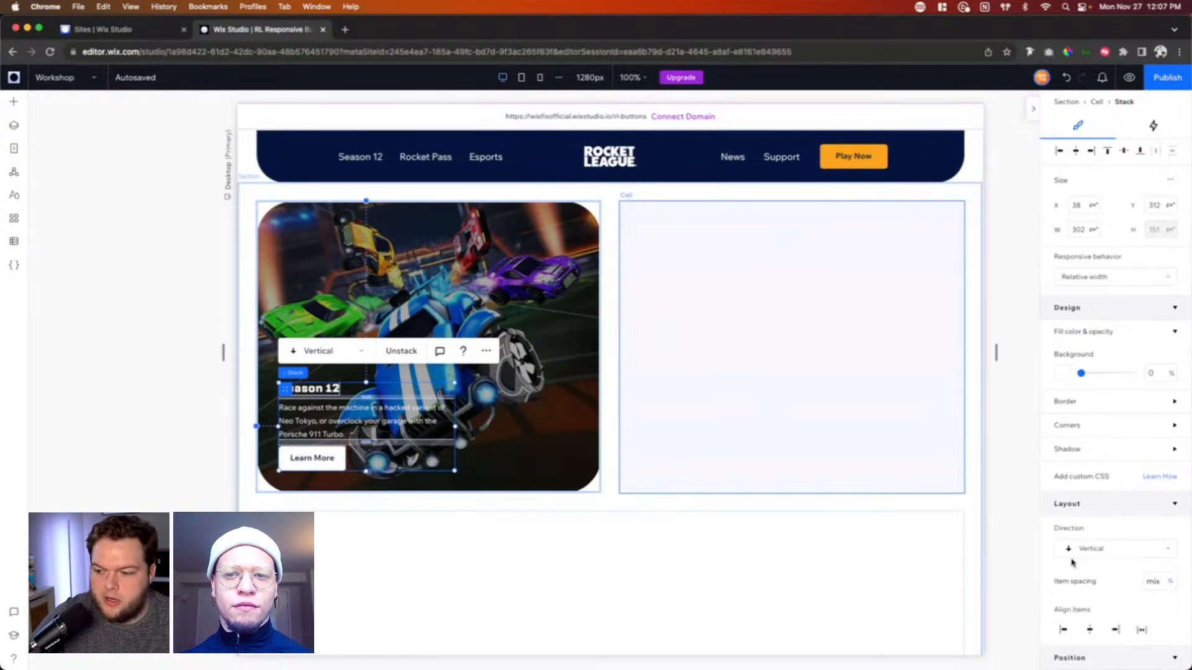
Step: Examine how the stacked text and Learn More button scale at a narrower canvas width and in the mobile view
{"action": "left_click", "coordinate": [314, 453]}
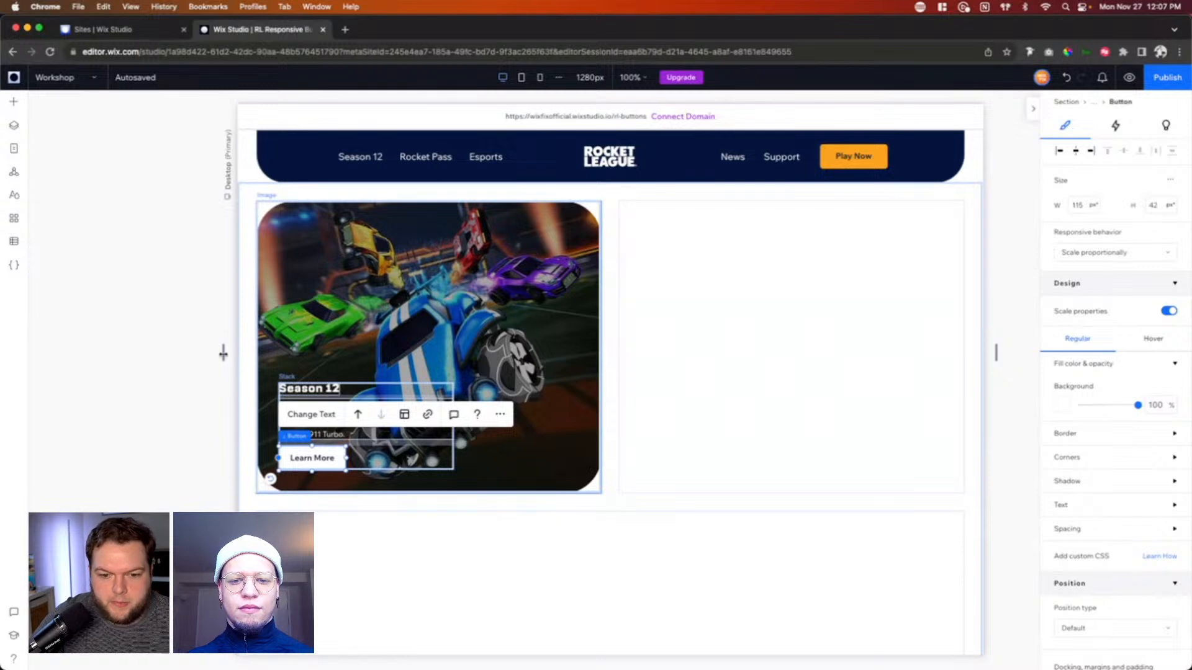
{"action": "left_click_drag", "start_coordinate": [223, 353], "coordinate": [467, 315]}
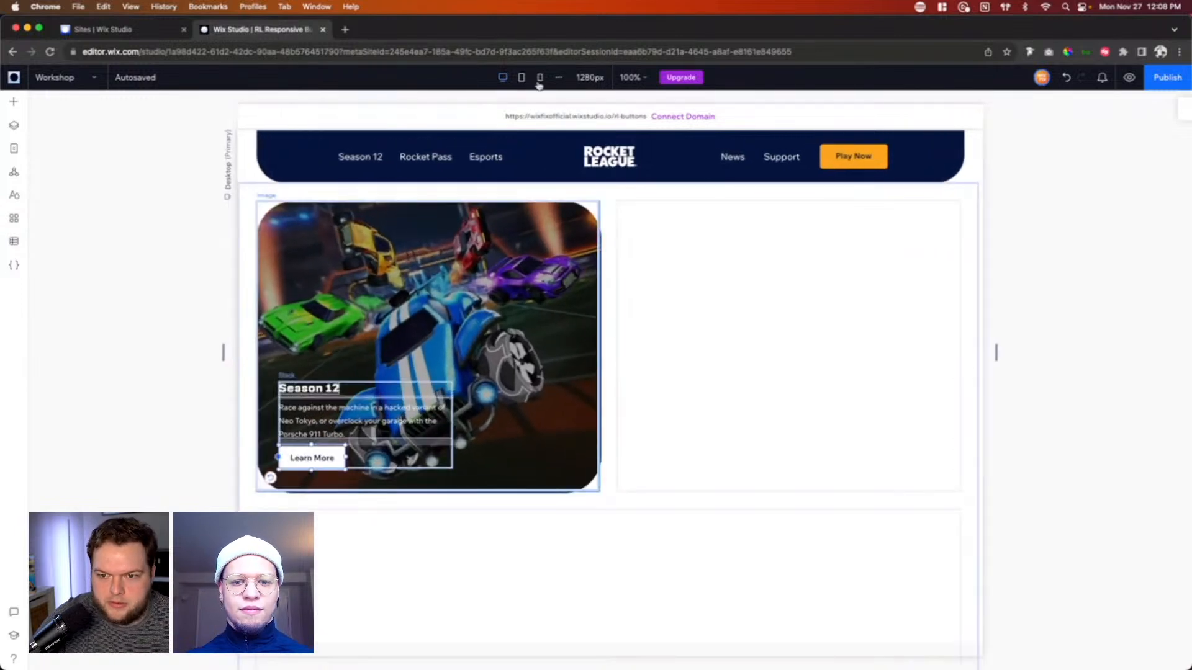
{"action": "left_click", "coordinate": [540, 78]}
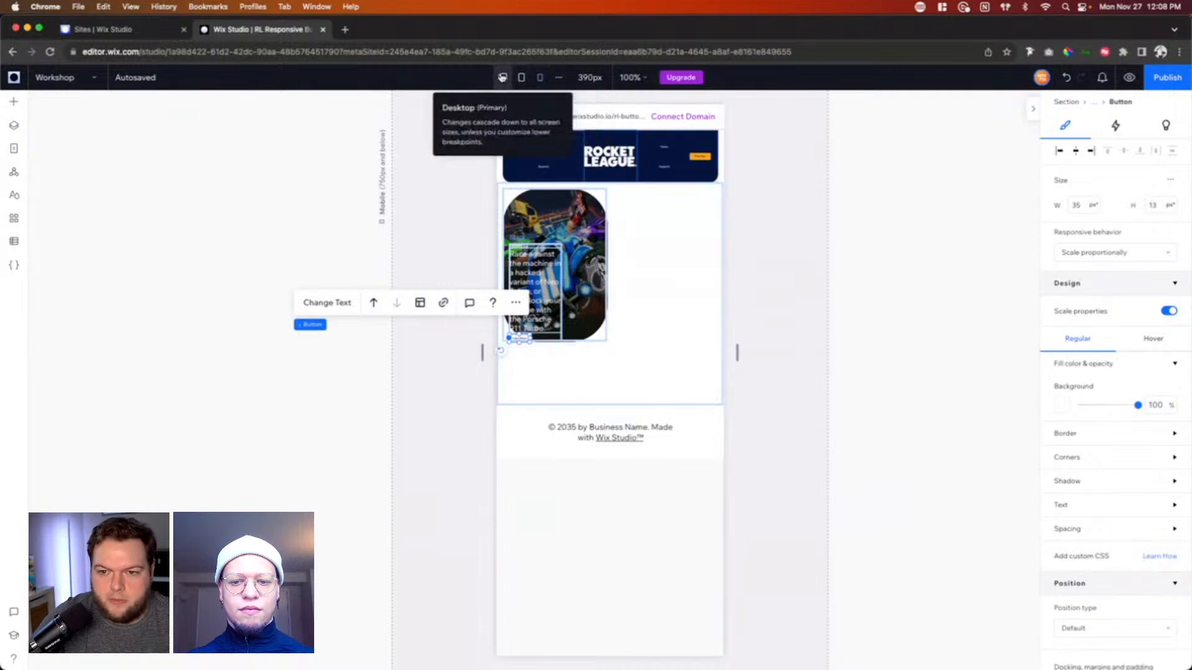
{"action": "left_click", "coordinate": [502, 77]}
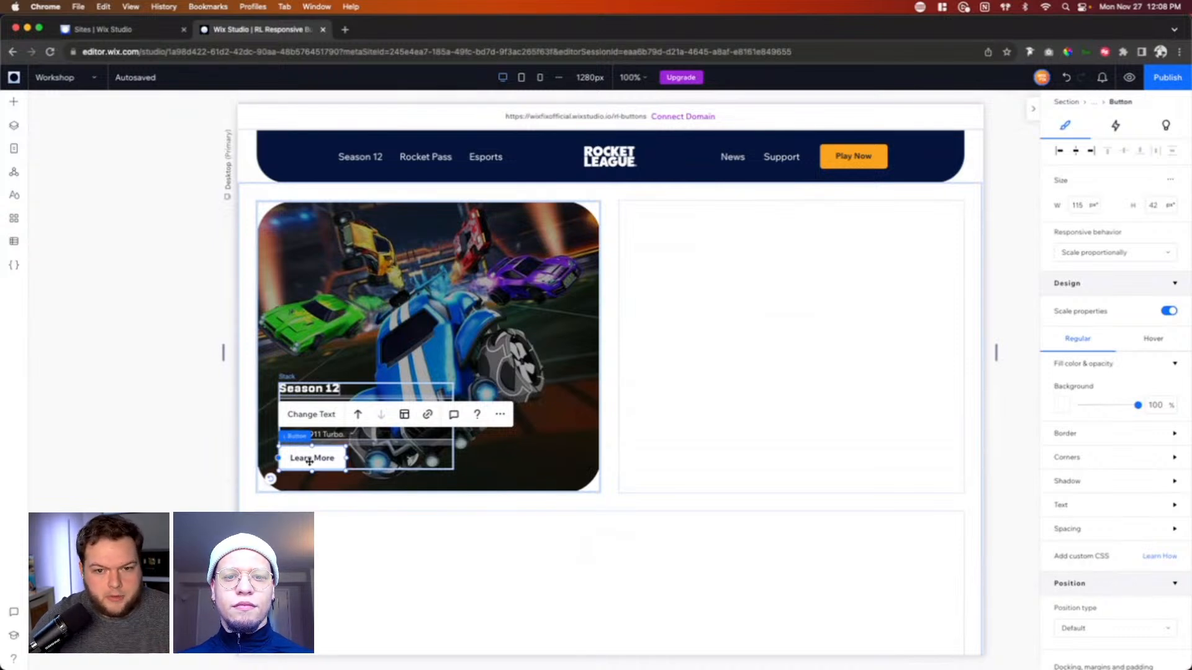
{"action": "mouse_move", "coordinate": [1100, 319]}
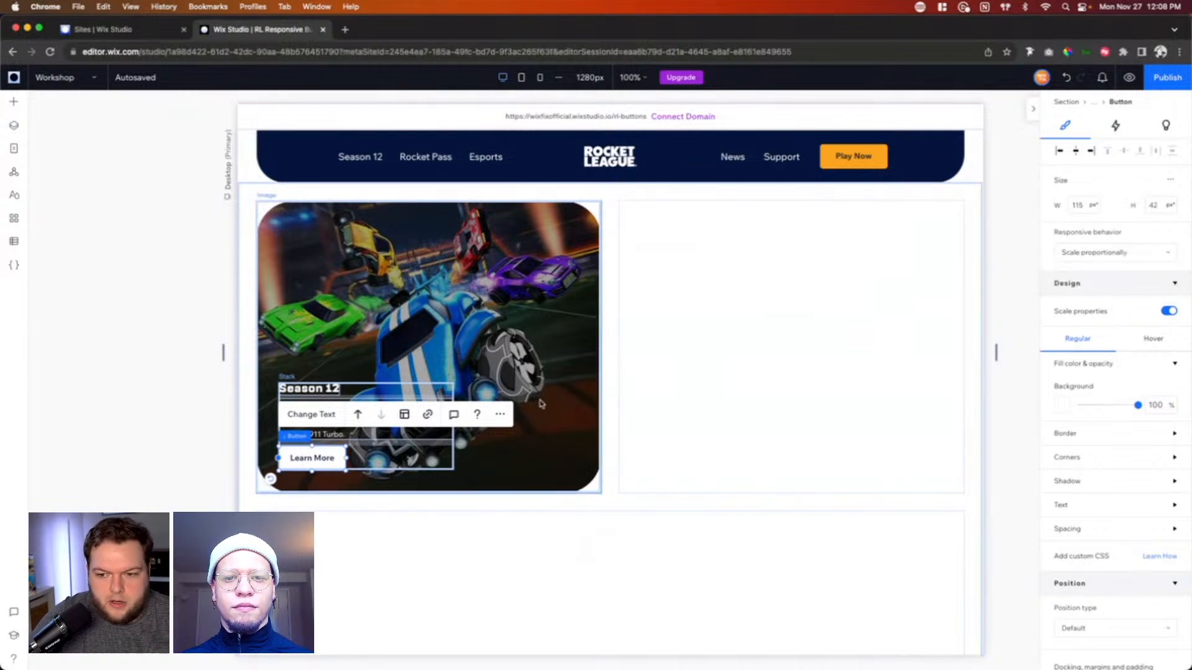
Step: Set the Learn More button's responsive behavior to Fixed on the tablet breakpoint and check the desktop layout at a slightly wider canvas
{"action": "left_click", "coordinate": [520, 81]}
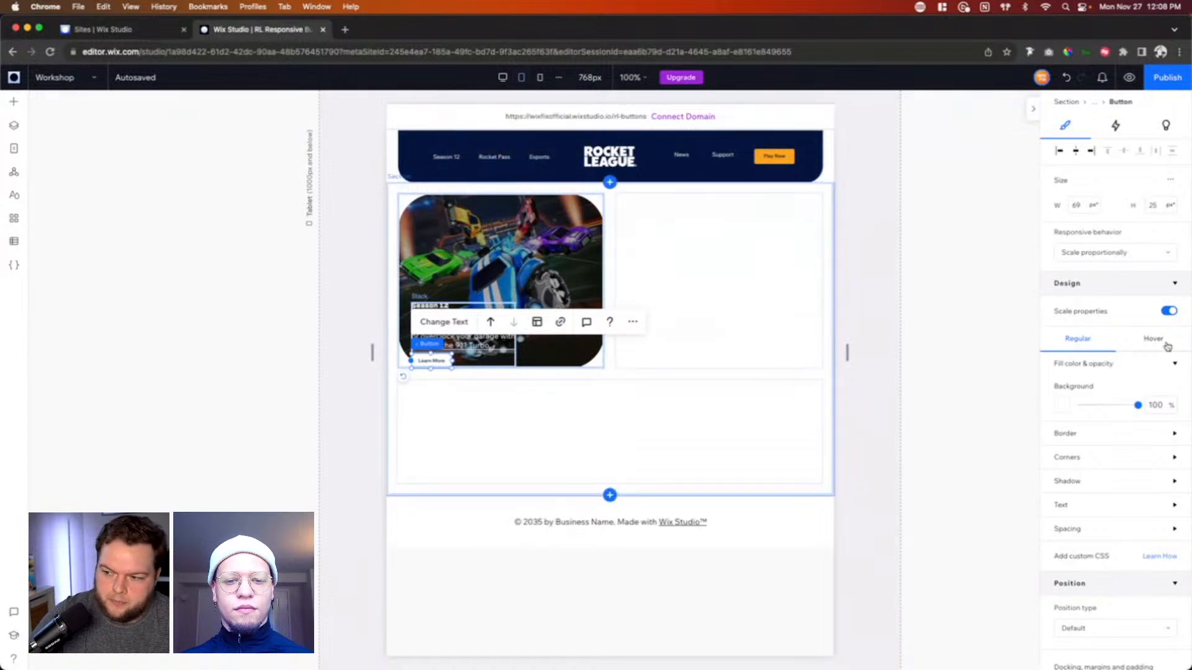
{"action": "left_click", "coordinate": [1097, 257]}
{"action": "left_click", "coordinate": [1093, 297]}
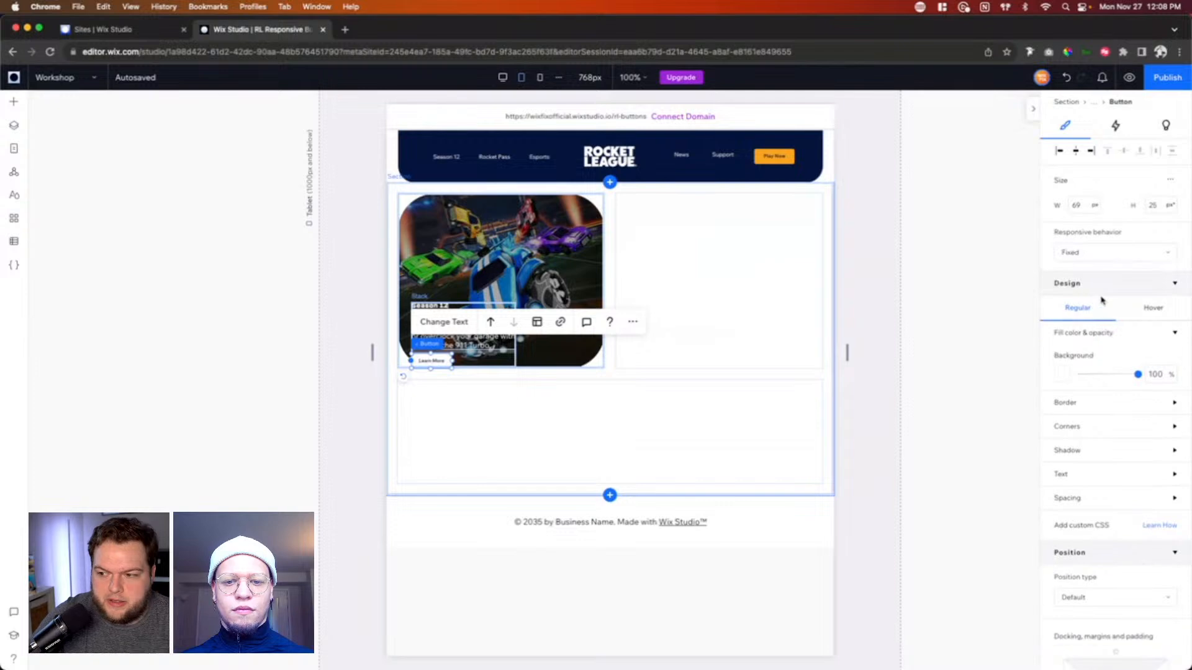
{"action": "left_click", "coordinate": [502, 79]}
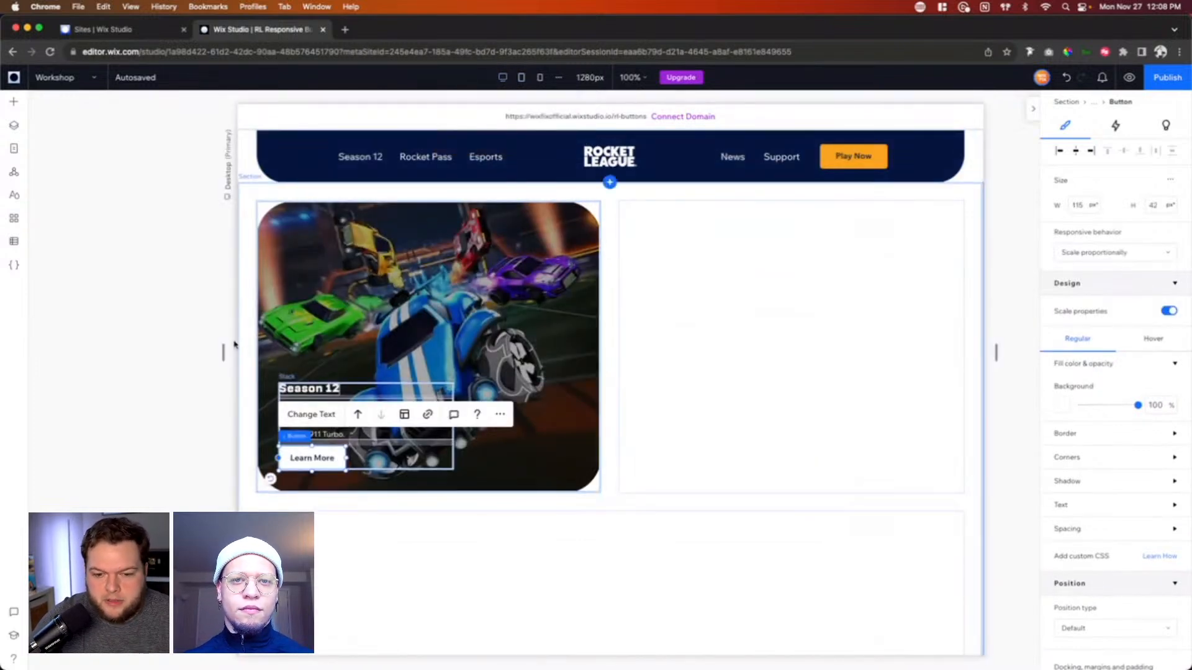
{"action": "mouse_move", "coordinate": [223, 352]}
{"action": "left_mouse_down"}
{"action": "mouse_move", "coordinate": [108, 353]}
{"action": "mouse_move", "coordinate": [212, 351]}
{"action": "left_mouse_up"}
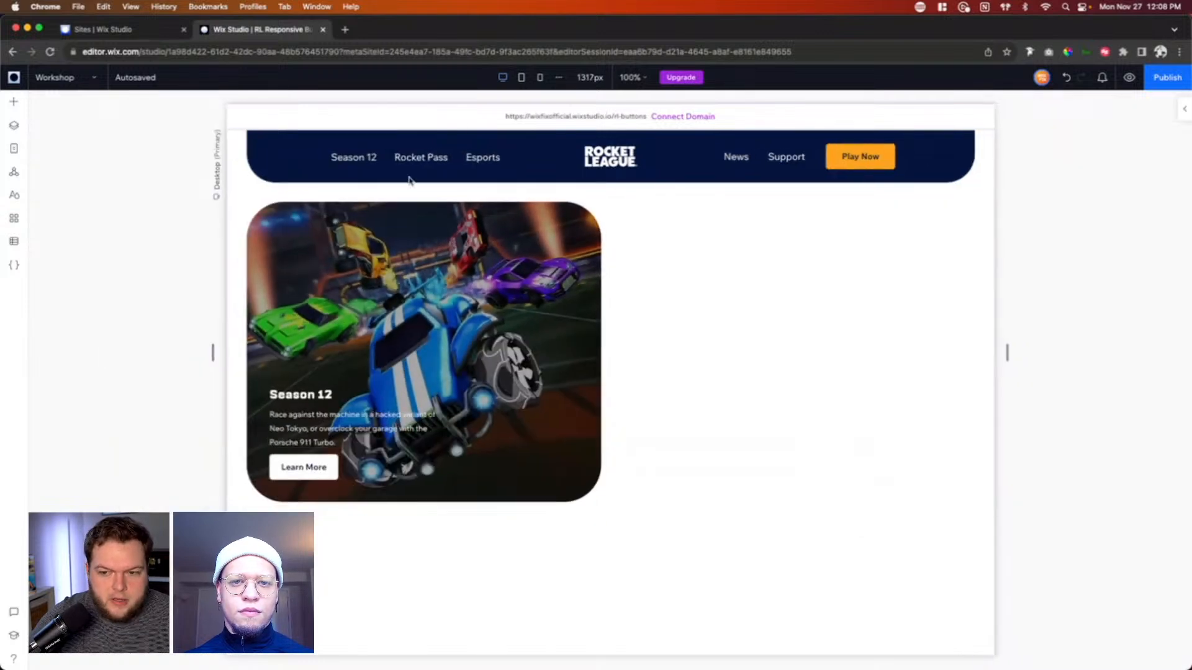
Step: Set the Learn More button's size on the tablet breakpoint to 100 px wide and 42 px high
{"action": "left_click", "coordinate": [522, 78]}
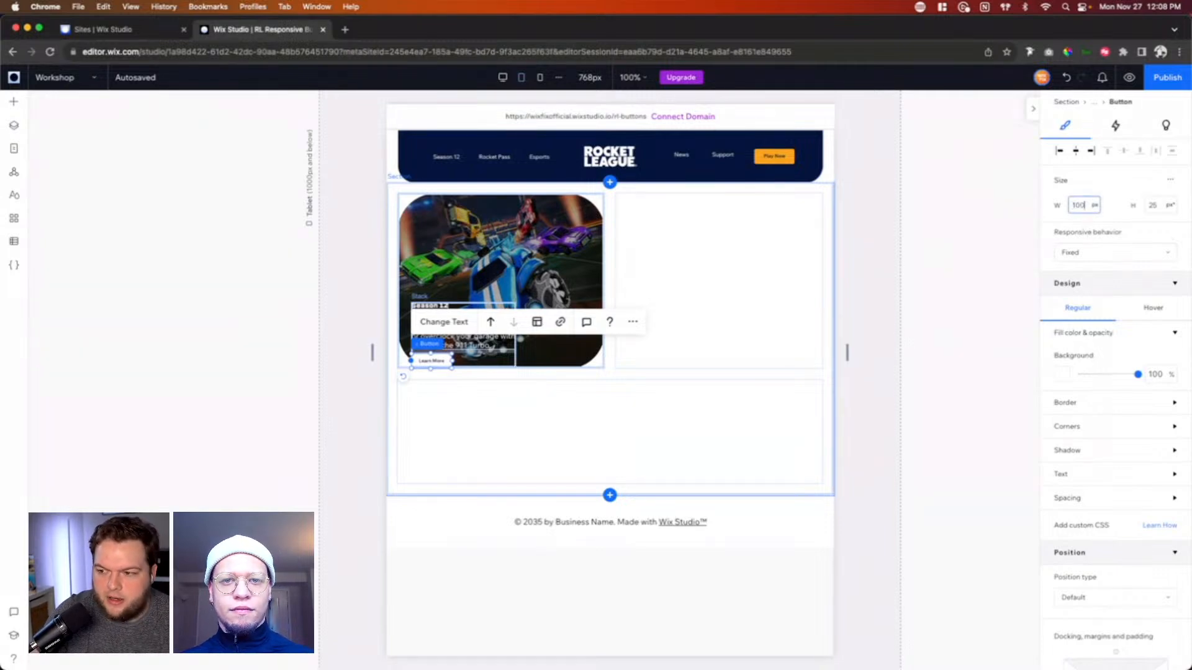
{"action": "left_click", "coordinate": [1150, 210]}
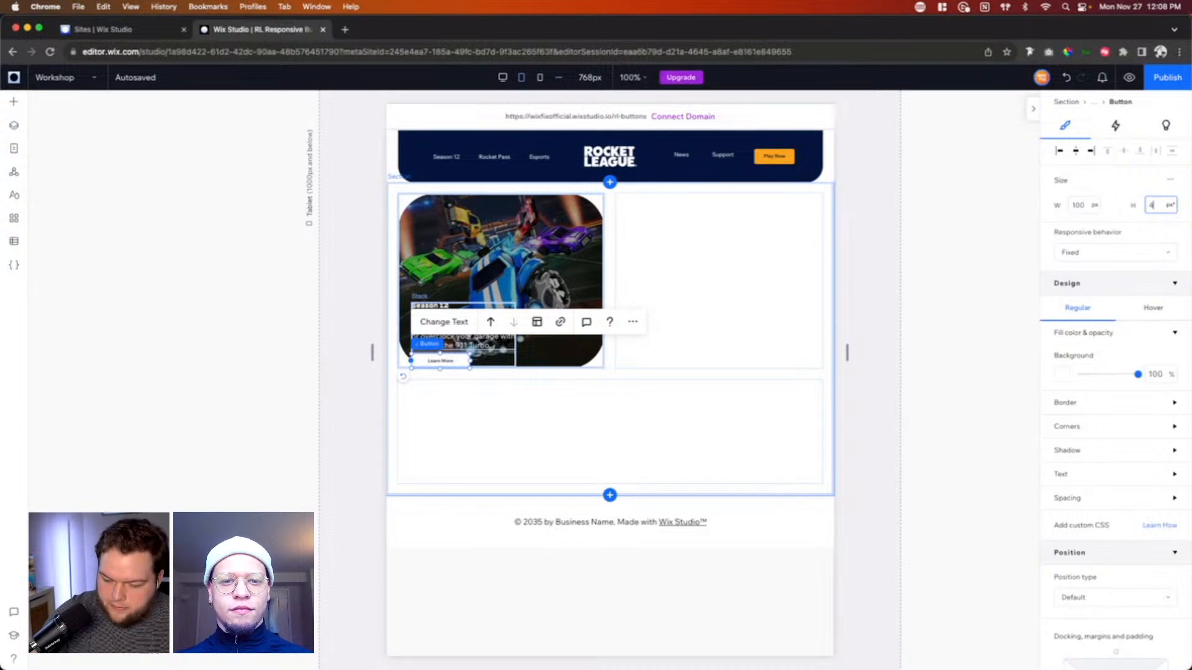
{"action": "key", "text": "Return"}
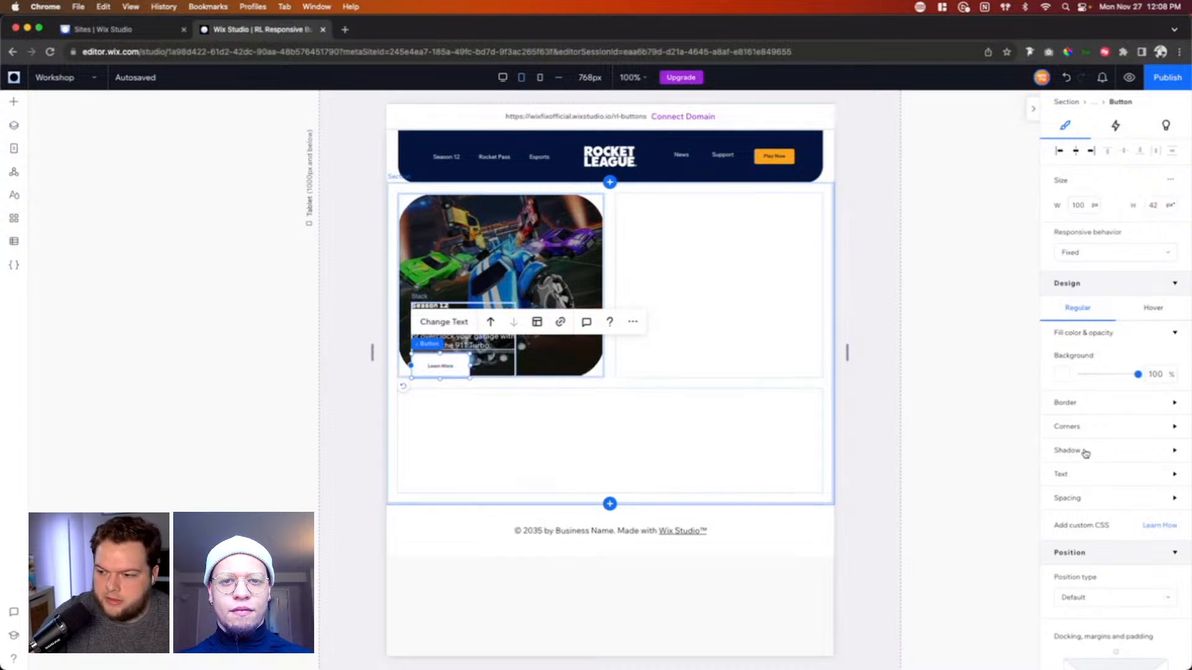
Step: Set the Learn More button's font size on tablet to 13 px
{"action": "left_click", "coordinate": [1081, 474]}
{"action": "scroll", "coordinate": [1112, 563], "scroll_direction": "down", "scroll_amount": 2}
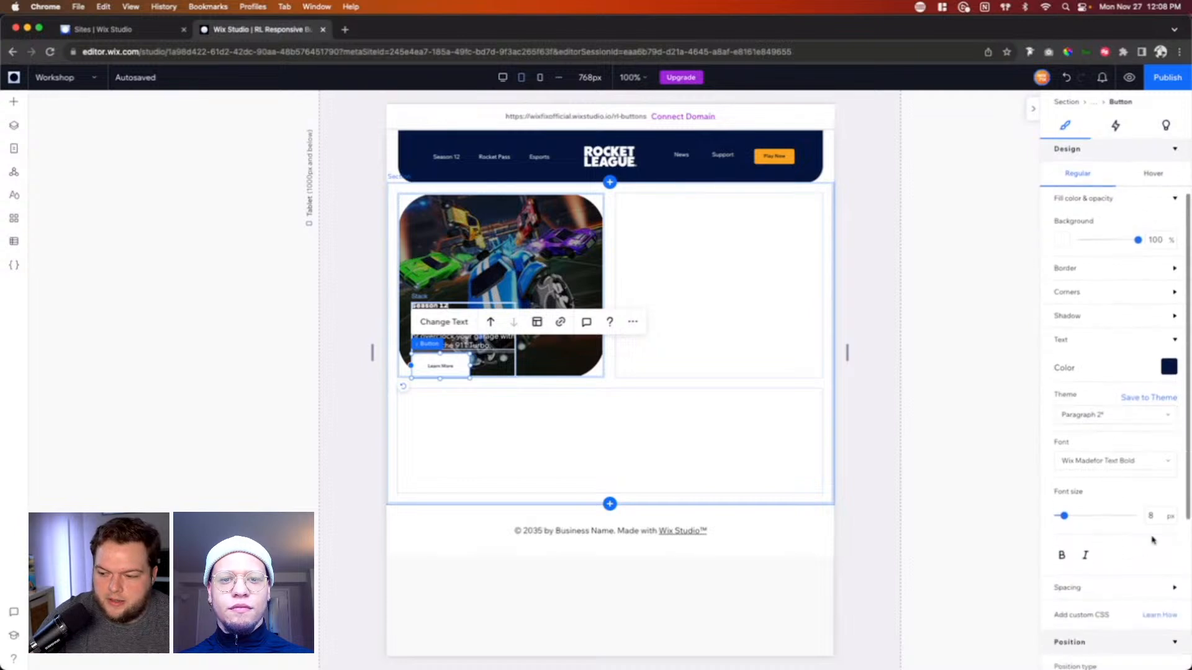
{"action": "left_click", "coordinate": [1151, 515]}
{"action": "type", "text": "13"}
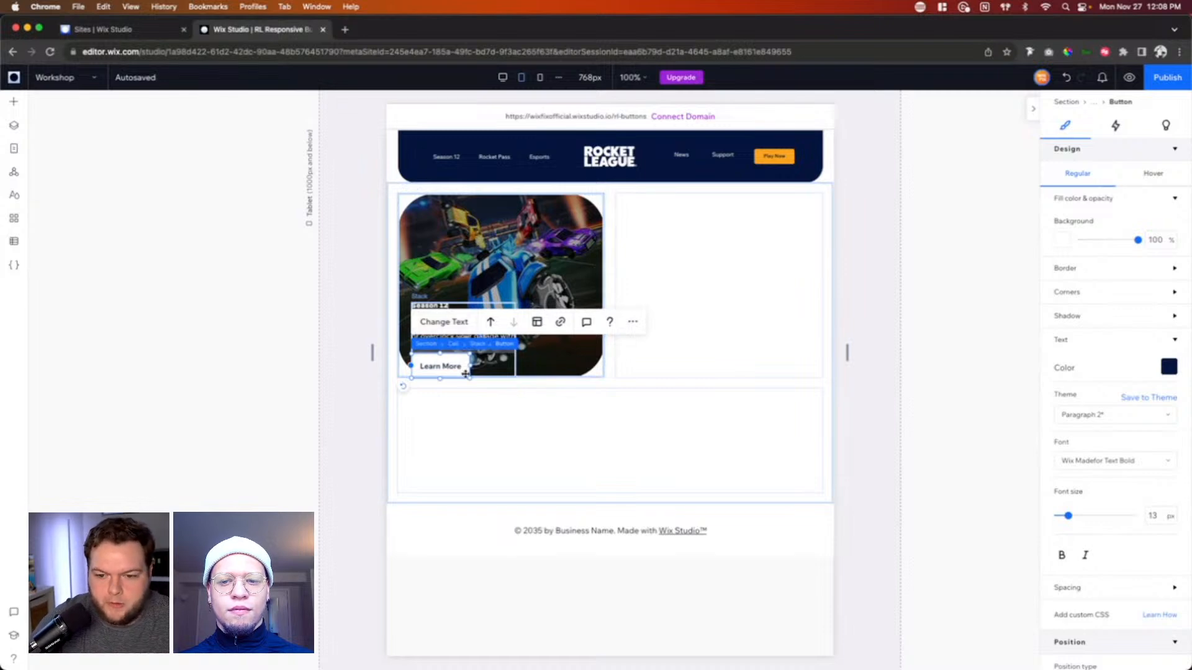
Step: Move the text stack slightly up on the tablet card and set the Season 12 heading's minimum font size to 22
{"action": "left_click", "coordinate": [487, 355]}
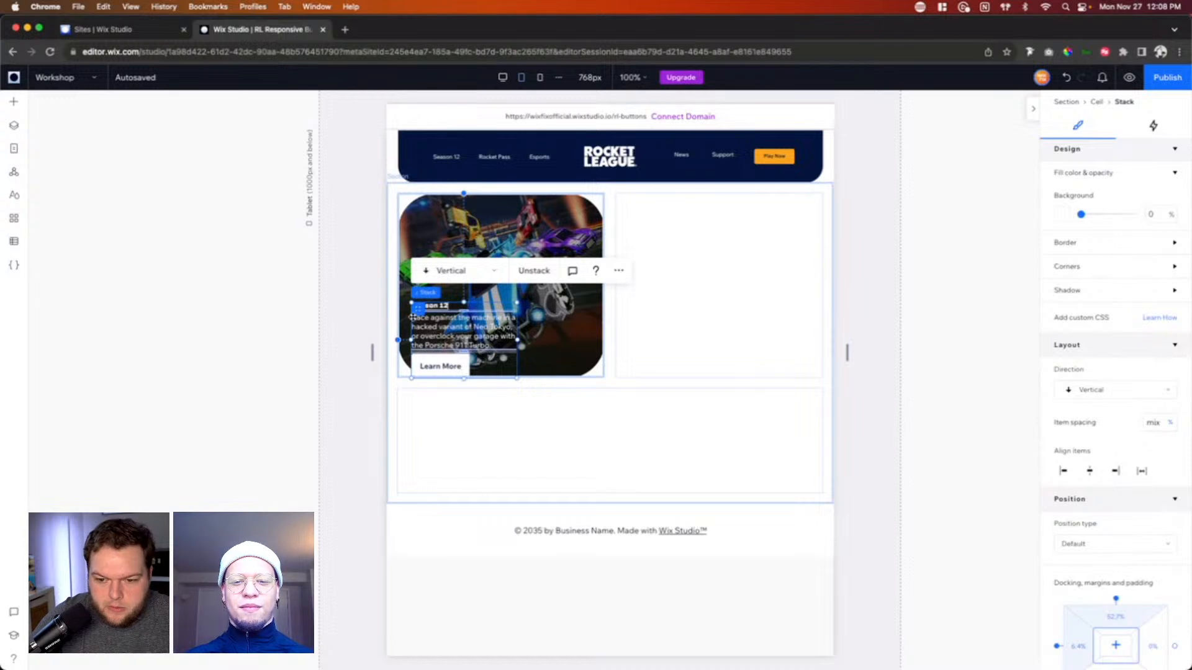
{"action": "left_click_drag", "start_coordinate": [418, 308], "coordinate": [418, 290]}
{"action": "left_click", "coordinate": [429, 289]}
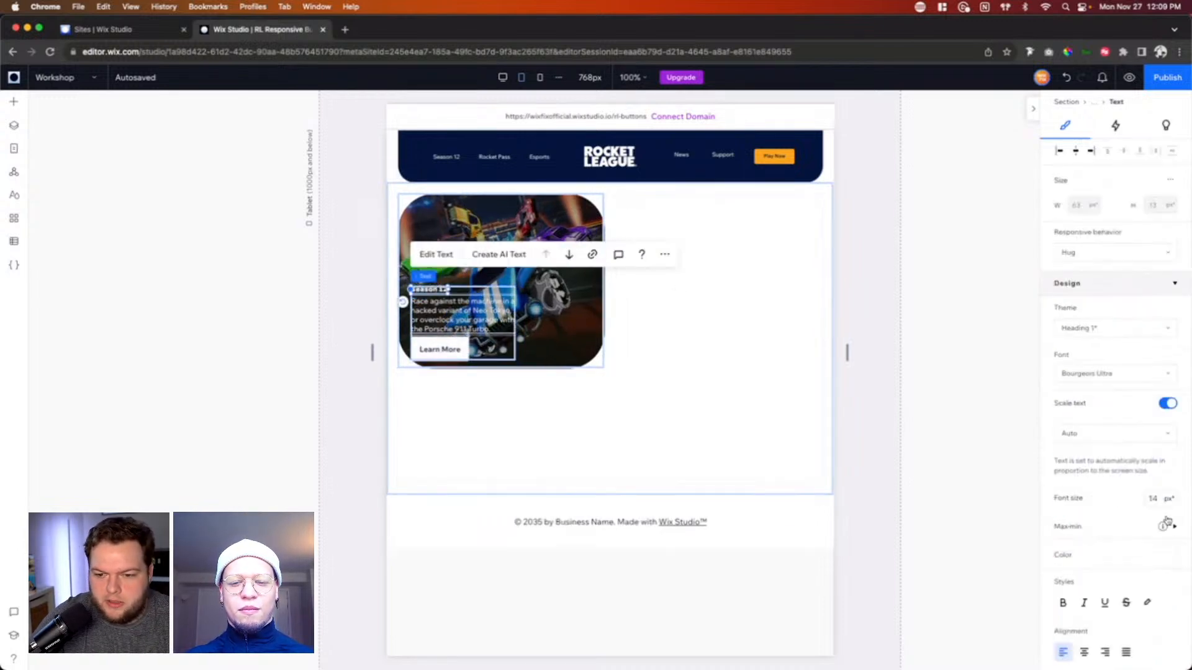
{"action": "left_click", "coordinate": [1169, 525]}
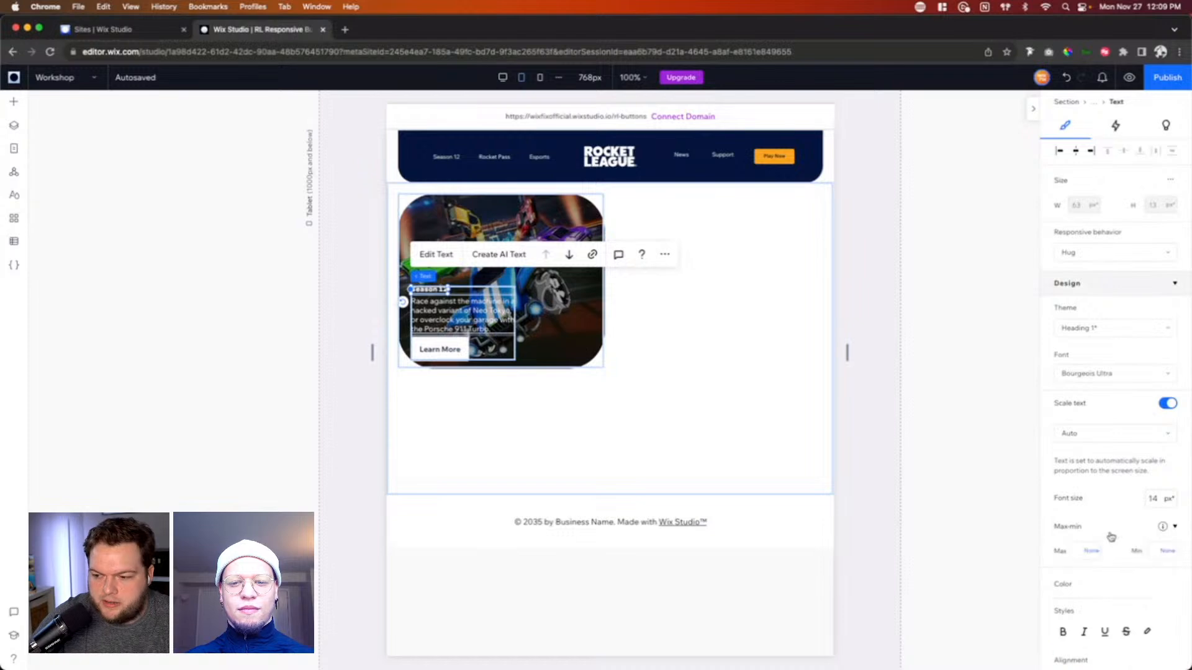
{"action": "left_click", "coordinate": [1156, 552]}
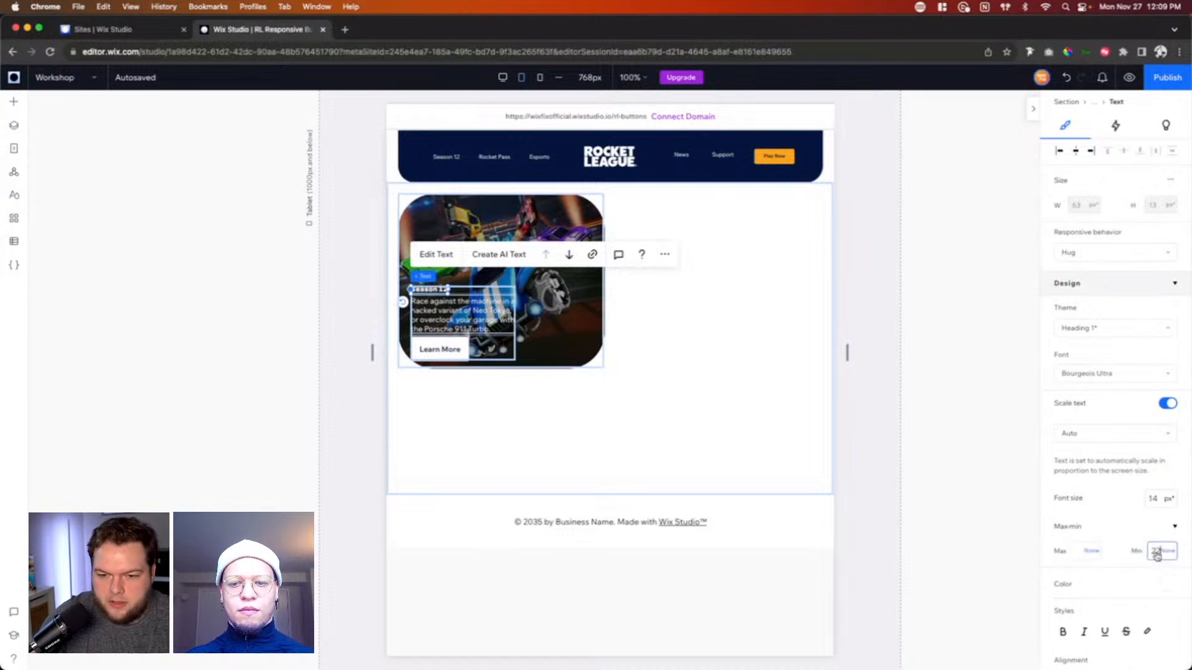
{"action": "type", "text": "22"}
{"action": "key", "text": "Return"}
Step: Widen the text stack on tablet nearly to the image's right edge, check the card in the mobile view and return to desktop
{"action": "left_click", "coordinate": [470, 322]}
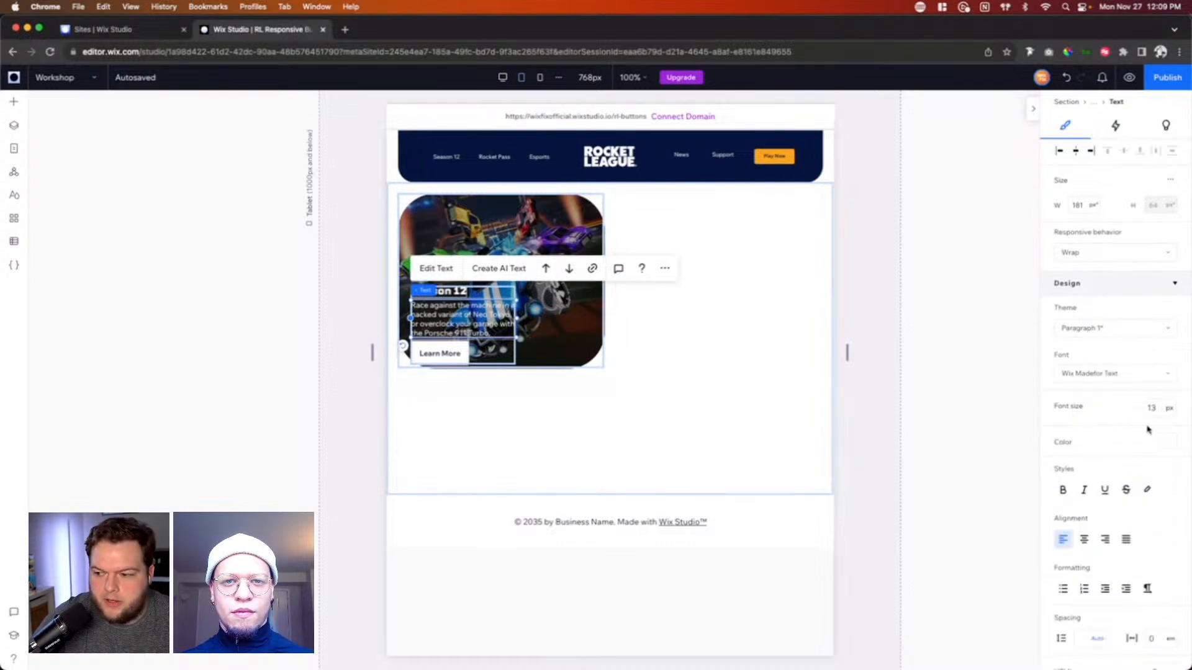
{"action": "left_click", "coordinate": [517, 323]}
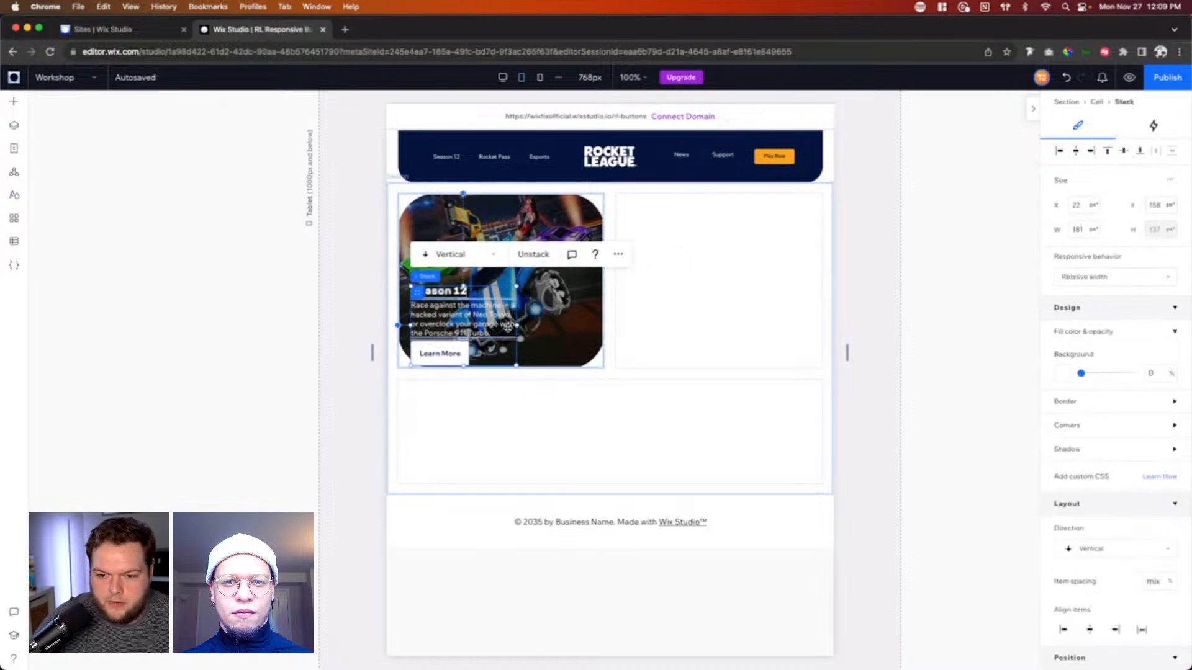
{"action": "left_click_drag", "start_coordinate": [519, 323], "coordinate": [596, 321]}
{"action": "left_click", "coordinate": [861, 368]}
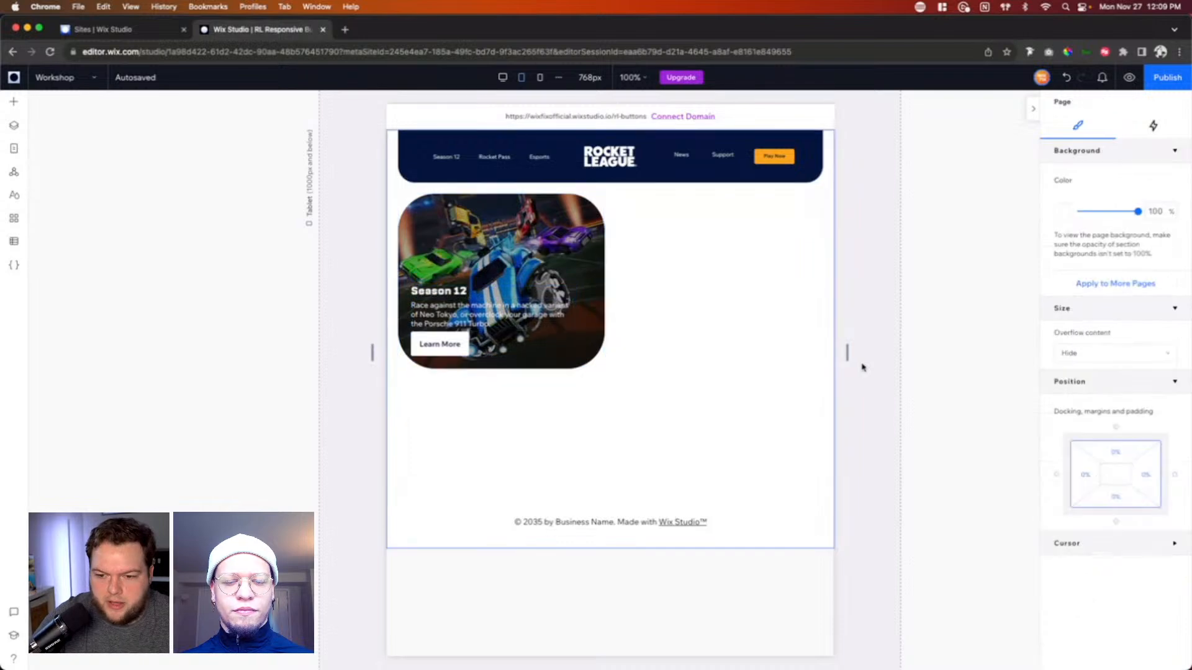
{"action": "left_click", "coordinate": [539, 78]}
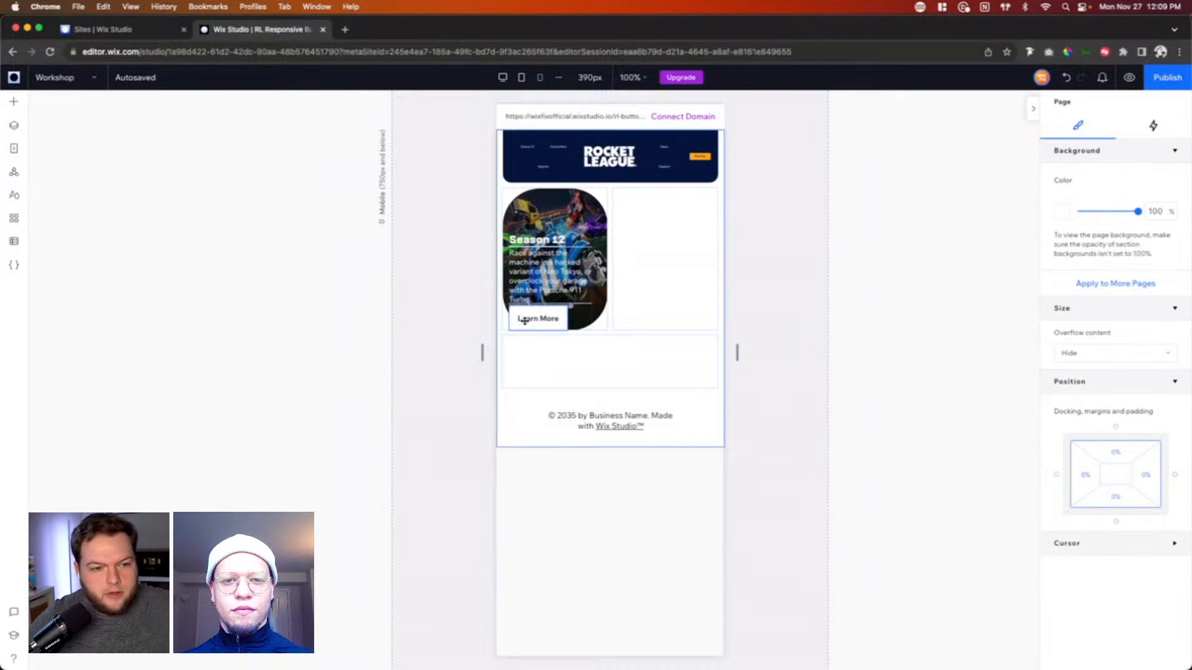
{"action": "left_click", "coordinate": [504, 77]}
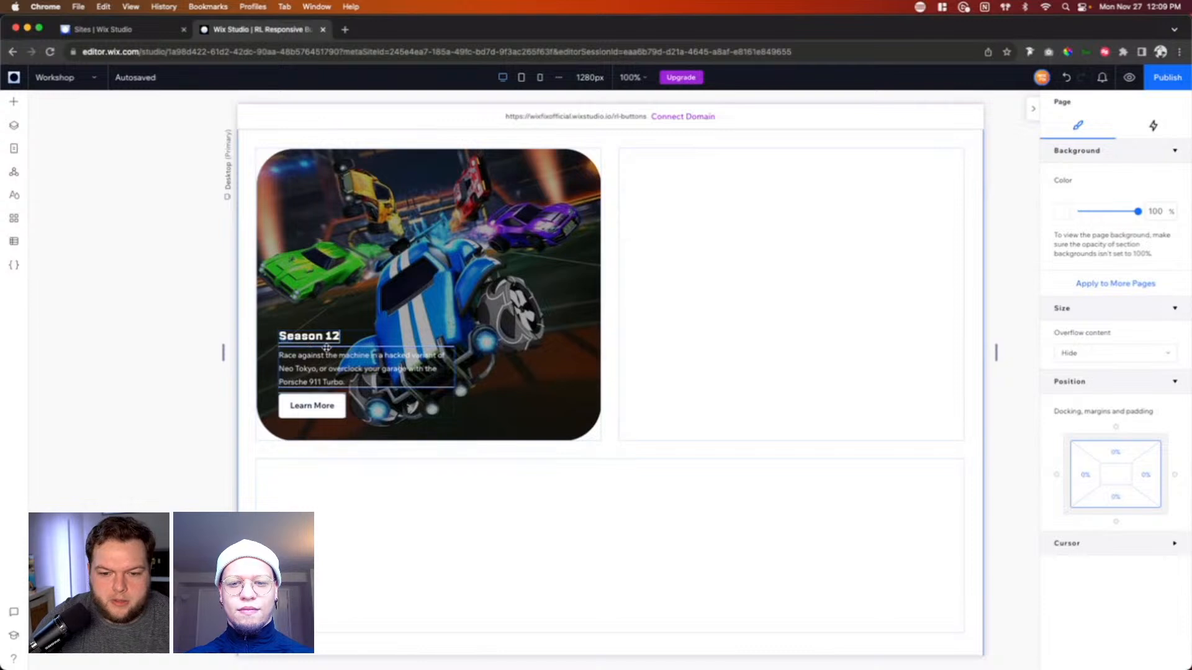
Step: Copy the first card's darkened image into the empty grid cell beside it
{"action": "left_click", "coordinate": [349, 342]}
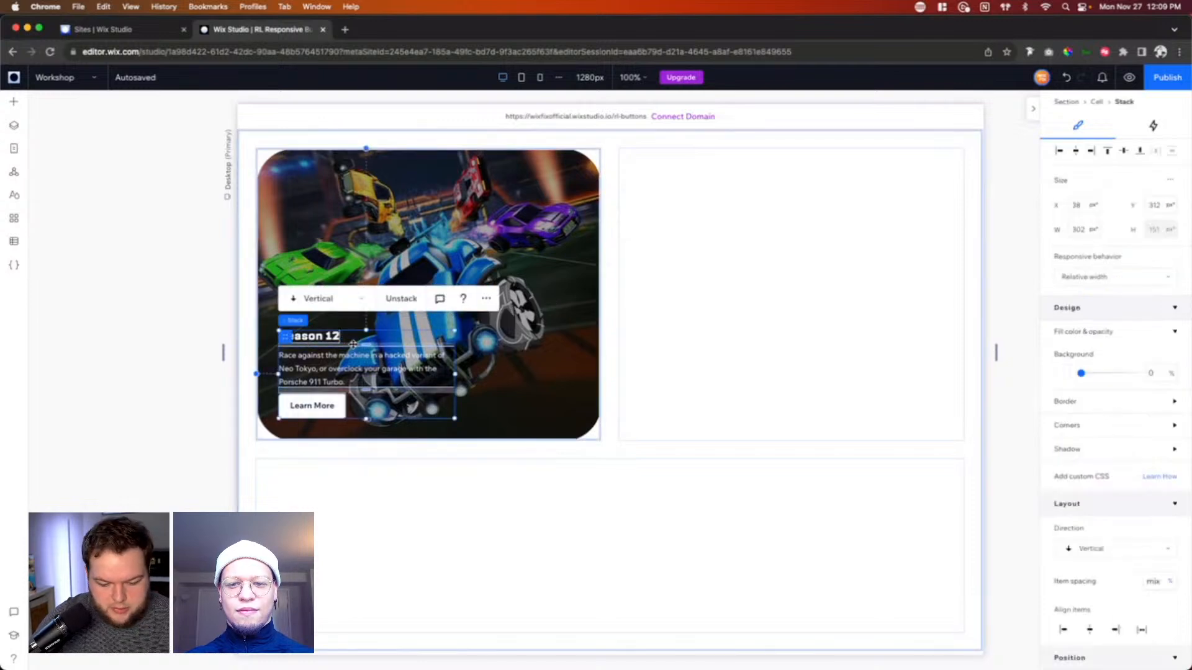
{"action": "left_click", "coordinate": [417, 185]}
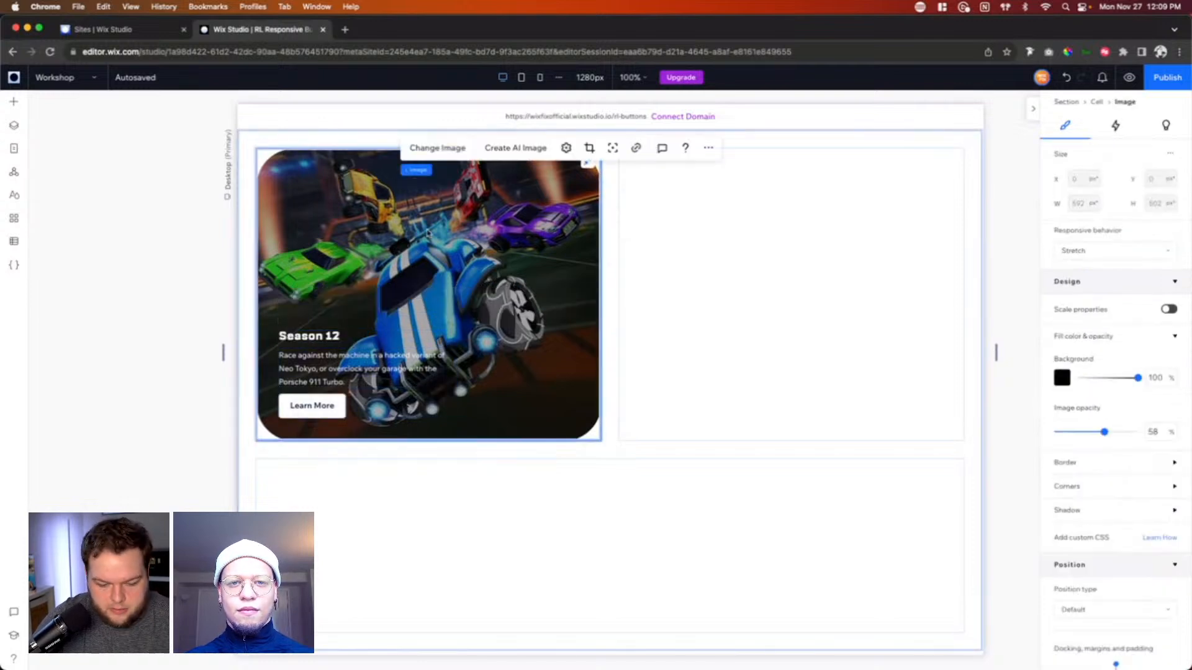
{"action": "left_click", "coordinate": [473, 280]}
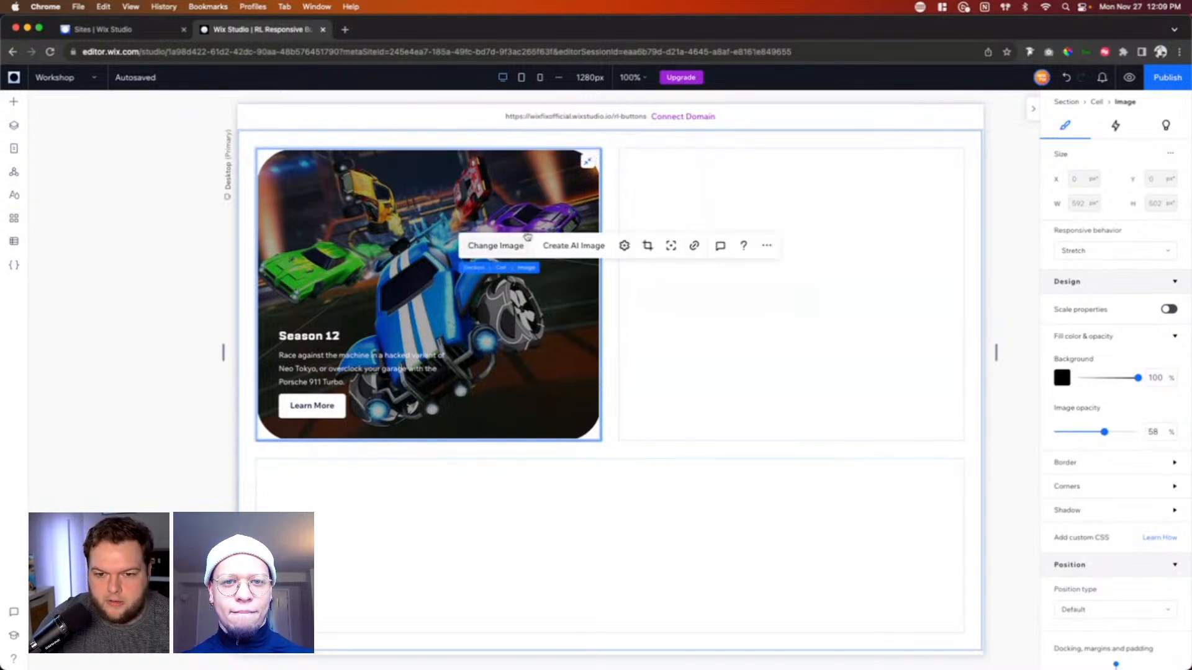
{"action": "left_click", "coordinate": [754, 267]}
{"action": "key", "text": "super+v"}
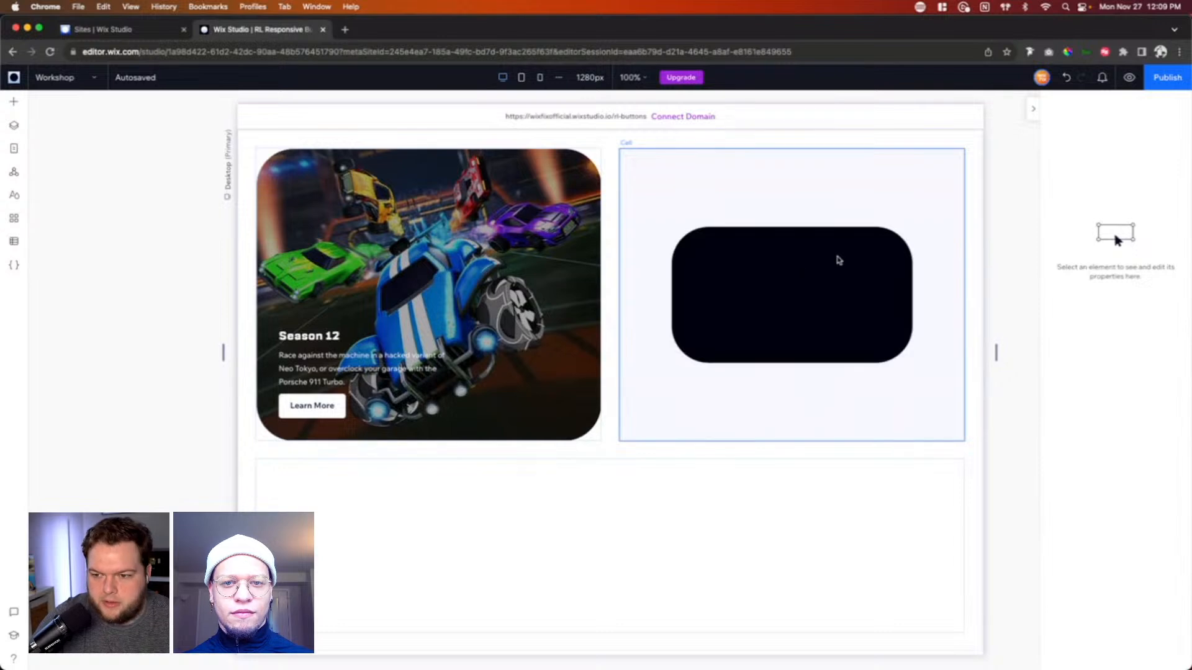
Step: Replace the second card's image with the blue sports car artwork on a purple and orange background from the site files
{"action": "left_click", "coordinate": [898, 240]}
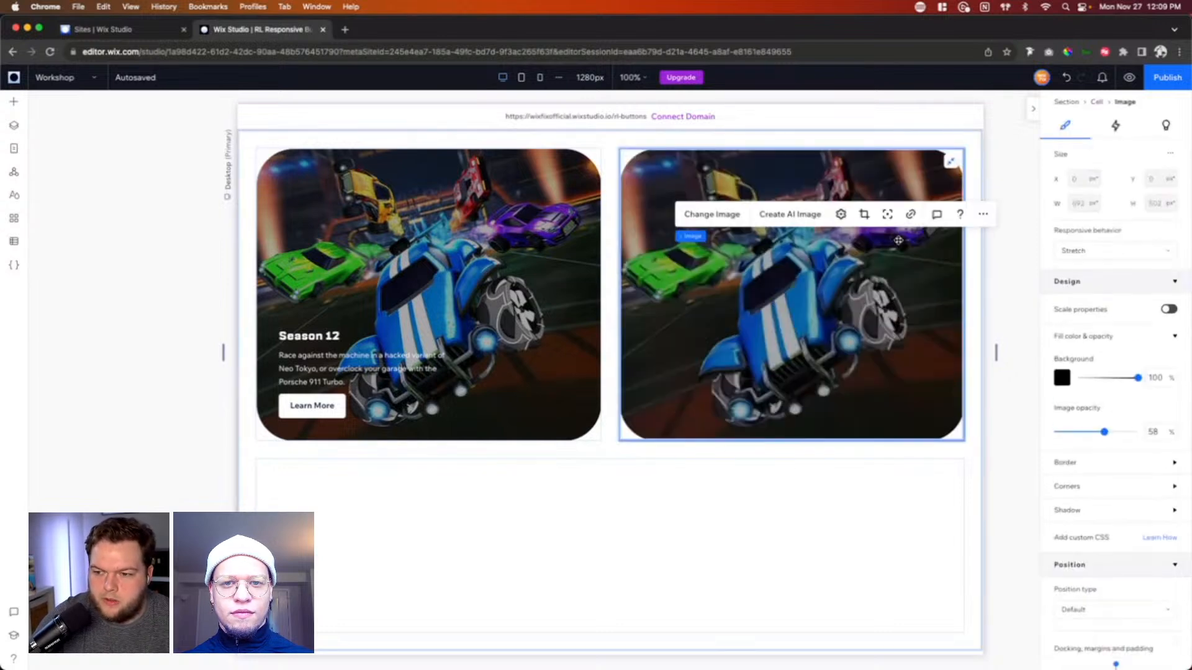
{"action": "left_click", "coordinate": [698, 220]}
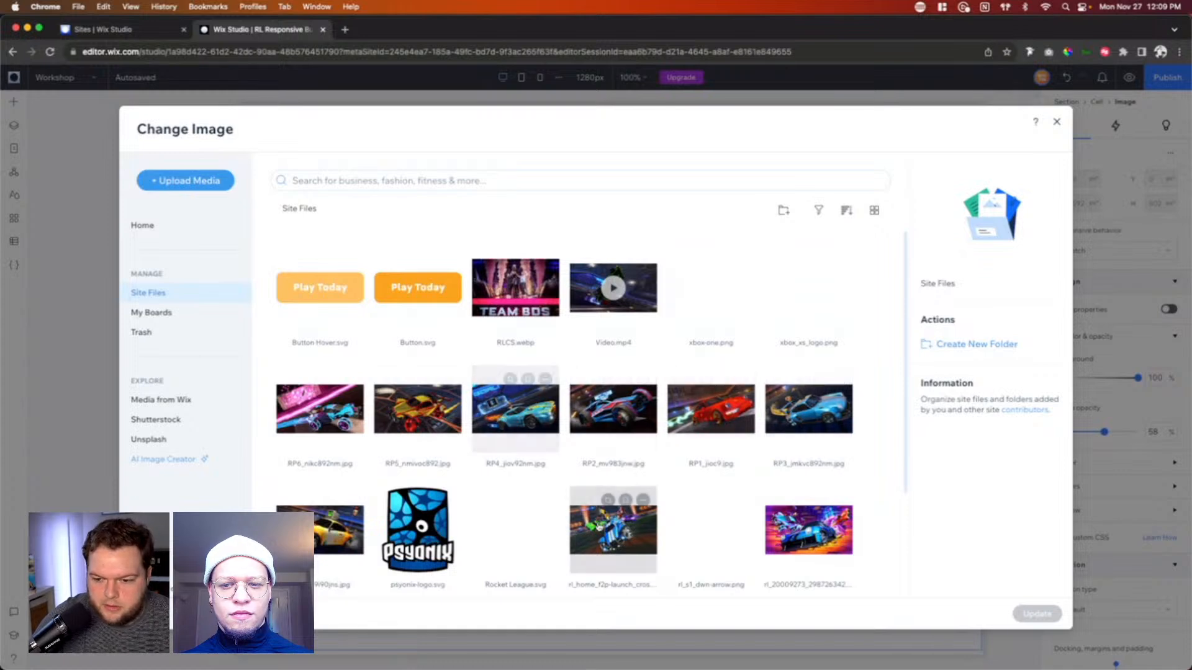
{"action": "double_click", "coordinate": [805, 543]}
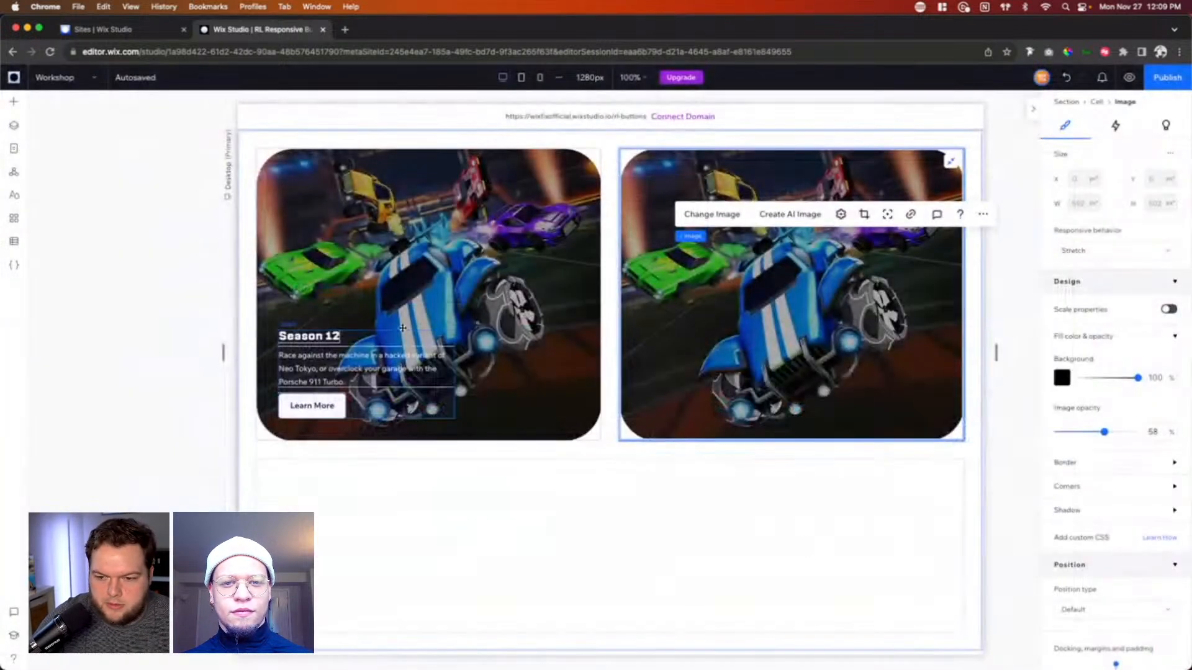
Step: Copy the Season 12 text stack onto the second card and align it to the card's bottom-left corner
{"action": "left_click", "coordinate": [315, 341]}
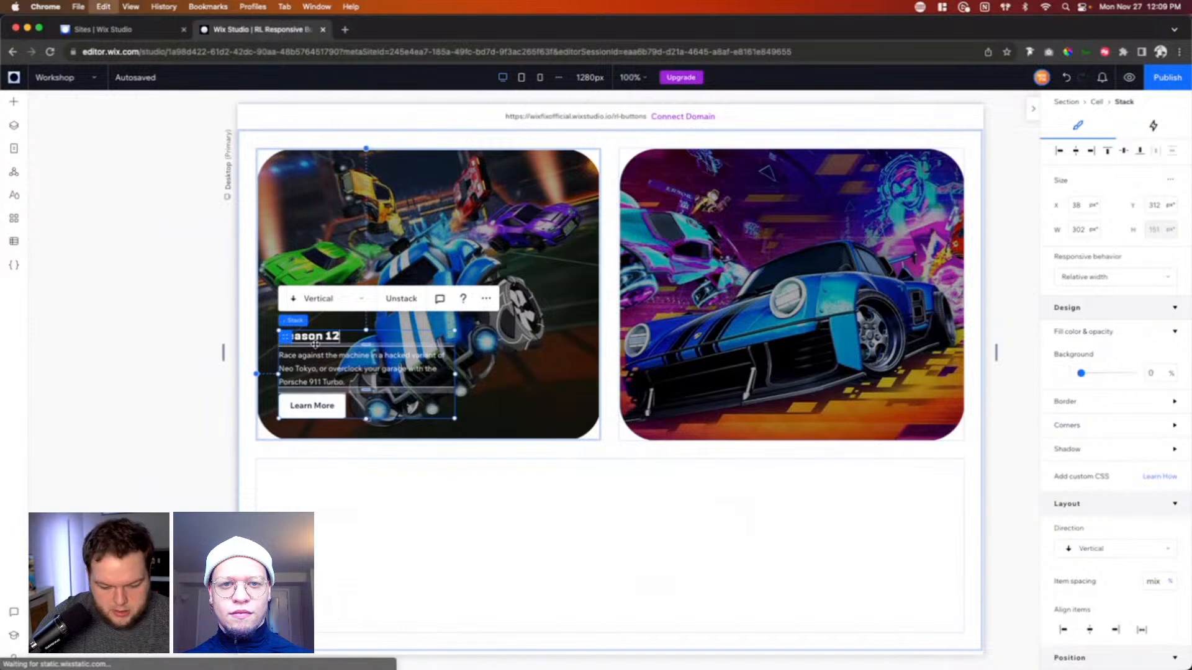
{"action": "left_click", "coordinate": [741, 362]}
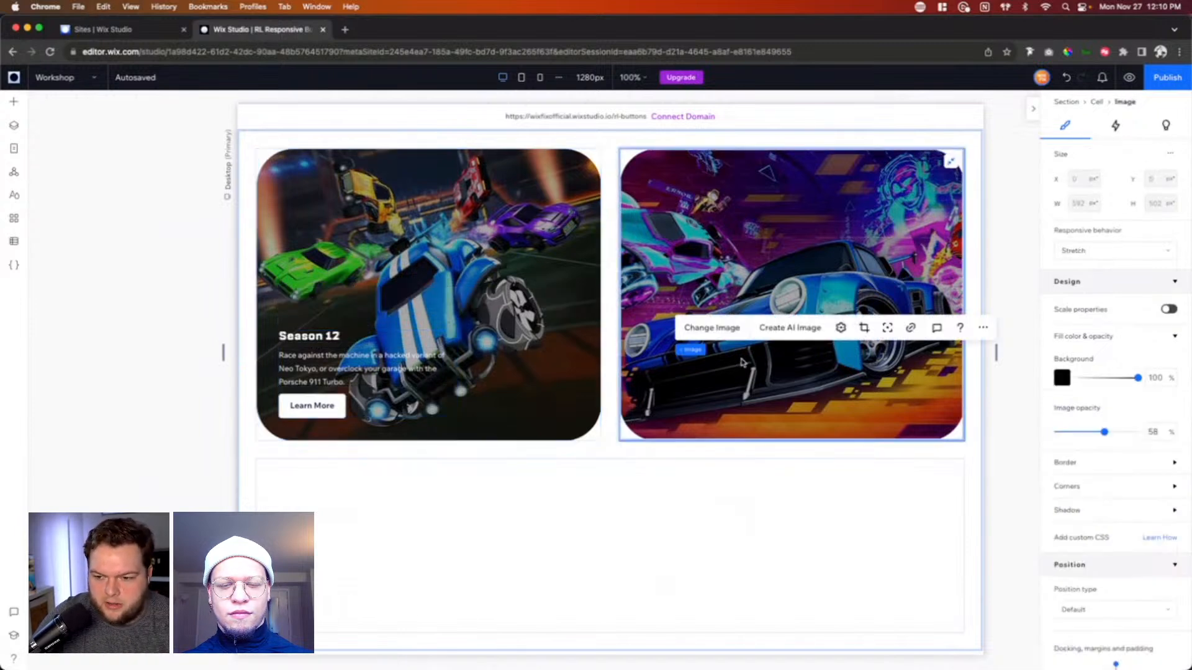
{"action": "key", "text": "ctrl+v"}
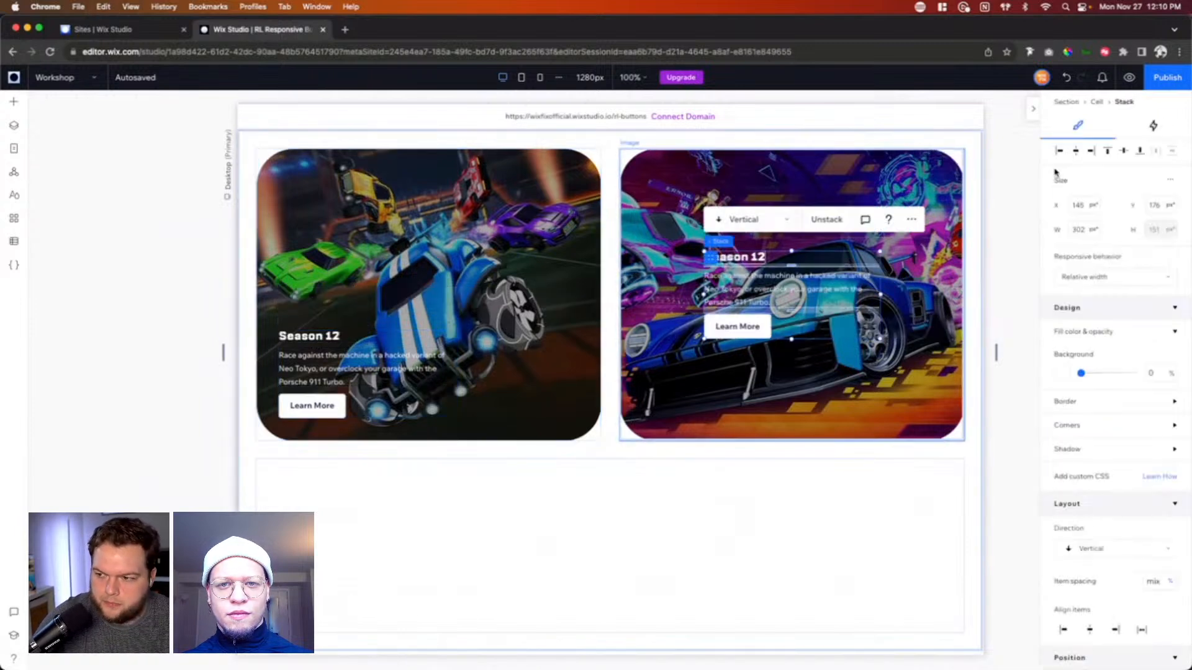
{"action": "left_click", "coordinate": [1059, 151]}
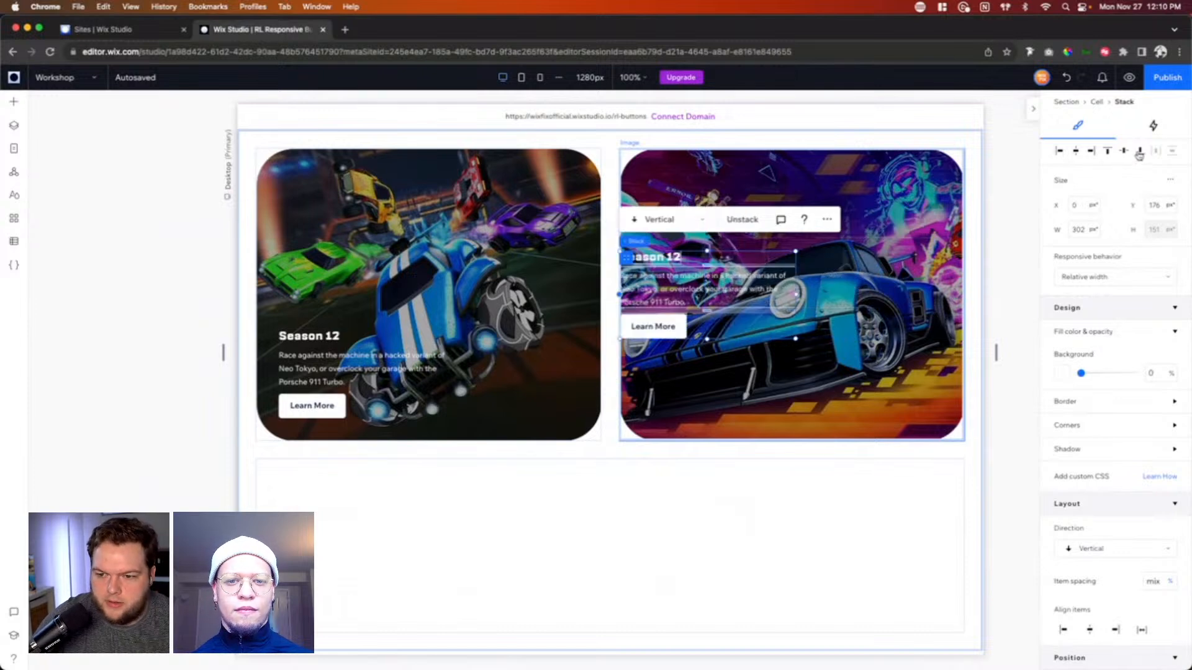
{"action": "left_click", "coordinate": [1139, 152]}
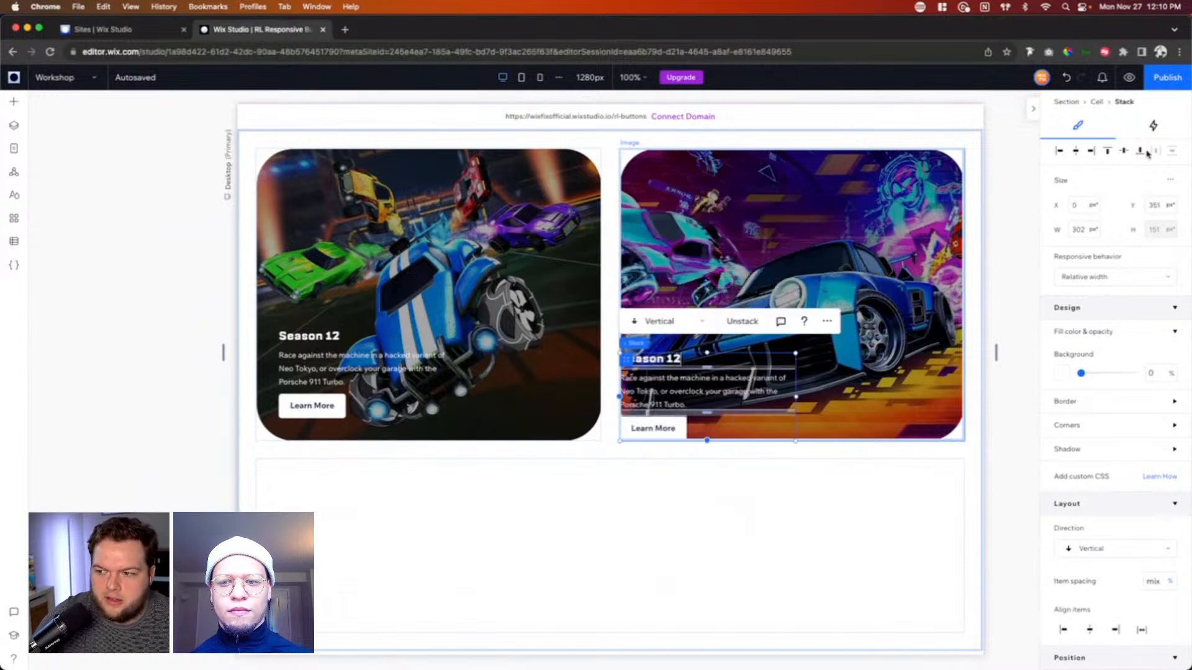
Step: Set the left and bottom margins of the second card's text stack to 5%
{"action": "scroll", "coordinate": [1101, 402], "scroll_direction": "down", "scroll_amount": 5}
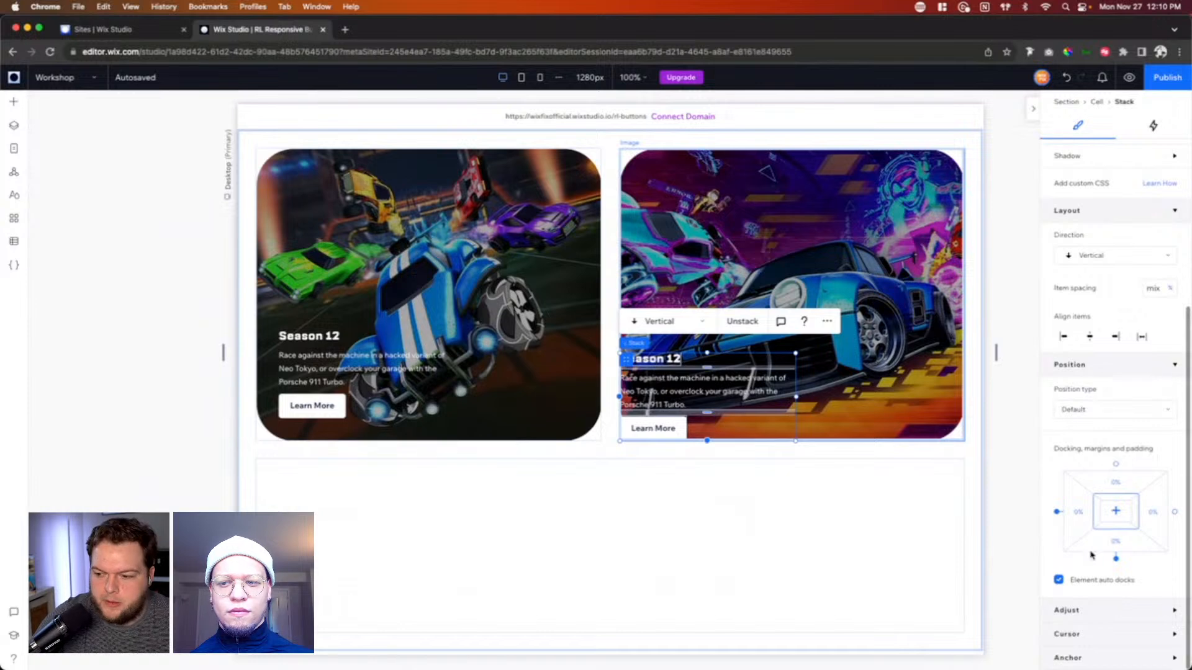
{"action": "left_click", "coordinate": [1082, 517]}
{"action": "type", "text": "5"}
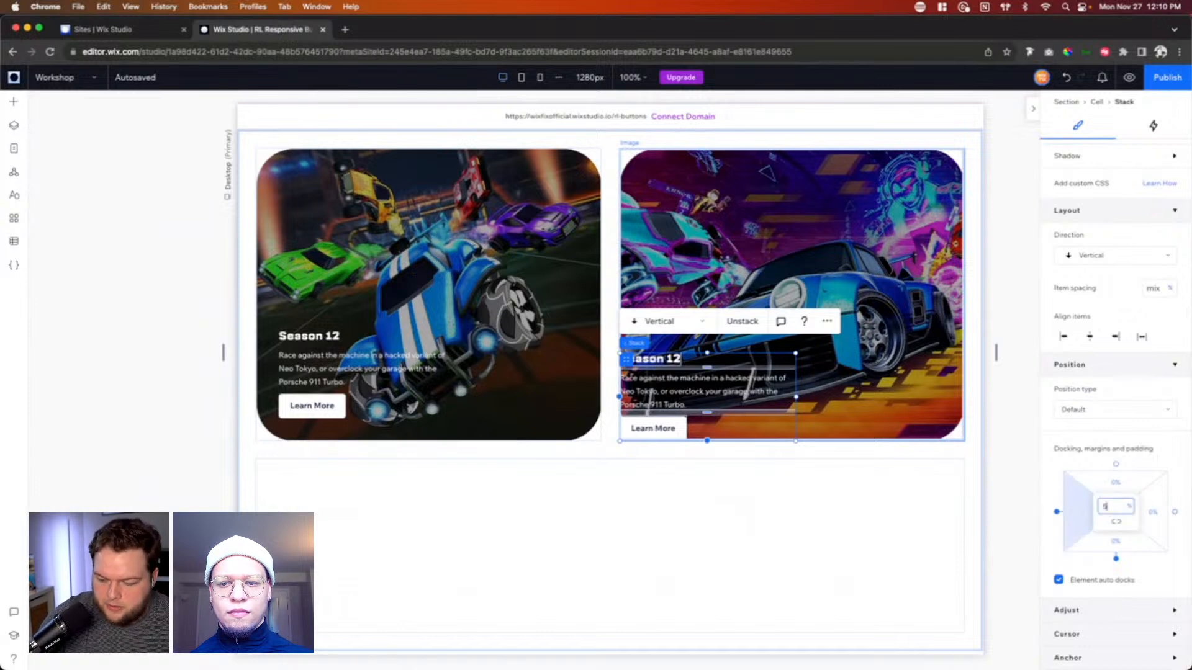
{"action": "key", "text": "Return"}
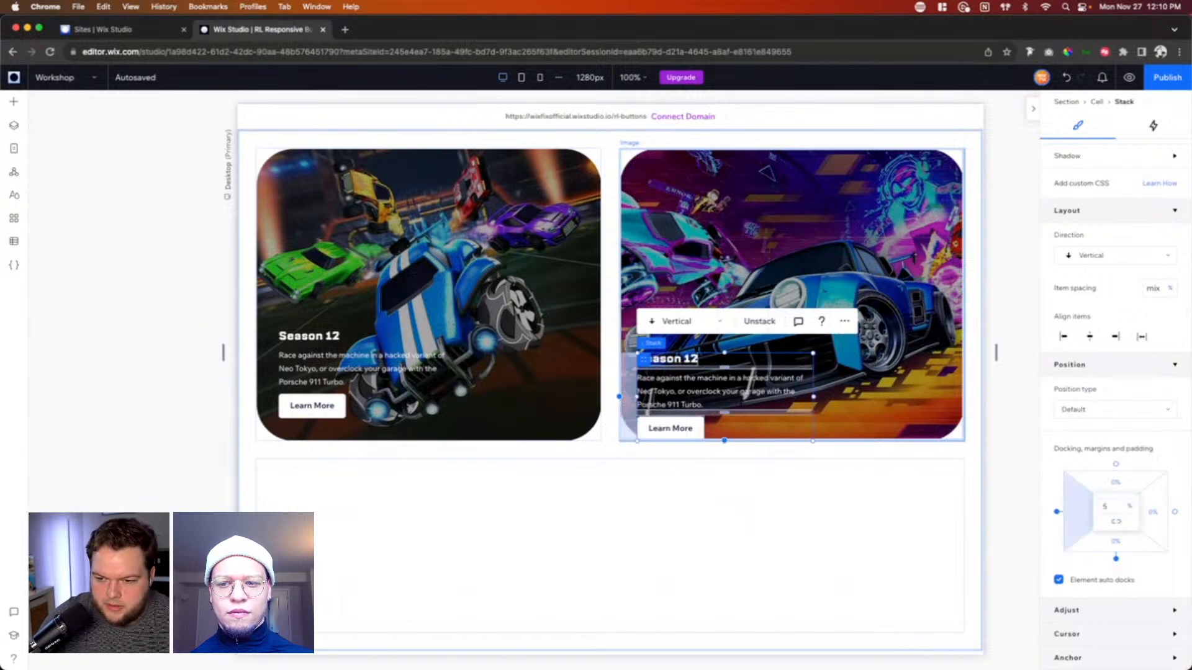
{"action": "left_click", "coordinate": [1122, 549]}
{"action": "type", "text": "5"}
{"action": "key", "text": "Return"}
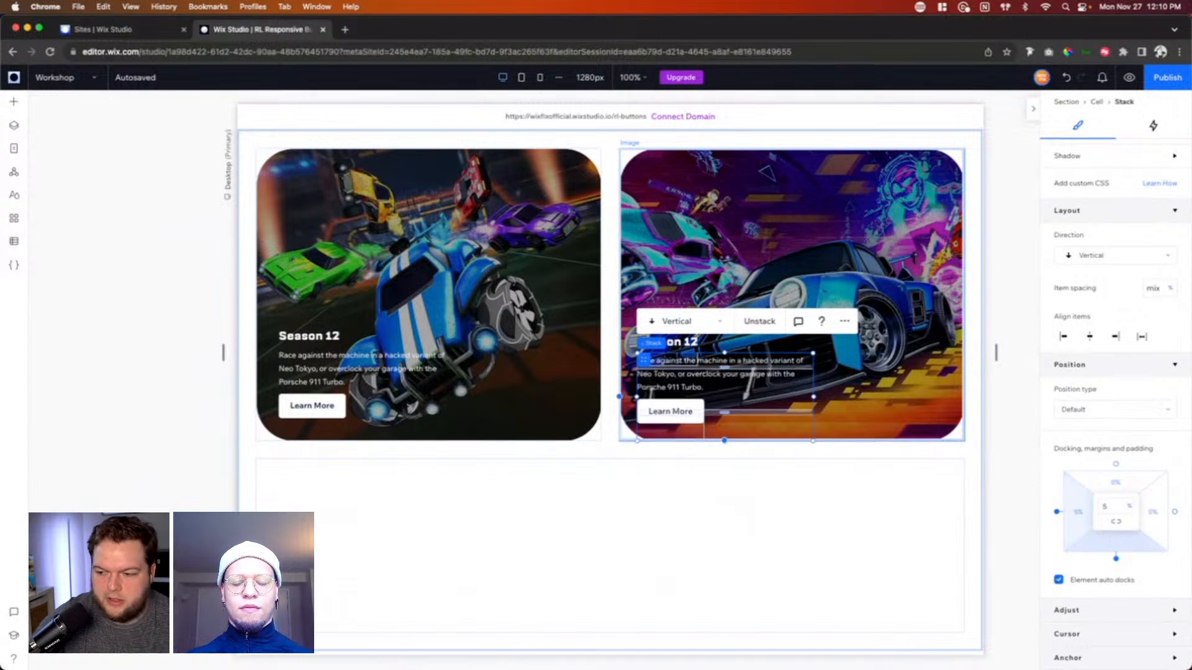
Step: Dock the first card's text stack to the bottom instead of the top and set its left and bottom margins to 5%
{"action": "left_click", "coordinate": [315, 377]}
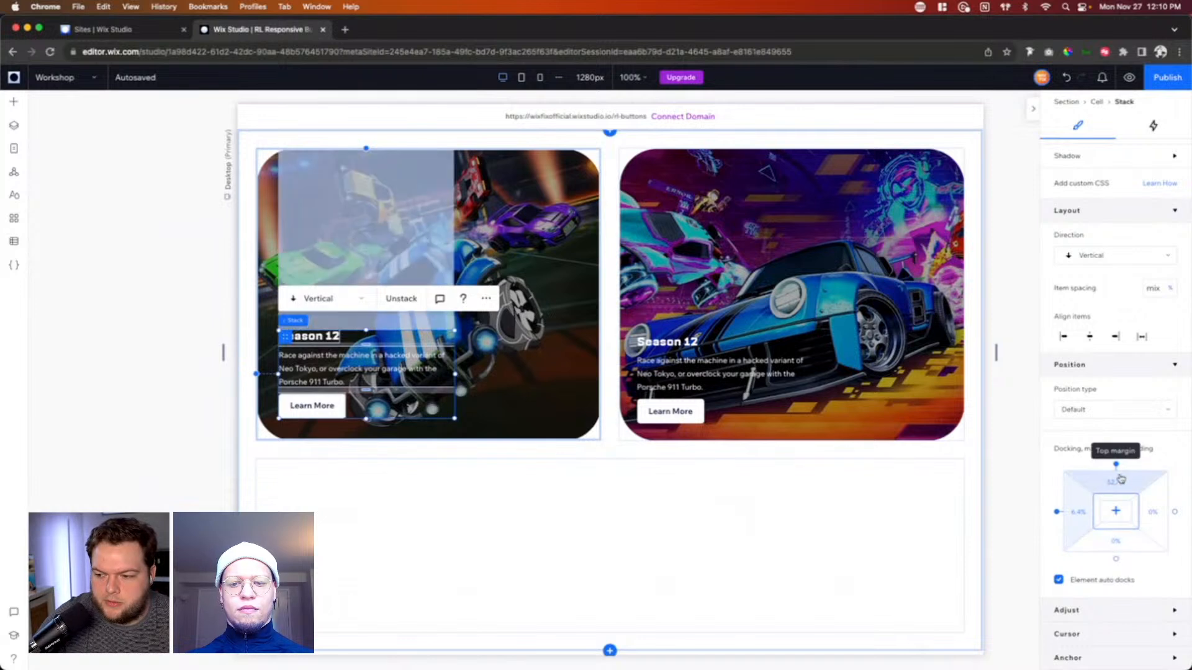
{"action": "left_click", "coordinate": [1116, 560]}
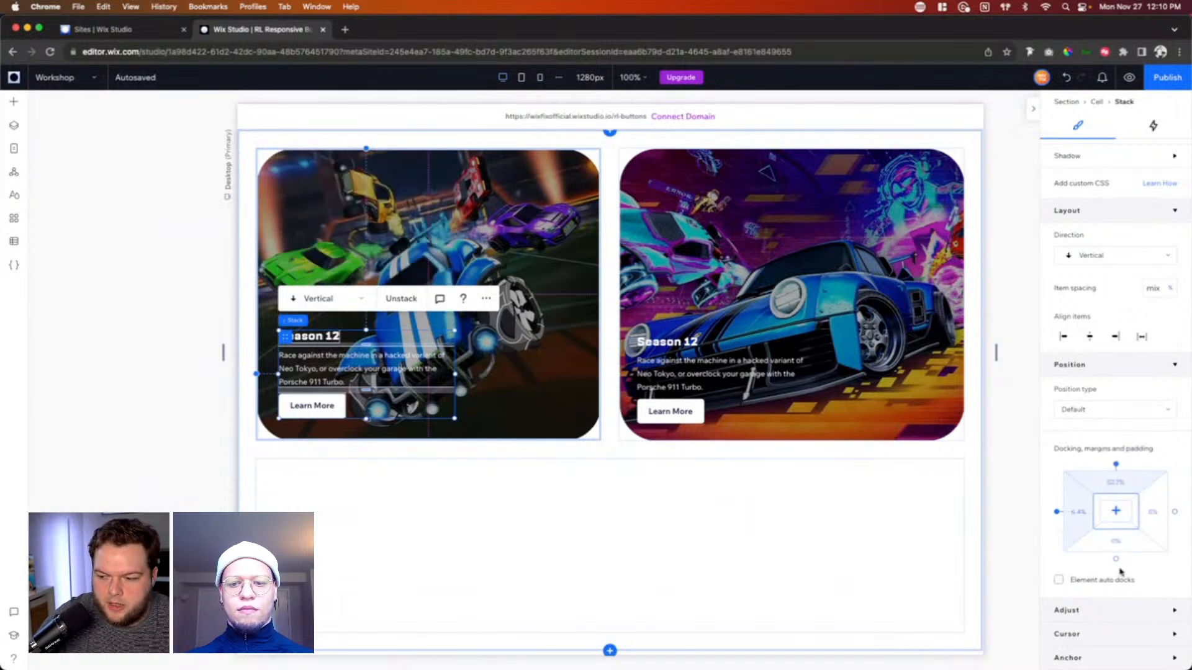
{"action": "left_click", "coordinate": [1116, 559]}
{"action": "left_click", "coordinate": [1117, 560]}
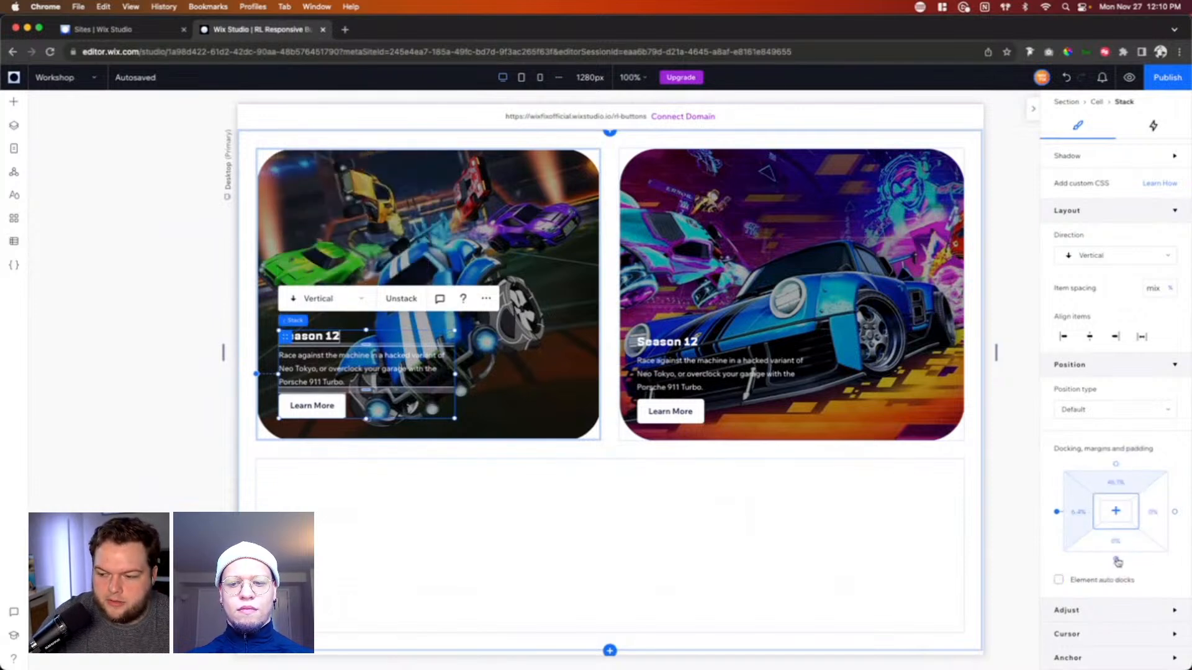
{"action": "left_click", "coordinate": [1084, 520]}
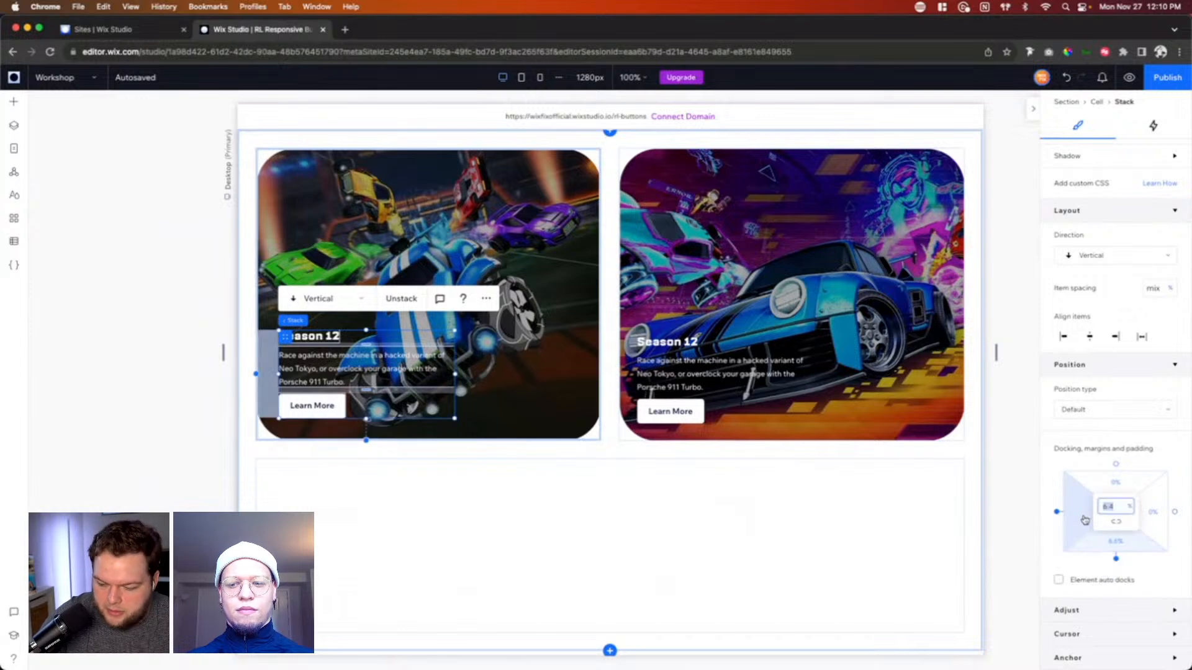
{"action": "type", "text": "5"}
{"action": "left_click", "coordinate": [1117, 543]}
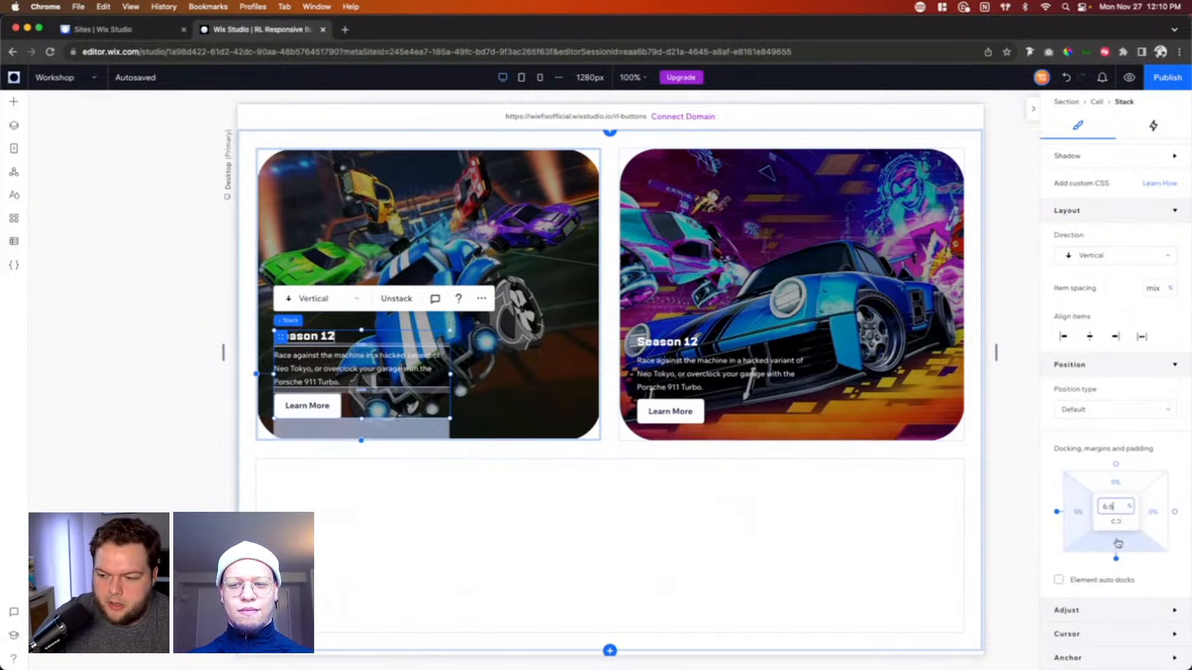
{"action": "type", "text": "5"}
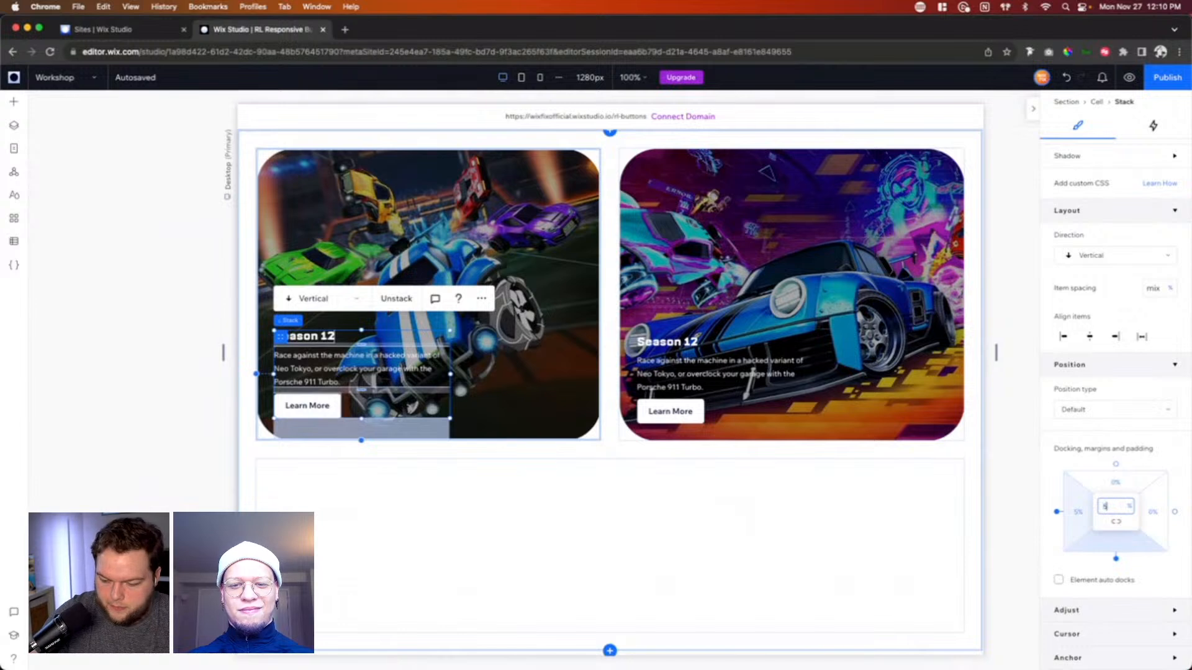
{"action": "key", "text": "Return"}
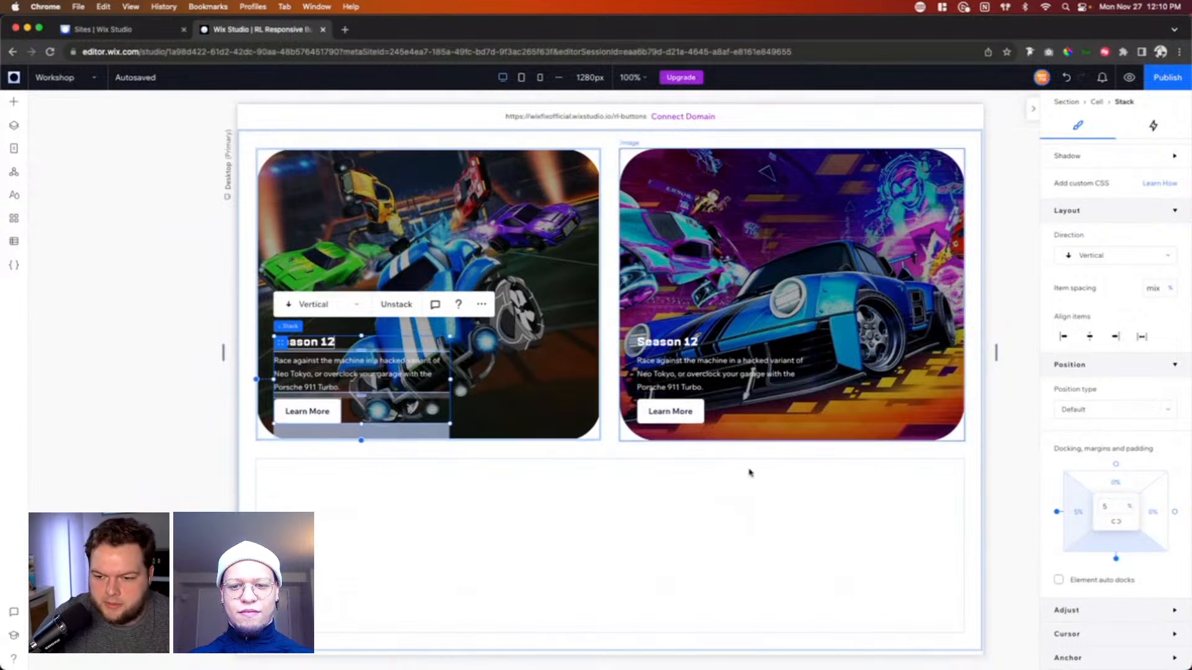
Step: Add a Heading 1 text element to the wide empty cell below the two cards
{"action": "scroll", "coordinate": [569, 482], "scroll_direction": "down", "scroll_amount": 2}
{"action": "left_click", "coordinate": [683, 450]}
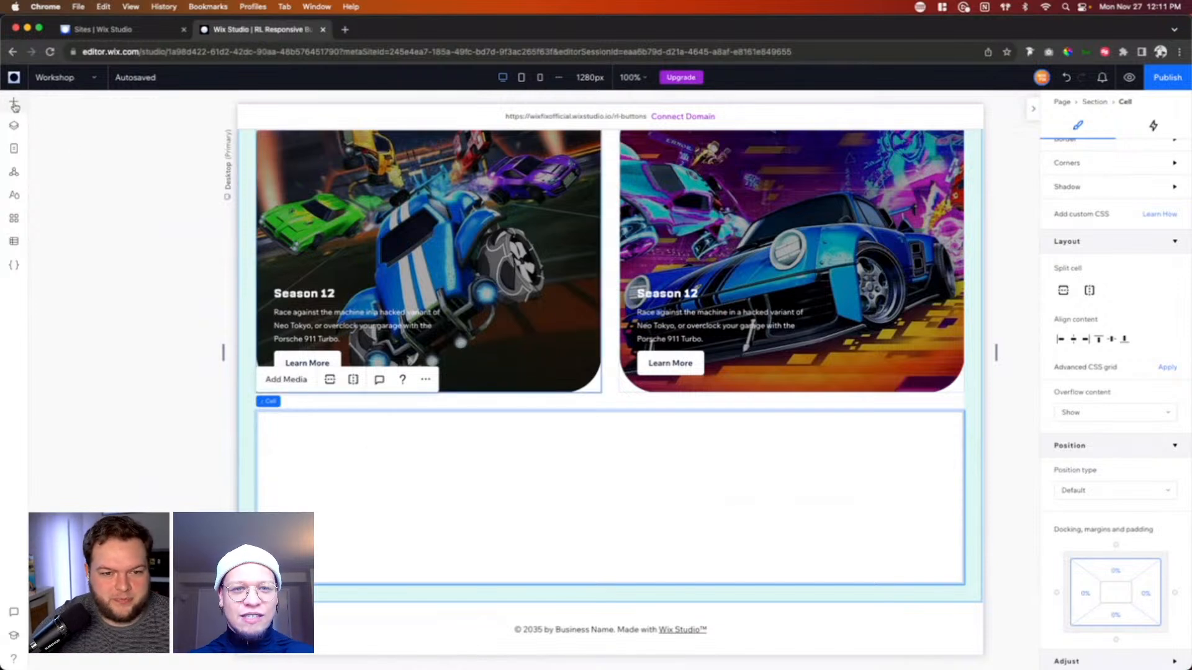
{"action": "left_click", "coordinate": [13, 103]}
{"action": "left_click", "coordinate": [61, 211]}
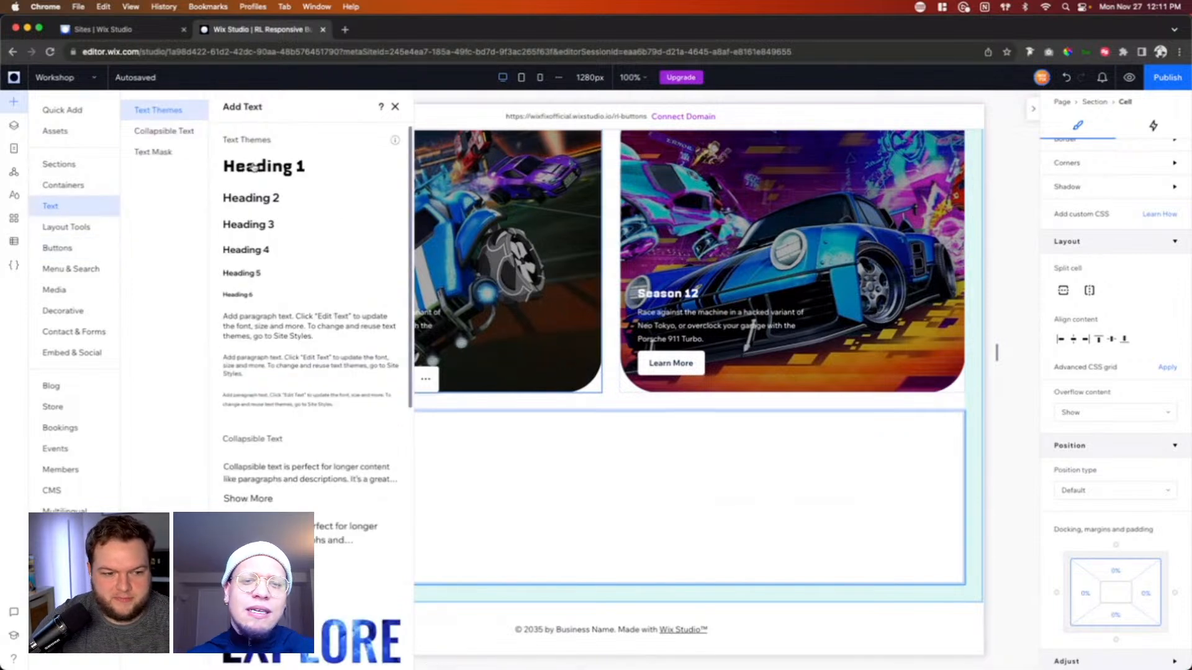
{"action": "left_click_drag", "start_coordinate": [253, 167], "coordinate": [532, 479]}
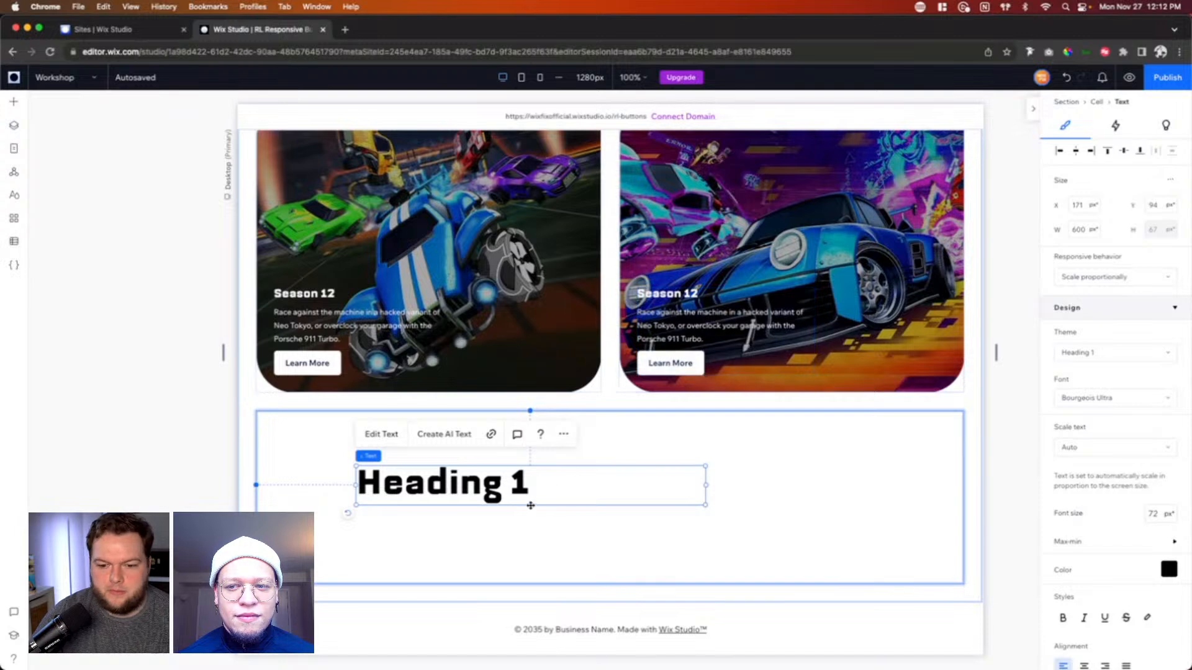
Step: Try setting the heading's width to Max content with advanced sizing, undo it and turn advanced sizing off
{"action": "left_click", "coordinate": [1169, 180]}
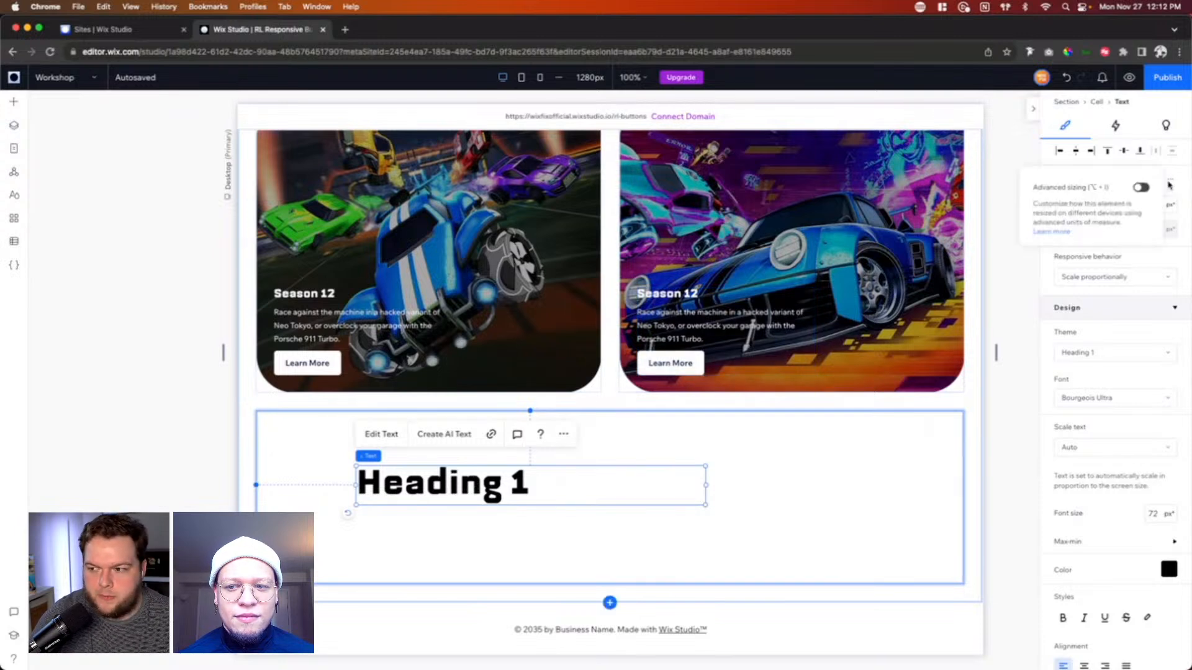
{"action": "left_click", "coordinate": [1141, 188]}
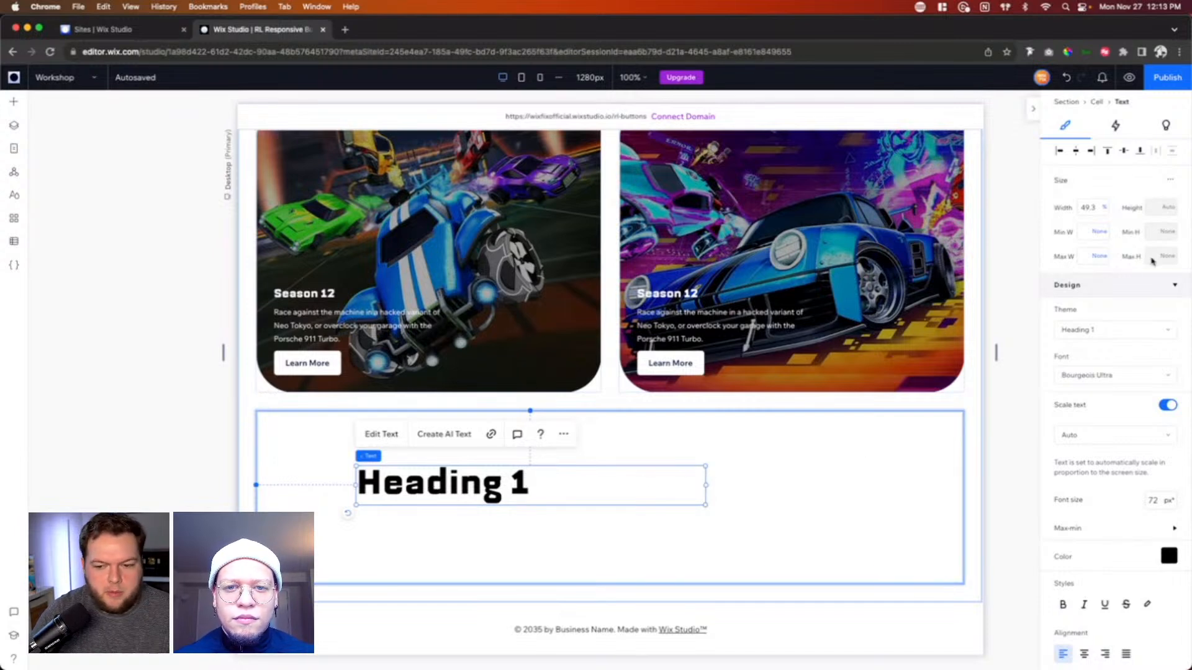
{"action": "left_click", "coordinate": [1104, 207]}
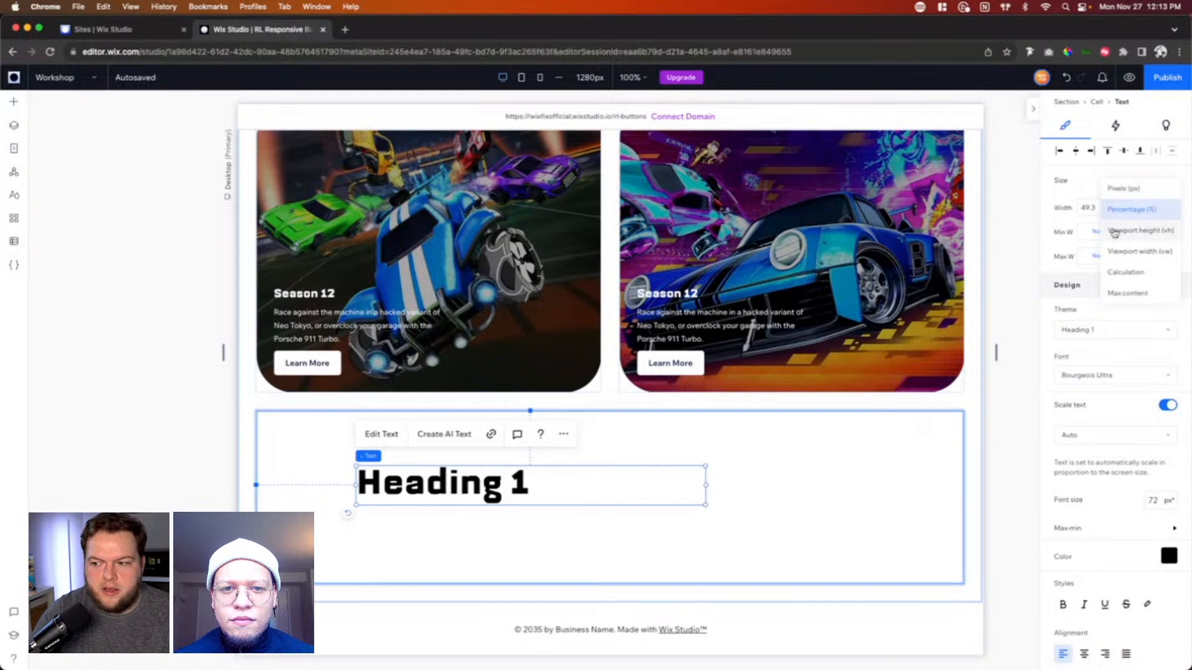
{"action": "left_click", "coordinate": [1128, 294]}
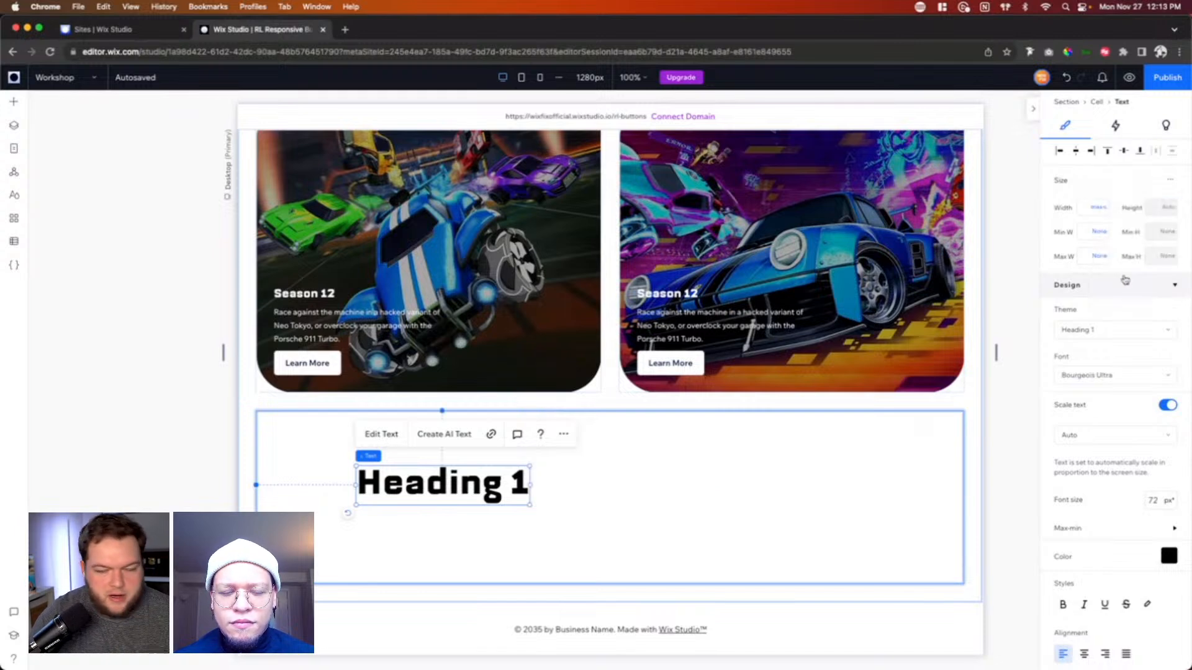
{"action": "left_click", "coordinate": [1066, 78]}
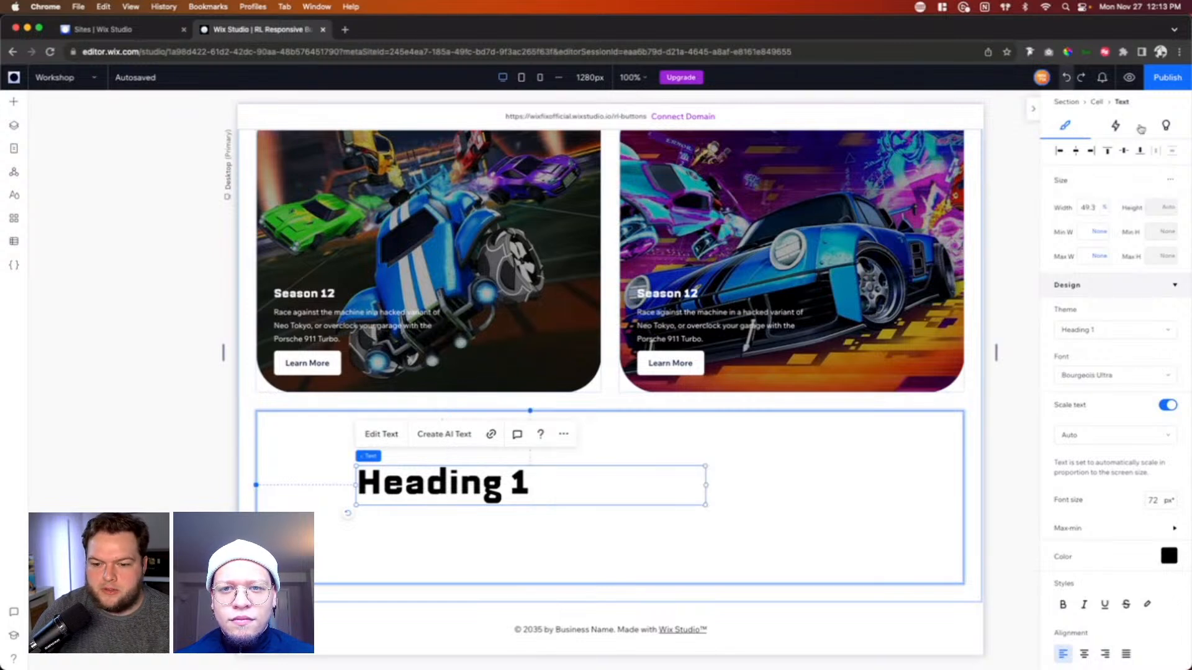
{"action": "left_click", "coordinate": [1170, 180]}
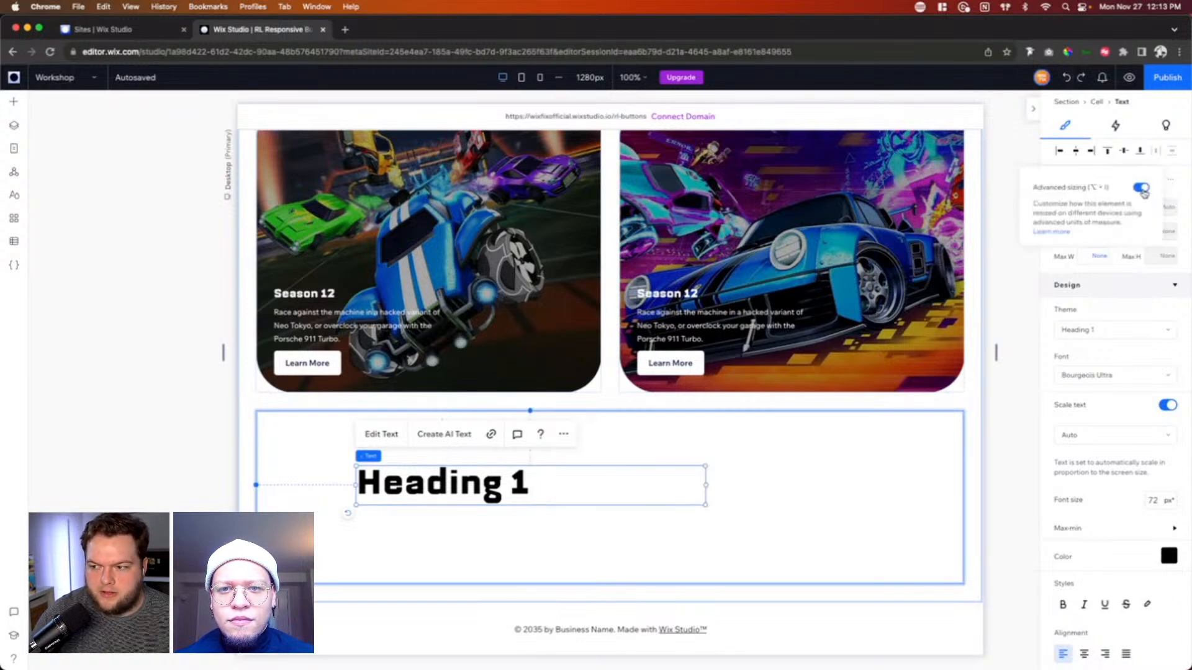
{"action": "left_click", "coordinate": [1143, 188]}
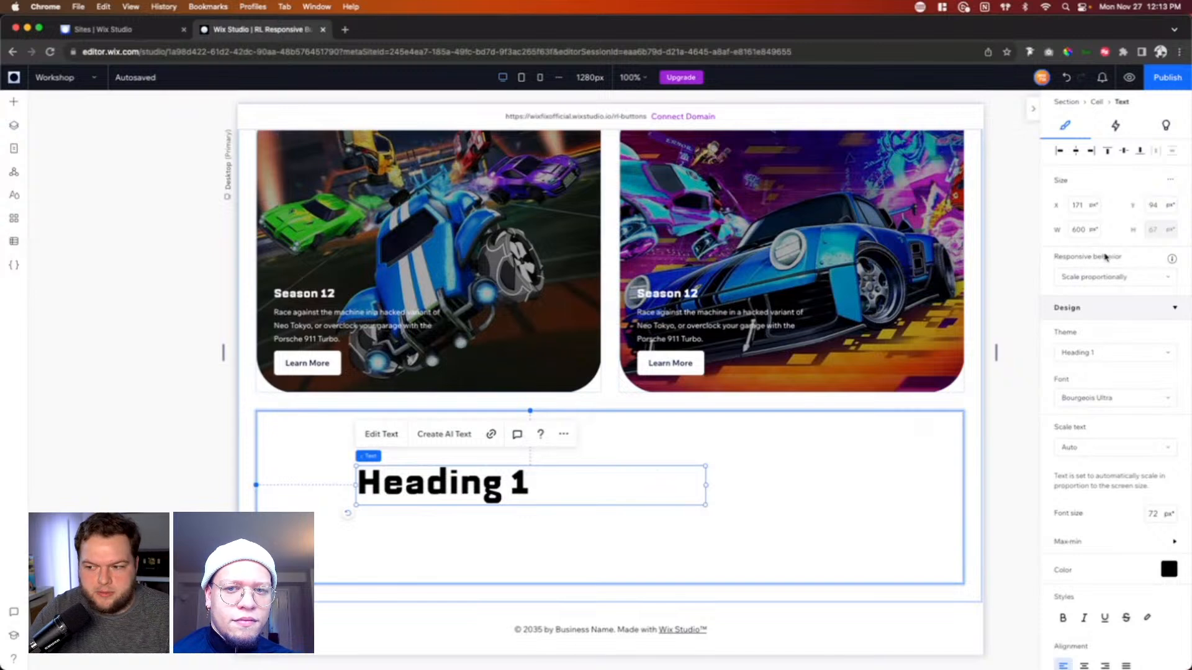
Step: Set the Heading 1 text's responsive behavior to Hug
{"action": "left_click", "coordinate": [1089, 284]}
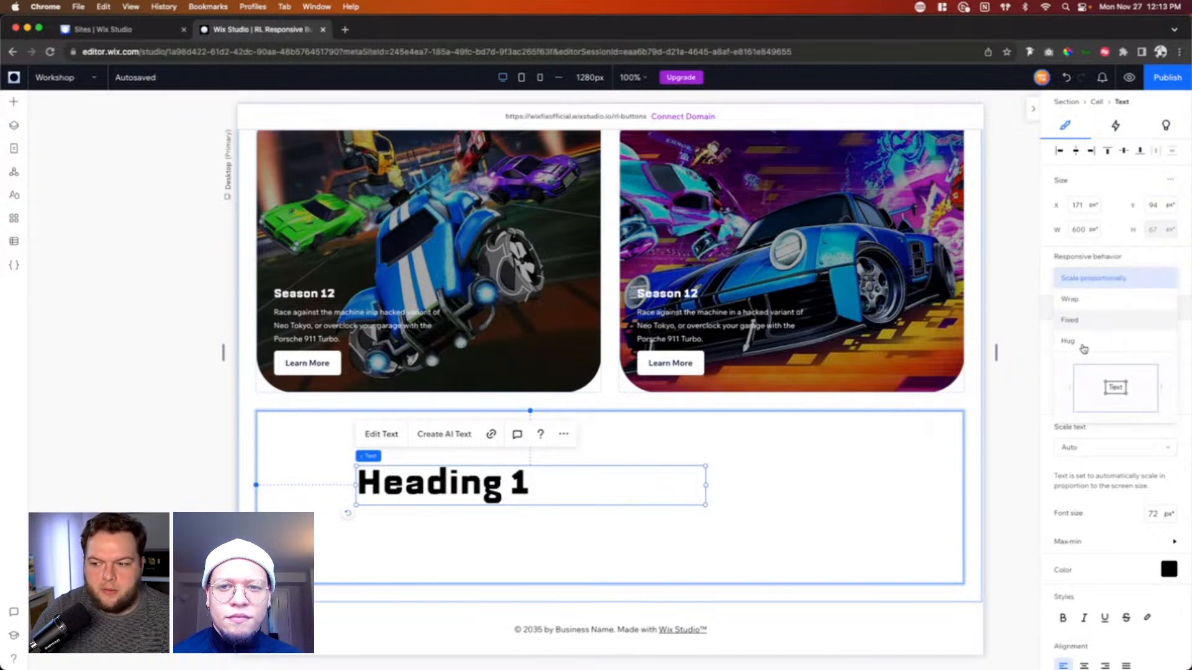
{"action": "left_click", "coordinate": [1078, 344]}
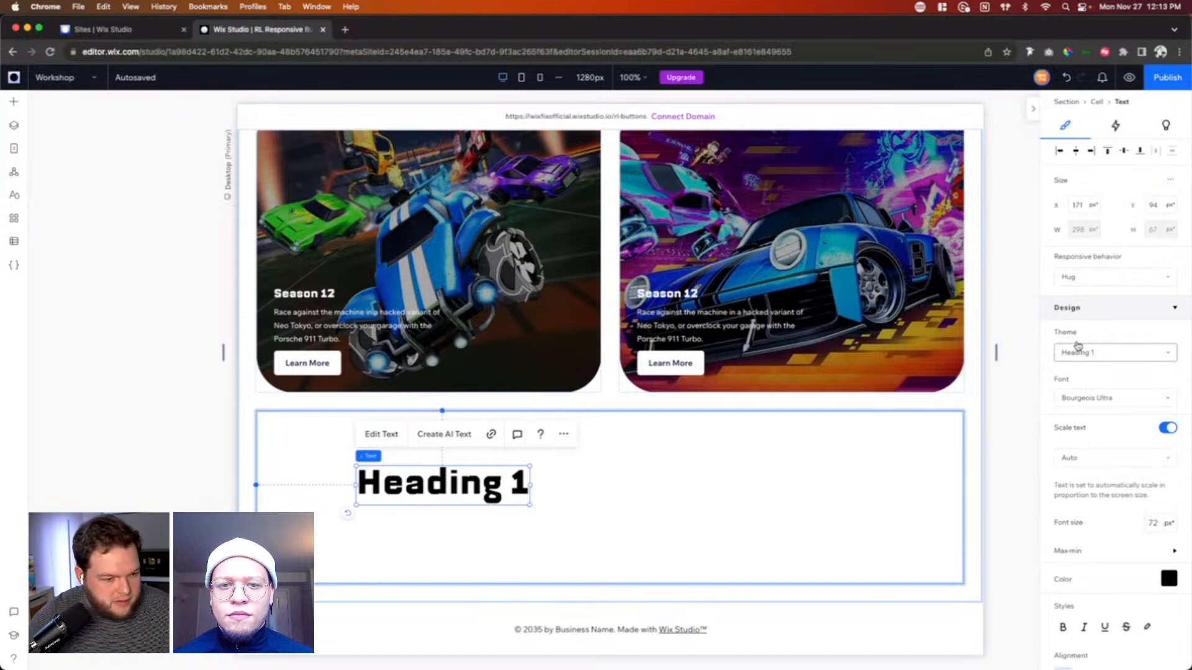
Step: Set the Heading 1 text's responsive behavior to Fixed and test it by widening the canvas to about 1790 px
{"action": "left_click", "coordinate": [1103, 278]}
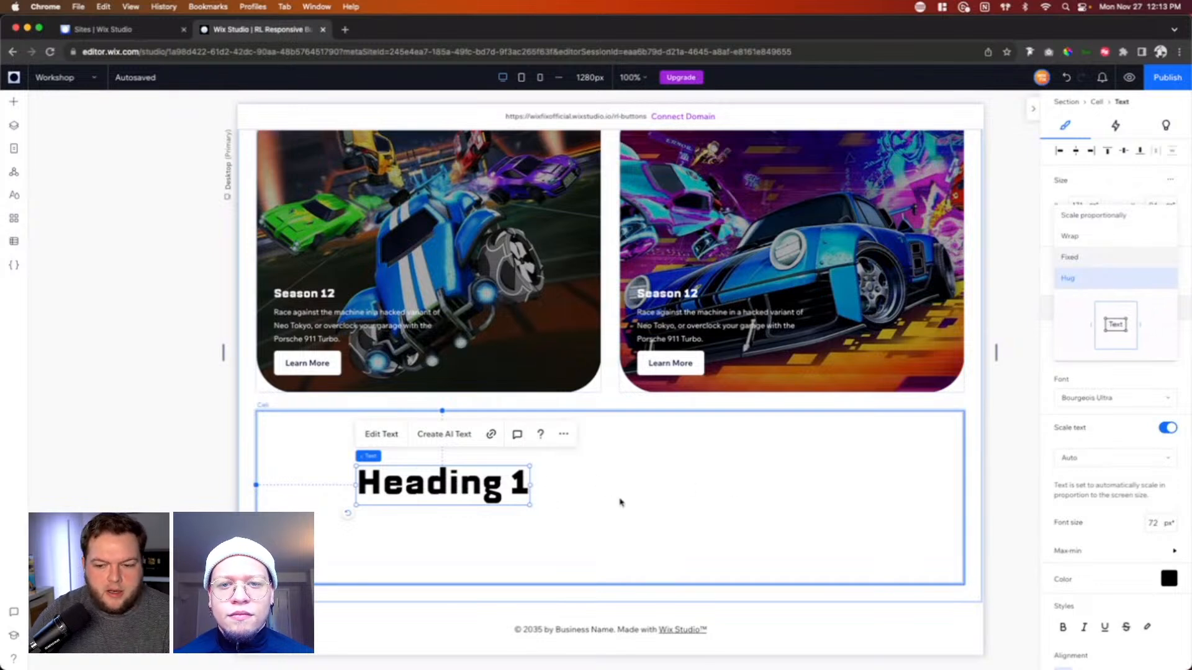
{"action": "left_click", "coordinate": [1087, 258]}
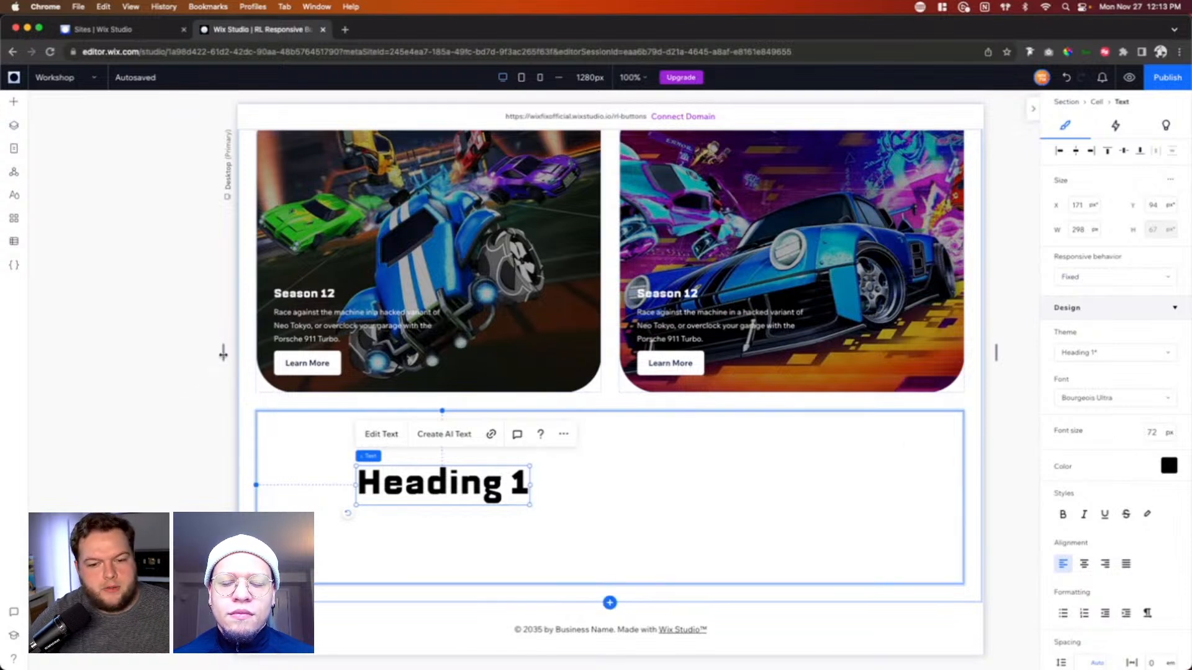
{"action": "left_click_drag", "start_coordinate": [223, 353], "coordinate": [75, 353]}
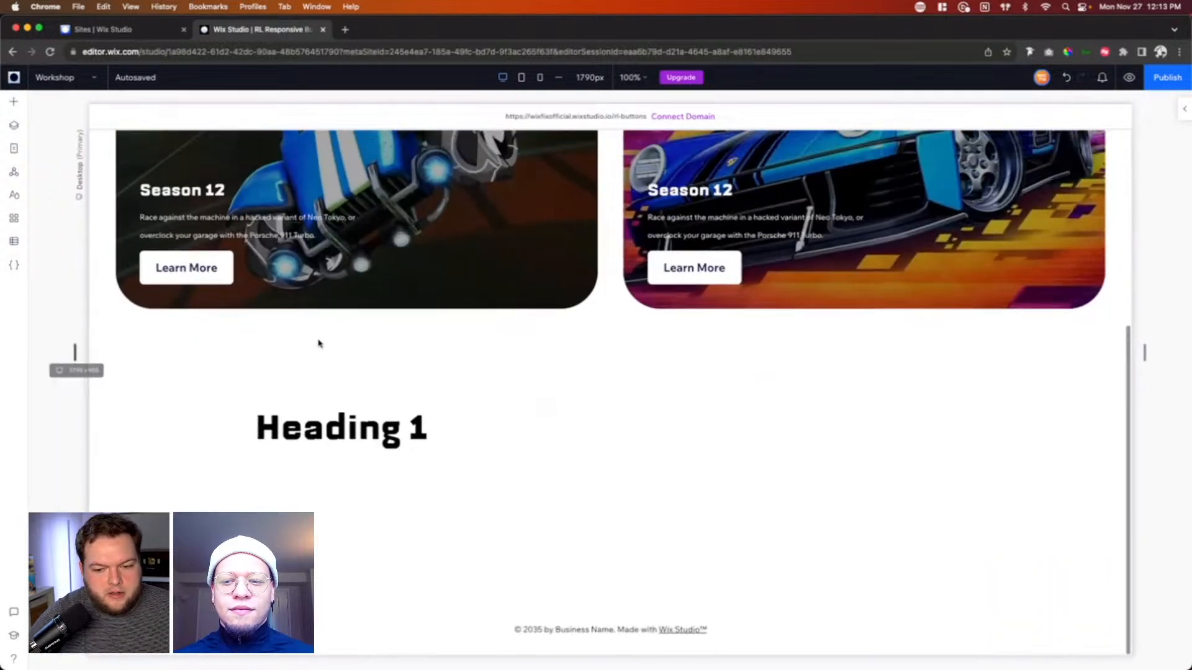
{"action": "left_click_drag", "start_coordinate": [318, 343], "coordinate": [424, 351]}
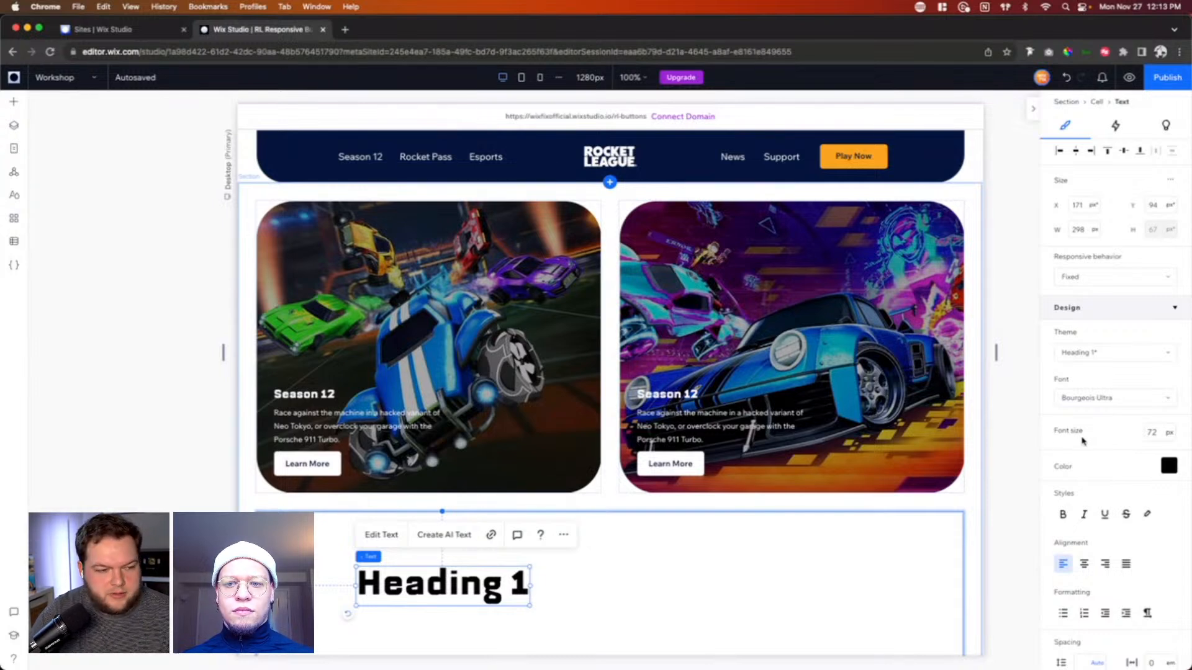
Step: Set the heading's responsive behavior to Wrap and widen its text box to about 521 px
{"action": "left_click", "coordinate": [1080, 277]}
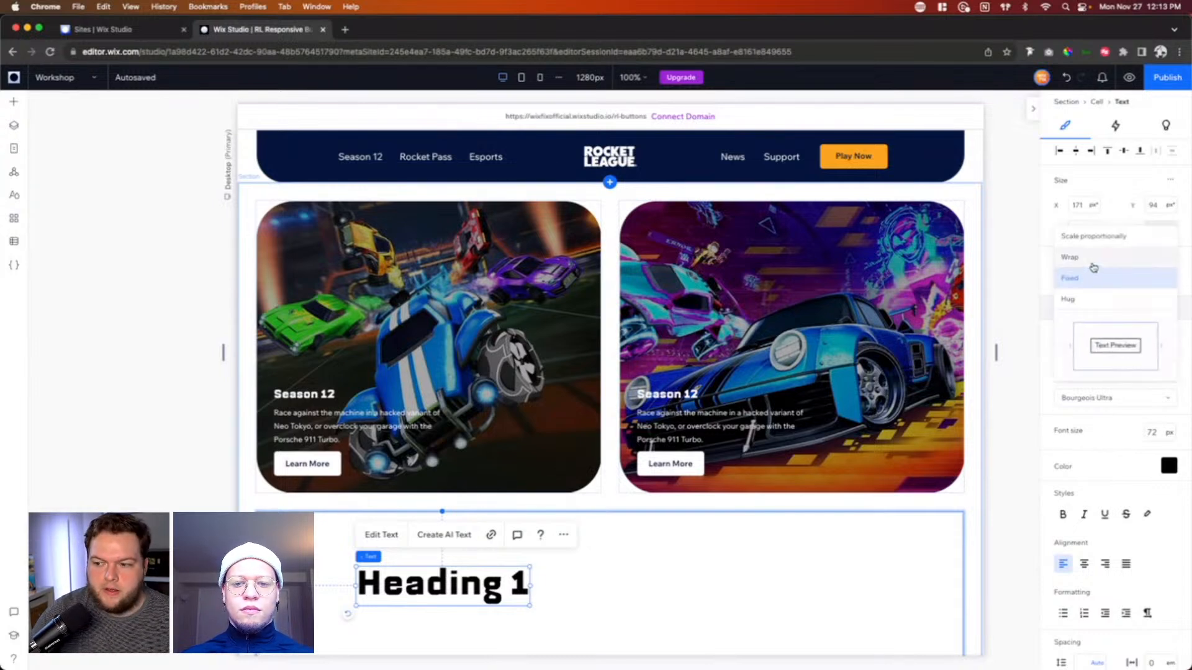
{"action": "left_click", "coordinate": [1093, 260]}
{"action": "scroll", "coordinate": [871, 544], "scroll_direction": "down", "scroll_amount": 1}
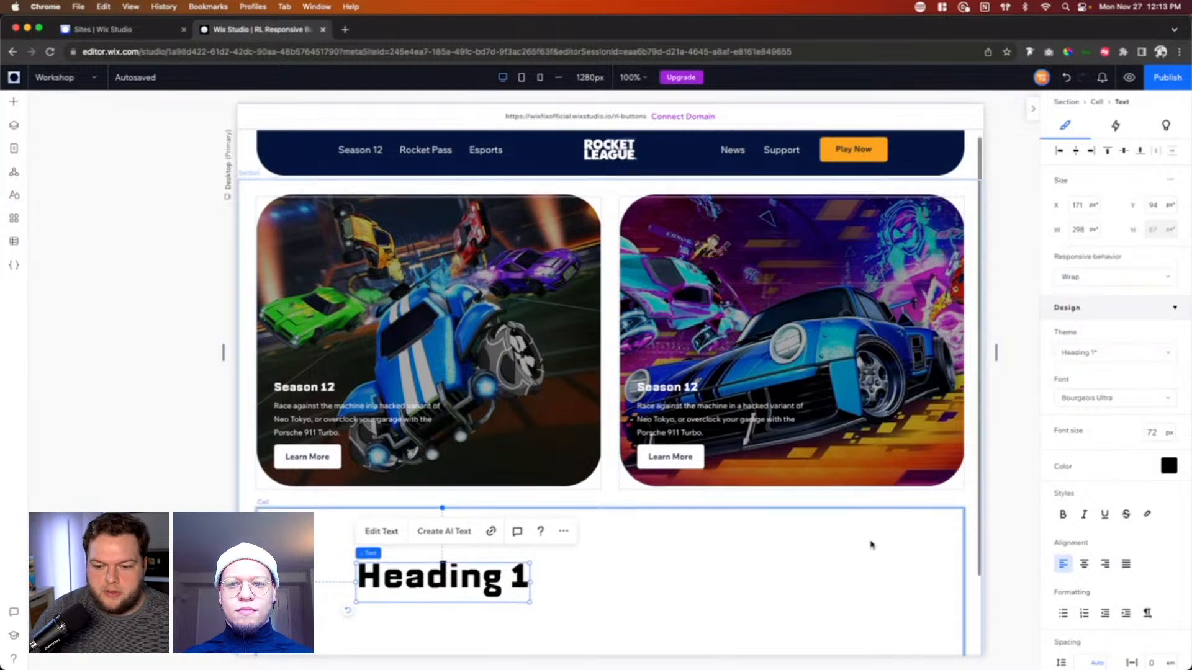
{"action": "scroll", "coordinate": [870, 545], "scroll_direction": "down", "scroll_amount": 3}
{"action": "left_click_drag", "start_coordinate": [531, 486], "coordinate": [659, 485]}
Step: Test wrapping by adding the filler text "sdklfjsdkjfsd" after Heading 1, and delete the filler
{"action": "double_click", "coordinate": [571, 483]}
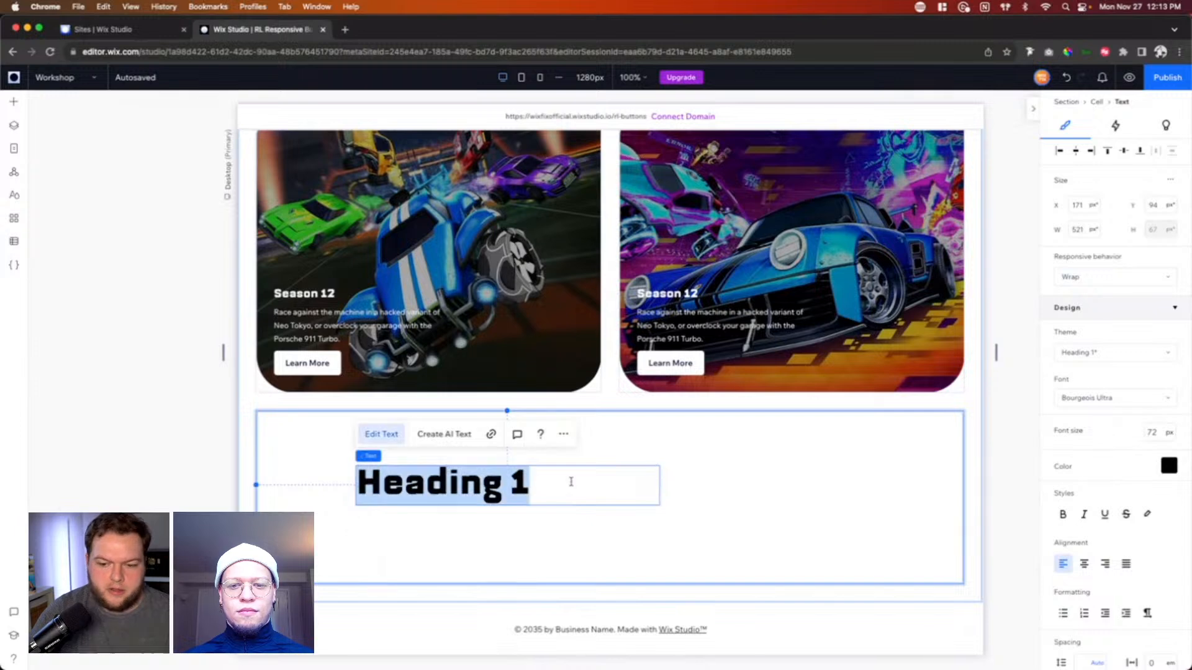
{"action": "left_click", "coordinate": [571, 482]}
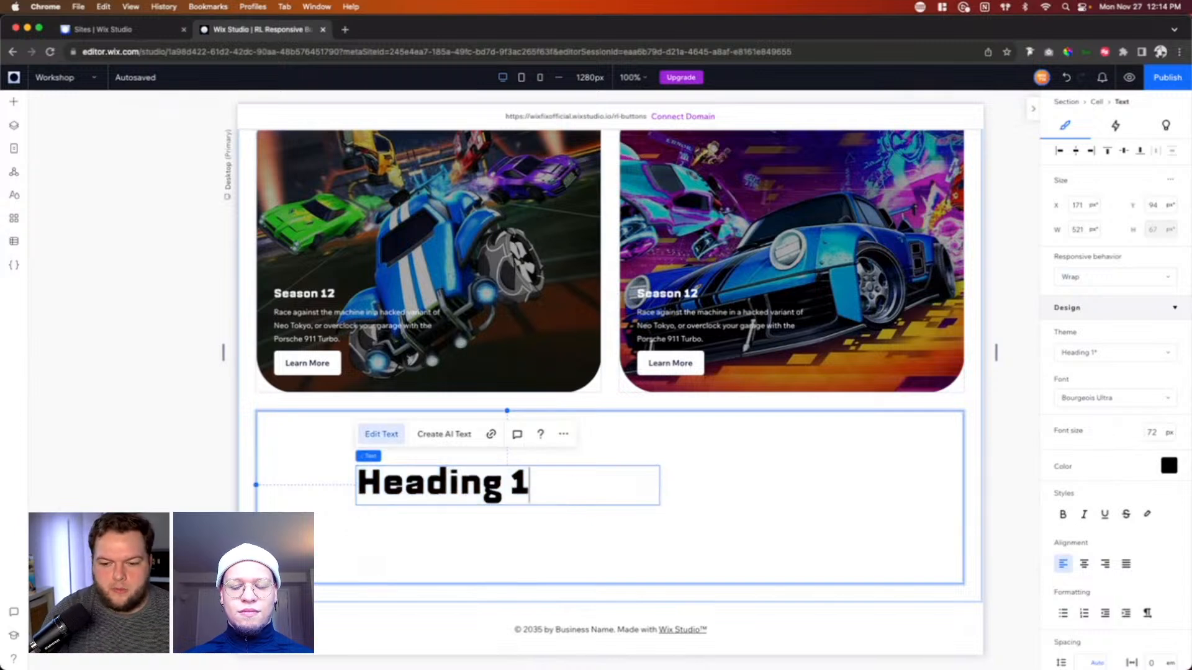
{"action": "type", "text": "sdklfjsdkjfsd"}
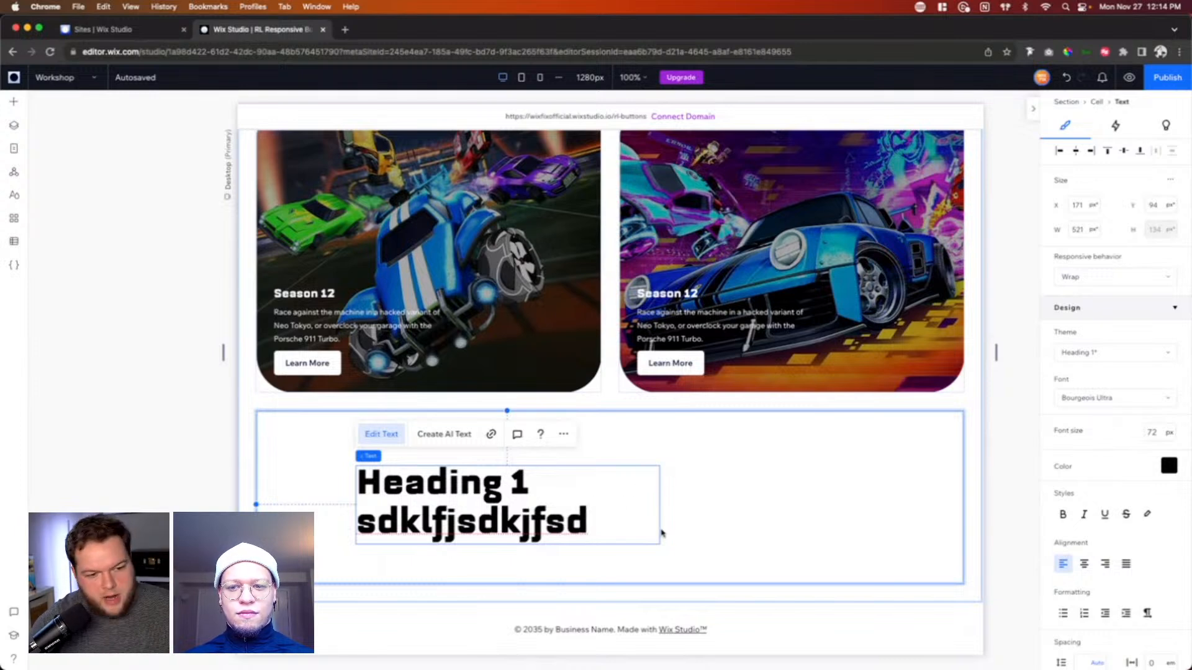
{"action": "left_click_drag", "start_coordinate": [625, 527], "coordinate": [357, 523]}
{"action": "key", "text": "BackSpace"}
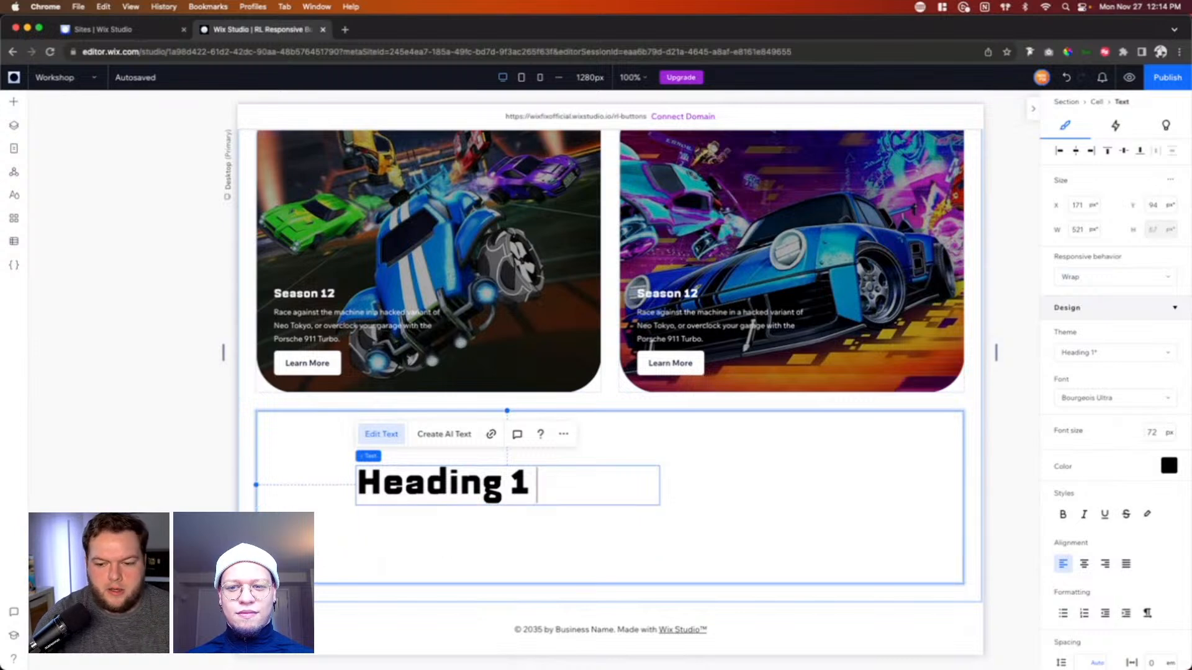
Step: Set the heading's responsive behavior to Scale proportionally and test it by widening and narrowing the canvas
{"action": "left_click", "coordinate": [1111, 276]}
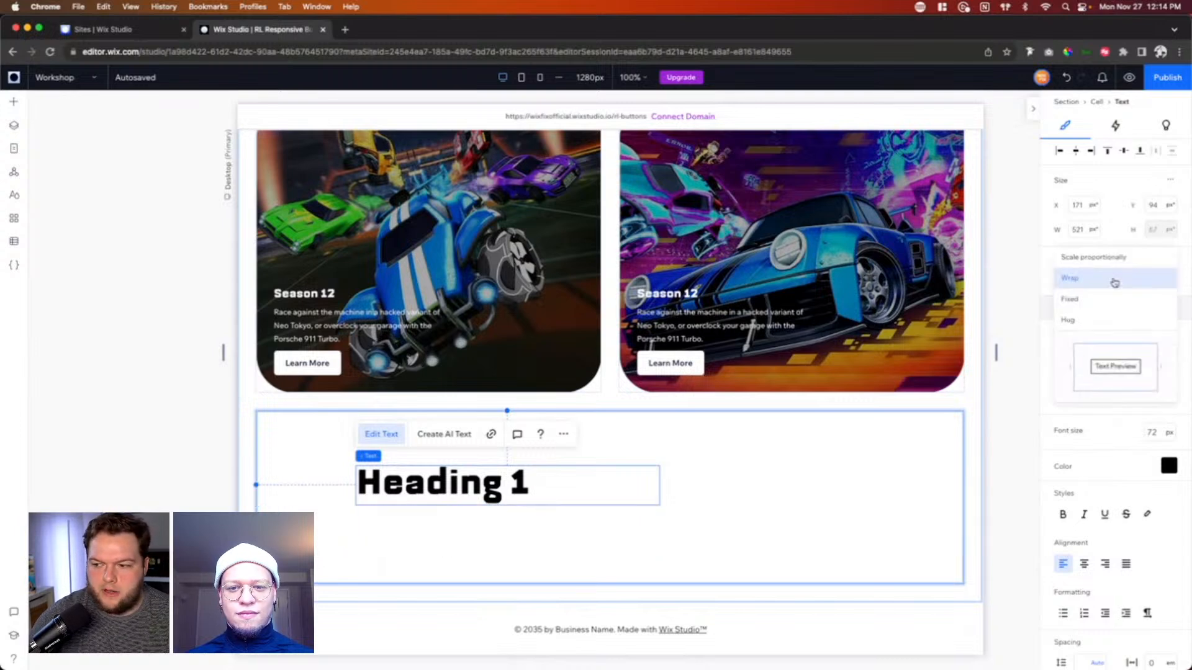
{"action": "left_click", "coordinate": [1080, 261]}
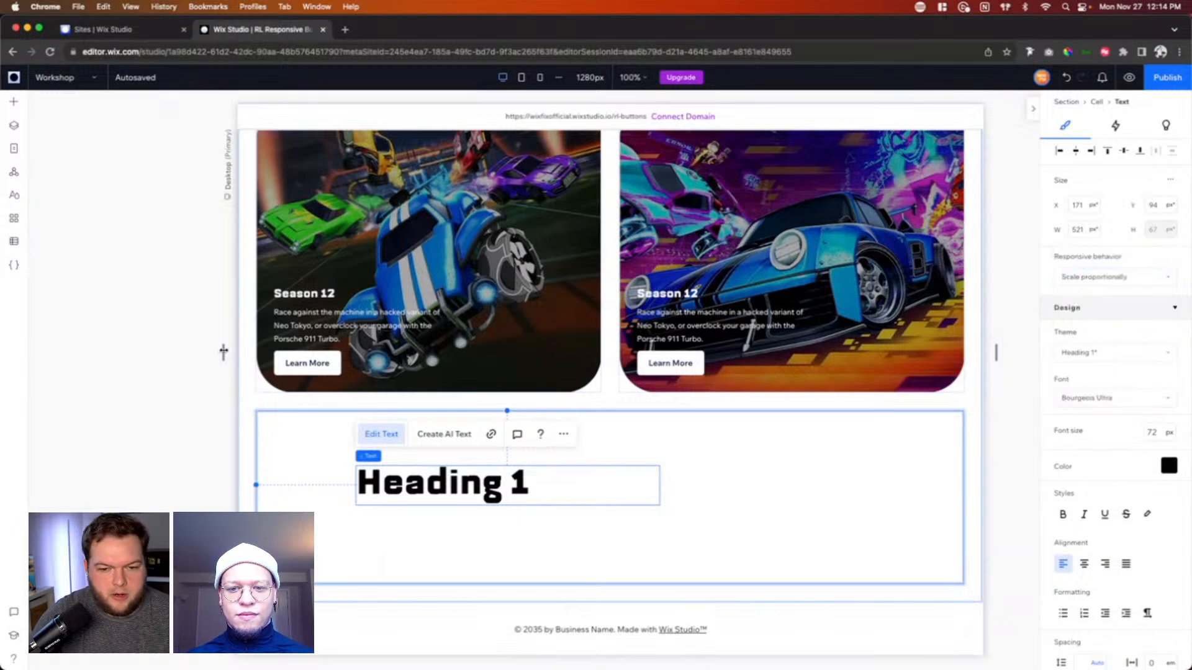
{"action": "left_click_drag", "start_coordinate": [223, 349], "coordinate": [192, 350]}
{"action": "right_click", "coordinate": [194, 351]}
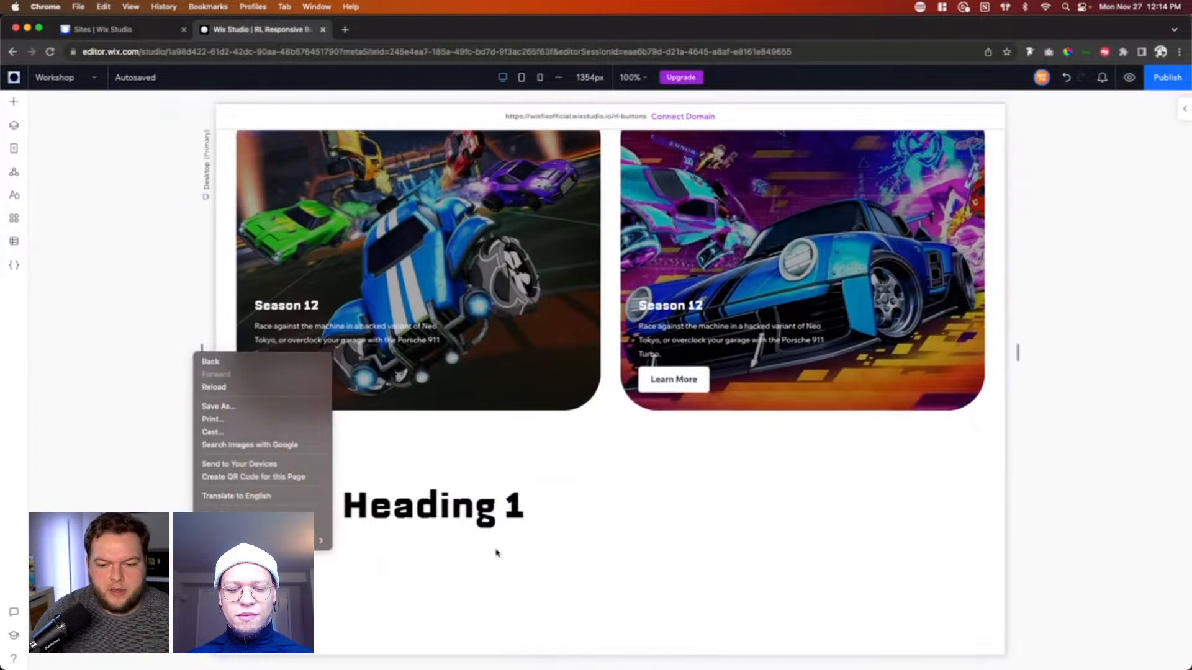
{"action": "left_click", "coordinate": [572, 490]}
{"action": "left_click", "coordinate": [585, 481]}
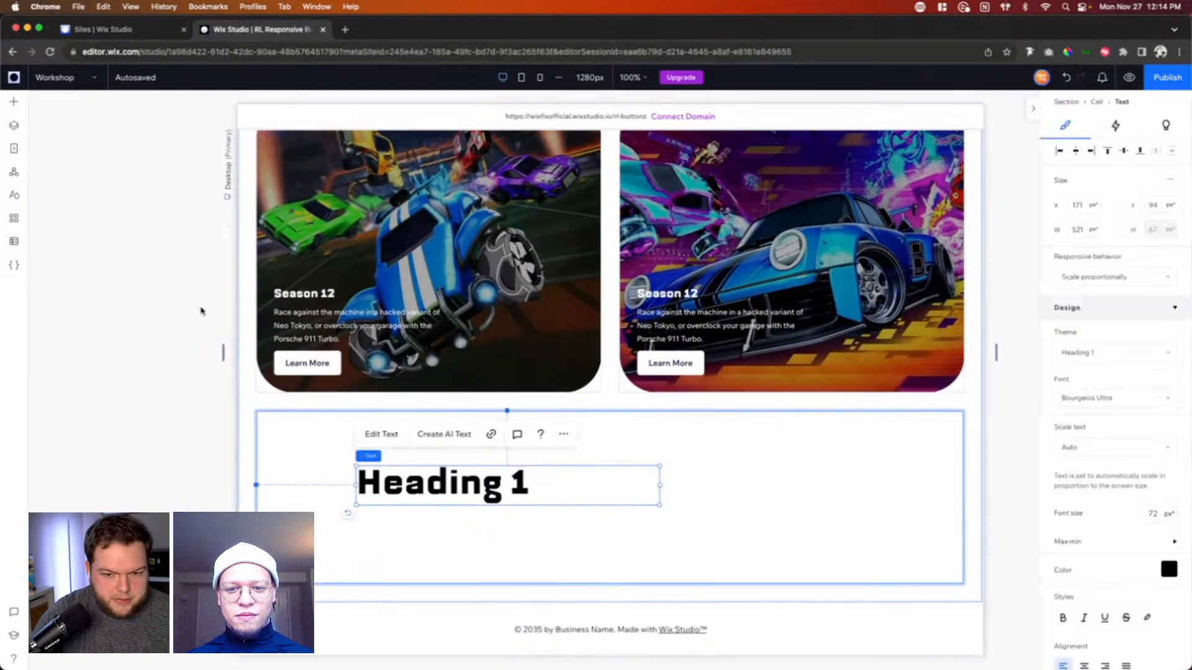
{"action": "left_click_drag", "start_coordinate": [223, 351], "coordinate": [306, 346]}
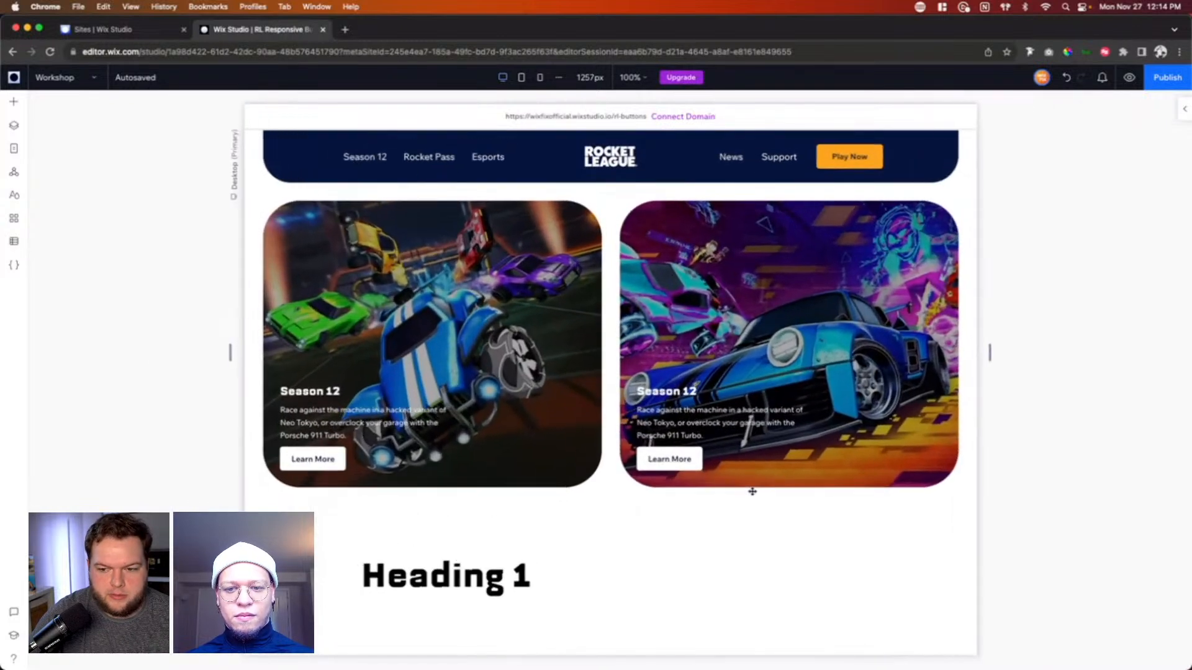
Step: Test the scaling text box by adding the filler "asdpofjadspof" after Heading 1, and delete the filler
{"action": "left_click", "coordinate": [528, 583]}
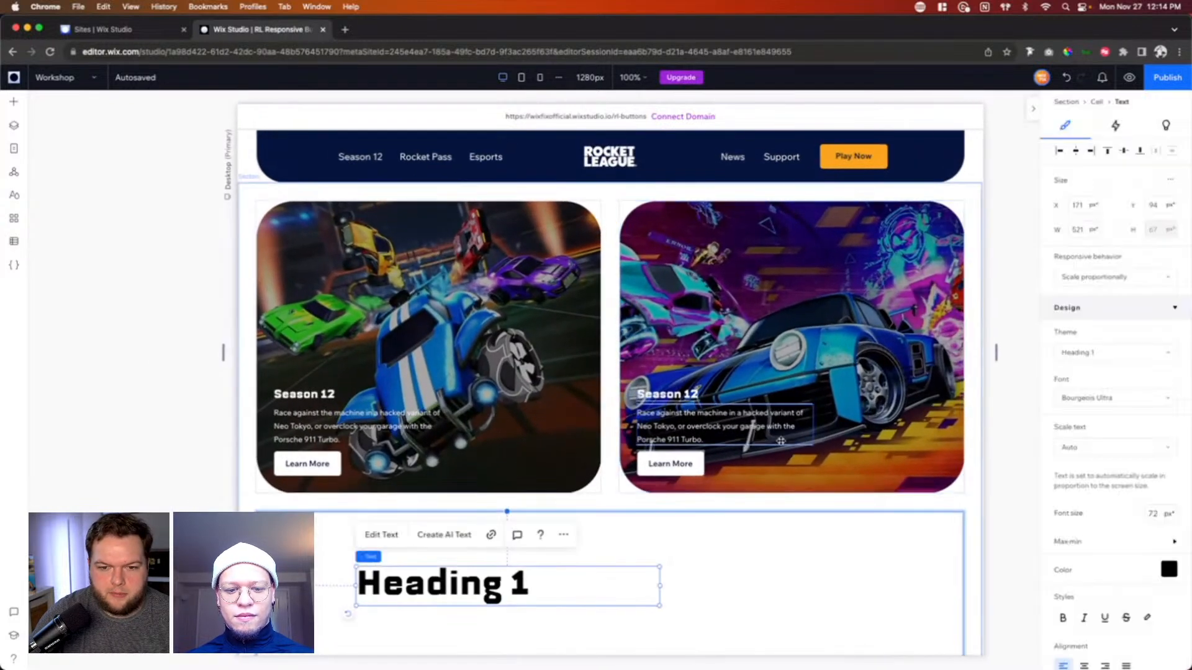
{"action": "double_click", "coordinate": [566, 582]}
{"action": "left_click", "coordinate": [549, 584]}
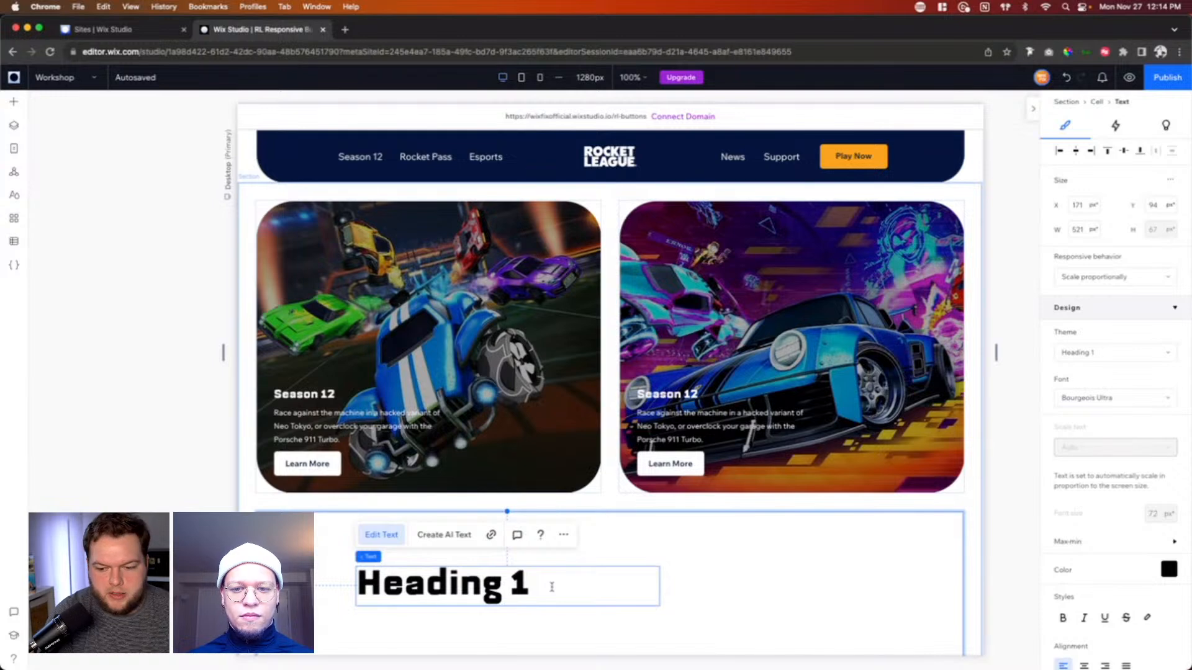
{"action": "type", "text": "asdpofjadspof"}
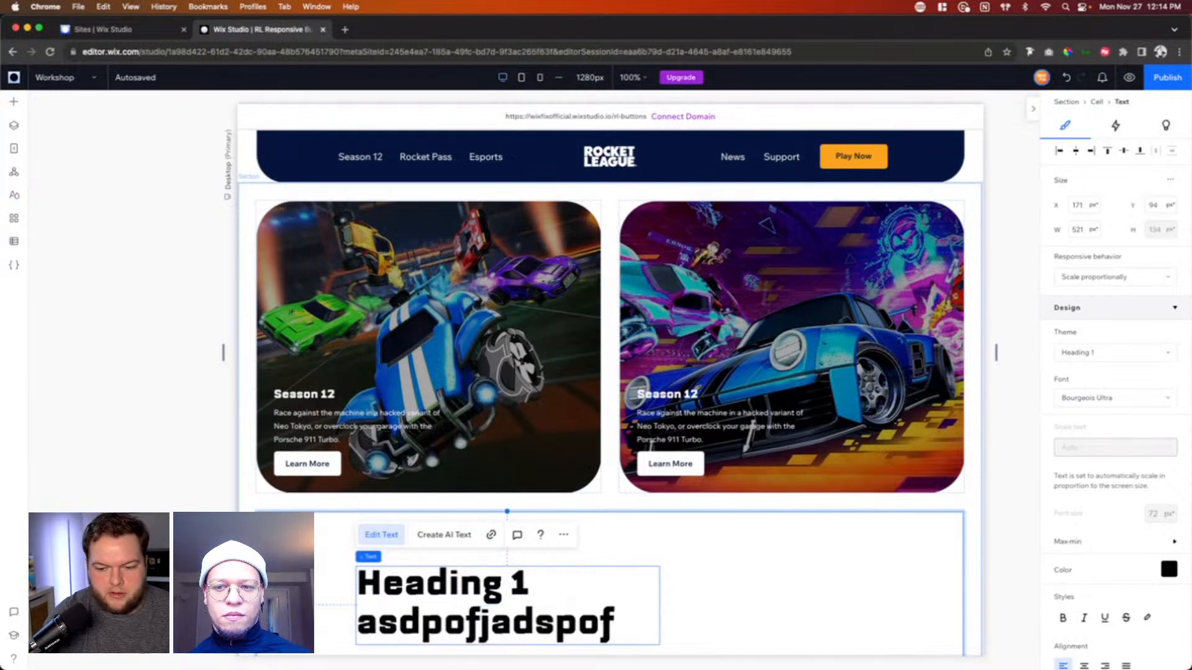
{"action": "left_click_drag", "start_coordinate": [627, 632], "coordinate": [355, 627]}
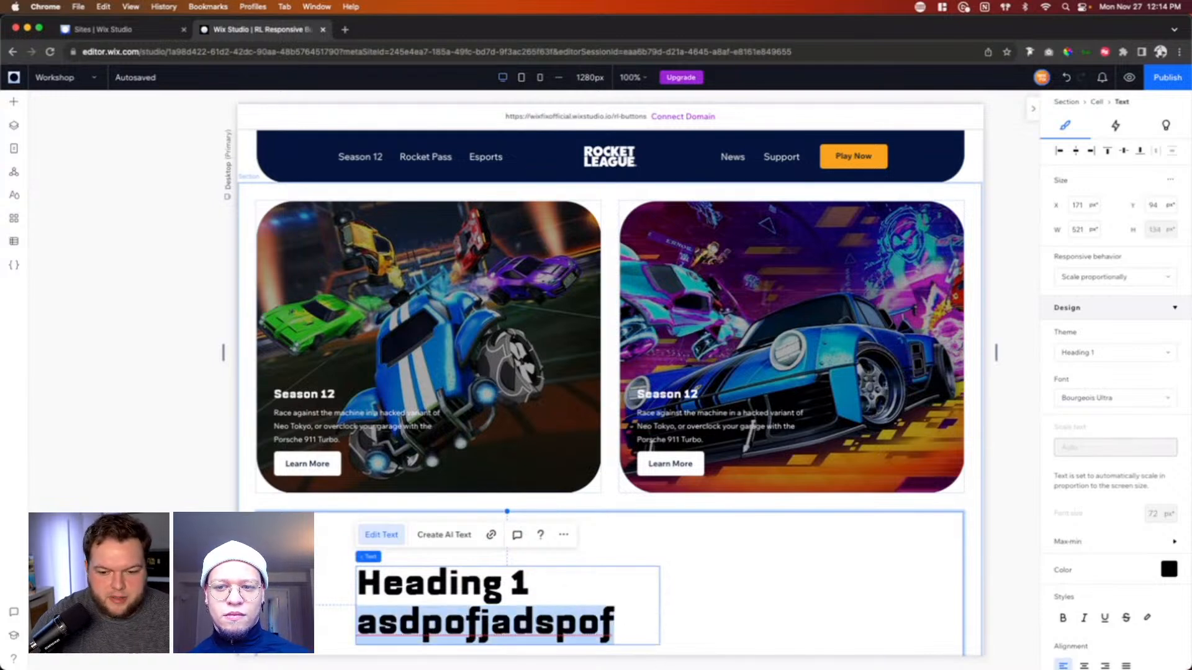
{"action": "key", "text": "BackSpace"}
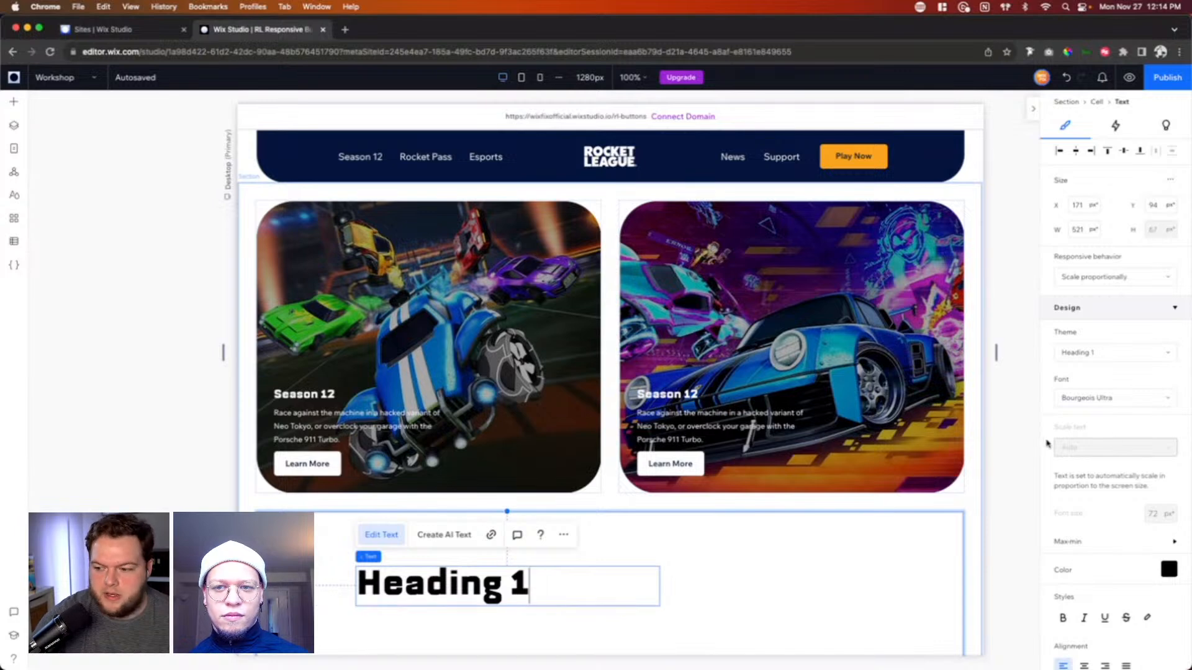
Step: Set the heading's responsive behavior to Wrap and expand its maximum and minimum font size settings
{"action": "left_click", "coordinate": [1114, 277]}
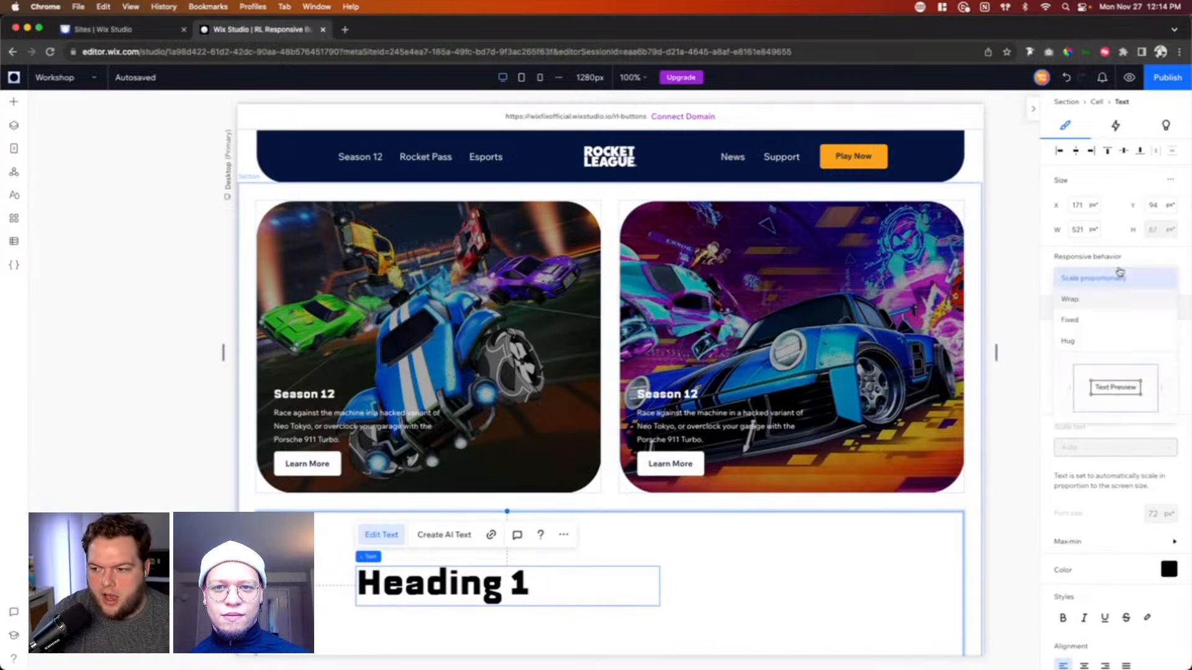
{"action": "left_click", "coordinate": [1086, 302]}
{"action": "scroll", "coordinate": [1107, 415], "scroll_direction": "down", "scroll_amount": 3}
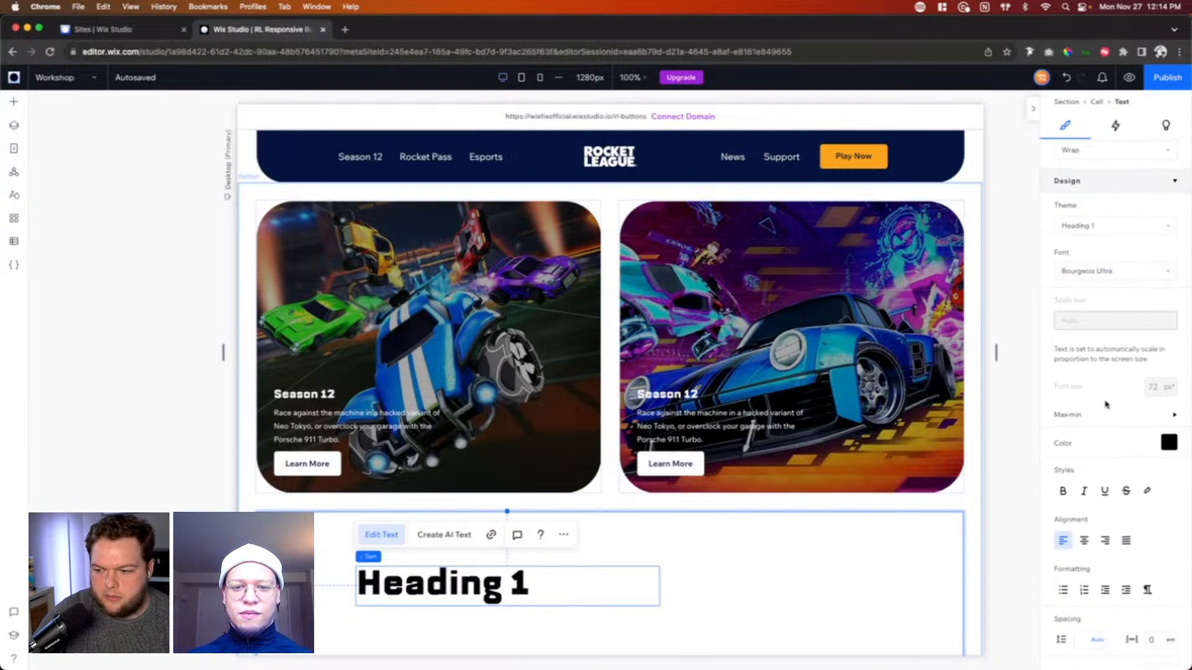
{"action": "scroll", "coordinate": [1105, 404], "scroll_direction": "up", "scroll_amount": 2}
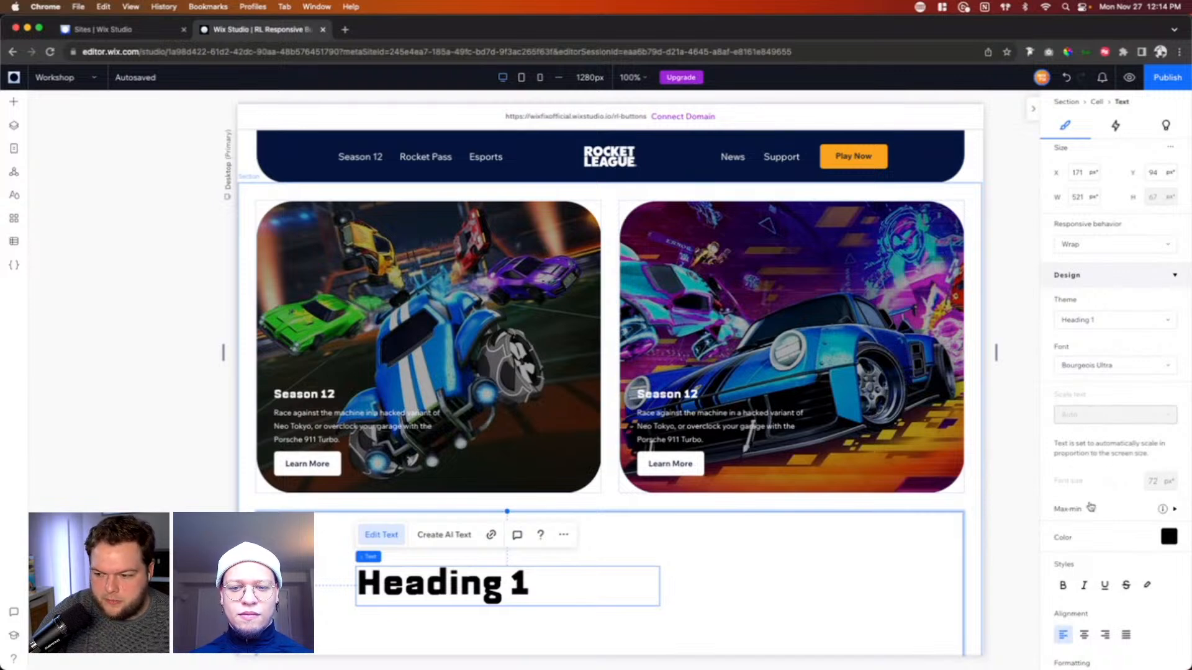
{"action": "left_click", "coordinate": [1091, 507]}
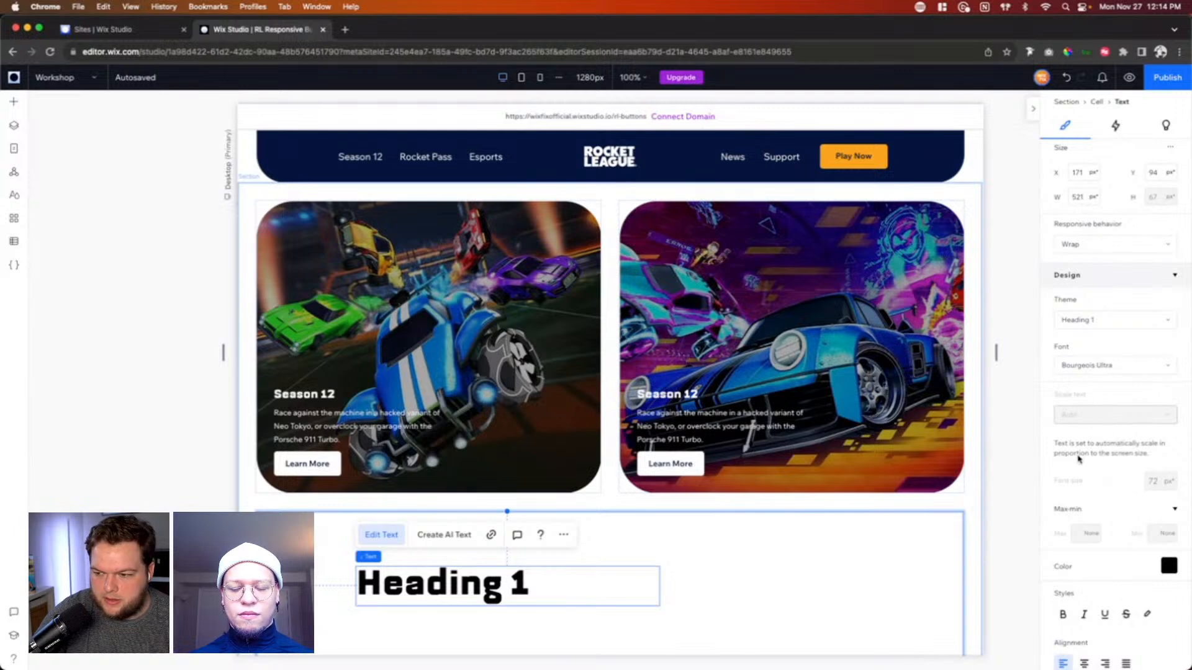
Step: Return the heading's responsive behavior to Scale proportionally and deselect the text
{"action": "left_click", "coordinate": [1105, 251]}
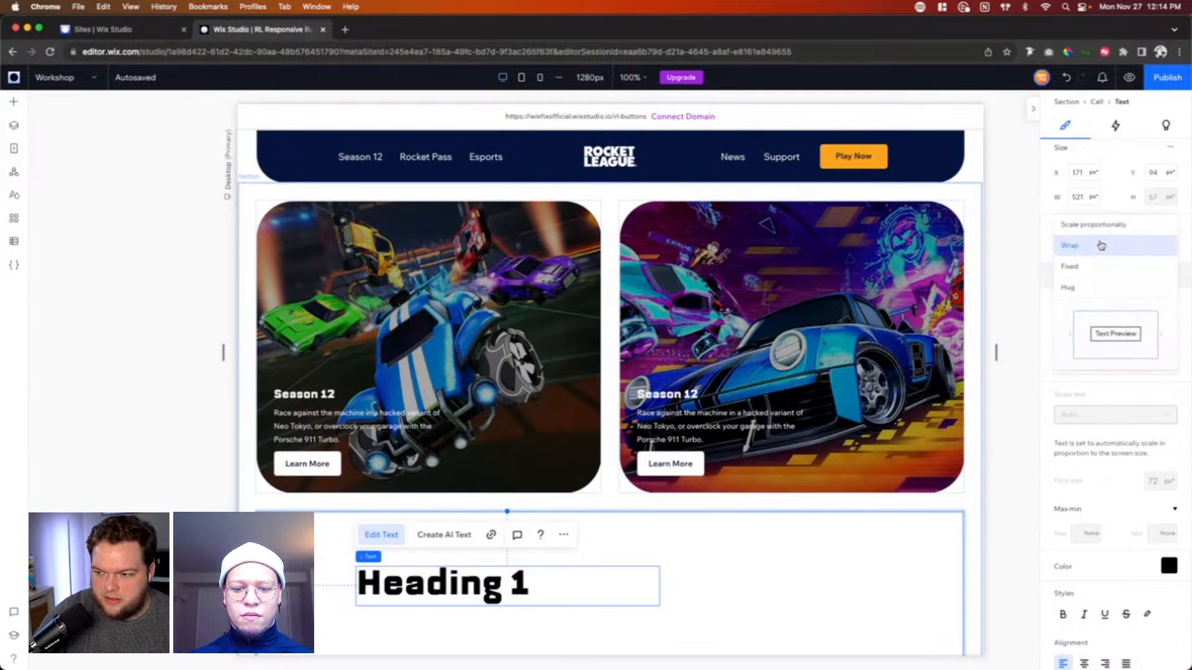
{"action": "left_click", "coordinate": [1077, 229]}
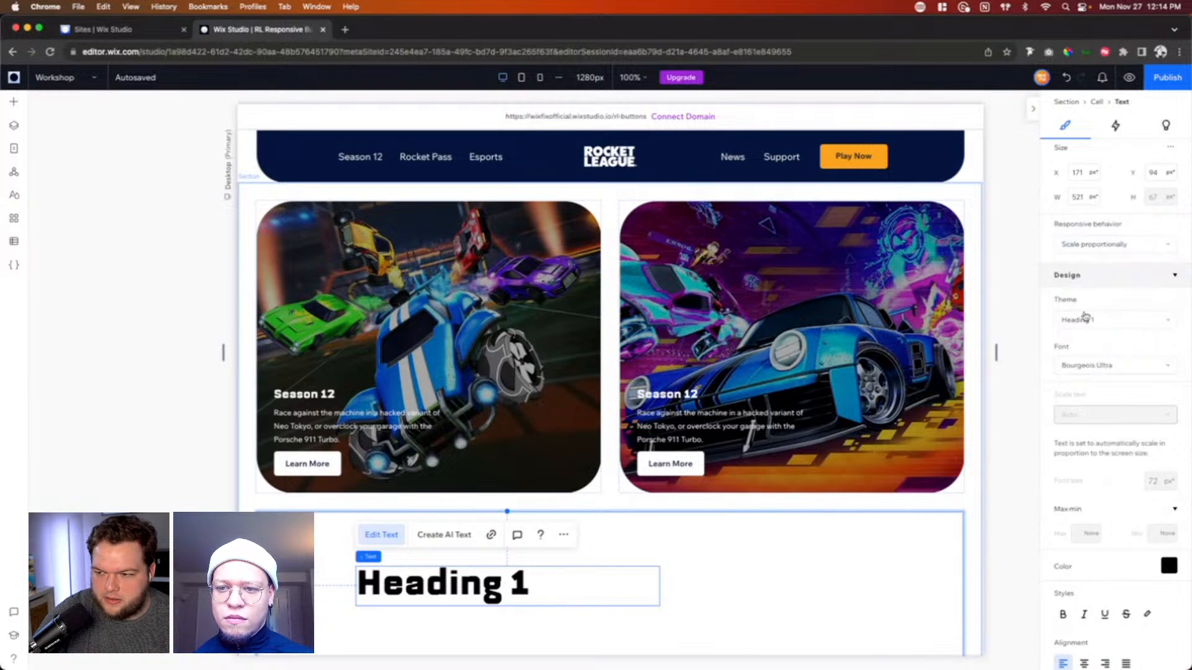
{"action": "left_click", "coordinate": [707, 588]}
Step: With the heading's text selected, switch its responsive behavior to Wrap and back to Scale proportionally to compare their text settings
{"action": "double_click", "coordinate": [491, 588]}
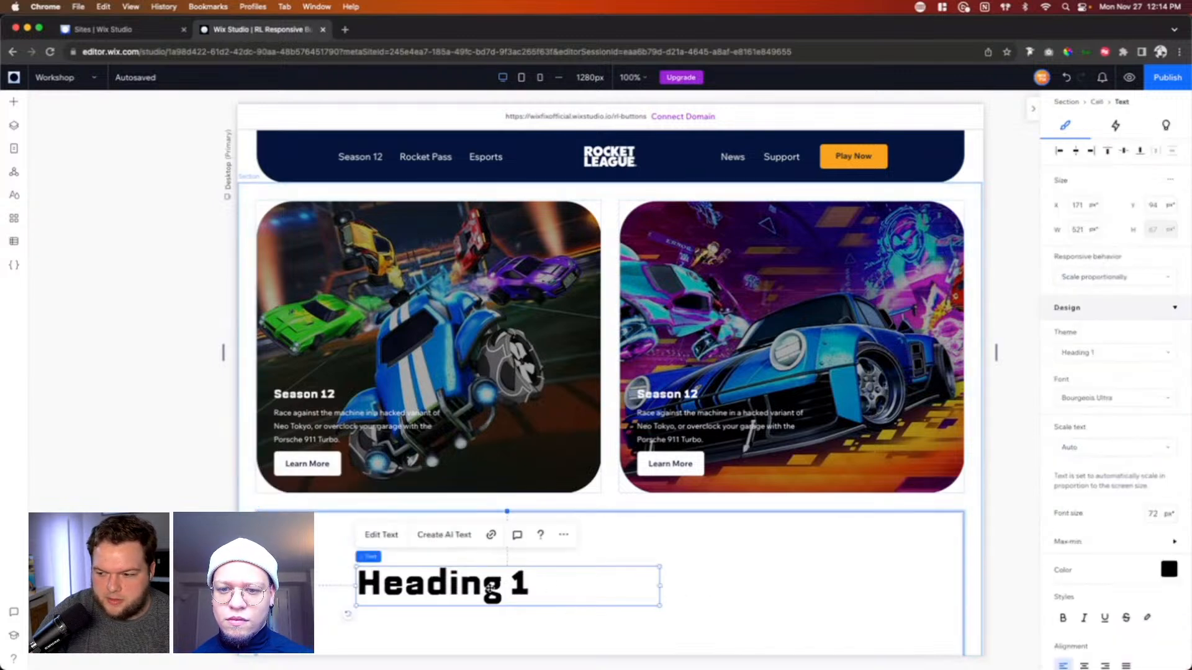
{"action": "left_click", "coordinate": [1093, 276]}
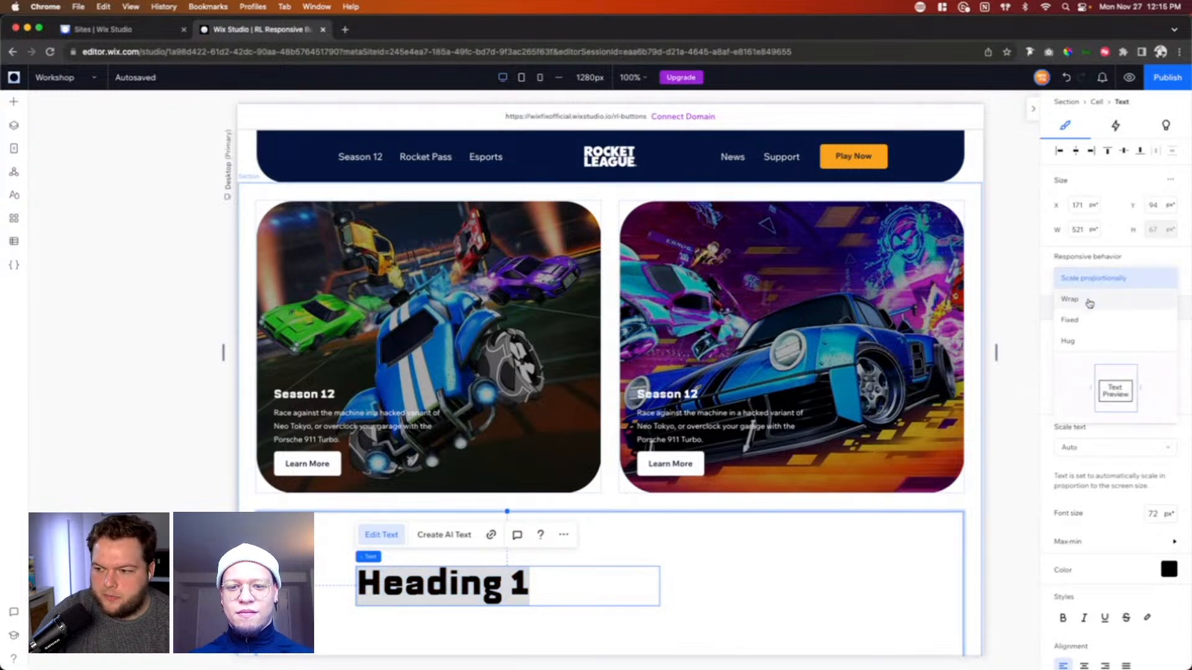
{"action": "left_click", "coordinate": [1091, 303]}
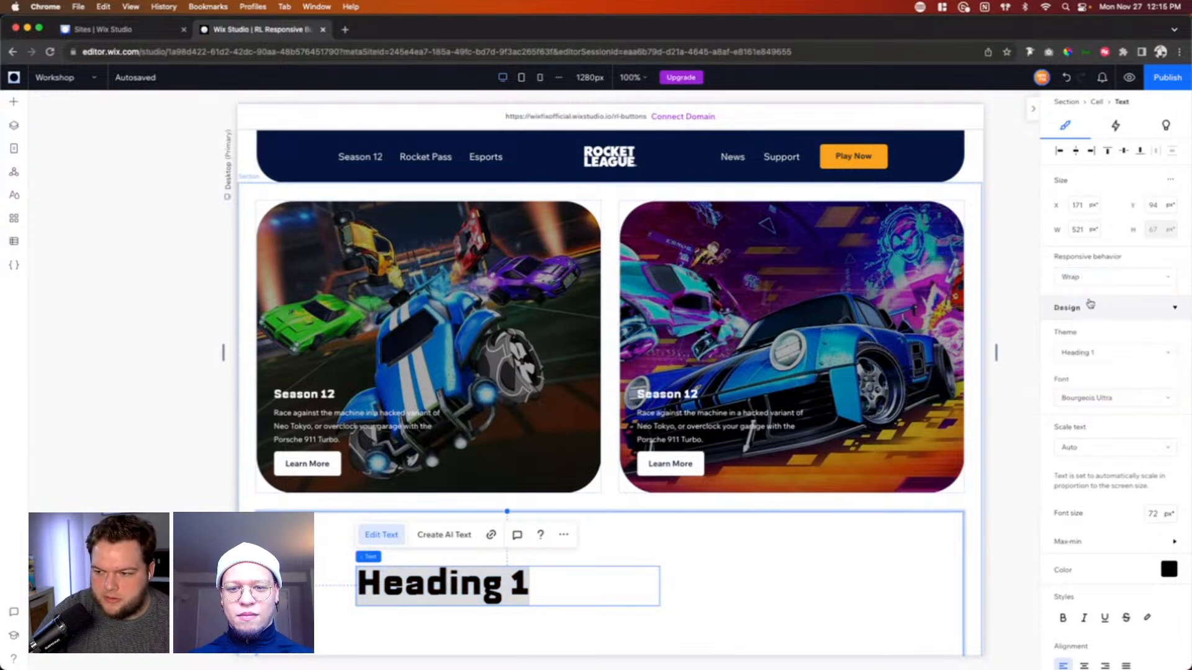
{"action": "left_click", "coordinate": [1068, 273]}
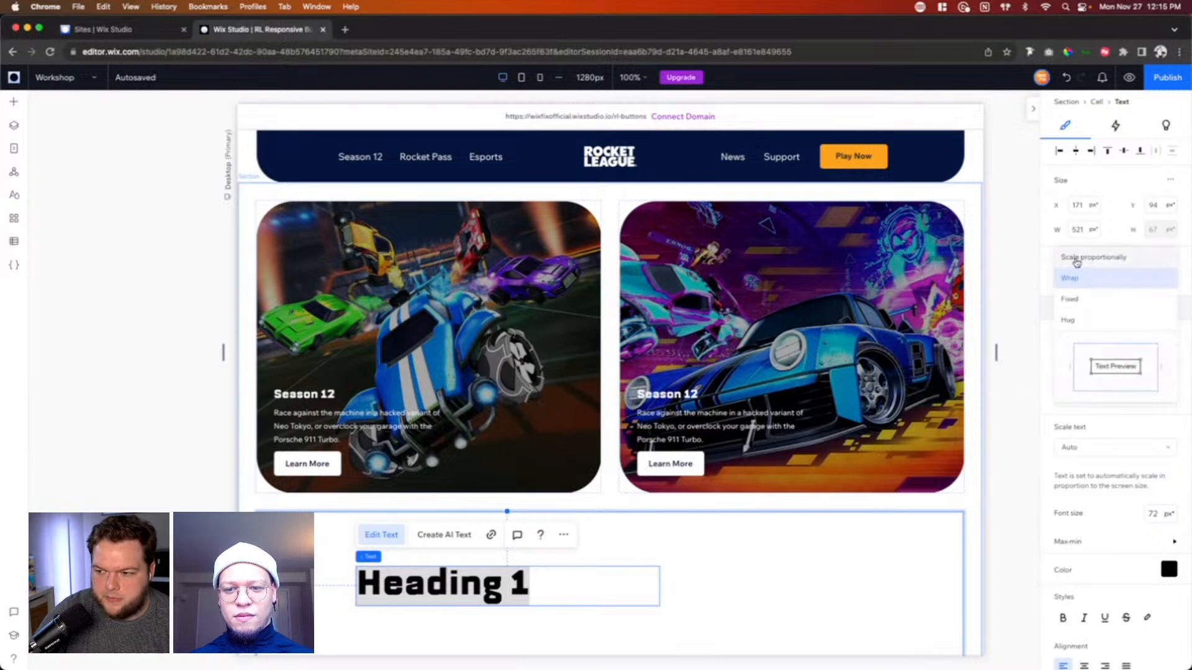
{"action": "left_click", "coordinate": [1074, 256]}
{"action": "left_click", "coordinate": [809, 580]}
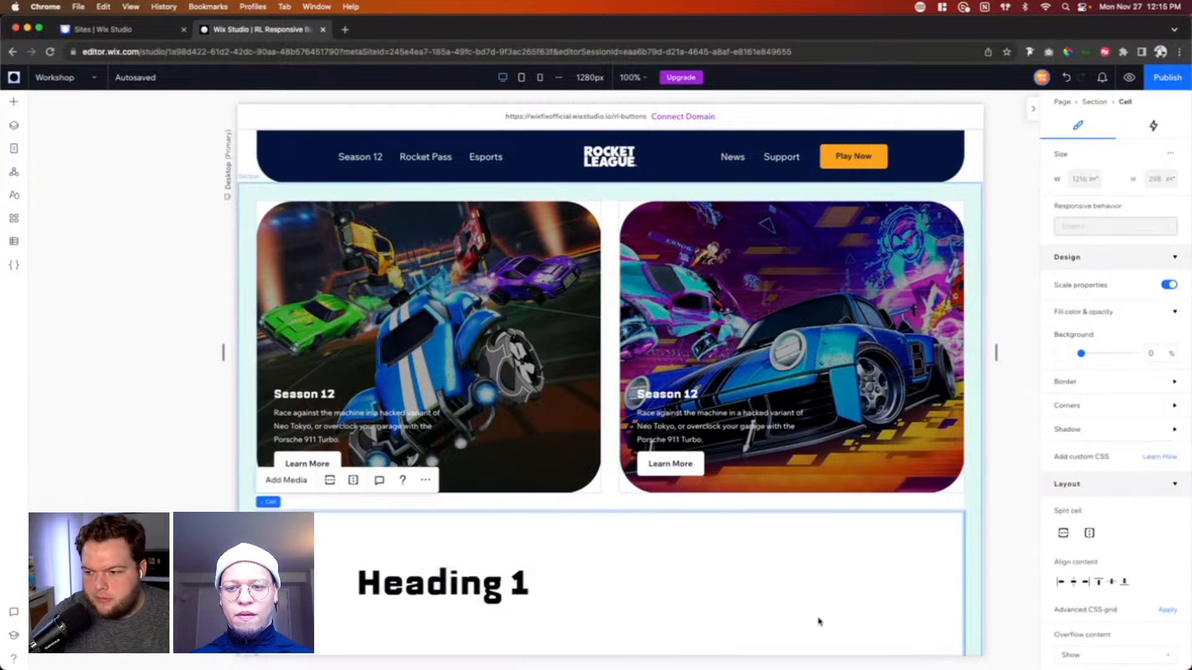
Step: Delete the Heading 1 text from the wide cell below the two cards
{"action": "left_click", "coordinate": [495, 580]}
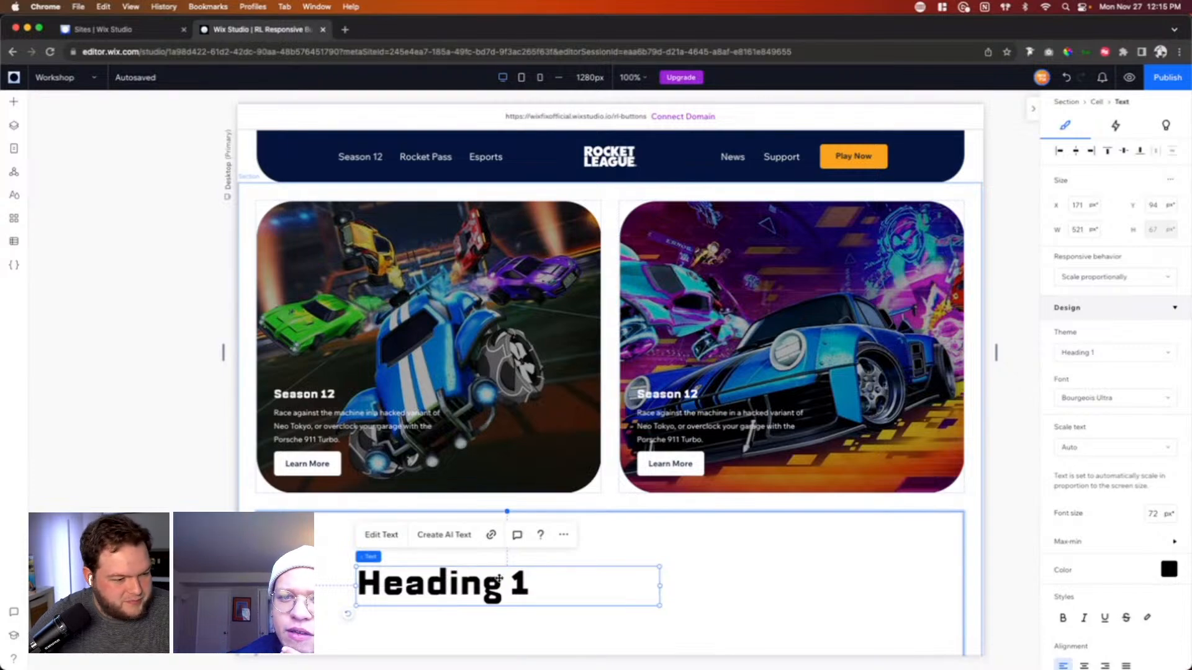
{"action": "scroll", "coordinate": [664, 540], "scroll_direction": "down", "scroll_amount": 3}
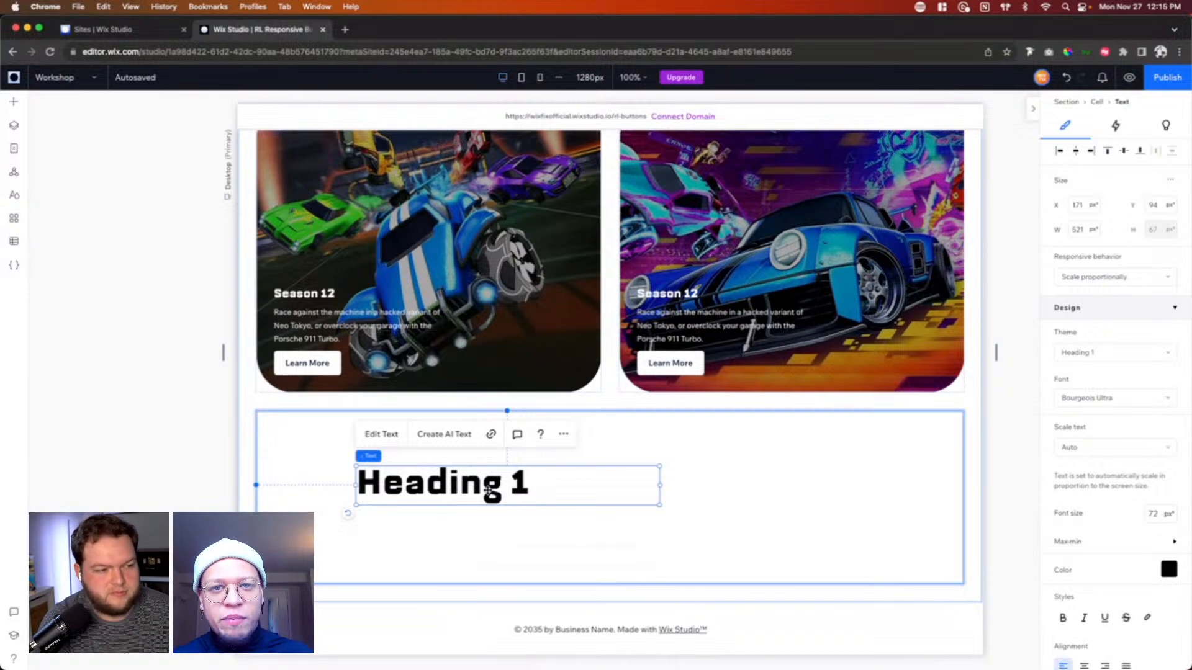
{"action": "key", "text": "Delete"}
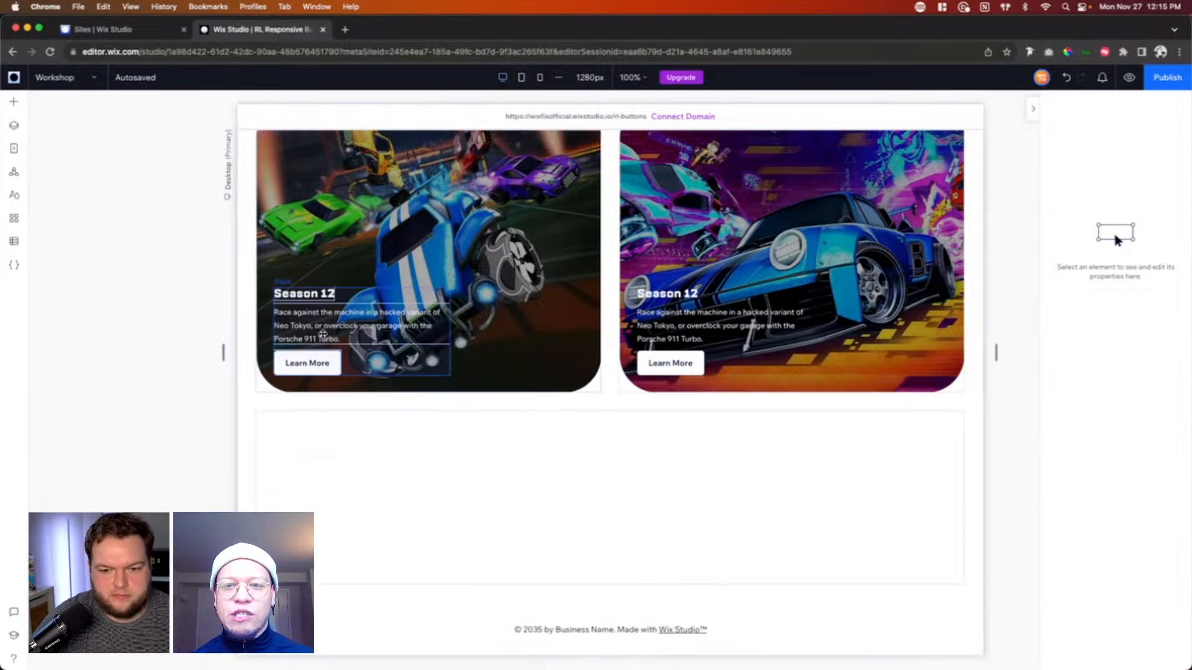
Step: Inspect the responsive behavior settings of the first card's paragraph, heading and surrounding stack
{"action": "left_click", "coordinate": [327, 328]}
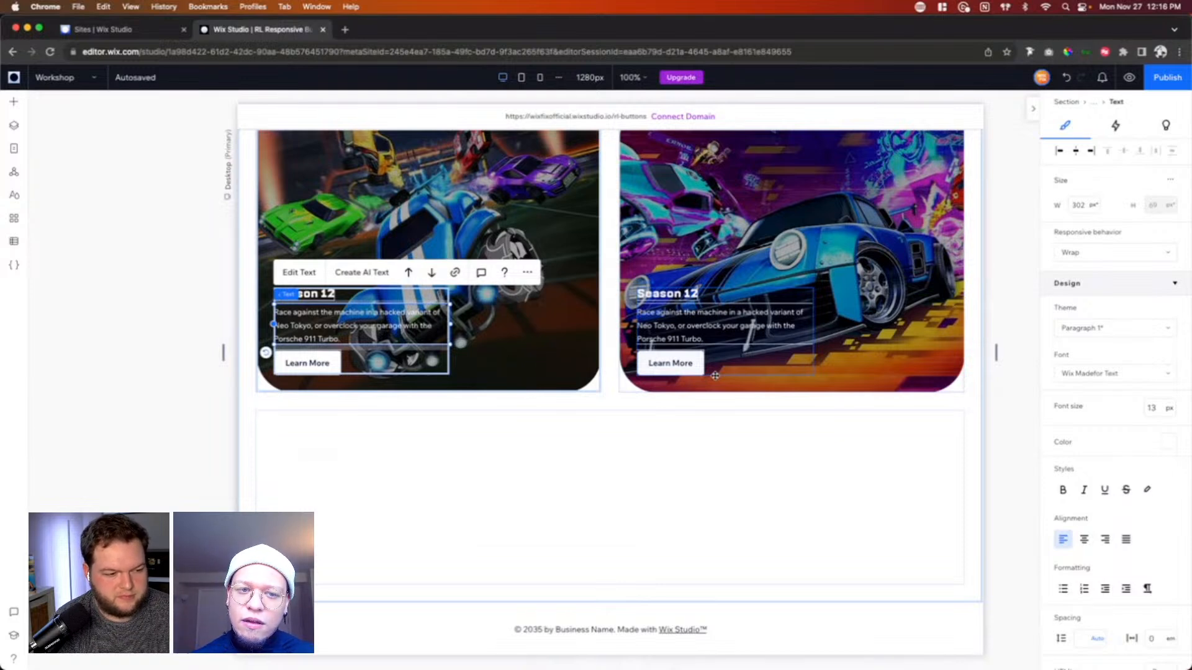
{"action": "left_click", "coordinate": [314, 303]}
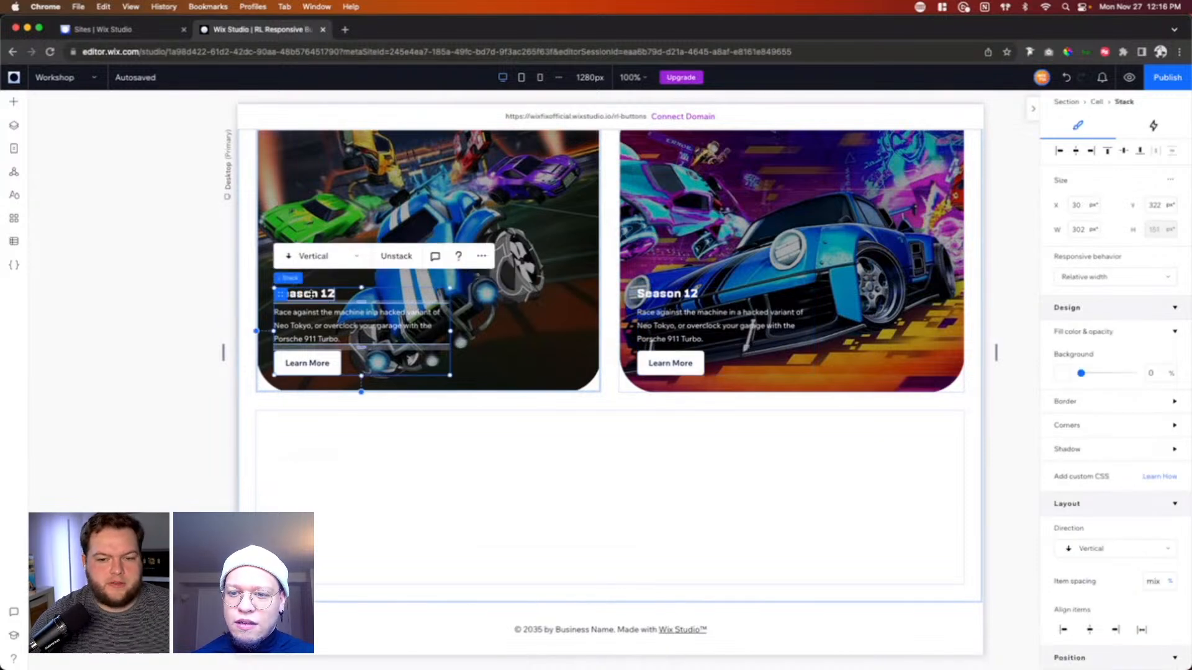
{"action": "left_click", "coordinate": [314, 294]}
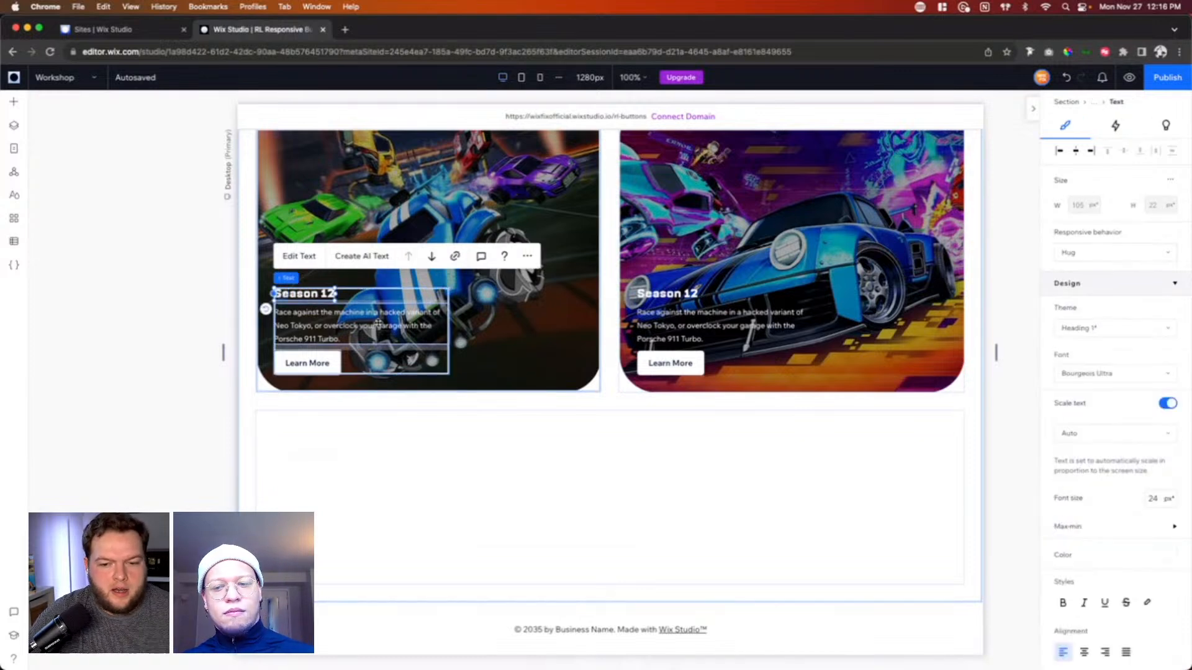
{"action": "left_click", "coordinate": [355, 303]}
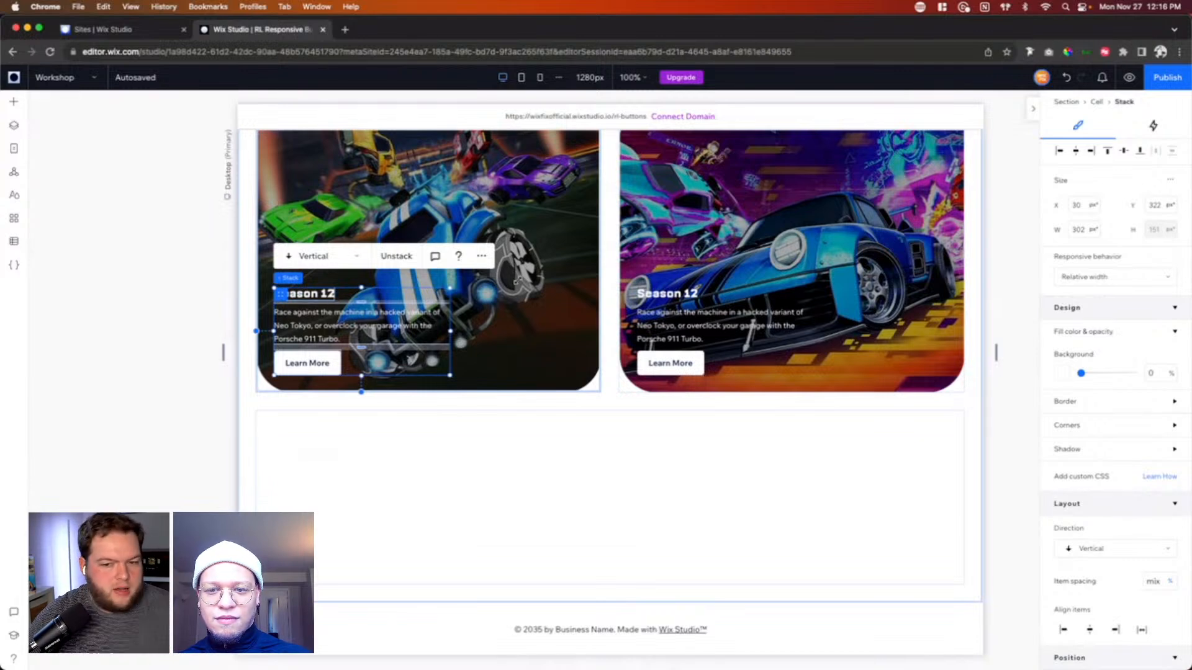
{"action": "left_click", "coordinate": [1092, 280]}
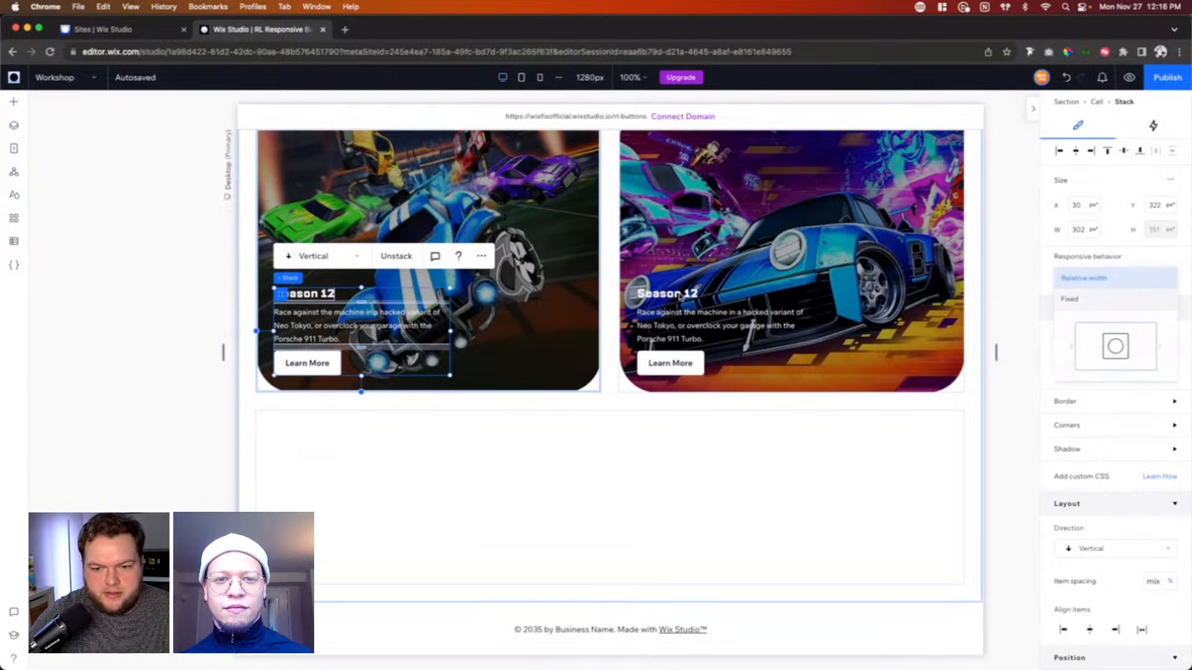
{"action": "left_click", "coordinate": [330, 294]}
{"action": "left_click", "coordinate": [329, 293]}
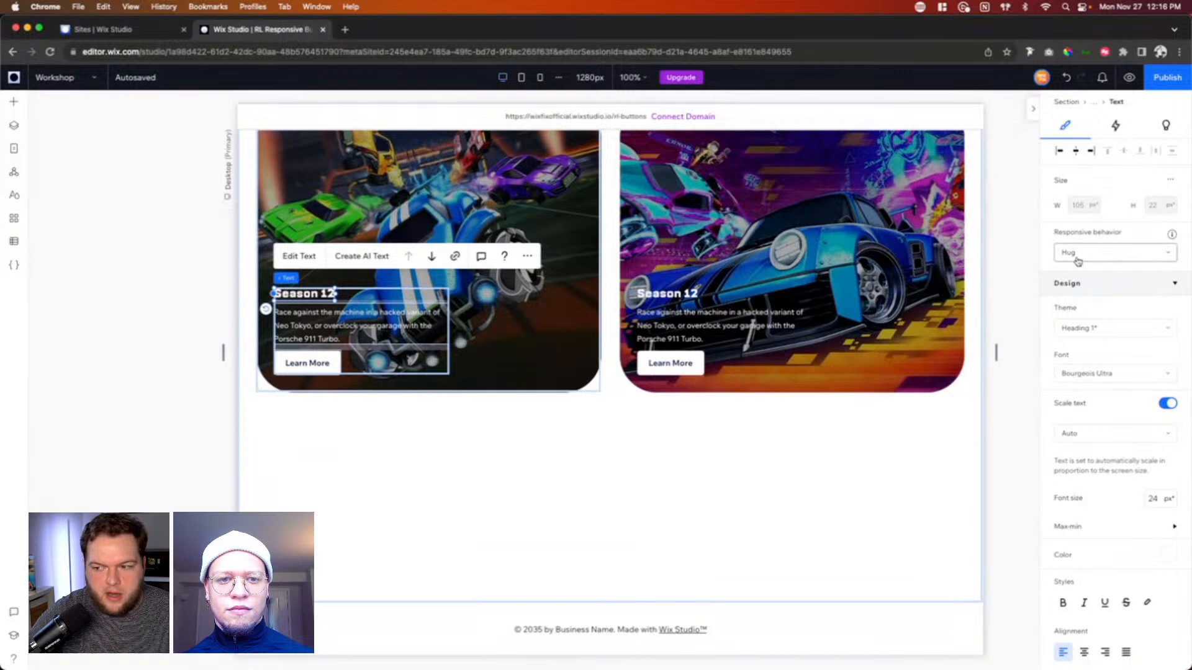
{"action": "left_click", "coordinate": [342, 327]}
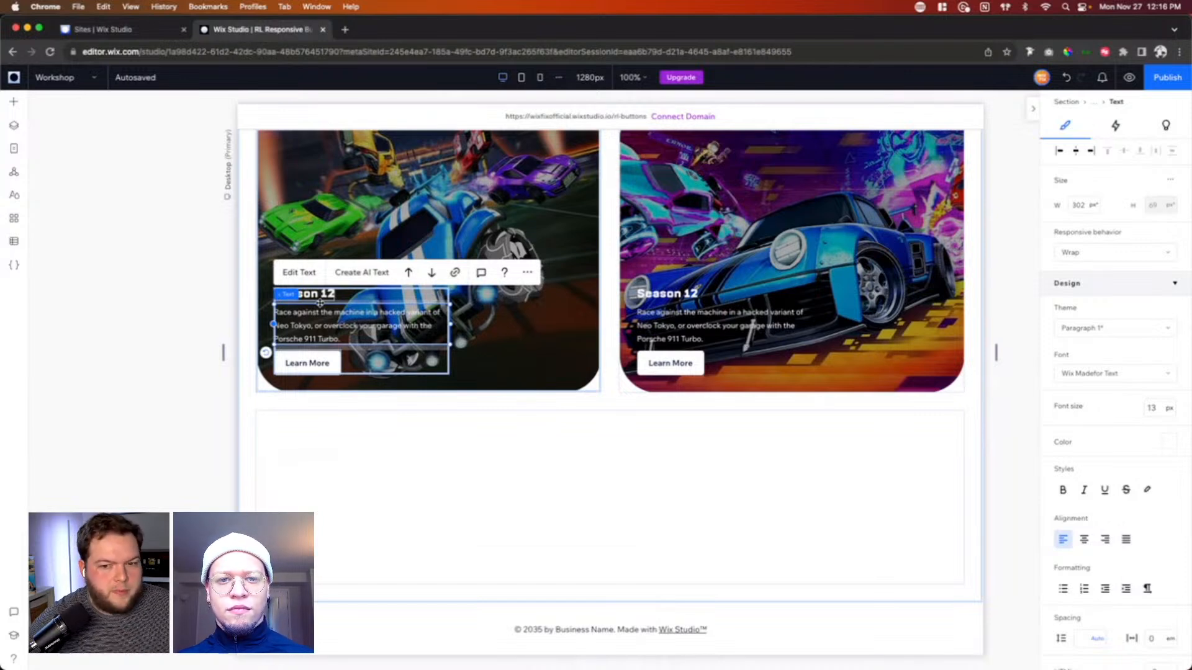
{"action": "left_click", "coordinate": [320, 303]}
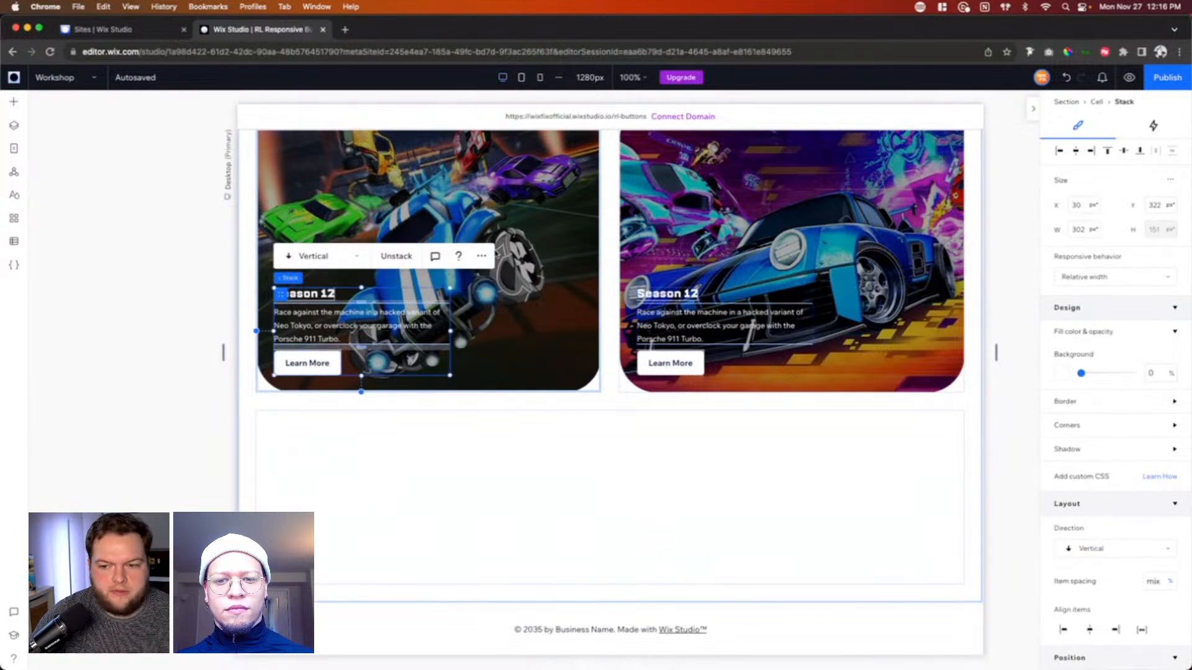
Step: Check the responsive behavior settings of the background images in both cards
{"action": "scroll", "coordinate": [510, 259], "scroll_direction": "up", "scroll_amount": 3}
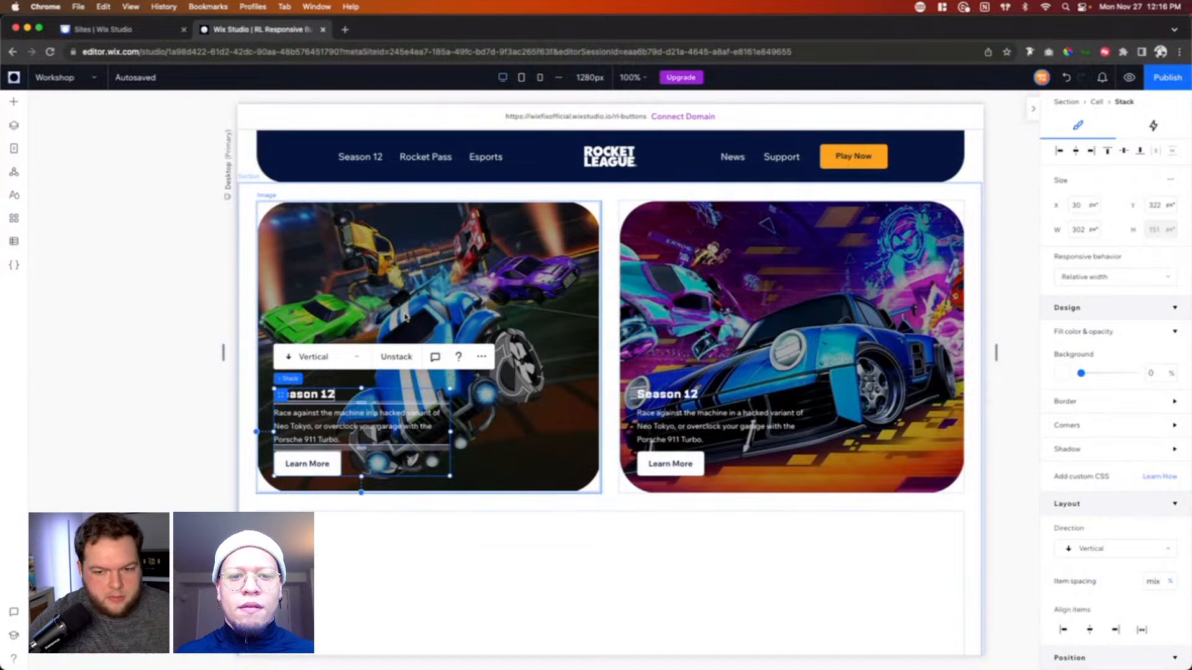
{"action": "left_click", "coordinate": [379, 267]}
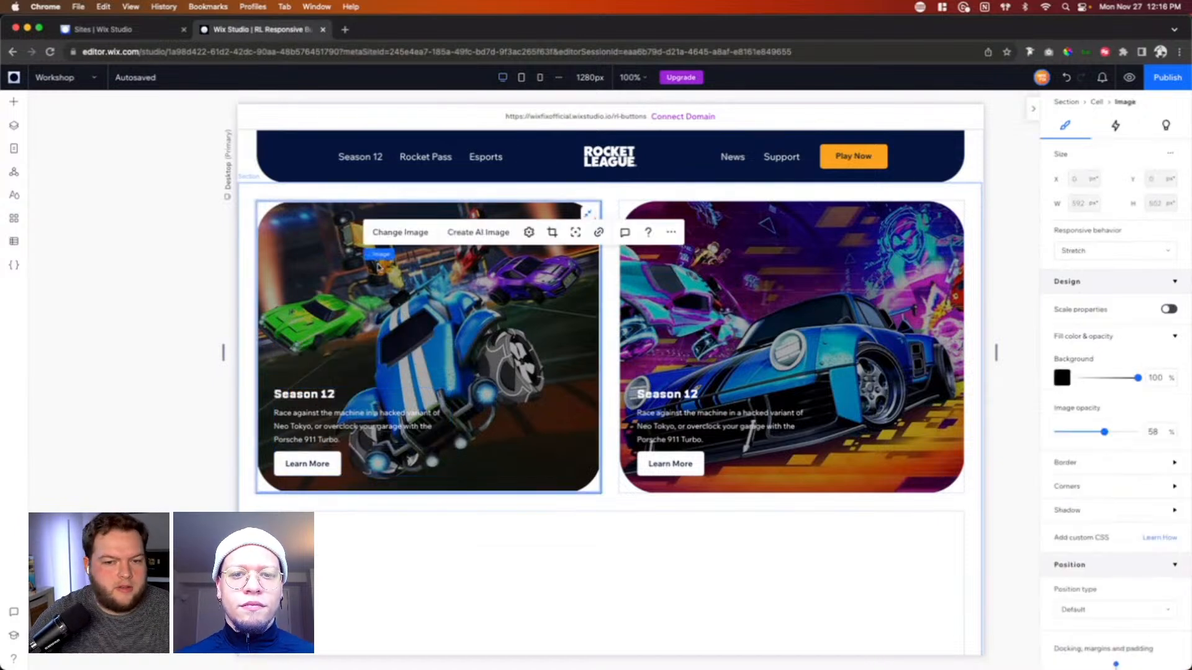
{"action": "left_click", "coordinate": [792, 297]}
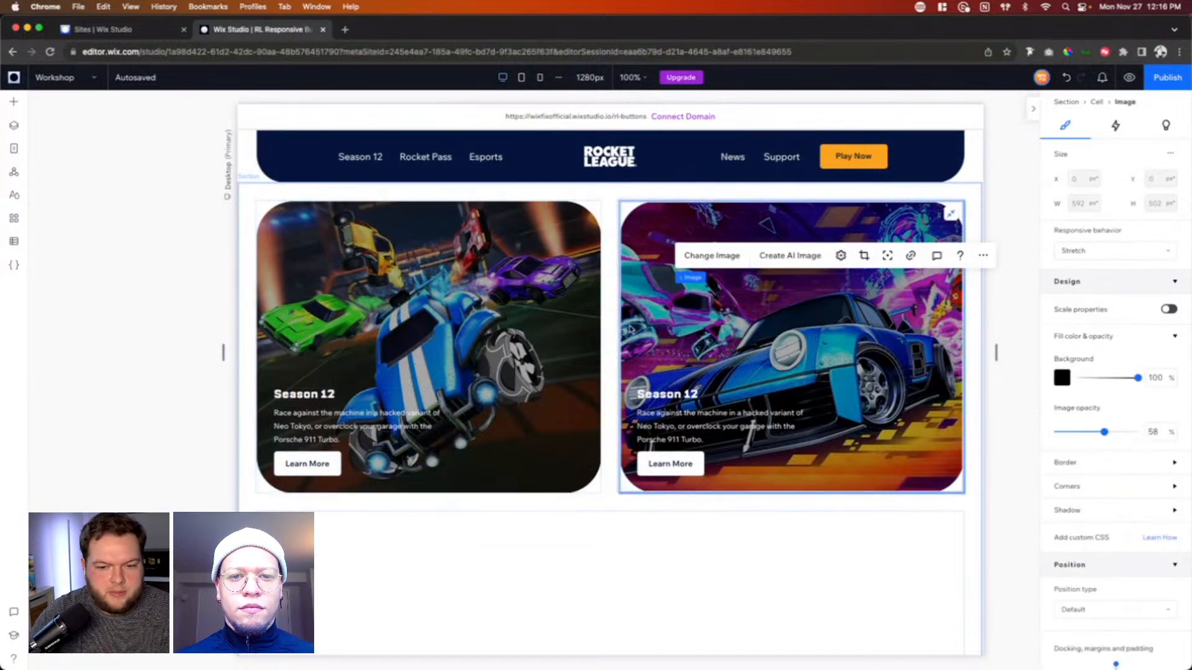
Step: Append the filler text "asdokfjasdkjf;laksdf" to the first card's Season 12 heading and leave text editing
{"action": "left_click", "coordinate": [317, 396]}
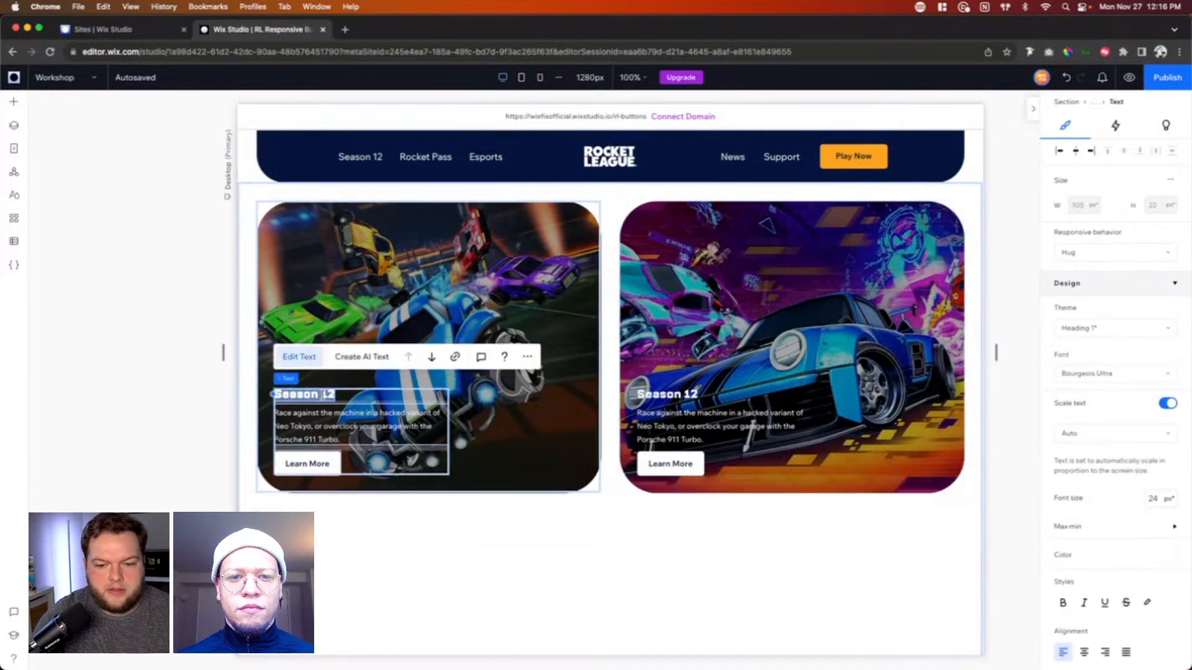
{"action": "key", "text": "Return"}
{"action": "type", "text": "asdokfjasdkjf;laksdf"}
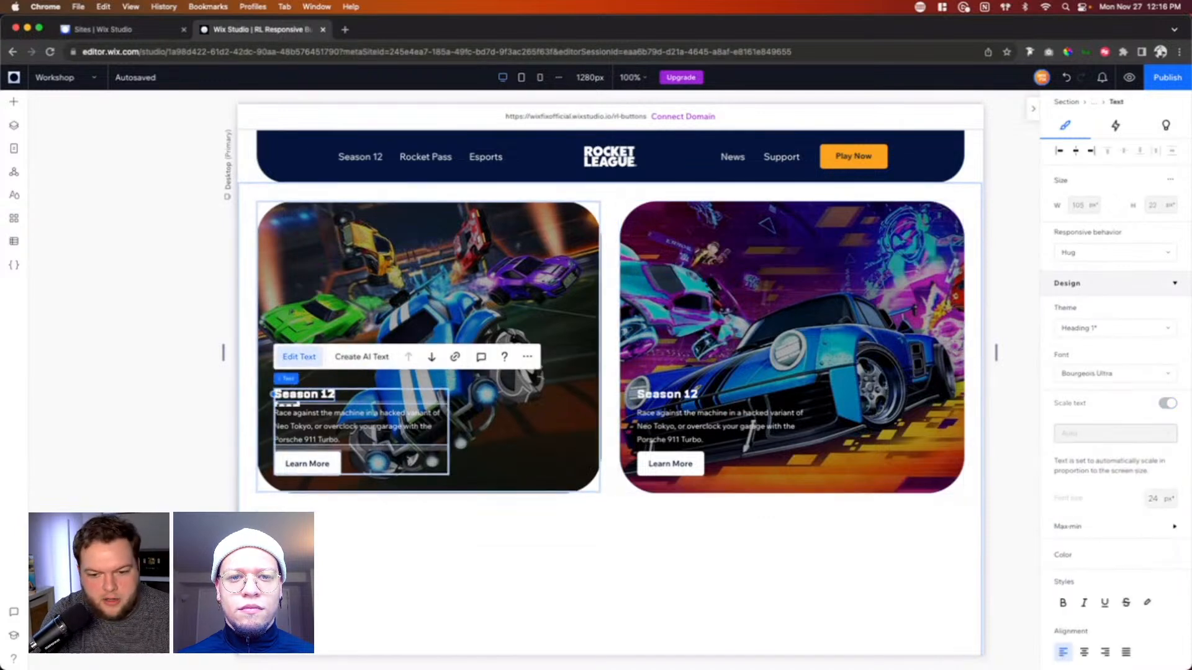
{"action": "left_click", "coordinate": [520, 437]}
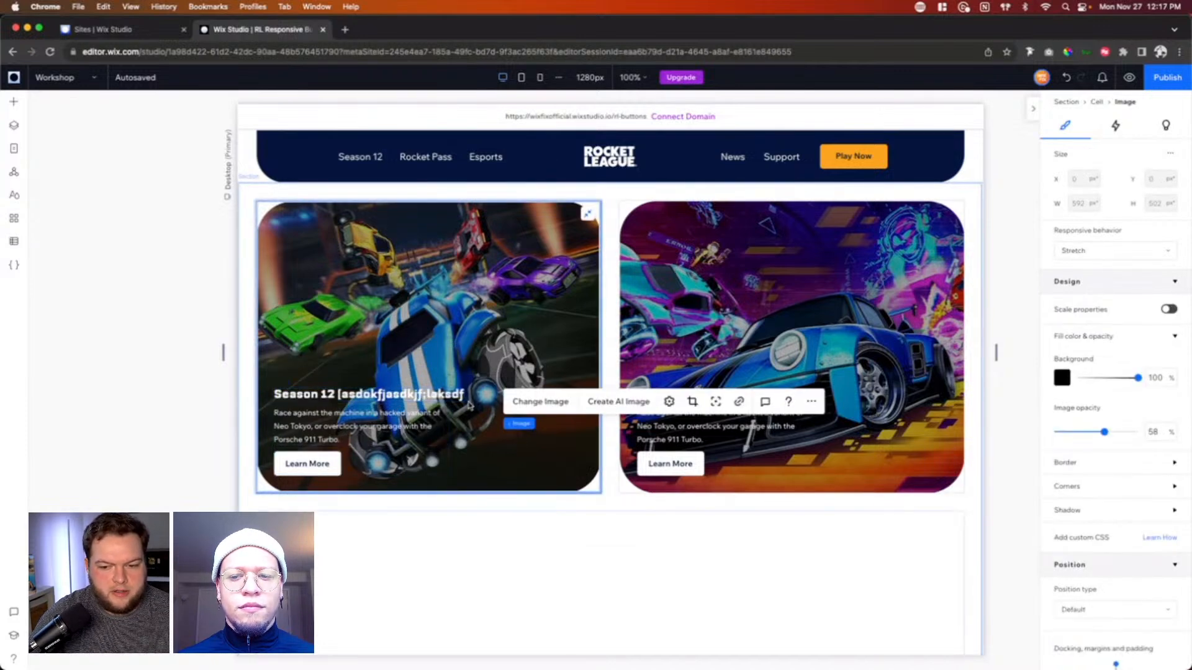
Step: View the lengthened heading at the mobile breakpoint, then return to the desktop breakpoint
{"action": "left_click", "coordinate": [522, 77]}
{"action": "left_click", "coordinate": [540, 77]}
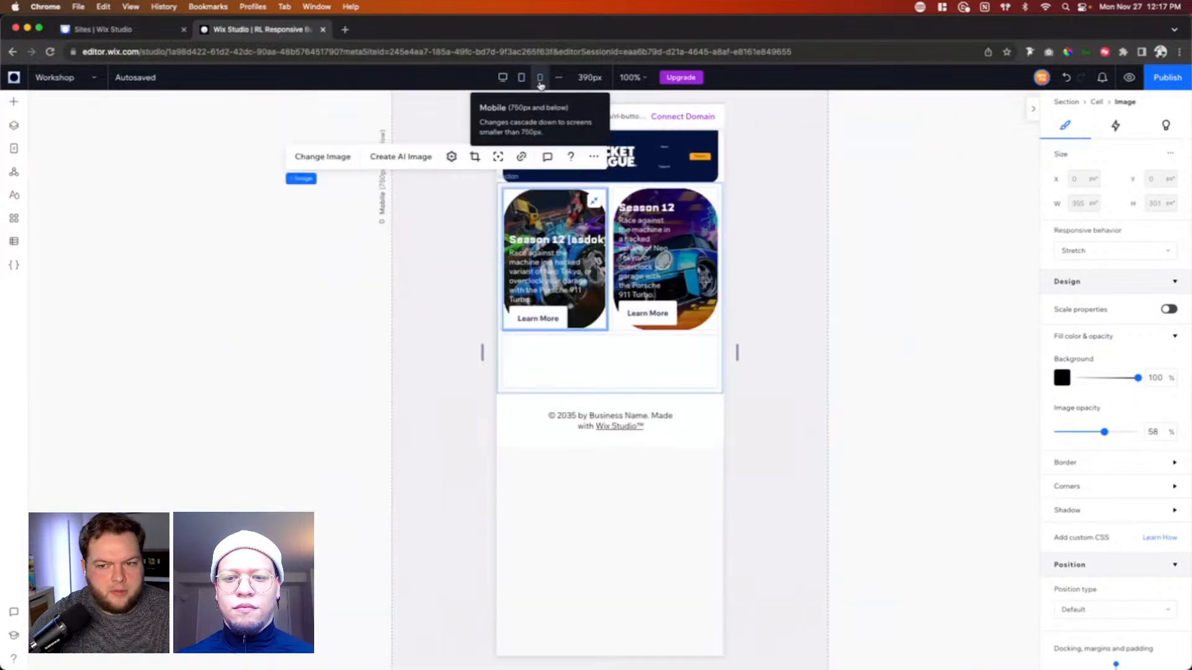
{"action": "left_click", "coordinate": [503, 77]}
Step: Set the lengthened heading's responsive behavior to Wrap and resize its text box to about 266, 862 and finally 522 px wide
{"action": "left_click", "coordinate": [380, 335]}
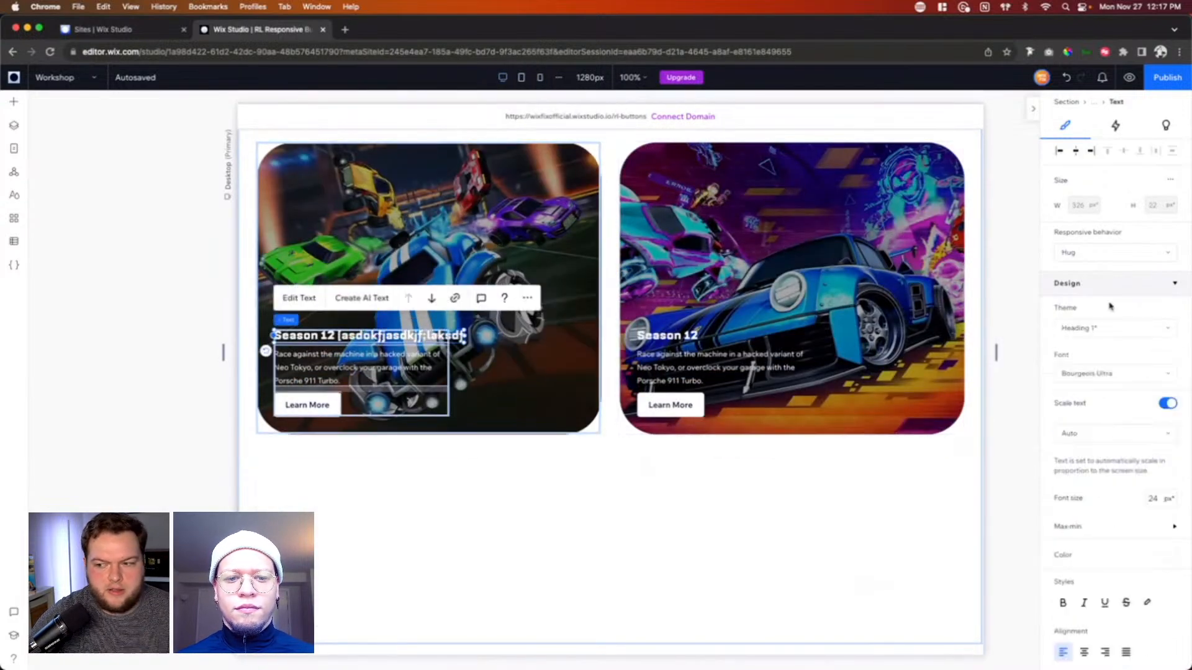
{"action": "left_click", "coordinate": [1086, 255]}
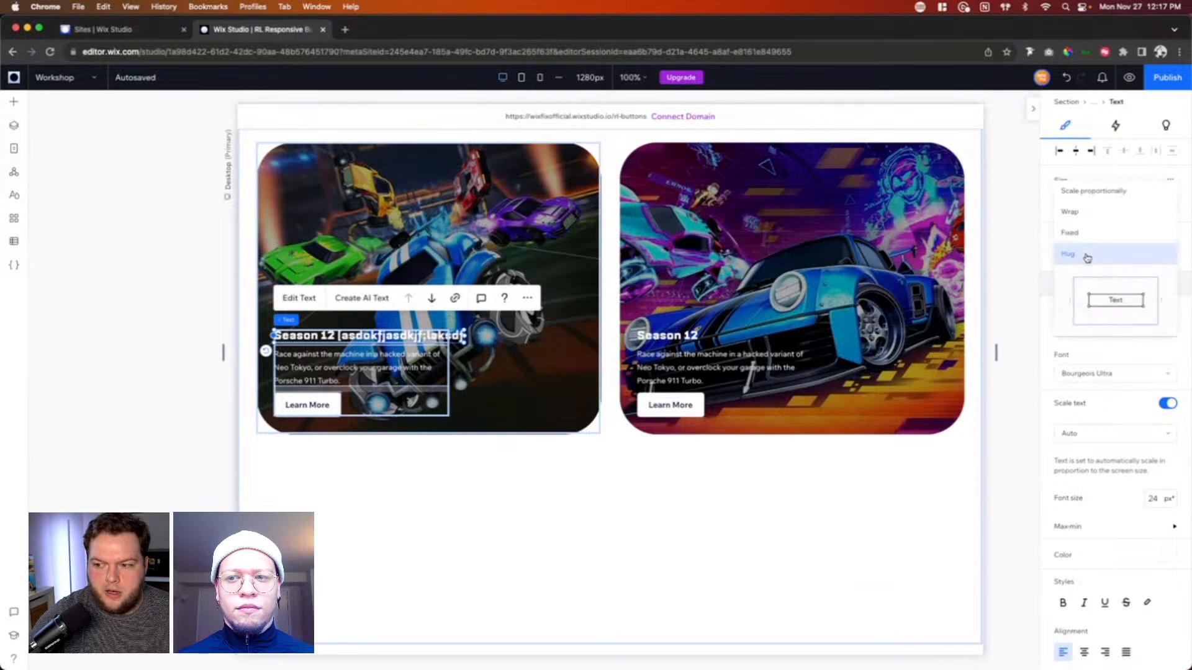
{"action": "left_click", "coordinate": [1081, 224]}
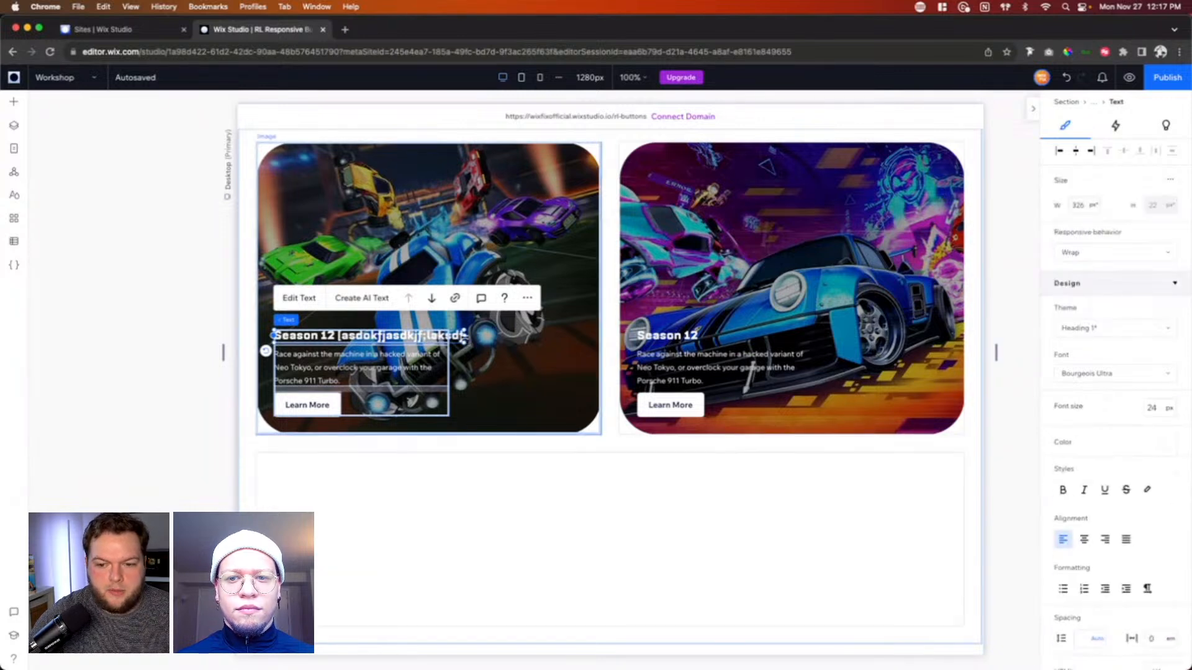
{"action": "left_click_drag", "start_coordinate": [404, 341], "coordinate": [429, 339]}
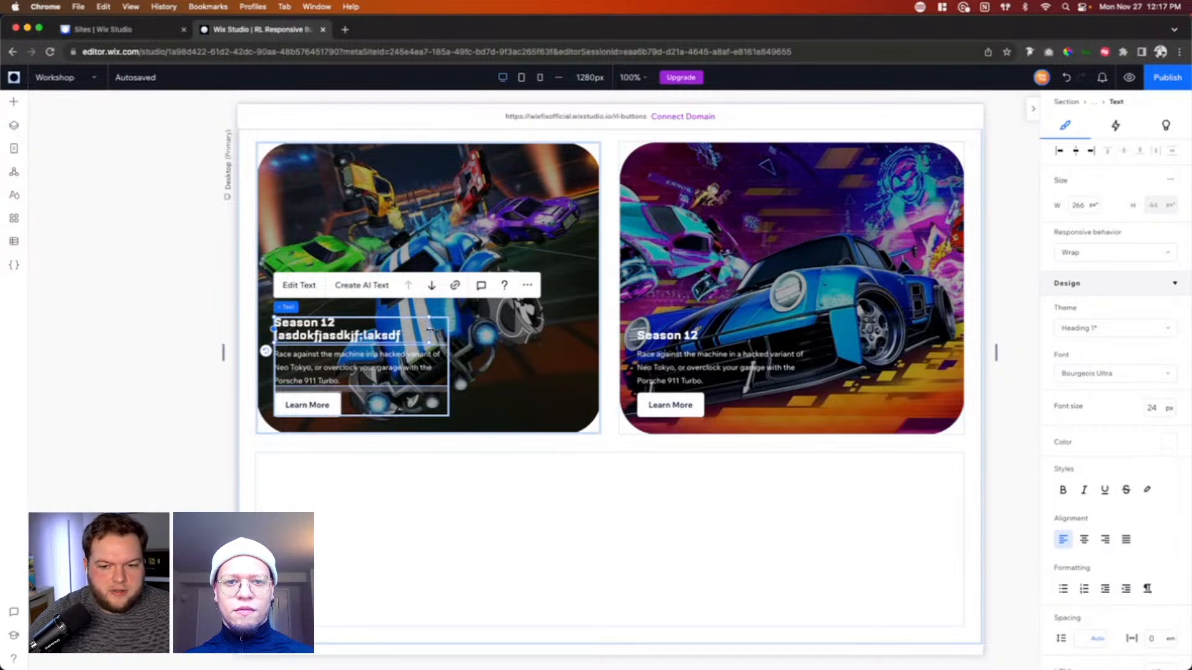
{"action": "left_click_drag", "start_coordinate": [429, 329], "coordinate": [776, 335]}
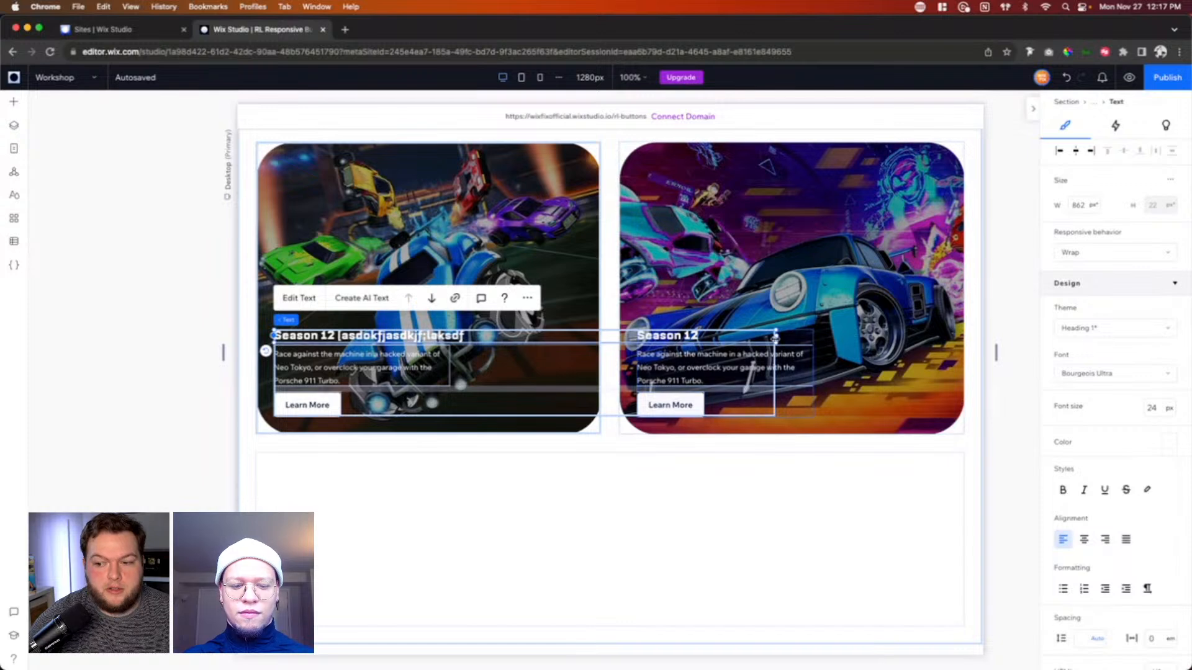
{"action": "left_click_drag", "start_coordinate": [775, 336], "coordinate": [581, 344]}
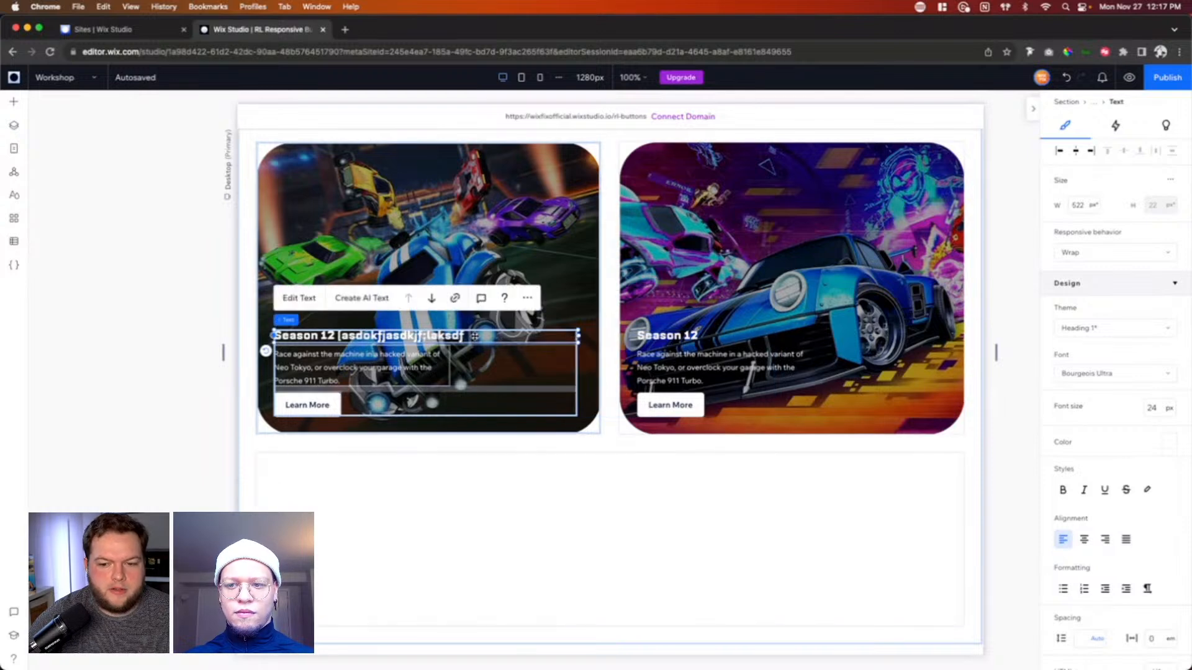
Step: Undo the width changes and the Wrap setting on the first card's heading
{"action": "double_click", "coordinate": [499, 335]}
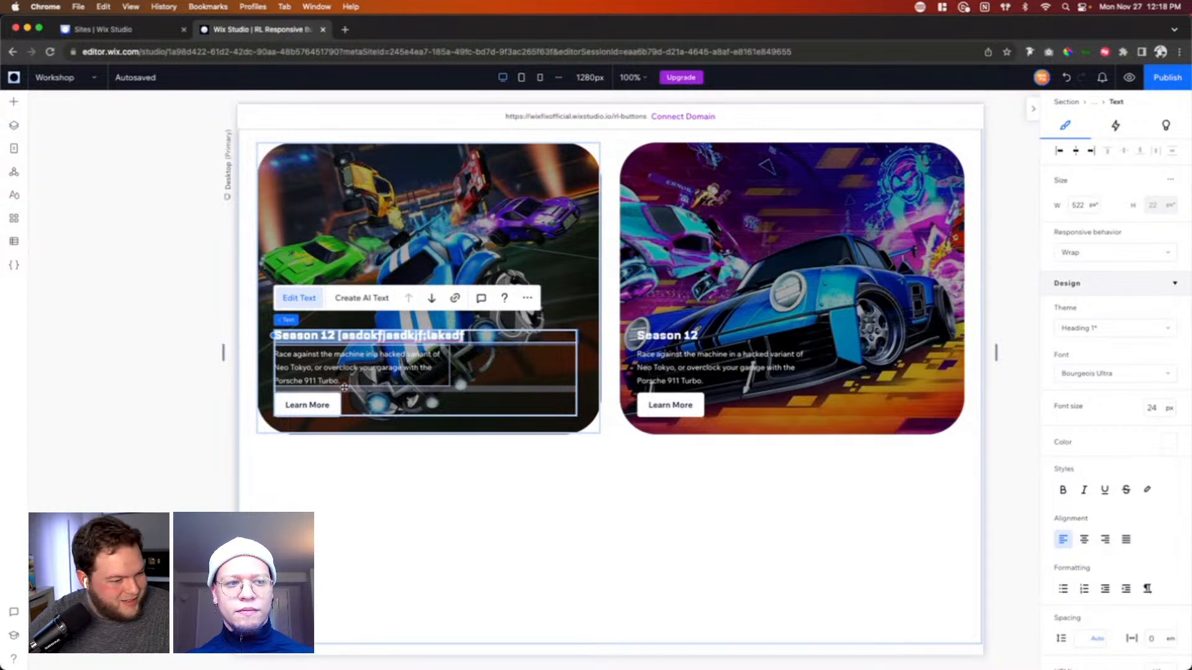
{"action": "left_click", "coordinate": [1066, 79]}
{"action": "left_click", "coordinate": [1067, 79]}
{"action": "left_click", "coordinate": [1066, 80]}
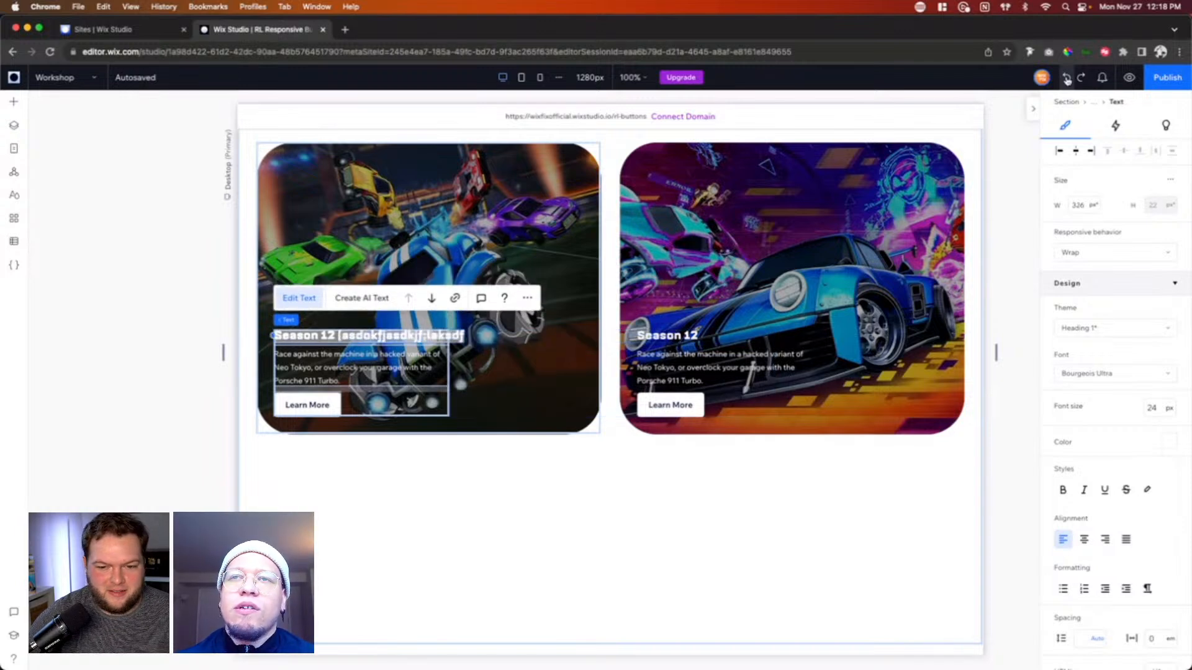
{"action": "left_click", "coordinate": [1066, 79]}
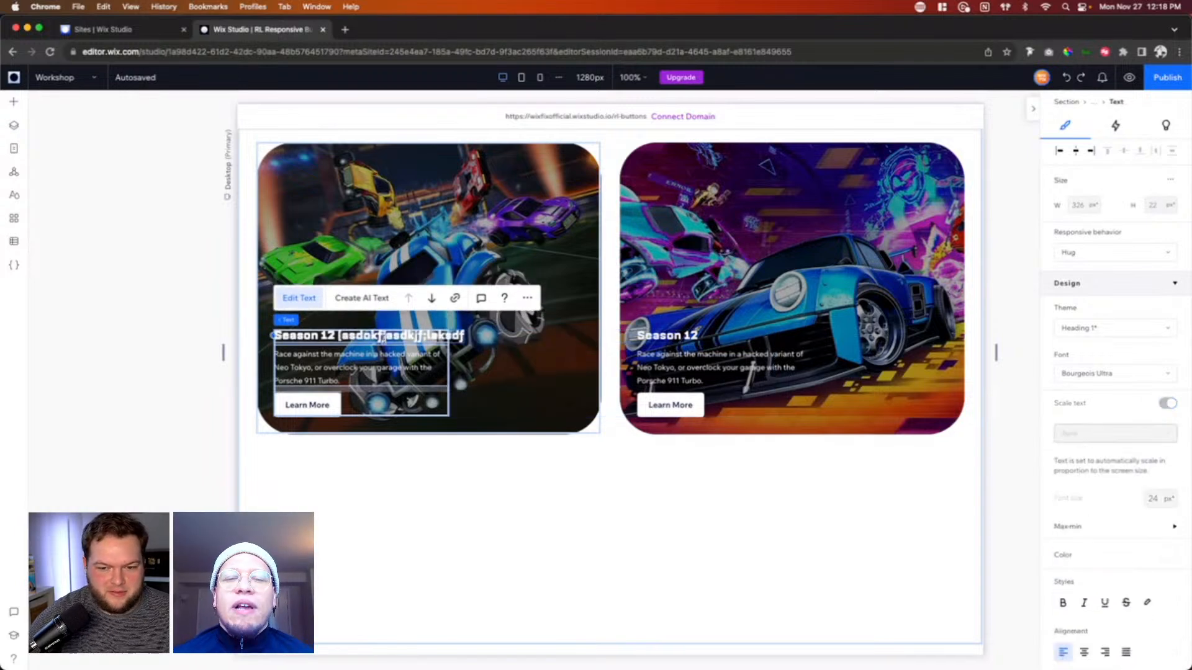
Step: Delete the filler text after "Season 12" in the first card's heading and leave text editing
{"action": "left_click_drag", "start_coordinate": [339, 336], "coordinate": [467, 336]}
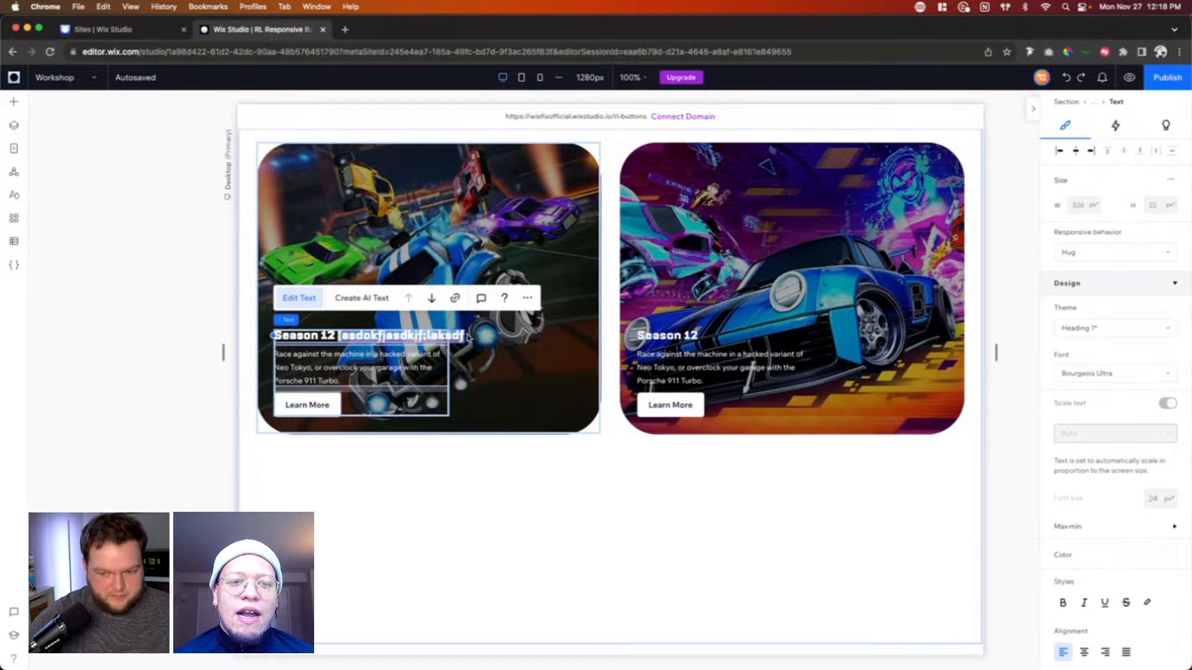
{"action": "key", "text": "BackSpace"}
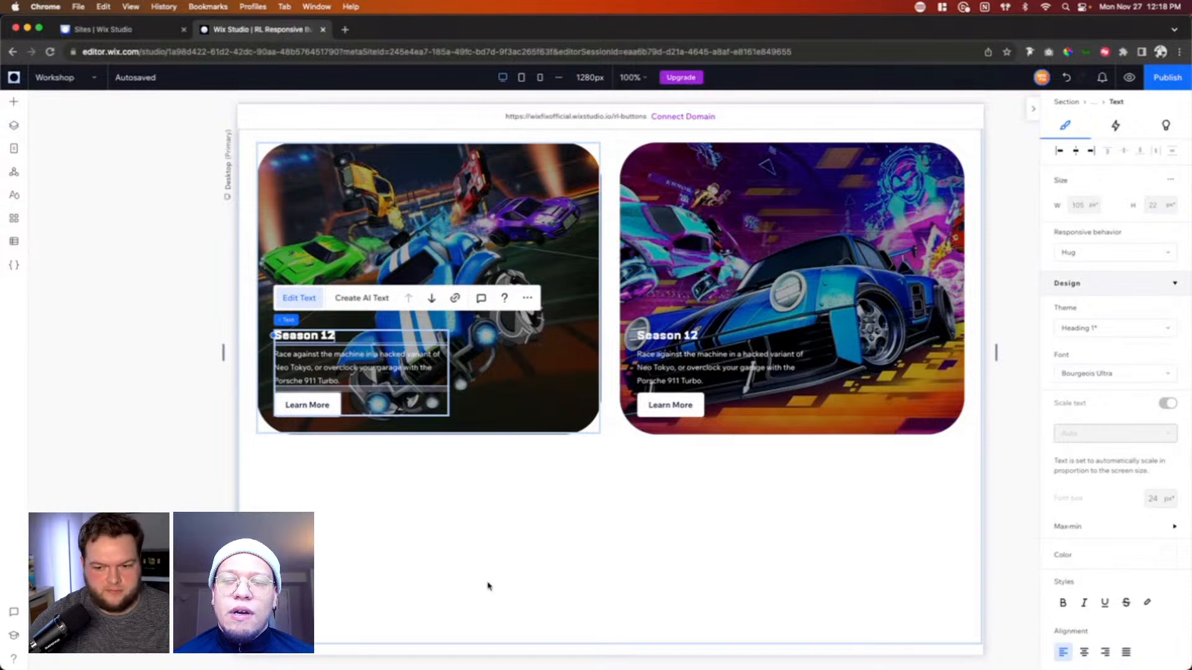
{"action": "left_click", "coordinate": [544, 520]}
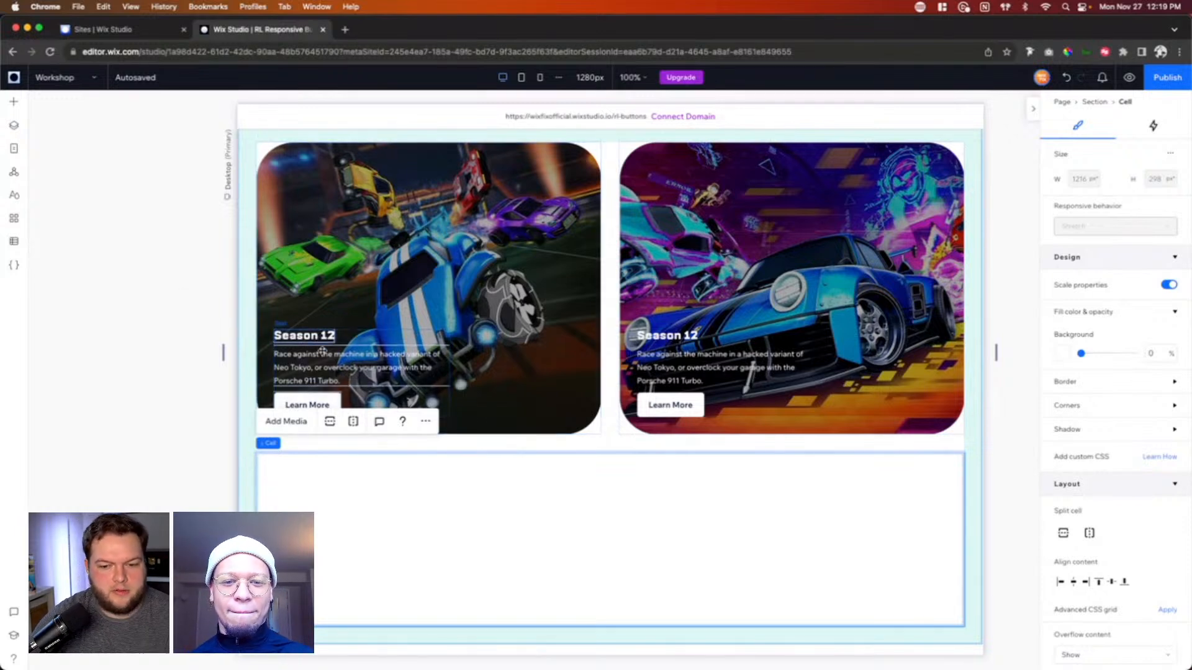
Step: Compare the first card's Learn More button settings at the tablet and desktop breakpoints
{"action": "left_click", "coordinate": [314, 407]}
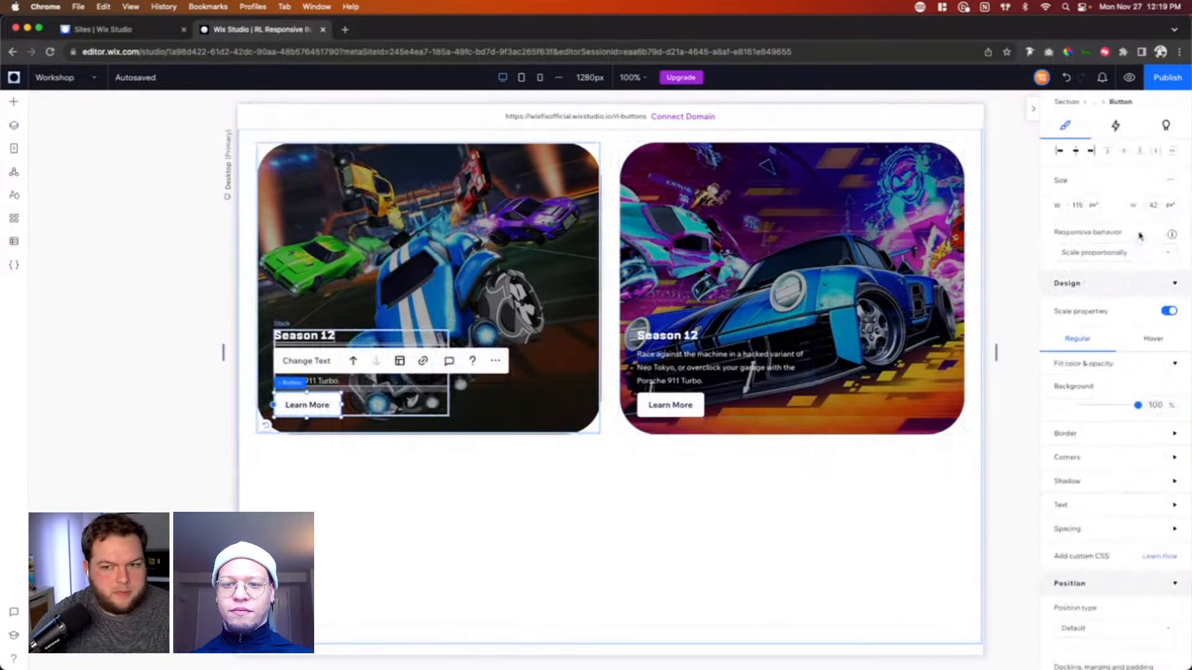
{"action": "left_click", "coordinate": [521, 78]}
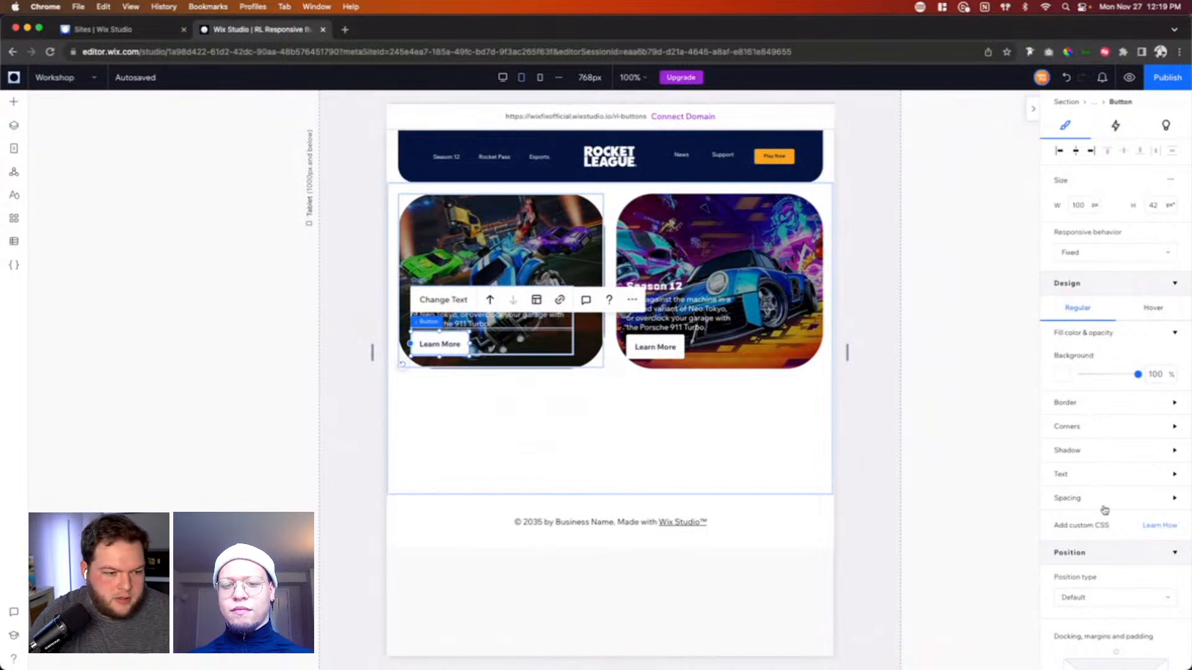
{"action": "left_click", "coordinate": [500, 79]}
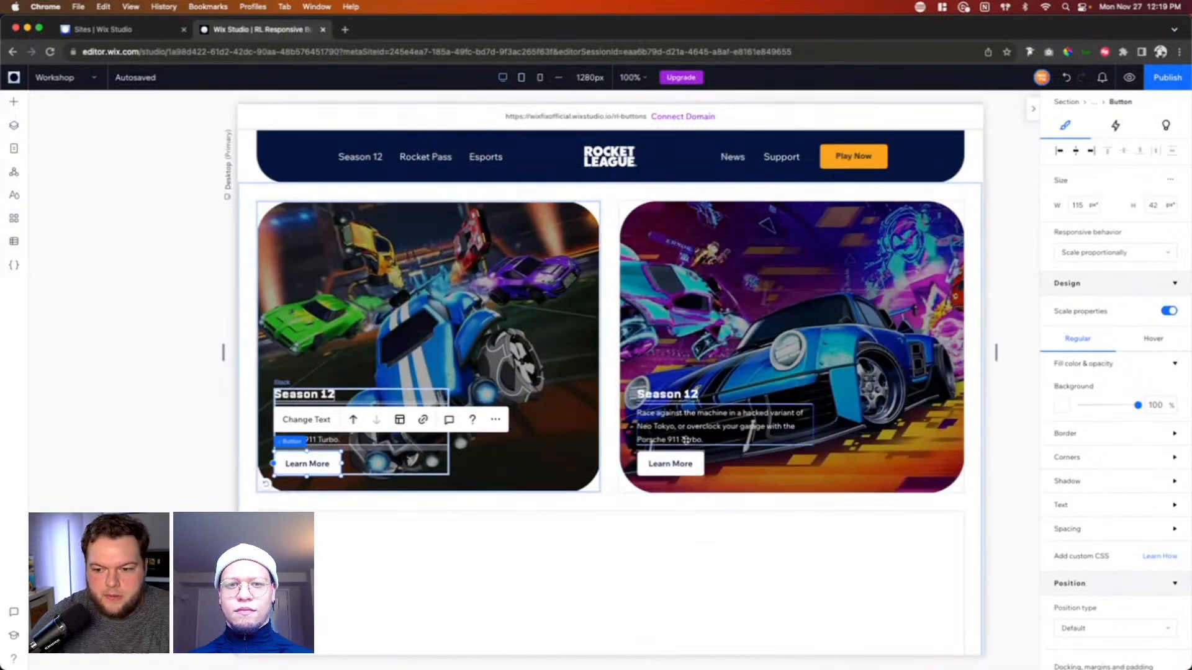
Step: Add a repeater from the quick-add elements to the wide empty cell below the two cards
{"action": "scroll", "coordinate": [687, 439], "scroll_direction": "down", "scroll_amount": 2}
{"action": "left_click", "coordinate": [615, 457]}
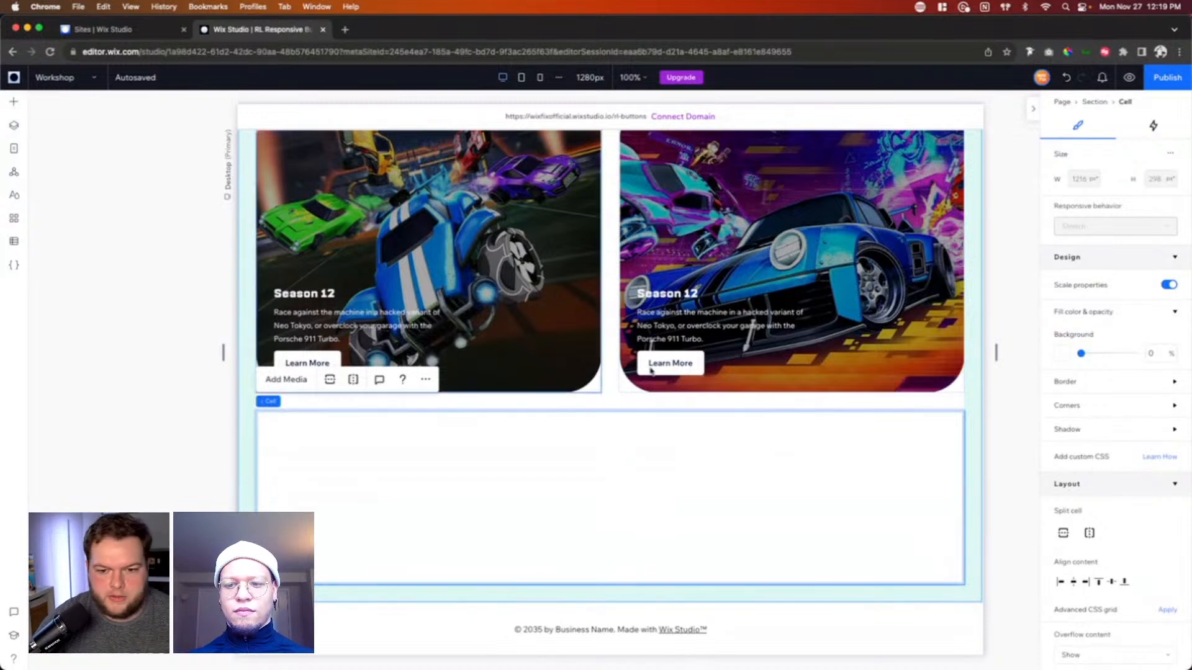
{"action": "left_click", "coordinate": [664, 365]}
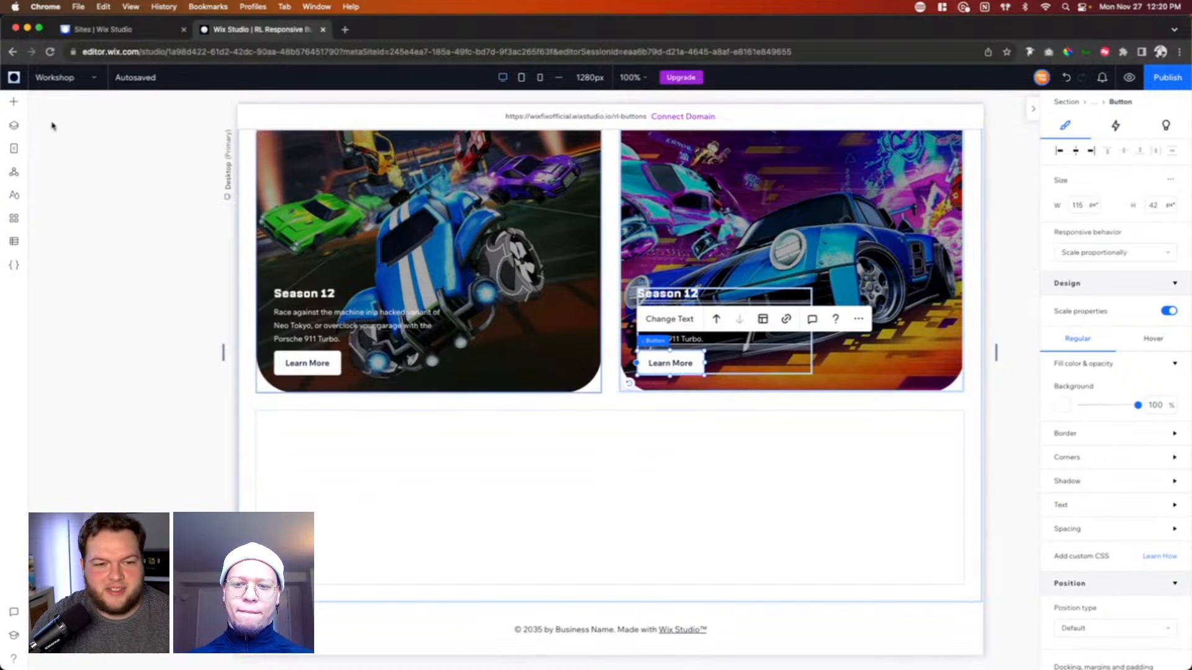
{"action": "left_click", "coordinate": [12, 104]}
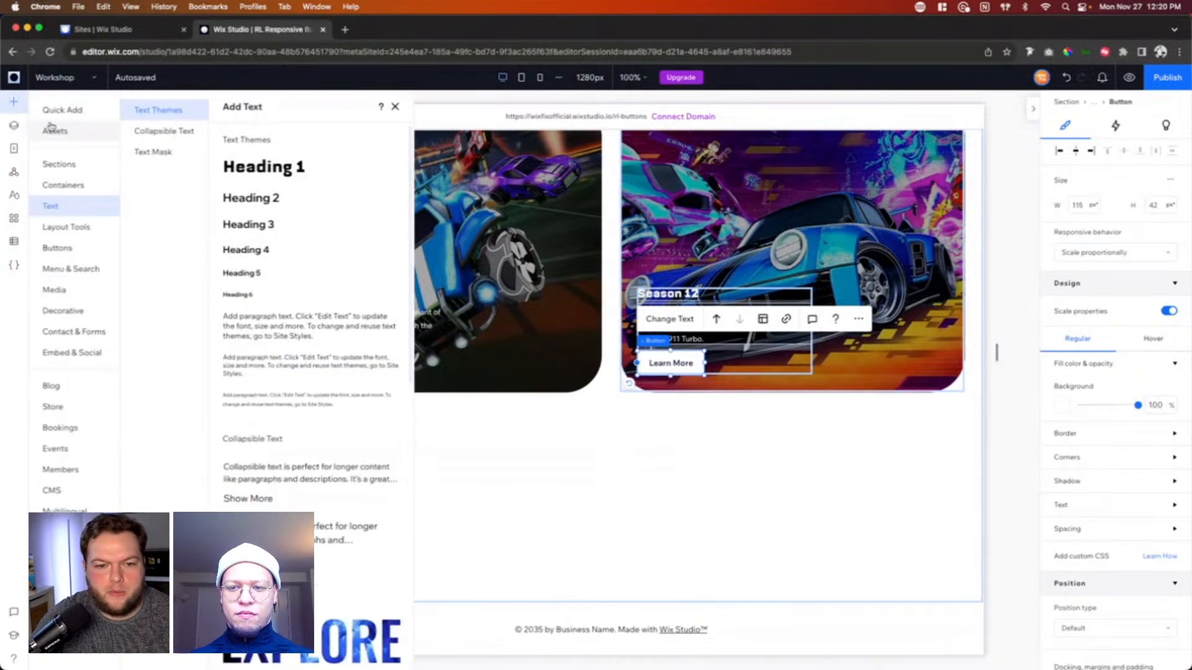
{"action": "left_click", "coordinate": [57, 110]}
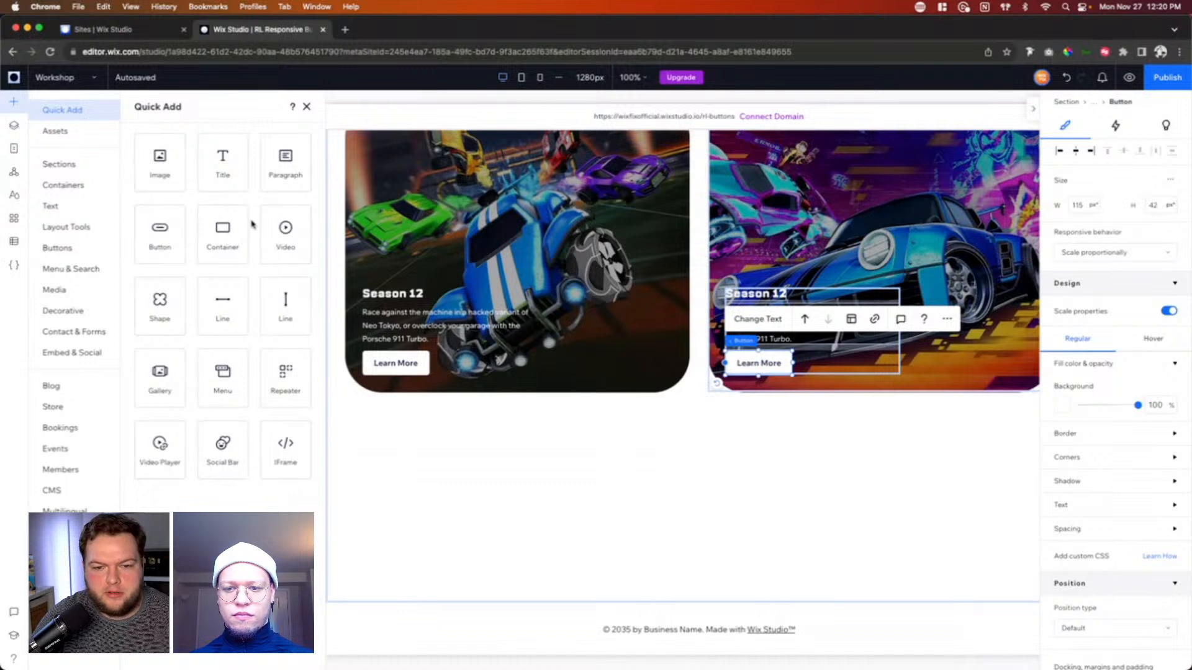
{"action": "left_click_drag", "start_coordinate": [277, 388], "coordinate": [583, 493]}
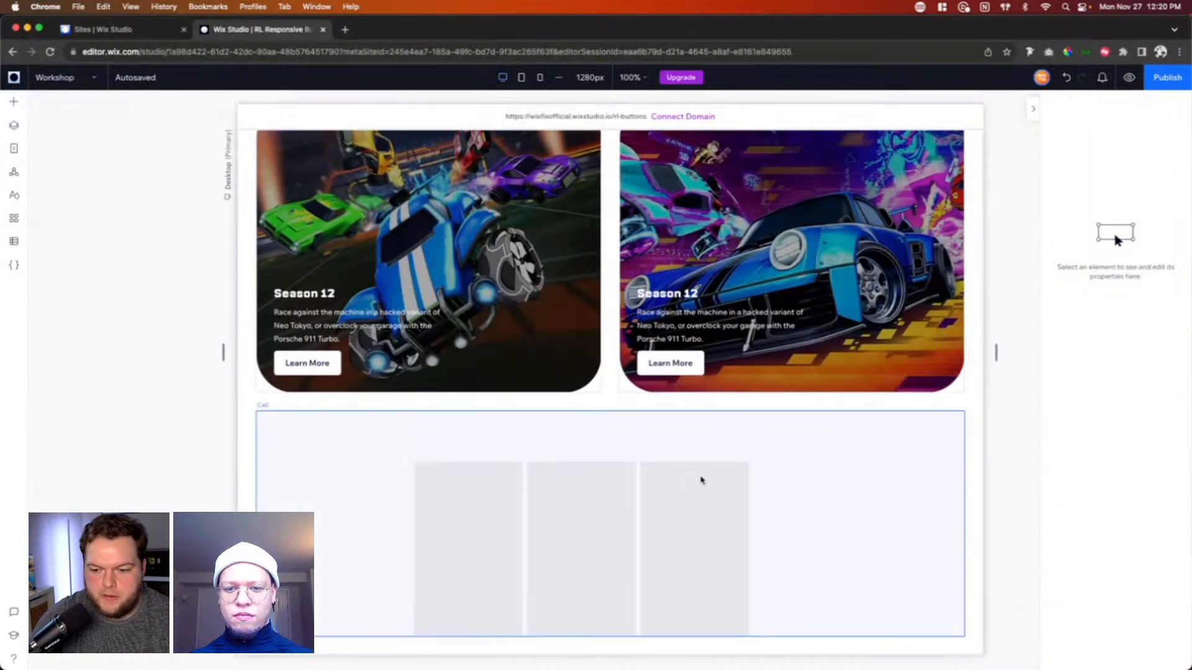
Step: Stretch the repeater to fill its cell and set the horizontal gap between its items to 2.5 vw
{"action": "left_click", "coordinate": [728, 480]}
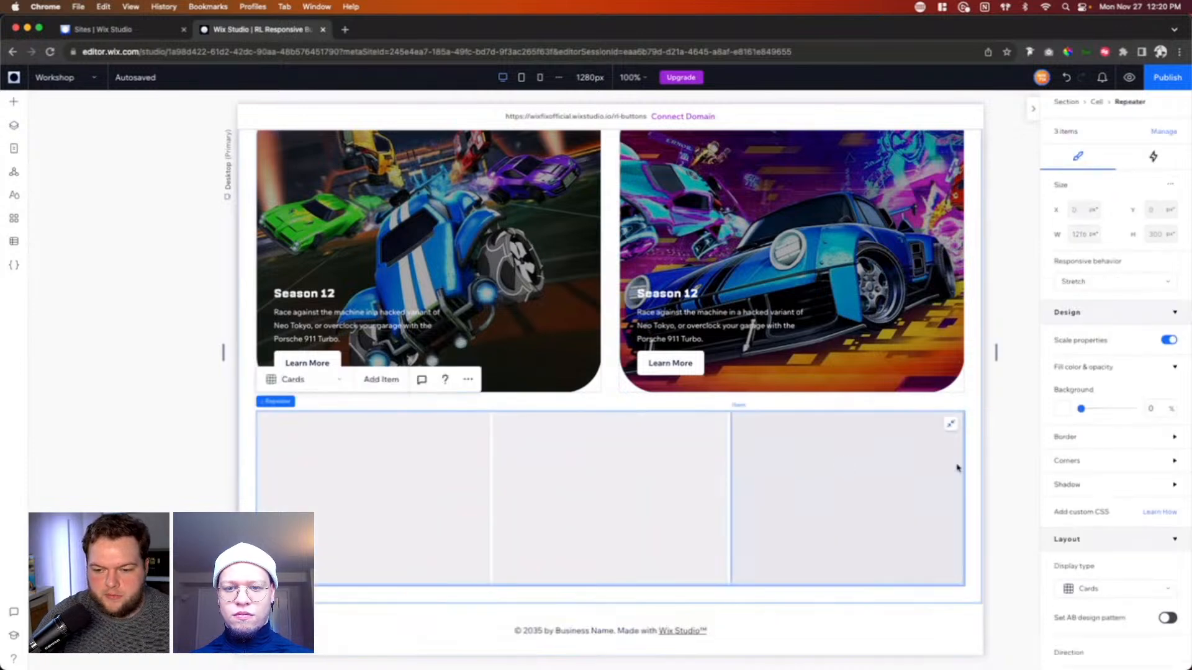
{"action": "scroll", "coordinate": [1120, 519], "scroll_direction": "down", "scroll_amount": 5}
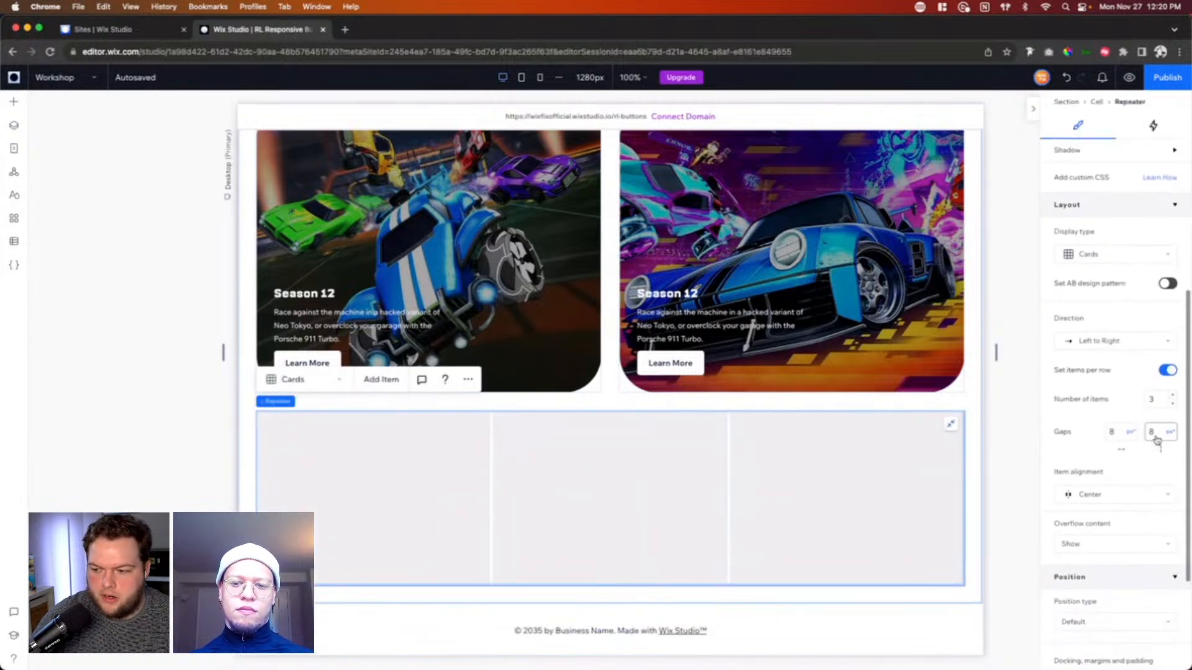
{"action": "left_click", "coordinate": [1120, 433]}
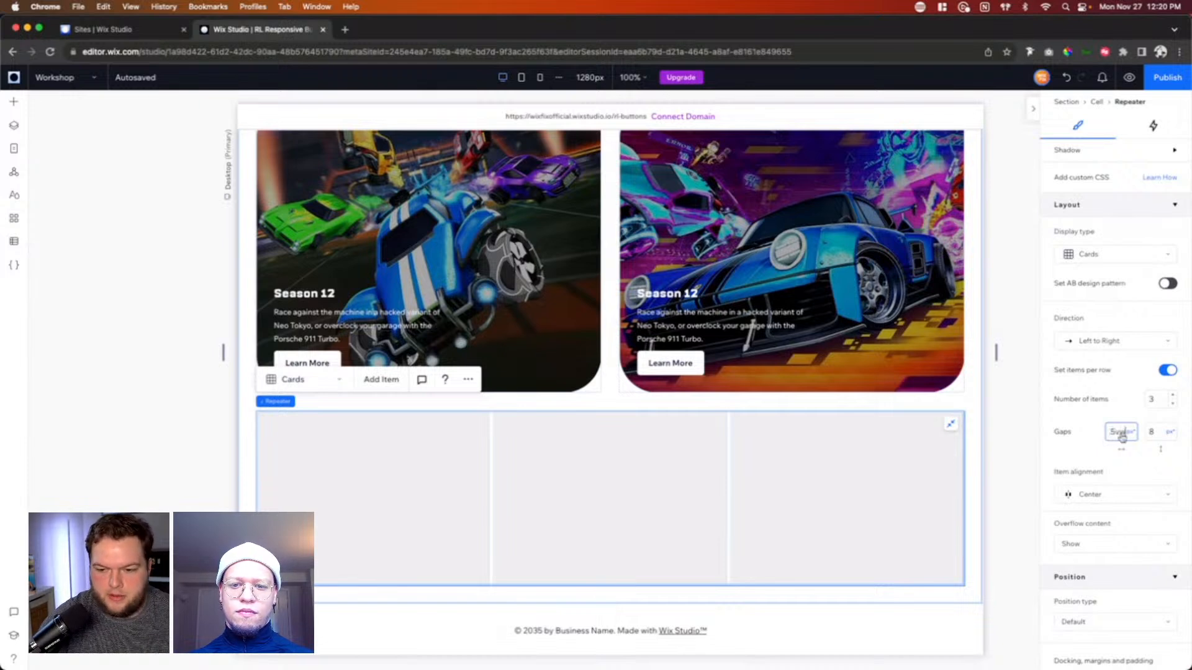
{"action": "key", "text": "Return"}
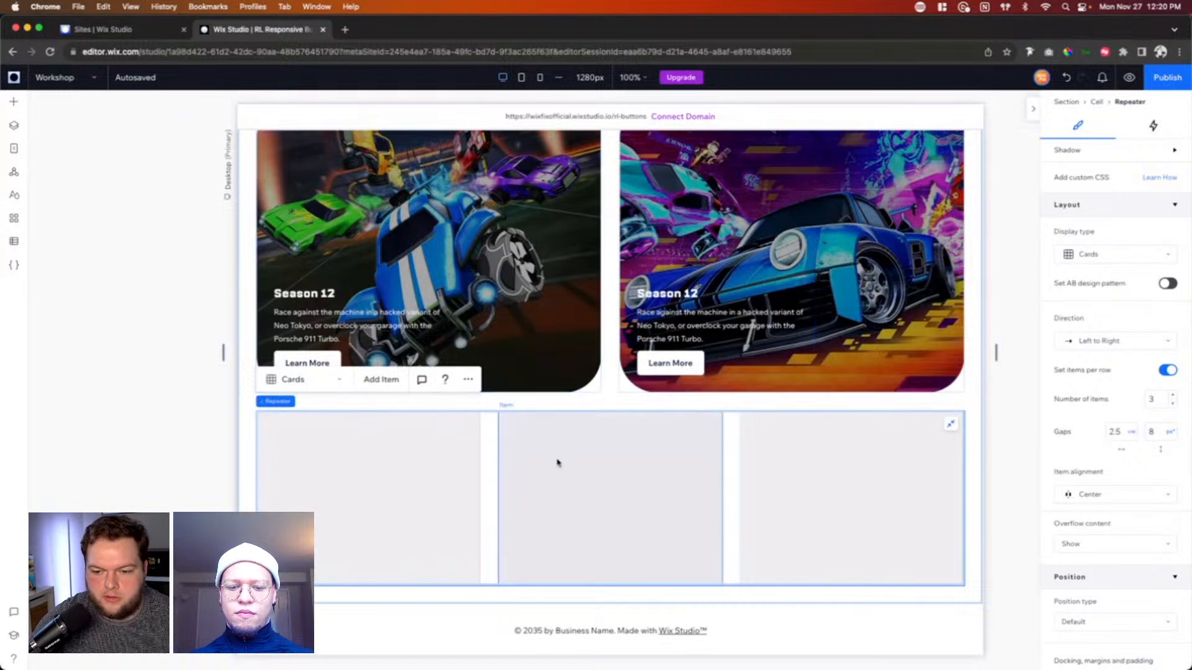
Step: Set the background opacity of the repeater items to 0%
{"action": "scroll", "coordinate": [1023, 388], "scroll_direction": "up", "scroll_amount": 3}
{"action": "scroll", "coordinate": [1043, 384], "scroll_direction": "up", "scroll_amount": 5}
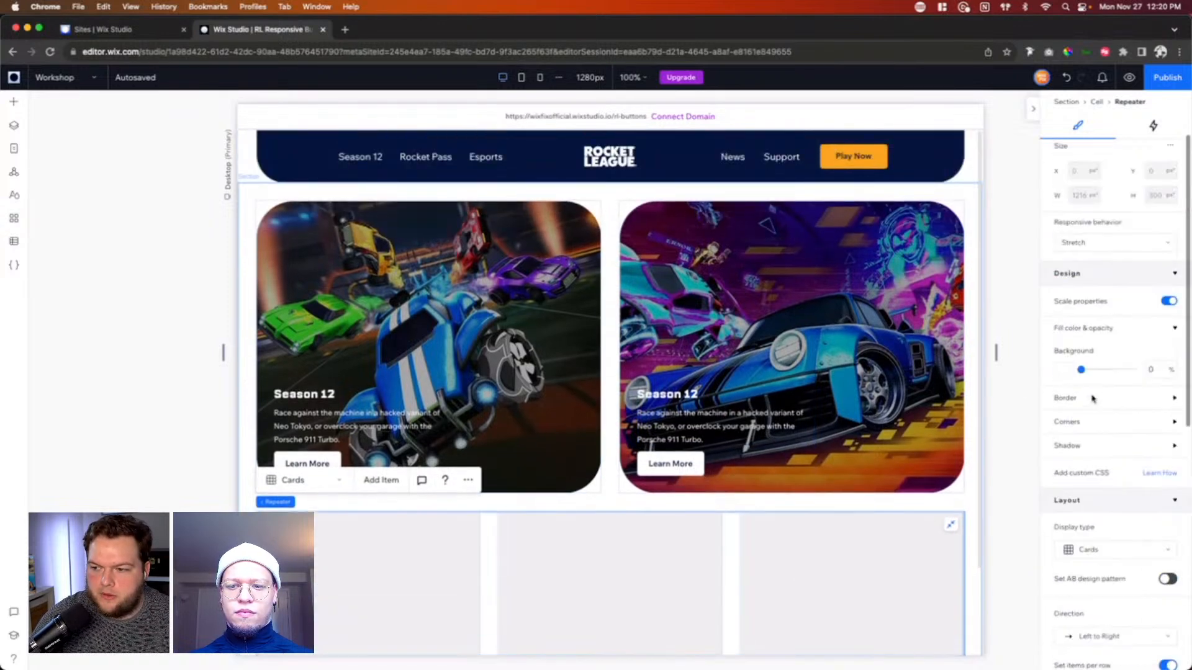
{"action": "left_click", "coordinate": [857, 588]}
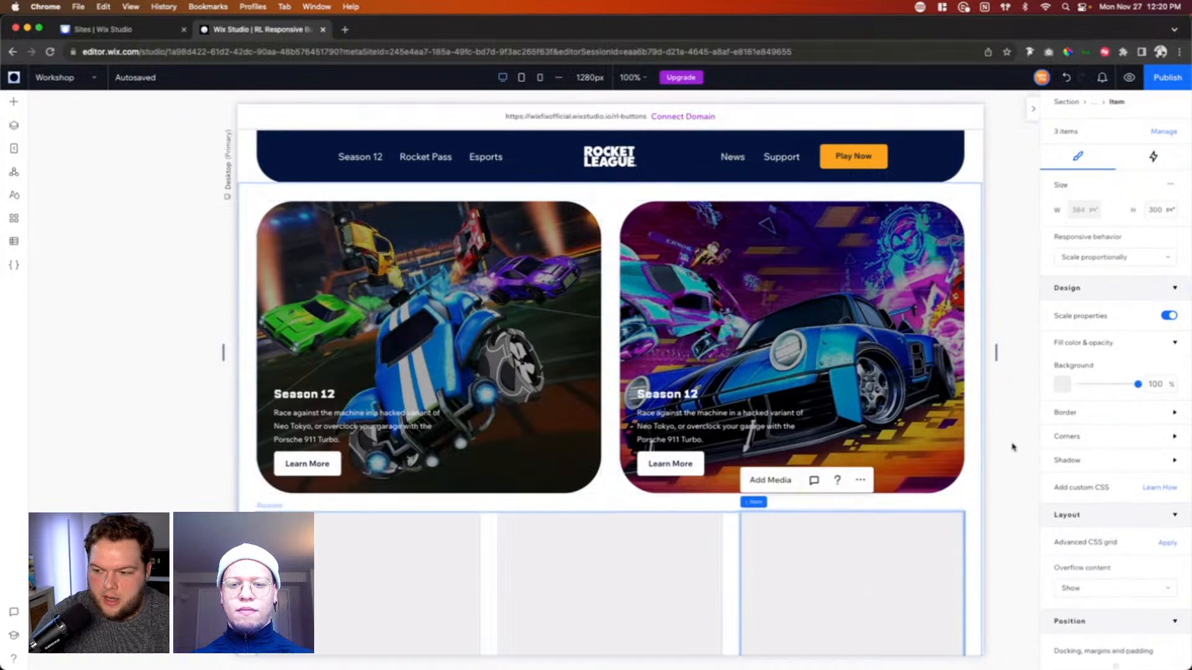
{"action": "double_click", "coordinate": [1153, 384]}
{"action": "type", "text": "0"}
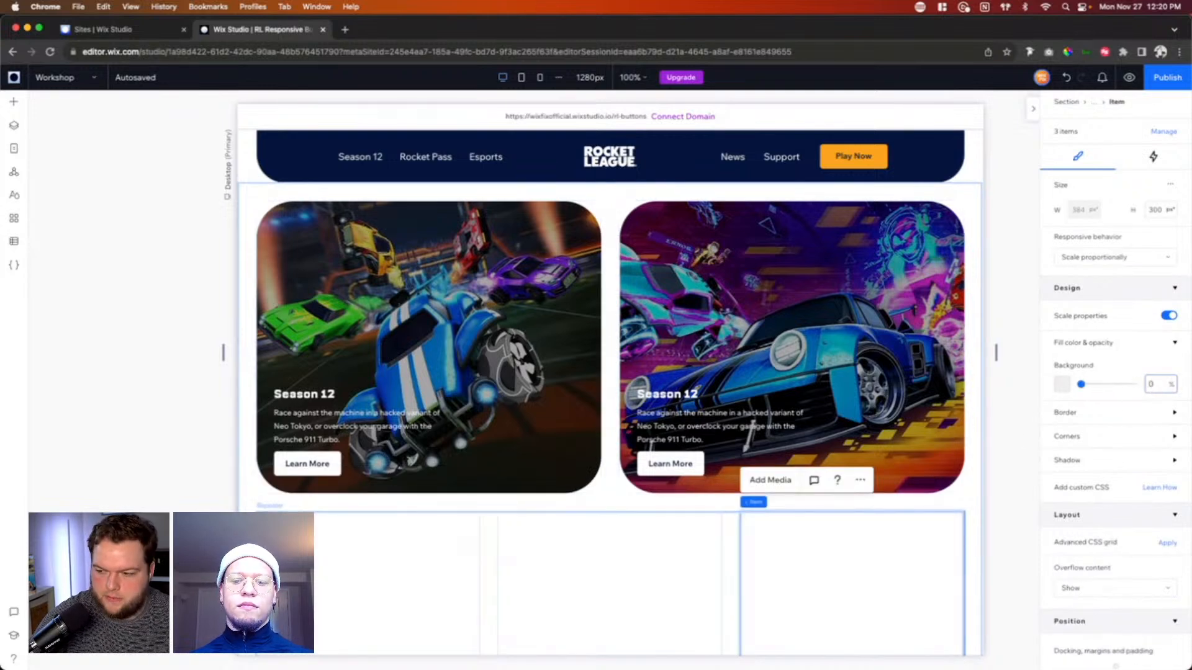
Step: Add a container inside the middle repeater item and stretch it to fill the item
{"action": "scroll", "coordinate": [495, 345], "scroll_direction": "down", "scroll_amount": 3}
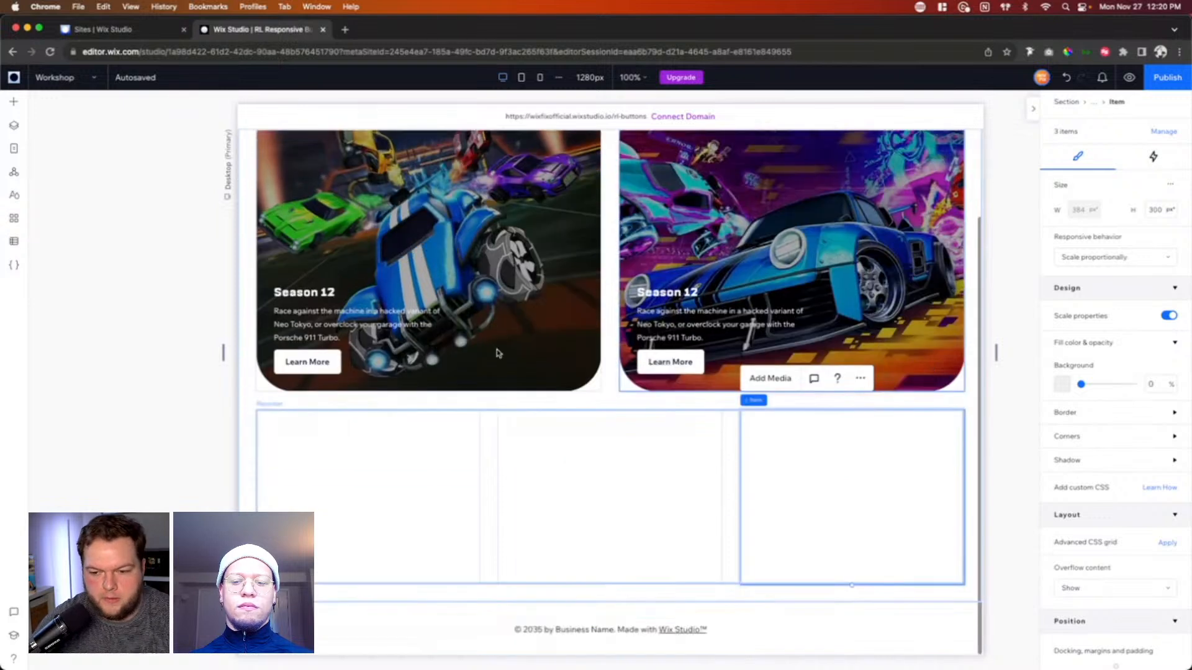
{"action": "left_click", "coordinate": [14, 102]}
{"action": "left_click_drag", "start_coordinate": [220, 241], "coordinate": [606, 495]}
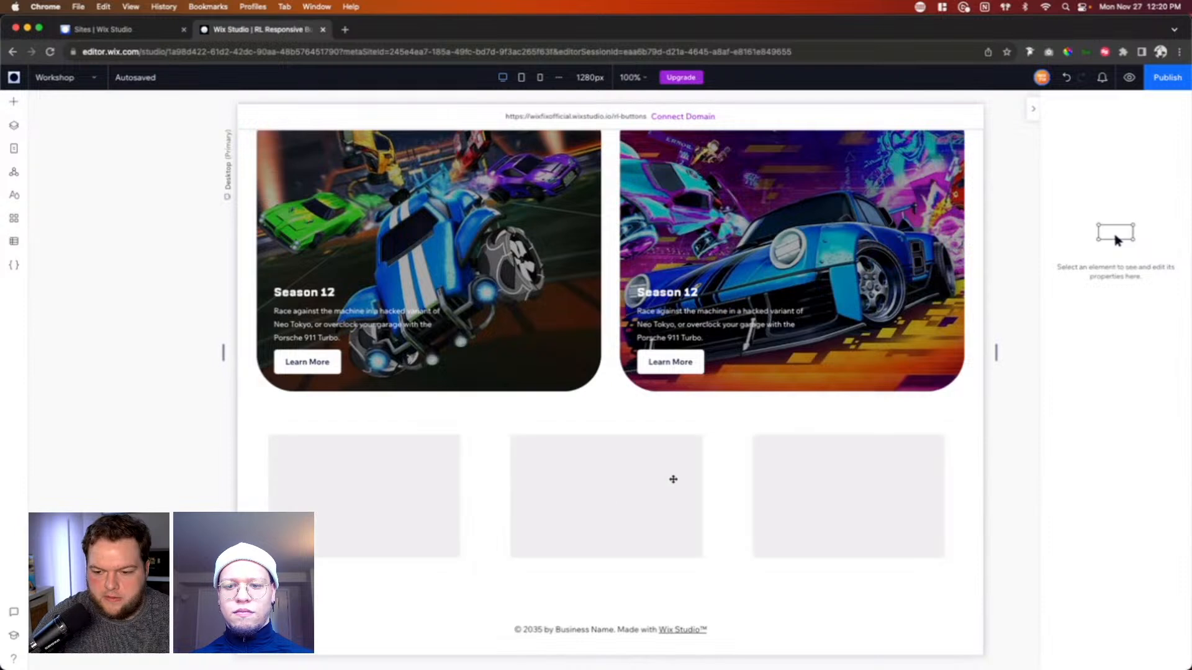
{"action": "left_click", "coordinate": [673, 454]}
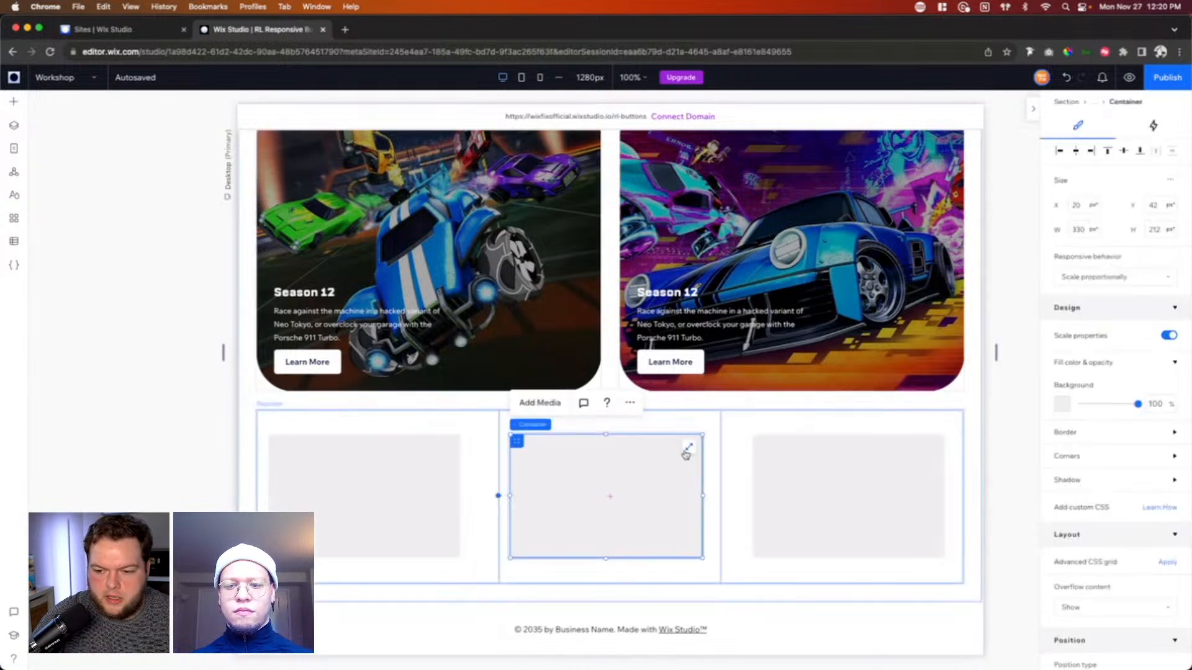
{"action": "left_click", "coordinate": [684, 452]}
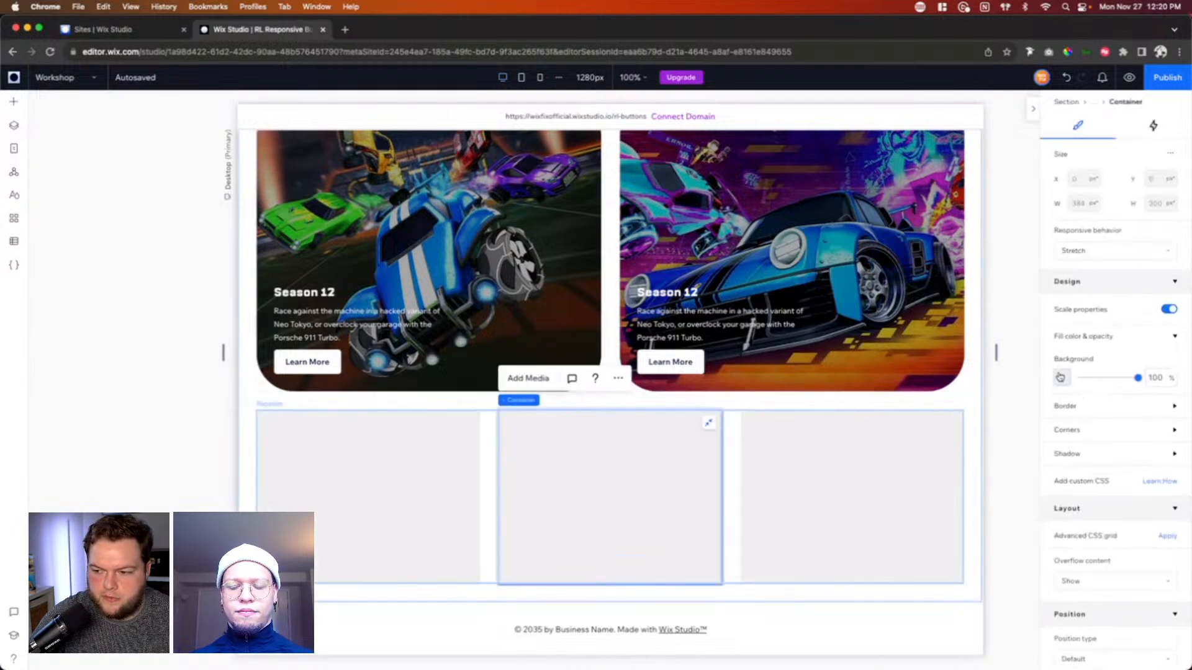
Step: Fill the repeater's containers with the darkest navy theme color and round all corners to a 48 px radius
{"action": "left_click", "coordinate": [1061, 377]}
{"action": "left_click", "coordinate": [1167, 458]}
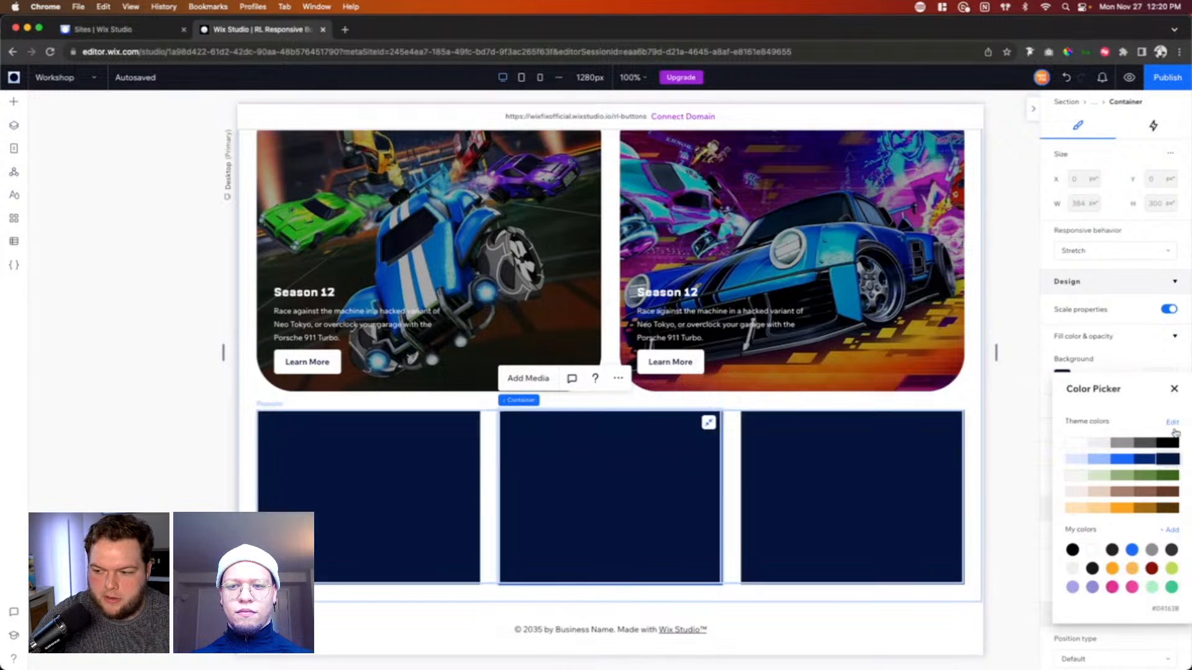
{"action": "left_click", "coordinate": [1173, 388]}
{"action": "left_click", "coordinate": [1096, 430]}
{"action": "left_click", "coordinate": [1062, 469]}
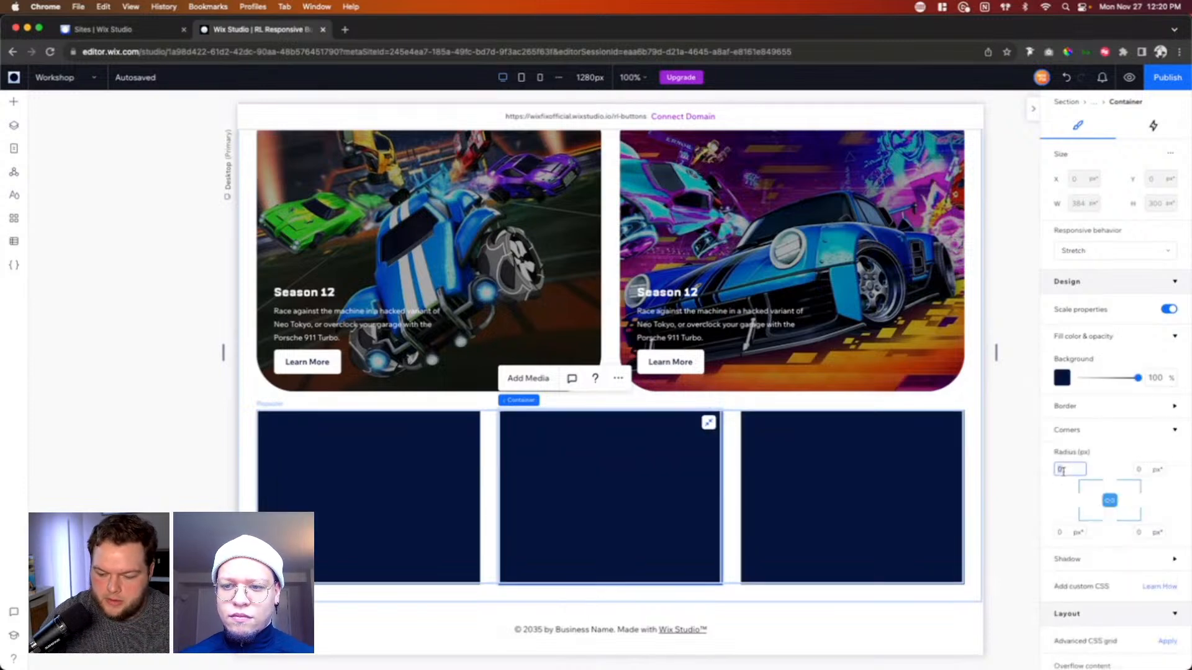
{"action": "type", "text": "48"}
{"action": "key", "text": "Return"}
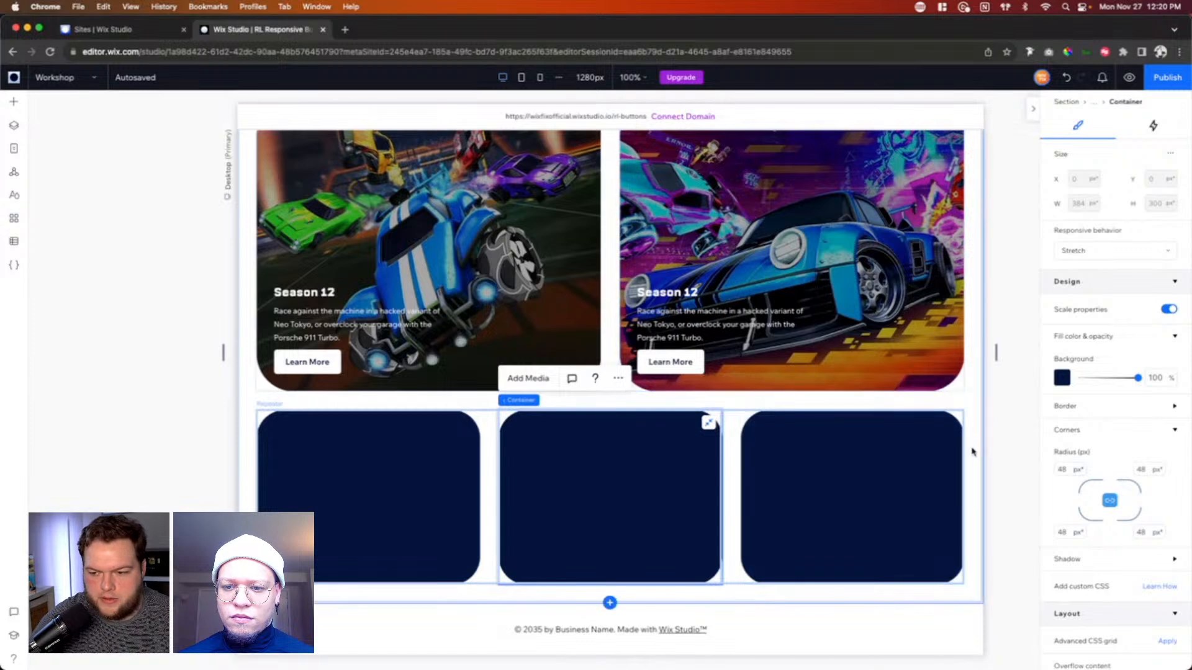
Step: Add a title text element to the centre of the middle repeater container and select it
{"action": "left_click", "coordinate": [15, 103]}
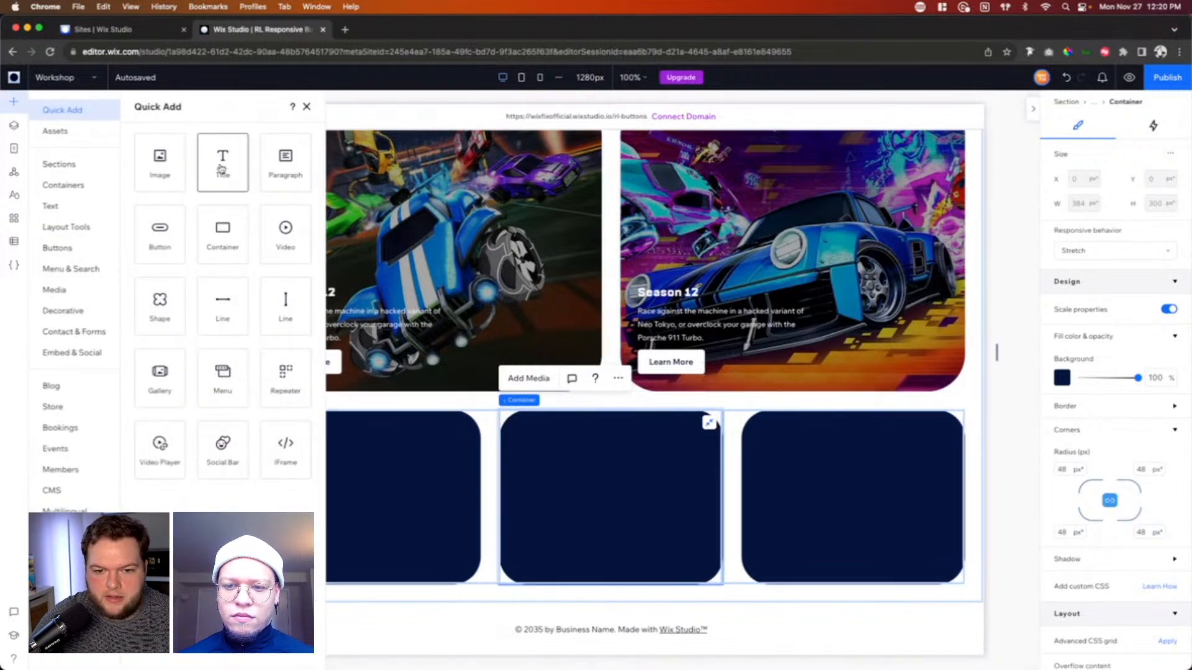
{"action": "left_click_drag", "start_coordinate": [221, 167], "coordinate": [595, 499]}
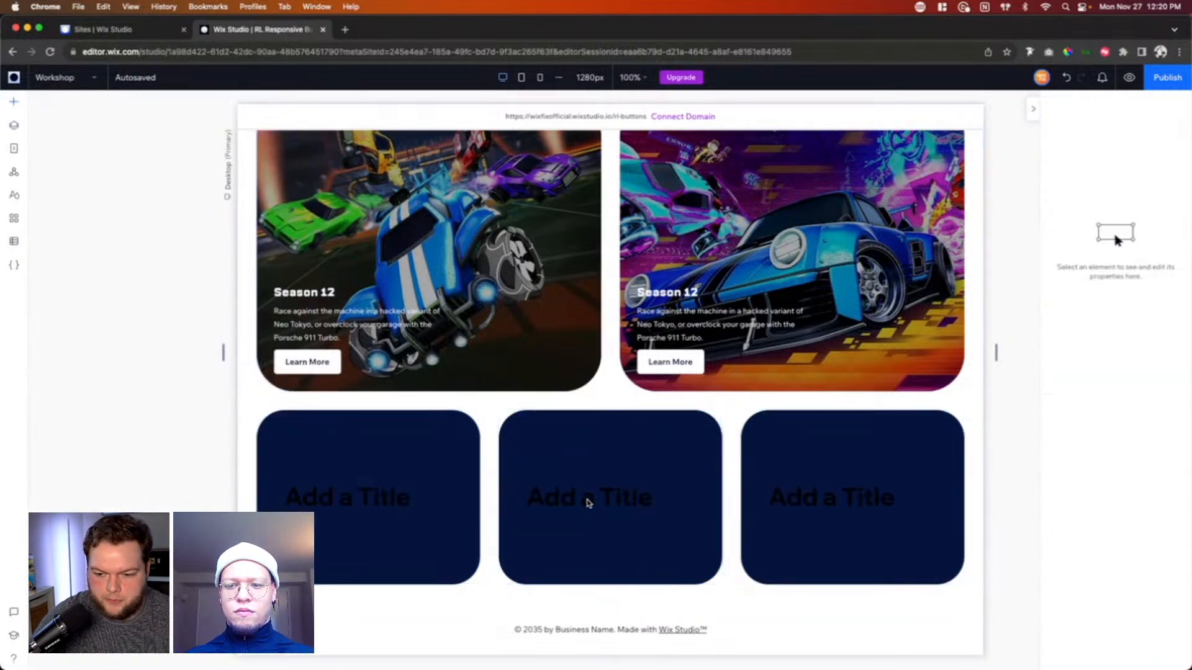
{"action": "left_click", "coordinate": [588, 500]}
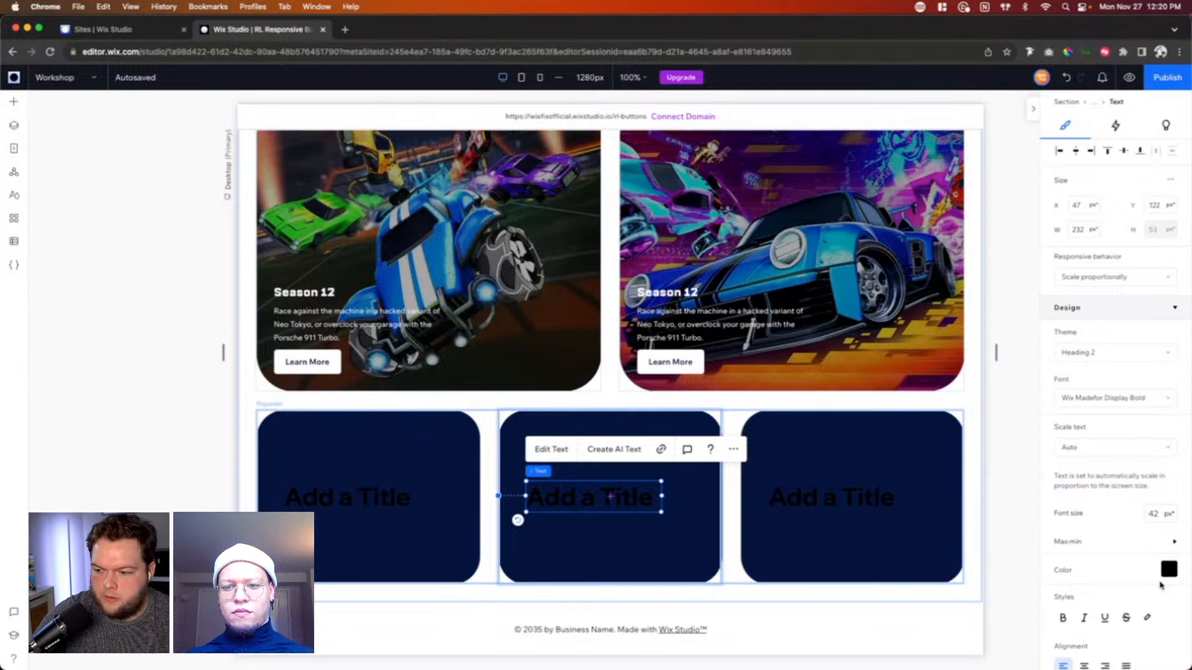
Step: Set the new title's text color to white
{"action": "left_click", "coordinate": [1168, 569]}
{"action": "left_click", "coordinate": [1076, 489]}
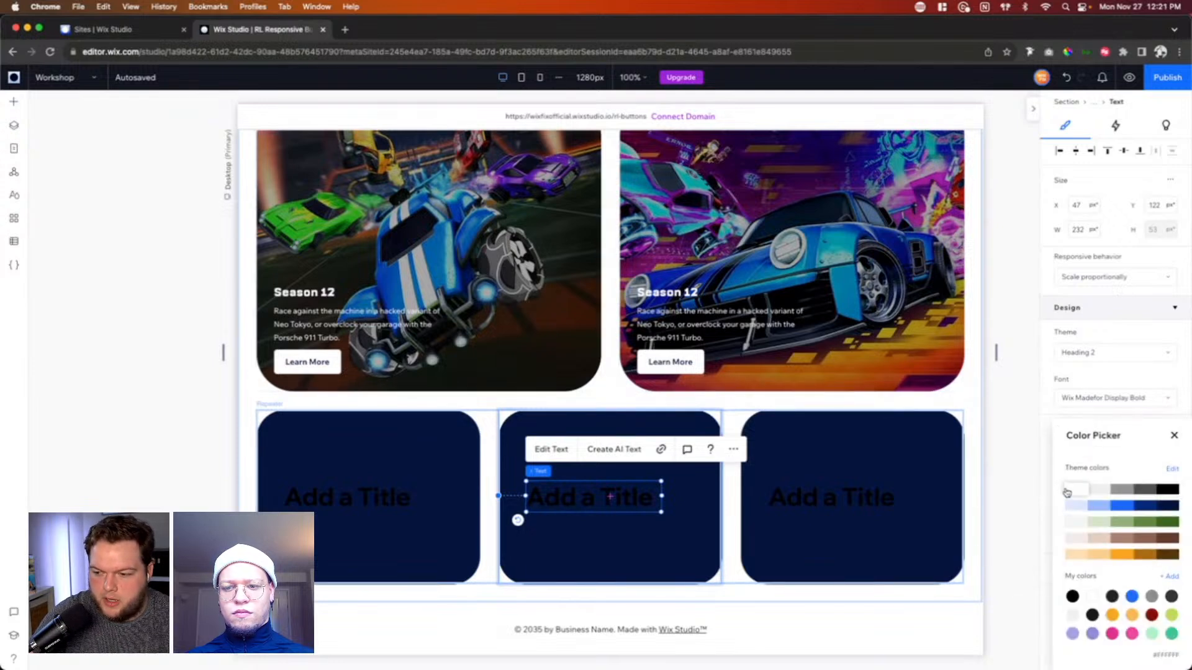
{"action": "left_click", "coordinate": [1174, 437]}
Step: Apply the Heading 1 theme to the repeater title, with a 42 px font size and white text
{"action": "left_click", "coordinate": [1083, 353]}
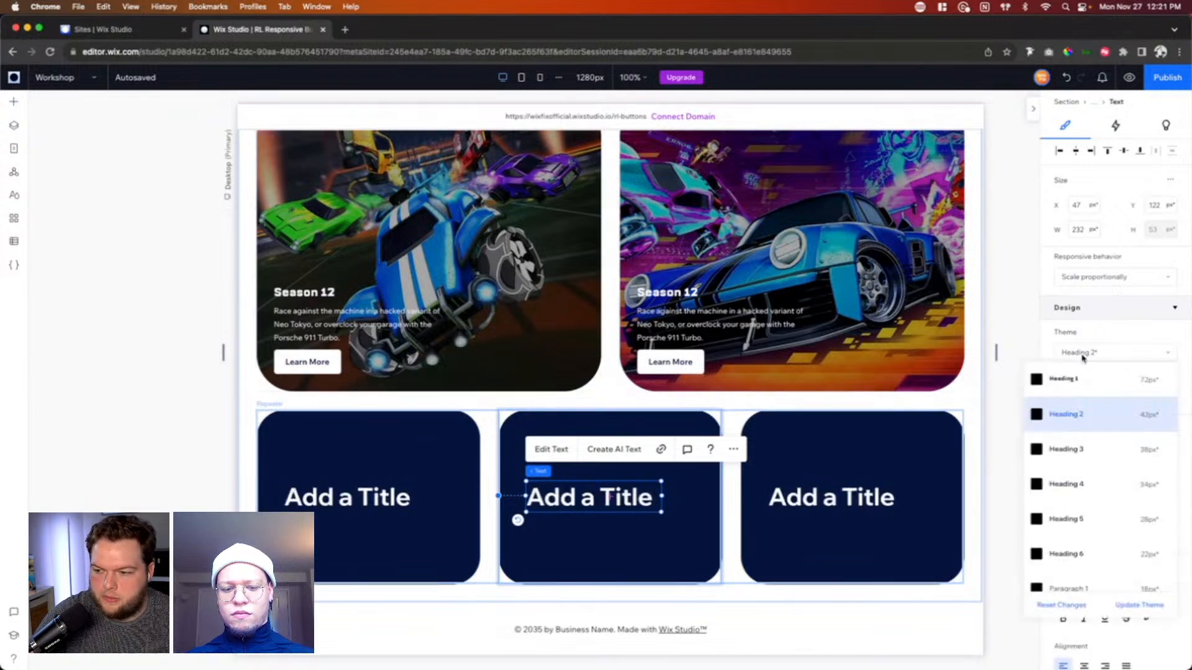
{"action": "left_click", "coordinate": [1097, 391]}
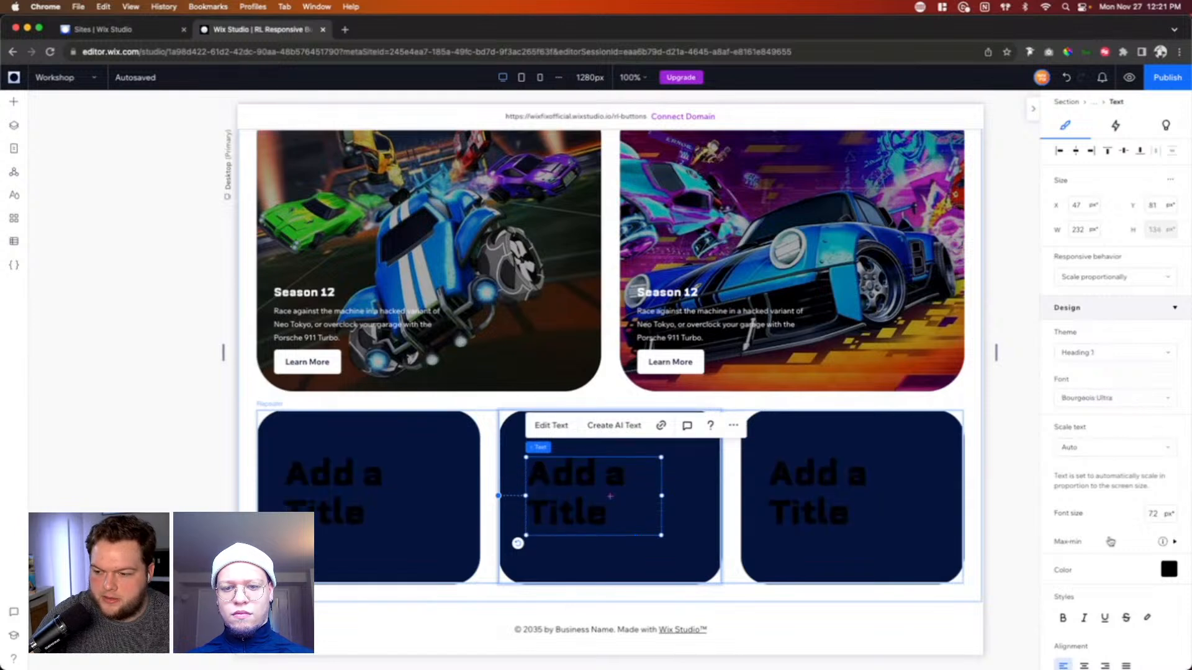
{"action": "left_click", "coordinate": [1156, 515]}
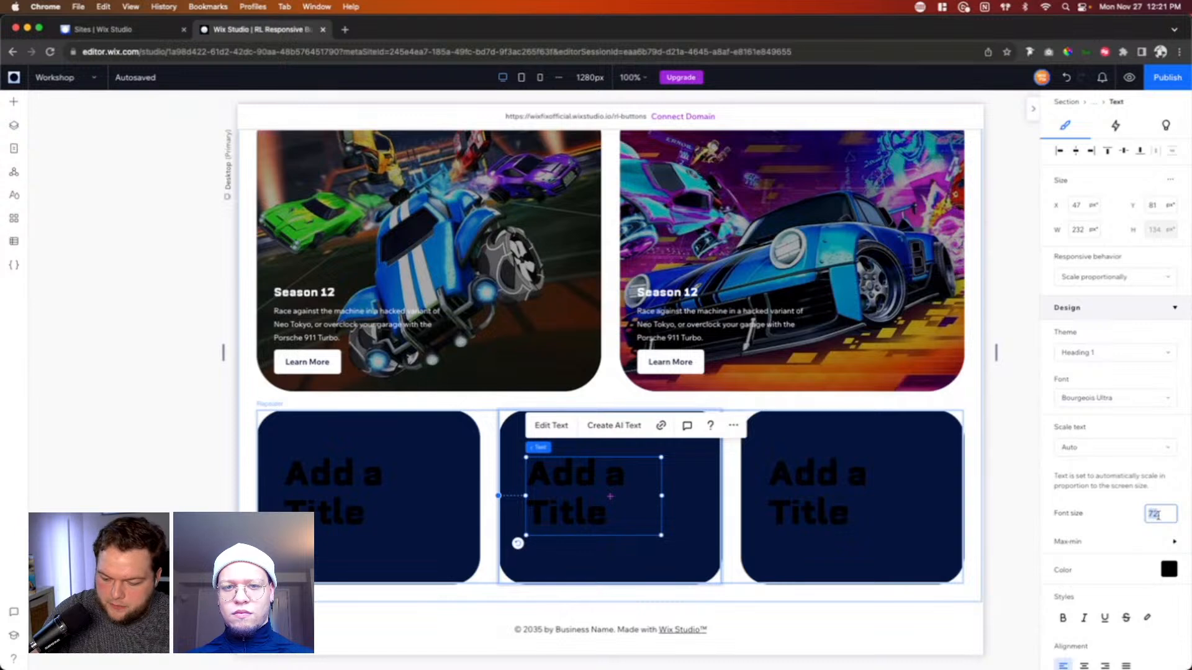
{"action": "type", "text": "42"}
{"action": "key", "text": "Return"}
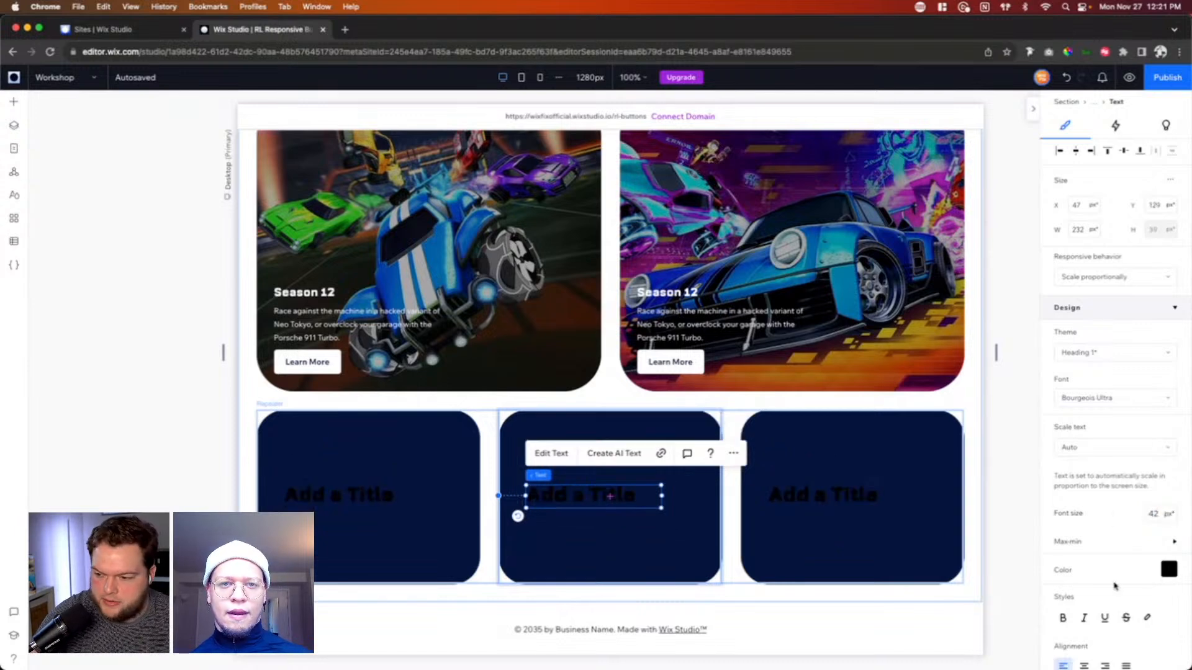
{"action": "left_click", "coordinate": [1169, 571]}
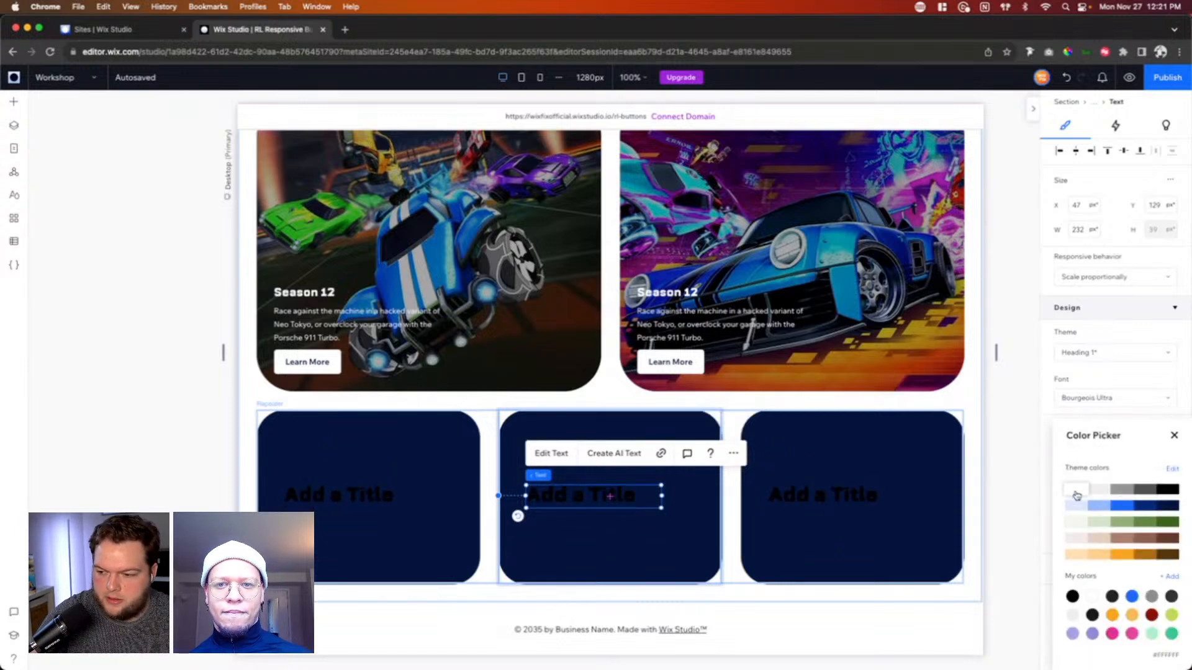
{"action": "left_click", "coordinate": [1076, 496]}
{"action": "left_click", "coordinate": [1177, 436]}
Step: Set the repeater title's responsive behavior to Hug and align it to the center of its container
{"action": "left_click", "coordinate": [1089, 277]}
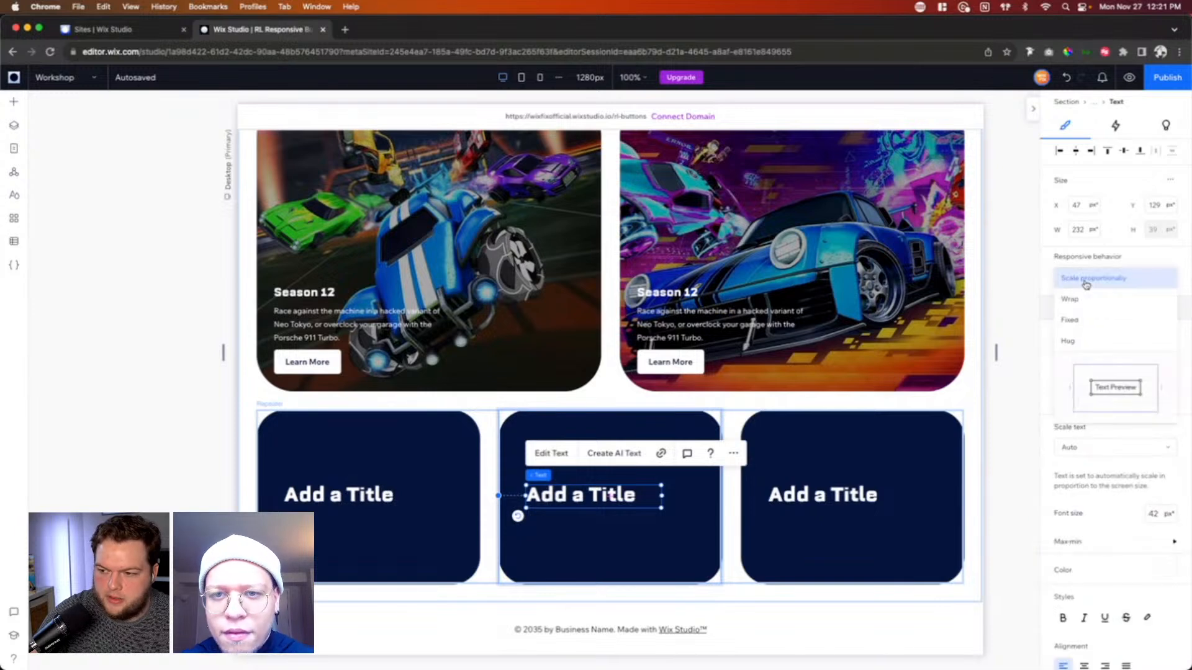
{"action": "left_click", "coordinate": [1085, 339]}
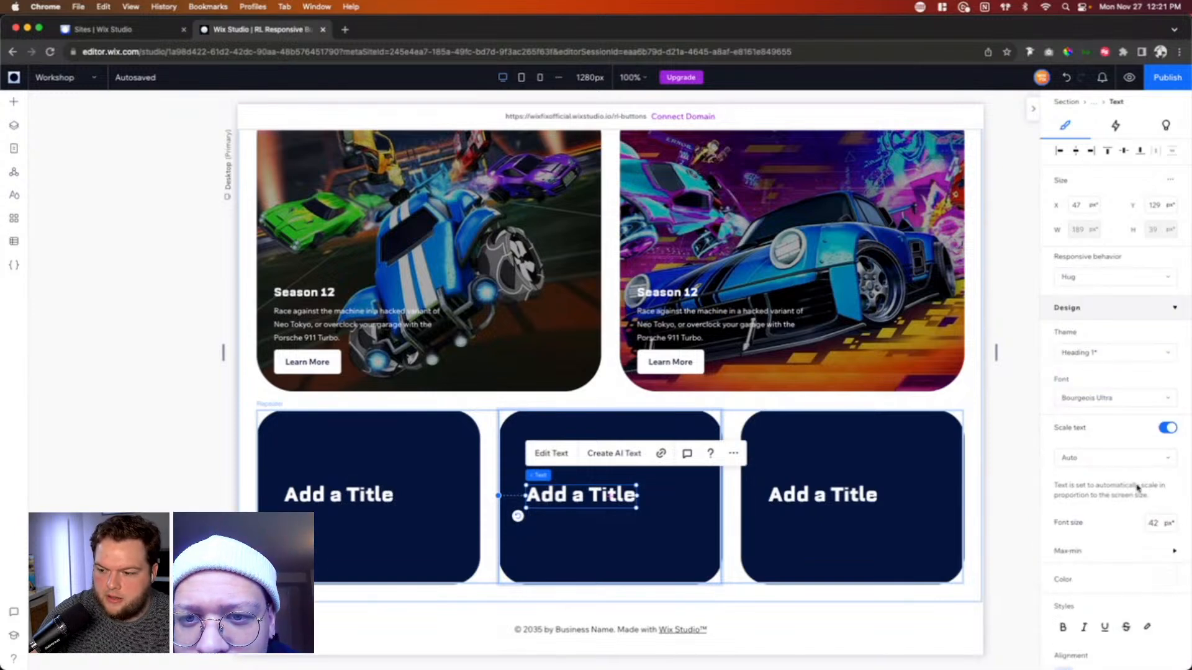
{"action": "scroll", "coordinate": [1138, 489], "scroll_direction": "down", "scroll_amount": 8}
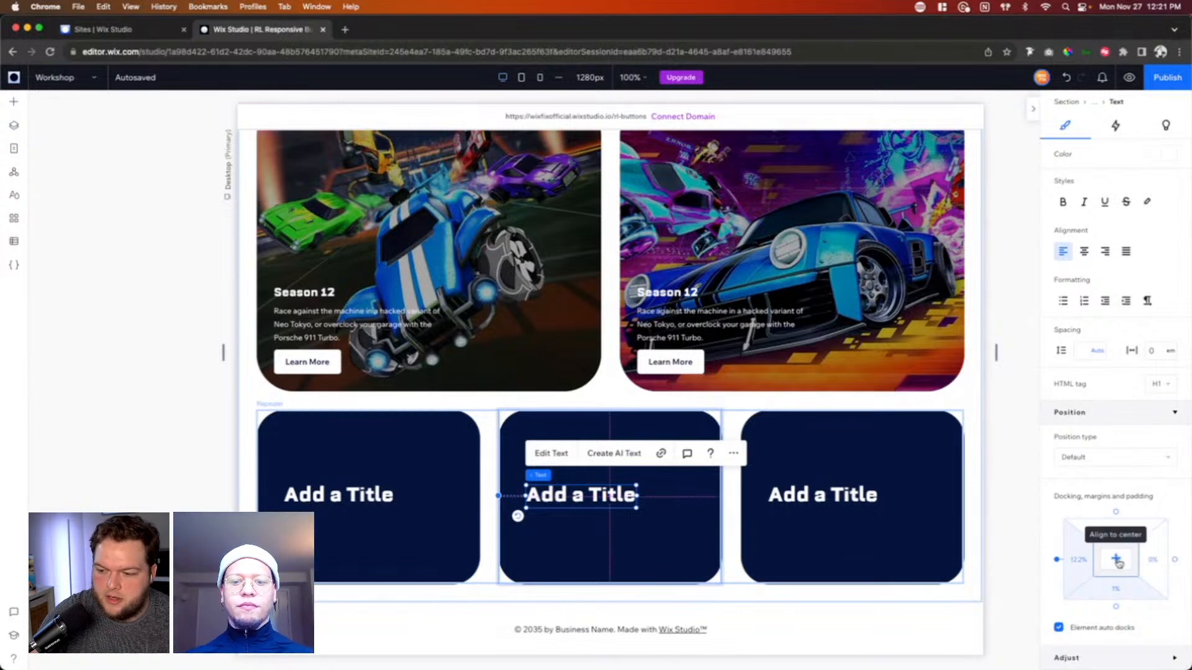
{"action": "left_click", "coordinate": [1116, 560]}
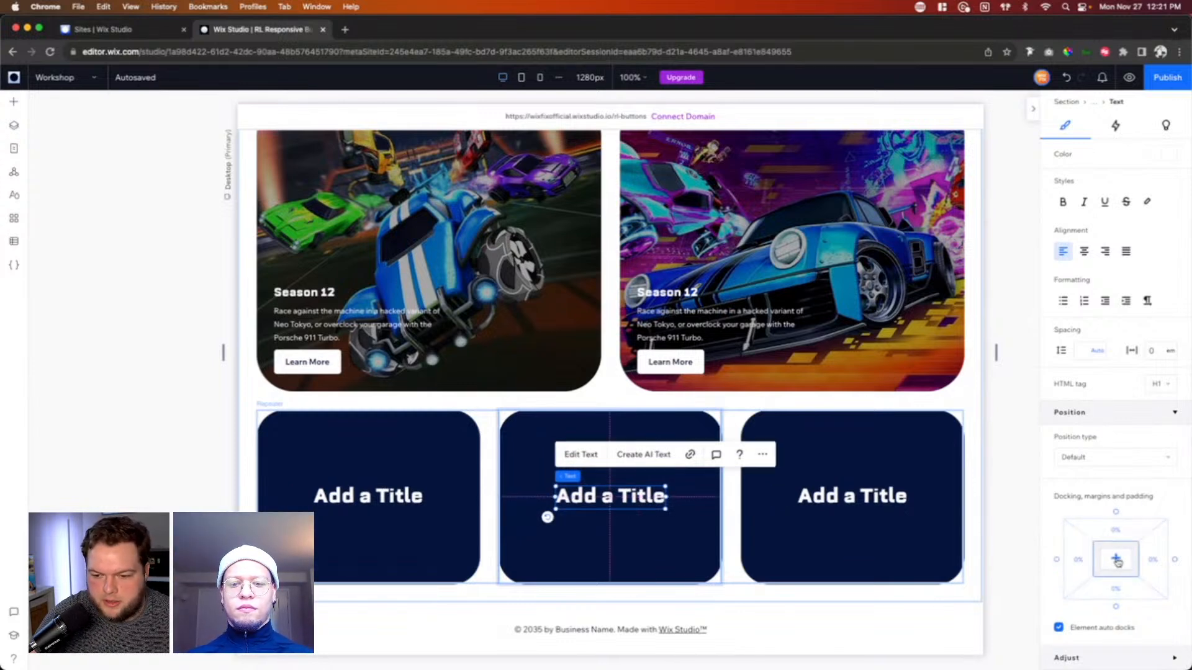
Step: Change the first repeater card's title to "Rocket Pass"
{"action": "left_click", "coordinate": [357, 495]}
{"action": "double_click", "coordinate": [356, 494]}
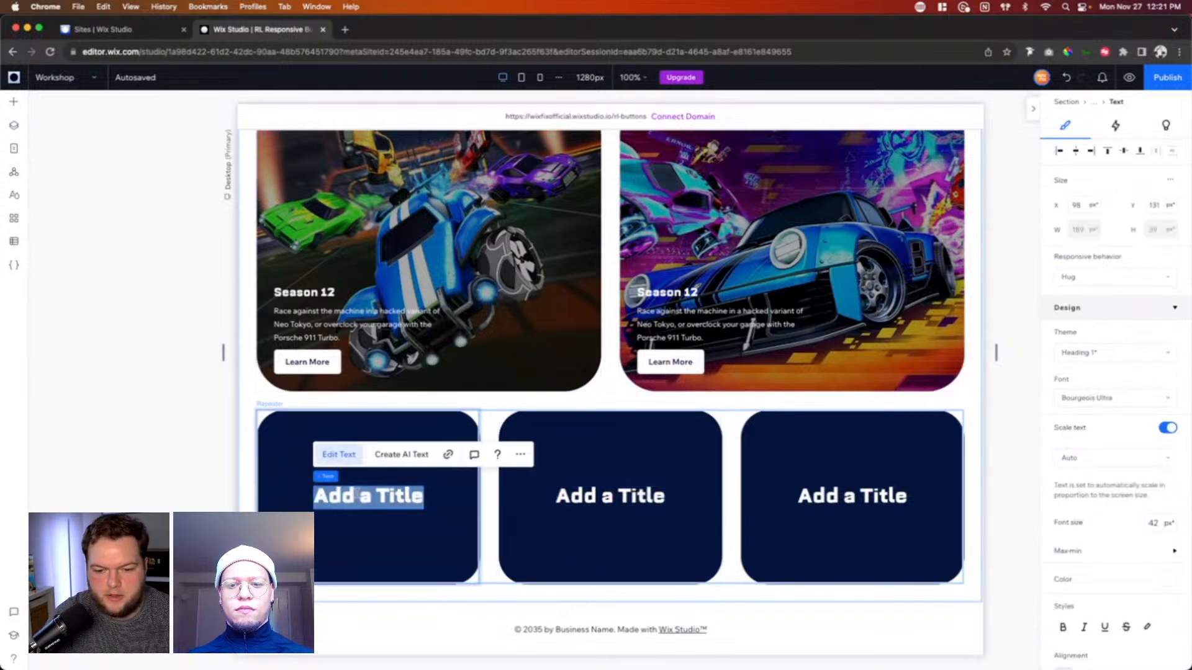
{"action": "type", "text": "Rocket Pass"}
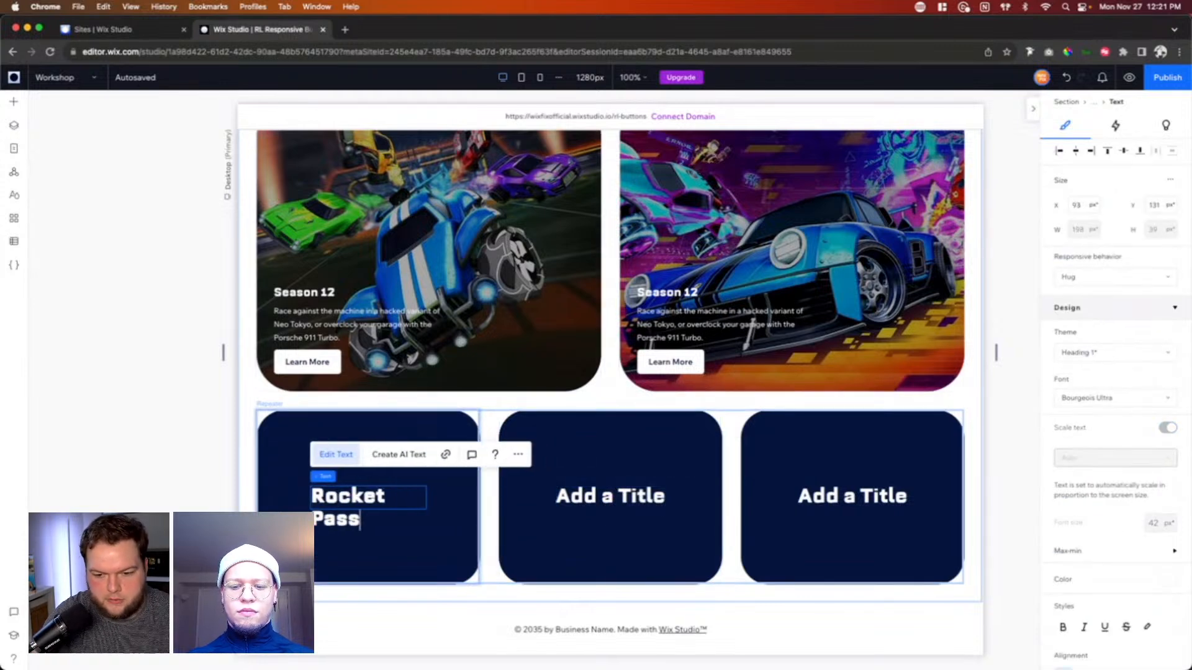
Step: Check the card titles on the Home page and change the Workshop page's middle repeater title to "Esports"
{"action": "double_click", "coordinate": [607, 496]}
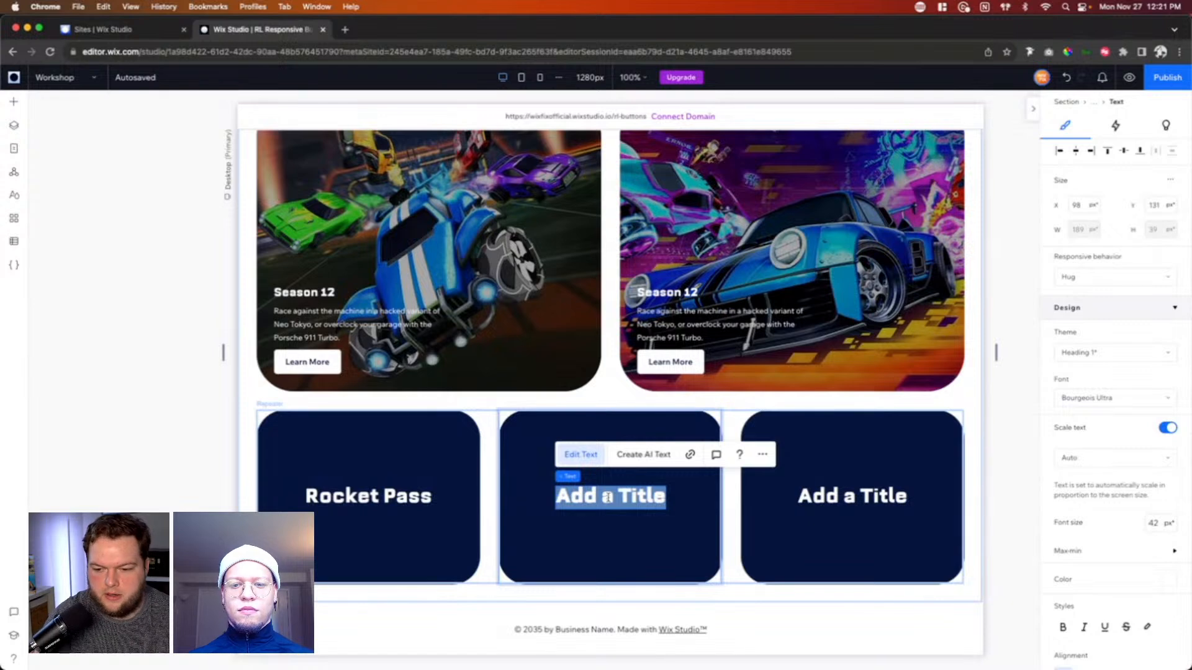
{"action": "left_click", "coordinate": [53, 83]}
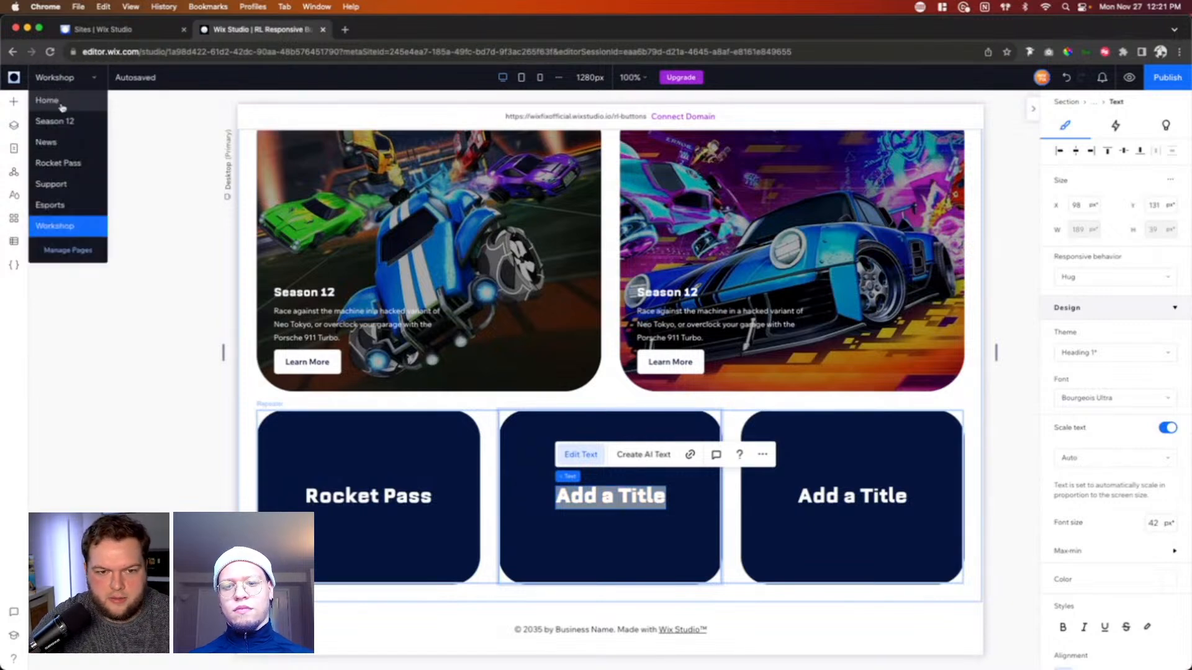
{"action": "left_click", "coordinate": [61, 105]}
{"action": "left_click", "coordinate": [70, 78]}
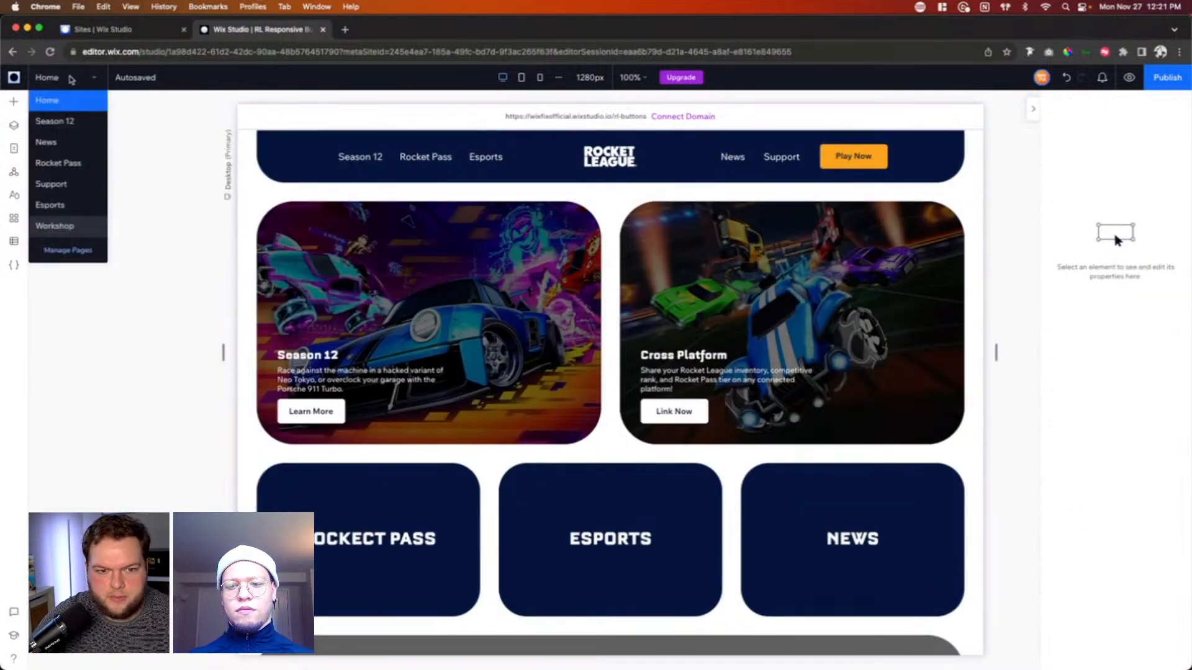
{"action": "left_click", "coordinate": [64, 225]}
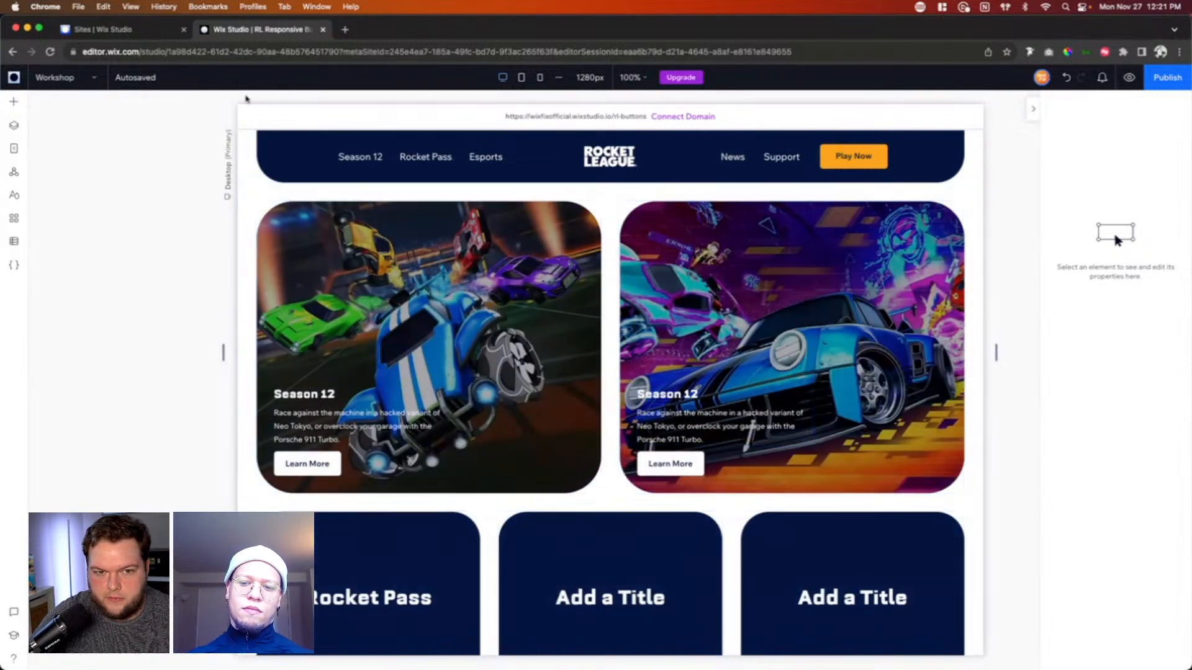
{"action": "scroll", "coordinate": [559, 496], "scroll_direction": "down", "scroll_amount": 3}
{"action": "left_click", "coordinate": [594, 493]}
{"action": "double_click", "coordinate": [595, 492]}
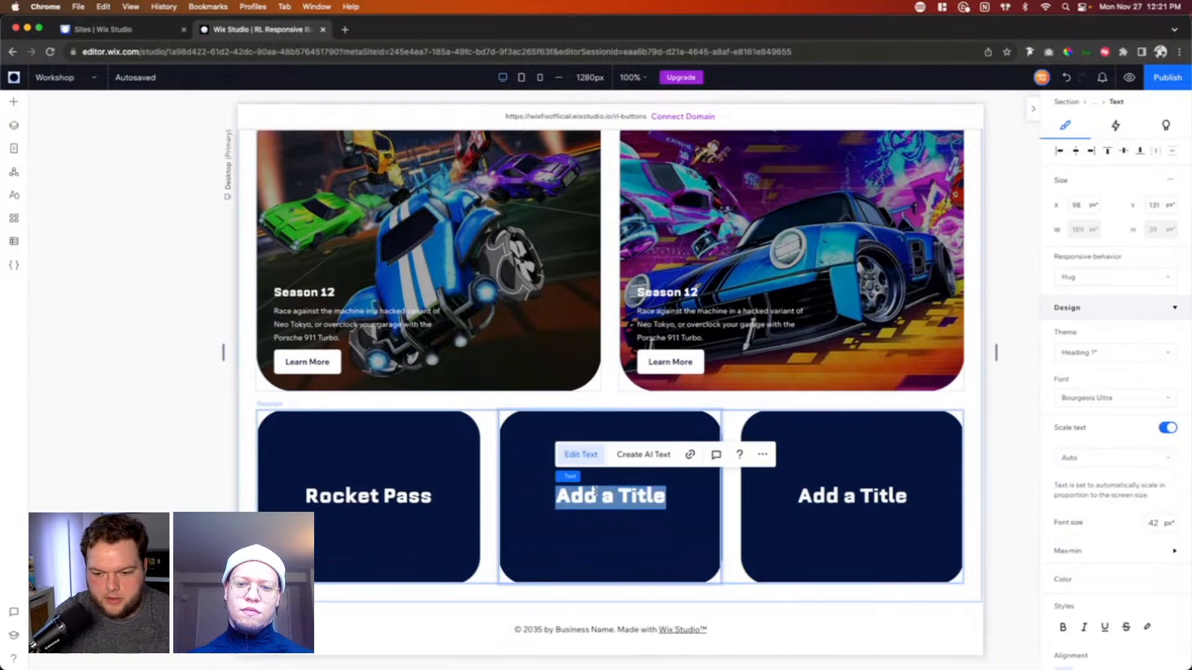
{"action": "type", "text": "Esports"}
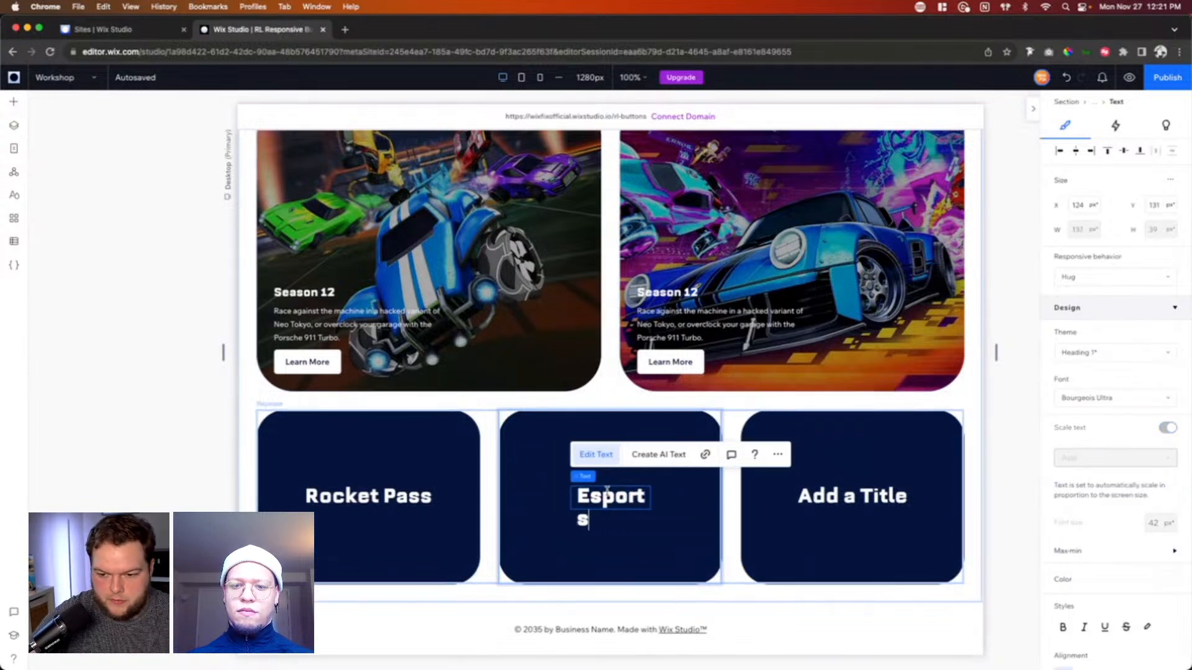
Step: Change the third repeater card's title to "News"
{"action": "double_click", "coordinate": [839, 500]}
{"action": "type", "text": "N"}
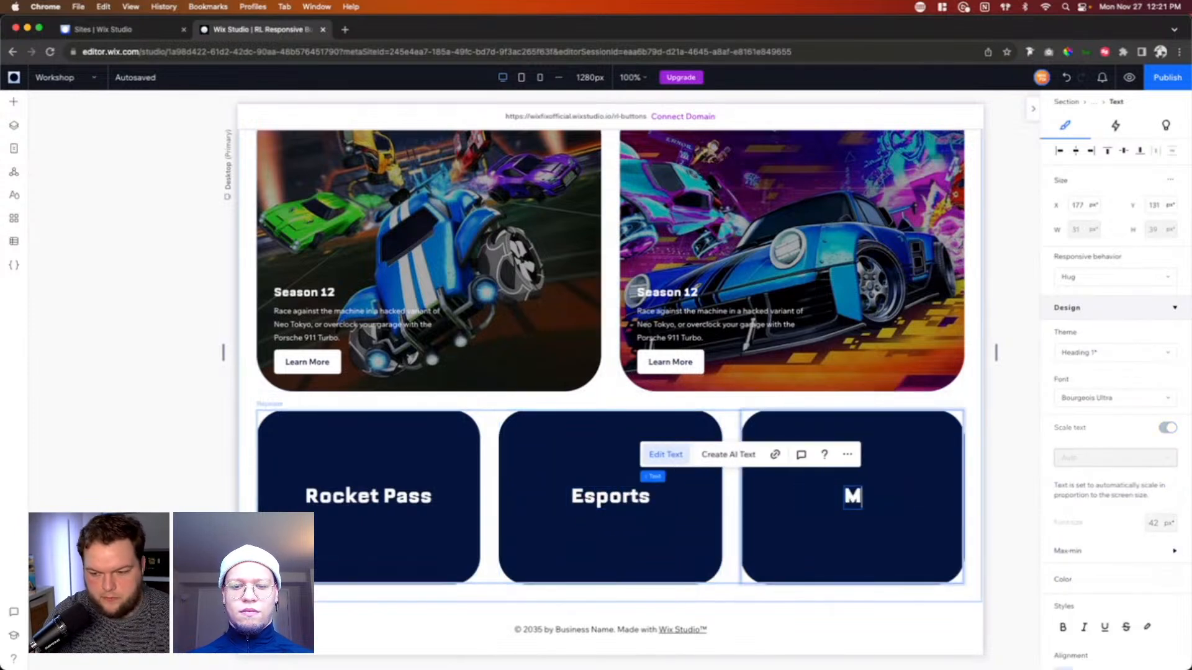
{"action": "key", "text": "BackSpace"}
{"action": "type", "text": "News"}
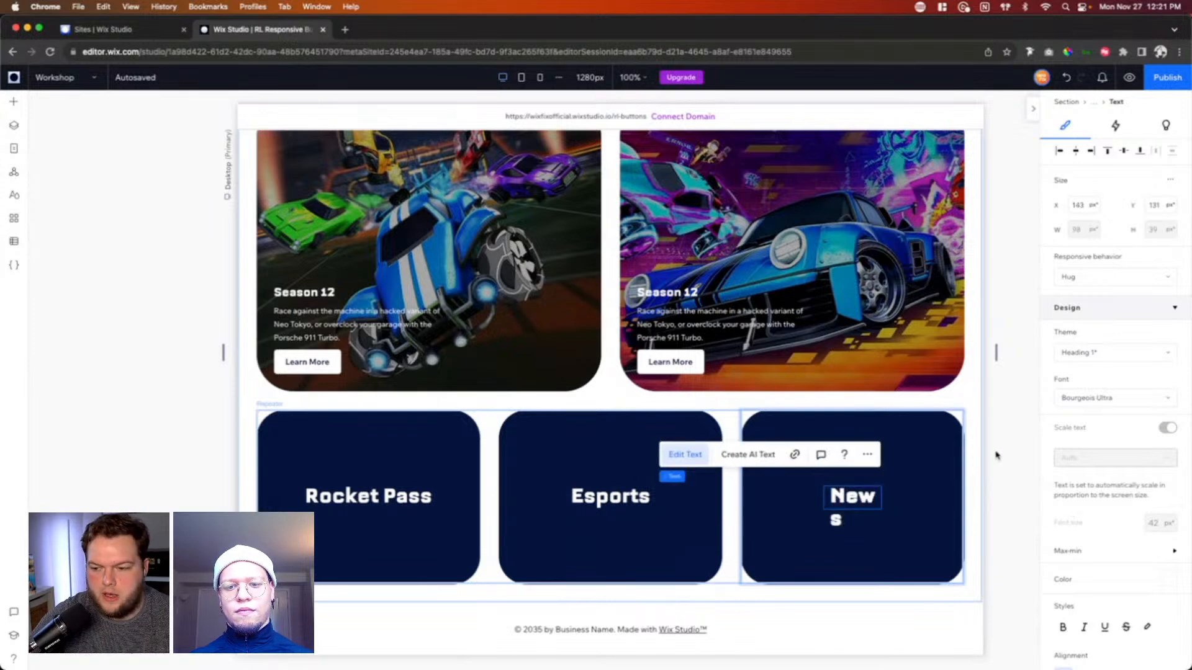
{"action": "left_click", "coordinate": [996, 455]}
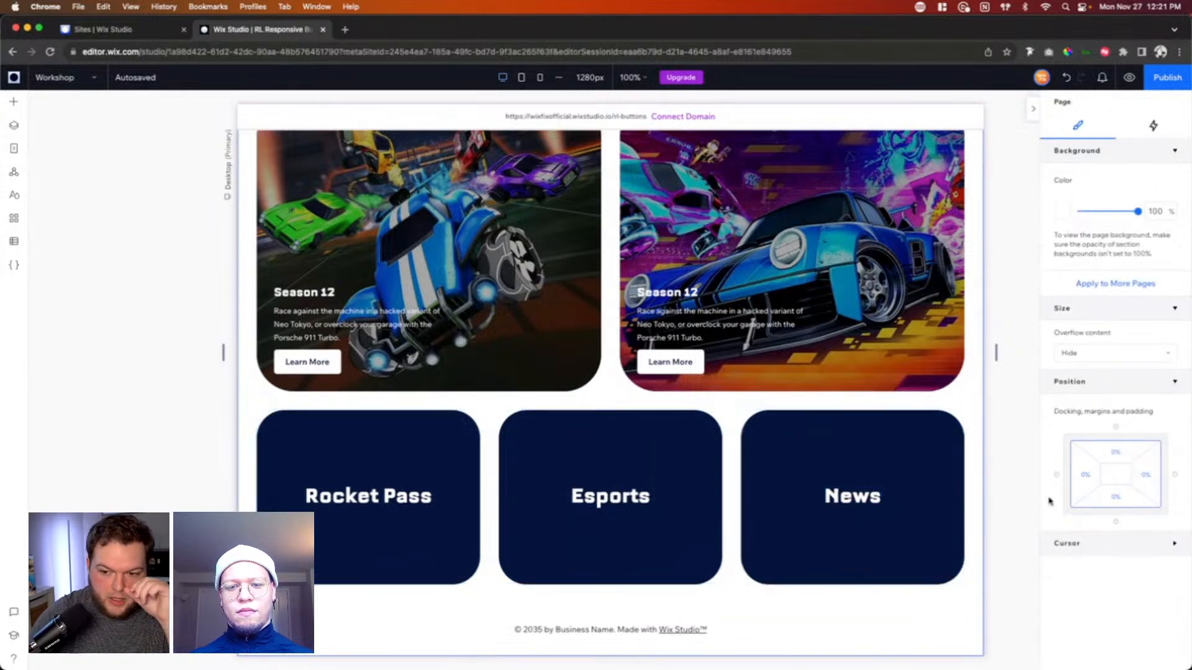
Step: Add a hover interaction to the repeater card container that animates itself with the Color preset
{"action": "left_click", "coordinate": [786, 452]}
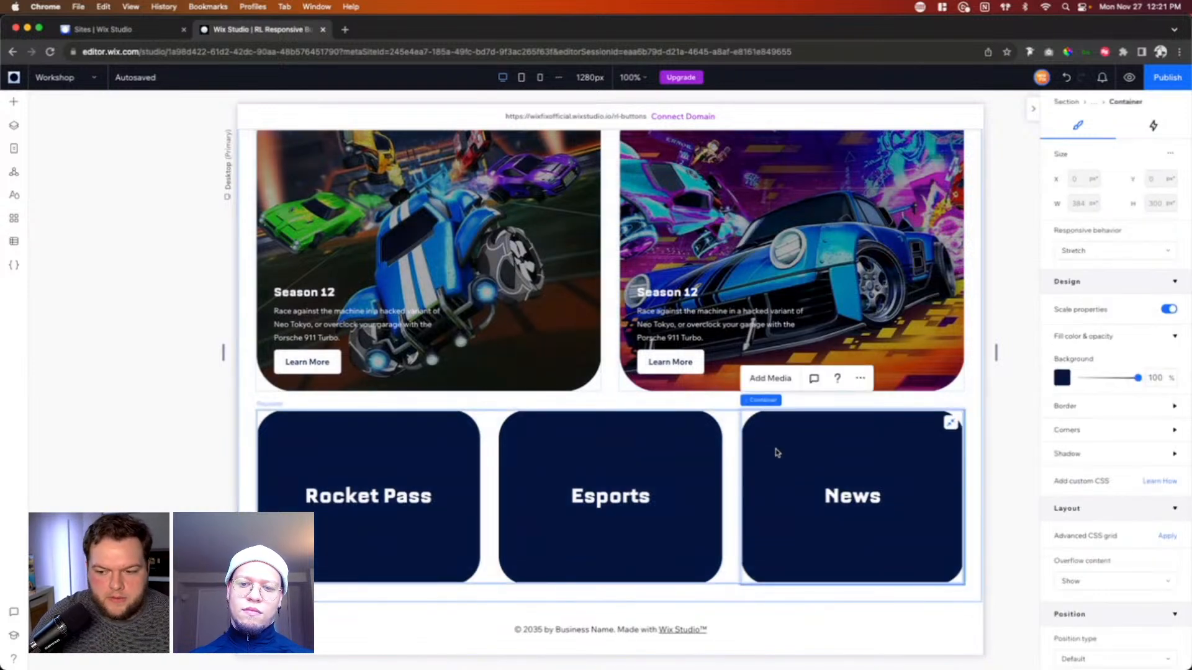
{"action": "left_click", "coordinate": [1155, 127]}
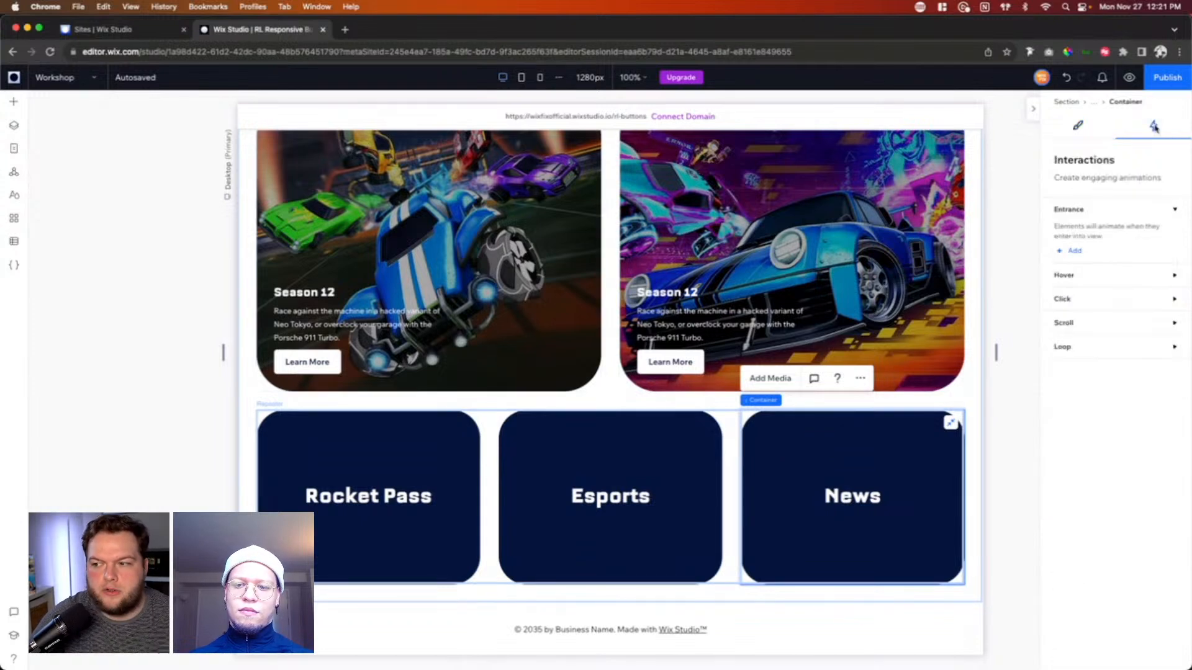
{"action": "left_click", "coordinate": [1076, 275]}
{"action": "left_click", "coordinate": [1076, 320]}
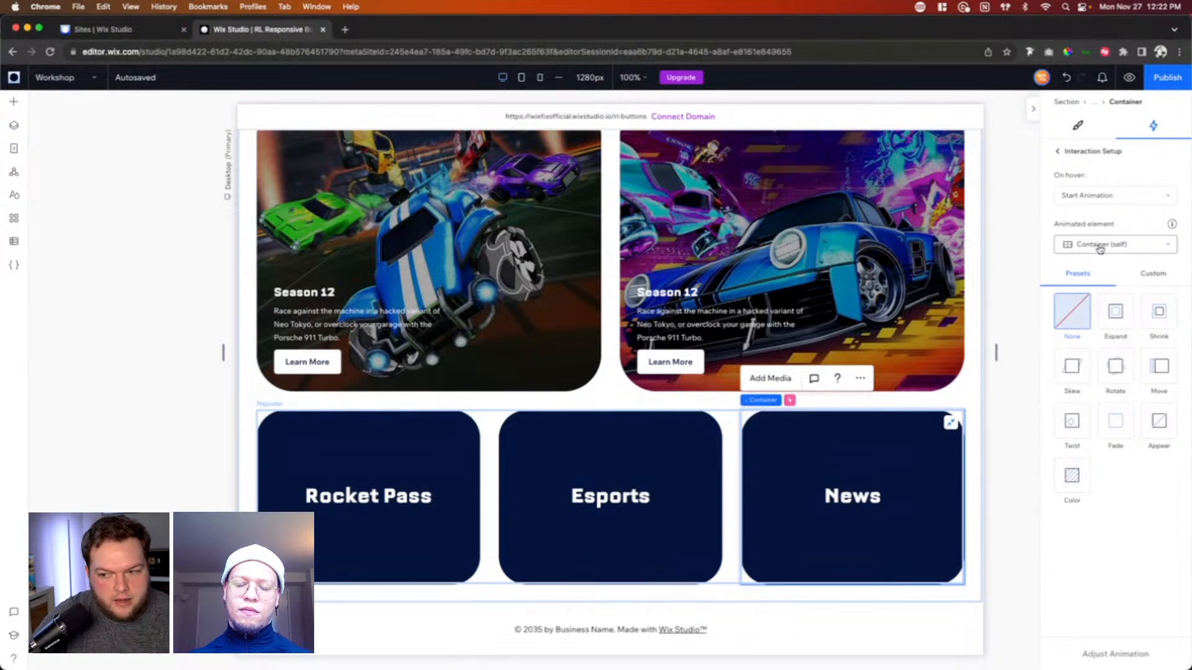
{"action": "left_click", "coordinate": [1072, 475]}
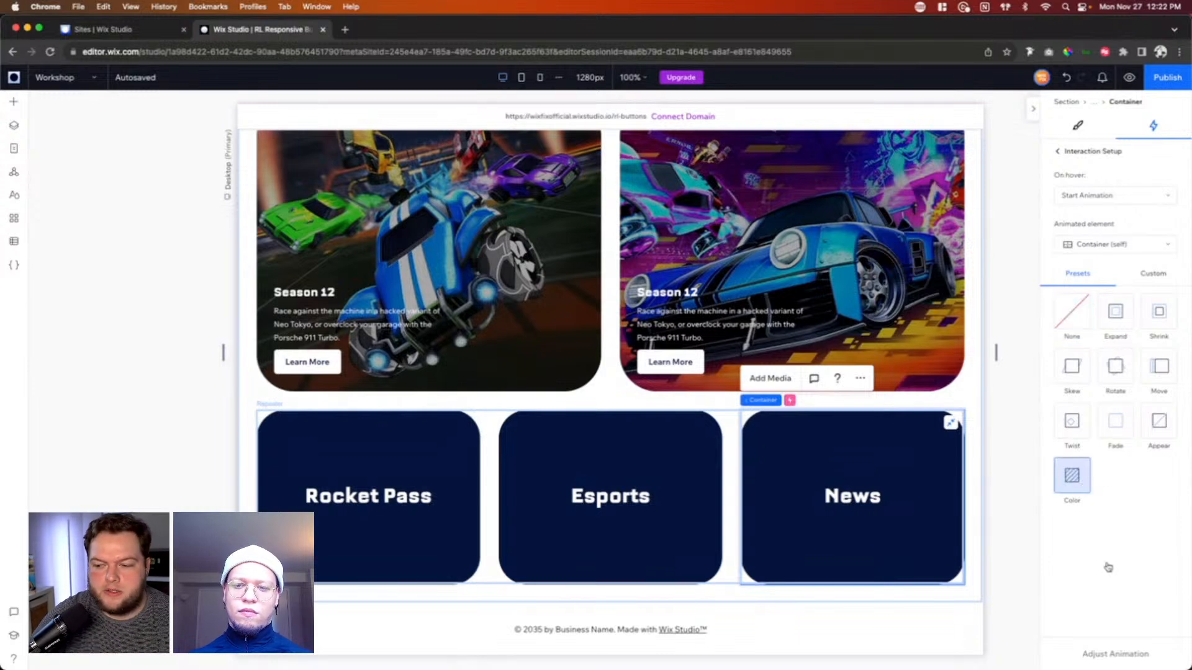
Step: Set the hover animation's fill color to the second-darkest blue theme color and preview the effect
{"action": "left_click", "coordinate": [1115, 654]}
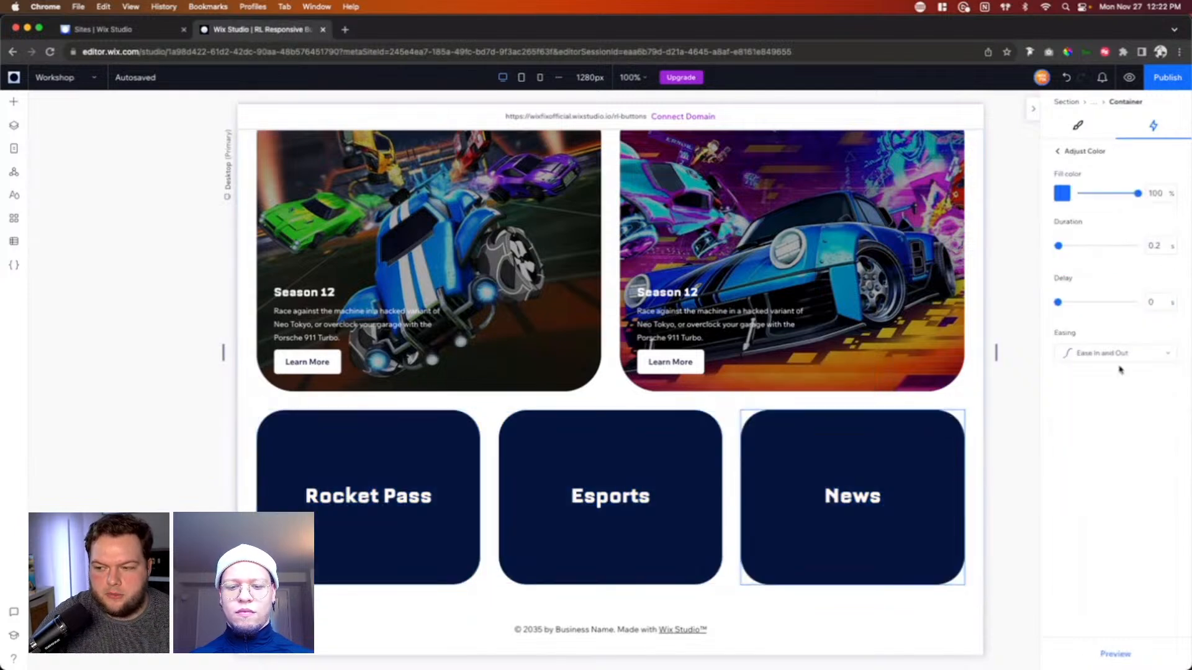
{"action": "left_click", "coordinate": [1063, 195]}
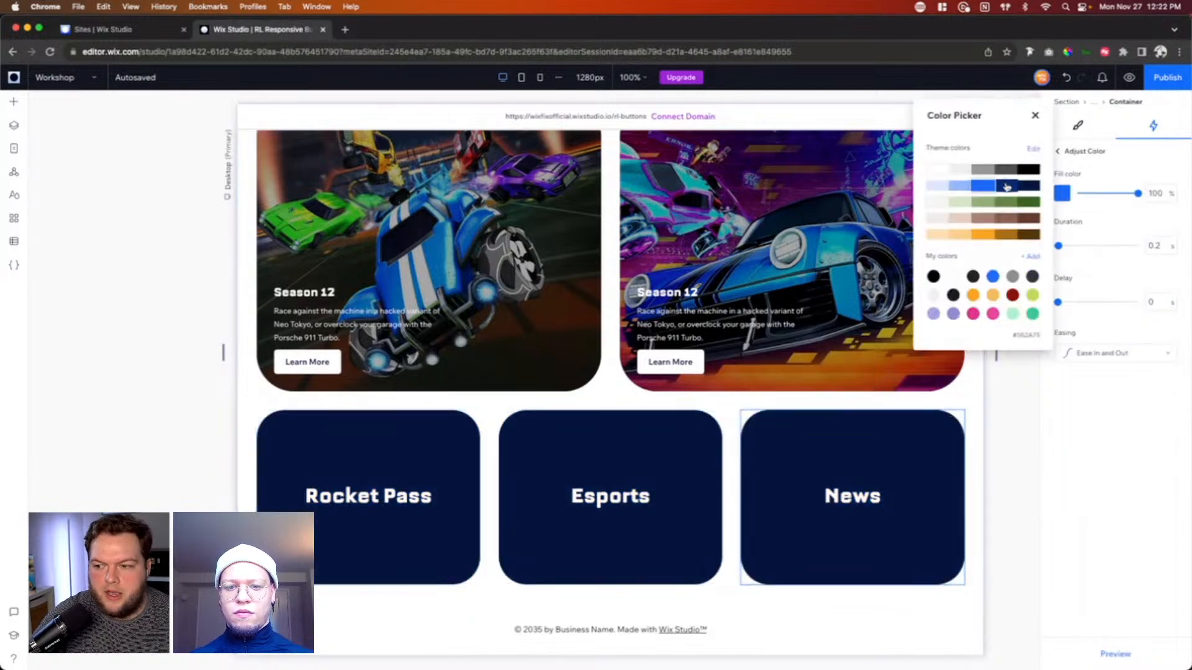
{"action": "left_click", "coordinate": [1005, 185]}
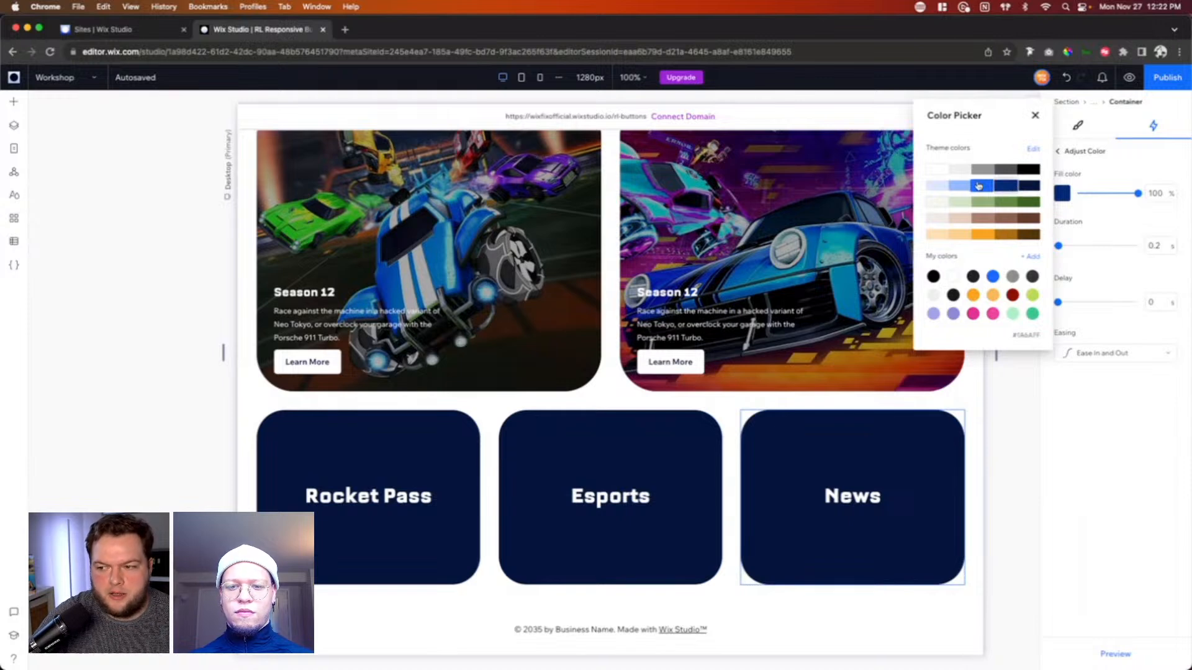
{"action": "left_click", "coordinate": [1036, 115]}
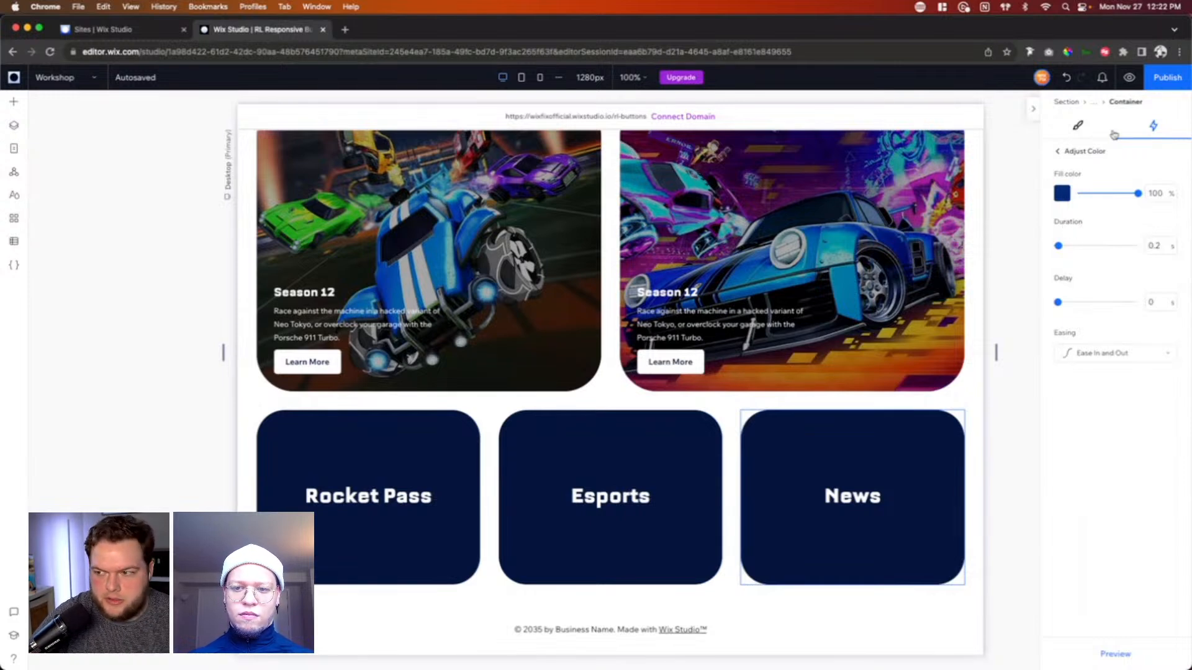
{"action": "left_click", "coordinate": [1130, 78]}
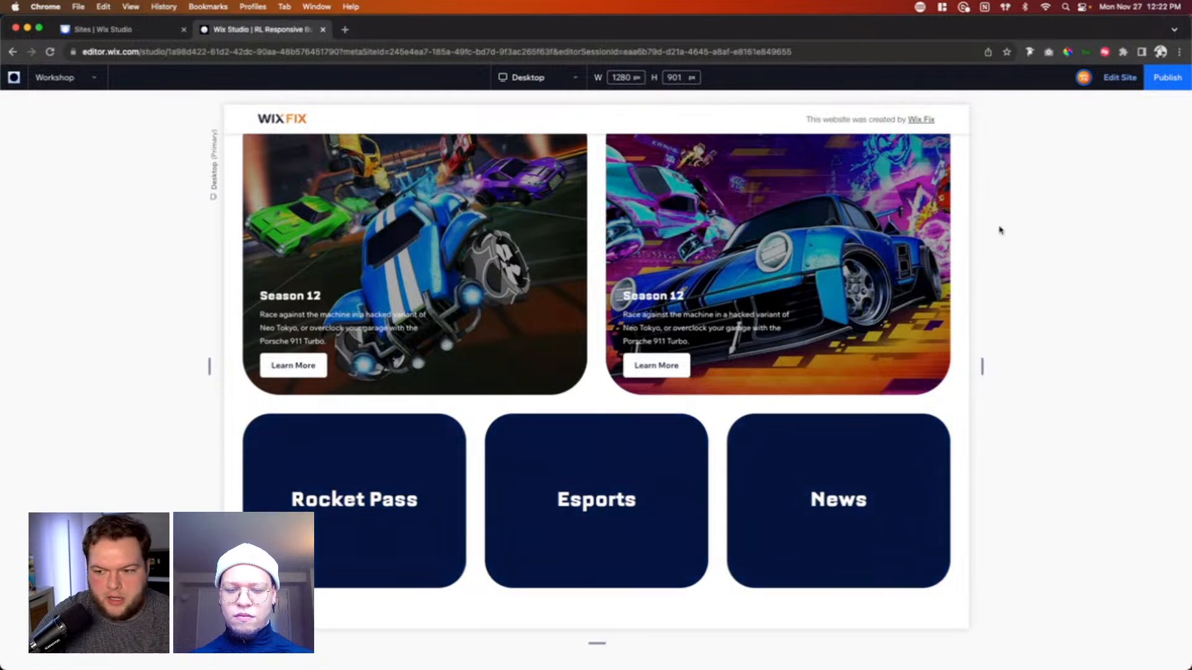
{"action": "left_click", "coordinate": [1121, 77]}
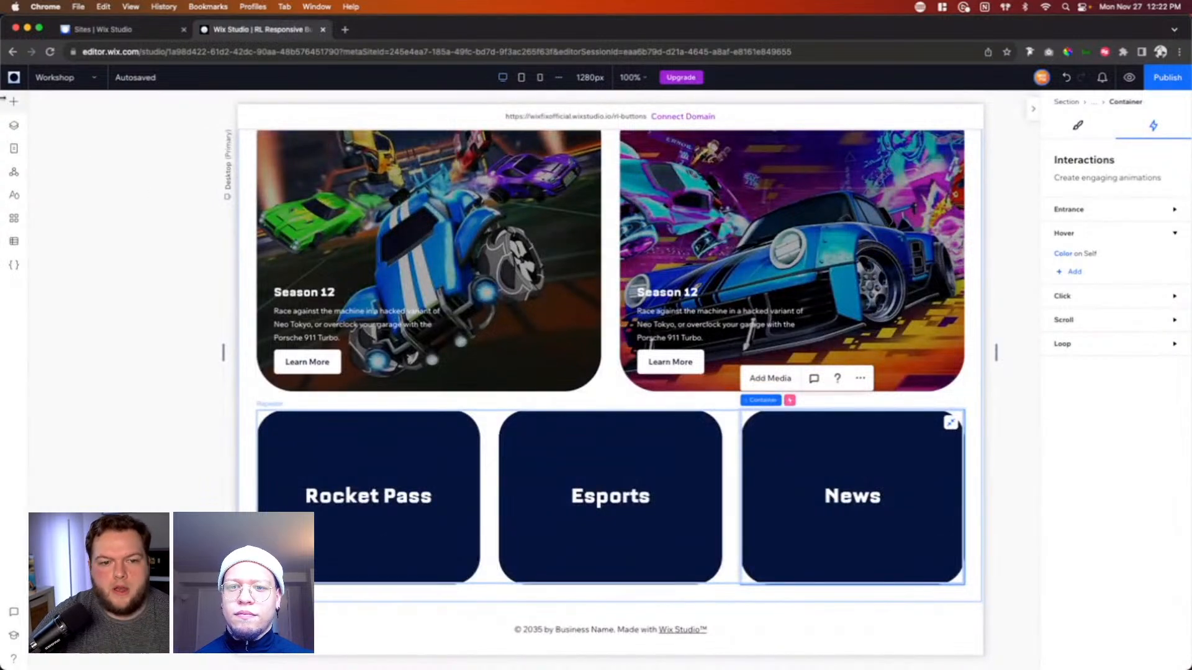
Step: Add a button to the repeater's Esports card, above its title
{"action": "left_click", "coordinate": [14, 103]}
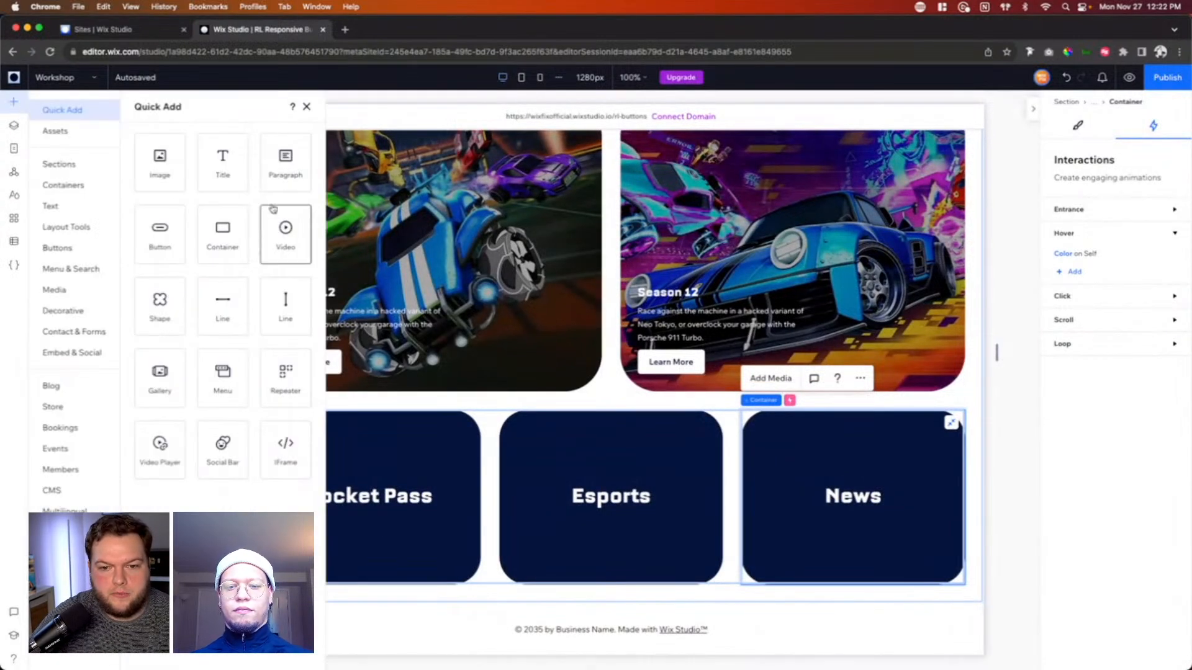
{"action": "left_click", "coordinate": [161, 248]}
{"action": "left_click_drag", "start_coordinate": [609, 449], "coordinate": [558, 452]}
{"action": "left_click", "coordinate": [562, 451]}
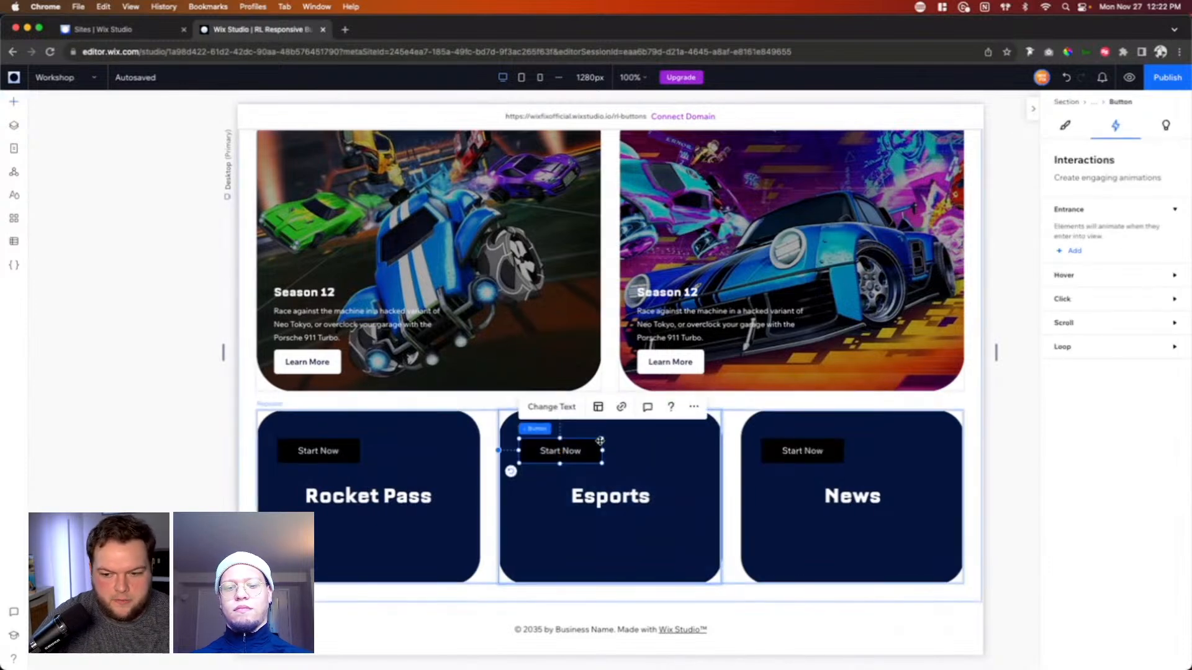
Step: Clear the text of the Esports card's button and check its link options
{"action": "left_click", "coordinate": [529, 407]}
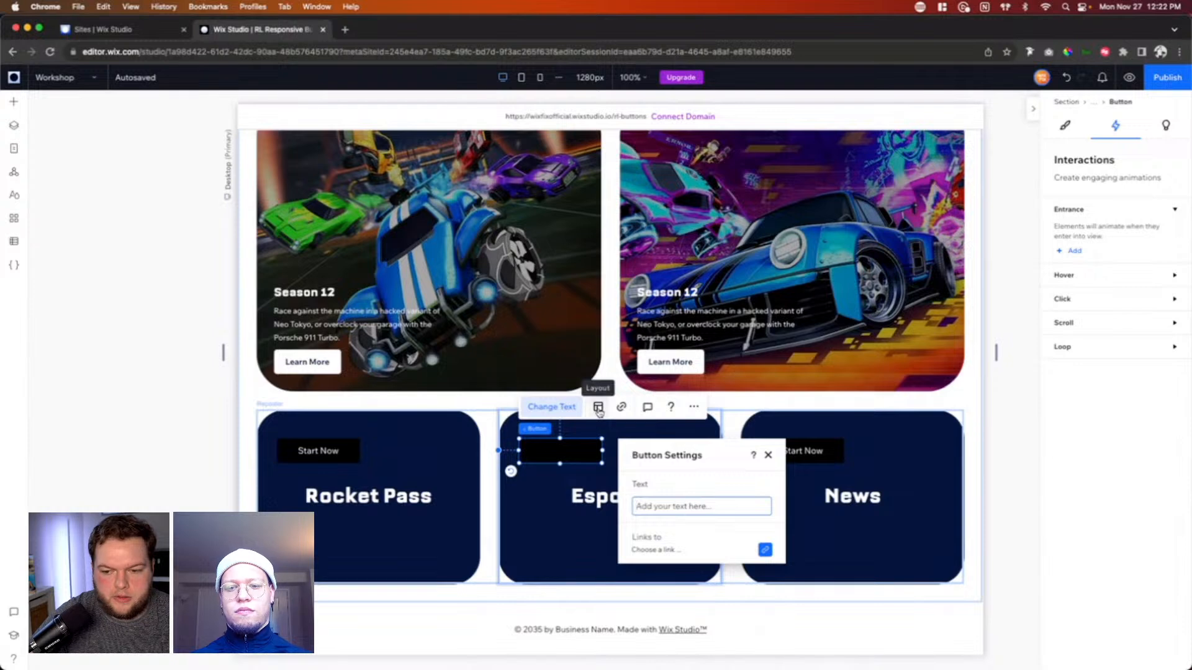
{"action": "left_click", "coordinate": [649, 550]}
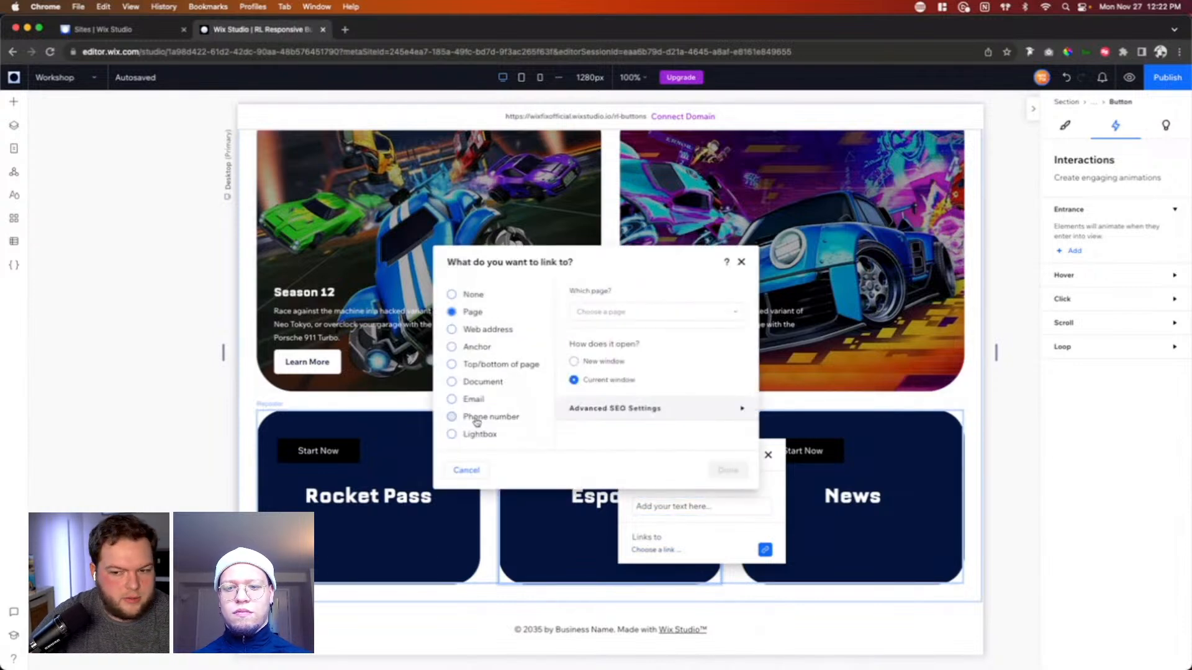
{"action": "left_click", "coordinate": [741, 262]}
{"action": "left_click", "coordinate": [551, 454]}
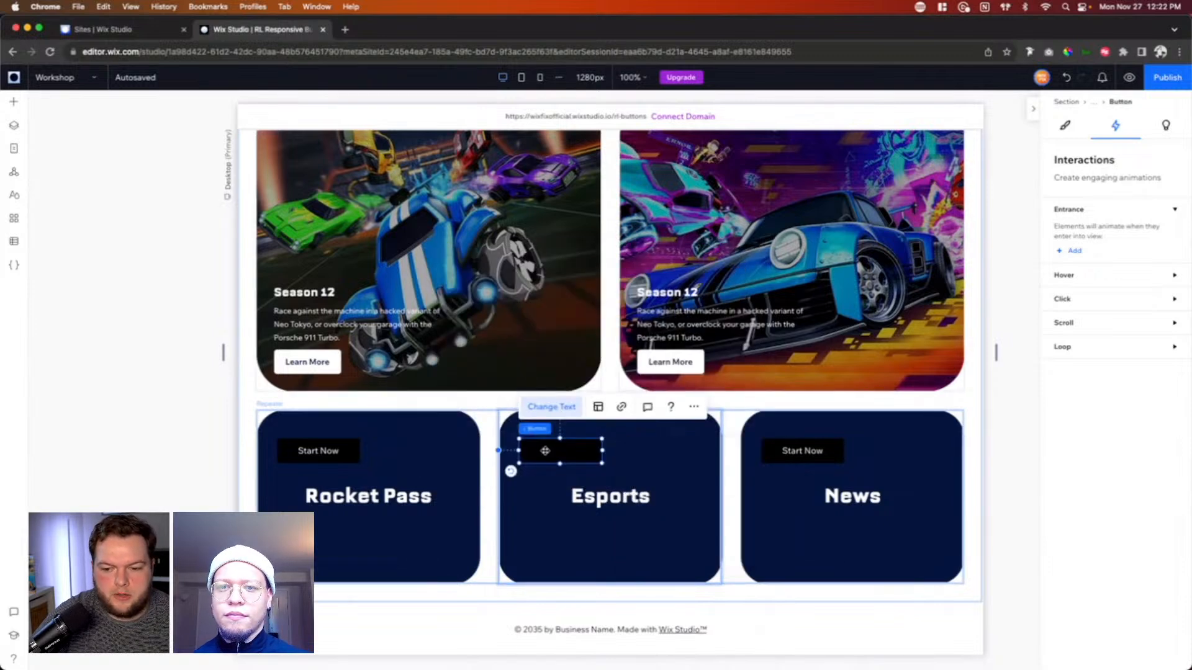
Step: Set the button's background opacity to 0% for both the regular and hover states
{"action": "left_click", "coordinate": [1063, 126]}
{"action": "double_click", "coordinate": [1156, 429]}
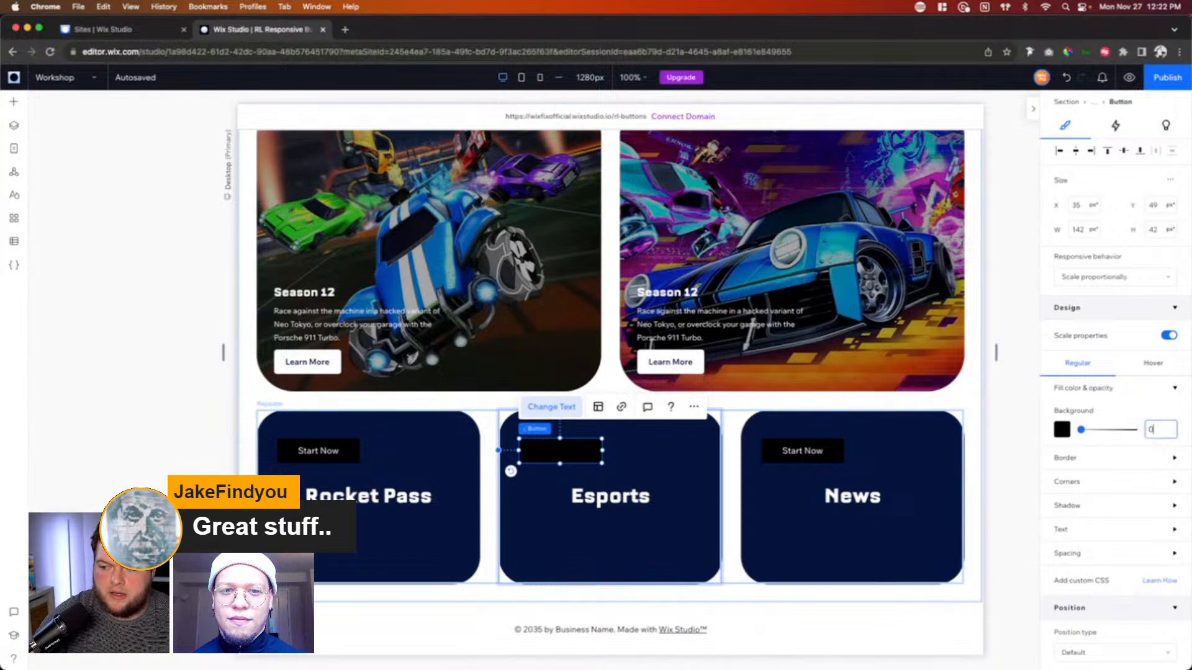
{"action": "type", "text": "0"}
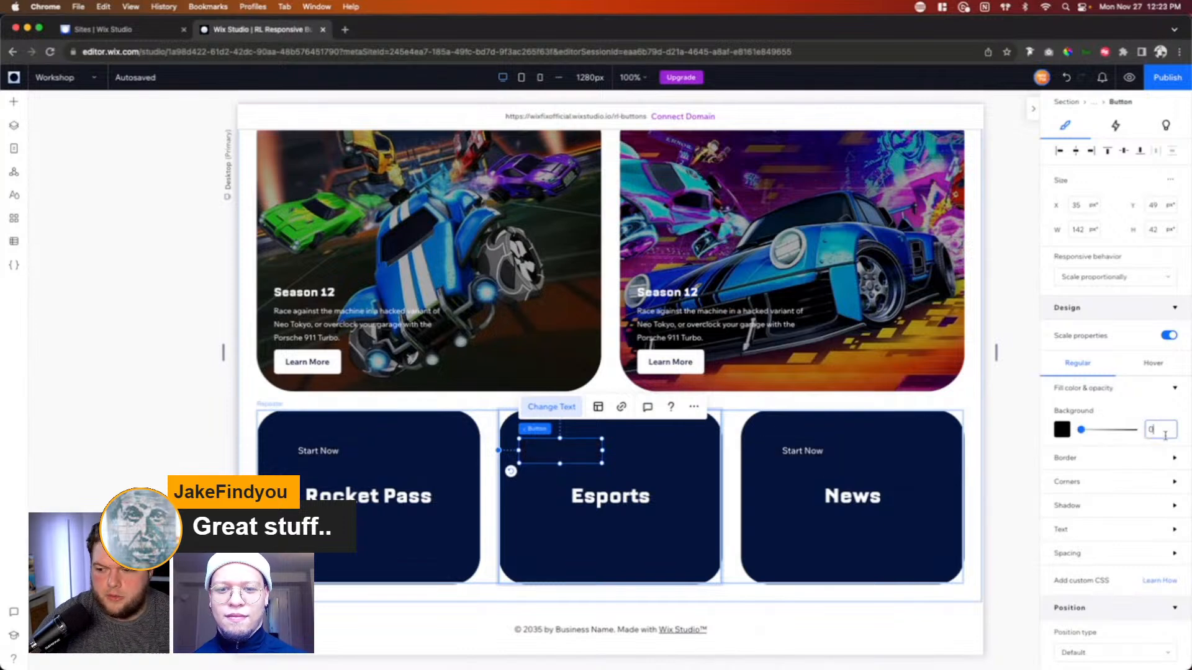
{"action": "left_click", "coordinate": [1152, 363]}
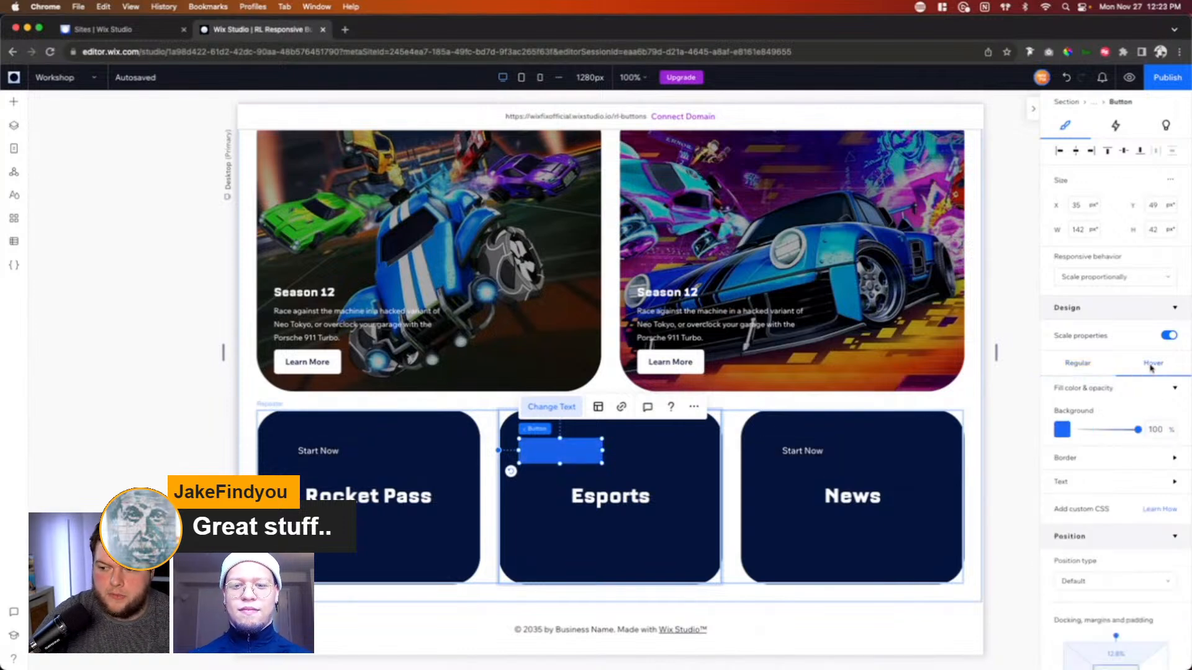
{"action": "double_click", "coordinate": [1155, 429]}
{"action": "type", "text": "0"}
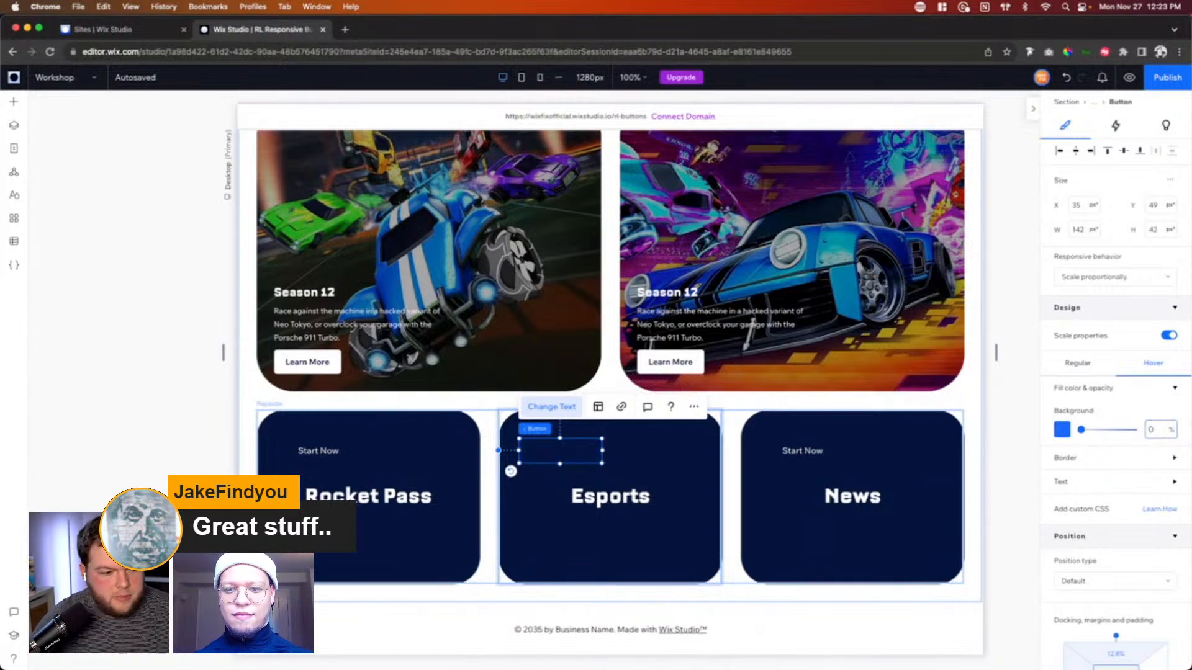
Step: Align the button to the card's top-left corner and use advanced sizing to set its width and minimum height to 100%
{"action": "left_click", "coordinate": [1059, 151]}
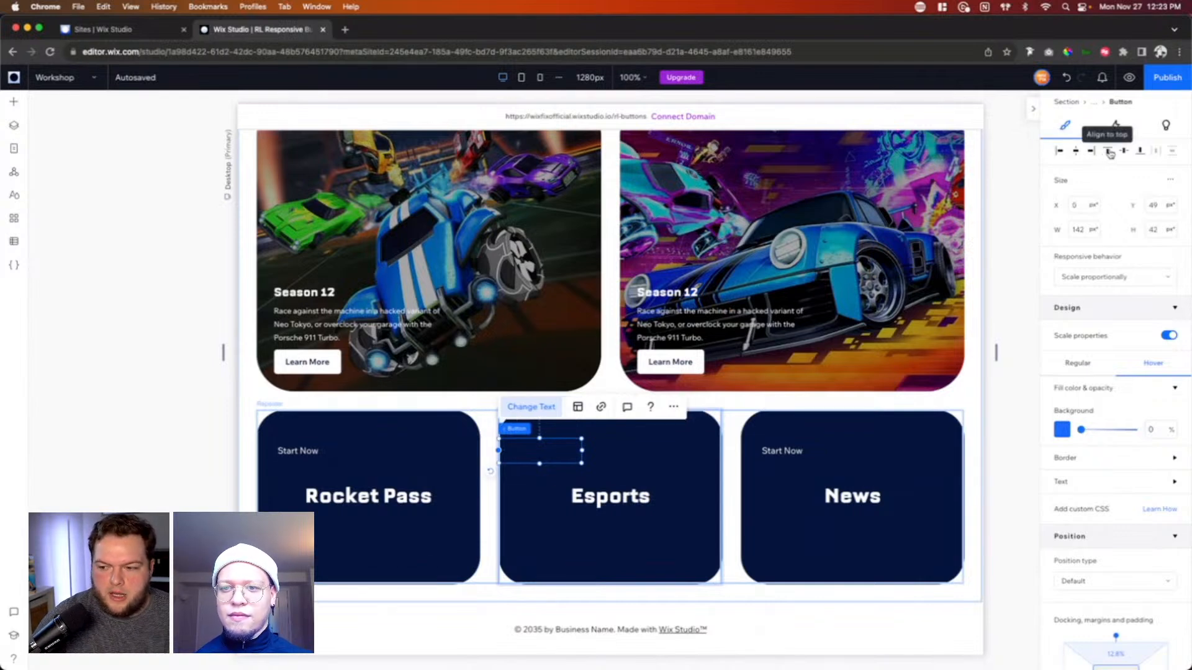
{"action": "left_click", "coordinate": [1107, 151]}
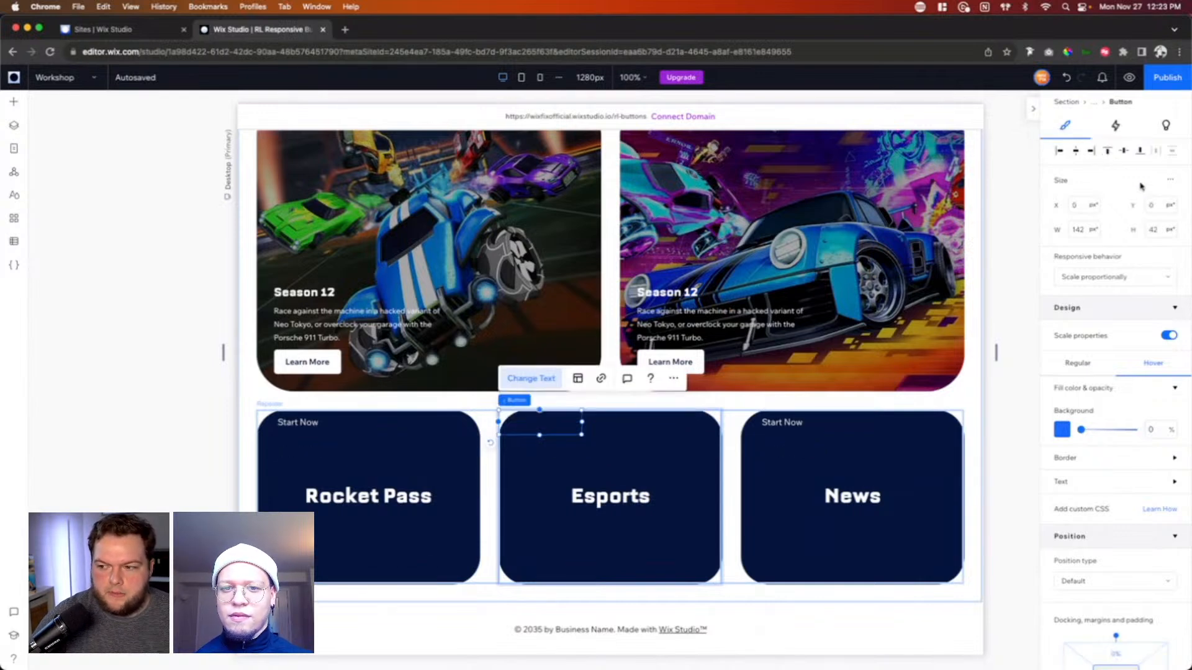
{"action": "left_click", "coordinate": [1171, 184]}
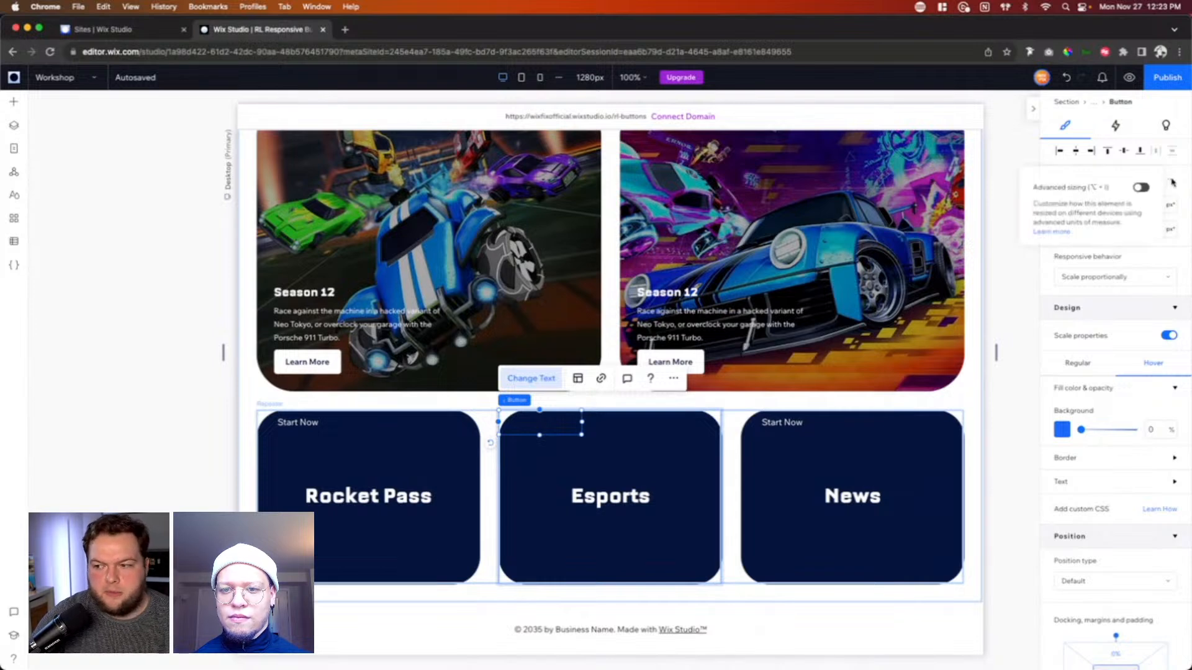
{"action": "left_click", "coordinate": [1141, 187]}
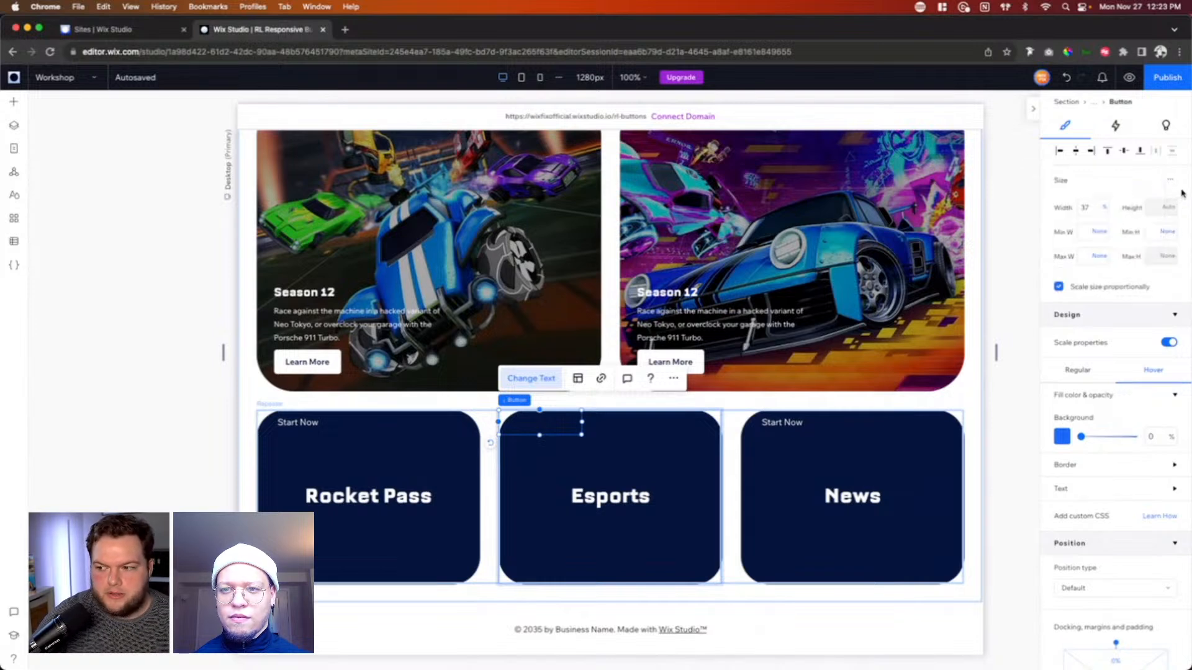
{"action": "left_click", "coordinate": [1090, 208]}
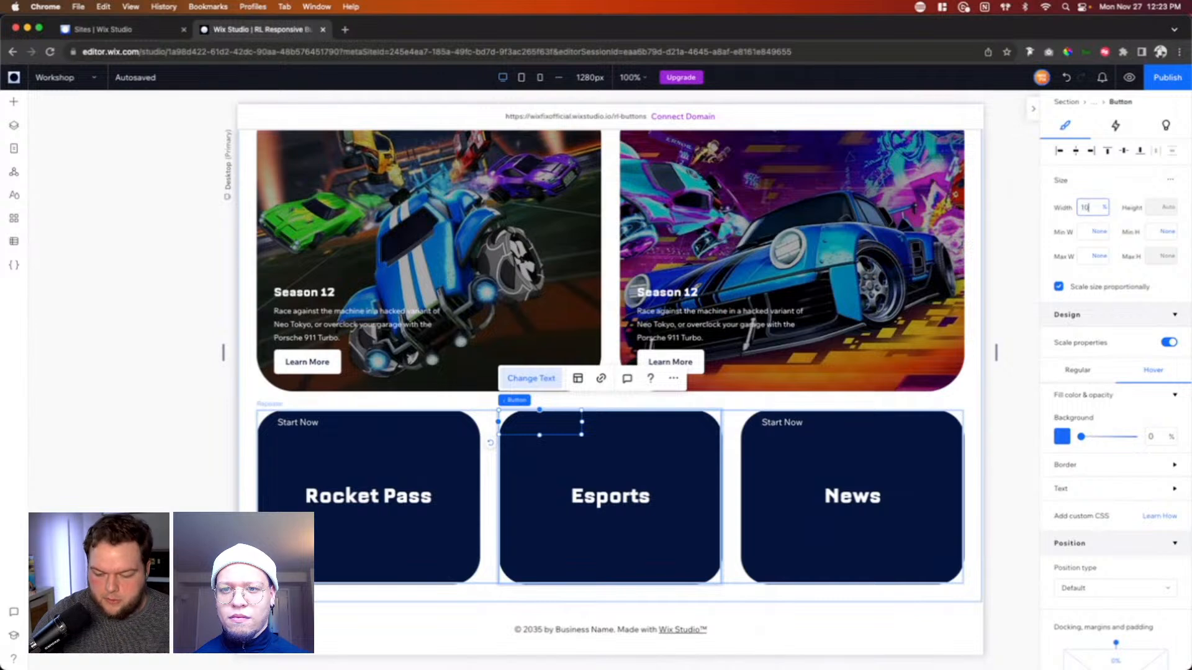
{"action": "type", "text": "100"}
{"action": "key", "text": "Return"}
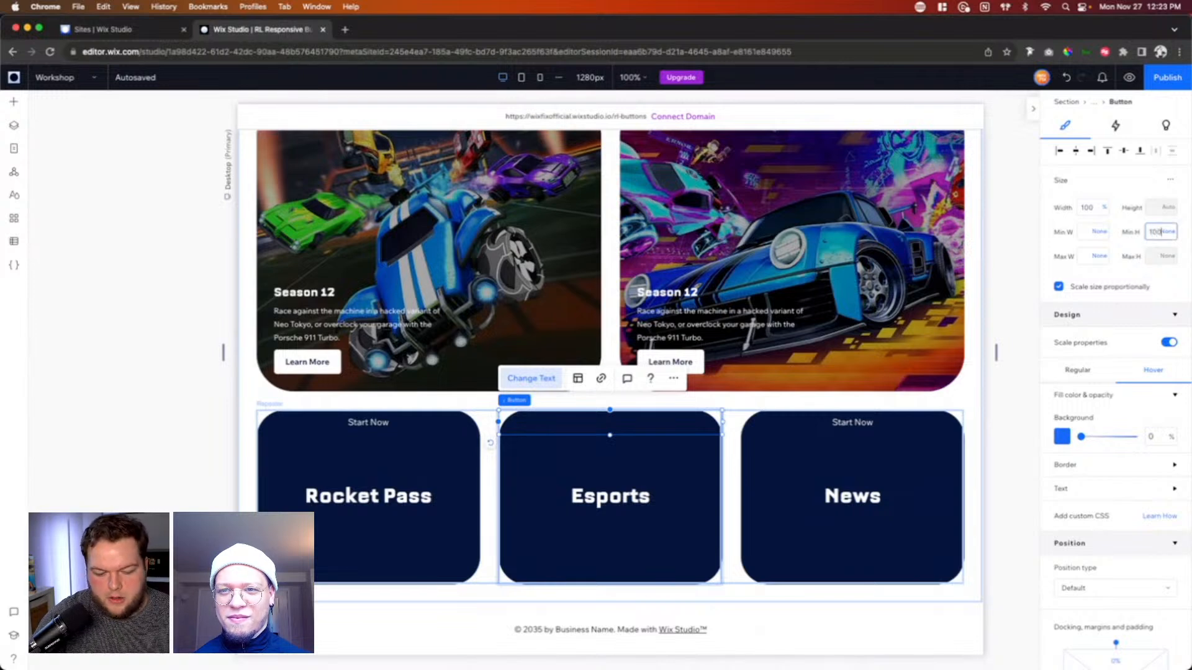
{"action": "key", "text": "Return"}
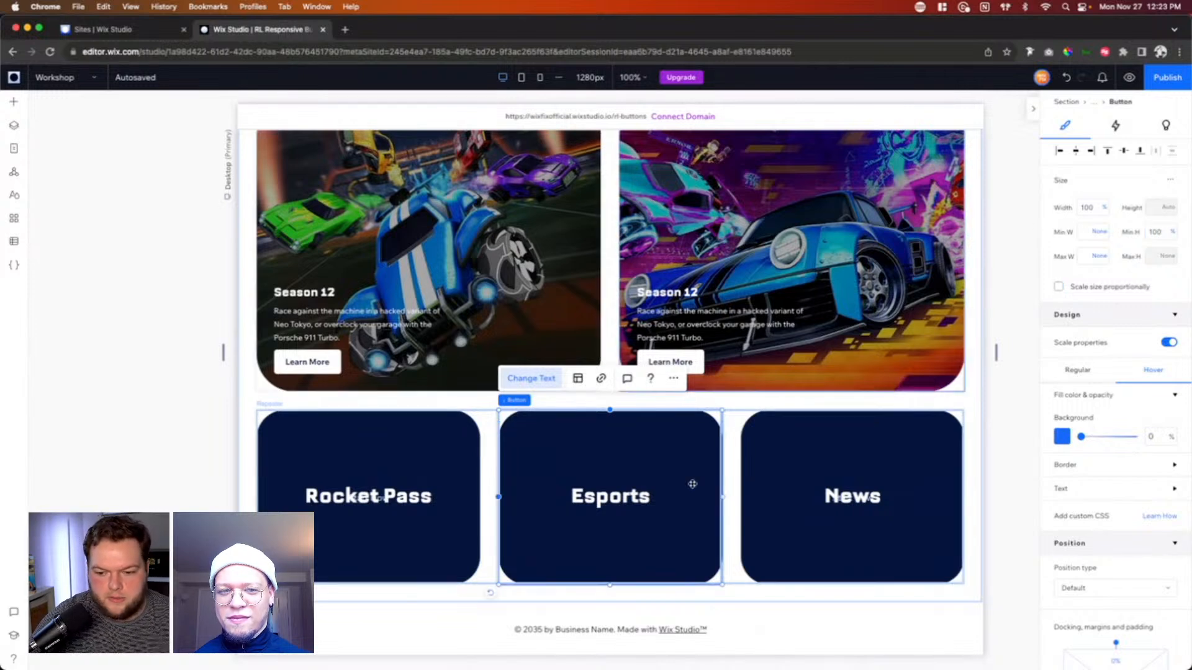
{"action": "left_click", "coordinate": [1129, 77]}
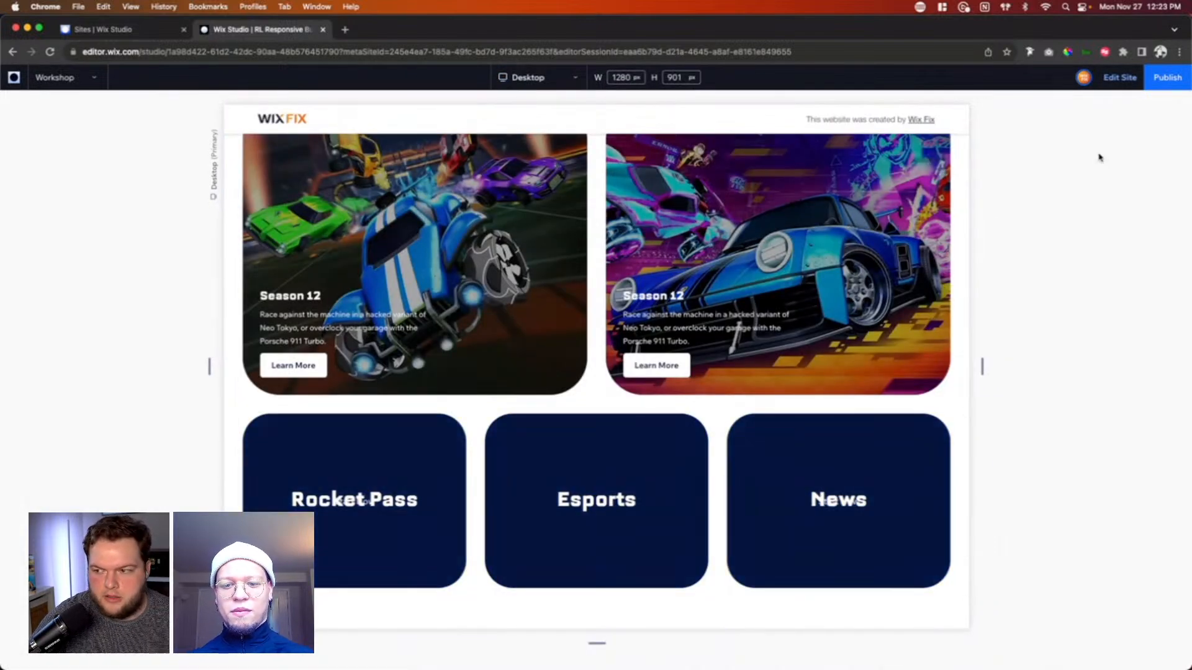
{"action": "left_click", "coordinate": [1125, 79]}
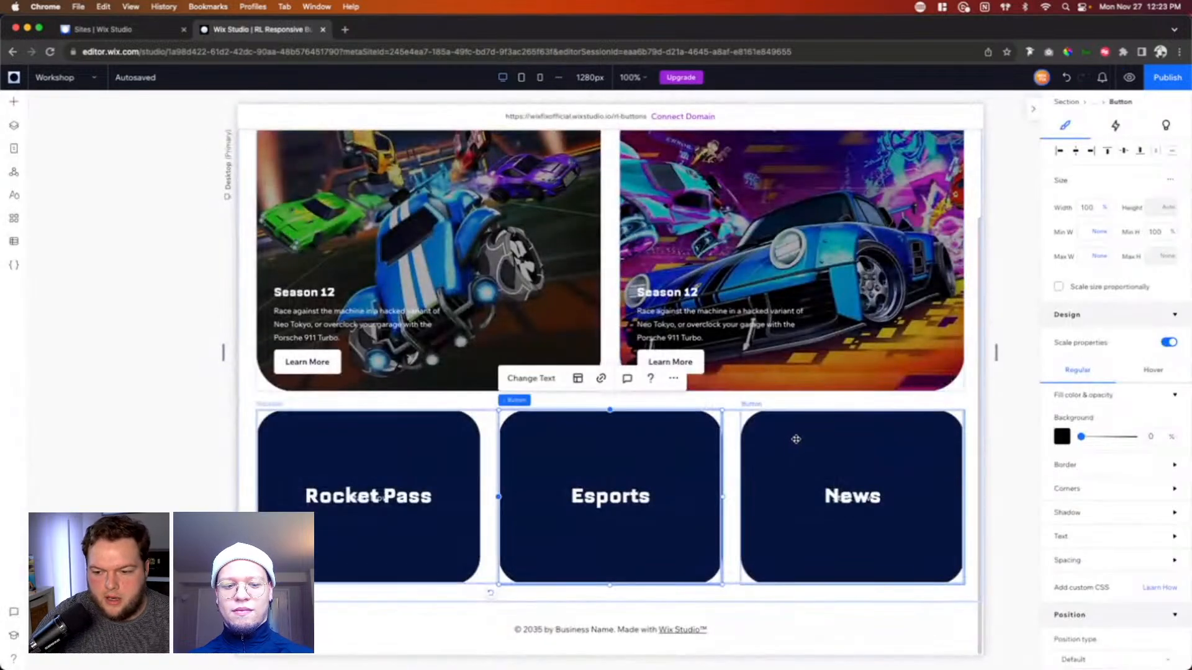
Step: Clear the button text in the News and Rocket Pass cards and preview the page
{"action": "left_click", "coordinate": [796, 438]}
{"action": "left_click", "coordinate": [774, 378]}
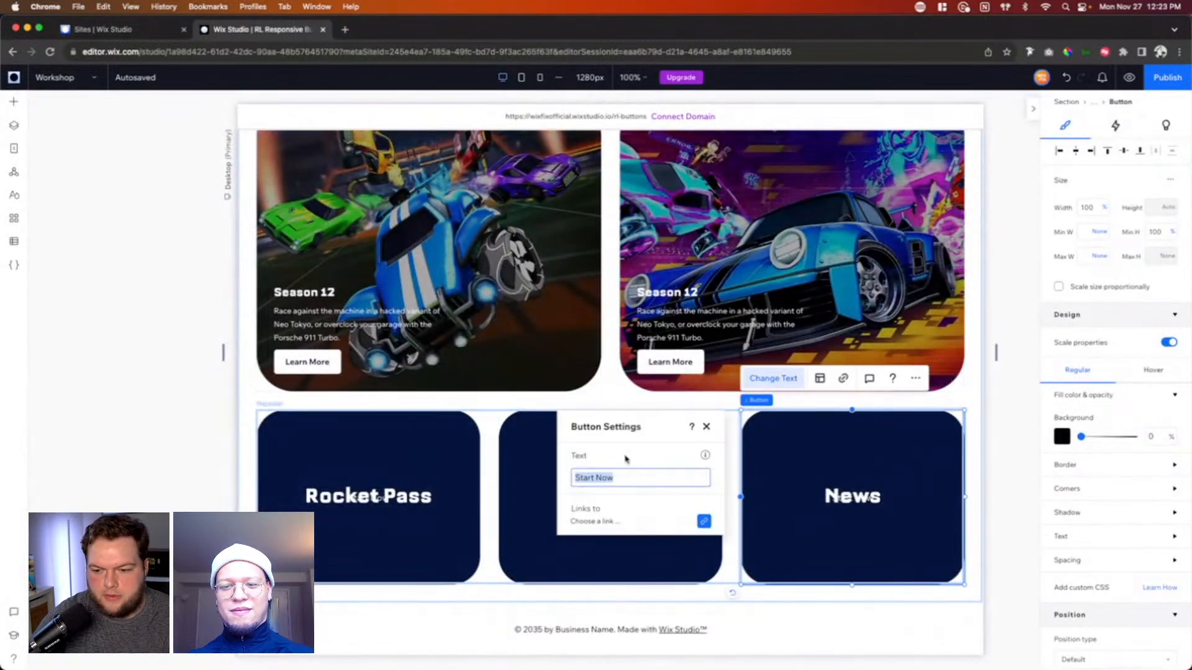
{"action": "type", "text": "Esports"}
{"action": "left_click", "coordinate": [339, 458]}
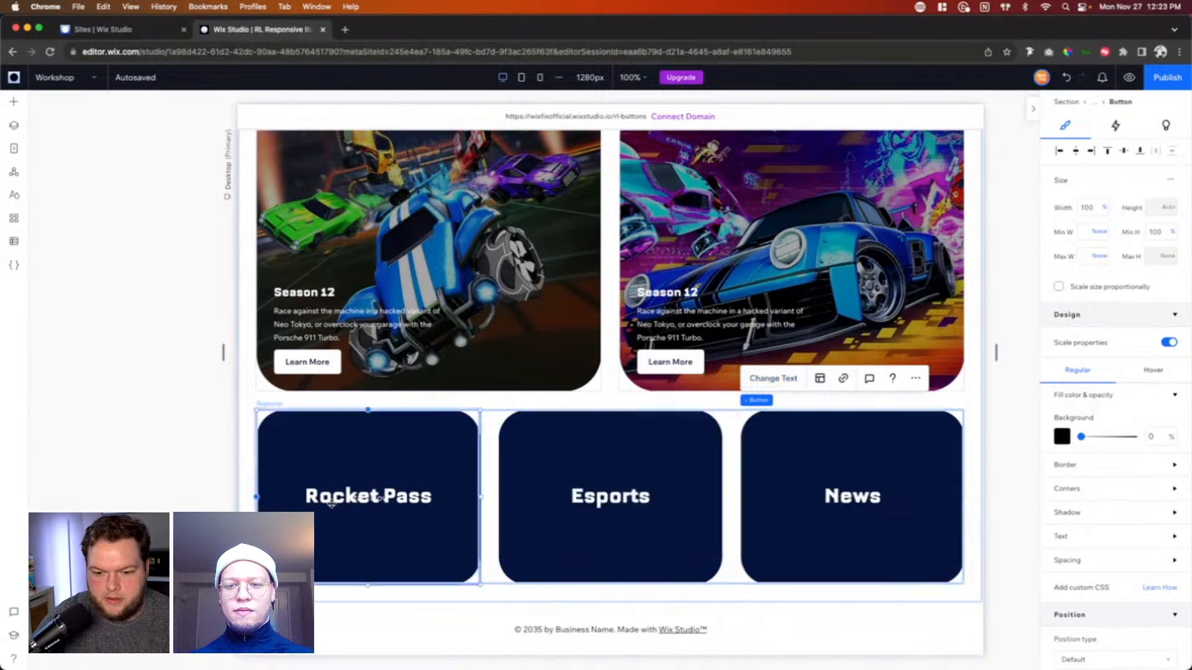
{"action": "left_click", "coordinate": [283, 380]}
{"action": "key", "text": "BackSpace"}
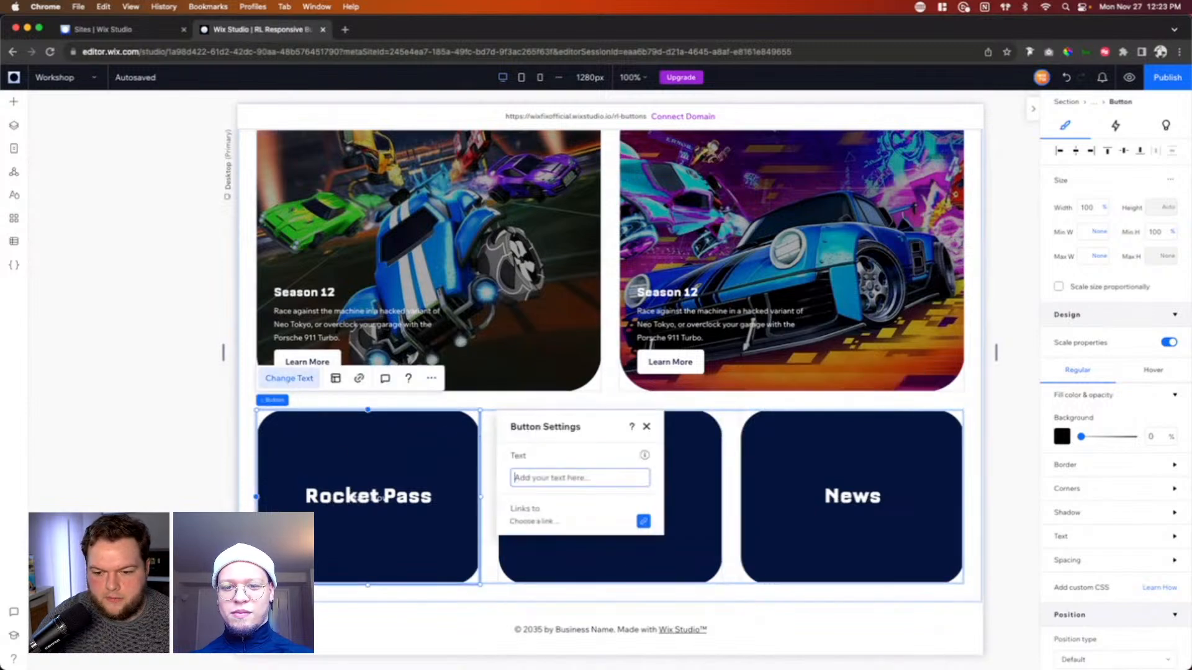
{"action": "left_click", "coordinate": [974, 410]}
{"action": "left_click", "coordinate": [1129, 77]}
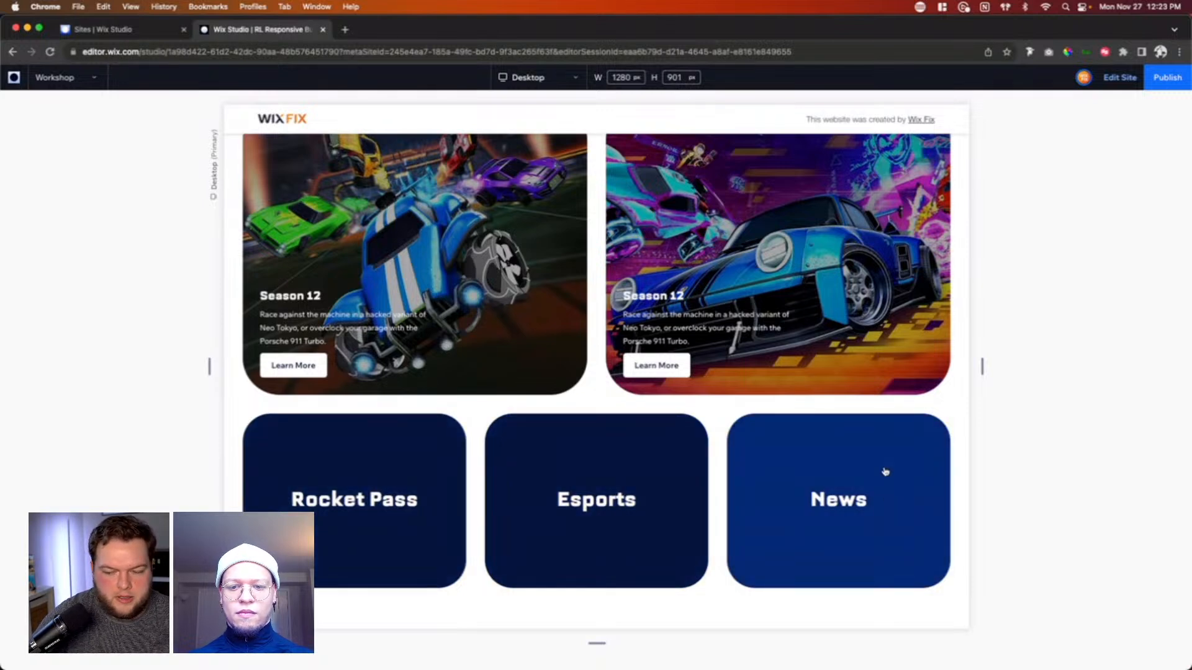
Step: Leave the preview and check the grid section's layout at the tablet and mobile breakpoints
{"action": "left_click", "coordinate": [1120, 85]}
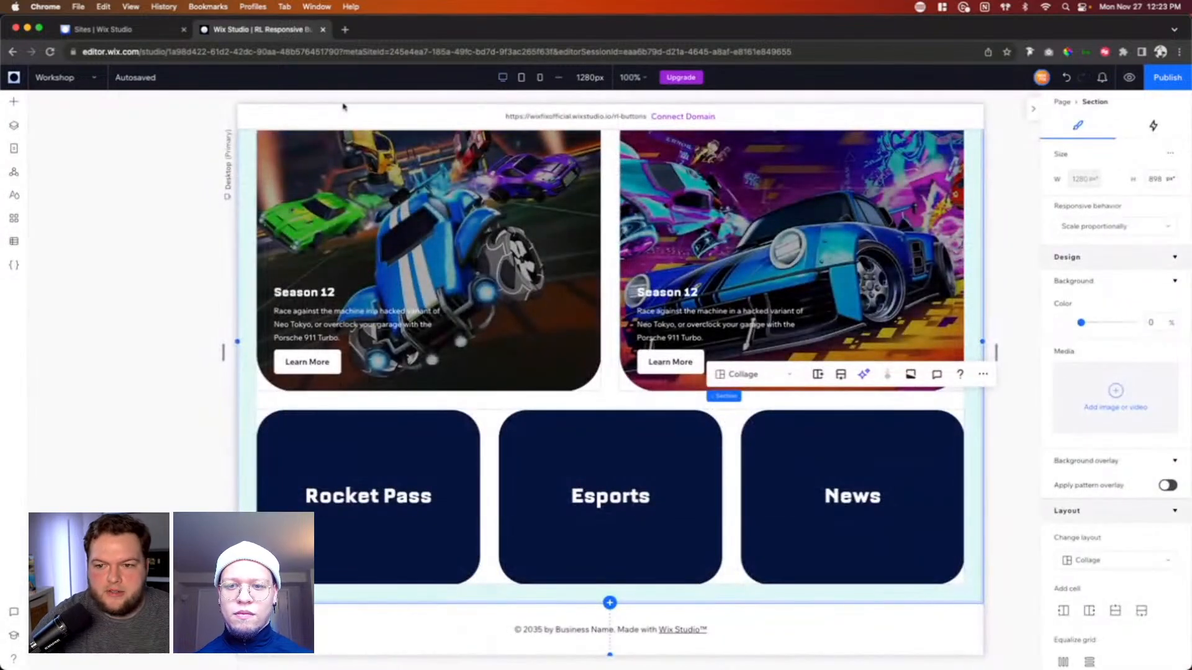
{"action": "left_click", "coordinate": [522, 79]}
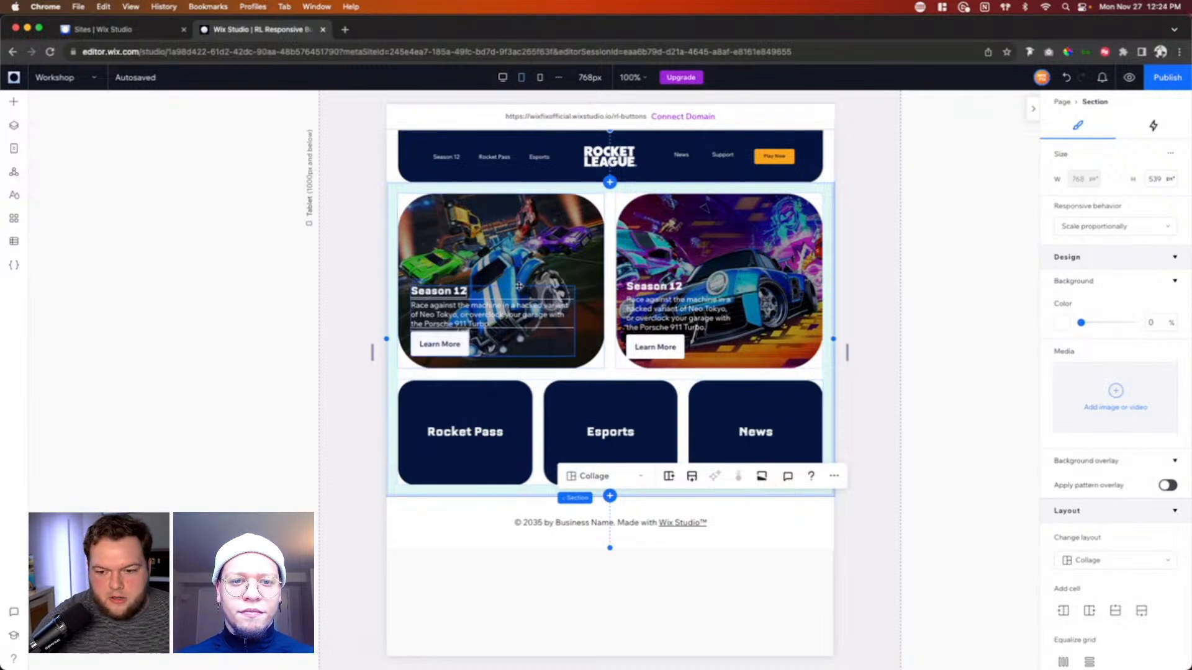
{"action": "left_click", "coordinate": [539, 80]}
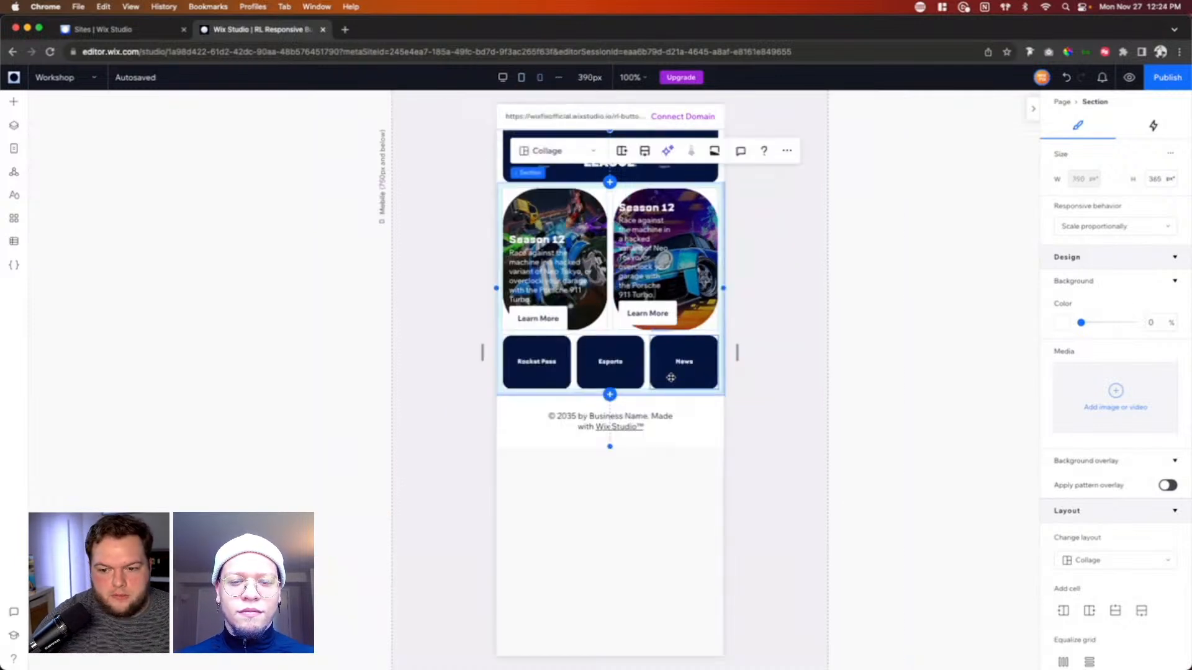
Step: Set the repeater to 1 item per row at the mobile breakpoint and return to the desktop view
{"action": "left_click", "coordinate": [573, 364]}
{"action": "scroll", "coordinate": [1098, 512], "scroll_direction": "down", "scroll_amount": 5}
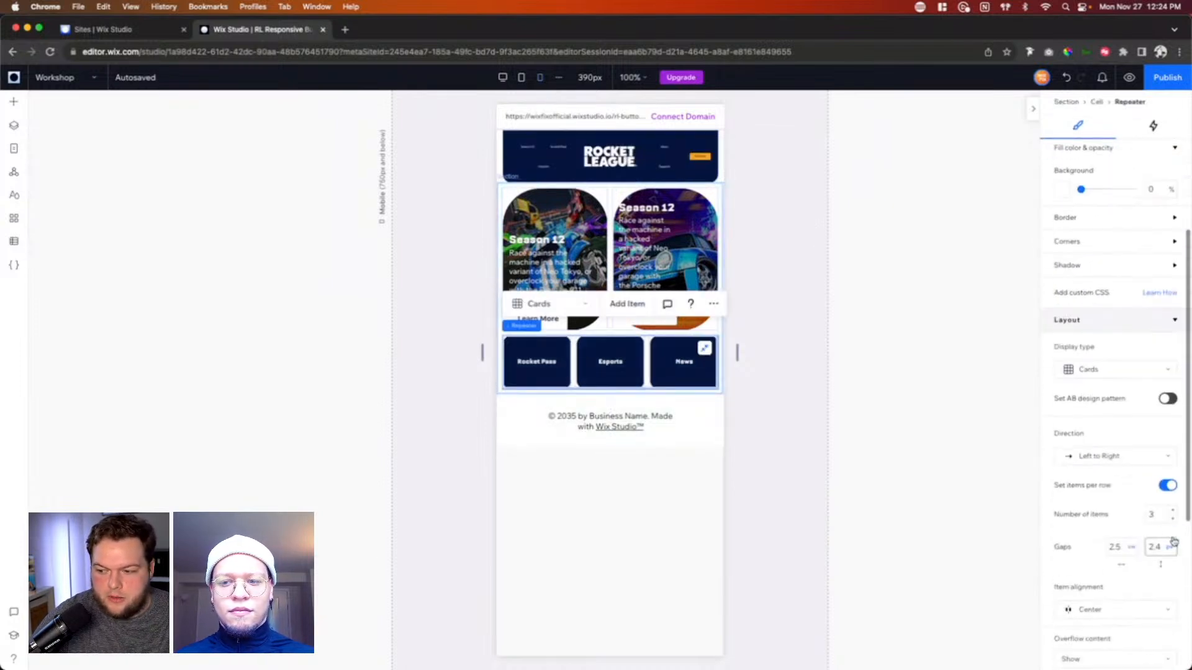
{"action": "left_click", "coordinate": [1159, 515]}
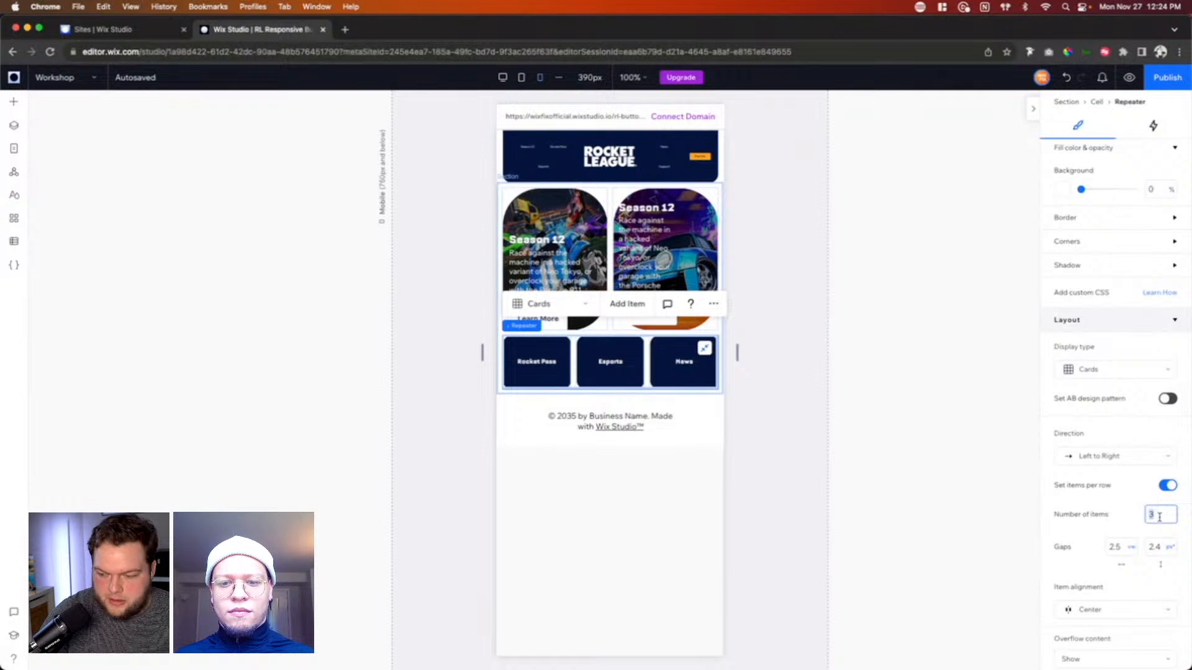
{"action": "key", "text": "Return"}
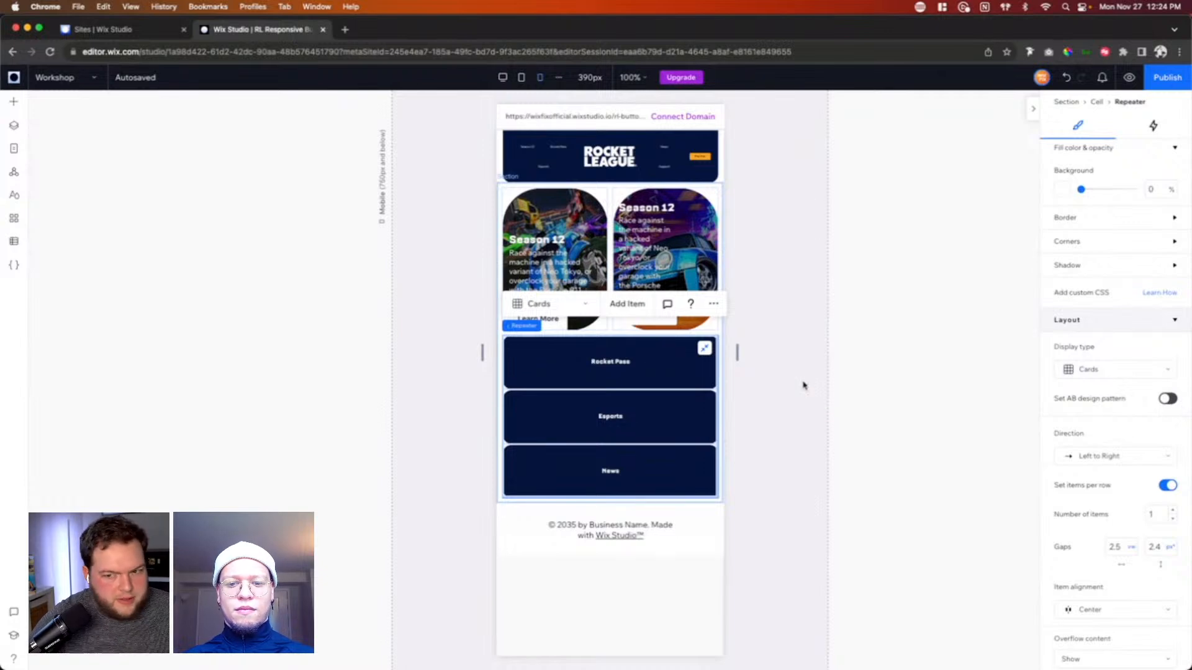
{"action": "left_click", "coordinate": [502, 78]}
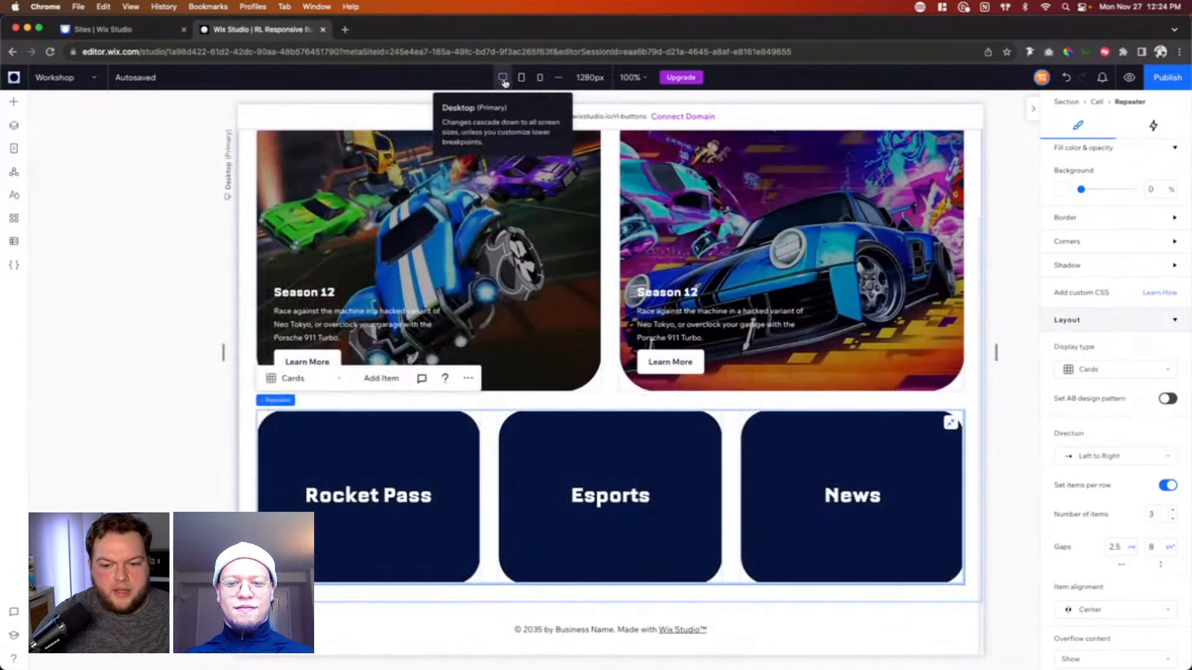
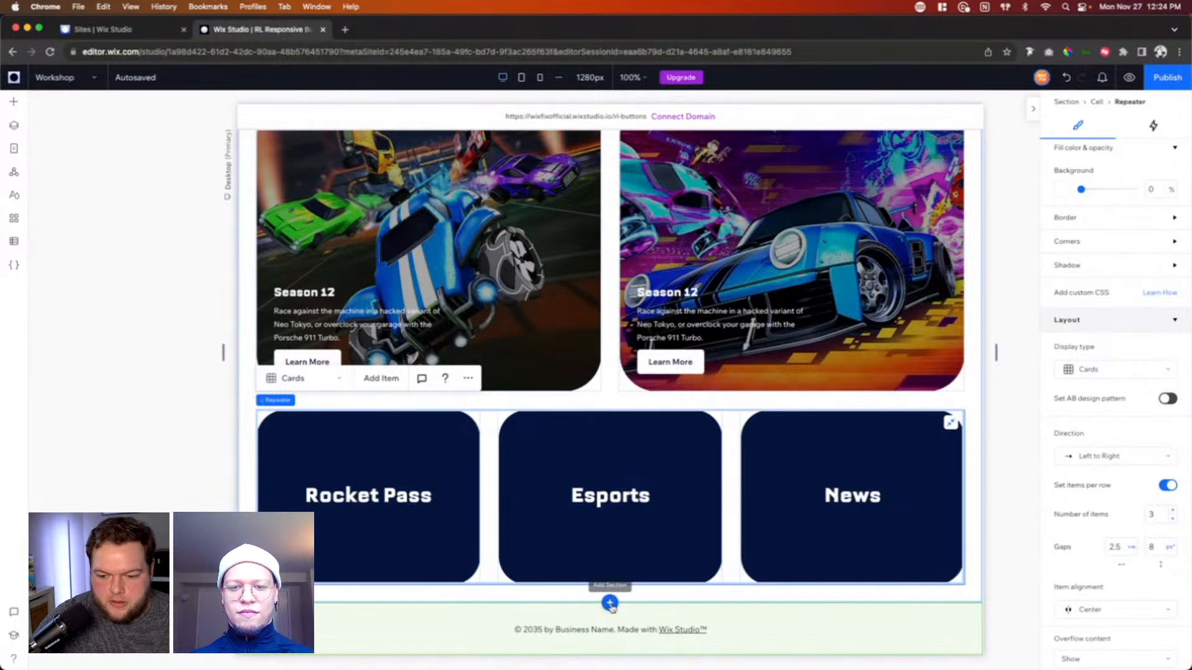
Step: Add a blank section below the three-card repeater and set its padding to 2.5% on all sides
{"action": "left_click", "coordinate": [610, 603]}
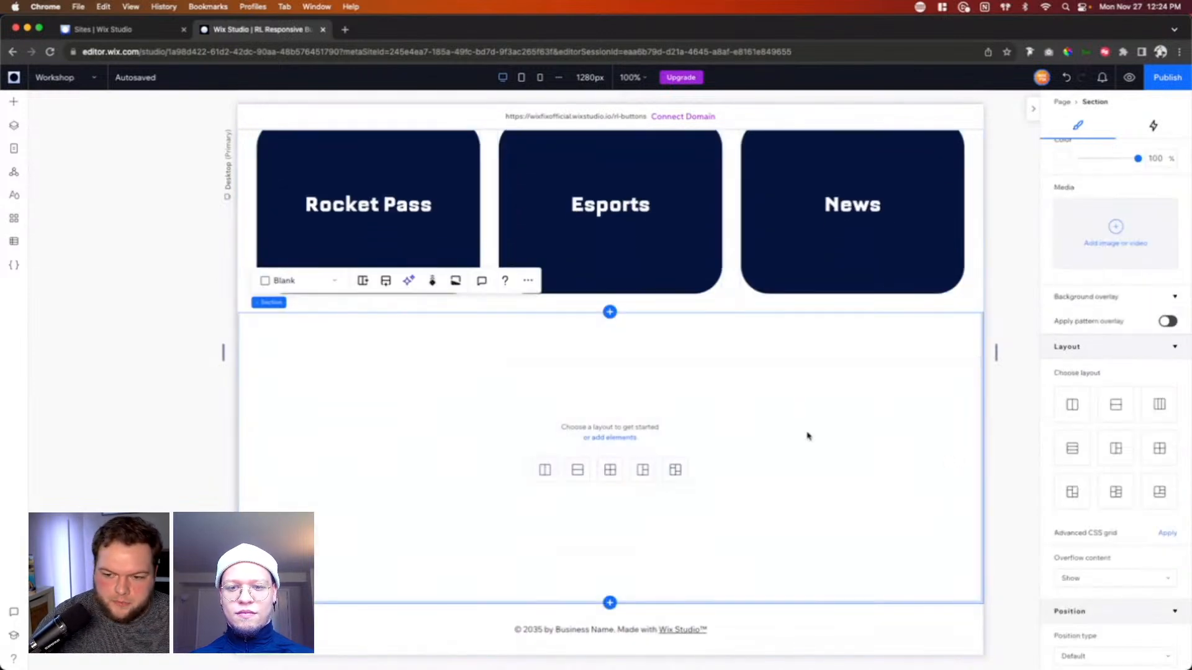
{"action": "scroll", "coordinate": [1123, 523], "scroll_direction": "down", "scroll_amount": 3}
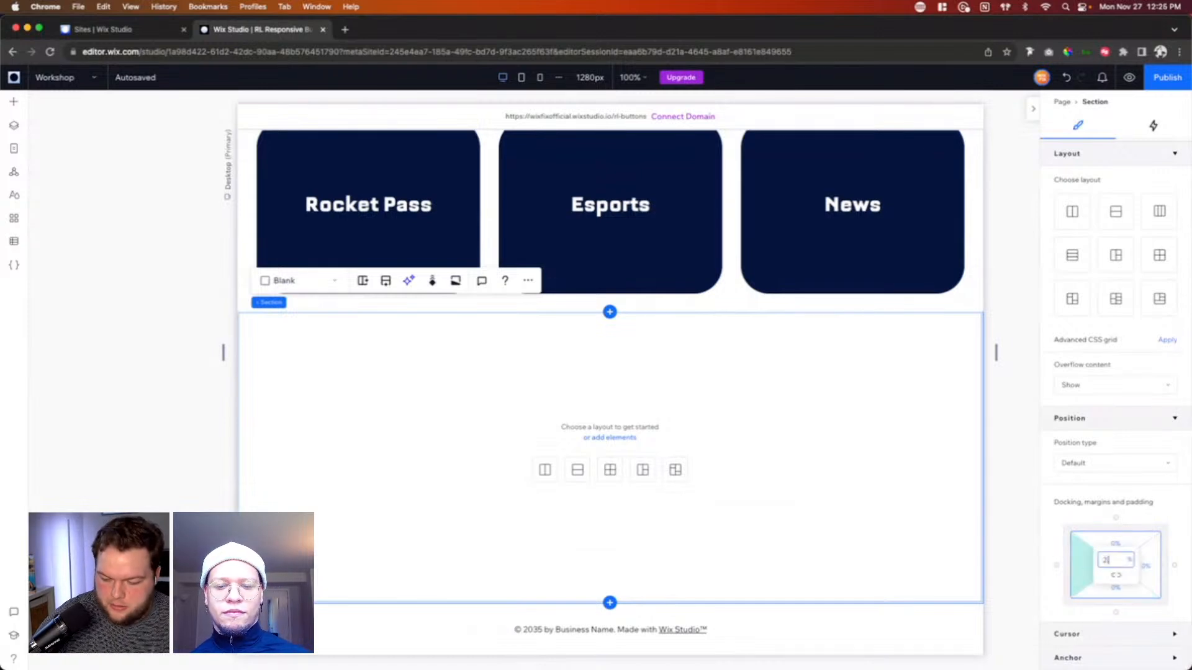
{"action": "key", "text": "Return"}
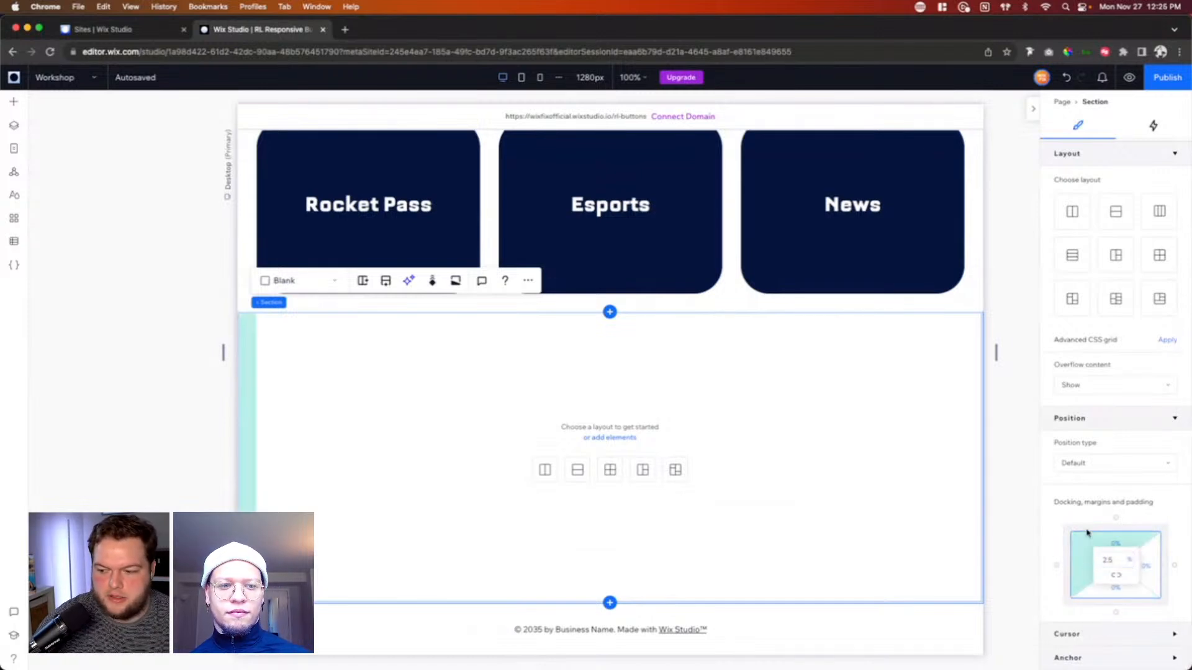
{"action": "left_click", "coordinate": [1116, 580]}
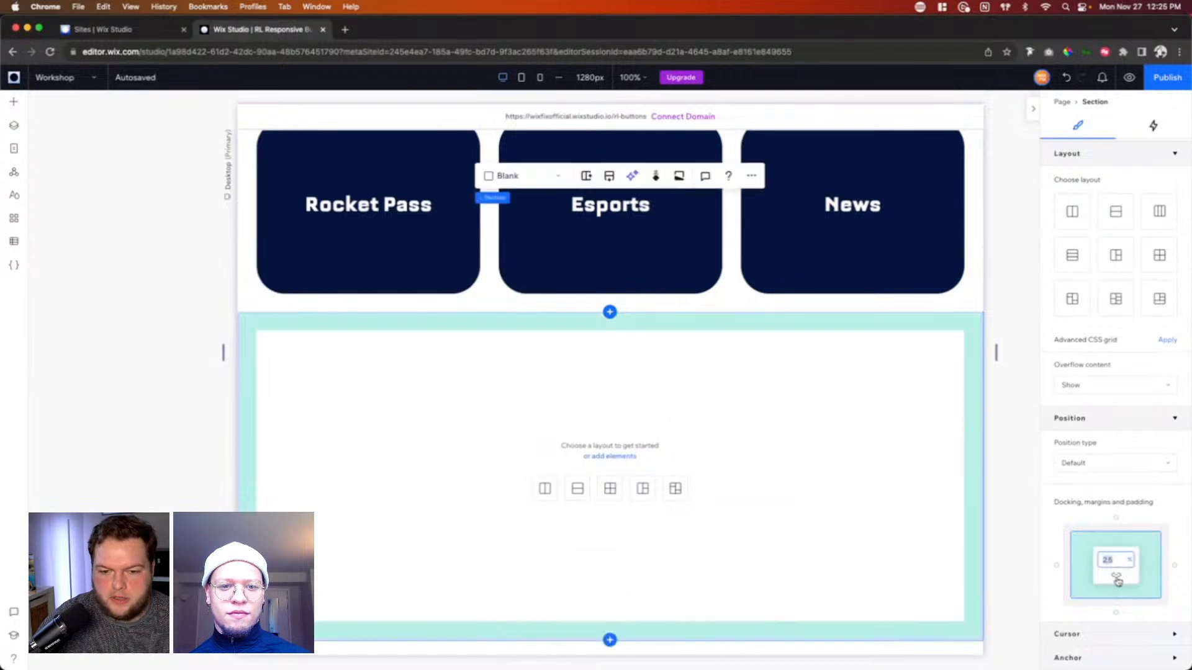
Step: Set the new section's top padding to 0%, leaving the other sides padded
{"action": "scroll", "coordinate": [883, 409], "scroll_direction": "up", "scroll_amount": 1}
{"action": "scroll", "coordinate": [683, 422], "scroll_direction": "up", "scroll_amount": 3}
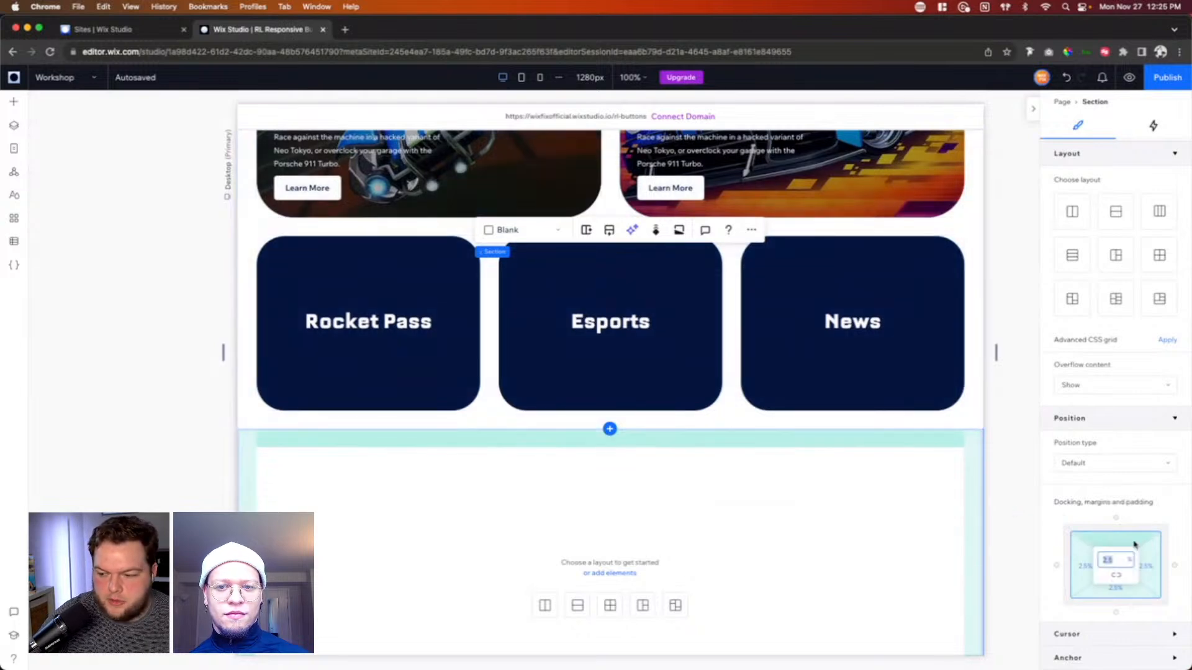
{"action": "type", "text": "0"}
{"action": "scroll", "coordinate": [896, 456], "scroll_direction": "down", "scroll_amount": 2}
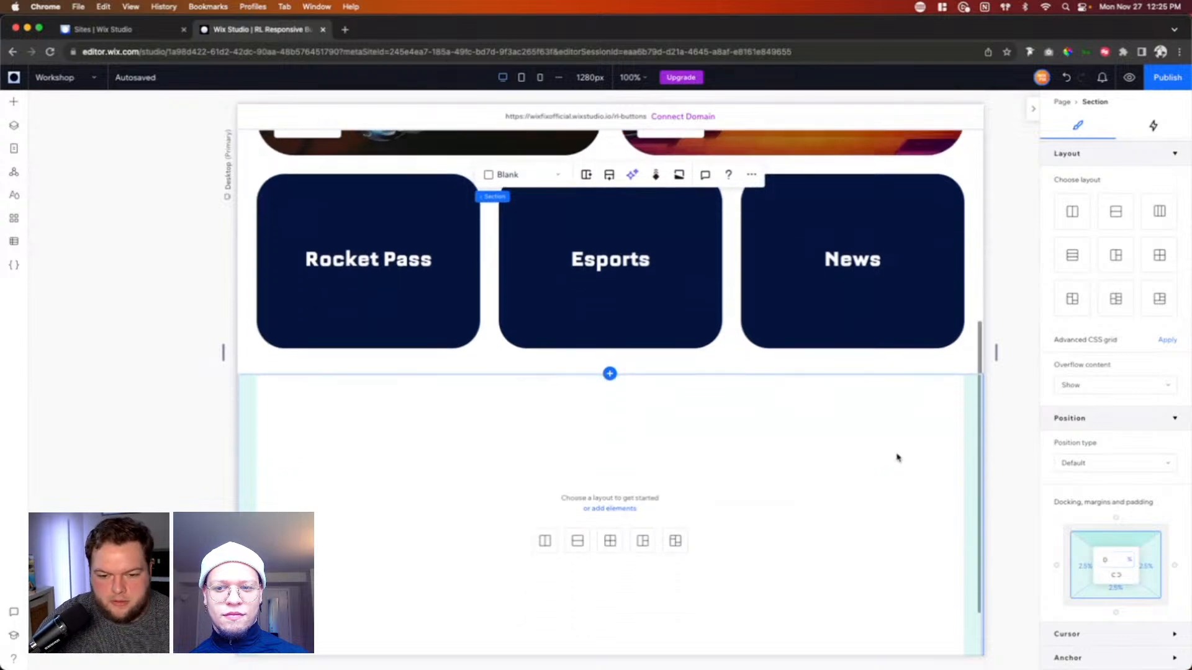
{"action": "scroll", "coordinate": [897, 458], "scroll_direction": "down", "scroll_amount": 2}
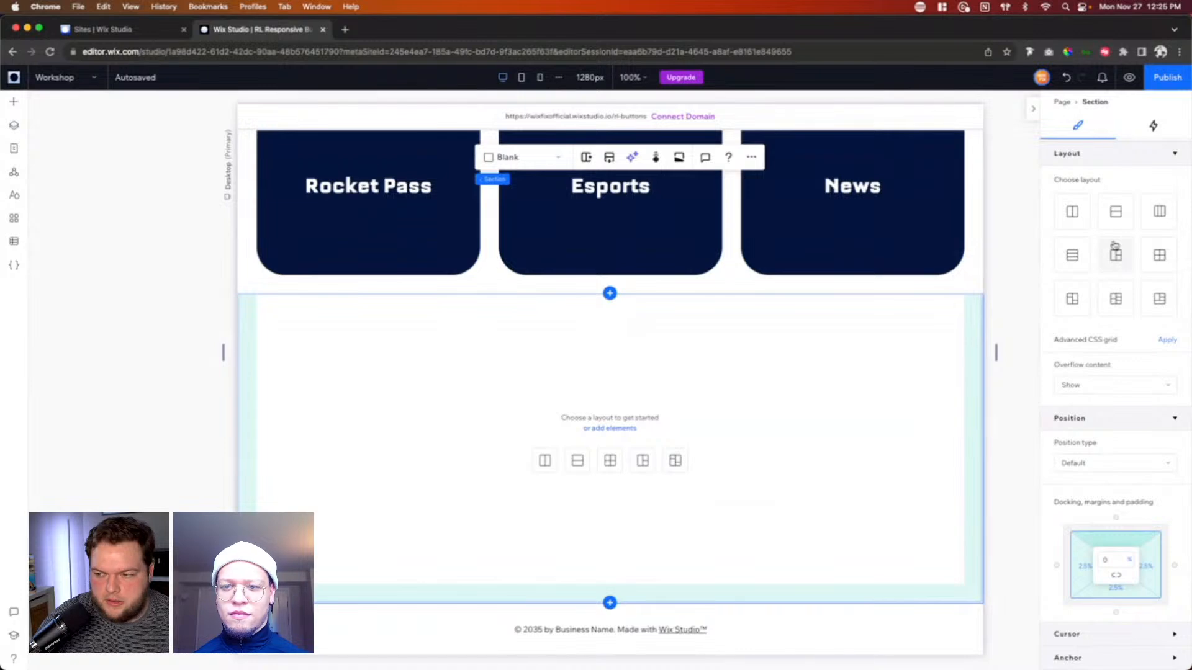
Step: Set the new section's height to 700 px
{"action": "scroll", "coordinate": [1154, 208], "scroll_direction": "up", "scroll_amount": 5}
{"action": "scroll", "coordinate": [1170, 208], "scroll_direction": "down", "scroll_amount": 5}
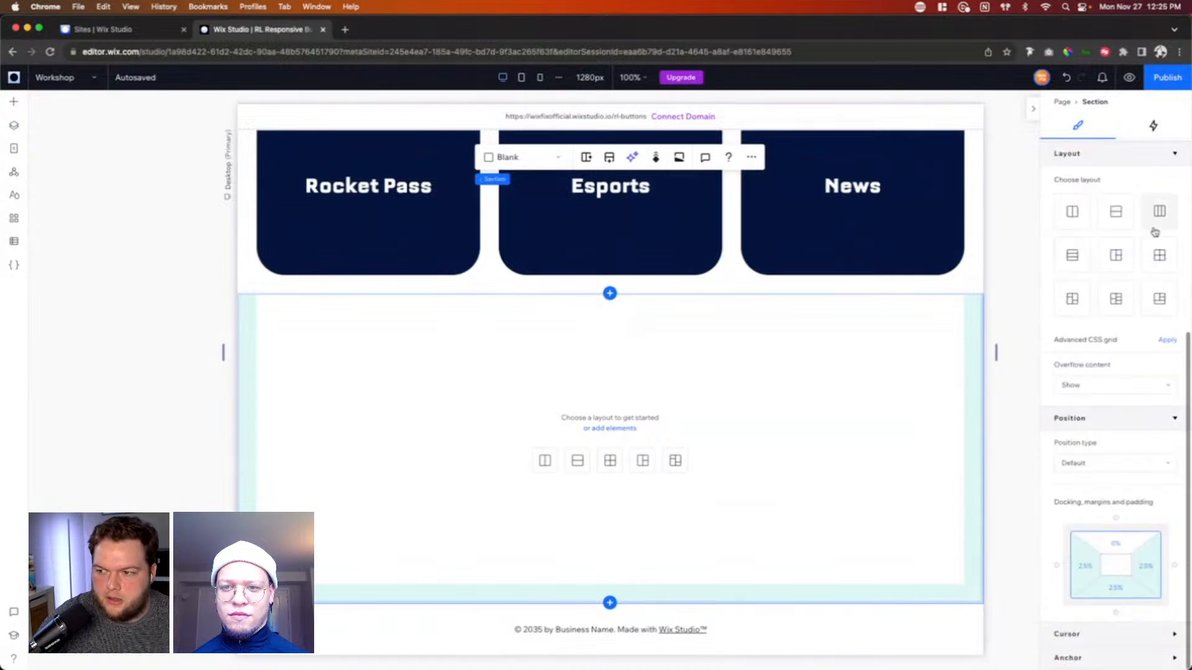
{"action": "scroll", "coordinate": [1156, 229], "scroll_direction": "up", "scroll_amount": 5}
{"action": "left_click", "coordinate": [1158, 180]}
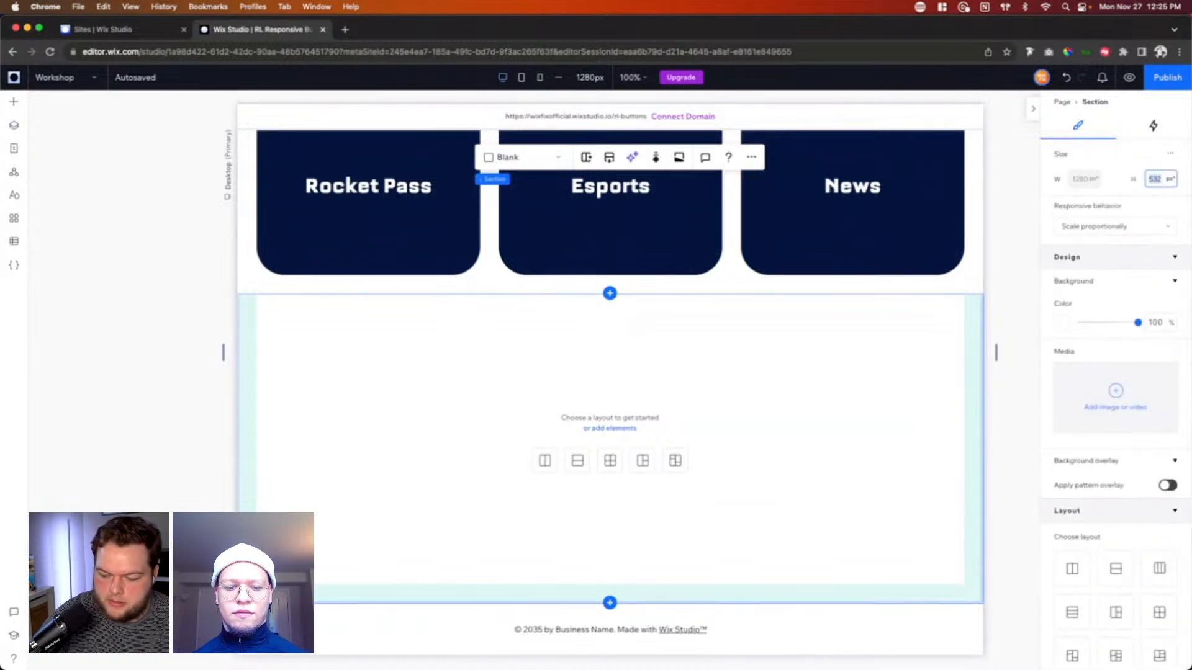
{"action": "type", "text": "700"}
{"action": "left_click", "coordinate": [636, 365]}
{"action": "scroll", "coordinate": [636, 365], "scroll_direction": "down", "scroll_amount": 2}
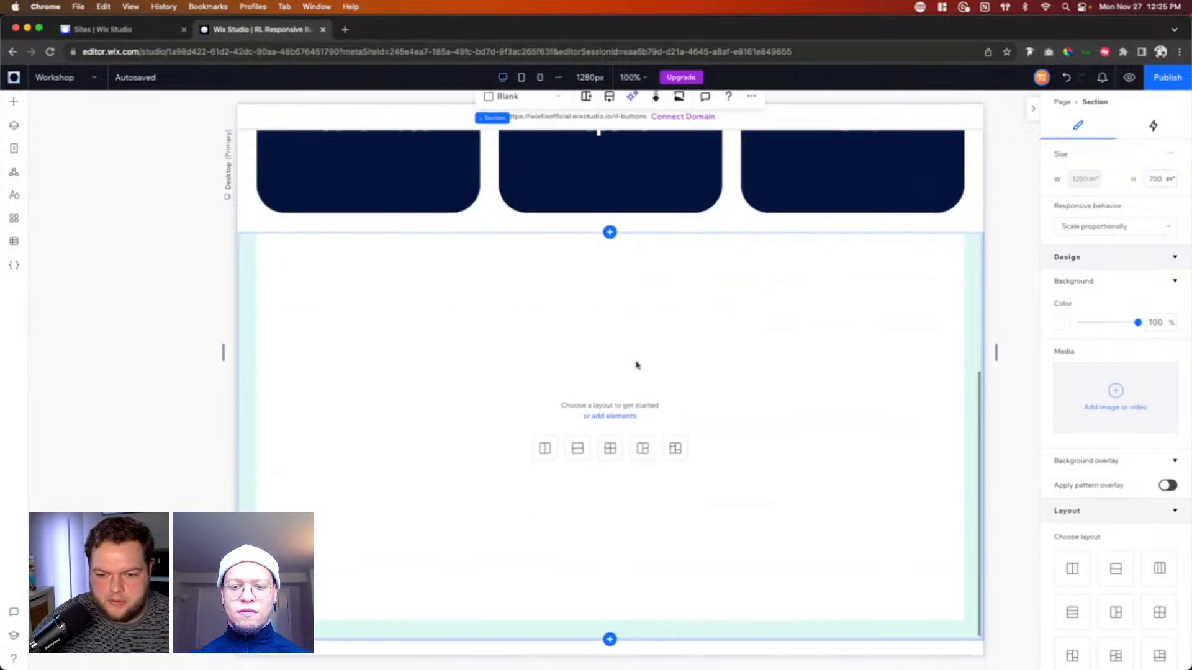
{"action": "scroll", "coordinate": [636, 365], "scroll_direction": "down", "scroll_amount": 1}
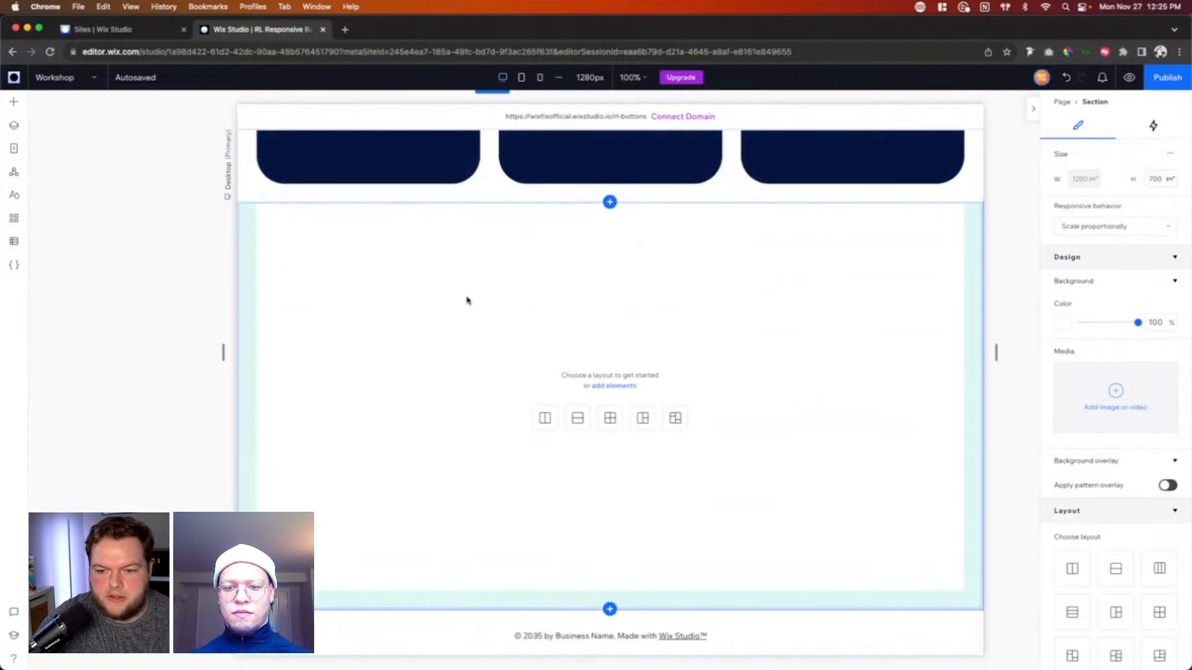
Step: Add the jellyfish VideoBox from the media elements to the new section, stretched to fill its padded area
{"action": "left_click", "coordinate": [12, 104]}
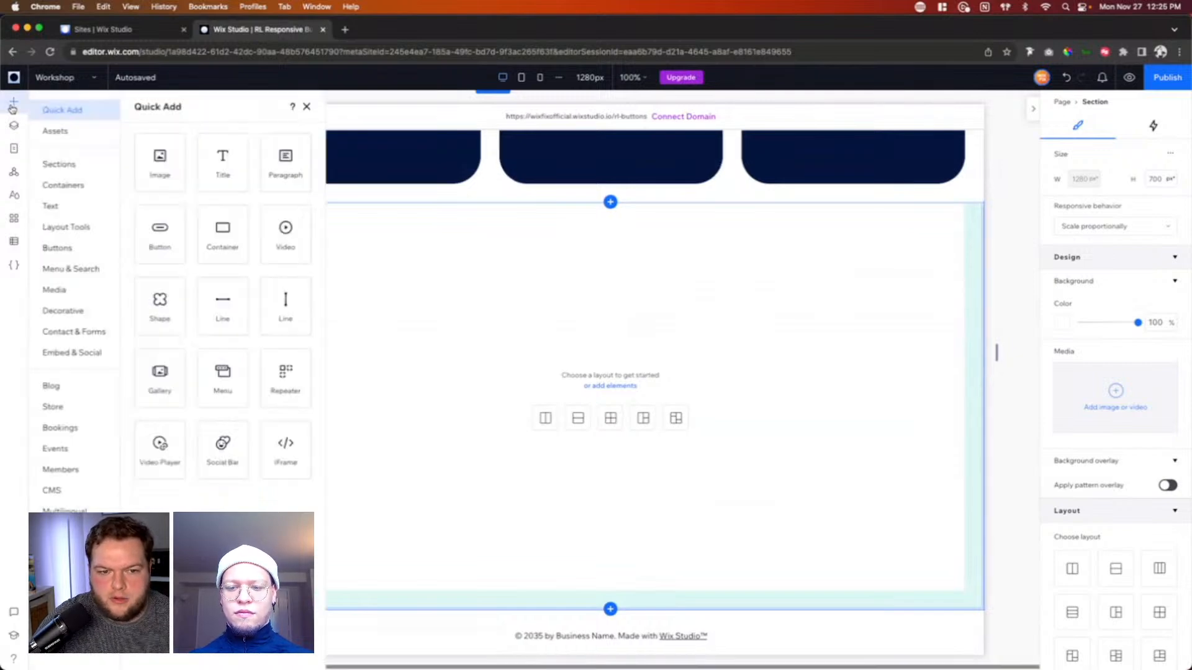
{"action": "left_click", "coordinate": [54, 289]}
{"action": "left_click", "coordinate": [149, 273]}
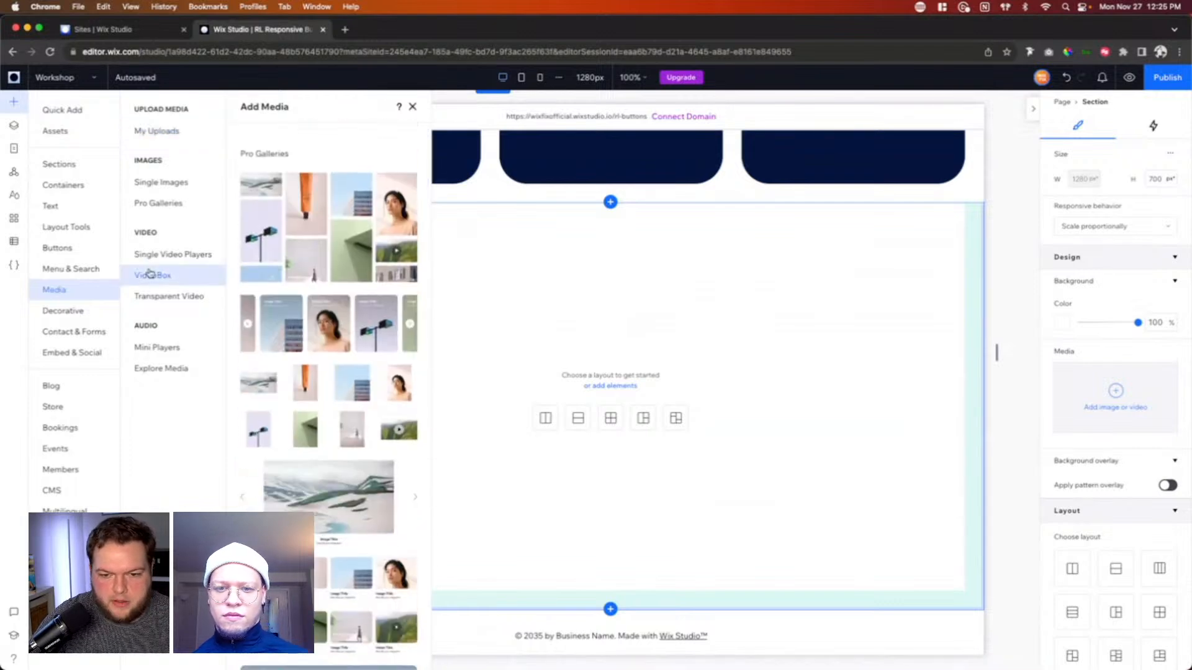
{"action": "scroll", "coordinate": [327, 425], "scroll_direction": "up", "scroll_amount": 5}
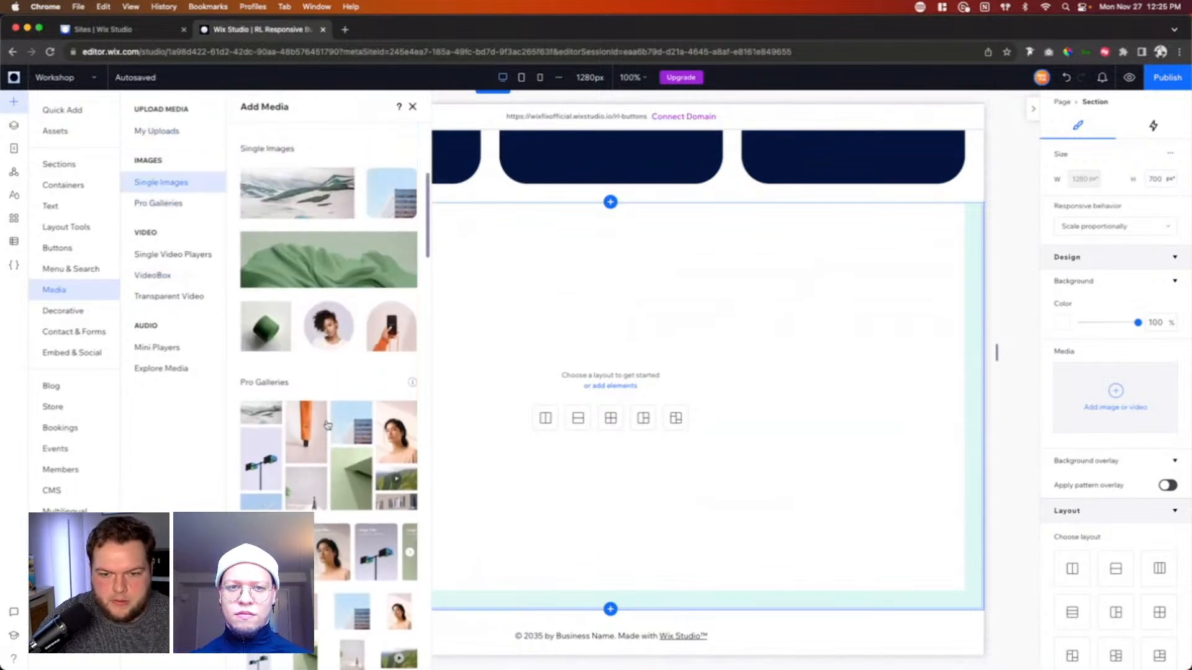
{"action": "scroll", "coordinate": [328, 426], "scroll_direction": "up", "scroll_amount": 3}
{"action": "left_click", "coordinate": [159, 278]}
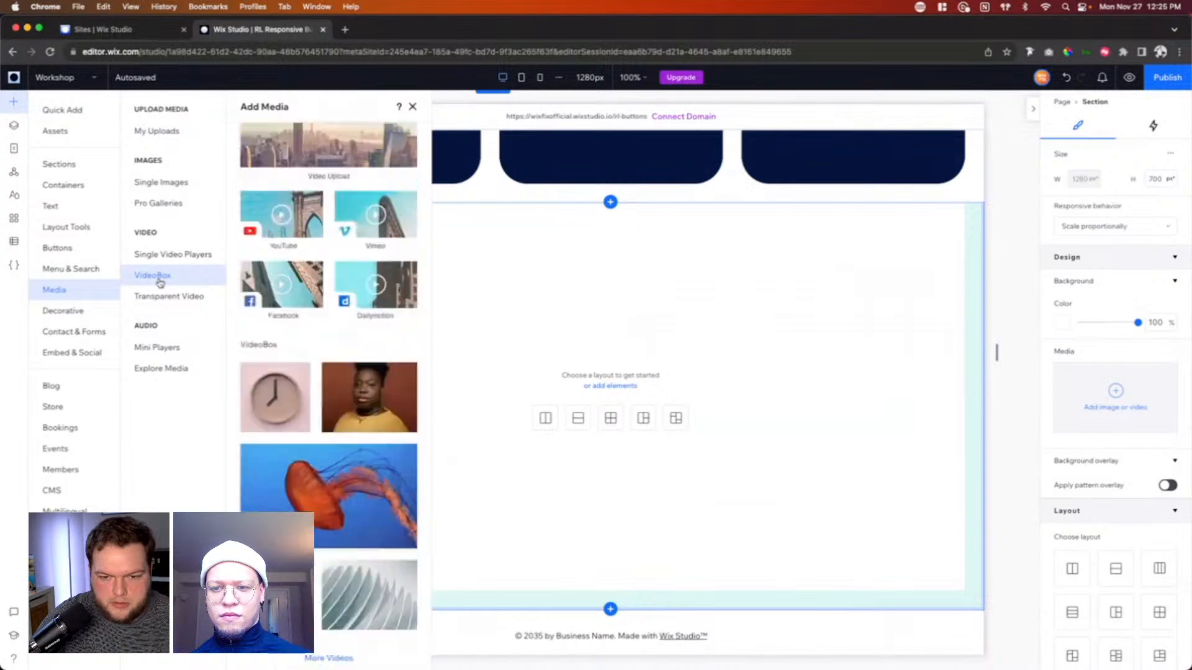
{"action": "left_click_drag", "start_coordinate": [345, 302], "coordinate": [687, 418]}
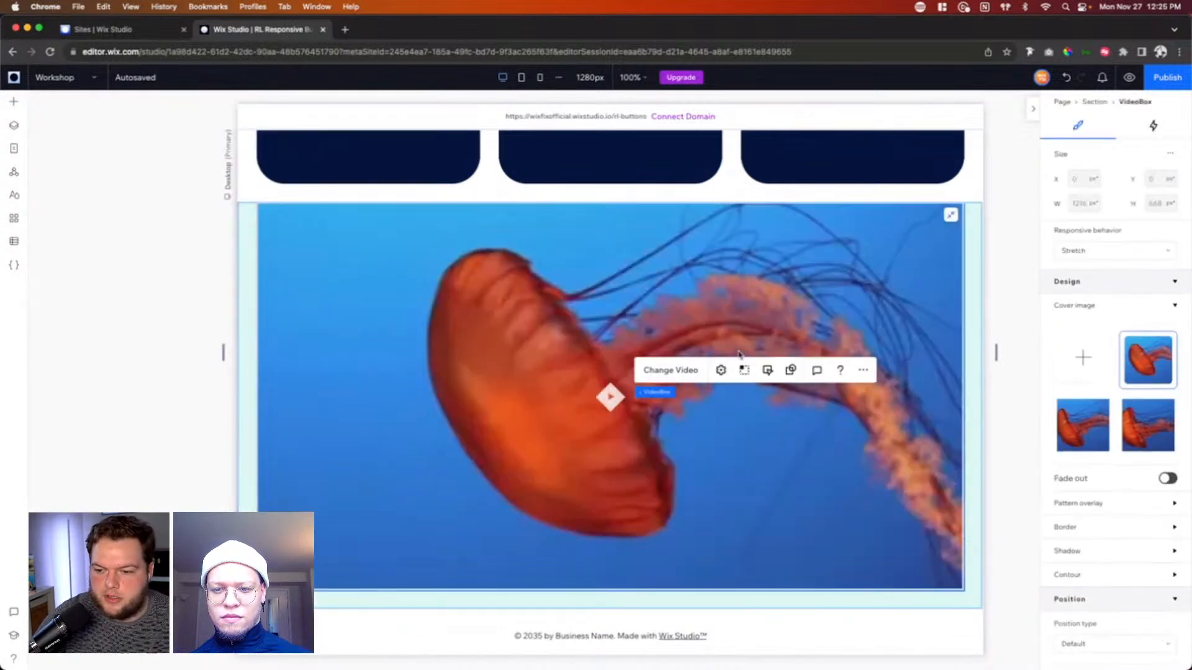
{"action": "left_click", "coordinate": [710, 354]}
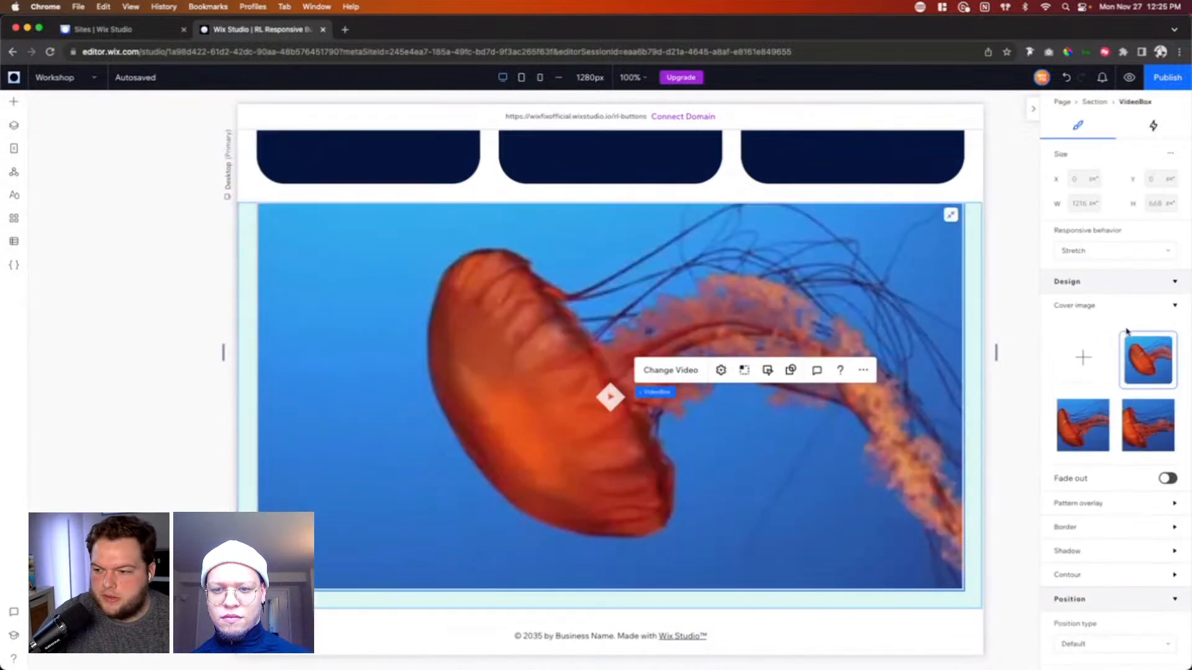
Step: Replace the VideoBox's video with Video.mp4 from the site files
{"action": "scroll", "coordinate": [1126, 331], "scroll_direction": "down", "scroll_amount": 3}
{"action": "left_click", "coordinate": [670, 370]}
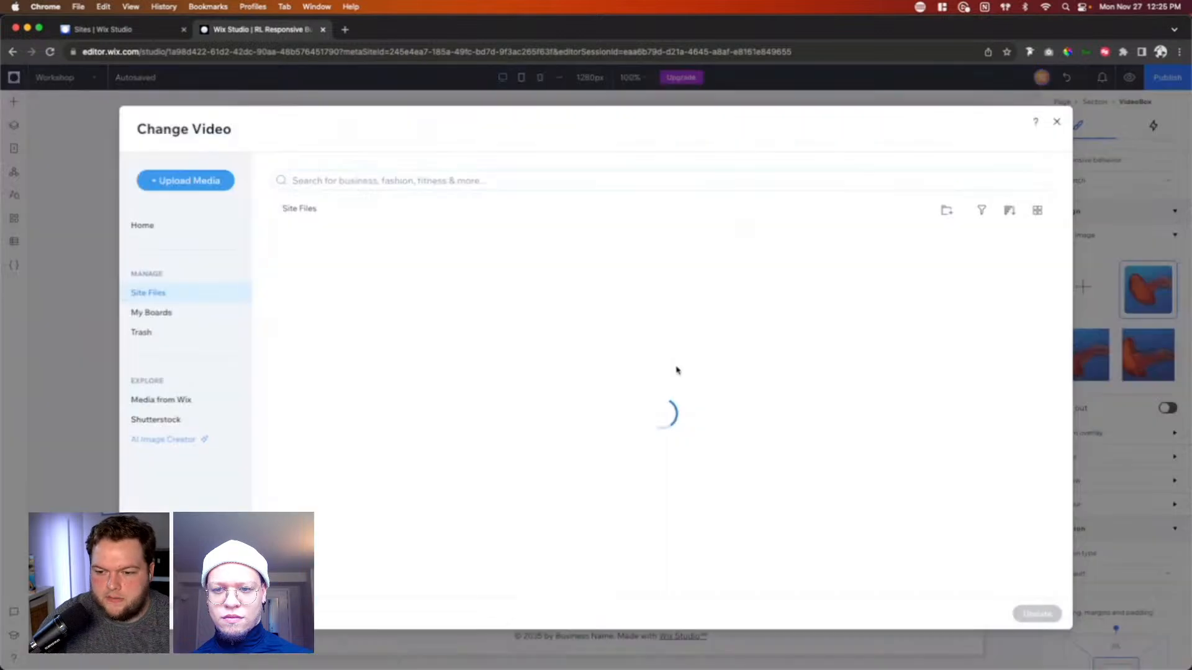
{"action": "left_click", "coordinate": [651, 312]}
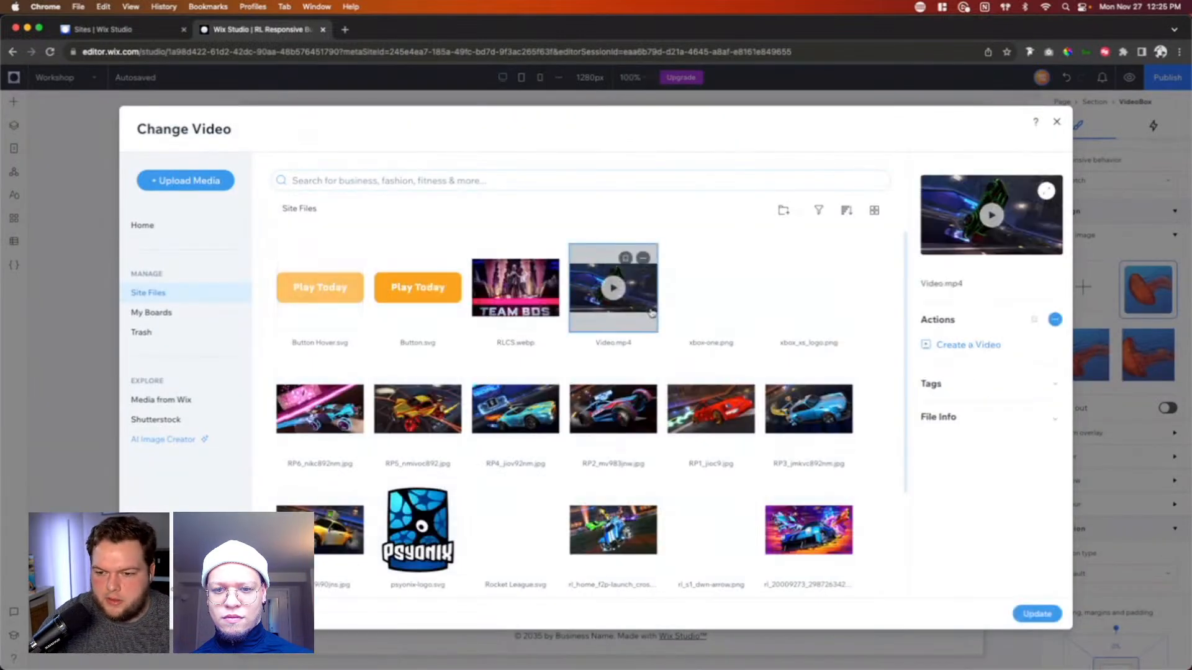
{"action": "double_click", "coordinate": [651, 313]}
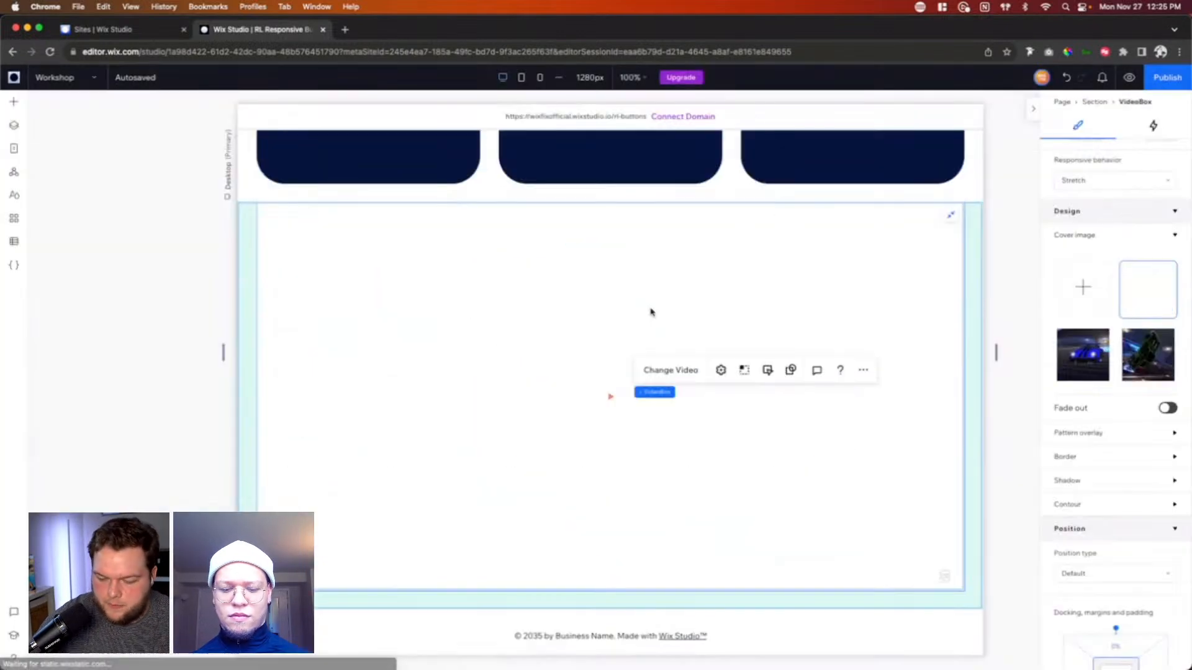
Step: Apply a contour to the VideoBox with a 64 px radius on all corners
{"action": "left_click", "coordinate": [1078, 507]}
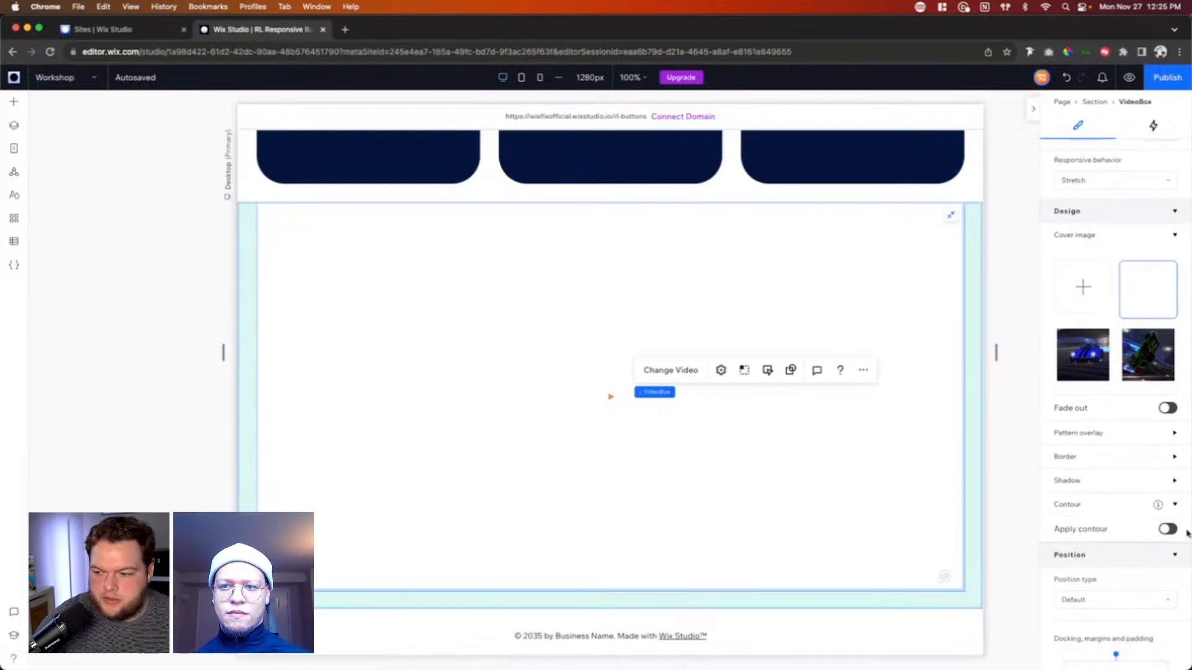
{"action": "left_click", "coordinate": [1167, 529]}
{"action": "left_click", "coordinate": [1068, 572]}
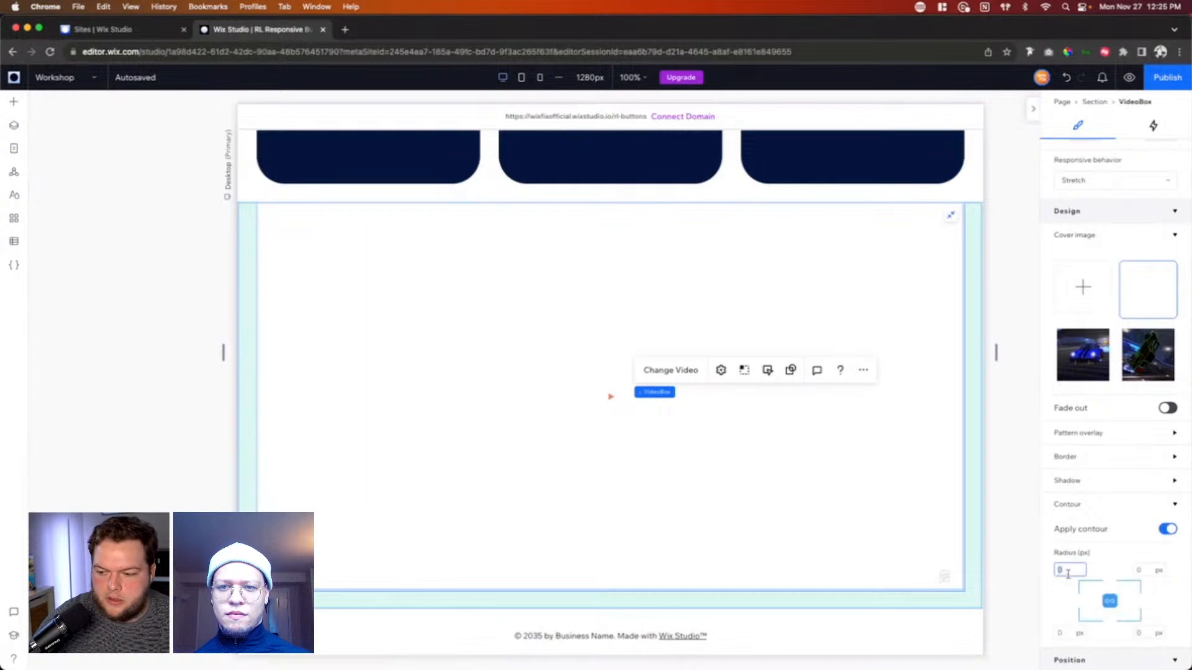
{"action": "type", "text": "64"}
{"action": "key", "text": "Return"}
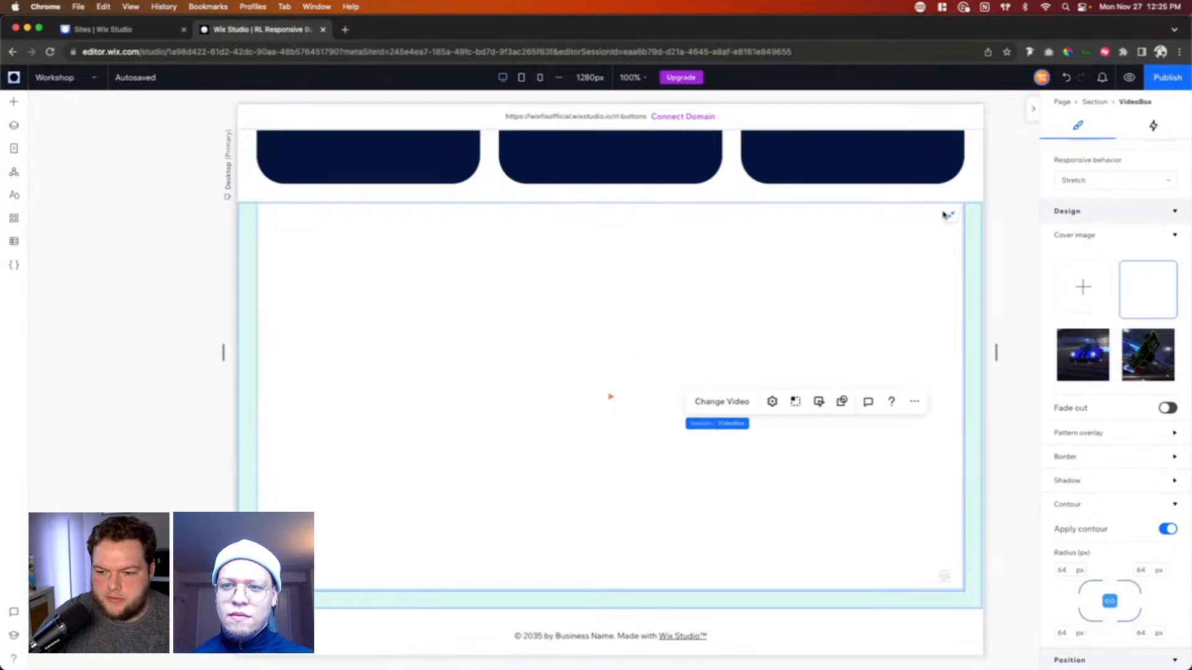
Step: Preview the page, play the video in the new section, and return to the editor
{"action": "left_click", "coordinate": [1129, 78]}
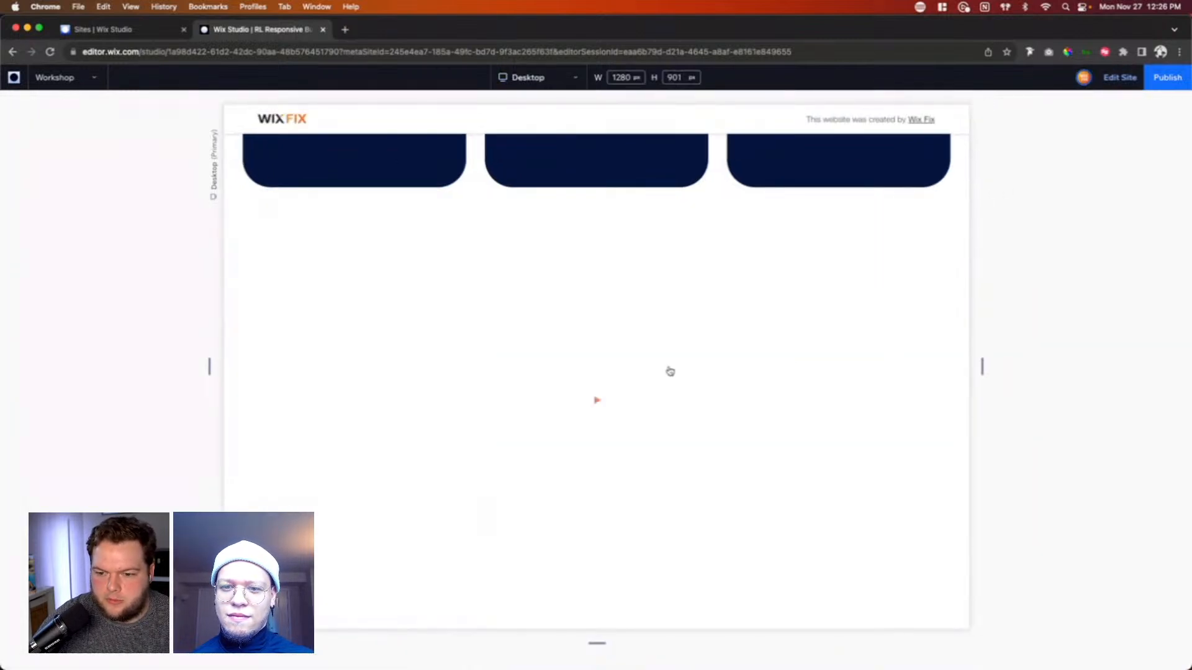
{"action": "left_click", "coordinate": [601, 401]}
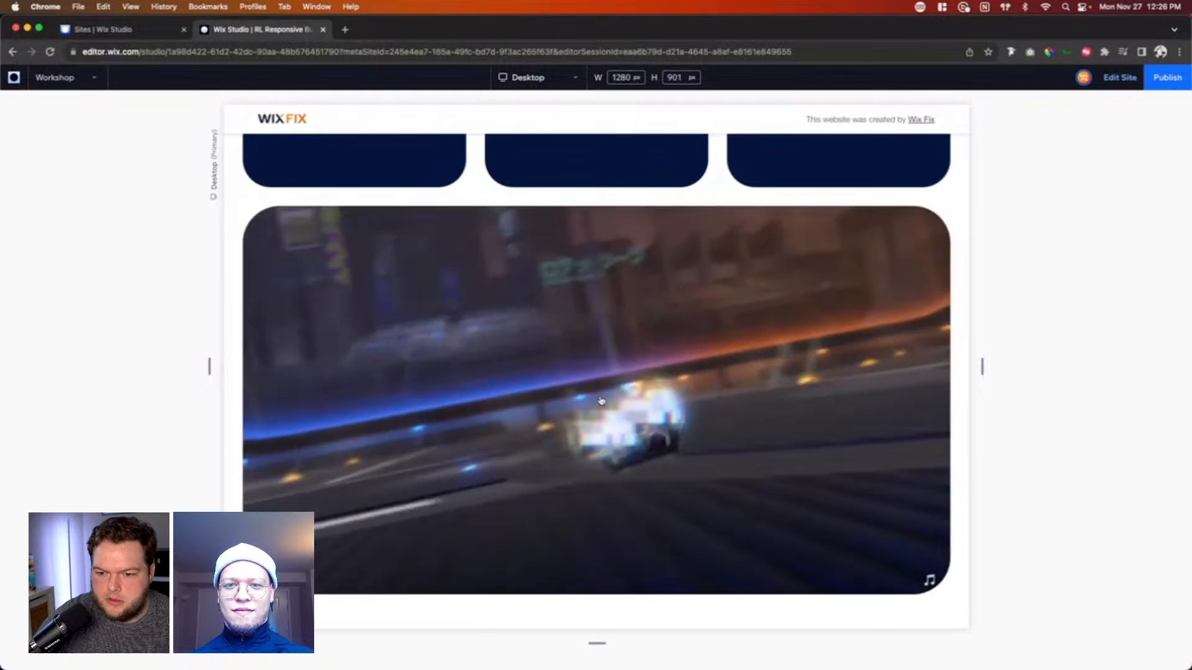
{"action": "left_click", "coordinate": [1106, 75]}
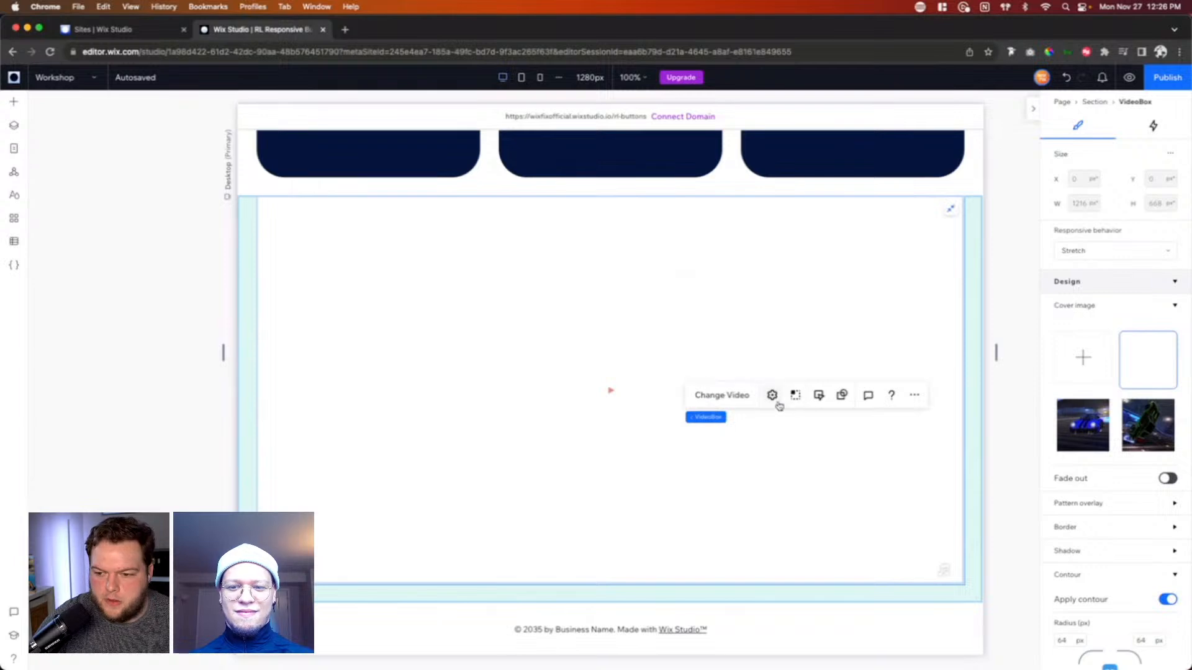
Step: Set the VideoBox behavior to start playing Automatically with No pause
{"action": "left_click", "coordinate": [819, 396]}
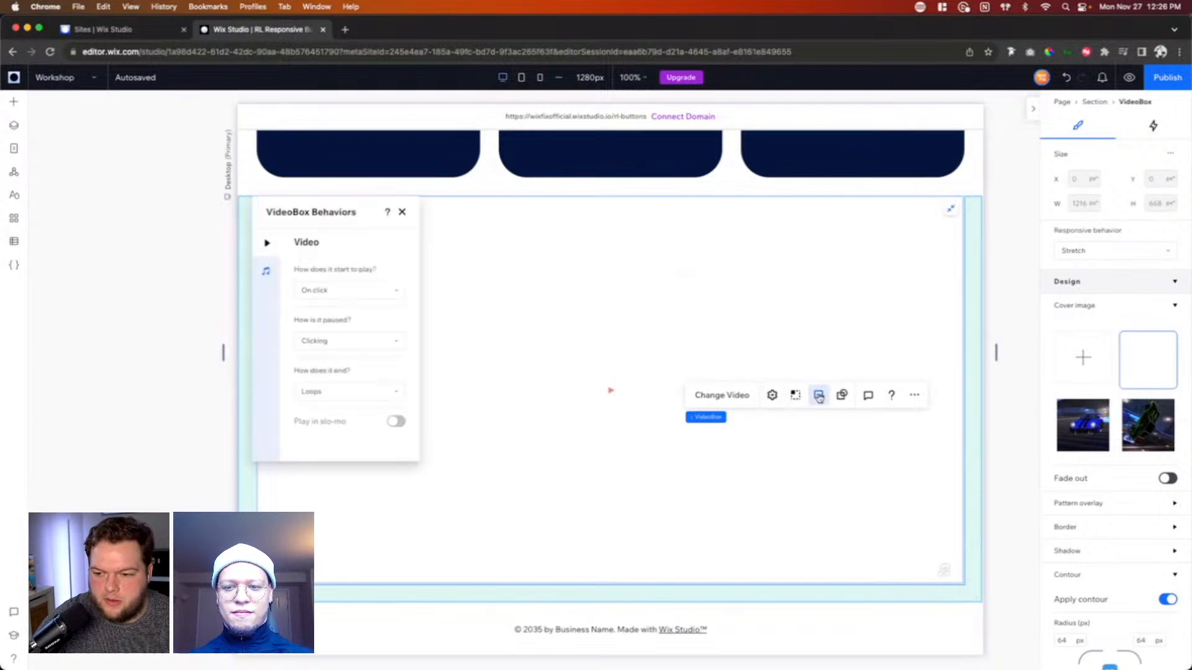
{"action": "left_click", "coordinate": [349, 287]}
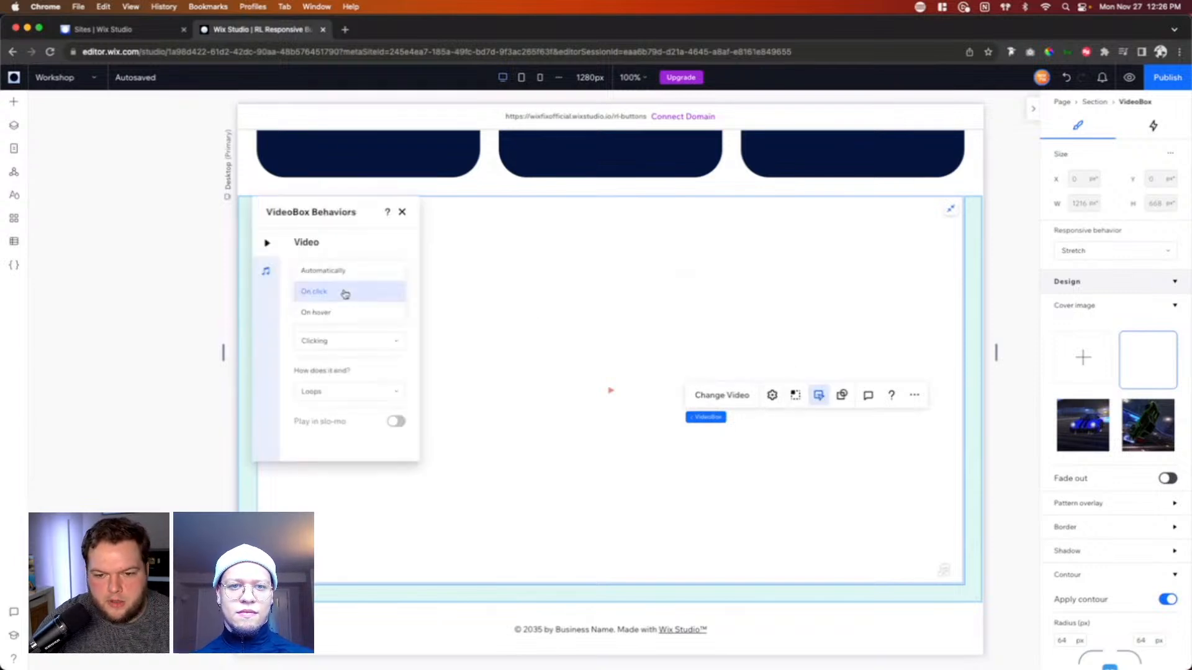
{"action": "left_click", "coordinate": [322, 274]}
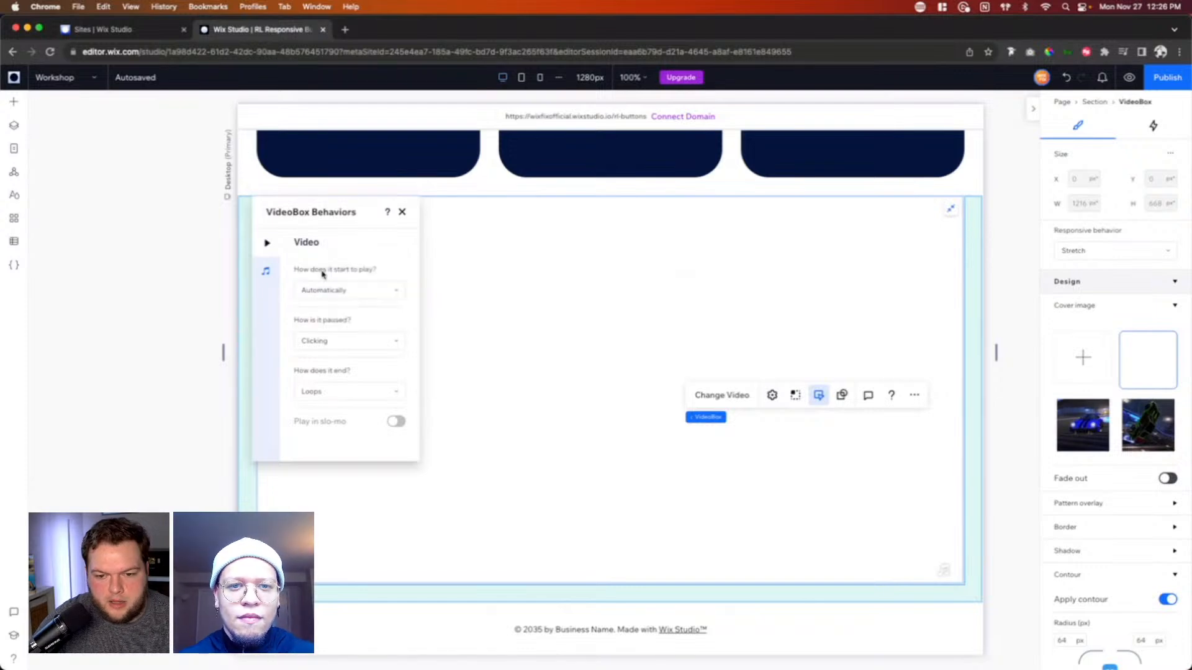
{"action": "left_click", "coordinate": [325, 342]}
{"action": "left_click", "coordinate": [332, 366]}
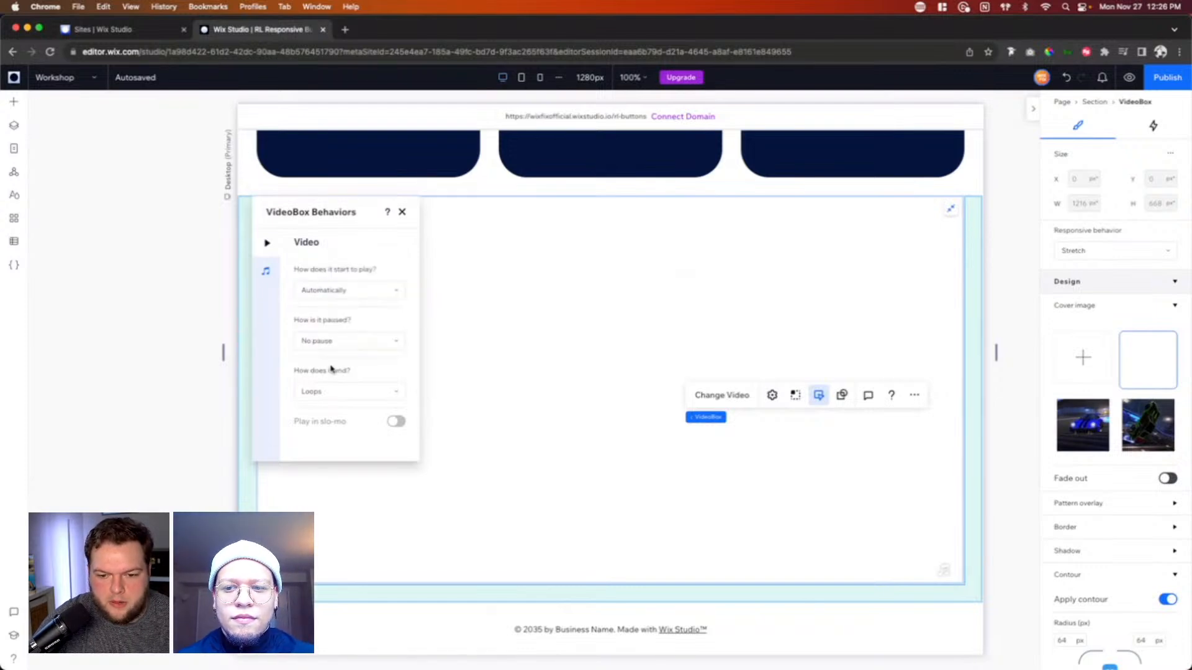
Step: Disable the VideoBox's sound and close its behavior settings
{"action": "left_click", "coordinate": [267, 272]}
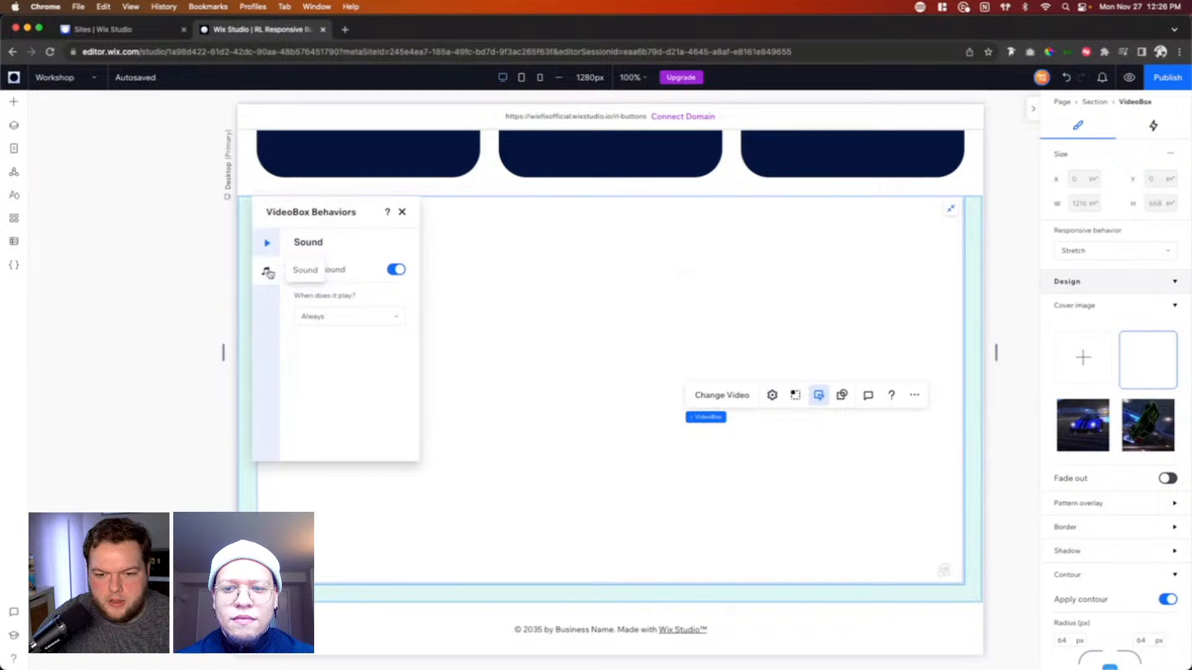
{"action": "left_click", "coordinate": [396, 269]}
{"action": "left_click", "coordinate": [402, 213]}
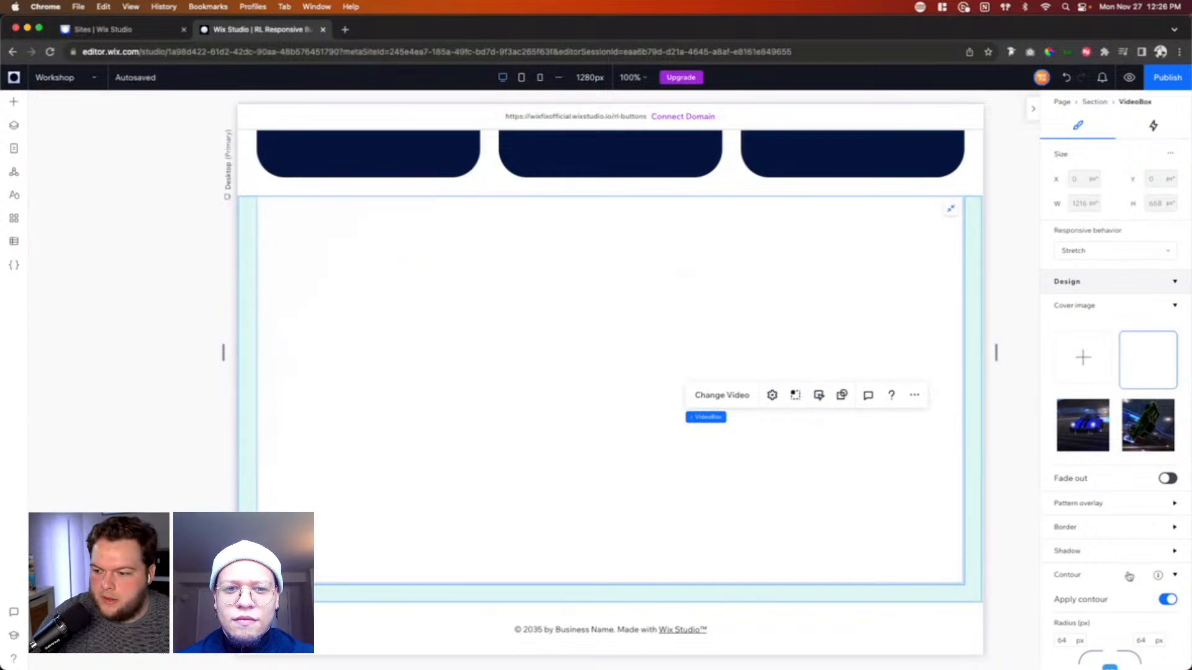
Step: Unstretch the VideoBox so it no longer fills the section
{"action": "scroll", "coordinate": [1114, 511], "scroll_direction": "down", "scroll_amount": 2}
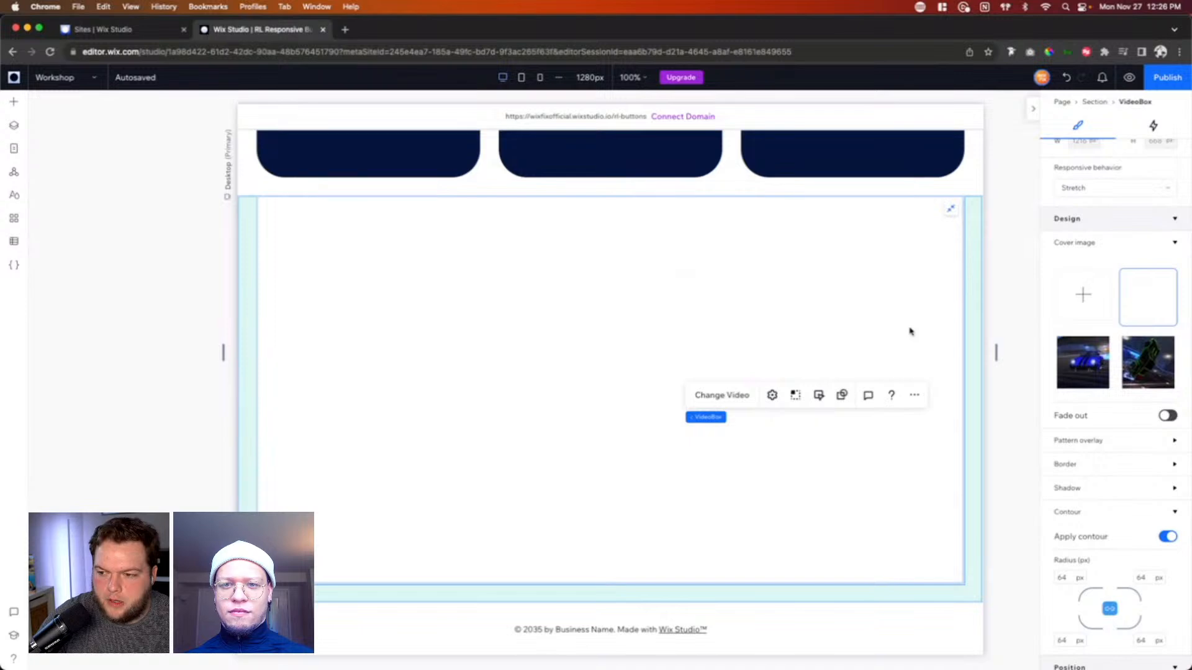
{"action": "right_click", "coordinate": [857, 293]}
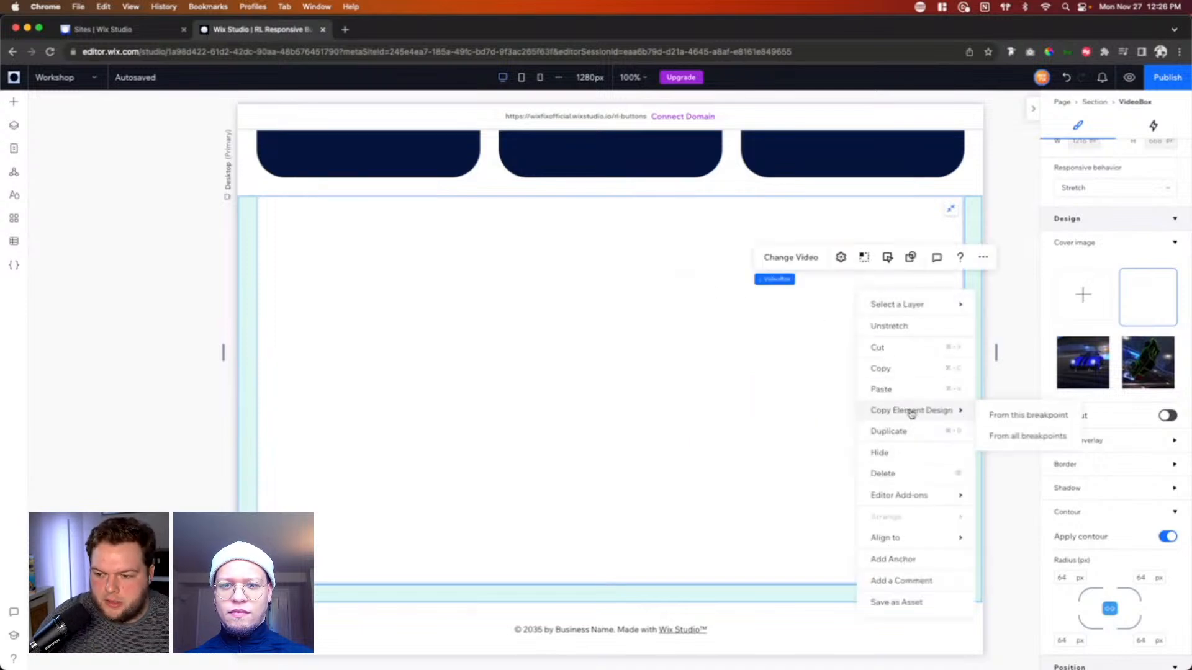
{"action": "left_click", "coordinate": [950, 216]}
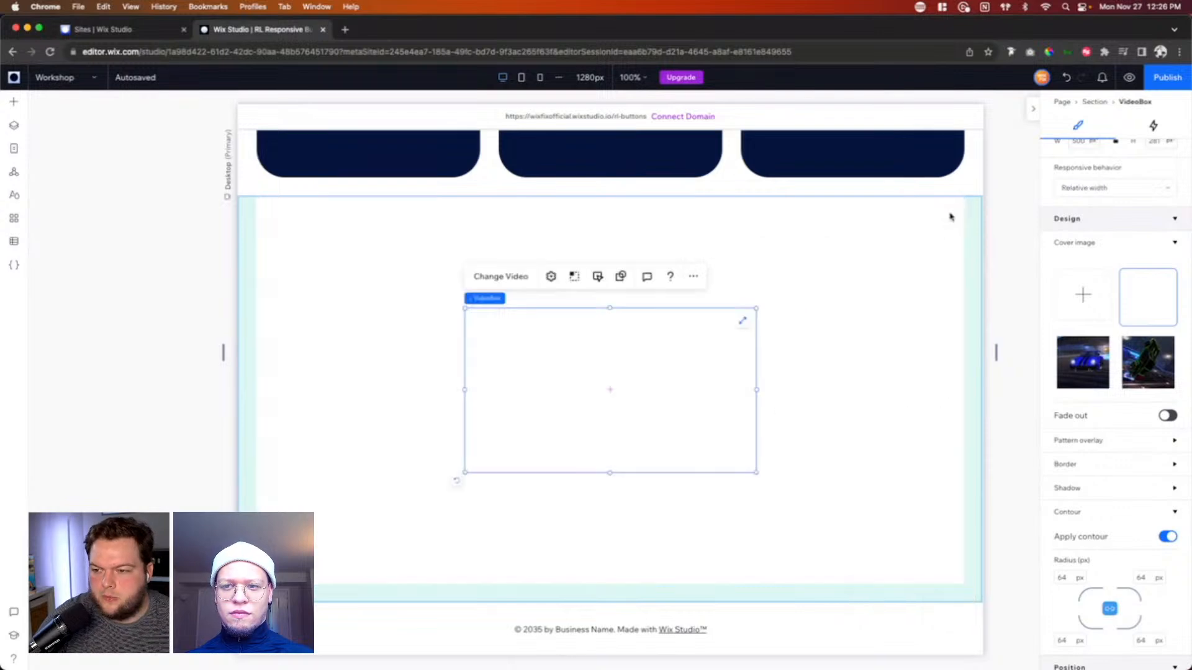
Step: Wrap the VideoBox in a container and fill the container's background with the black theme color (#000000)
{"action": "right_click", "coordinate": [712, 350]}
{"action": "left_click", "coordinate": [754, 235]}
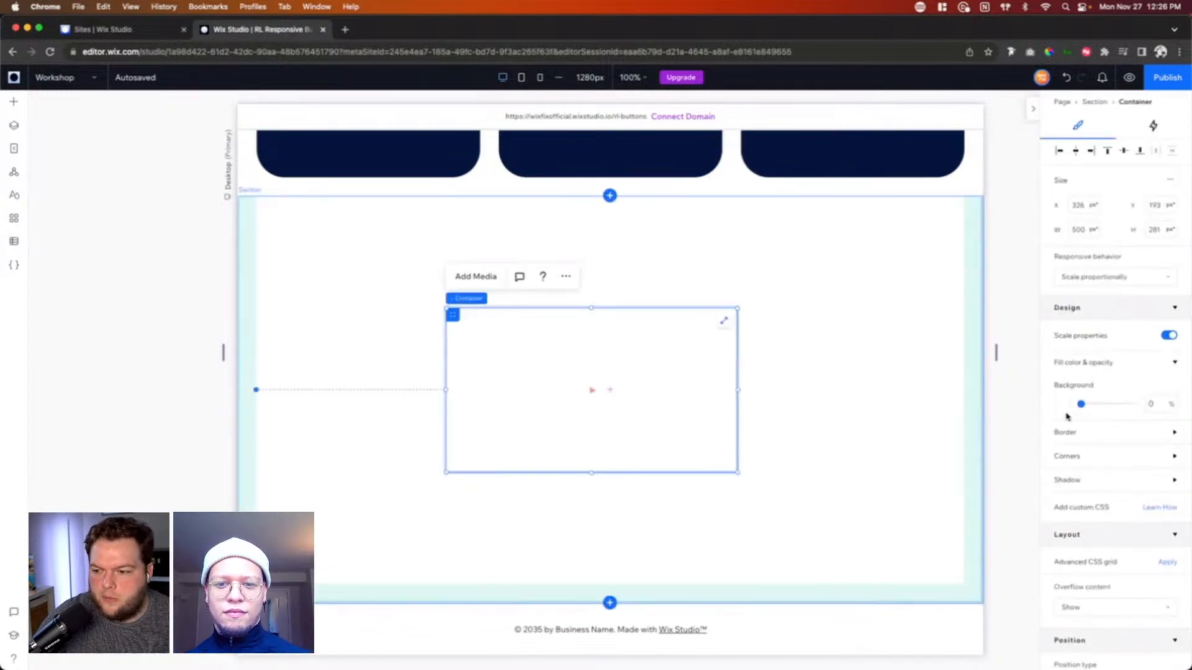
{"action": "left_click", "coordinate": [1063, 406]}
{"action": "left_click", "coordinate": [1166, 482]}
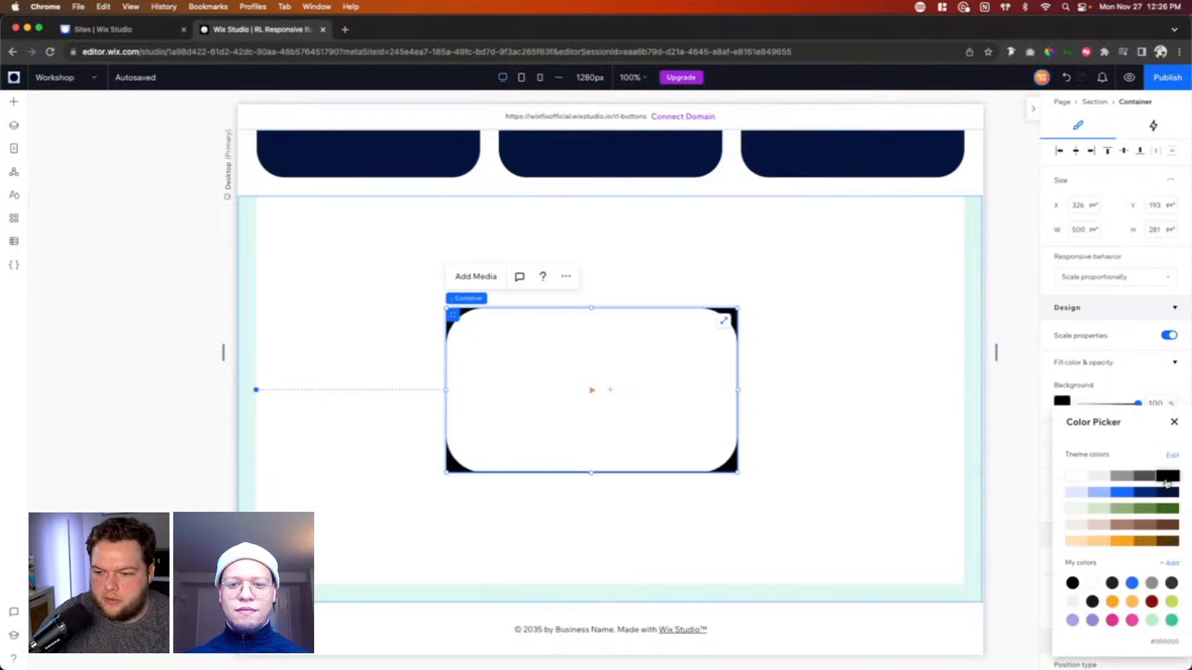
{"action": "left_click", "coordinate": [1174, 420]}
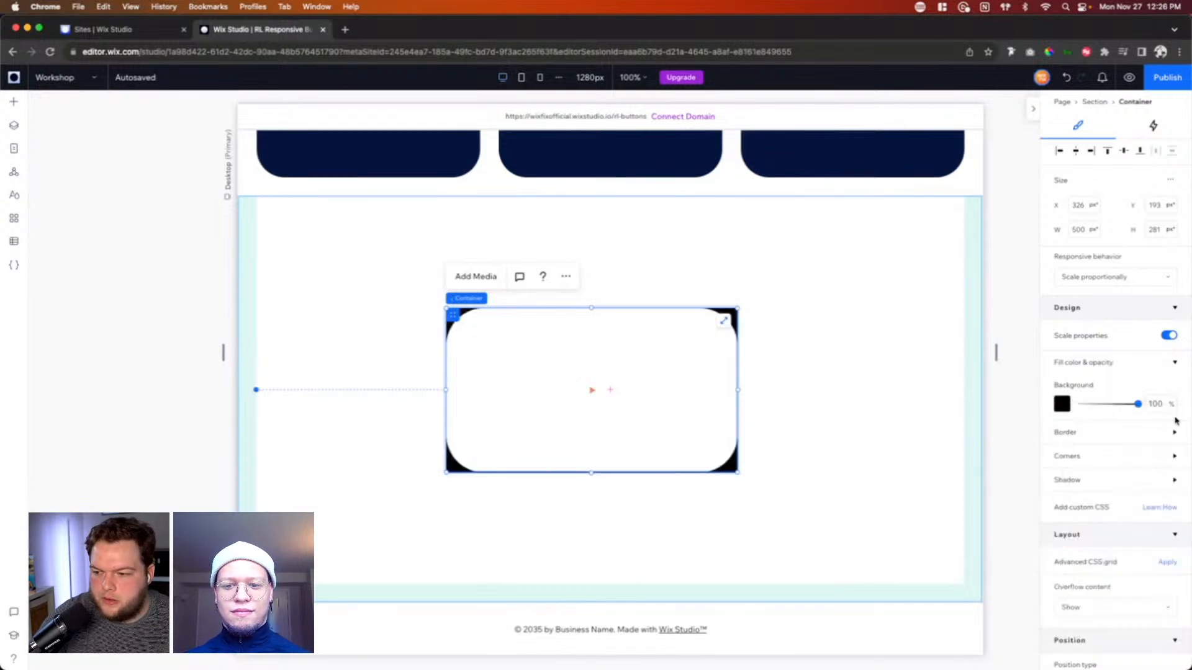
Step: Round all of the container's corners to a 64 px radius and stretch it to fill the section
{"action": "left_click", "coordinate": [1064, 459]}
{"action": "left_click", "coordinate": [1066, 495]}
{"action": "type", "text": "6"}
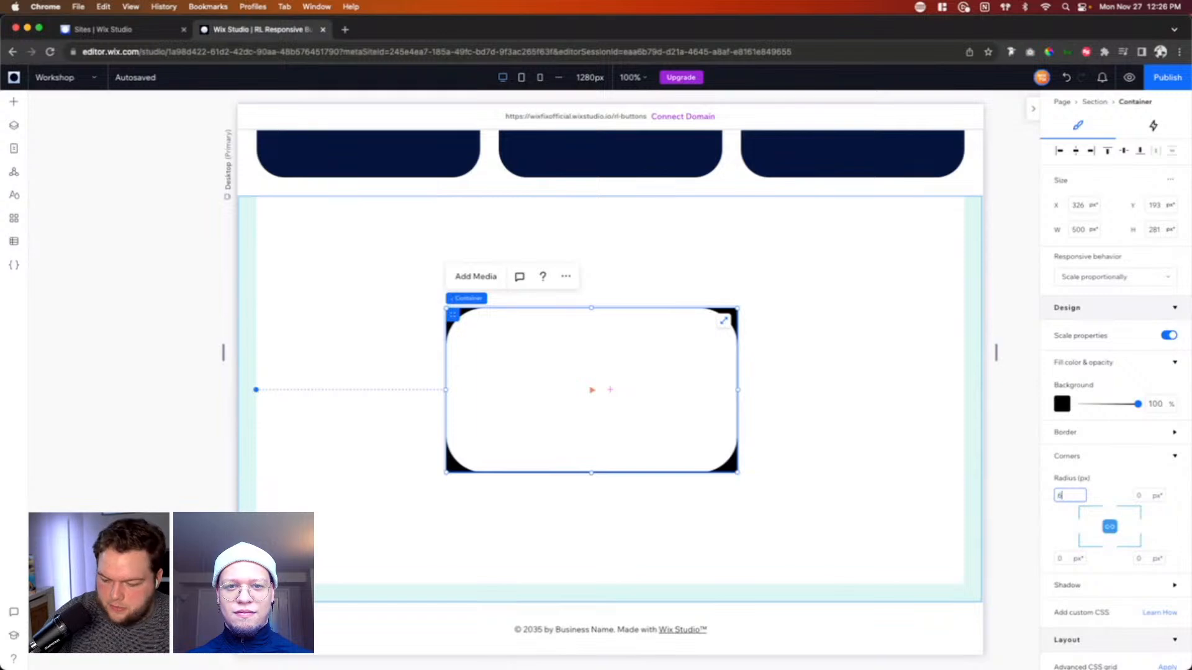
{"action": "type", "text": "4"}
{"action": "key", "text": "Return"}
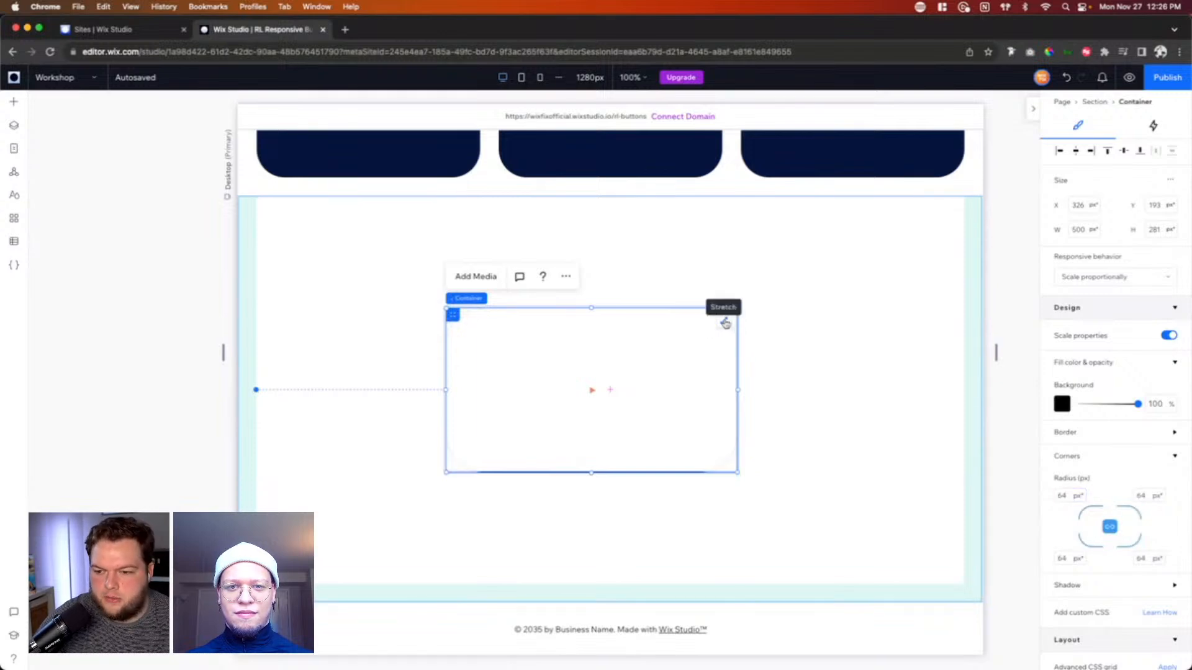
{"action": "left_click", "coordinate": [724, 321]}
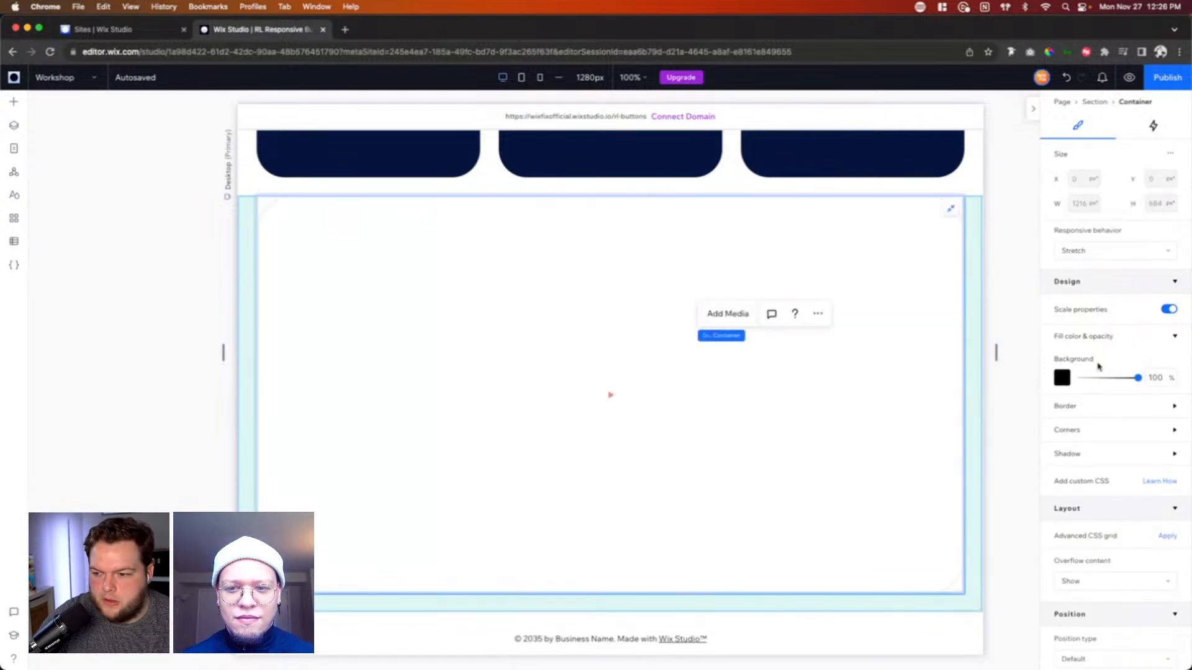
Step: Set the opacity of the VideoBox inside the container to 50% so the black background dims it
{"action": "left_click", "coordinate": [885, 370]}
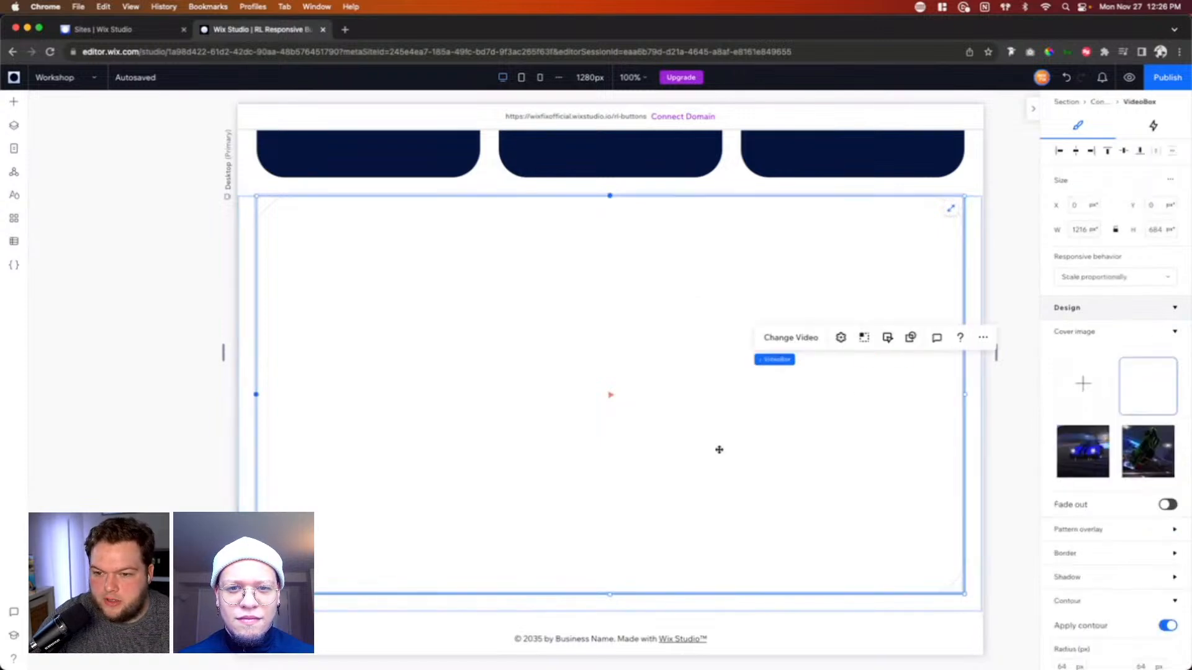
{"action": "scroll", "coordinate": [1114, 496], "scroll_direction": "down", "scroll_amount": 1}
{"action": "scroll", "coordinate": [1113, 496], "scroll_direction": "down", "scroll_amount": 10}
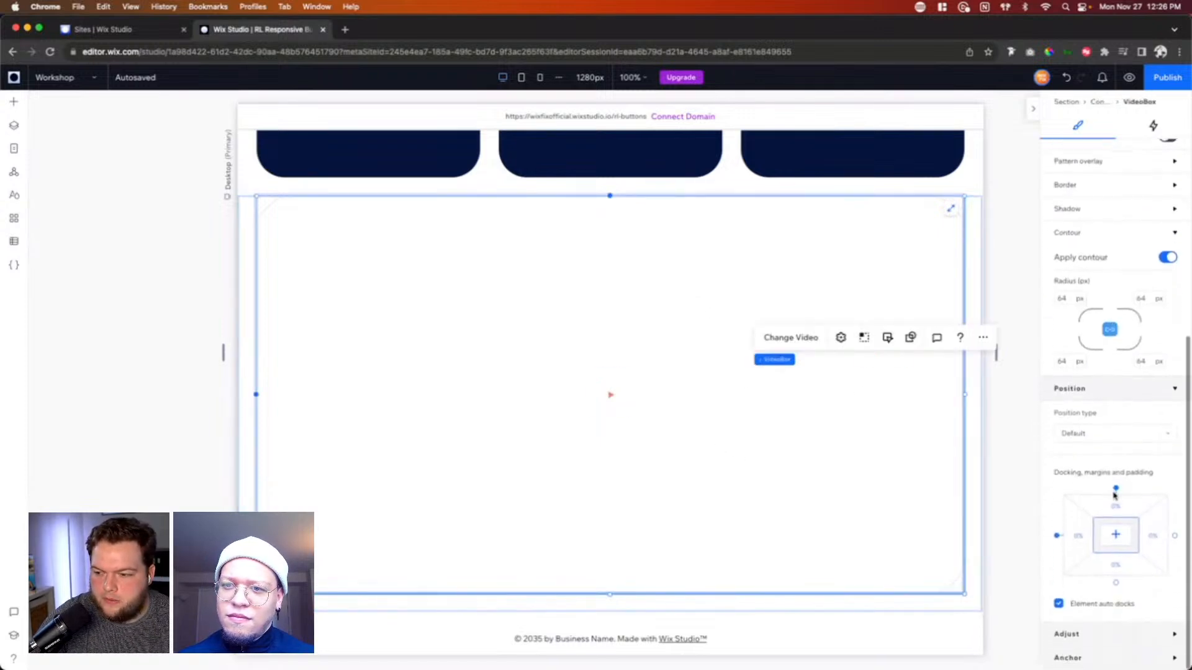
{"action": "left_click", "coordinate": [1067, 635]}
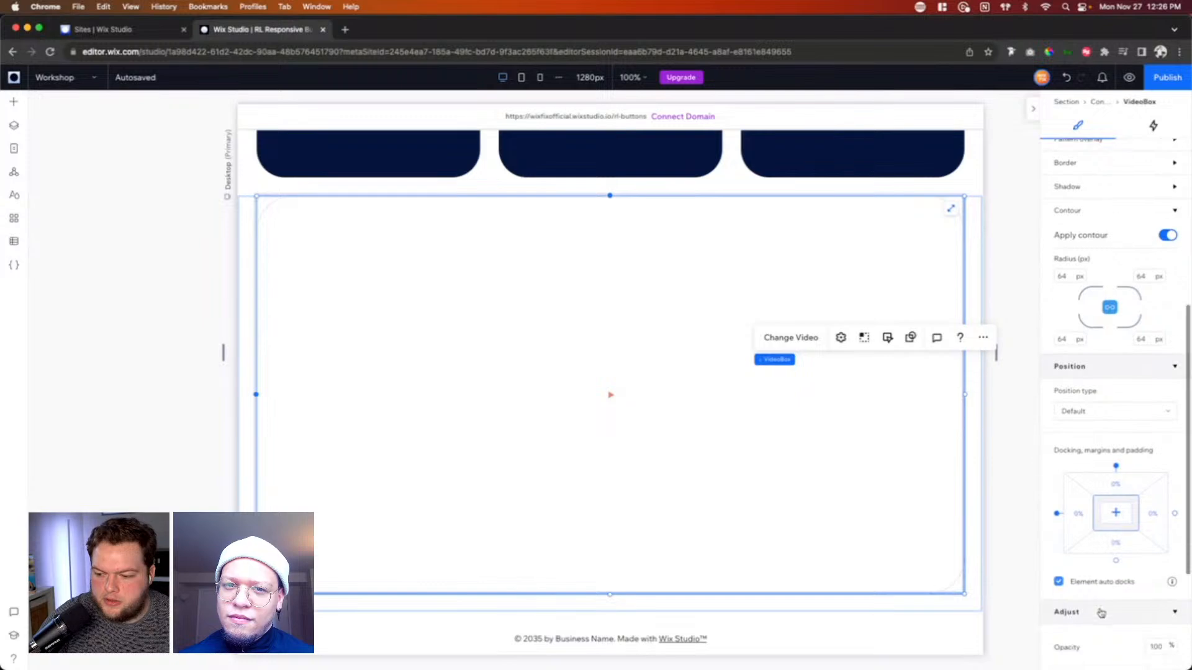
{"action": "left_click", "coordinate": [1164, 458]}
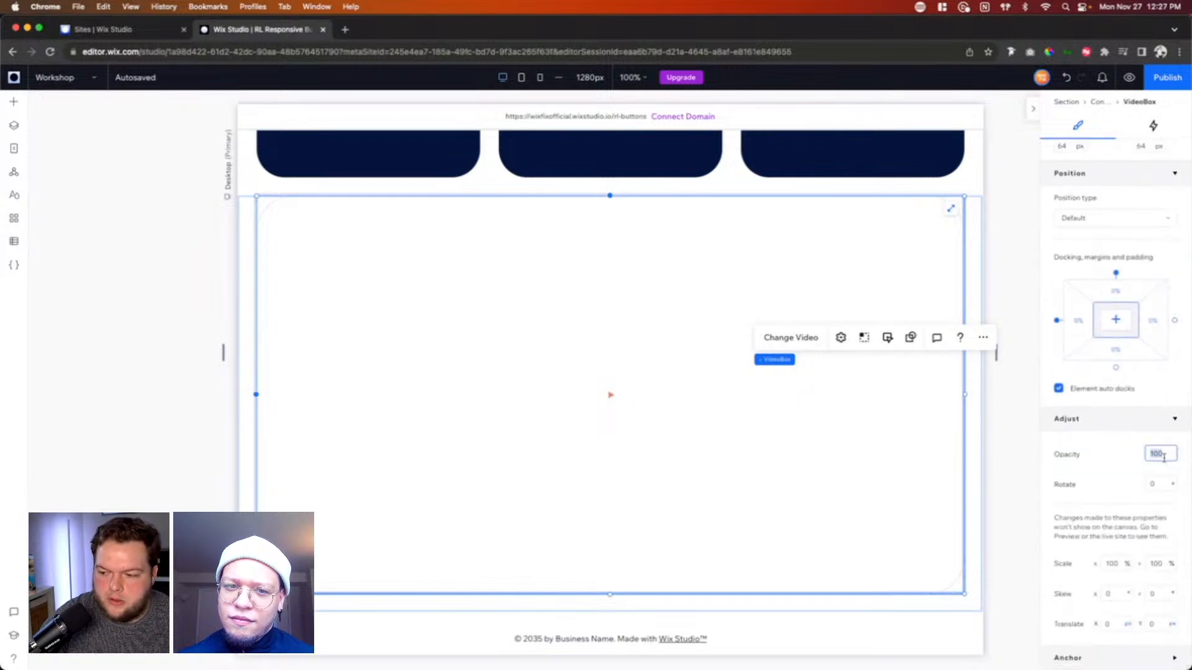
{"action": "type", "text": "50"}
{"action": "key", "text": "Return"}
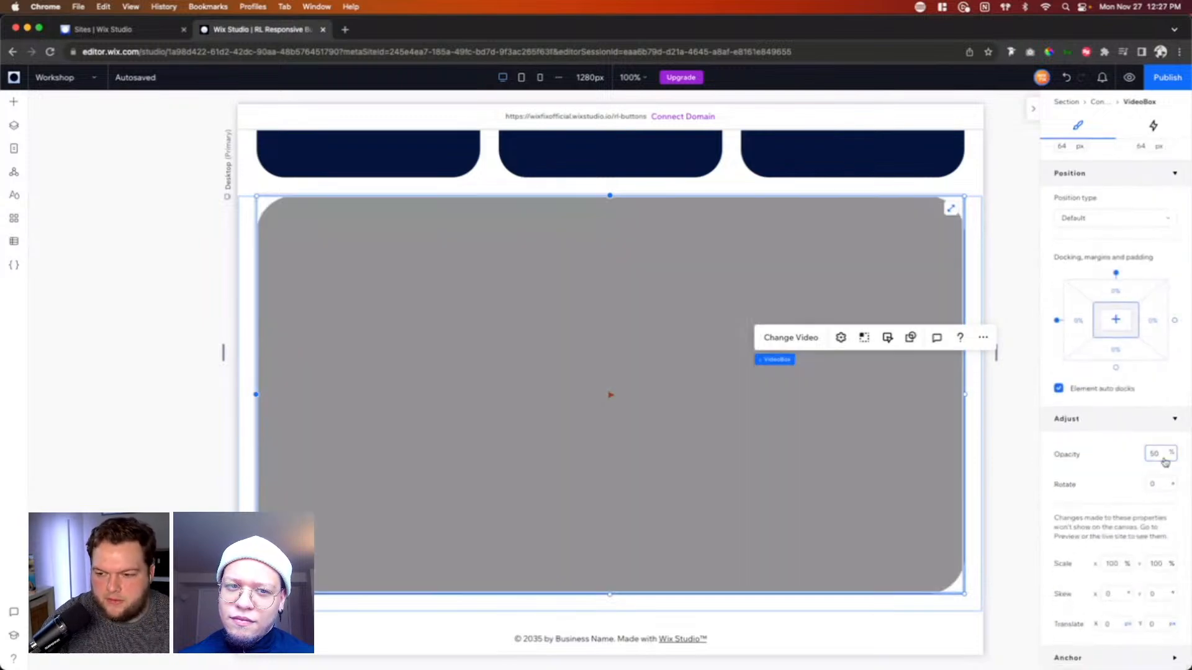
{"action": "left_click", "coordinate": [1019, 298]}
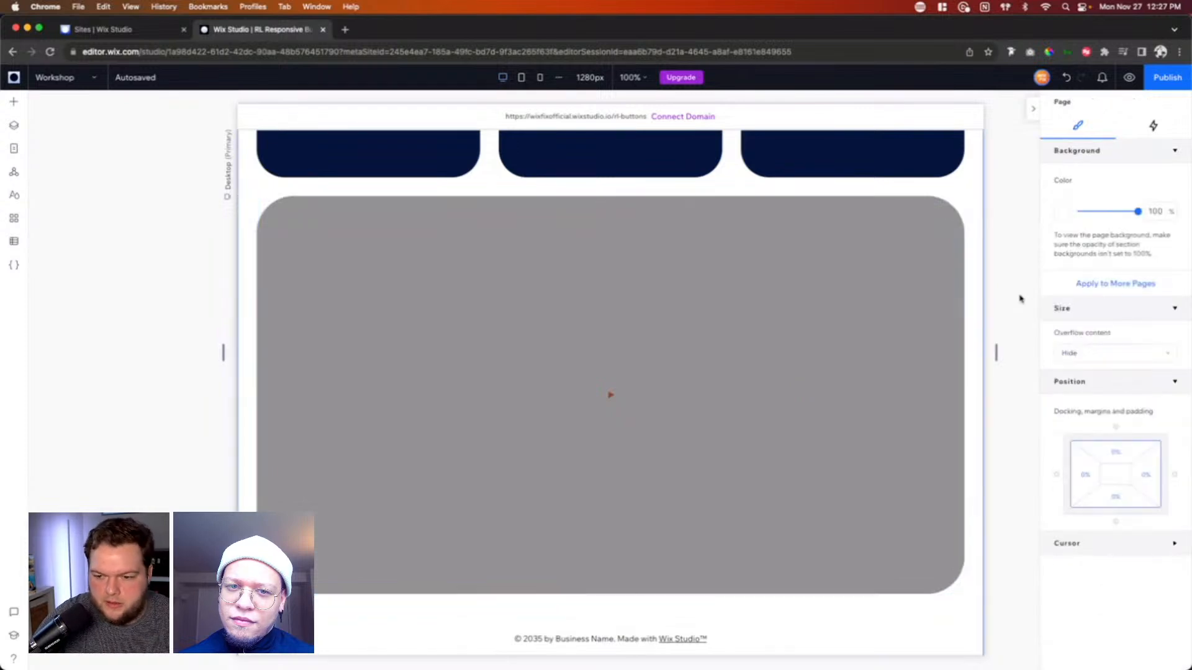
Step: Copy the Season 12 stack from the first image card onto the video container and delete the copy's Learn More button
{"action": "scroll", "coordinate": [1018, 298], "scroll_direction": "up", "scroll_amount": 2}
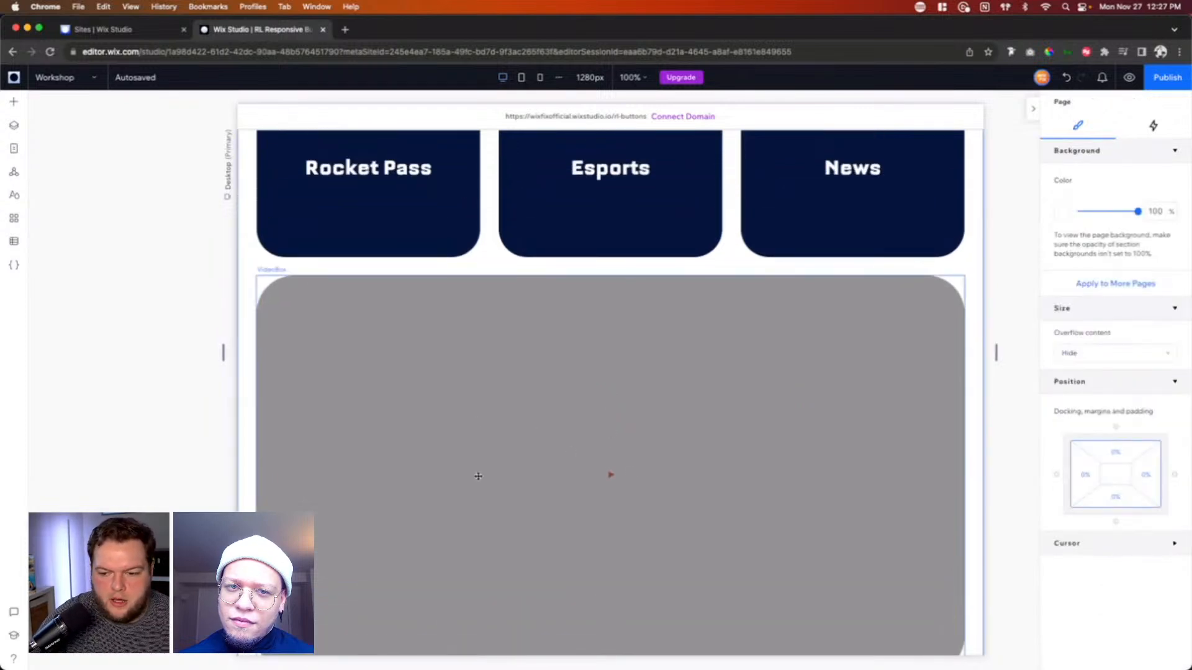
{"action": "scroll", "coordinate": [577, 534], "scroll_direction": "up", "scroll_amount": 5}
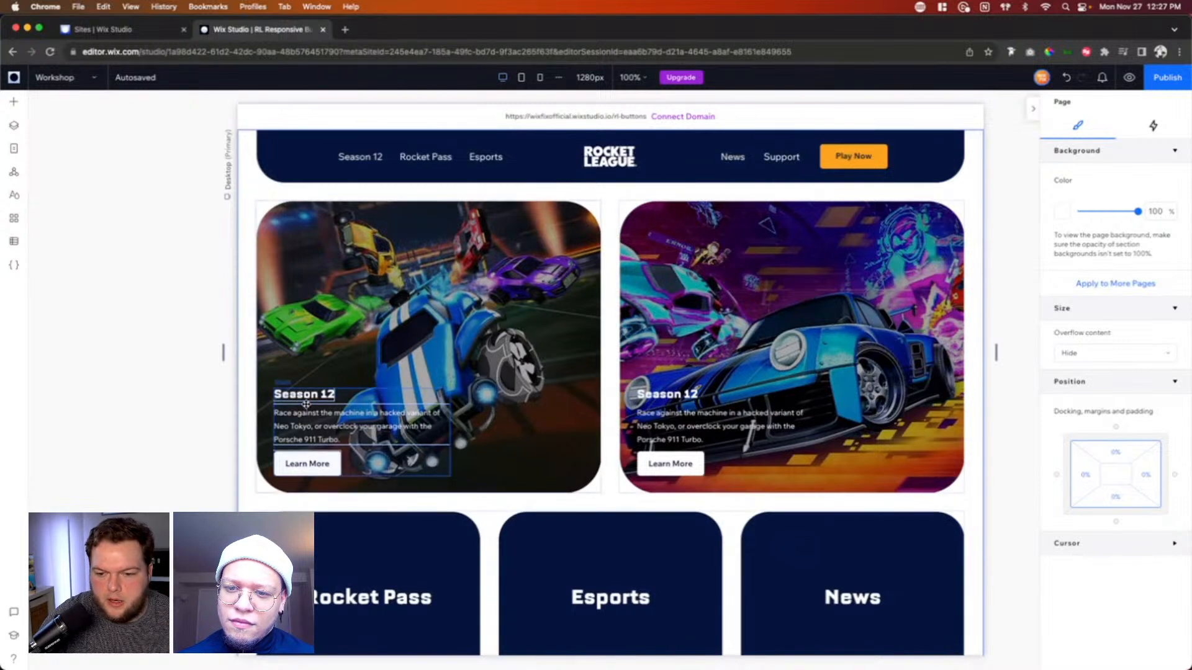
{"action": "left_click", "coordinate": [307, 404]}
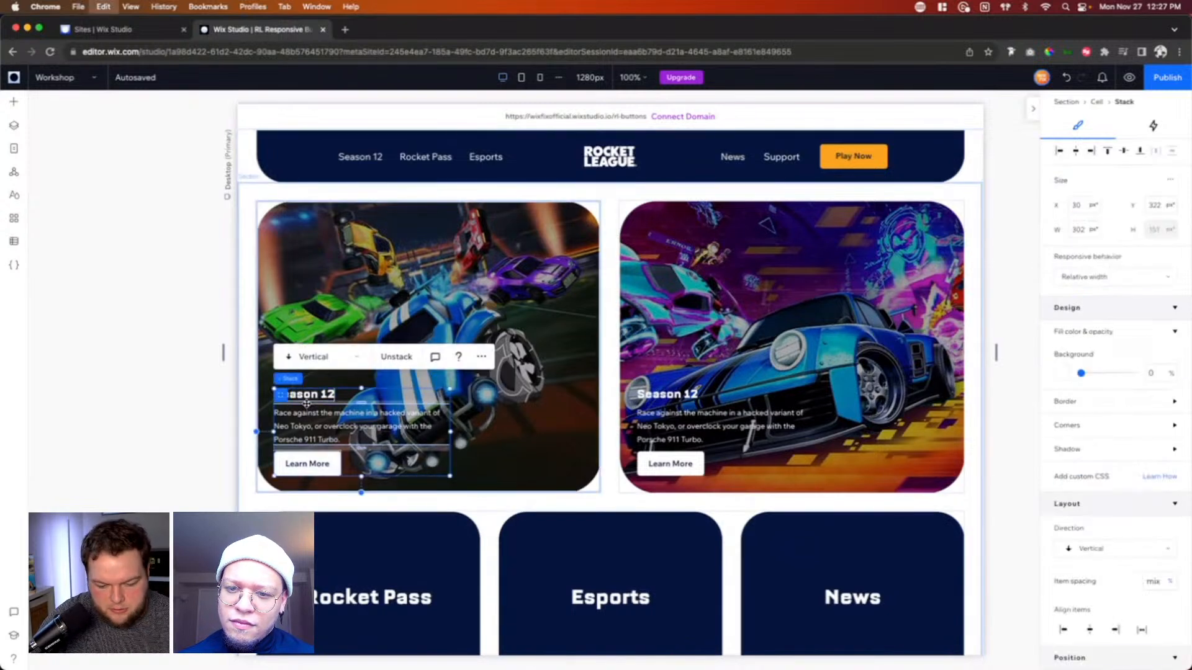
{"action": "scroll", "coordinate": [495, 494], "scroll_direction": "down", "scroll_amount": 5}
{"action": "scroll", "coordinate": [621, 459], "scroll_direction": "down", "scroll_amount": 2}
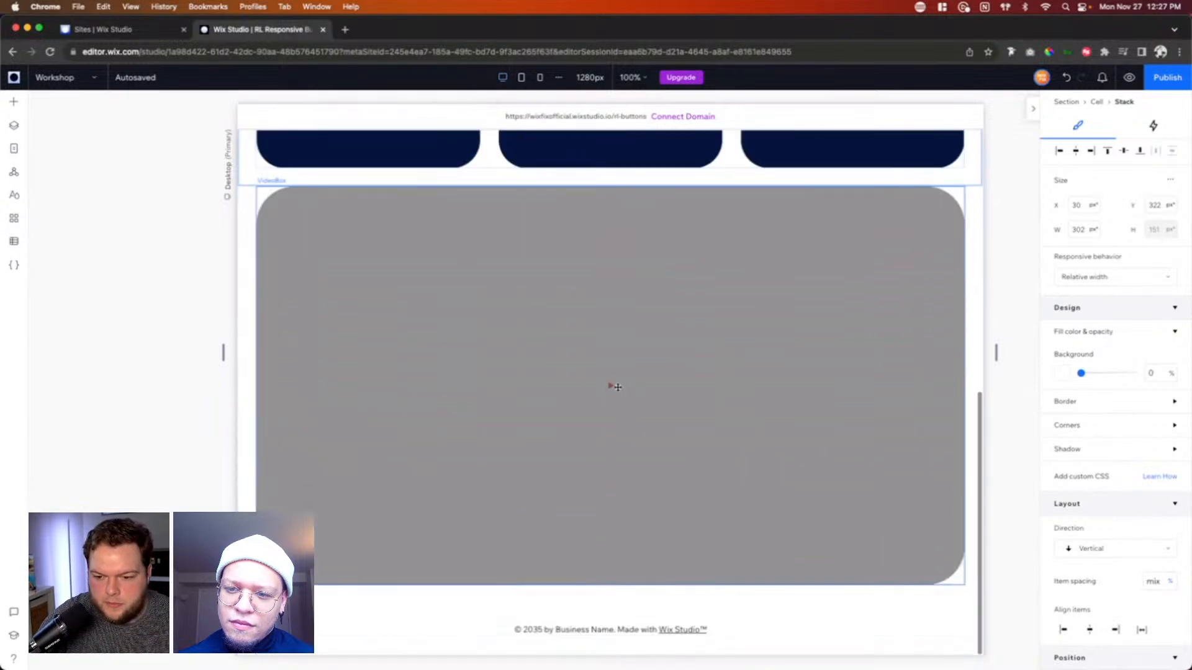
{"action": "right_click", "coordinate": [611, 385]}
{"action": "left_click", "coordinate": [658, 449]}
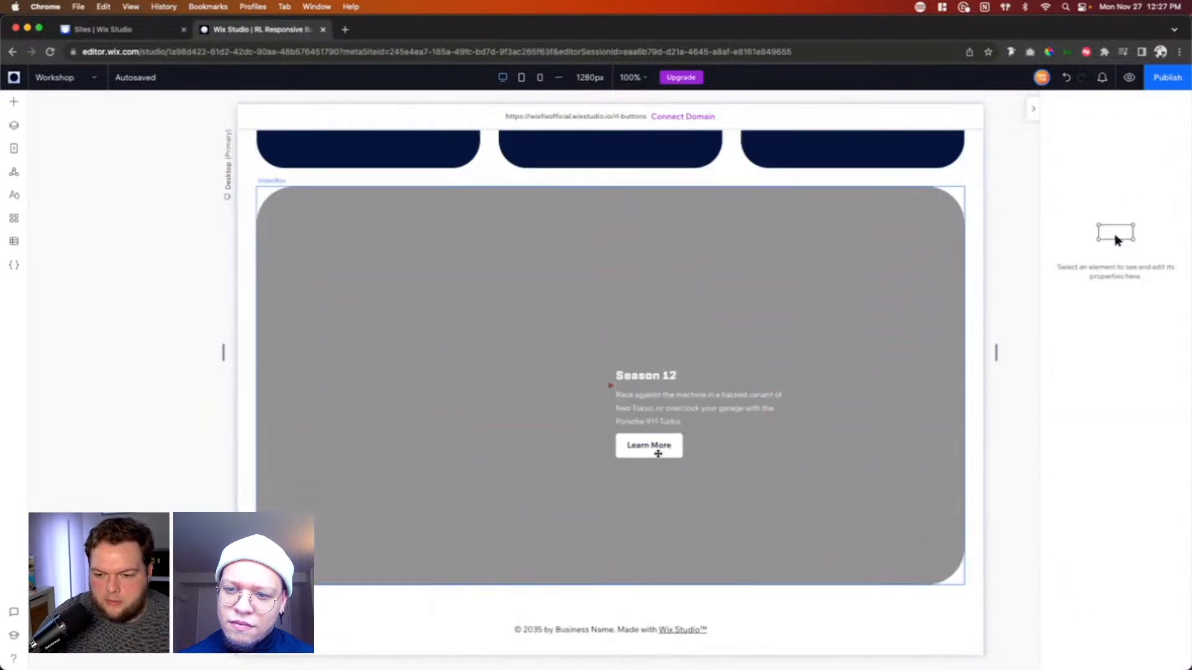
{"action": "left_click", "coordinate": [663, 445]}
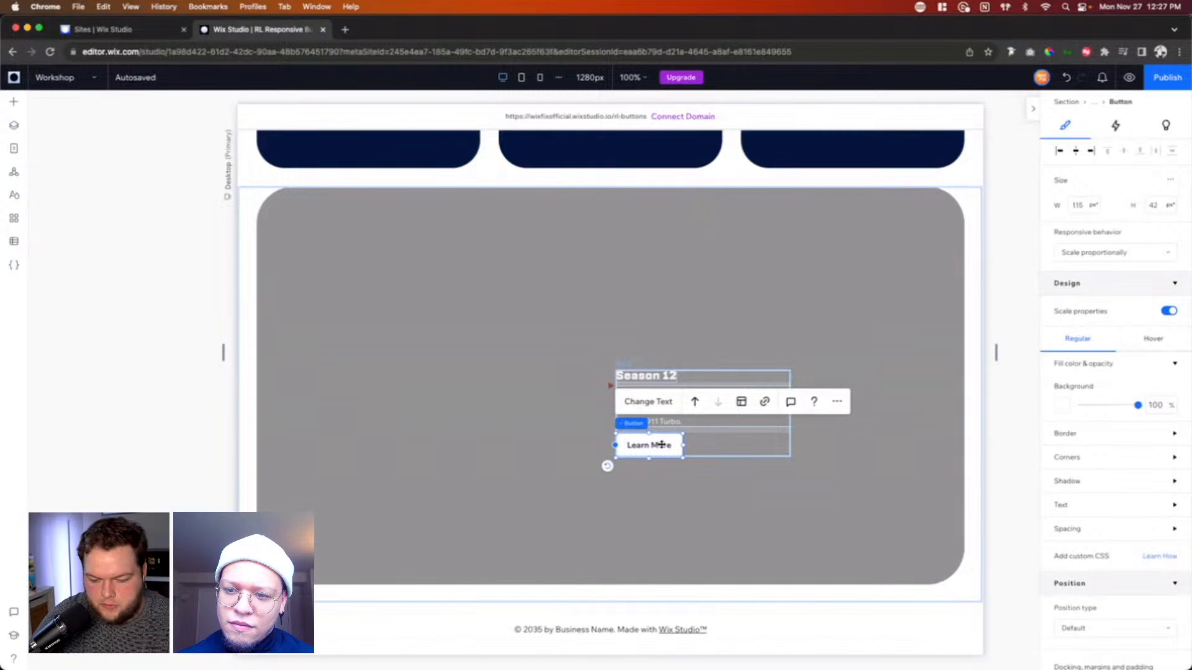
{"action": "key", "text": "Delete"}
Step: Center-align the items in the pasted stack and align the stack to the center of the video container
{"action": "left_click", "coordinate": [665, 384]}
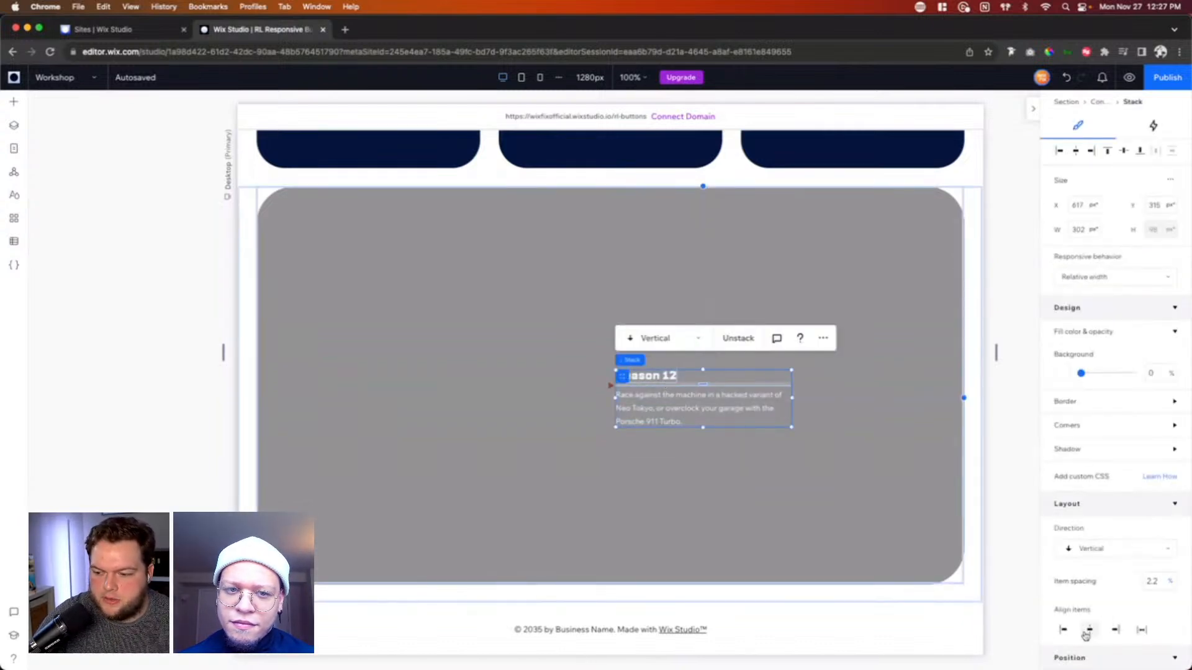
{"action": "left_click", "coordinate": [1089, 629]}
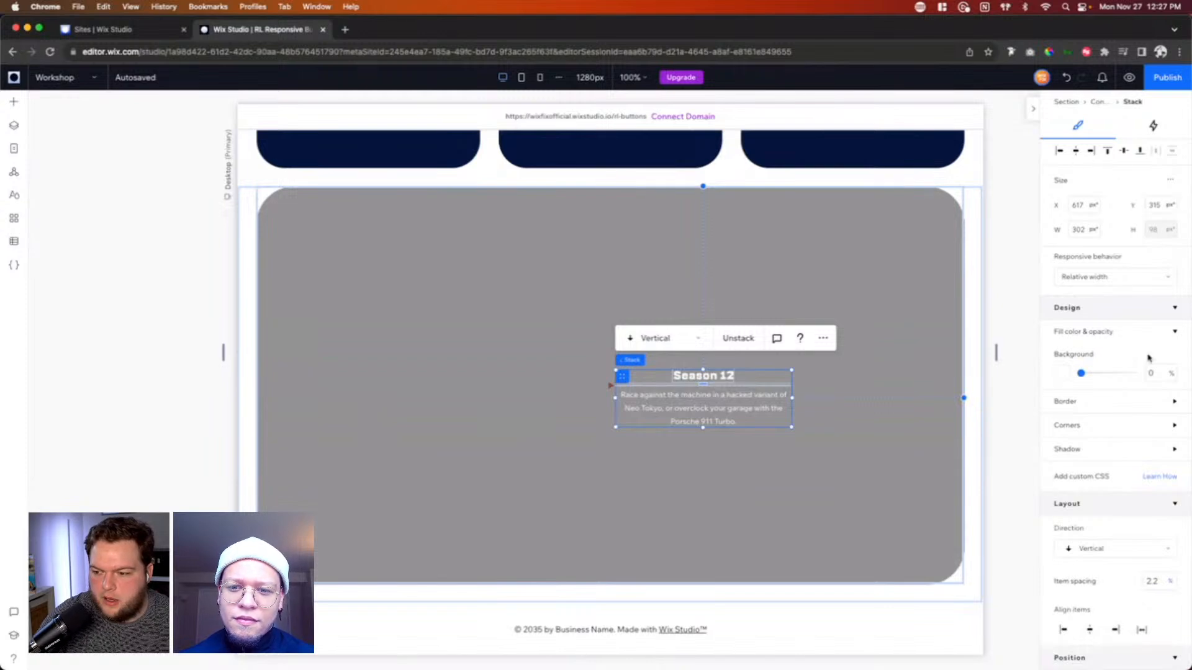
{"action": "scroll", "coordinate": [1148, 358], "scroll_direction": "down", "scroll_amount": 10}
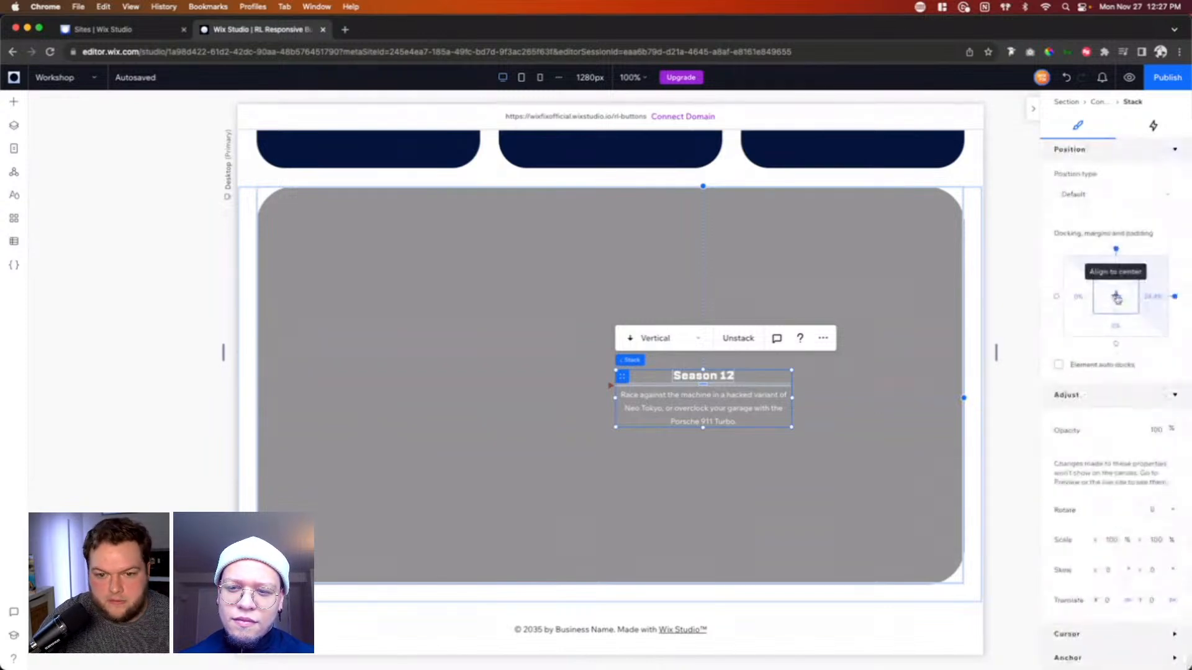
{"action": "left_click", "coordinate": [1117, 297]}
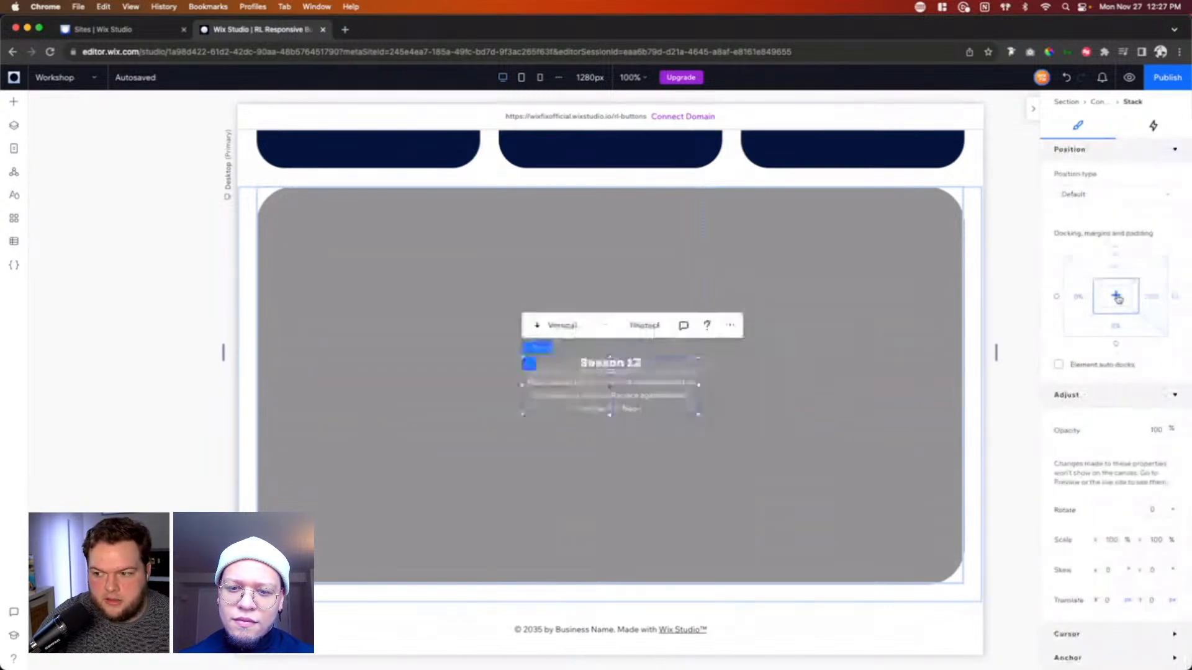
Step: Set the font size of the Season 12 heading over the video to 42 px
{"action": "left_click", "coordinate": [600, 364]}
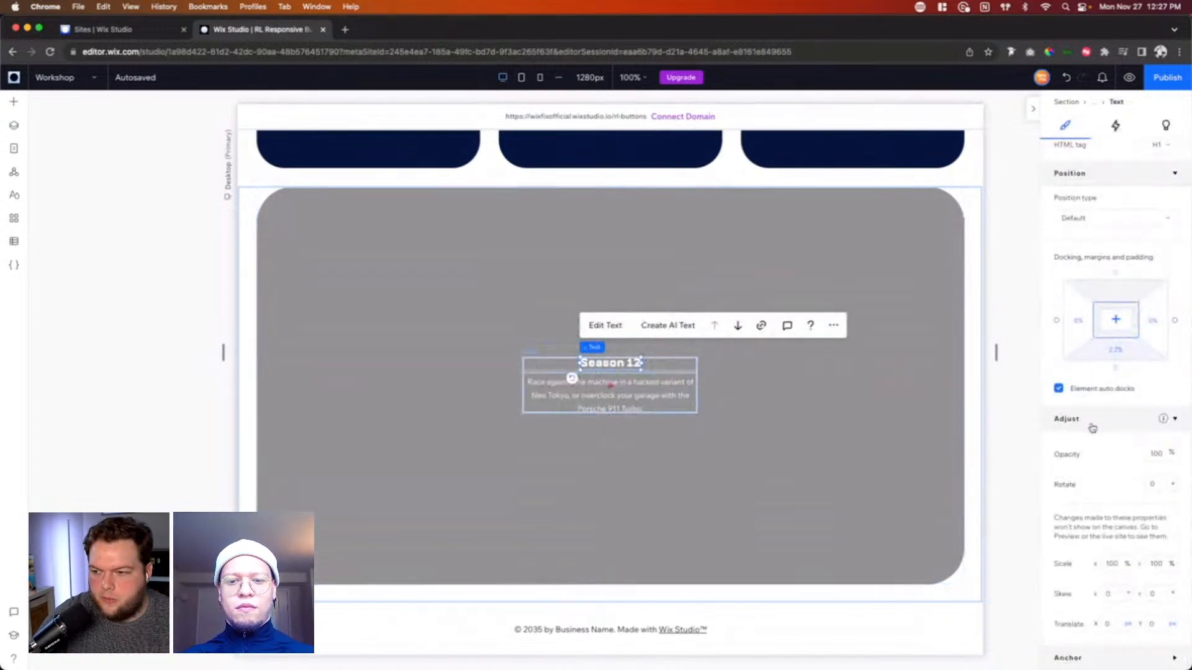
{"action": "scroll", "coordinate": [1121, 397], "scroll_direction": "up", "scroll_amount": 6}
{"action": "scroll", "coordinate": [1127, 398], "scroll_direction": "up", "scroll_amount": 3}
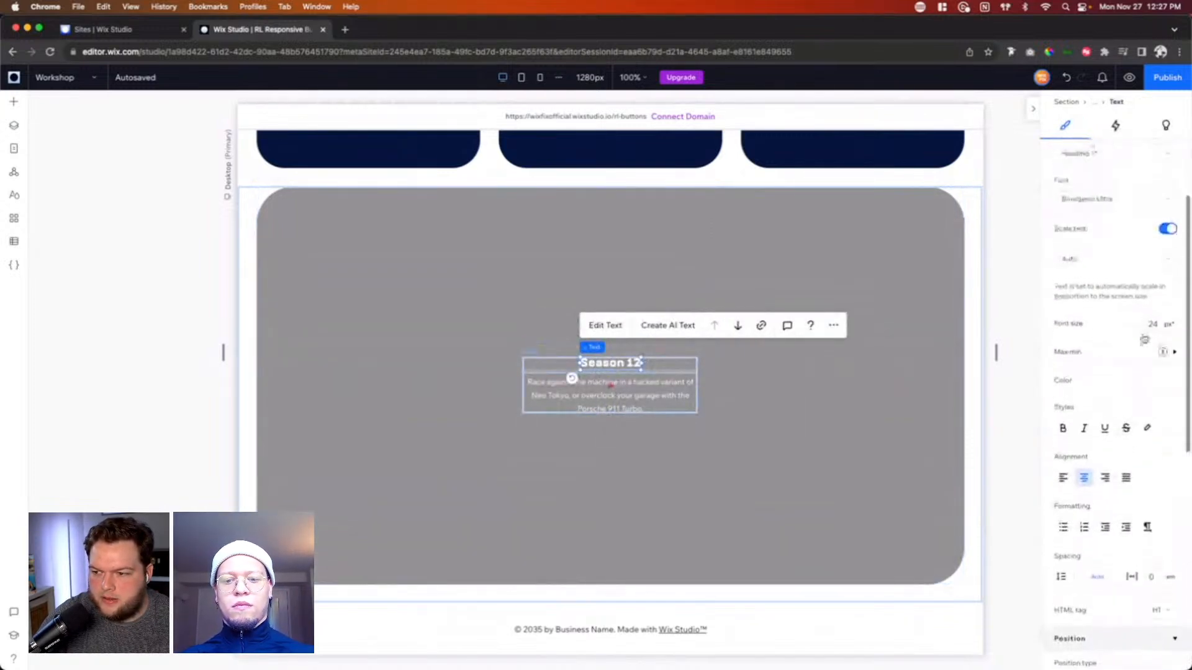
{"action": "left_click", "coordinate": [1159, 325]}
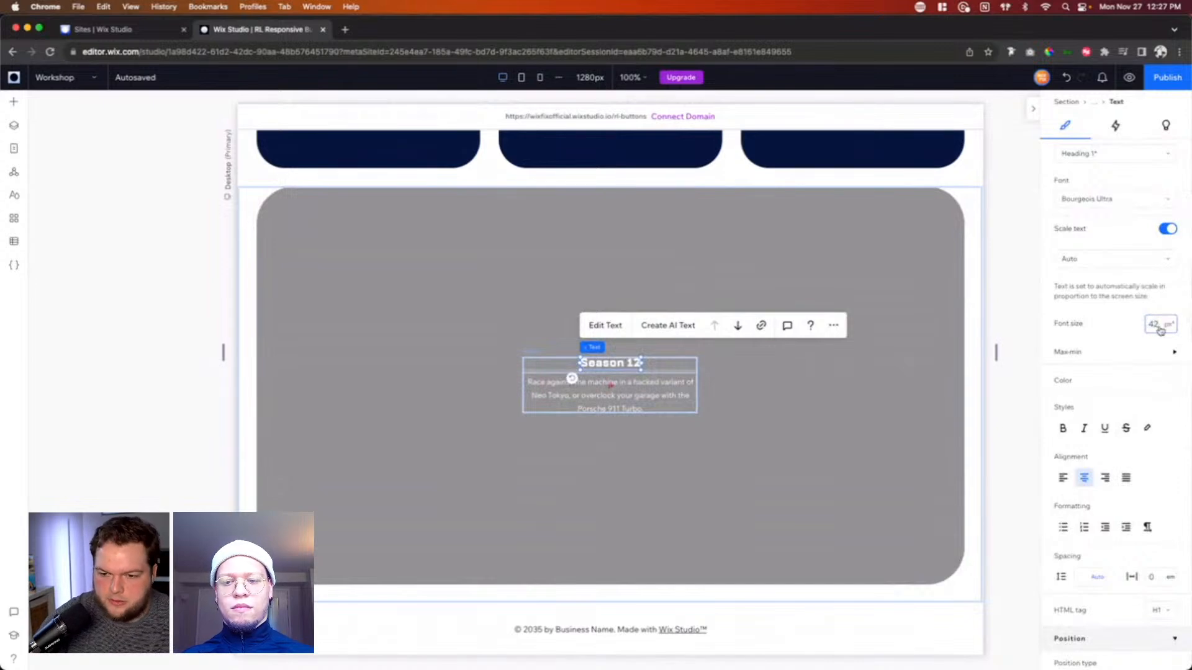
{"action": "type", "text": "42"}
{"action": "key", "text": "Return"}
Step: Widen the text stack over the video to about 502 px and align it to the container's center again
{"action": "left_click", "coordinate": [587, 405]}
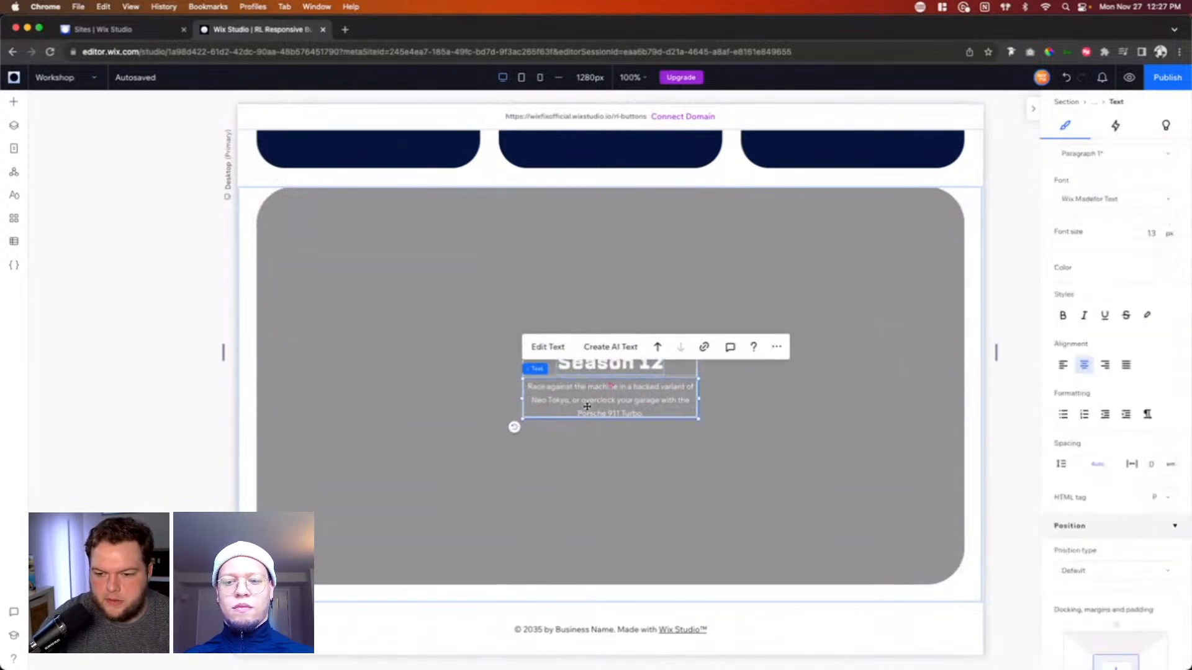
{"action": "left_click", "coordinate": [662, 375]}
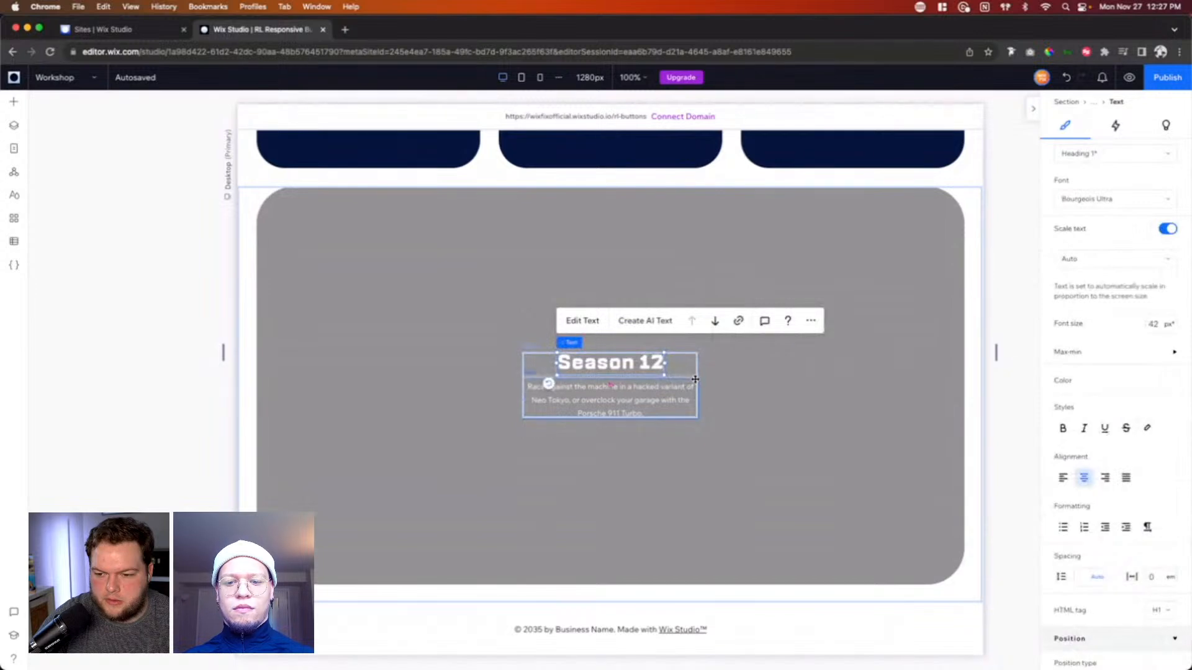
{"action": "left_click", "coordinate": [695, 379]}
{"action": "left_click_drag", "start_coordinate": [695, 380], "coordinate": [815, 378]}
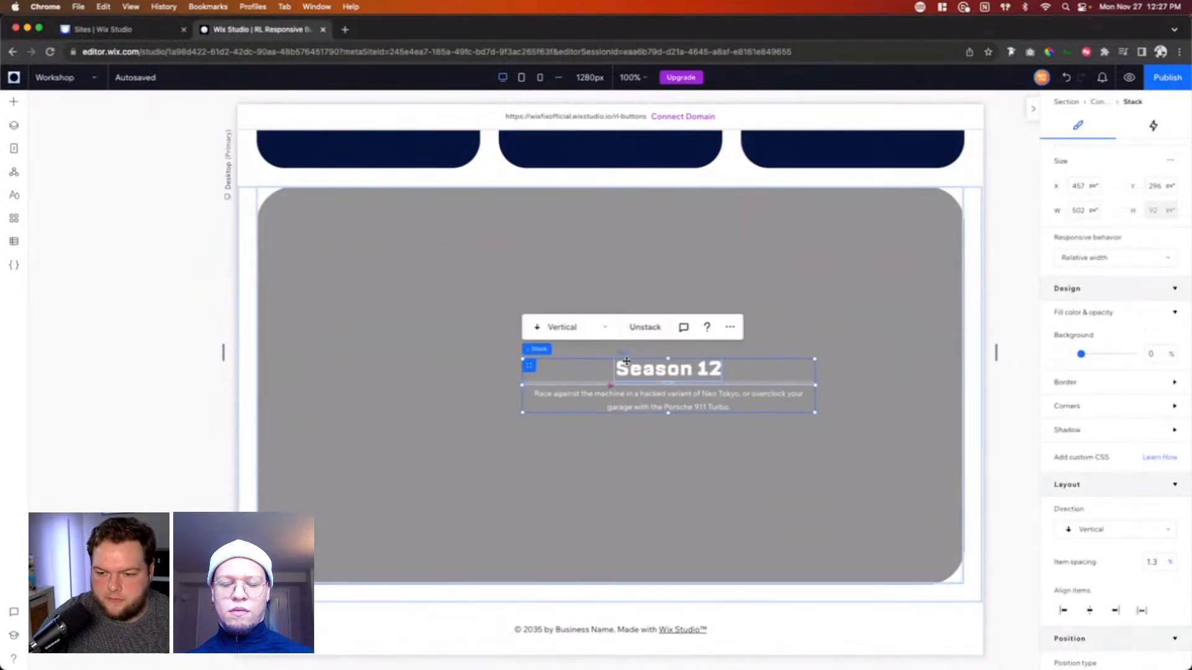
{"action": "scroll", "coordinate": [1115, 221], "scroll_direction": "down", "scroll_amount": 5}
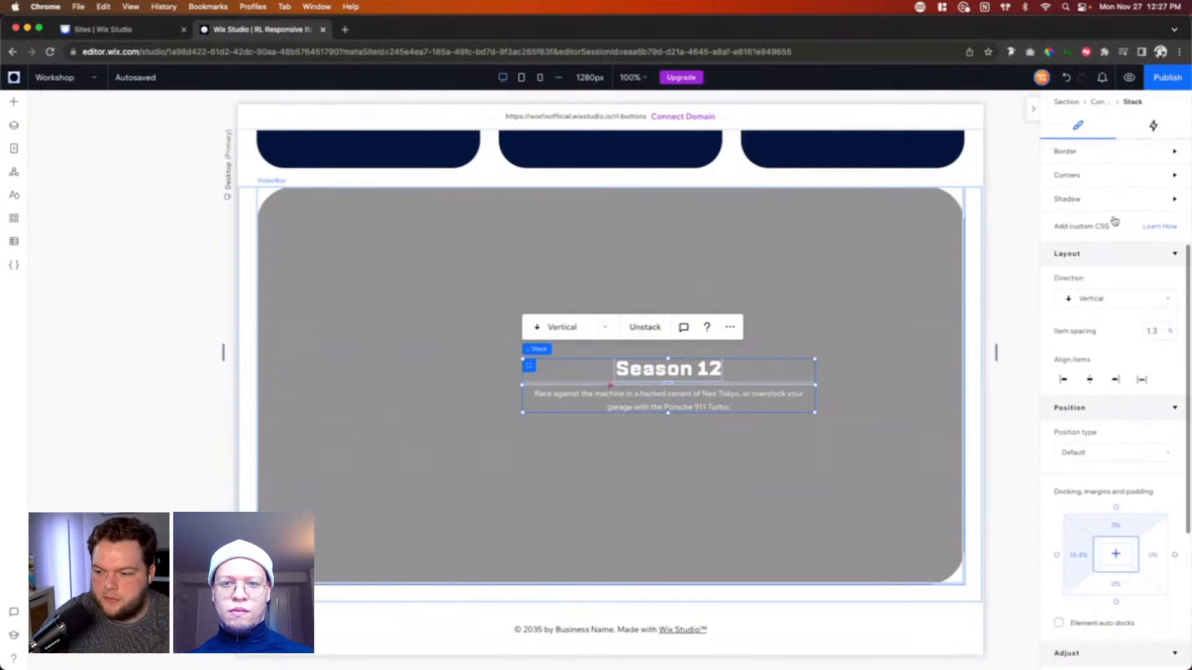
{"action": "scroll", "coordinate": [1115, 220], "scroll_direction": "down", "scroll_amount": 4}
{"action": "left_click", "coordinate": [1115, 378]}
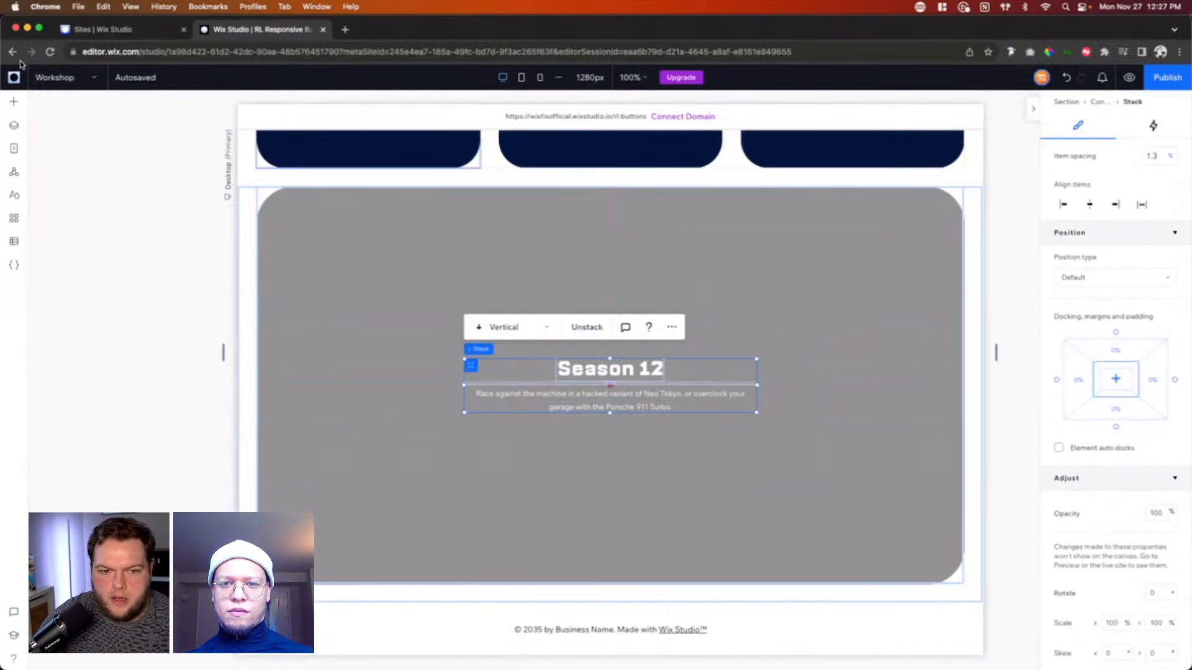
Step: Switch to the Home page and copy the description paragraph under the "This is Rocket League!" heading
{"action": "left_click", "coordinate": [55, 77]}
{"action": "left_click", "coordinate": [46, 99]}
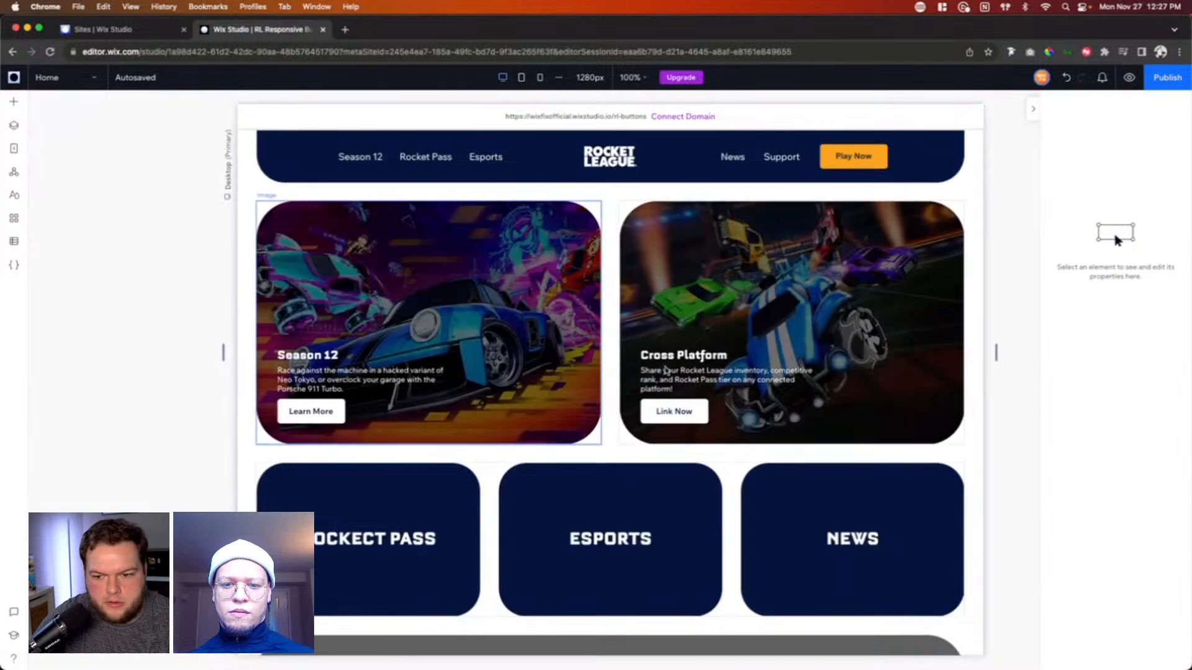
{"action": "scroll", "coordinate": [666, 370], "scroll_direction": "down", "scroll_amount": 8}
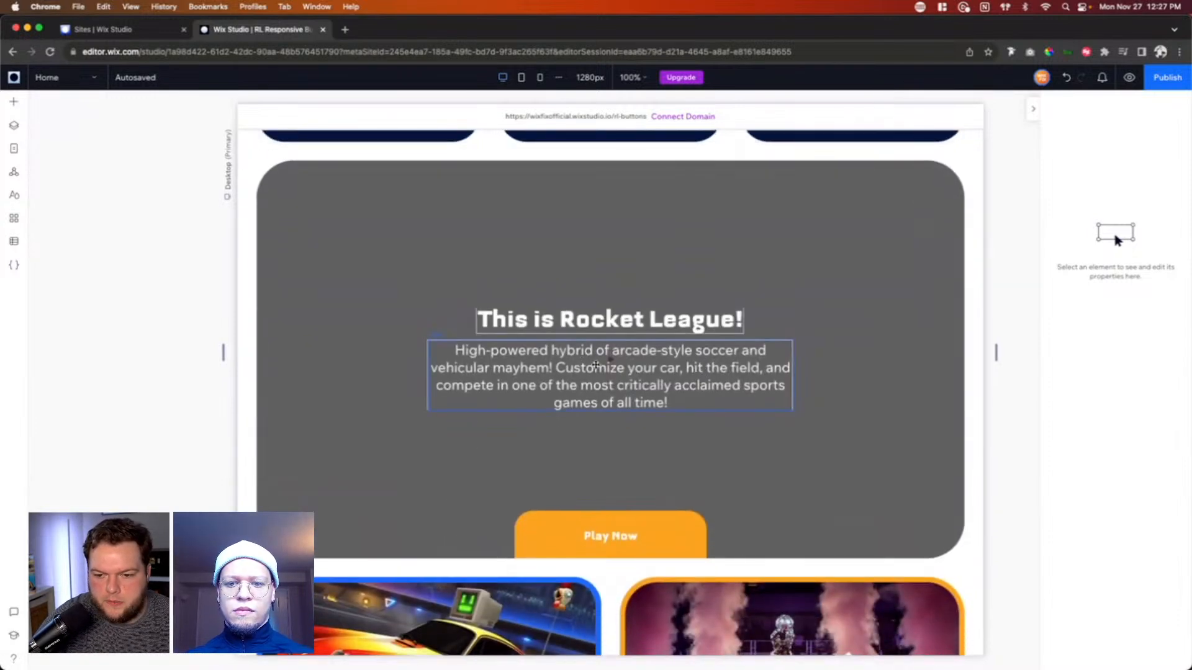
{"action": "double_click", "coordinate": [596, 366]}
{"action": "right_click", "coordinate": [581, 363]}
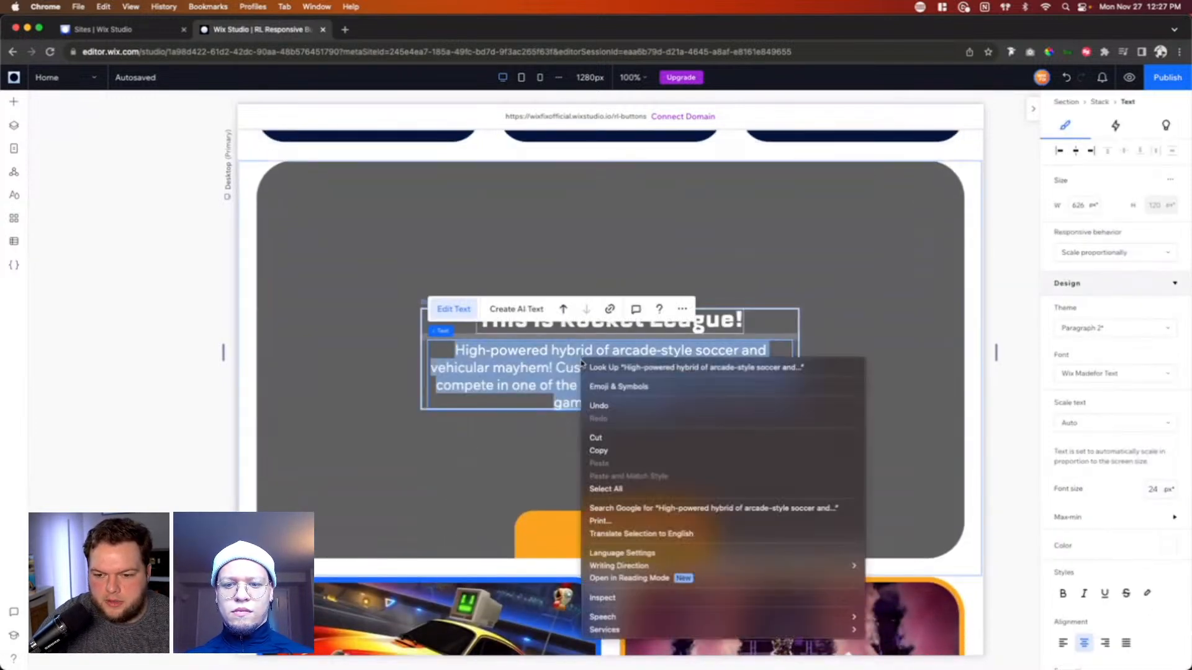
{"action": "left_click", "coordinate": [607, 452]}
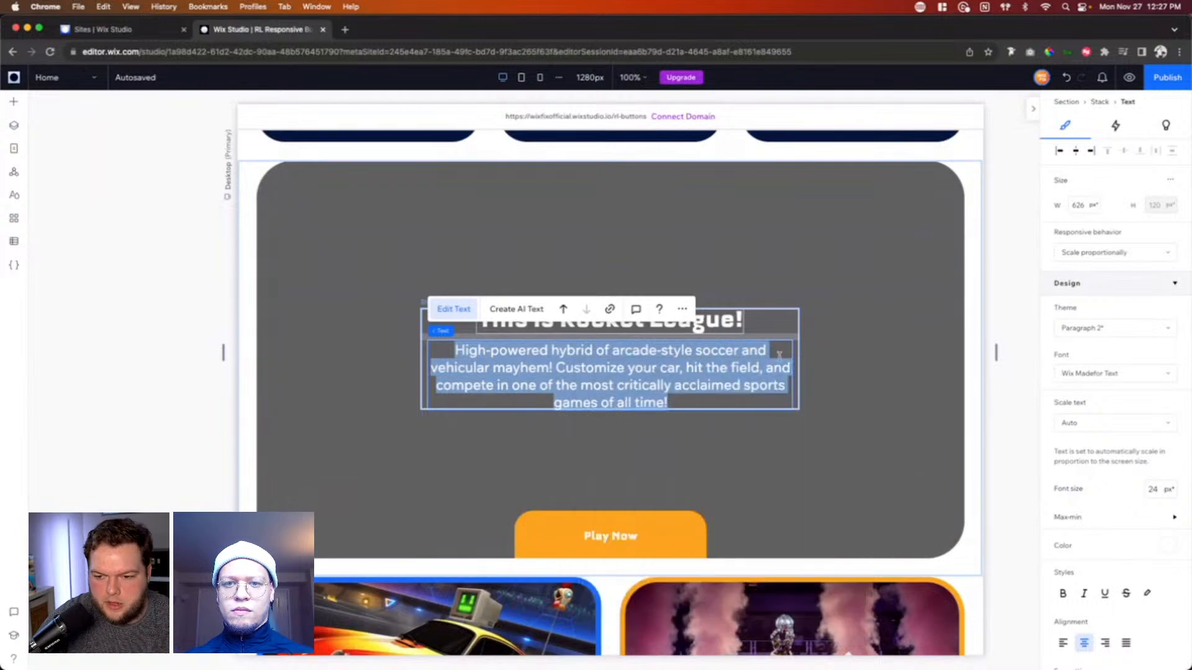
{"action": "left_click", "coordinate": [731, 327]}
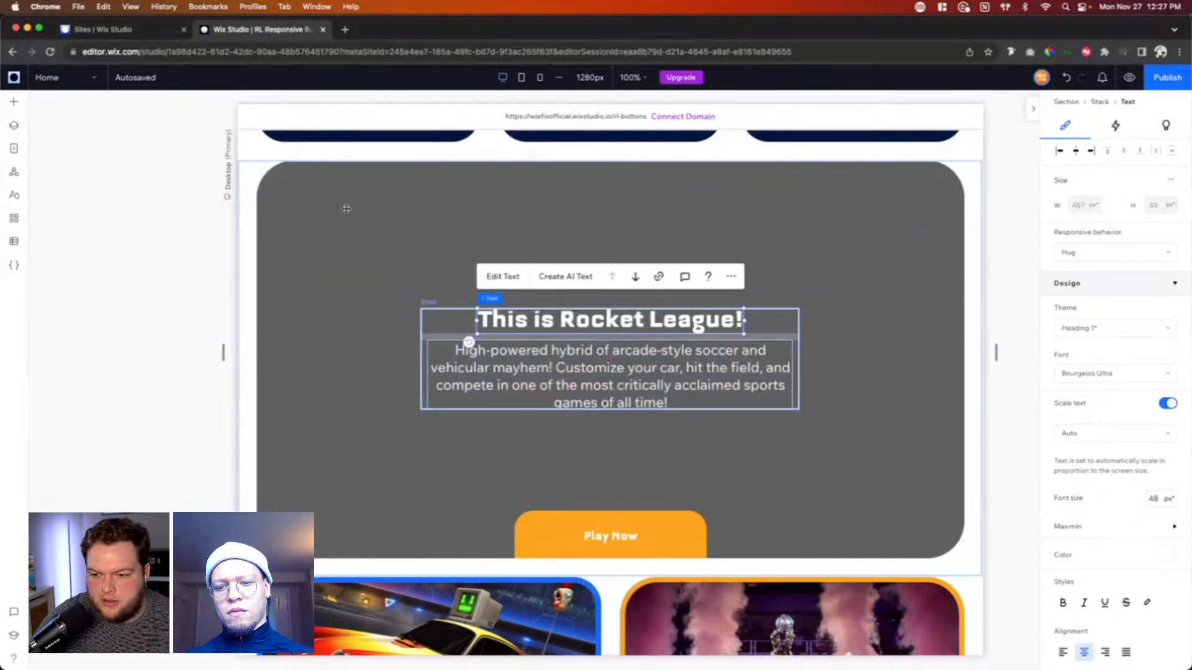
Step: Switch to the Workshop page and replace the description under the Season 12 heading over the video with the copied paragraph
{"action": "left_click", "coordinate": [63, 81]}
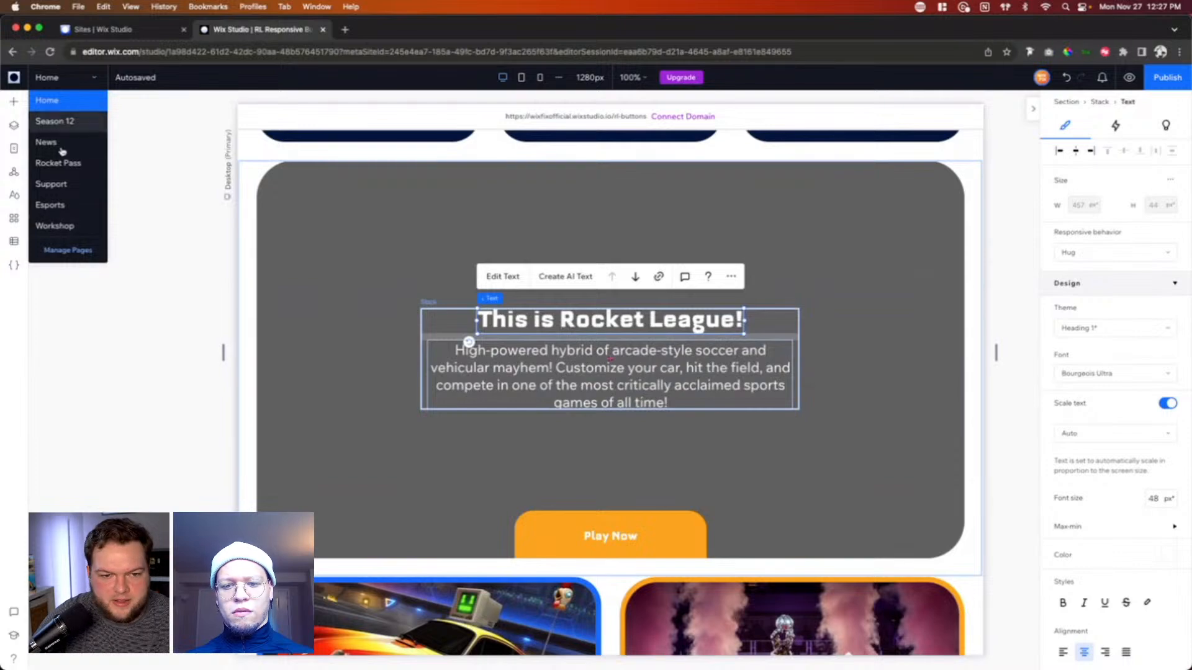
{"action": "left_click", "coordinate": [58, 227]}
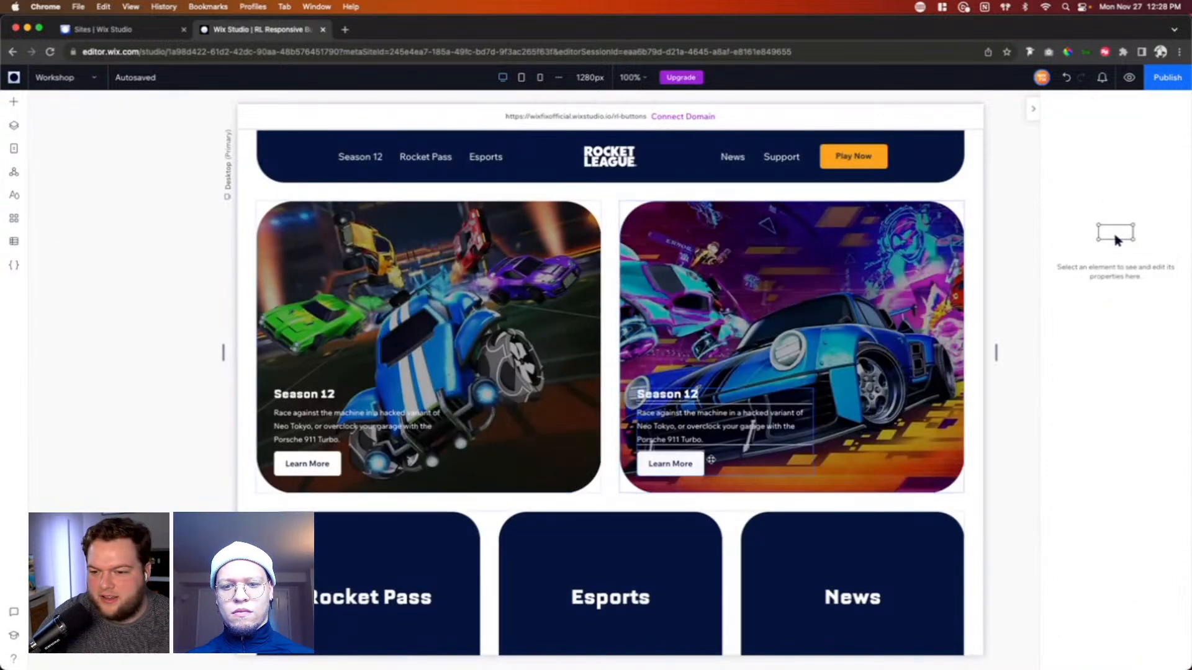
{"action": "scroll", "coordinate": [711, 459], "scroll_direction": "down", "scroll_amount": 5}
{"action": "scroll", "coordinate": [711, 460], "scroll_direction": "down", "scroll_amount": 2}
{"action": "double_click", "coordinate": [590, 403]}
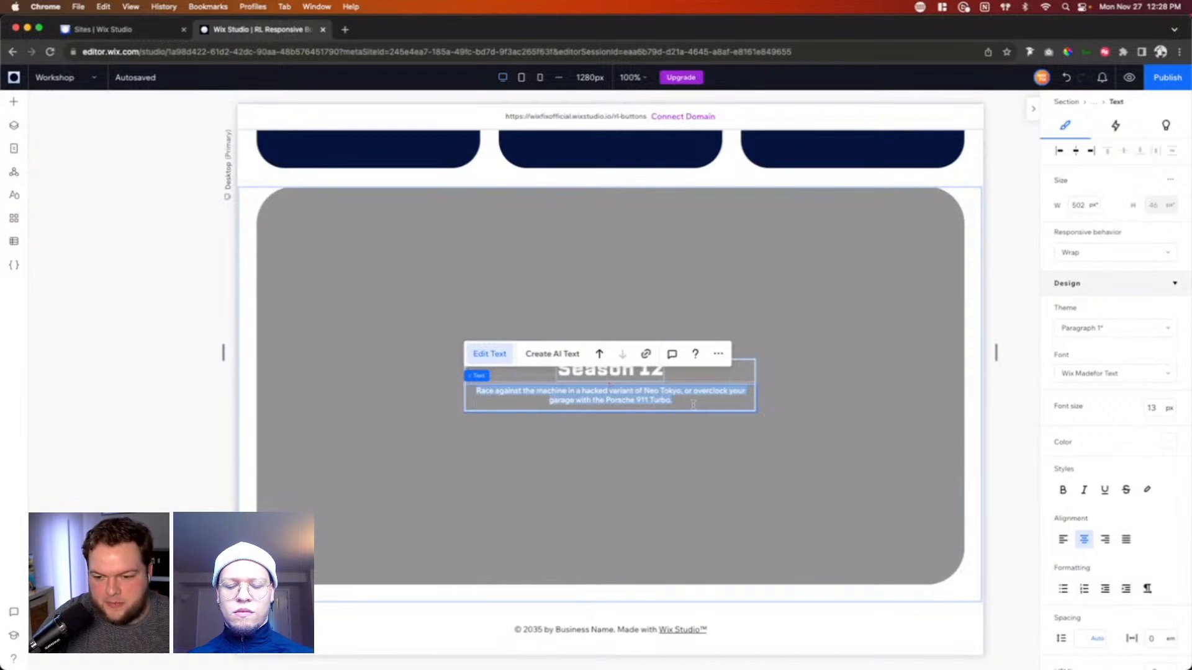
{"action": "key", "text": "super+v"}
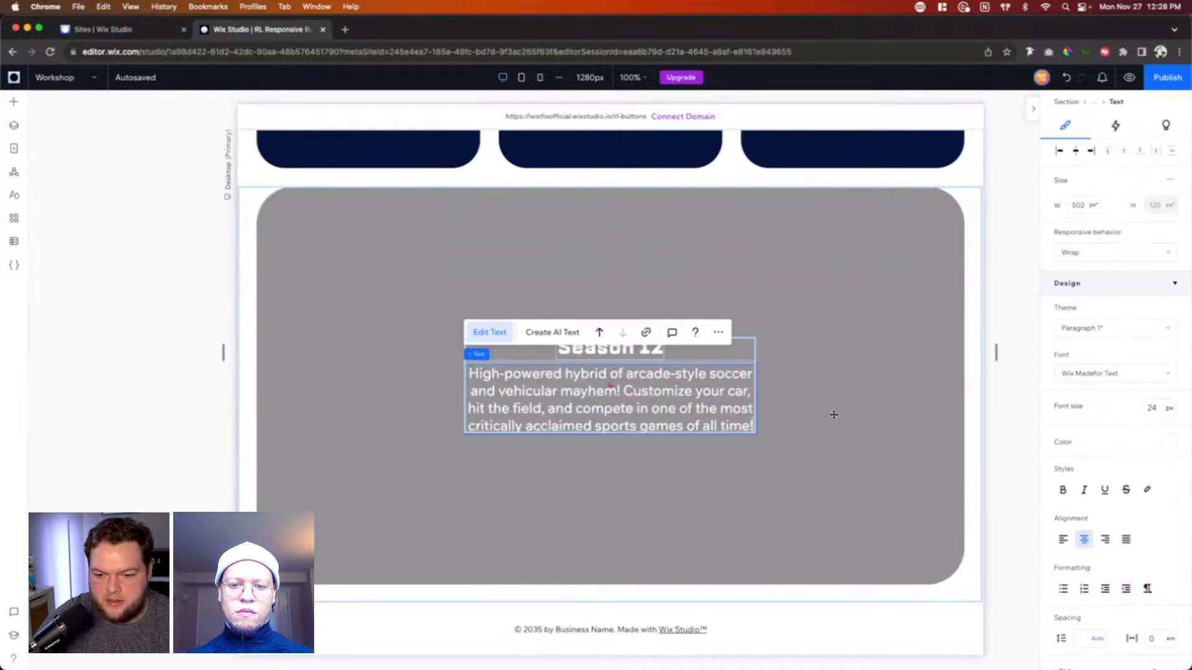
Step: Change the Season 12 heading over the video to "This is Rocket League!"
{"action": "double_click", "coordinate": [616, 353]}
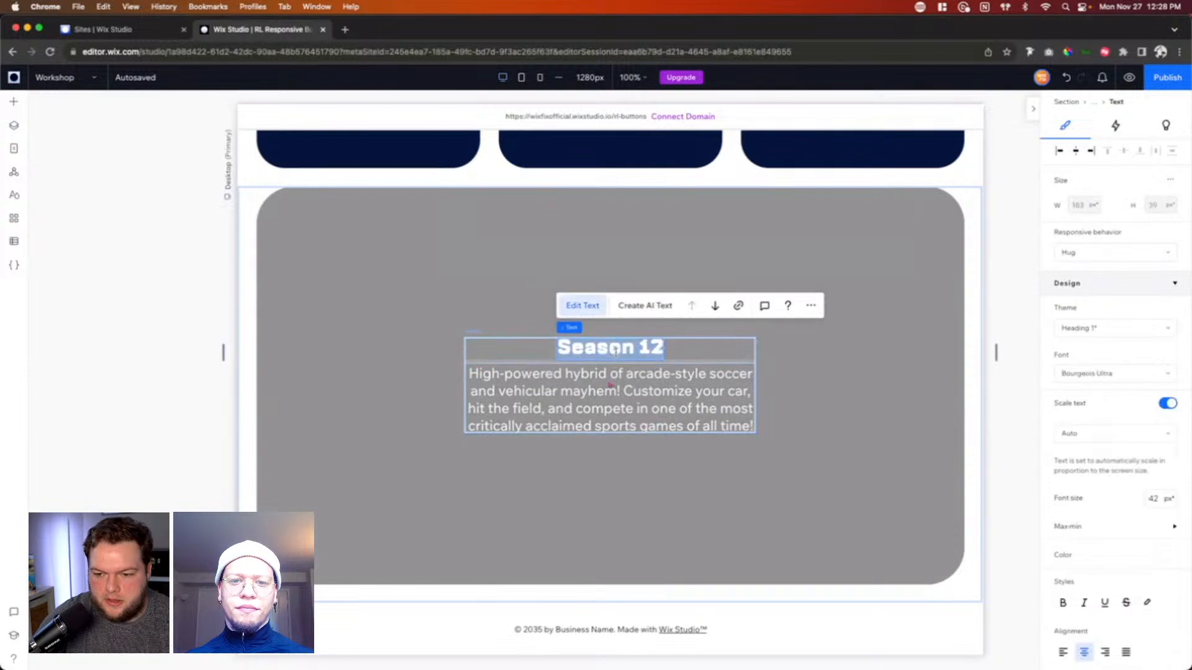
{"action": "type", "text": "This"}
{"action": "key", "text": "BackSpace"}
{"action": "type", "text": "s is"}
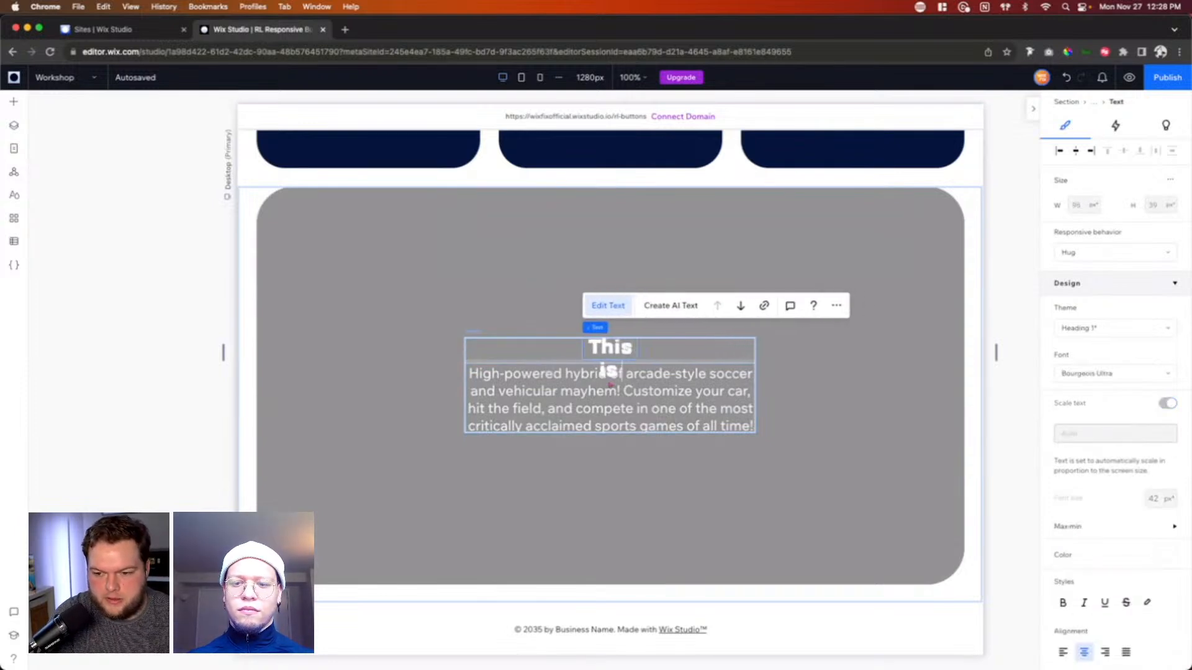
{"action": "type", "text": " Rocket Lea"}
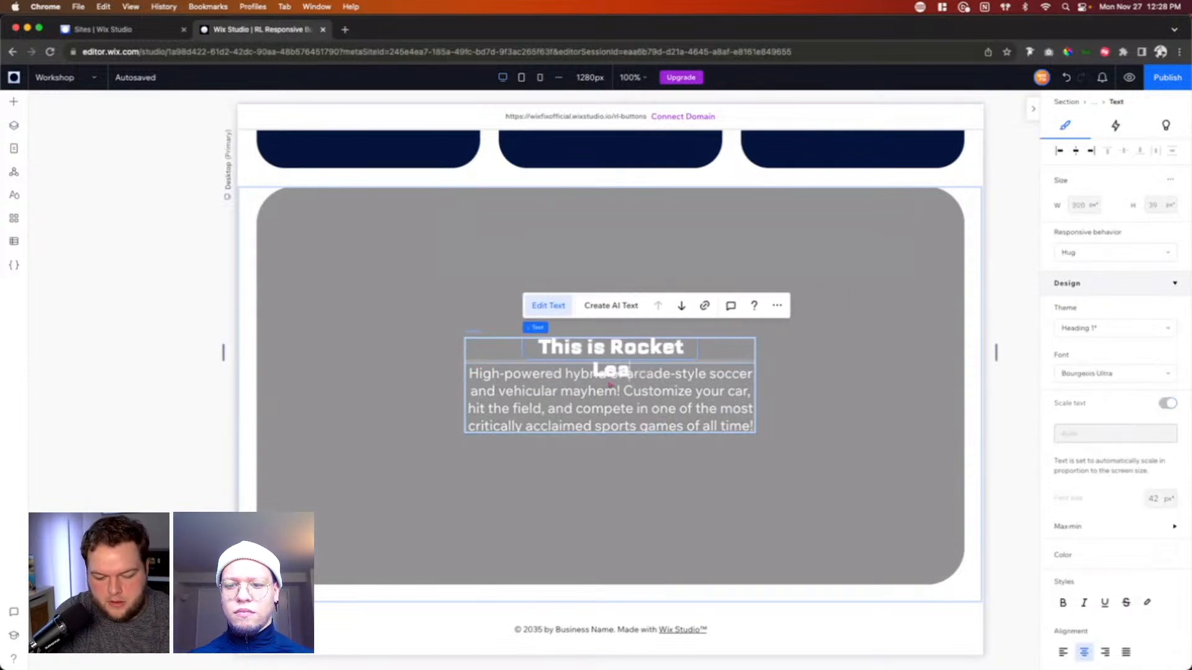
{"action": "type", "text": "gue!"}
{"action": "left_click", "coordinate": [871, 357]}
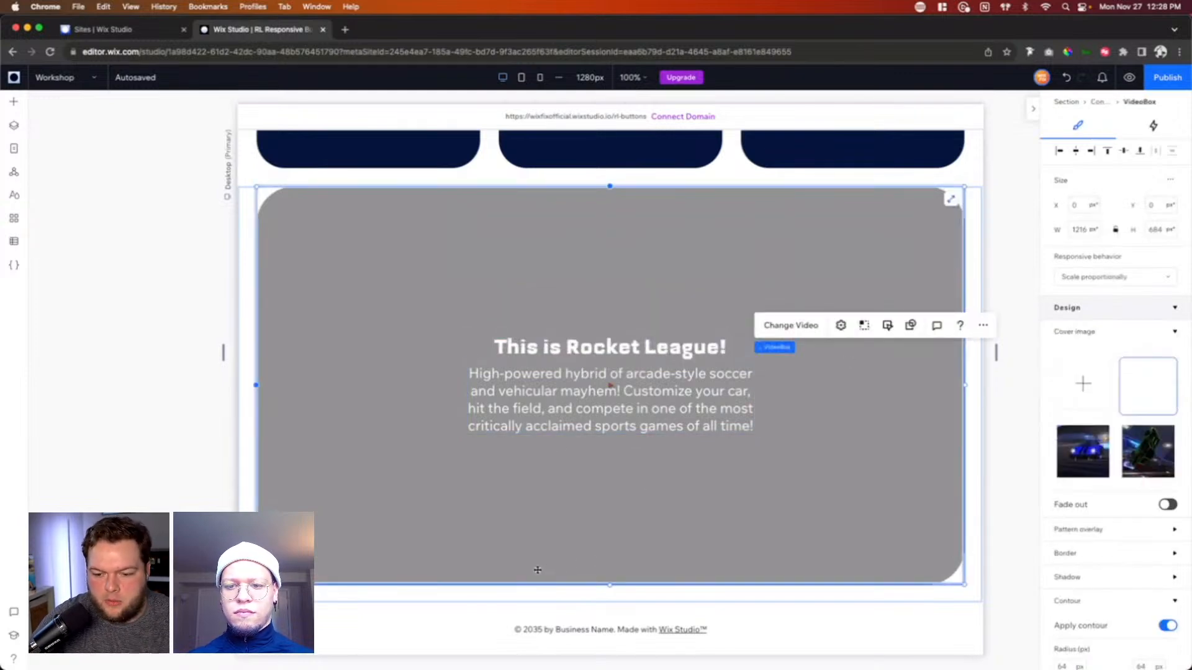
Step: Add a container inside the video box, align it to the box's bottom edge and center it horizontally
{"action": "scroll", "coordinate": [659, 543], "scroll_direction": "up", "scroll_amount": 5}
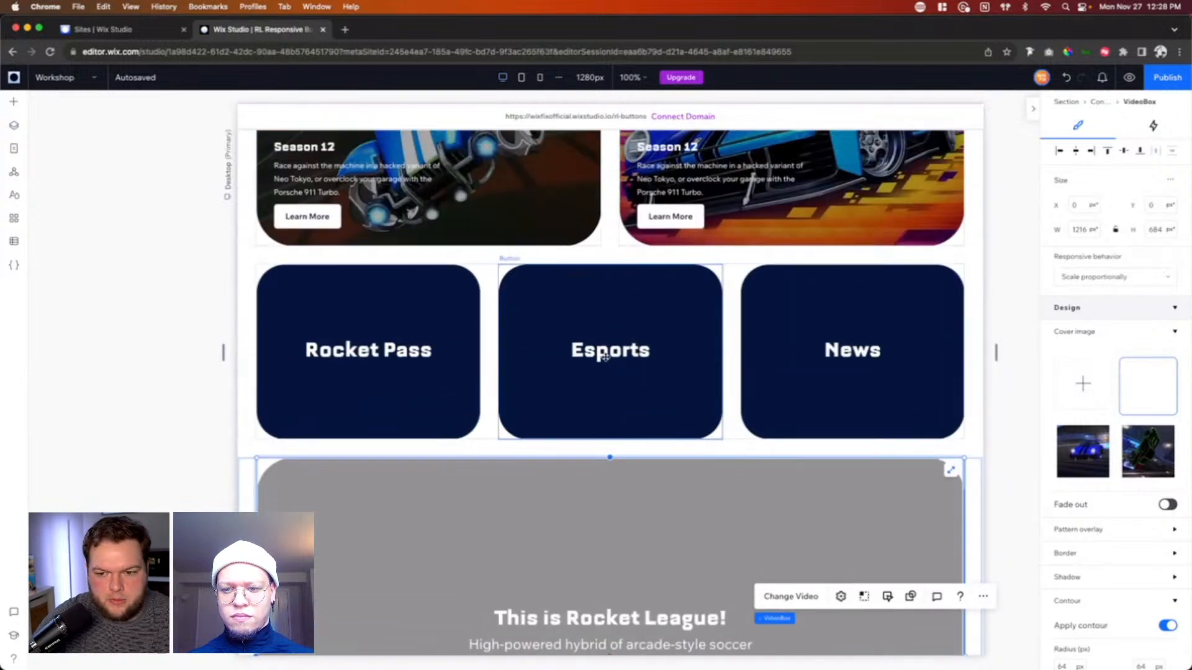
{"action": "scroll", "coordinate": [605, 357], "scroll_direction": "down", "scroll_amount": 5}
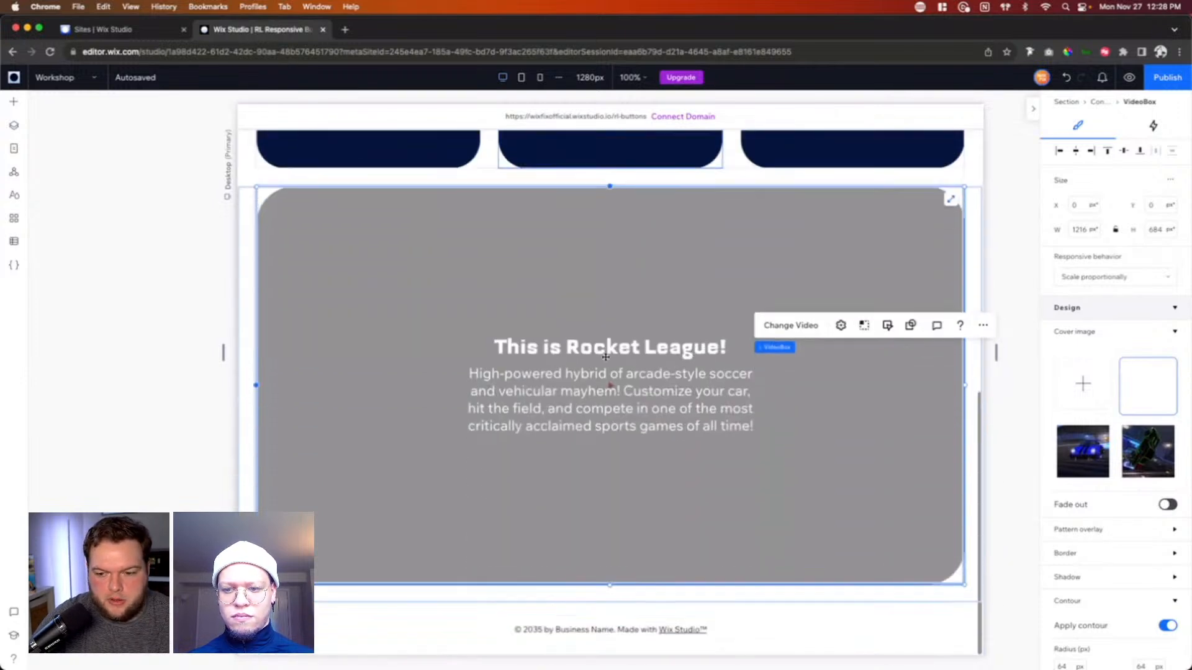
{"action": "left_click", "coordinate": [21, 105]}
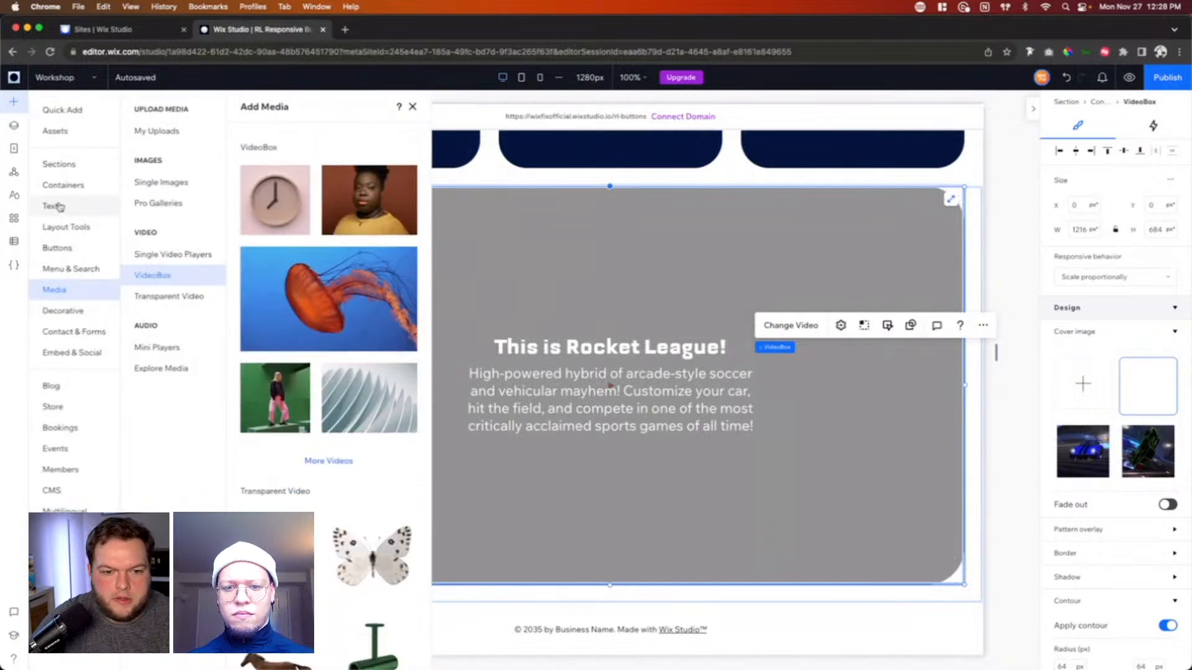
{"action": "left_click", "coordinate": [91, 191]}
{"action": "left_click", "coordinate": [65, 116]}
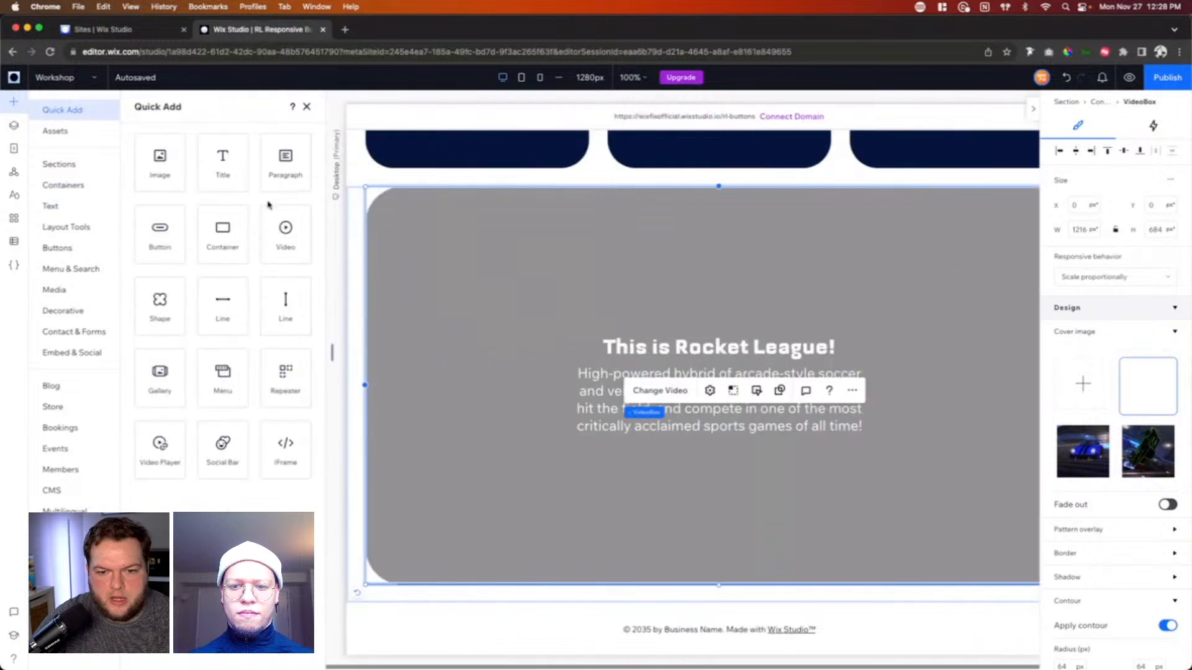
{"action": "left_click_drag", "start_coordinate": [222, 231], "coordinate": [664, 509]}
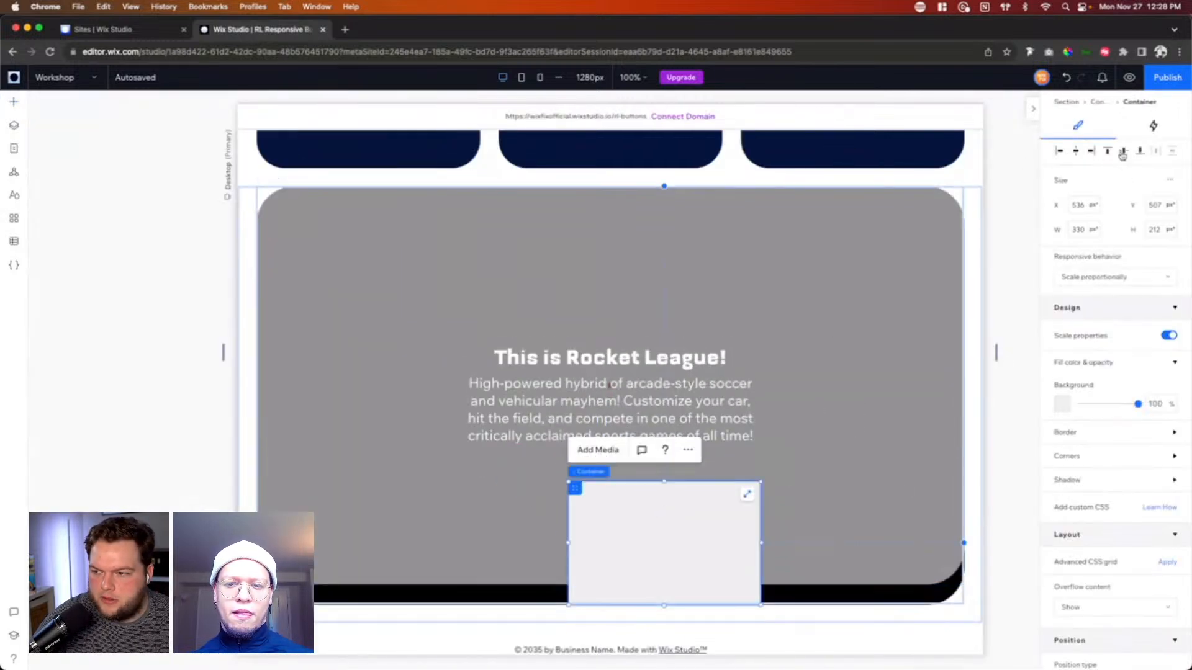
{"action": "left_click", "coordinate": [1141, 152]}
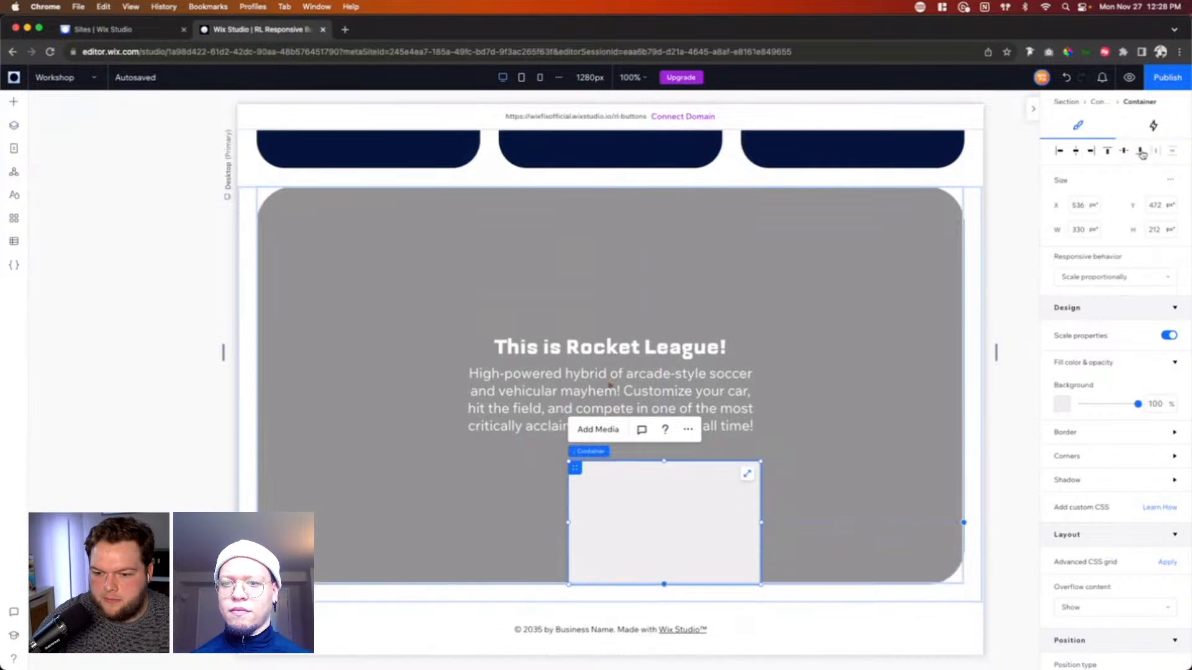
{"action": "left_click", "coordinate": [1077, 151]}
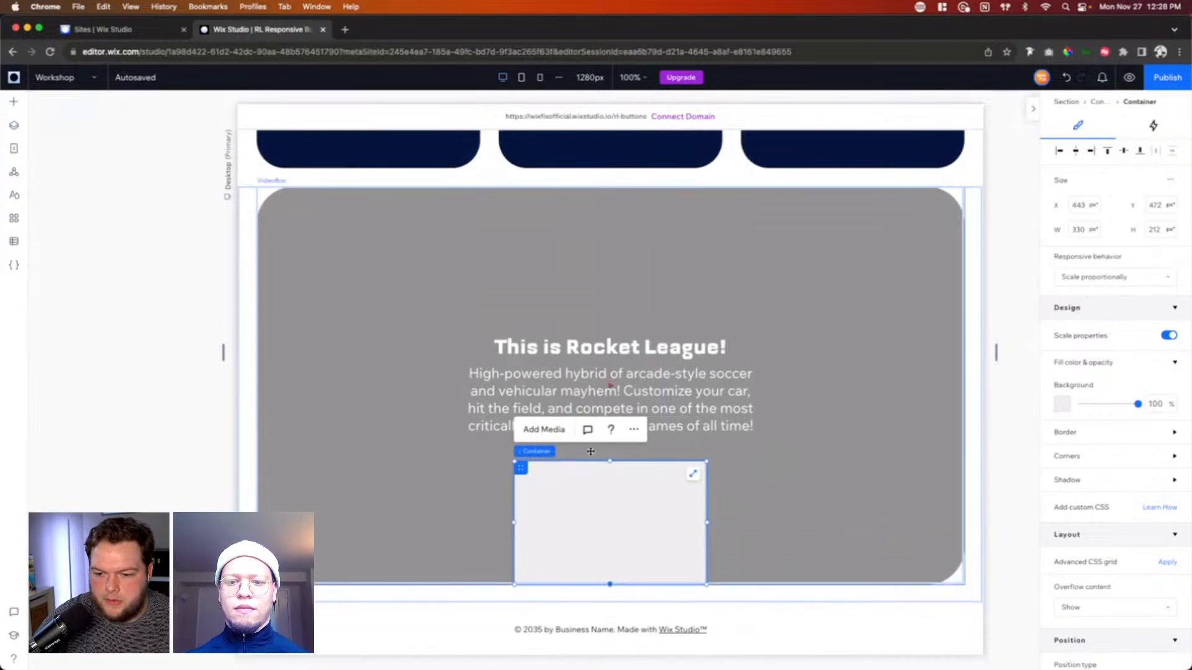
Step: Resize the new container to about 370 by 100 px and center it horizontally in the video box again
{"action": "left_click_drag", "start_coordinate": [608, 462], "coordinate": [620, 523]}
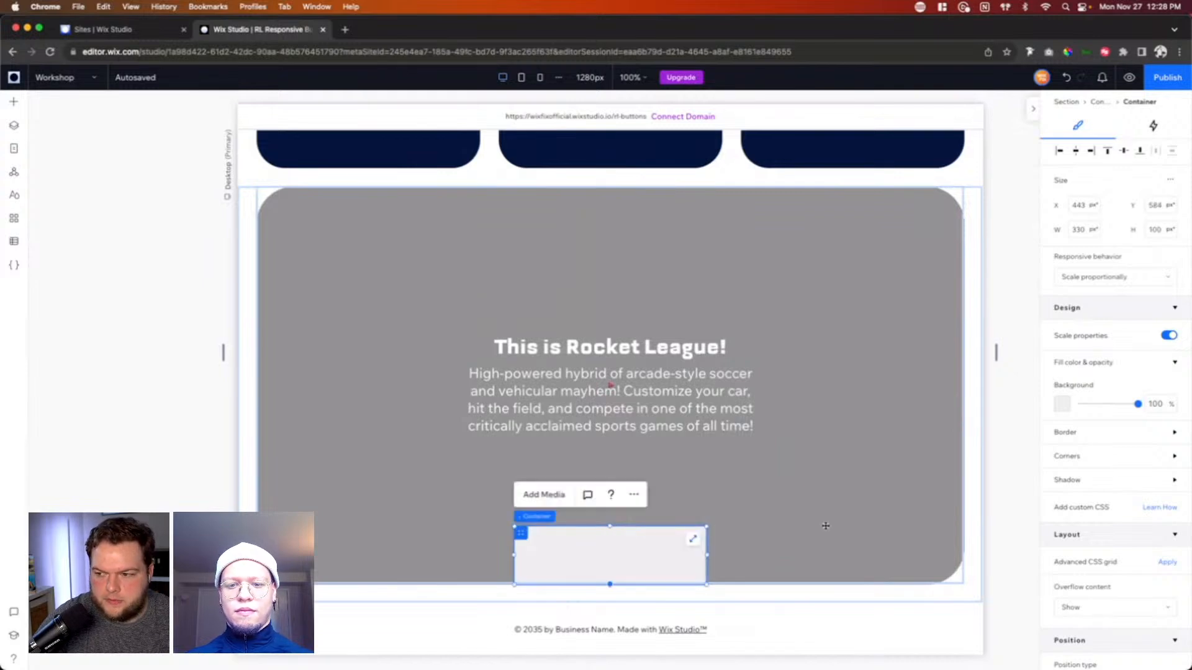
{"action": "left_click_drag", "start_coordinate": [707, 555], "coordinate": [736, 551]}
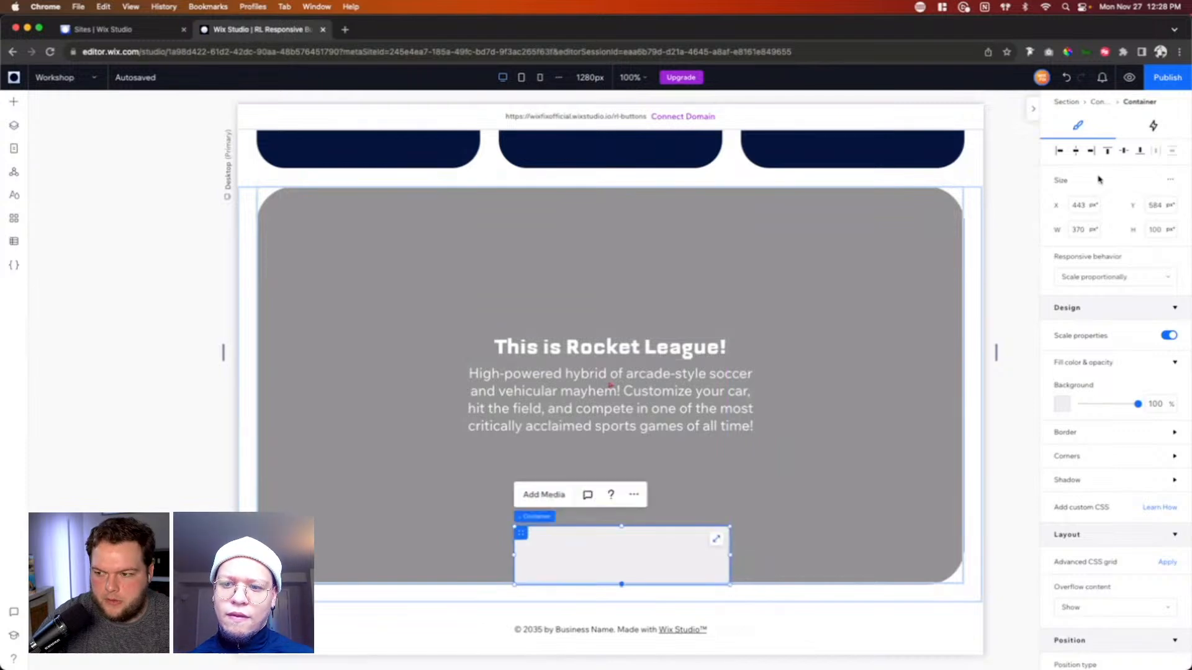
{"action": "left_click", "coordinate": [1074, 151]}
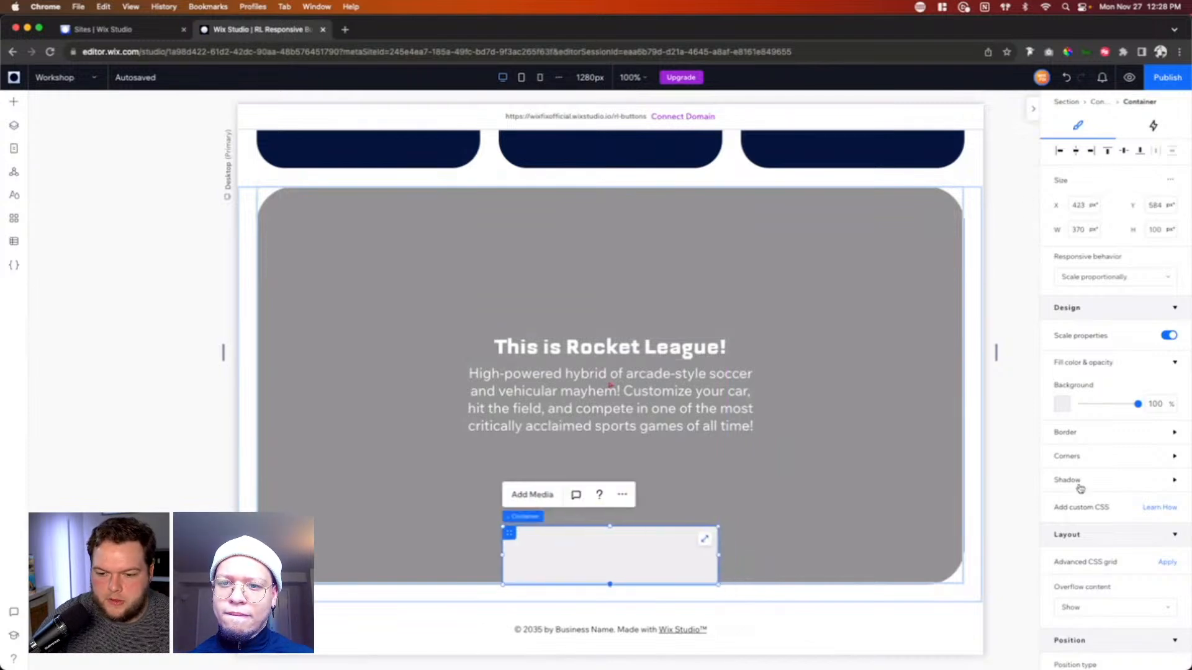
Step: Fill the new container's background with the orange theme color #FAA41D
{"action": "left_click", "coordinate": [1063, 404]}
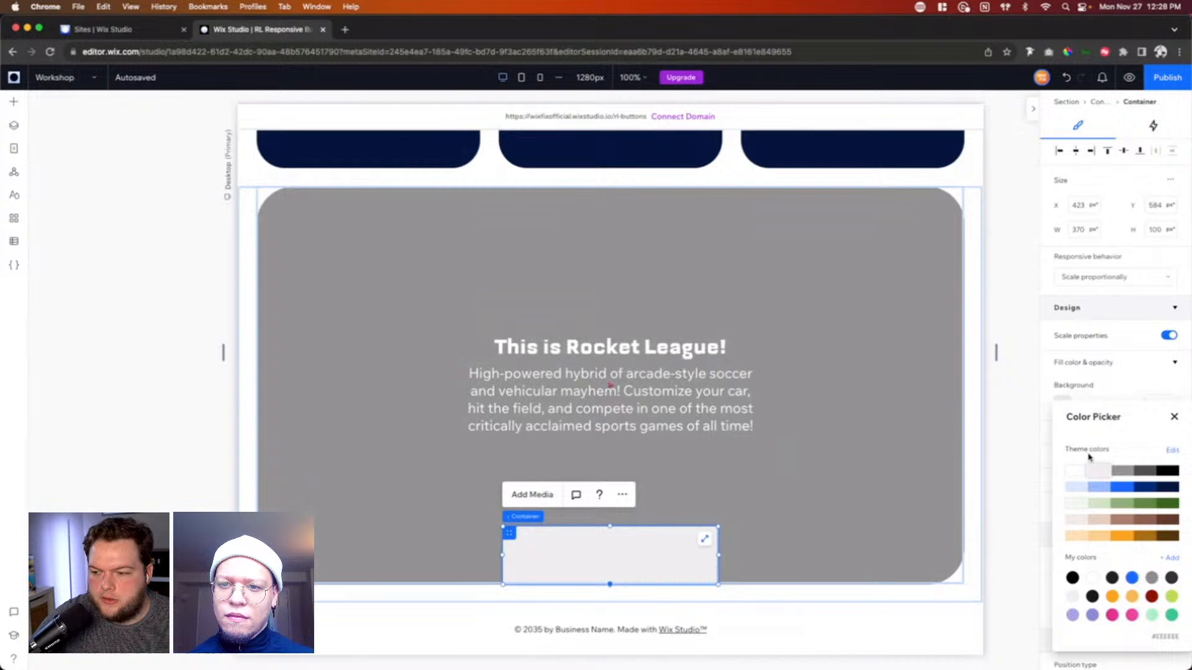
{"action": "left_click", "coordinate": [1119, 537]}
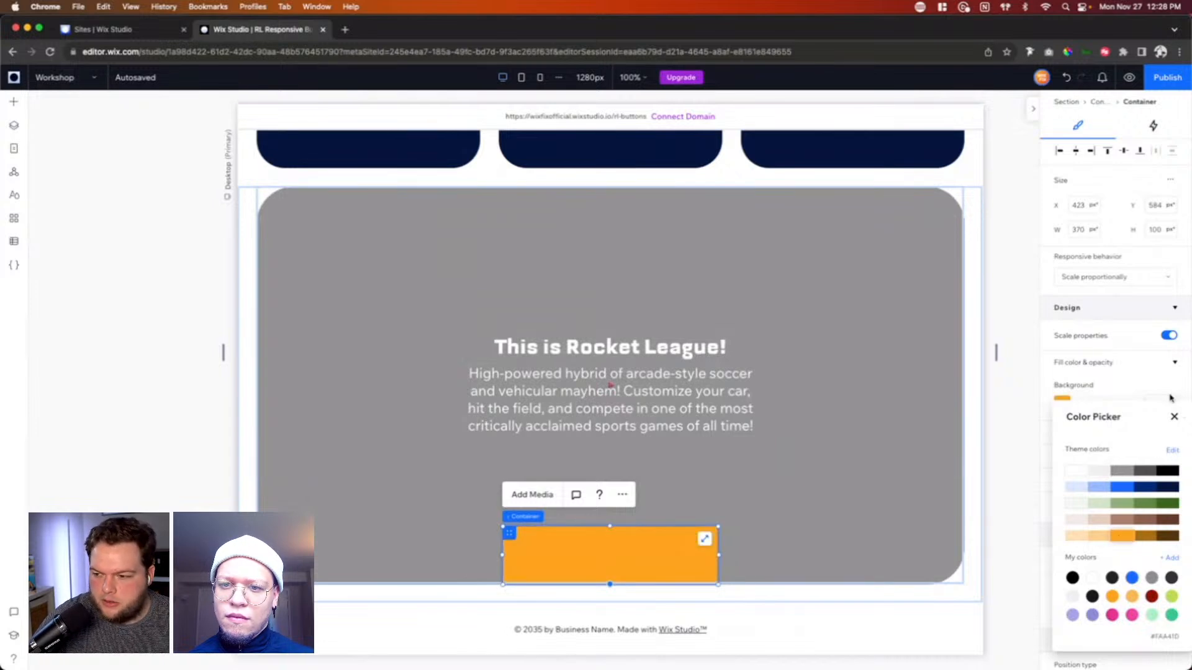
{"action": "left_click", "coordinate": [1174, 417]}
Step: Unlink the orange container's corner radii and set its two top corners to 24 px
{"action": "left_click", "coordinate": [1081, 460]}
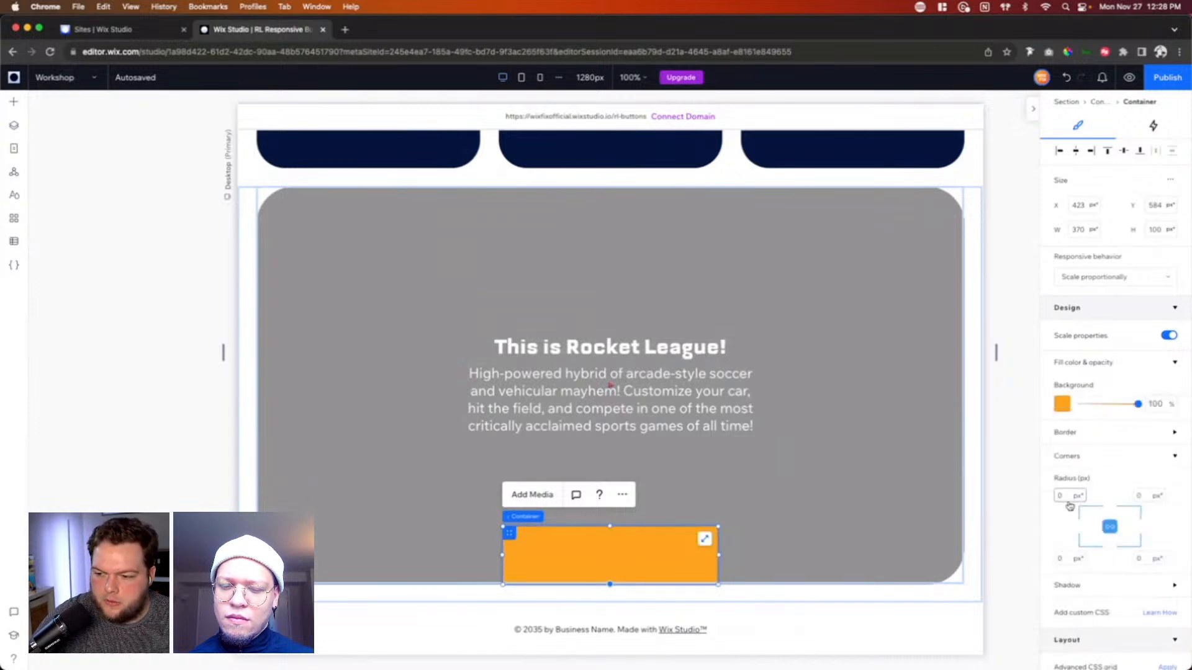
{"action": "left_click", "coordinate": [1110, 529]}
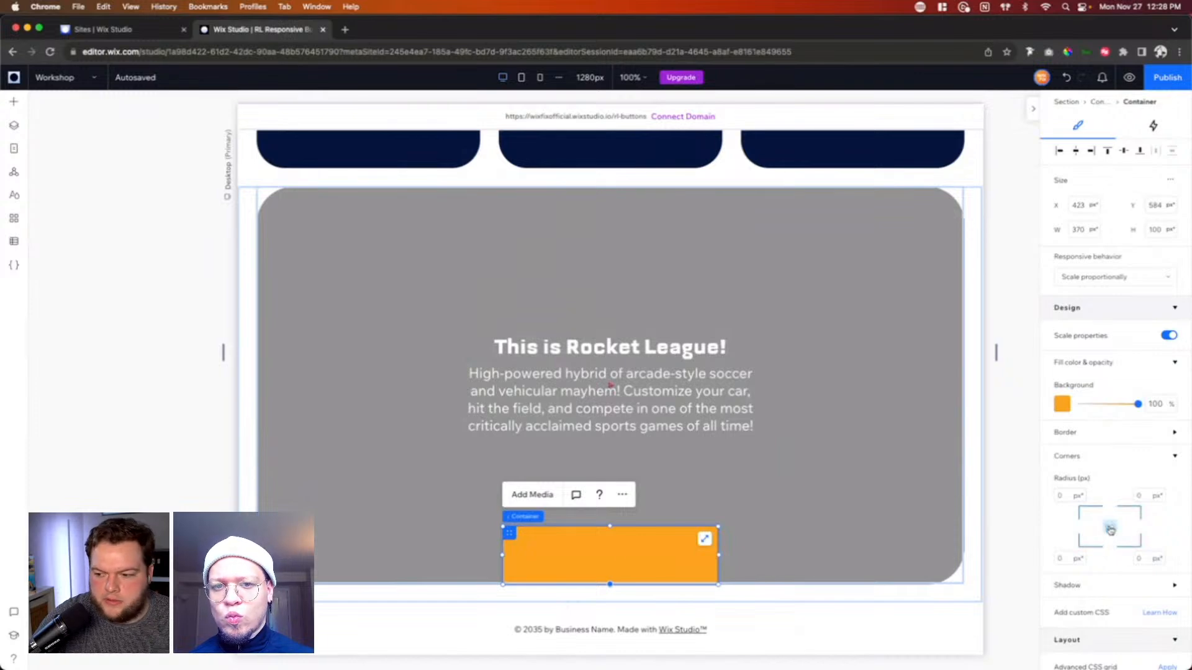
{"action": "left_click", "coordinate": [1067, 496]}
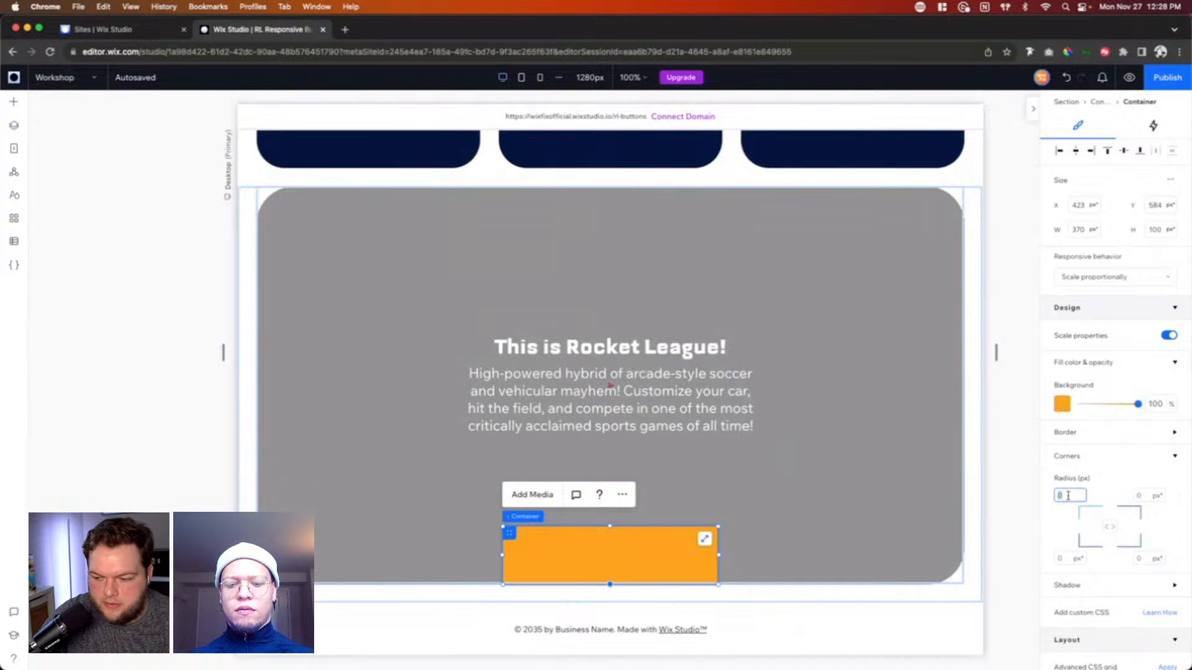
{"action": "key", "text": "Tab"}
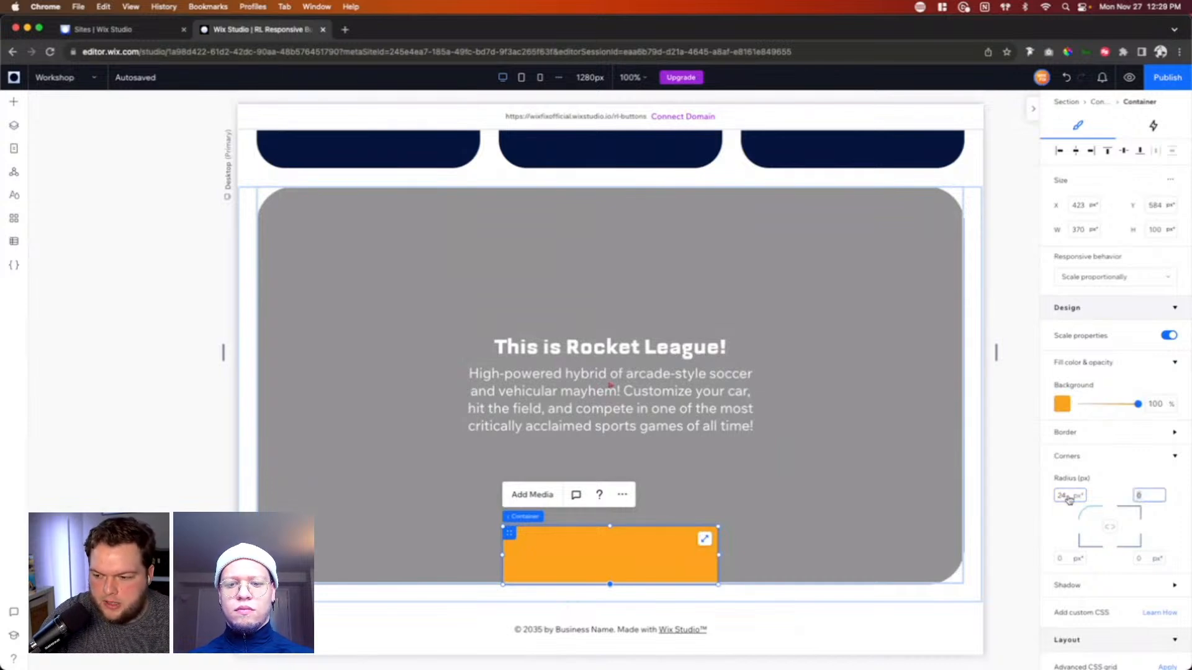
{"action": "type", "text": "24"}
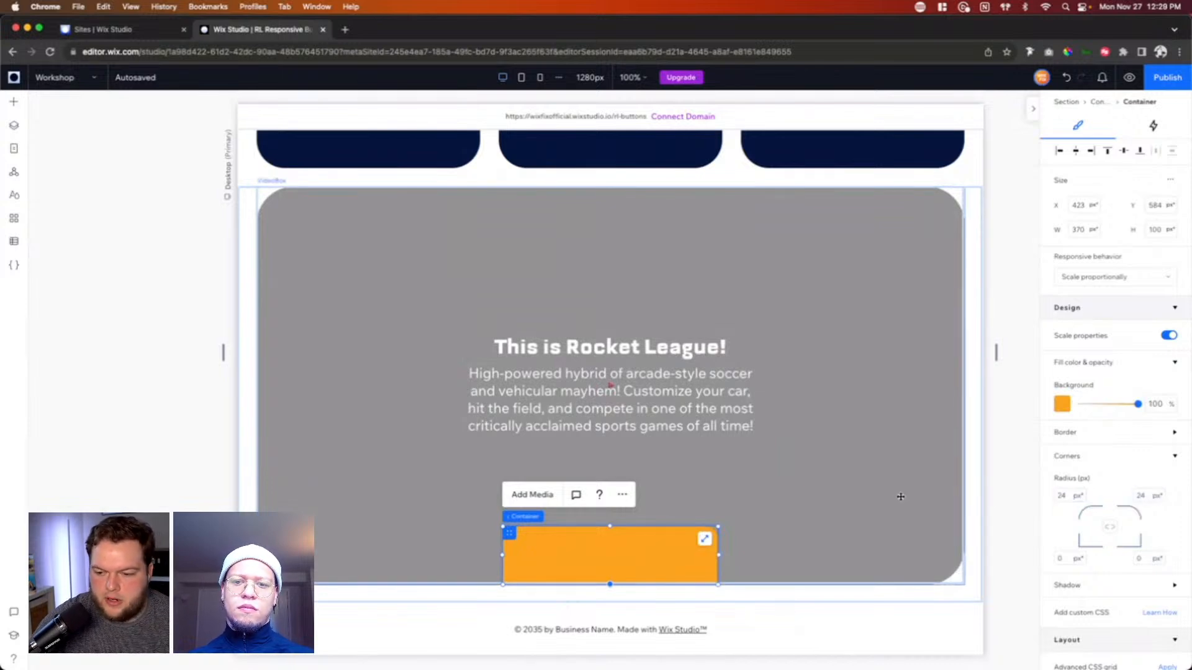
{"action": "left_click", "coordinate": [1011, 515]}
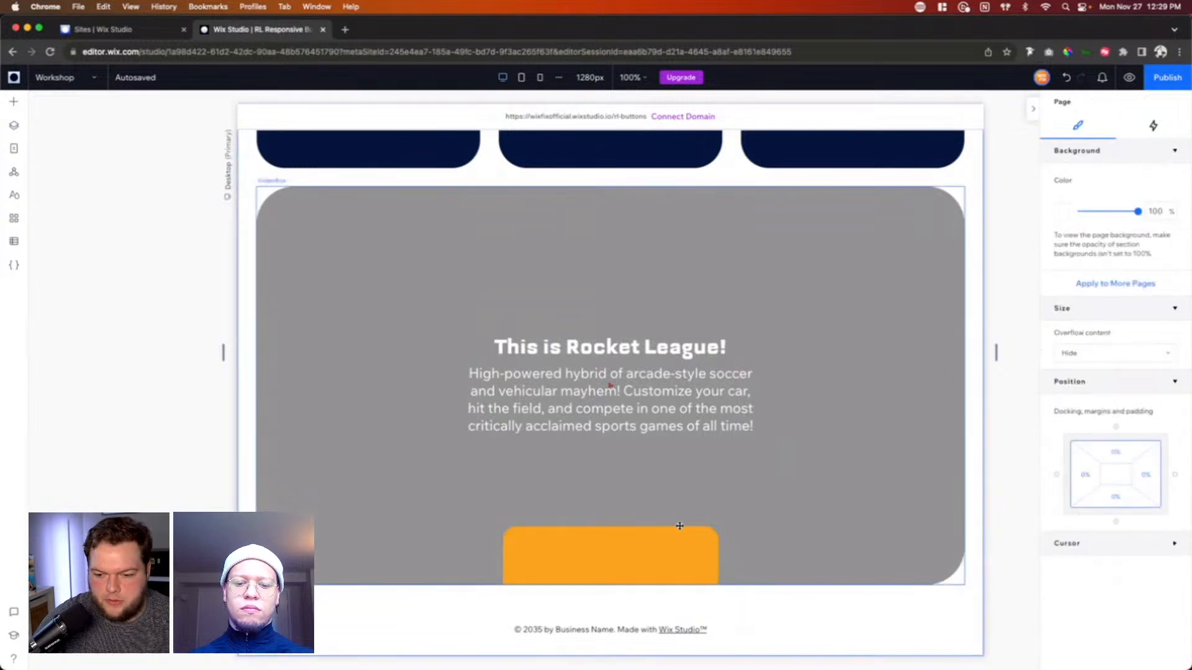
Step: Copy the "This is Rocket League!" heading into the orange container and change the copy's text to "Play Now"
{"action": "left_click", "coordinate": [670, 551]}
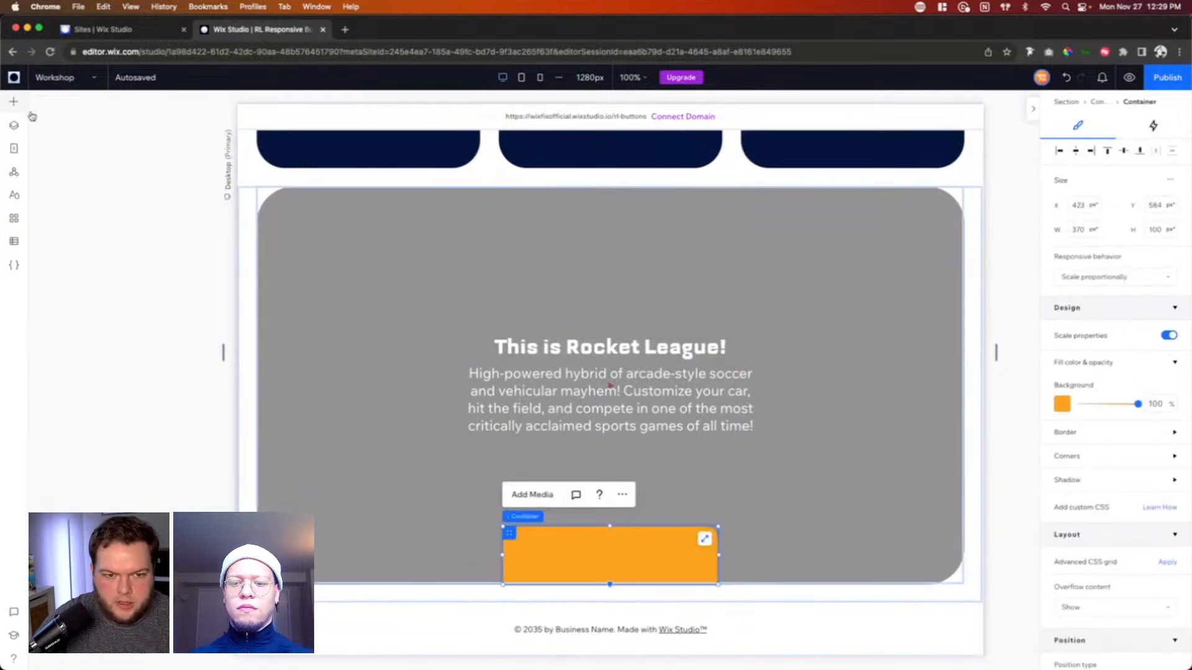
{"action": "left_click", "coordinate": [601, 340]}
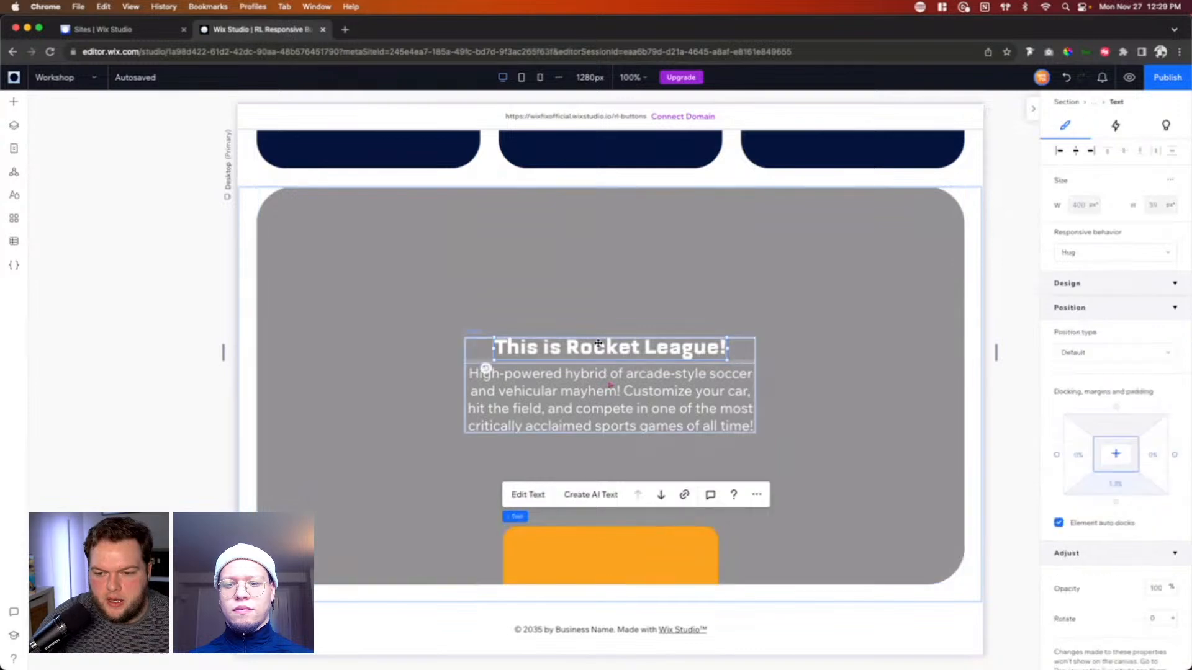
{"action": "left_click", "coordinate": [580, 546]}
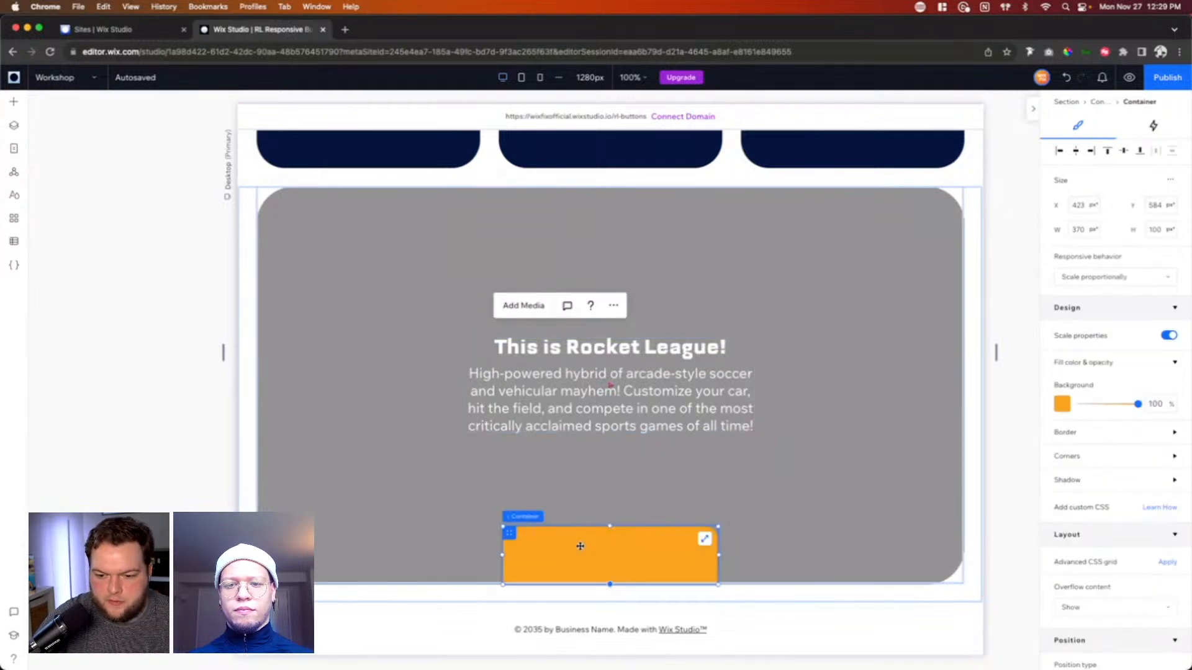
{"action": "key", "text": "super+v"}
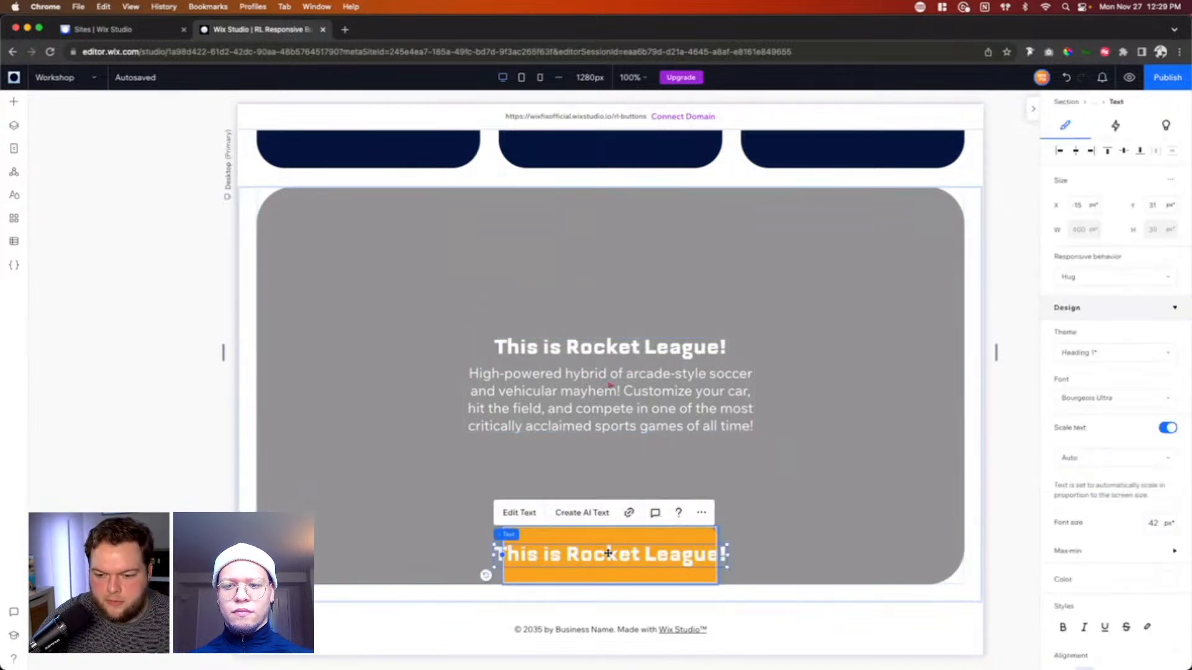
{"action": "type", "text": "Play Now"}
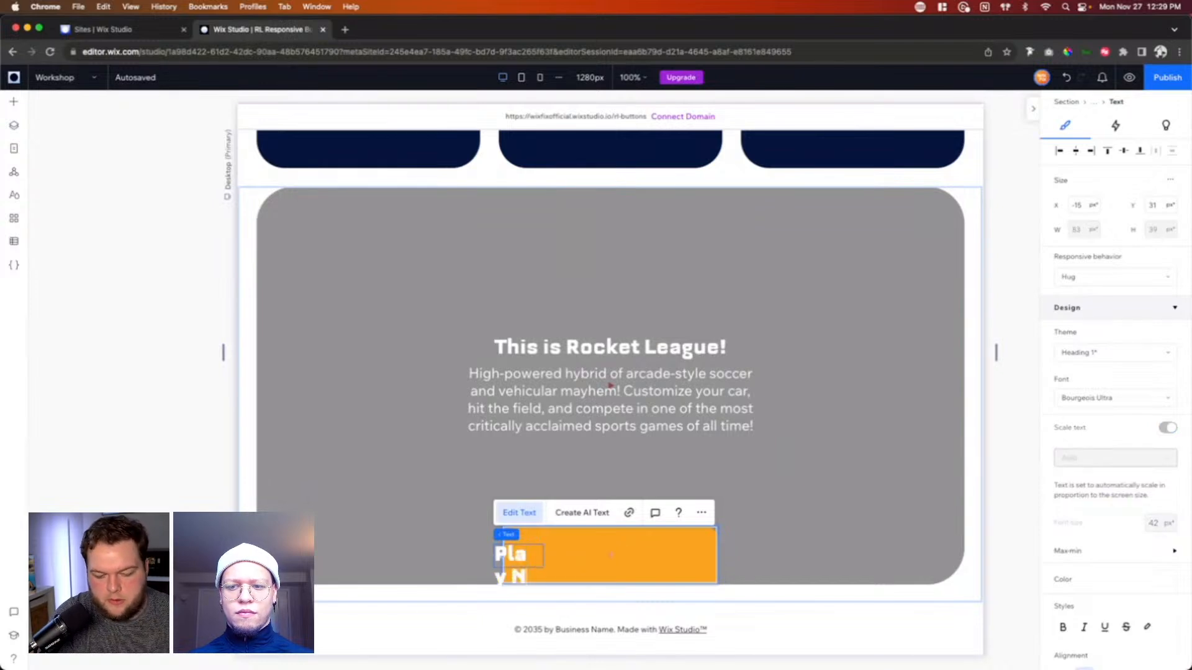
{"action": "left_click", "coordinate": [843, 517]}
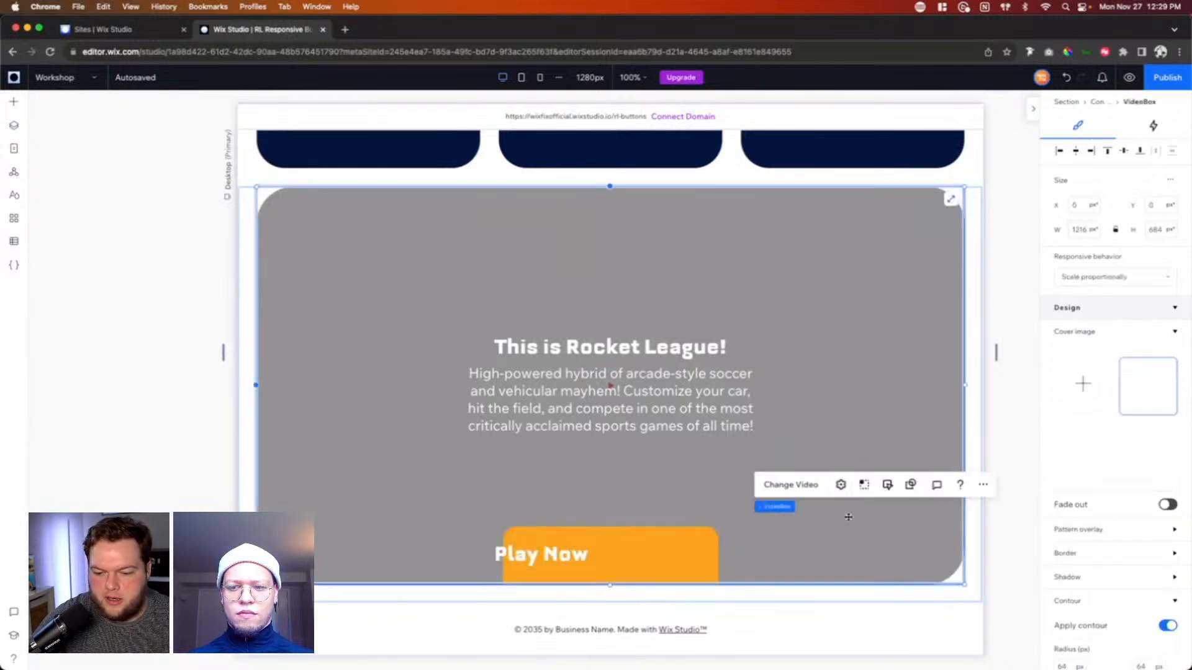
Step: Center the "Play Now" text horizontally and vertically within the orange container
{"action": "left_click", "coordinate": [541, 554]}
{"action": "scroll", "coordinate": [1109, 435], "scroll_direction": "down", "scroll_amount": 2}
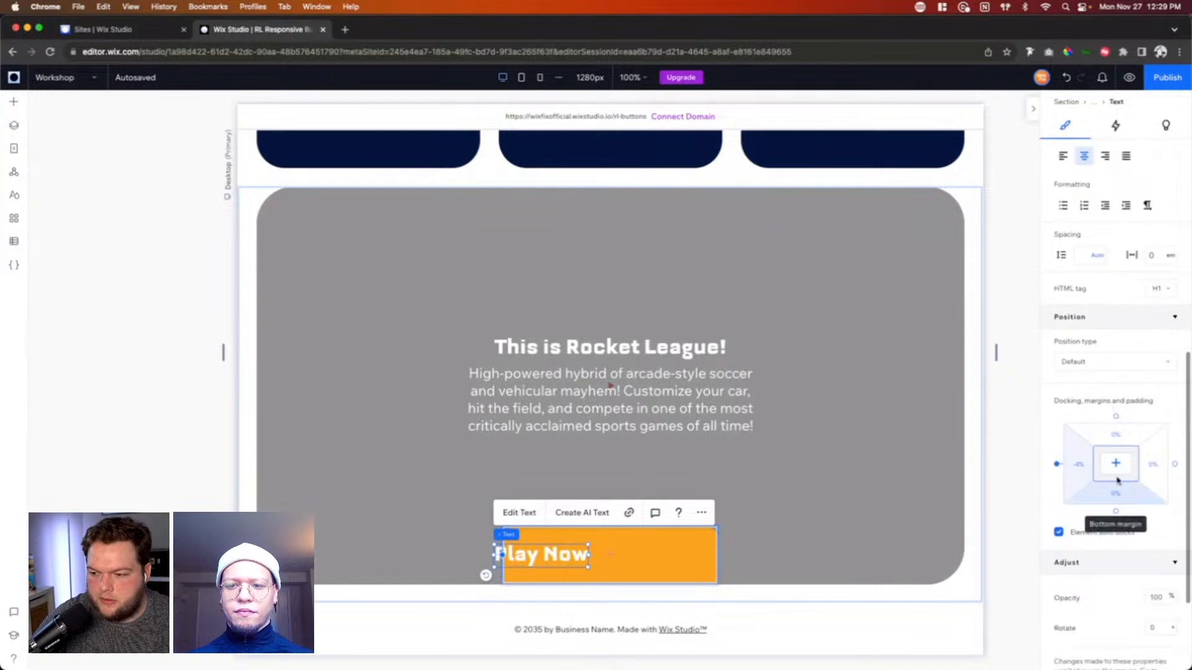
{"action": "left_click", "coordinate": [1116, 463]}
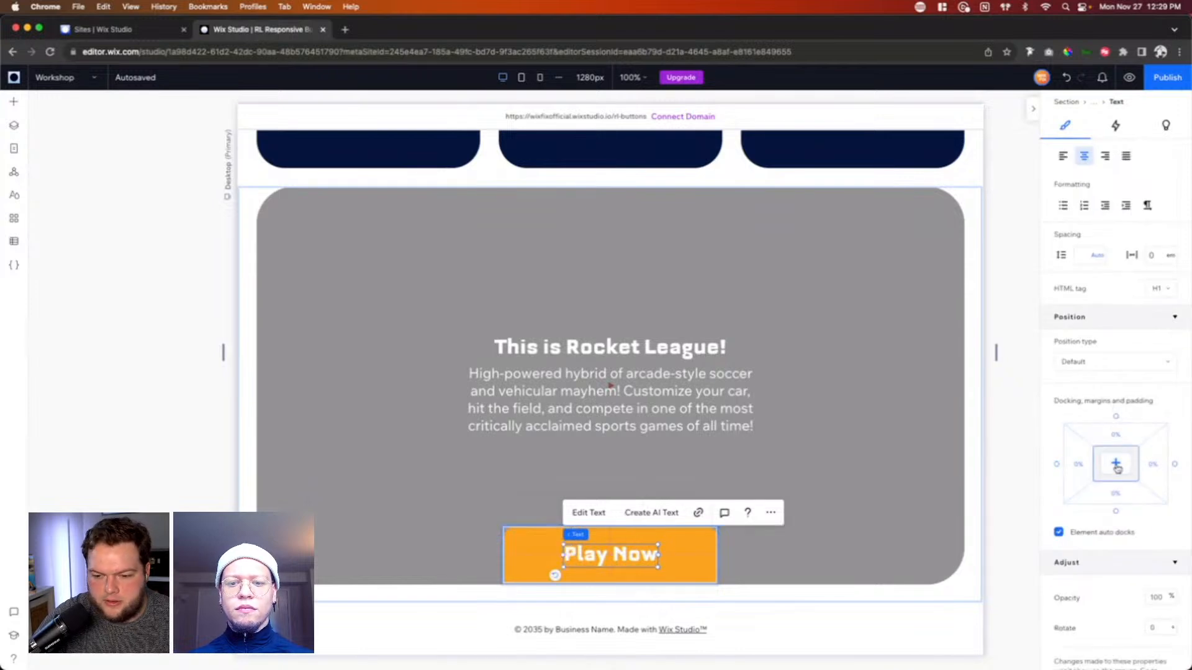
{"action": "left_click", "coordinate": [689, 559]}
{"action": "scroll", "coordinate": [689, 559], "scroll_direction": "up", "scroll_amount": 4}
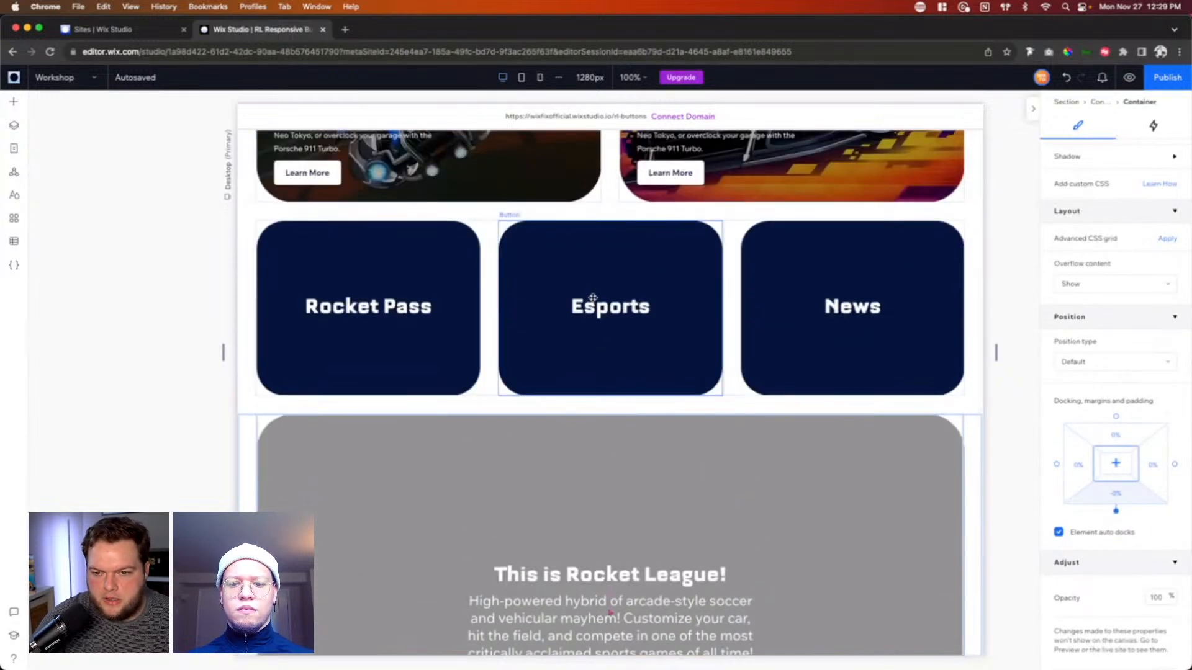
Step: Add a hover interaction to the orange Play Now container using the Color animation preset
{"action": "scroll", "coordinate": [598, 310], "scroll_direction": "down", "scroll_amount": 5}
{"action": "left_click", "coordinate": [1153, 127]}
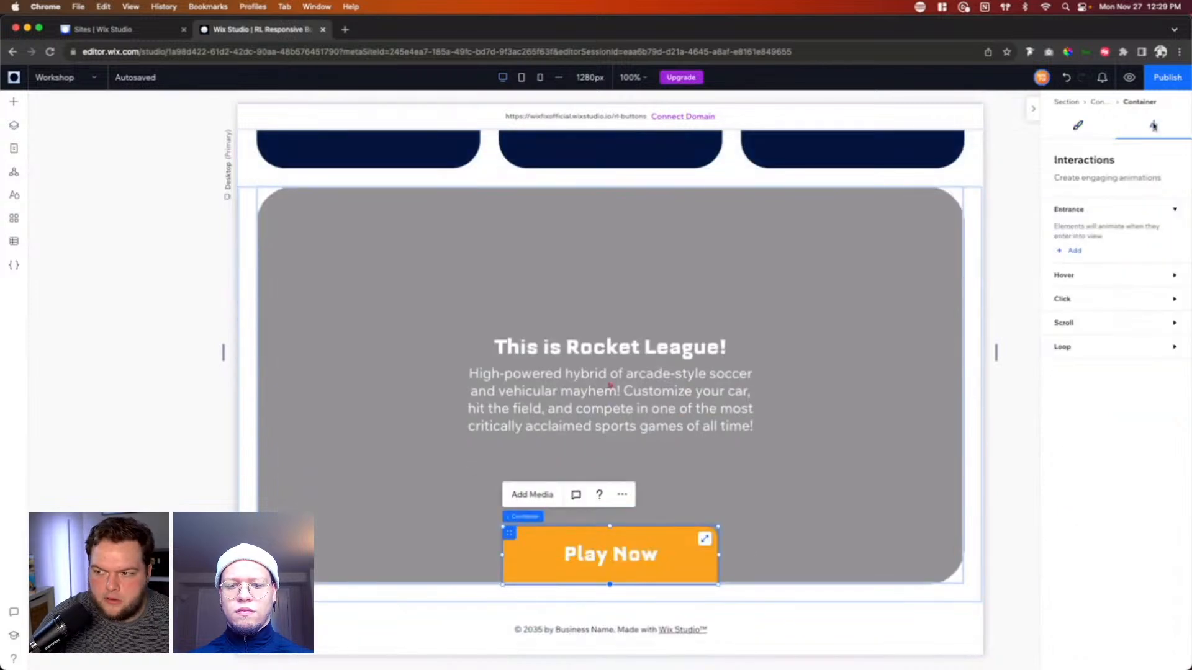
{"action": "left_click", "coordinate": [1063, 277]}
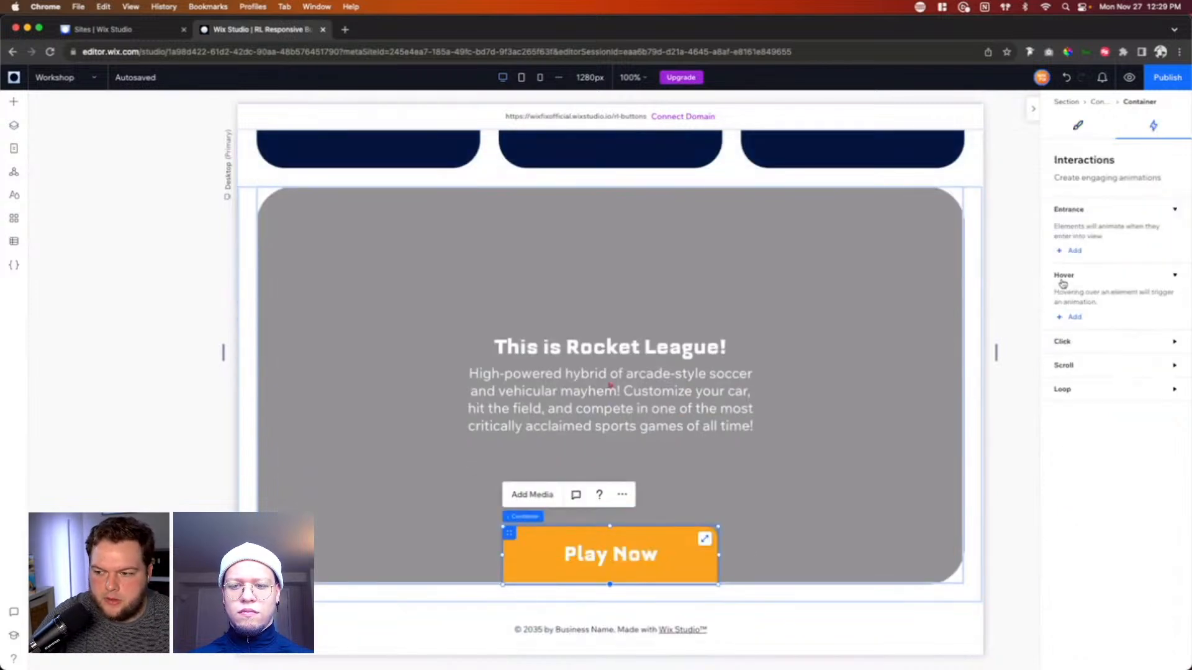
{"action": "left_click", "coordinate": [1081, 324]}
{"action": "left_click", "coordinate": [1073, 483]}
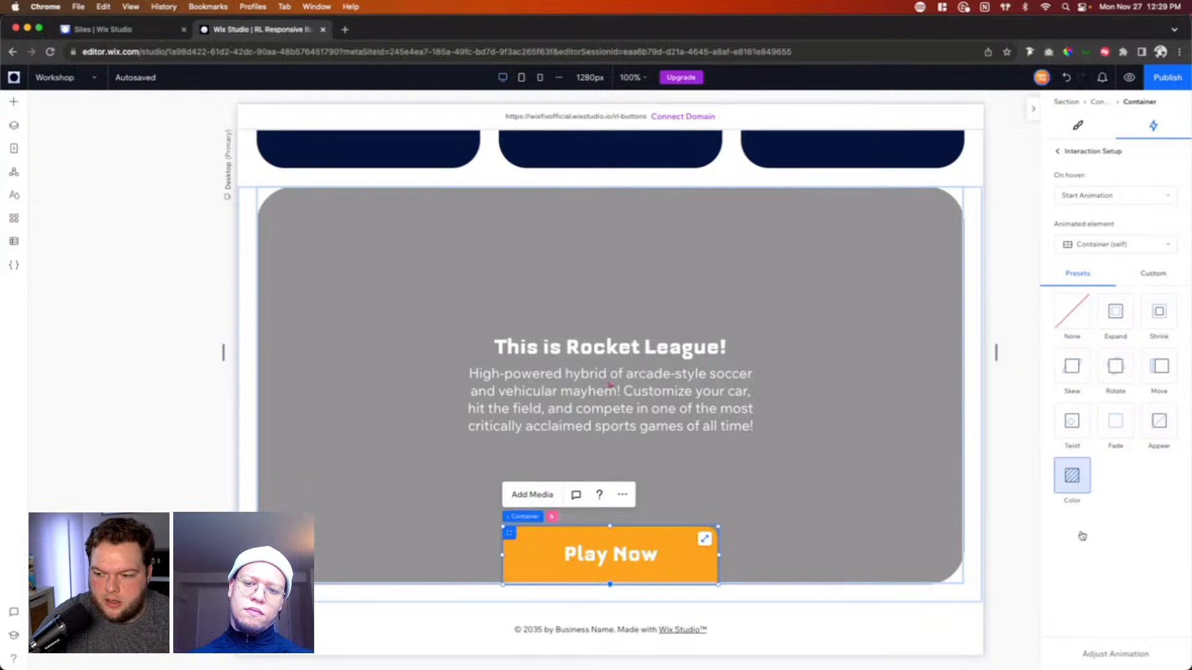
Step: Set the hover animation's fill color to the lighter orange theme shade
{"action": "left_click", "coordinate": [1103, 654]}
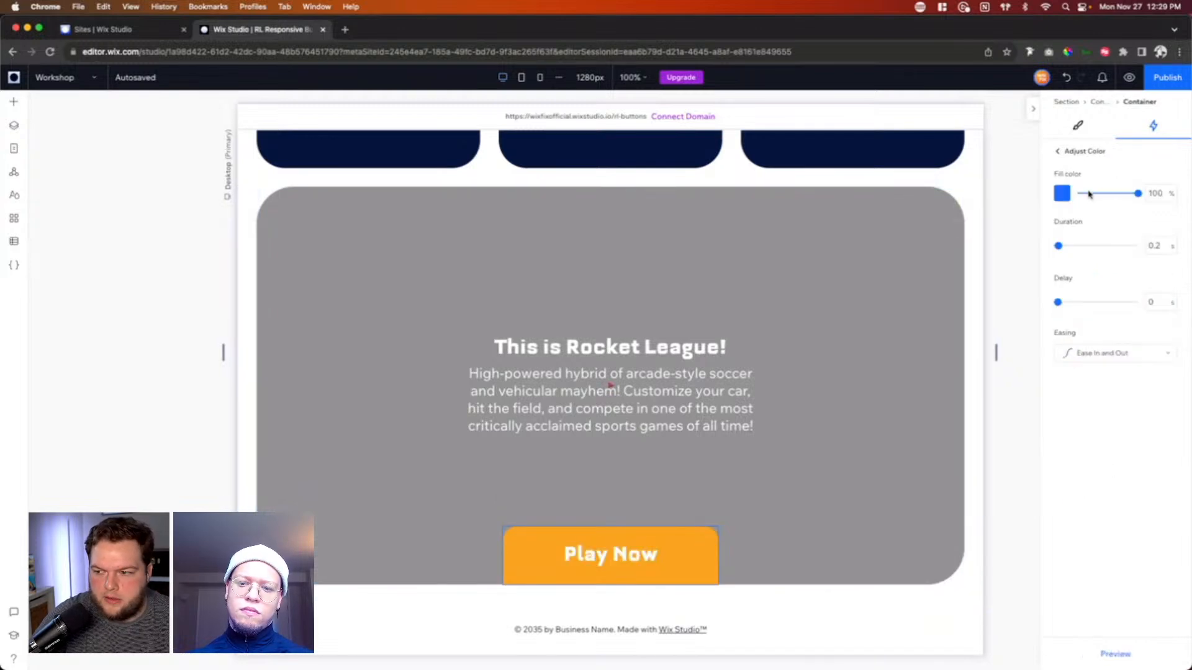
{"action": "left_click", "coordinate": [1065, 193]}
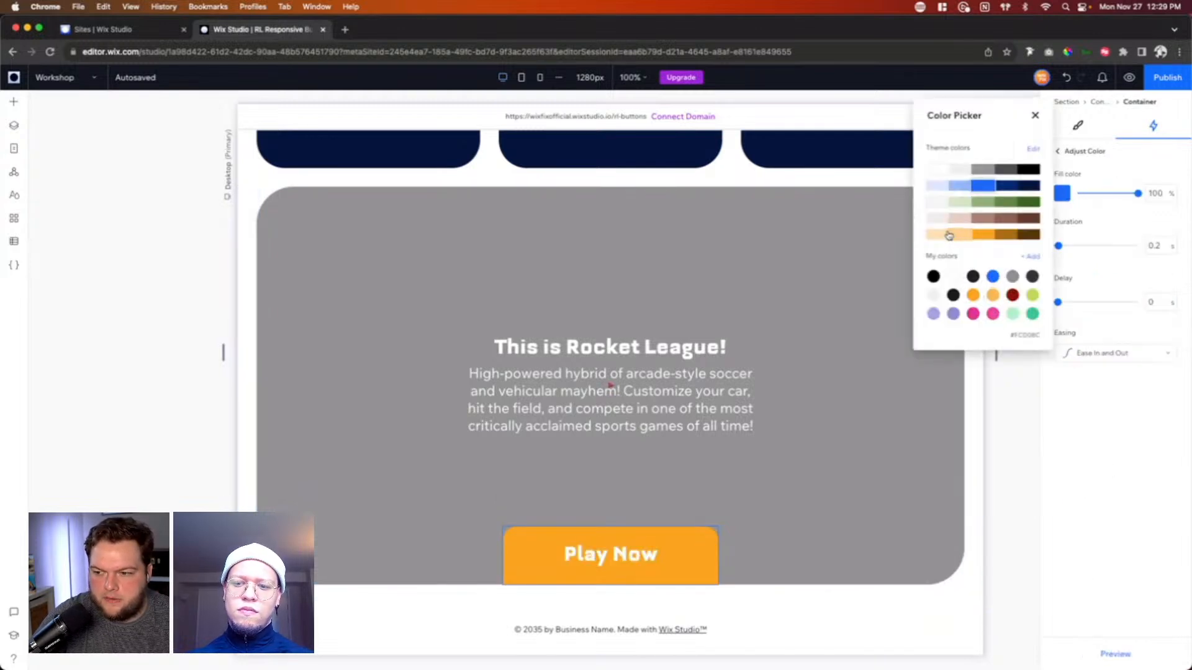
{"action": "left_click", "coordinate": [961, 235]}
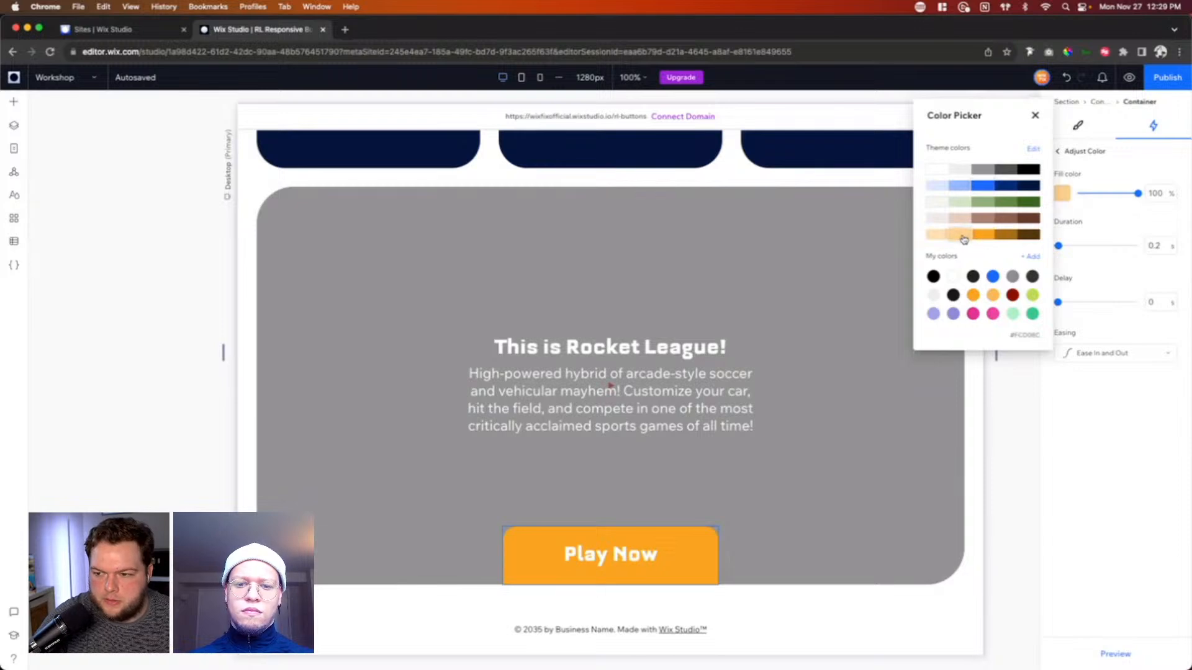
{"action": "left_click", "coordinate": [1035, 117]}
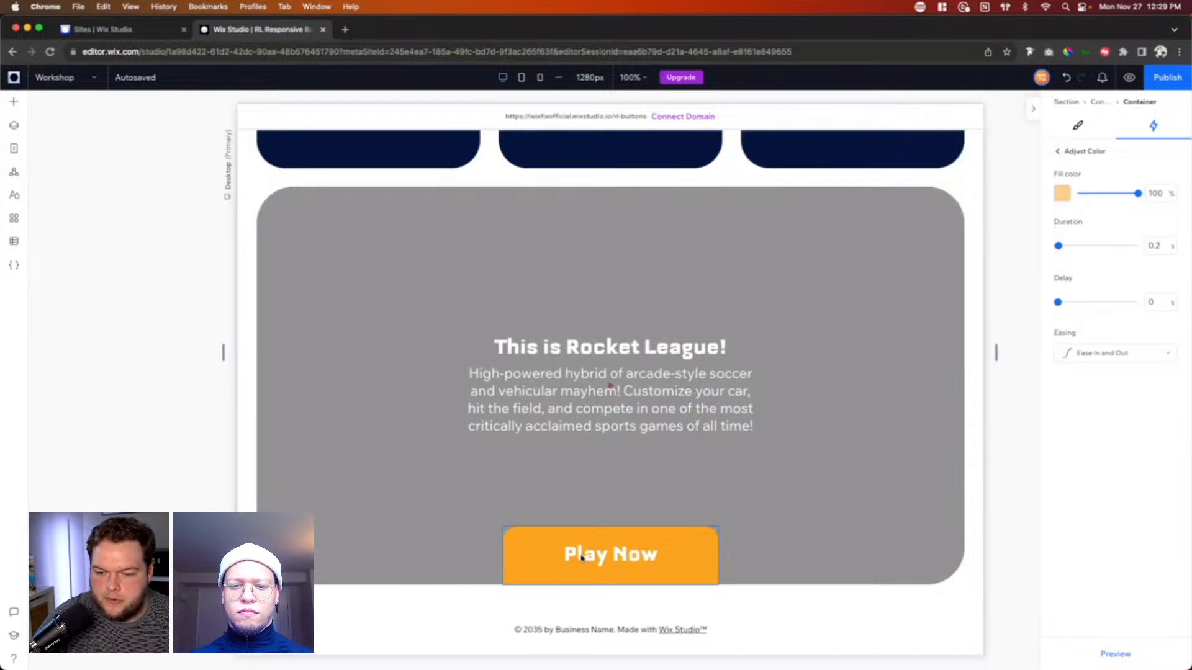
Step: Add a button element inside the orange Play Now container and clear its text
{"action": "left_click", "coordinate": [14, 101]}
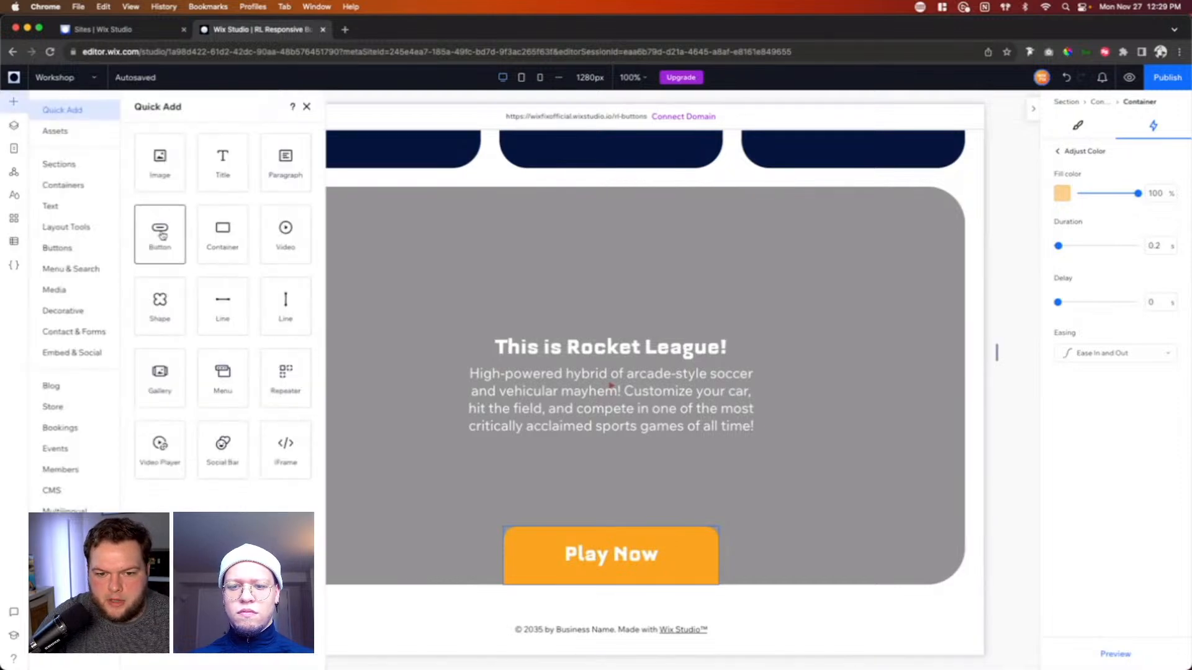
{"action": "left_click_drag", "start_coordinate": [162, 235], "coordinate": [590, 556]}
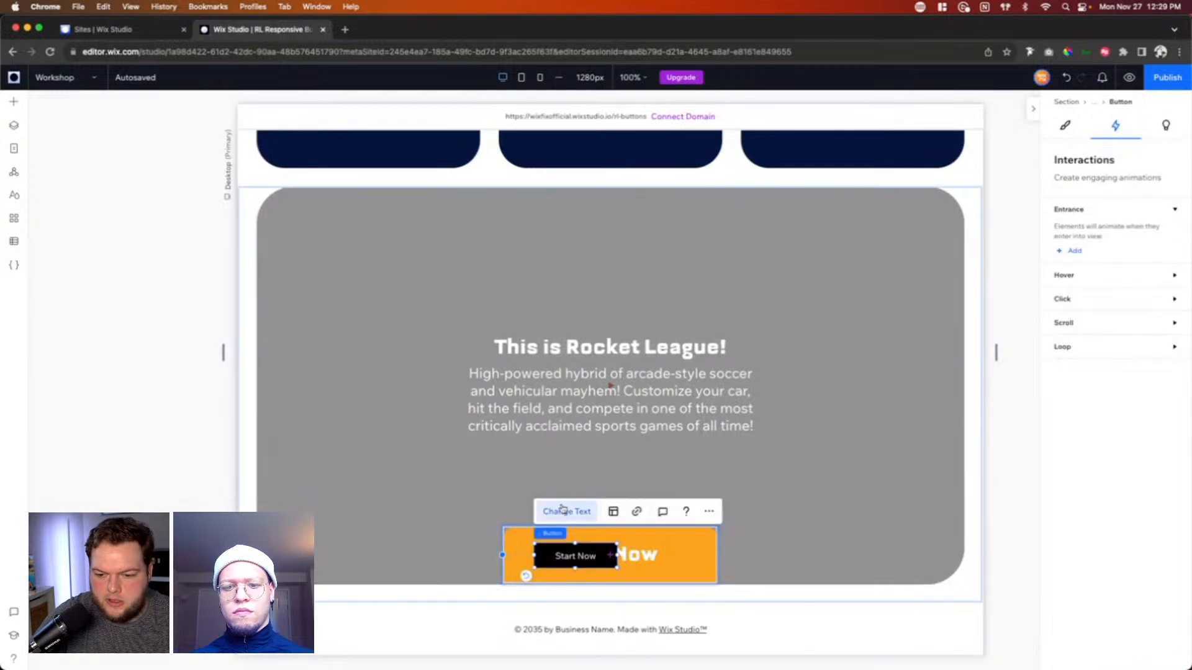
{"action": "left_click", "coordinate": [562, 509]}
{"action": "key", "text": "BackSpace"}
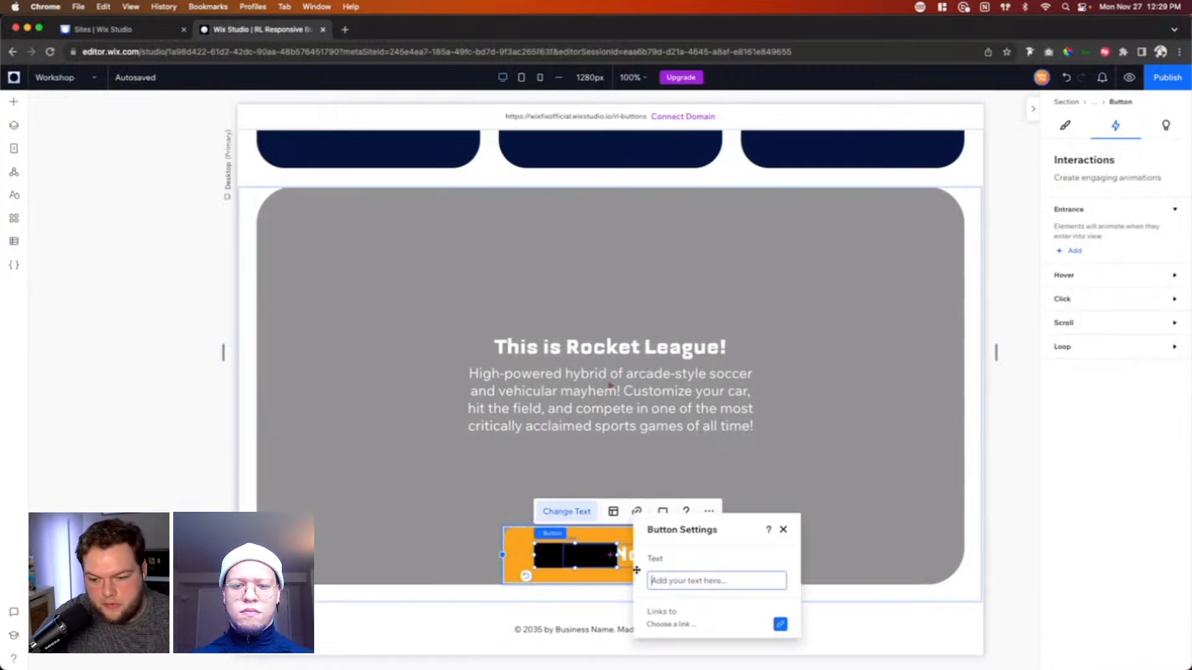
Step: Set the new button's background opacity to 0% for both its regular and hover states
{"action": "left_click", "coordinate": [1065, 128]}
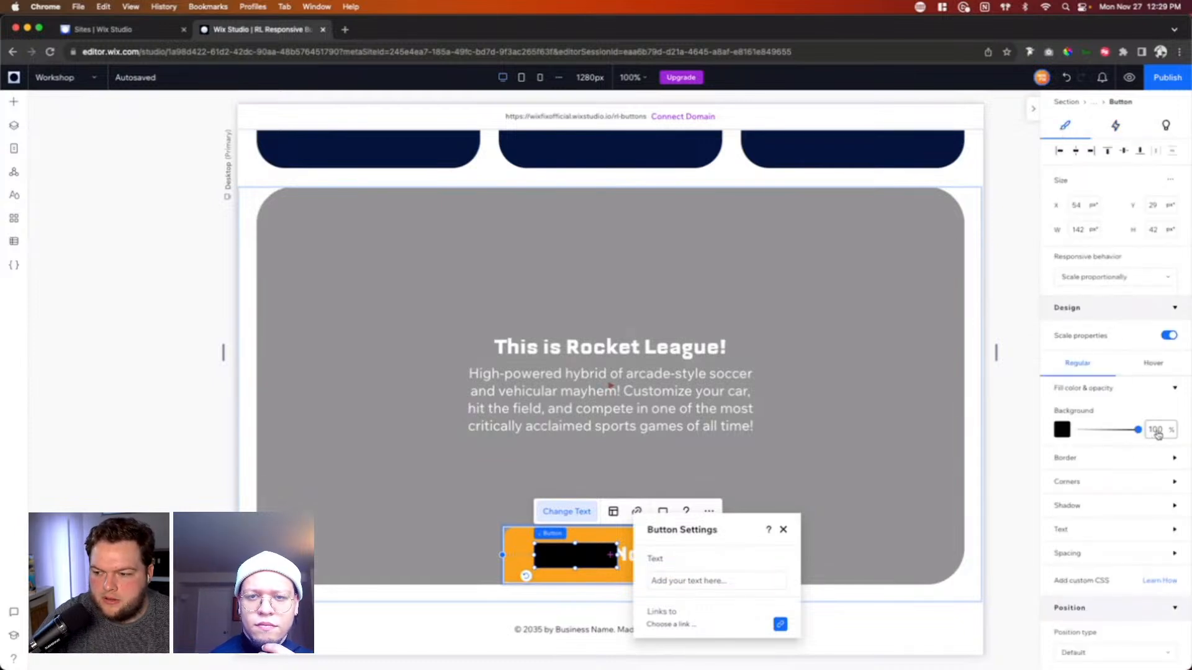
{"action": "left_click", "coordinate": [1156, 429]}
{"action": "left_click", "coordinate": [1153, 362]}
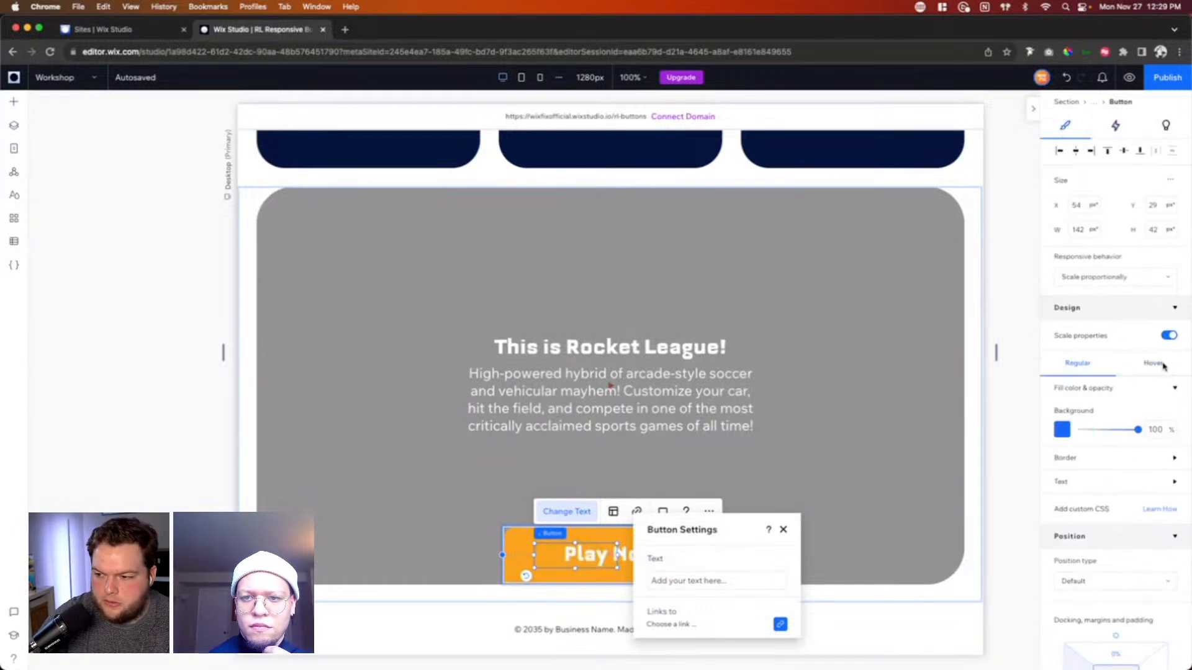
{"action": "type", "text": "0"}
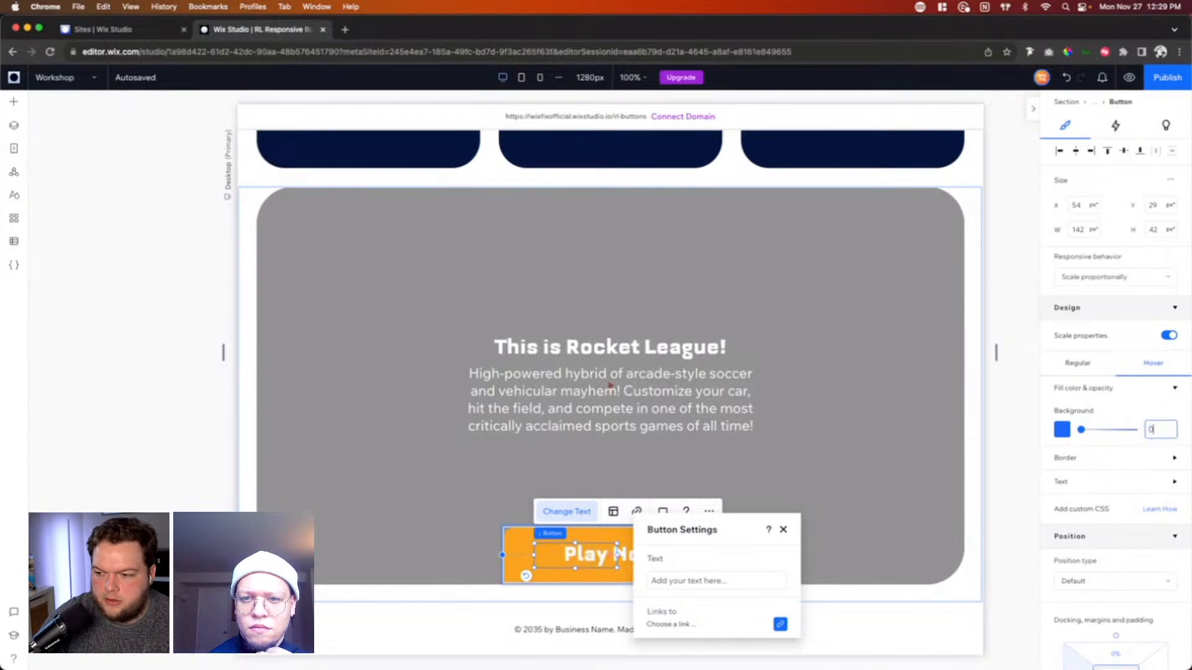
Step: Align the transparent button to the left and top edges of the orange container
{"action": "left_click", "coordinate": [1060, 154]}
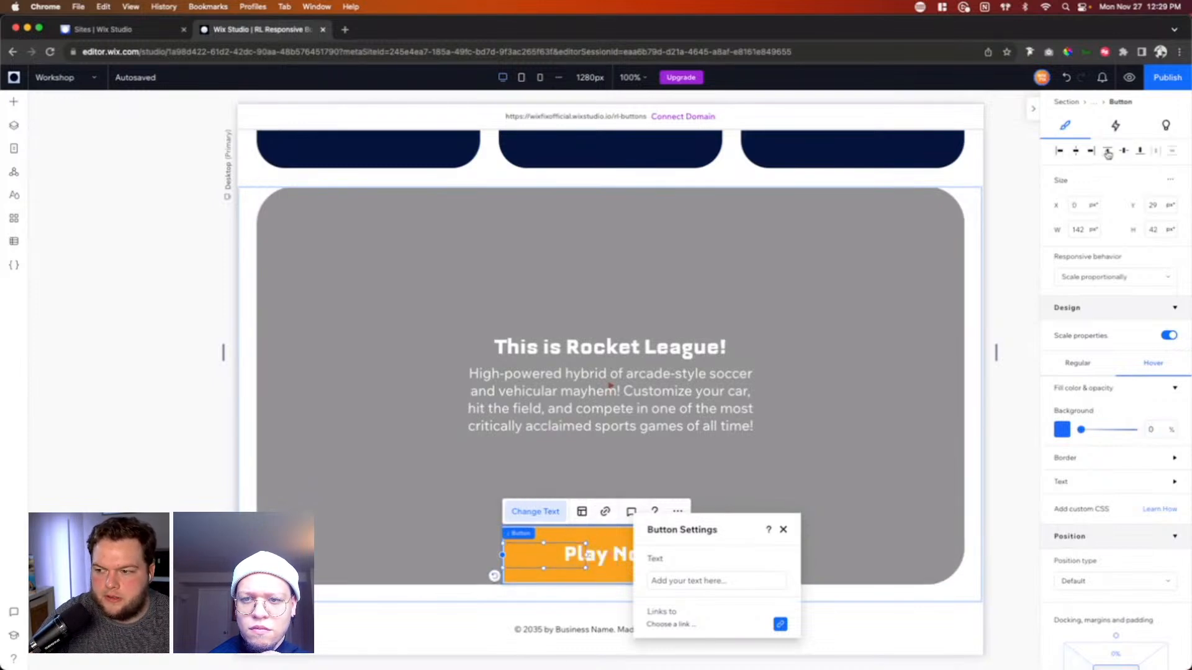
{"action": "scroll", "coordinate": [1124, 352], "scroll_direction": "down", "scroll_amount": 3}
{"action": "scroll", "coordinate": [1124, 351], "scroll_direction": "up", "scroll_amount": 3}
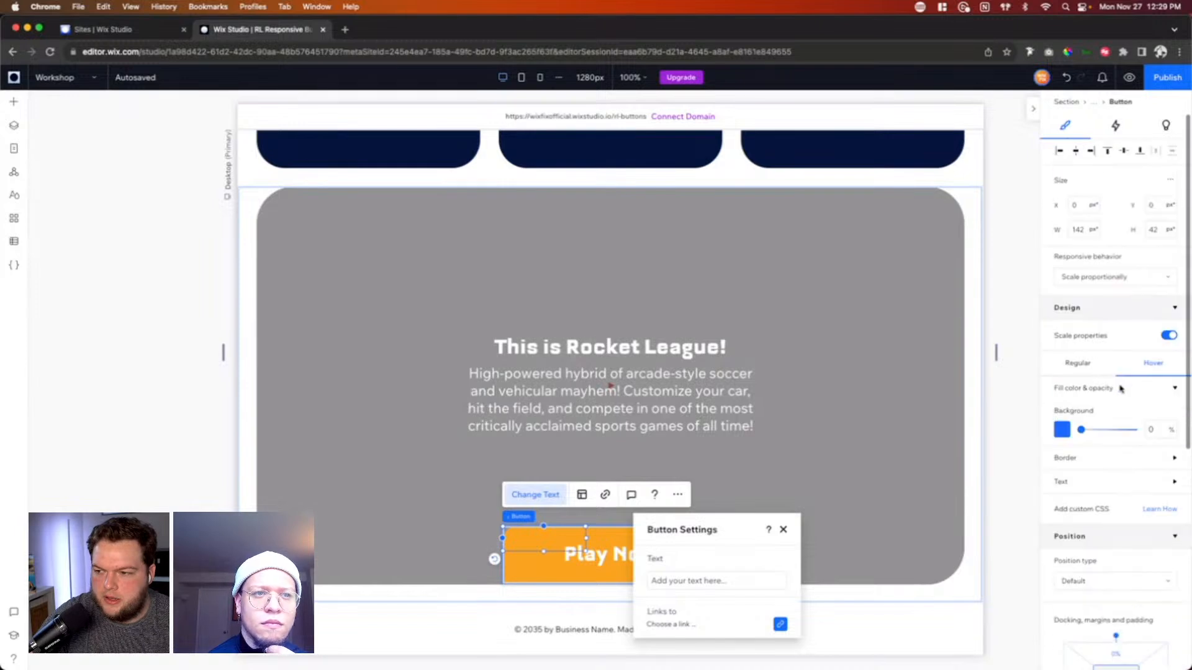
Step: Enable advanced sizing for the transparent button and set its width and minimum height to 100%
{"action": "left_click", "coordinate": [1145, 186]}
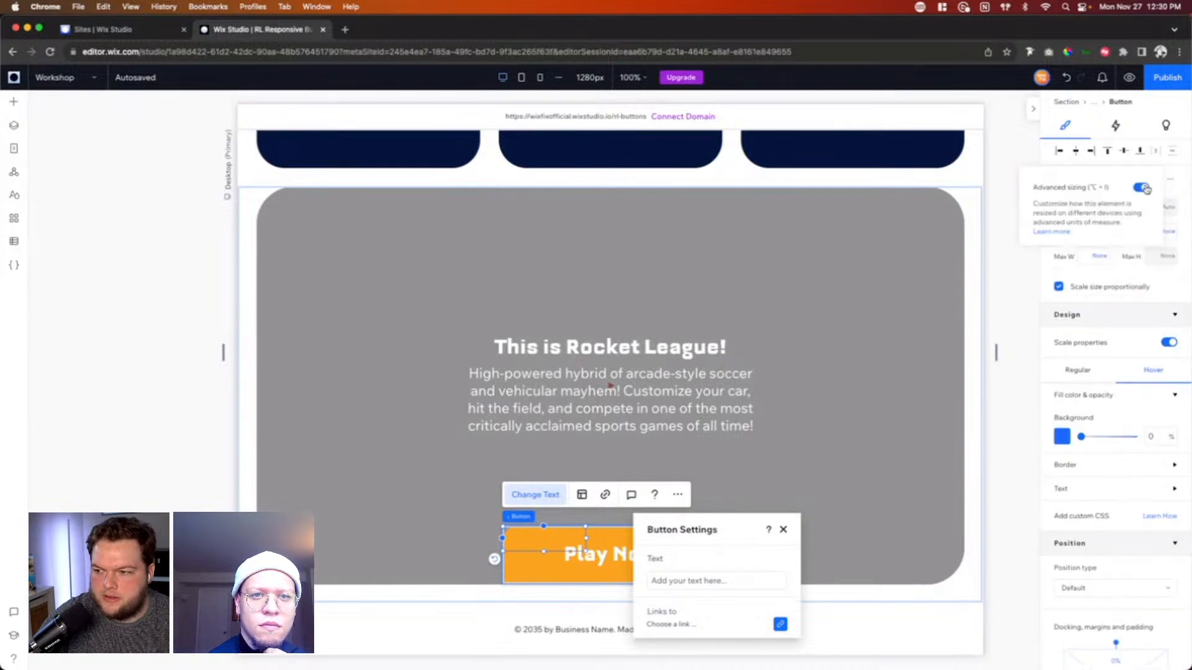
{"action": "left_click", "coordinate": [1100, 207]}
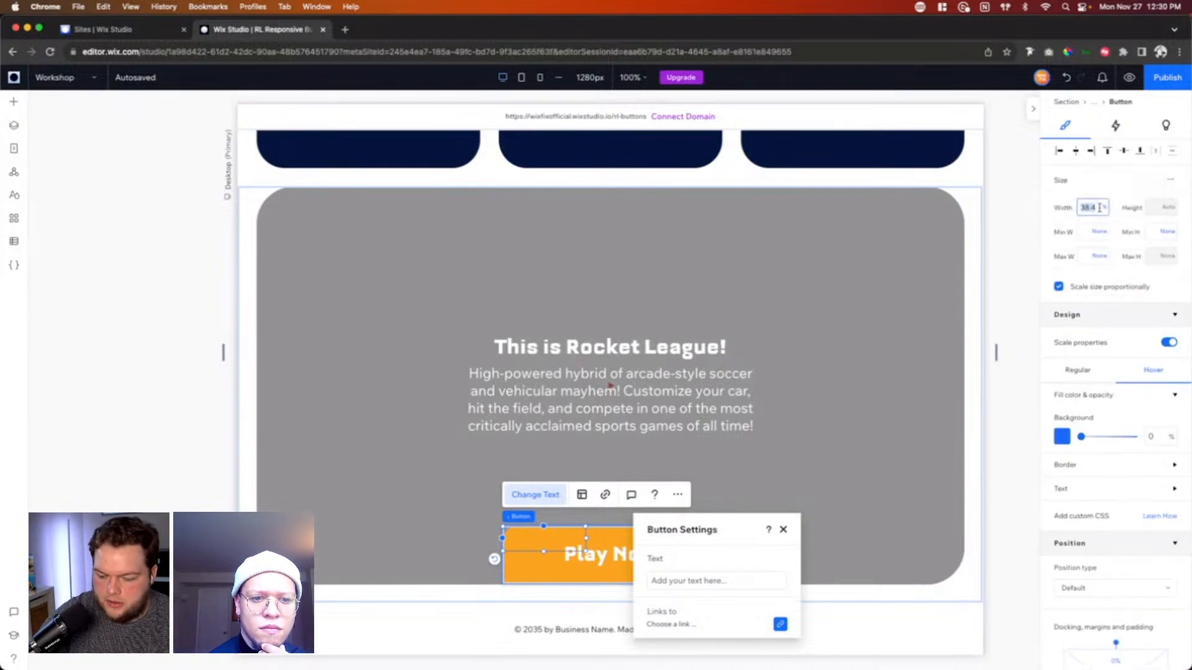
{"action": "type", "text": "100"}
{"action": "key", "text": "Tab"}
{"action": "left_click", "coordinate": [1154, 232]}
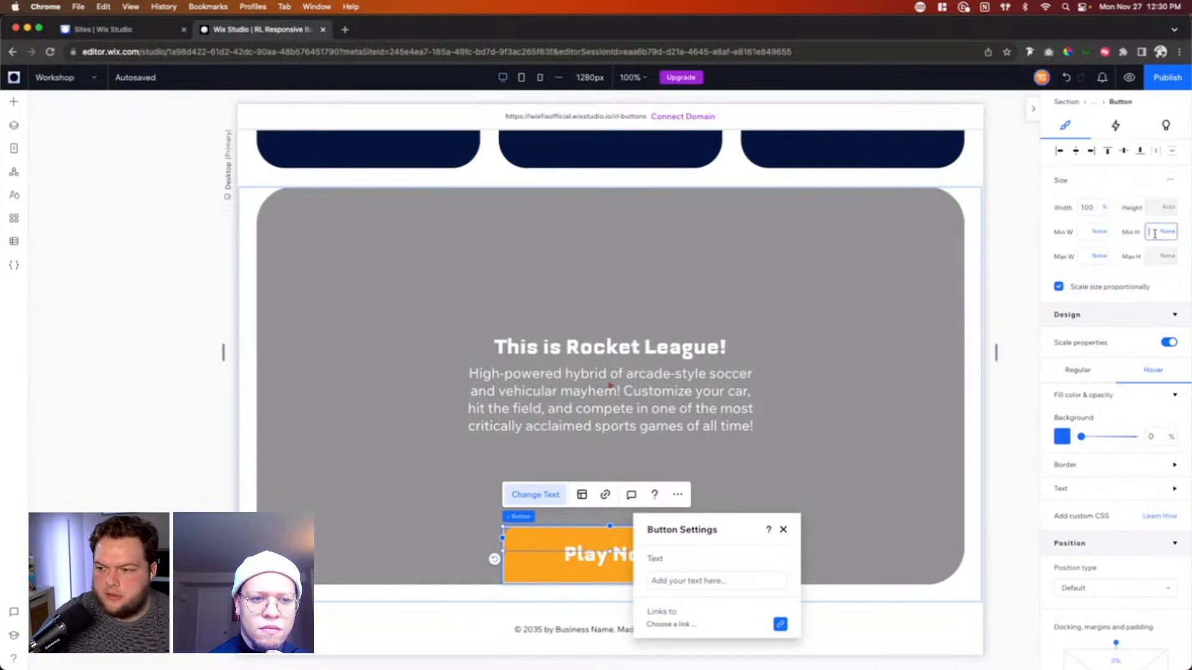
{"action": "type", "text": "100"}
{"action": "key", "text": "Return"}
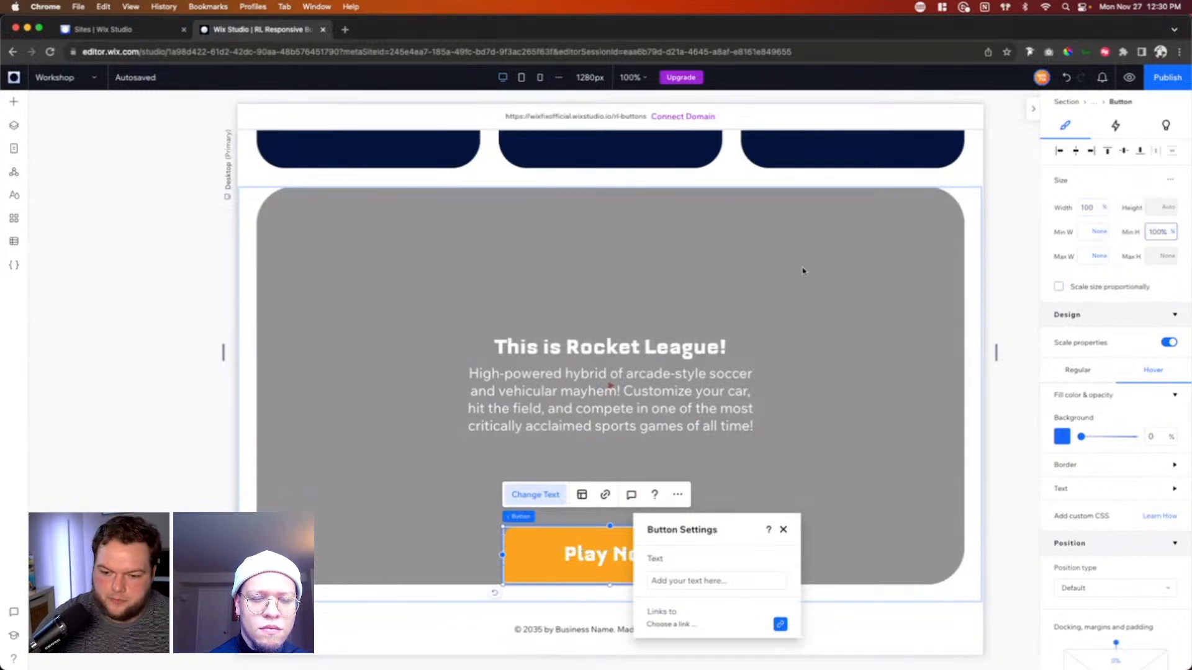
Step: Add a blank section between the video section and the footer
{"action": "left_click", "coordinate": [1027, 390]}
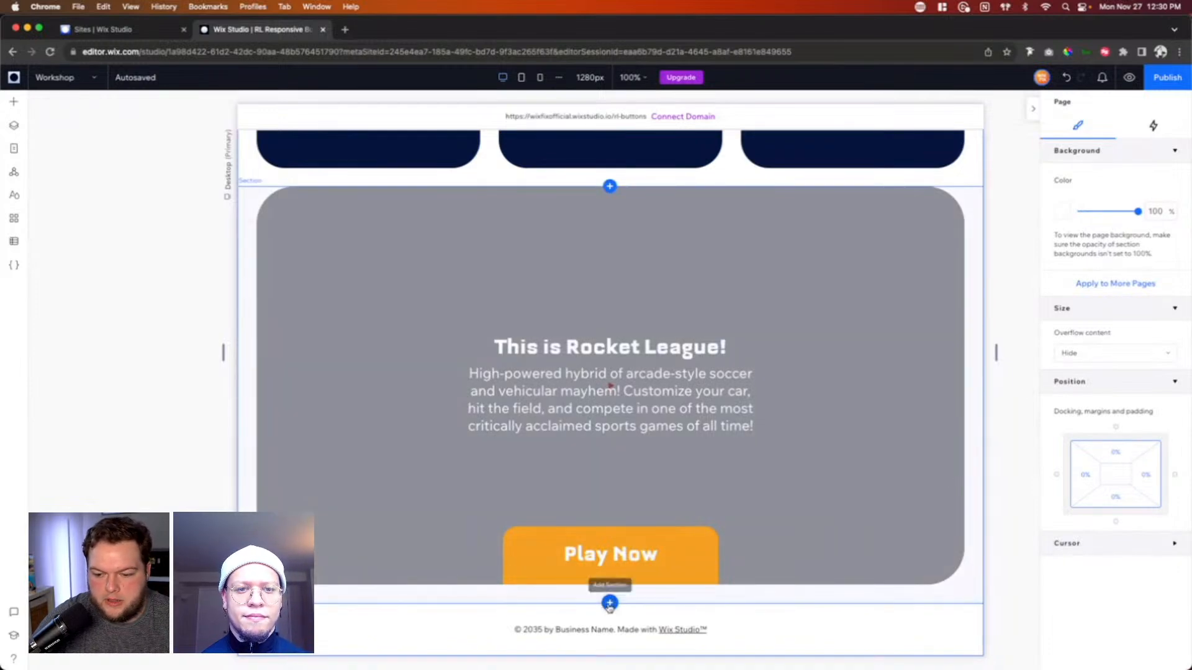
{"action": "left_click", "coordinate": [609, 605]}
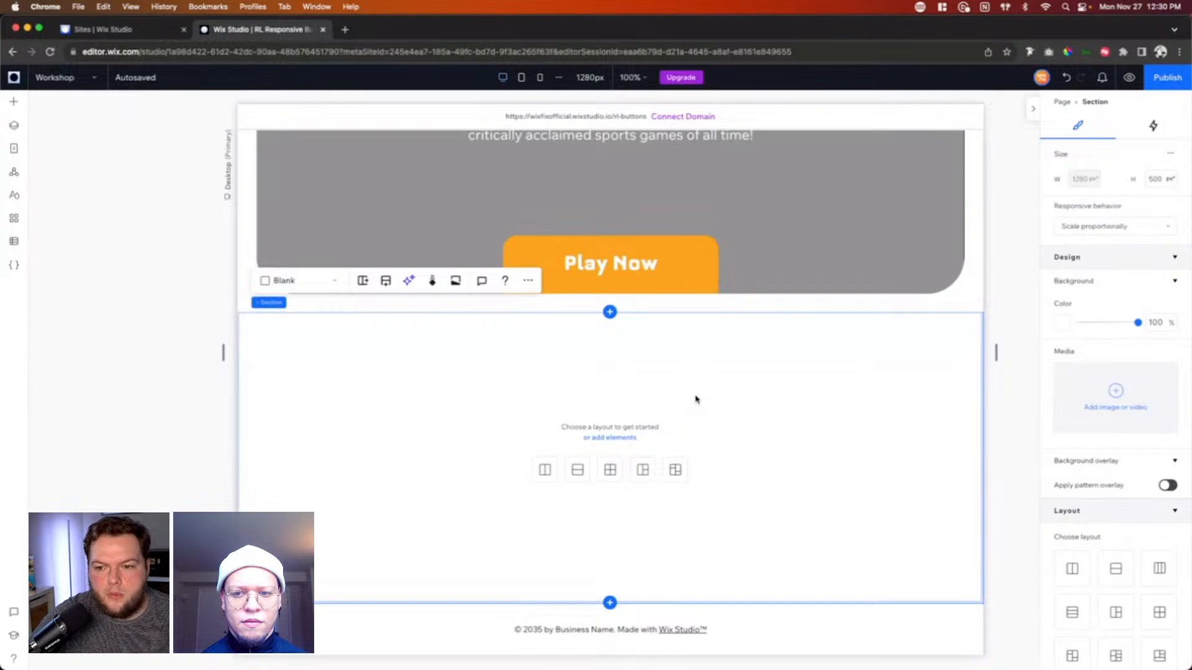
Step: Switch to Figma to compare the regular and hover designs of the Play Today button, and return to the Wix Studio editor
{"action": "key", "text": "ctrl+Up"}
{"action": "left_click", "coordinate": [404, 255]}
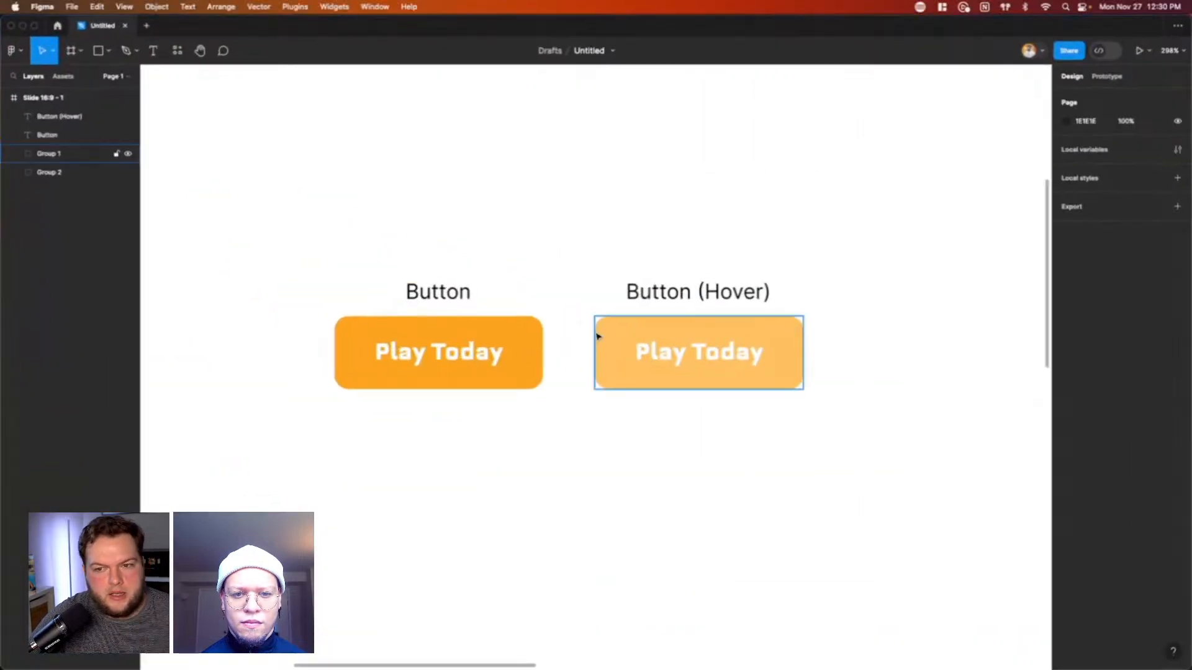
{"action": "left_click", "coordinate": [433, 352]}
{"action": "left_click", "coordinate": [722, 360]}
{"action": "left_click", "coordinate": [472, 383]}
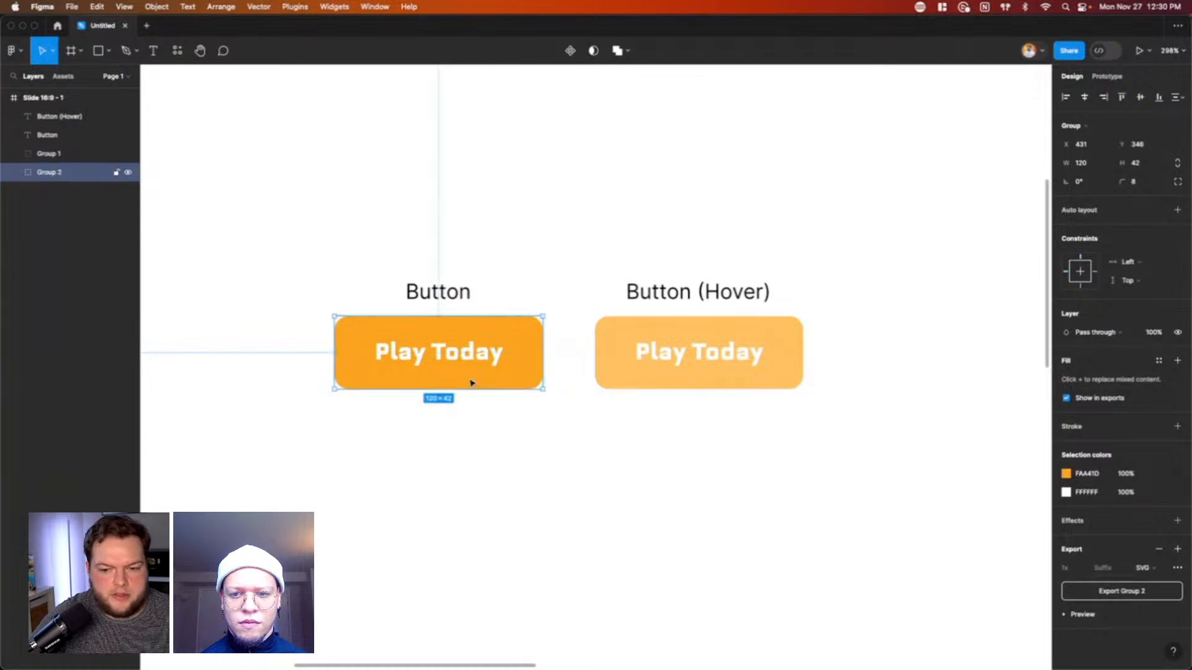
{"action": "left_click", "coordinate": [713, 382]}
{"action": "left_click", "coordinate": [469, 362]}
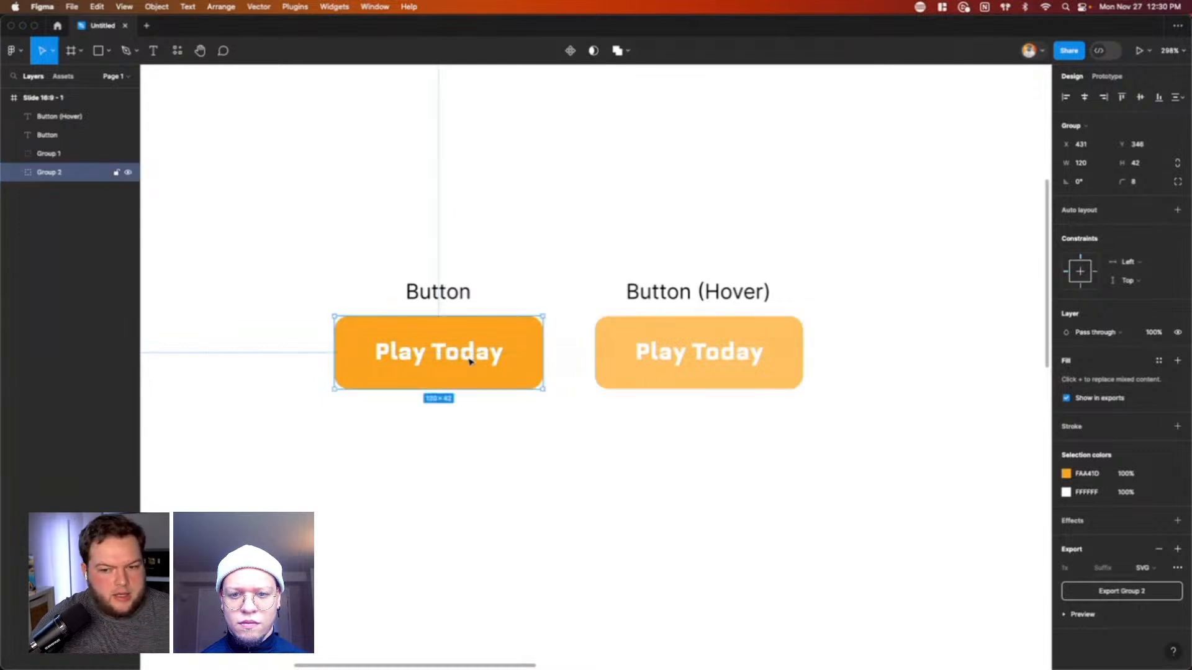
{"action": "left_click", "coordinate": [702, 380]}
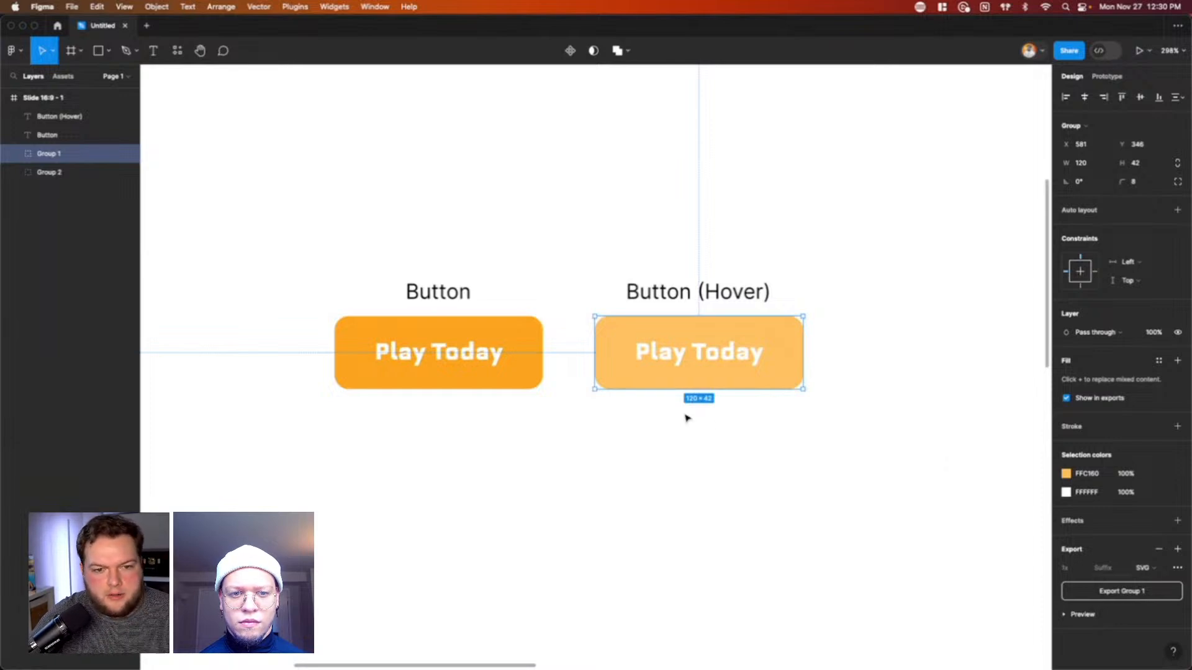
{"action": "key", "text": "ctrl+Up"}
{"action": "left_click", "coordinate": [370, 223]}
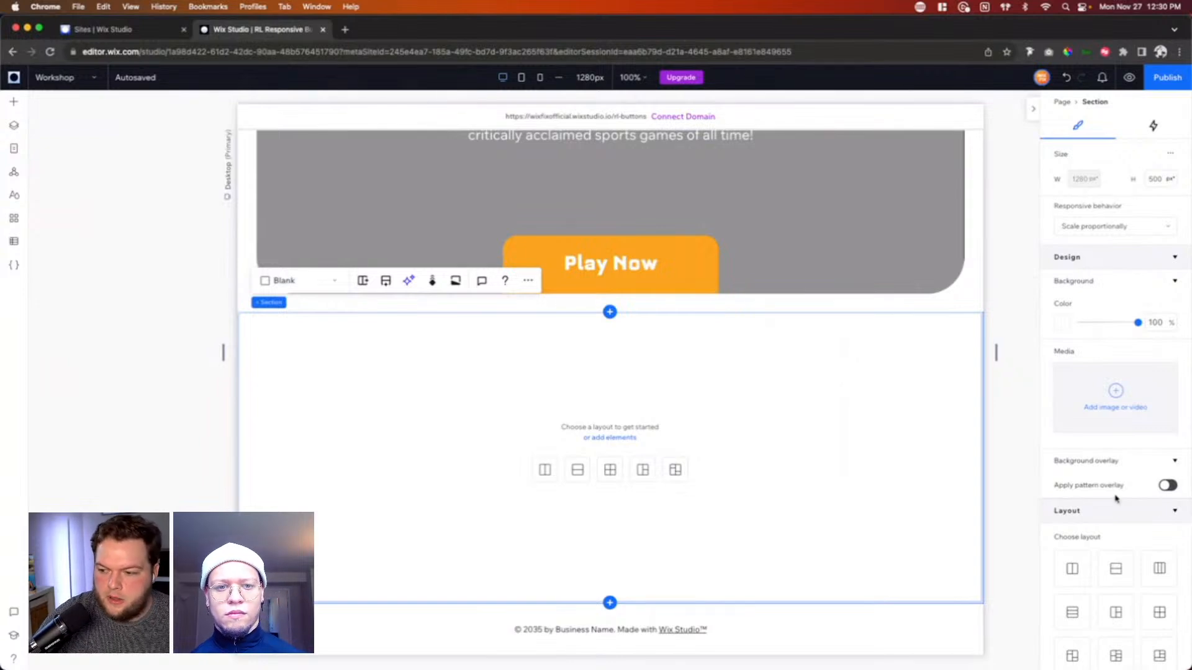
Step: Apply 2.5% padding to all sides of the new section and set its top padding to 0%
{"action": "scroll", "coordinate": [1111, 558], "scroll_direction": "down", "scroll_amount": 6}
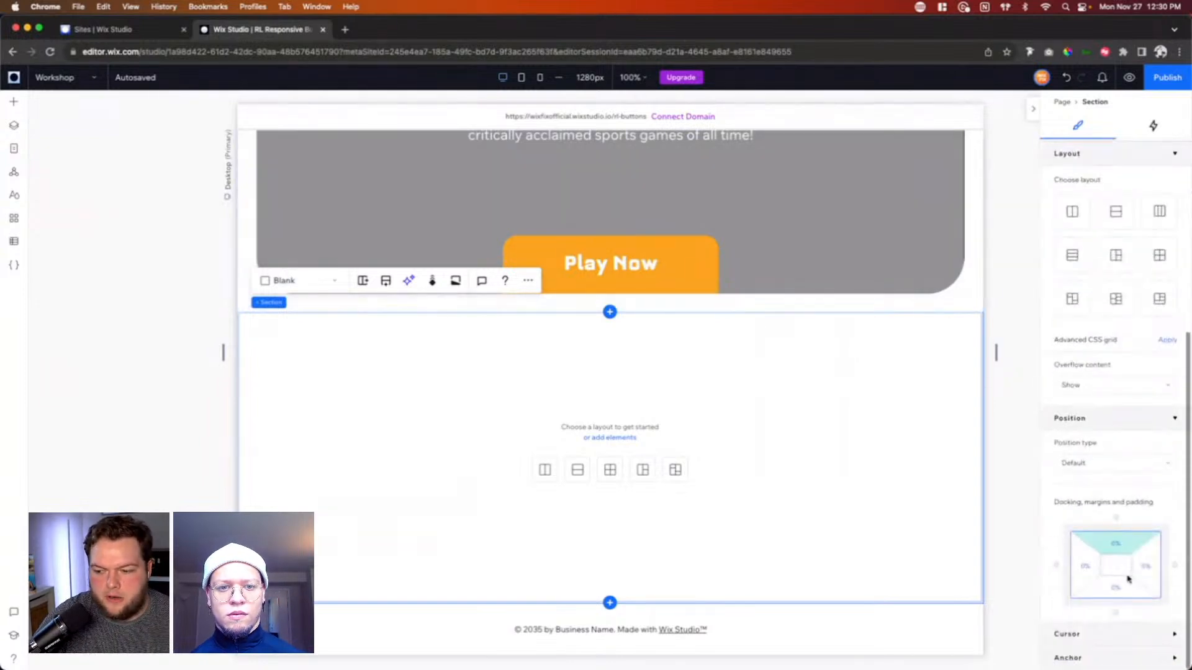
{"action": "left_click", "coordinate": [1091, 568]}
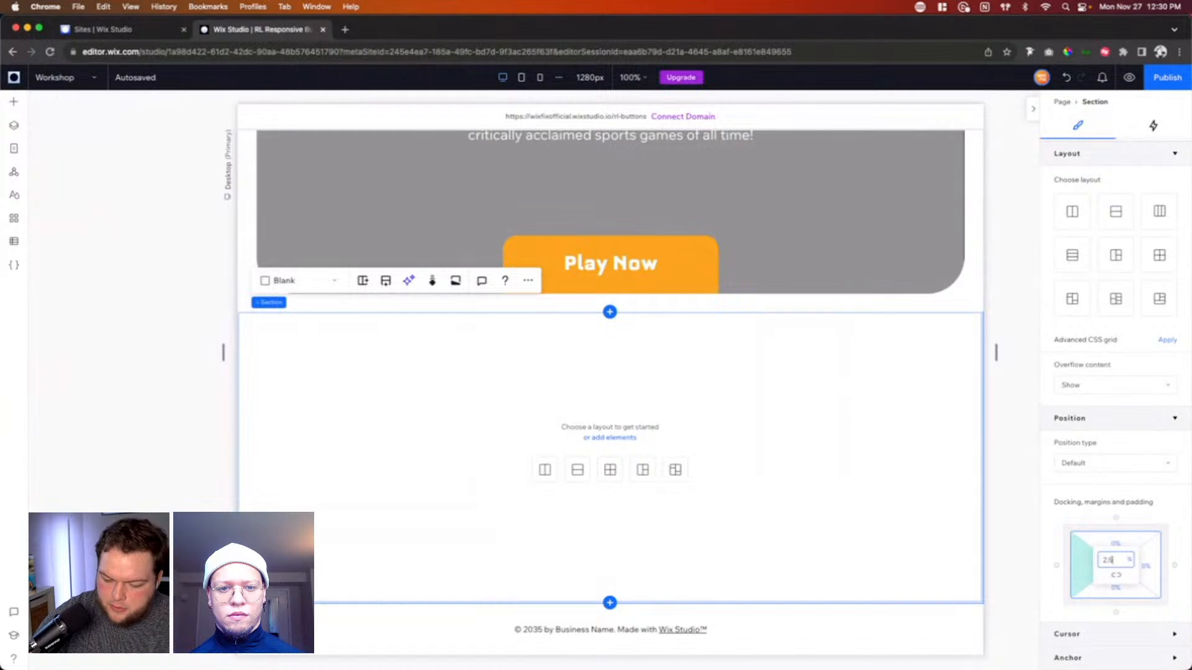
{"action": "key", "text": "Return"}
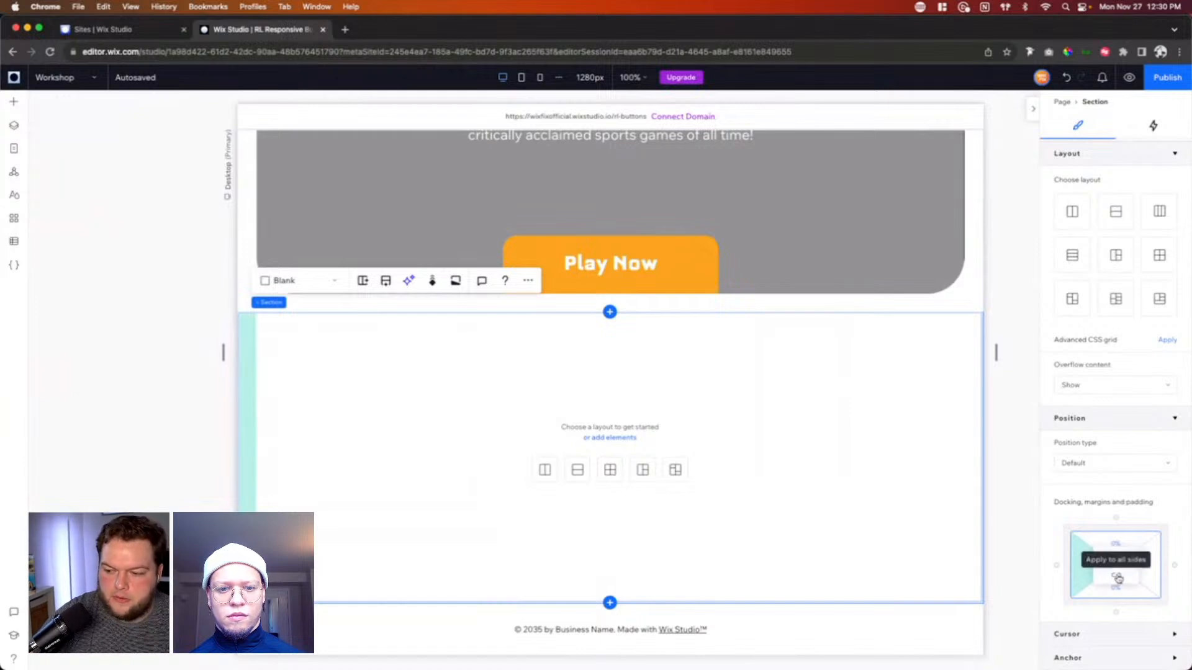
{"action": "left_click", "coordinate": [1117, 578]}
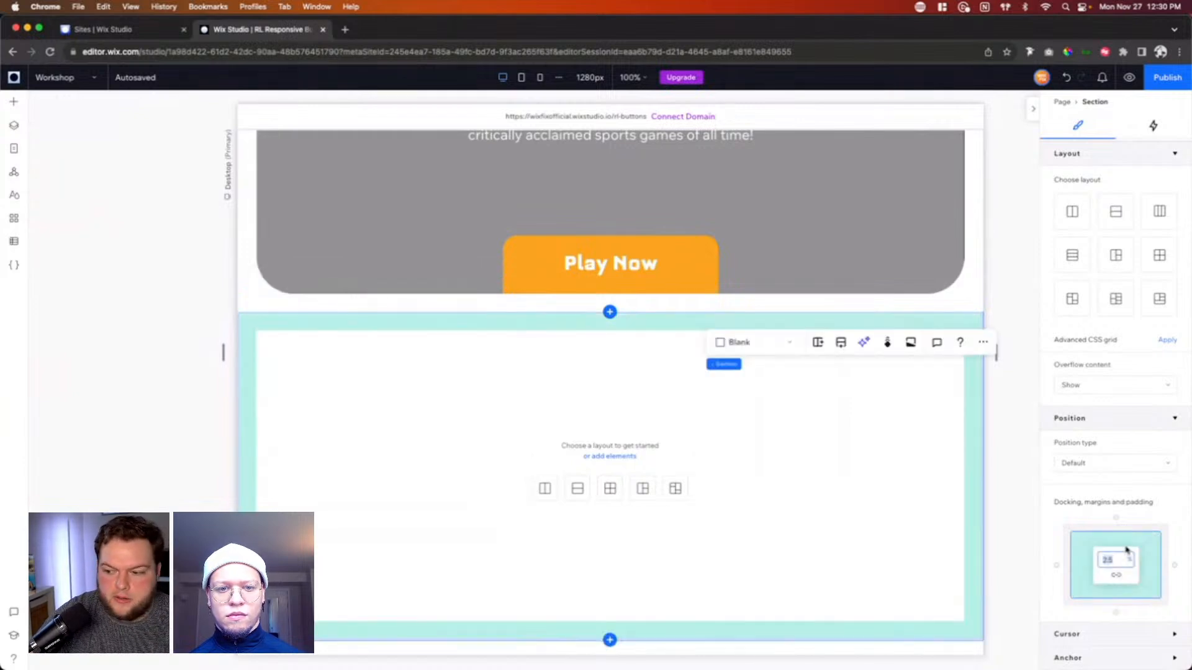
{"action": "left_click", "coordinate": [1124, 545]}
{"action": "type", "text": "0"}
{"action": "key", "text": "Return"}
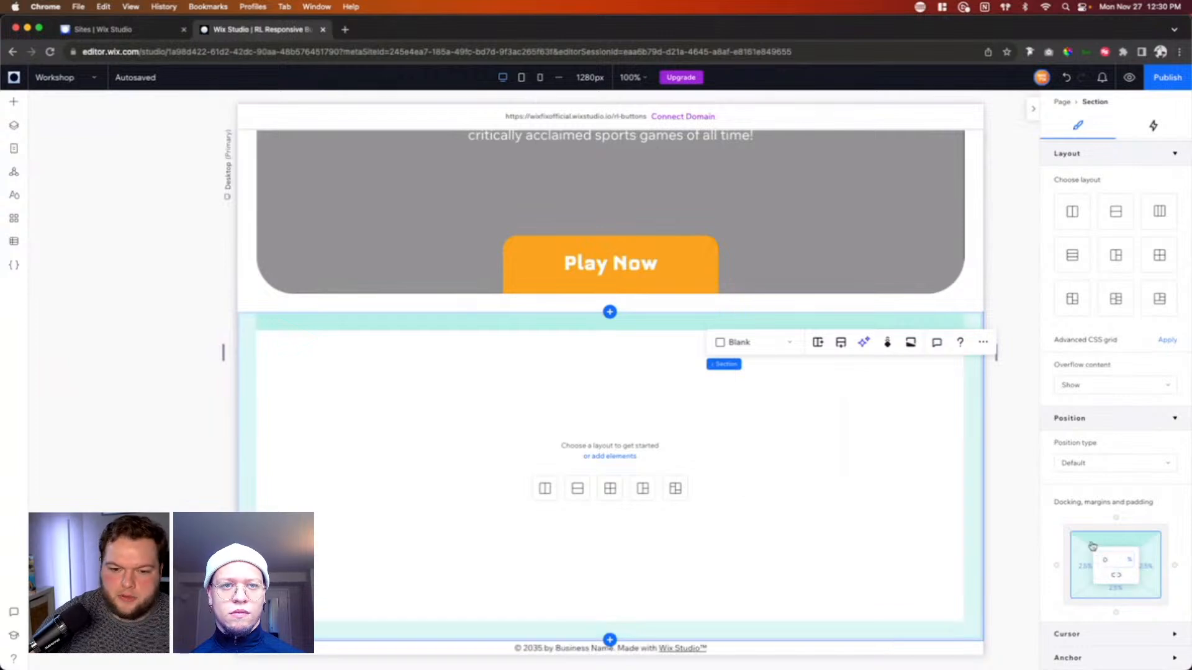
Step: Extend the new section's height downward and apply the two-column layout to it
{"action": "scroll", "coordinate": [897, 448], "scroll_direction": "down", "scroll_amount": 1}
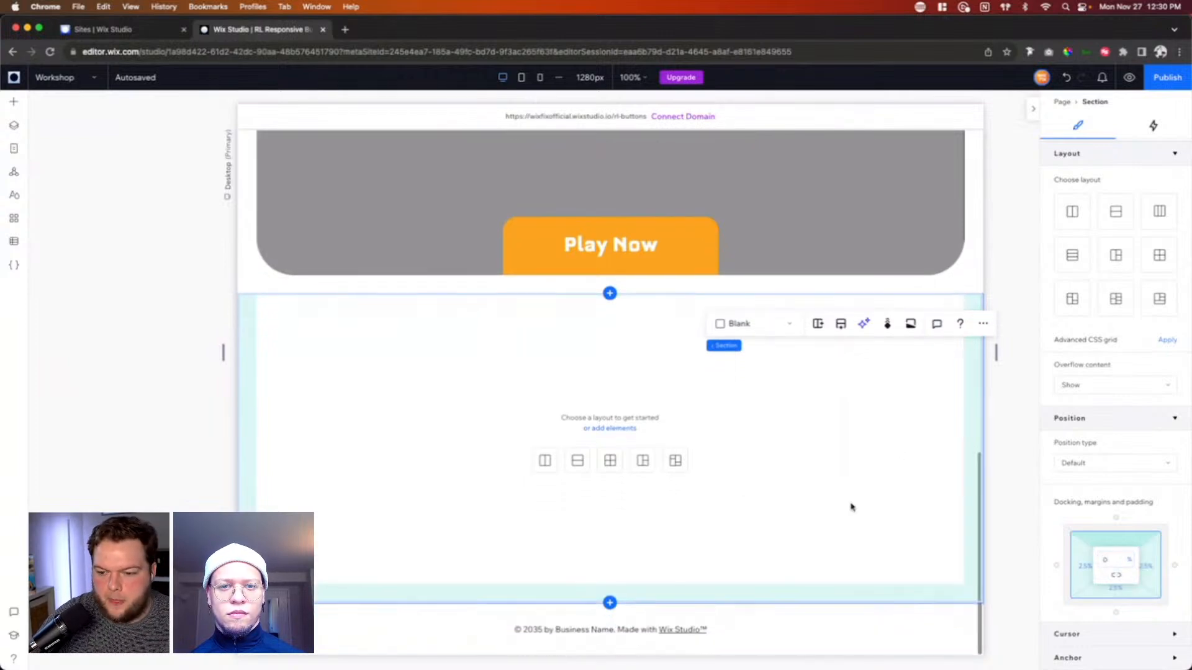
{"action": "left_click_drag", "start_coordinate": [772, 602], "coordinate": [772, 669]}
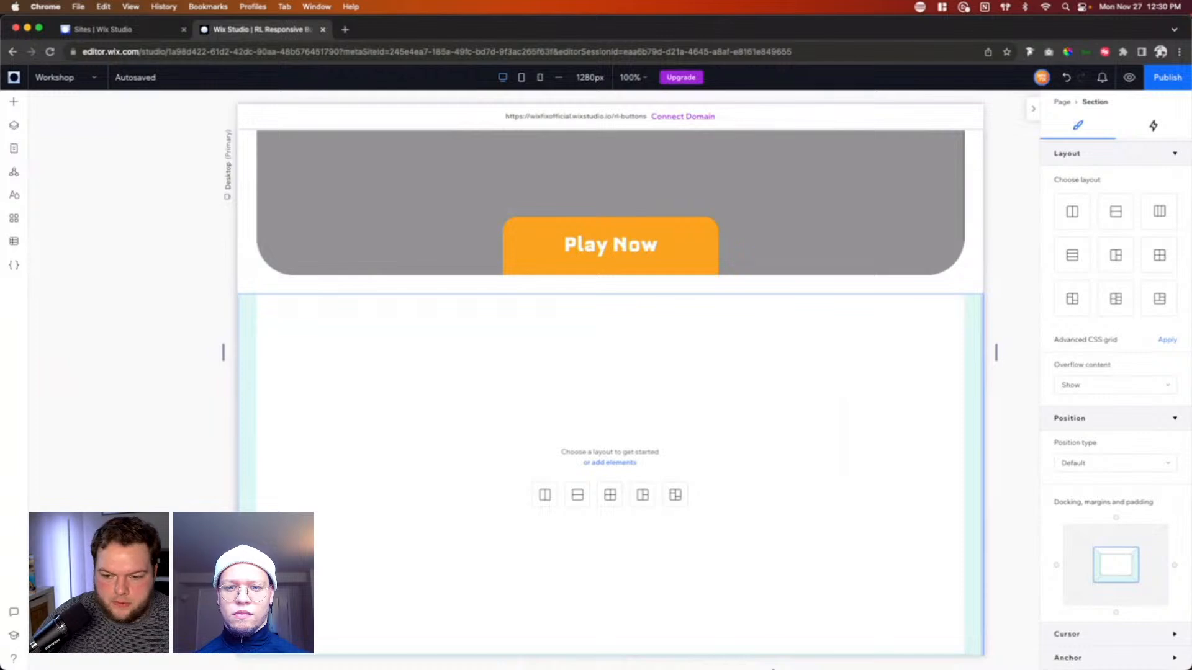
{"action": "scroll", "coordinate": [788, 540], "scroll_direction": "down", "scroll_amount": 3}
{"action": "left_click_drag", "start_coordinate": [748, 602], "coordinate": [747, 647]}
{"action": "scroll", "coordinate": [835, 475], "scroll_direction": "down", "scroll_amount": 2}
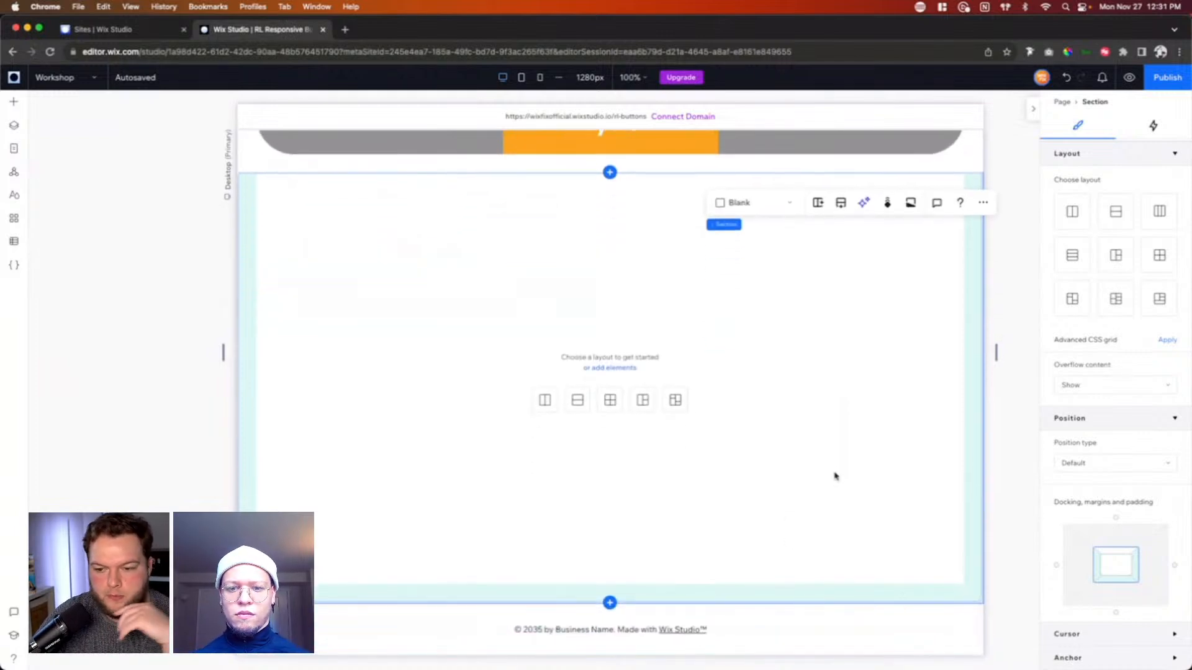
{"action": "left_click", "coordinate": [546, 404]}
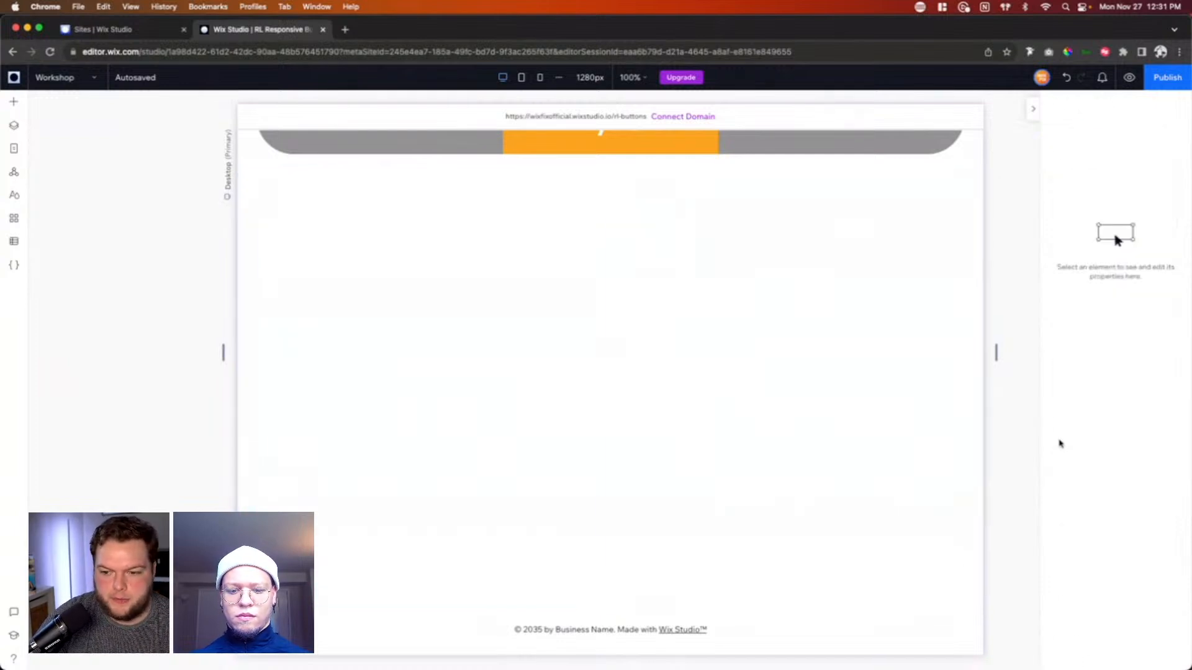
Step: Set the gap between the new section's two columns to 2.5 vw
{"action": "scroll", "coordinate": [1130, 569], "scroll_direction": "down", "scroll_amount": 3}
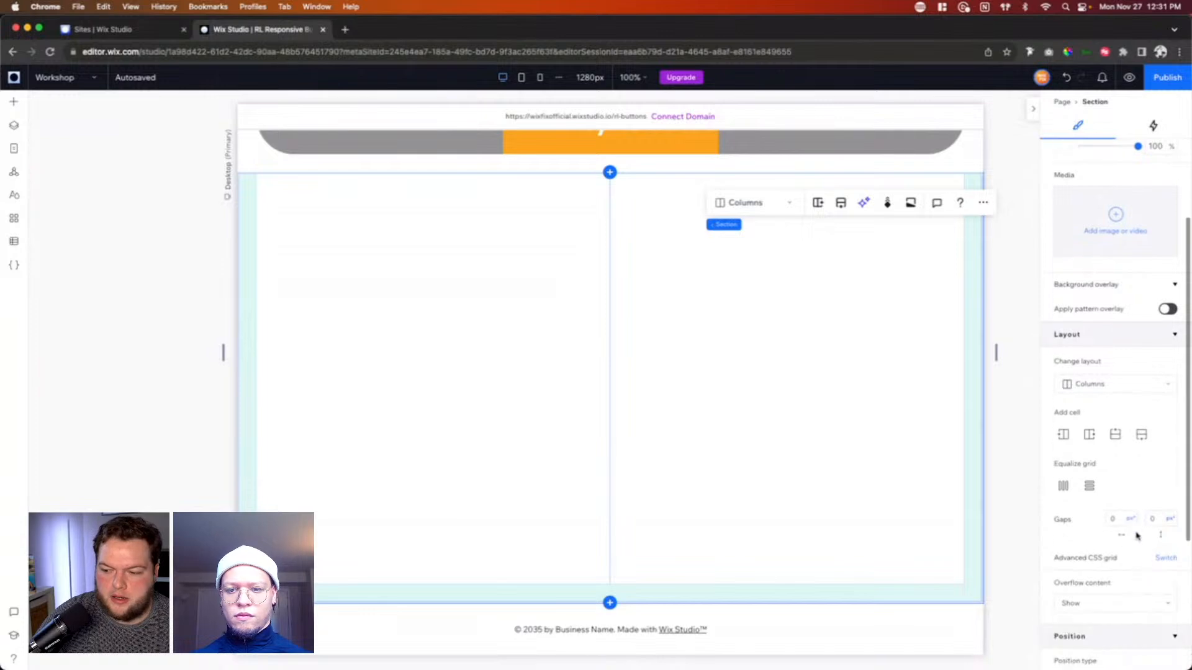
{"action": "left_click", "coordinate": [1120, 520]}
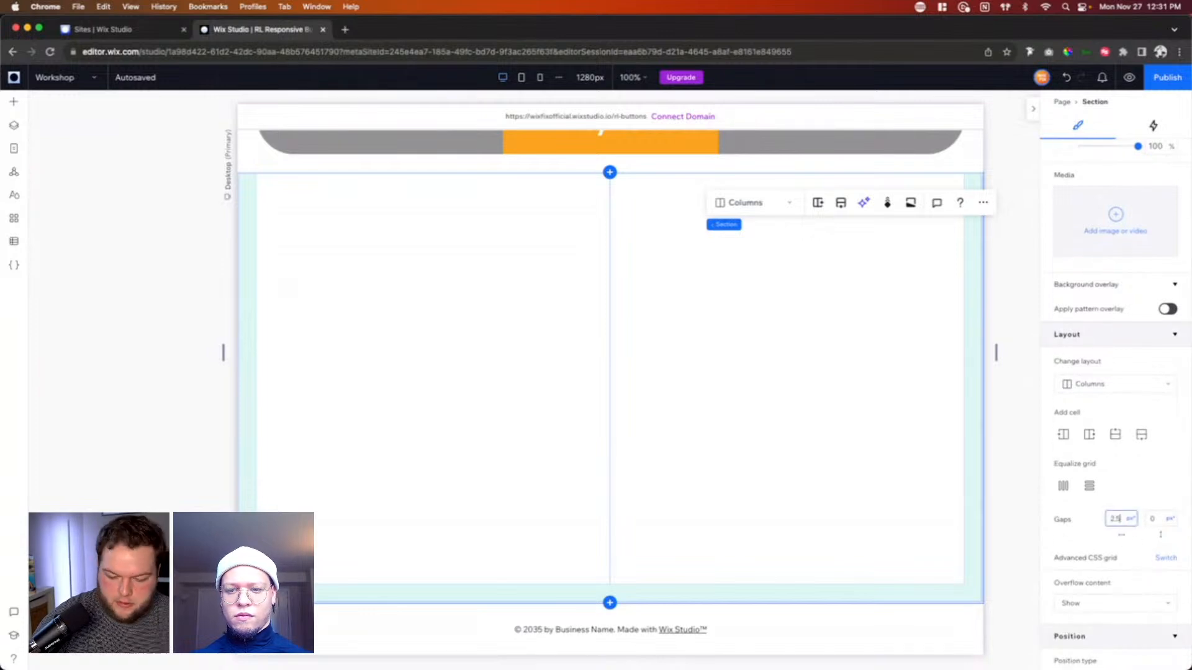
{"action": "type", "text": "2.5vw"}
{"action": "key", "text": "Return"}
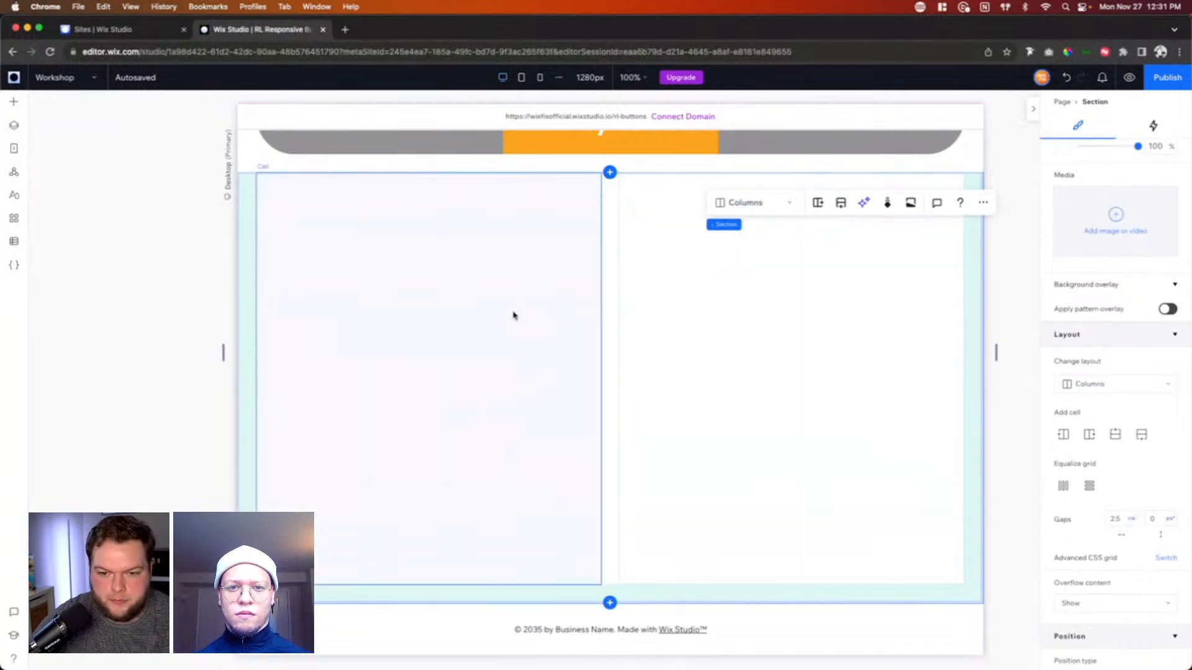
Step: Split the section's left cell into two stacked cells and set the vertical gap to 2.5 vw
{"action": "left_click", "coordinate": [514, 315]}
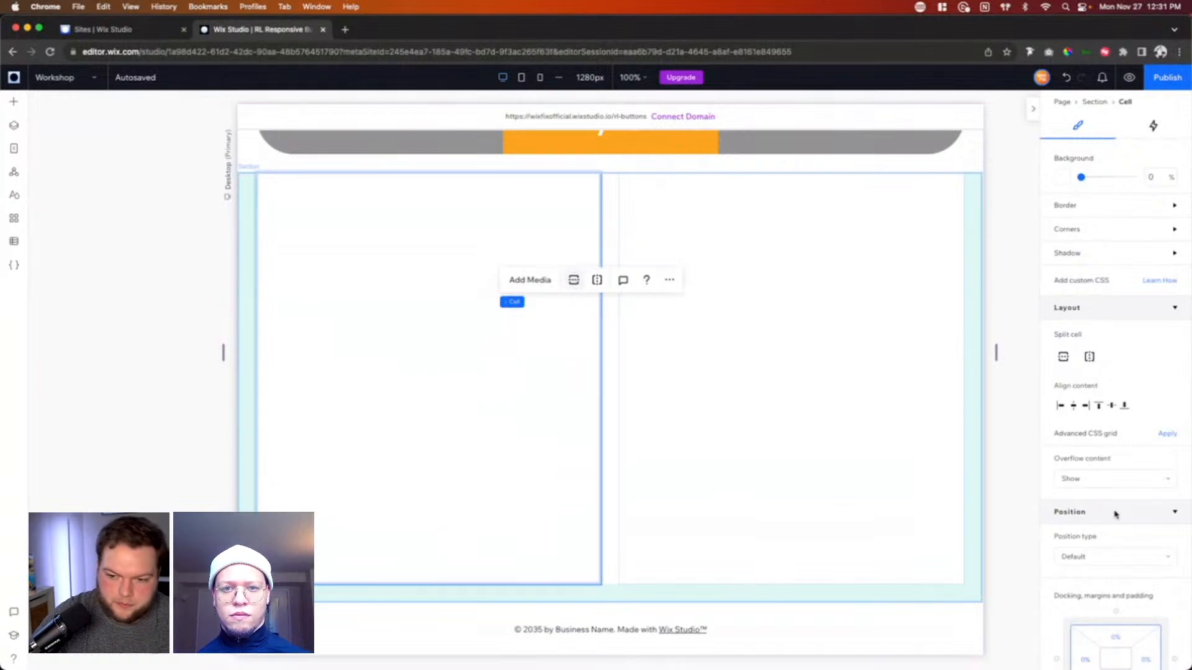
{"action": "left_click", "coordinate": [616, 421]}
{"action": "left_click", "coordinate": [1158, 520]}
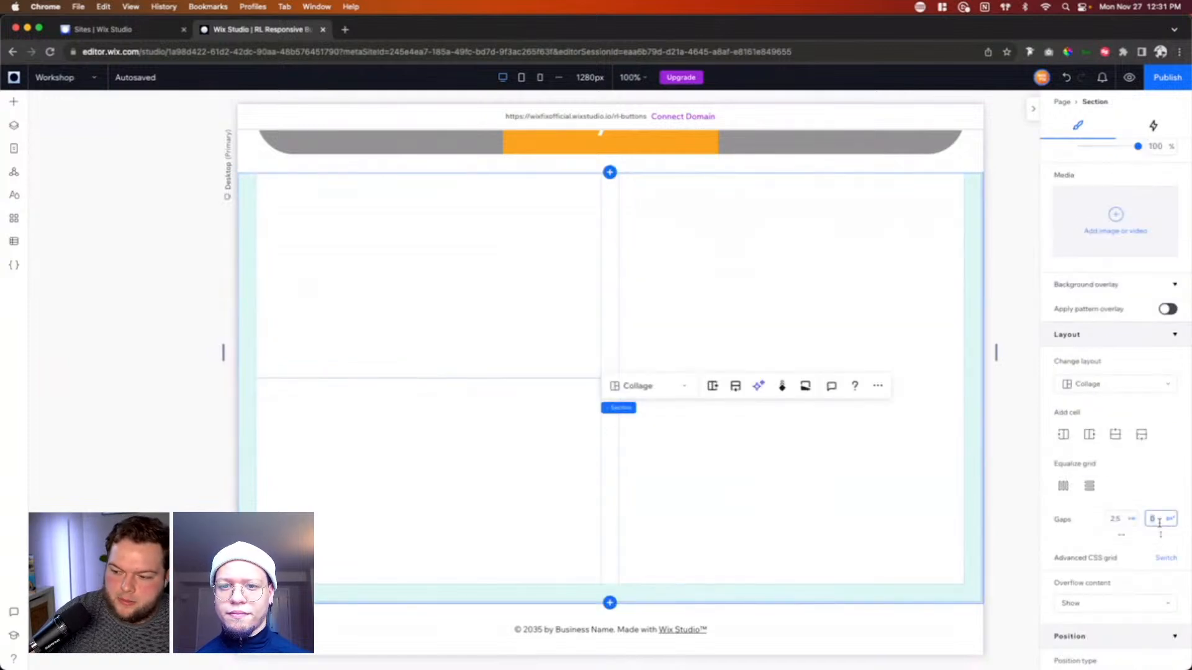
{"action": "type", "text": "2.5vw"}
{"action": "key", "text": "Return"}
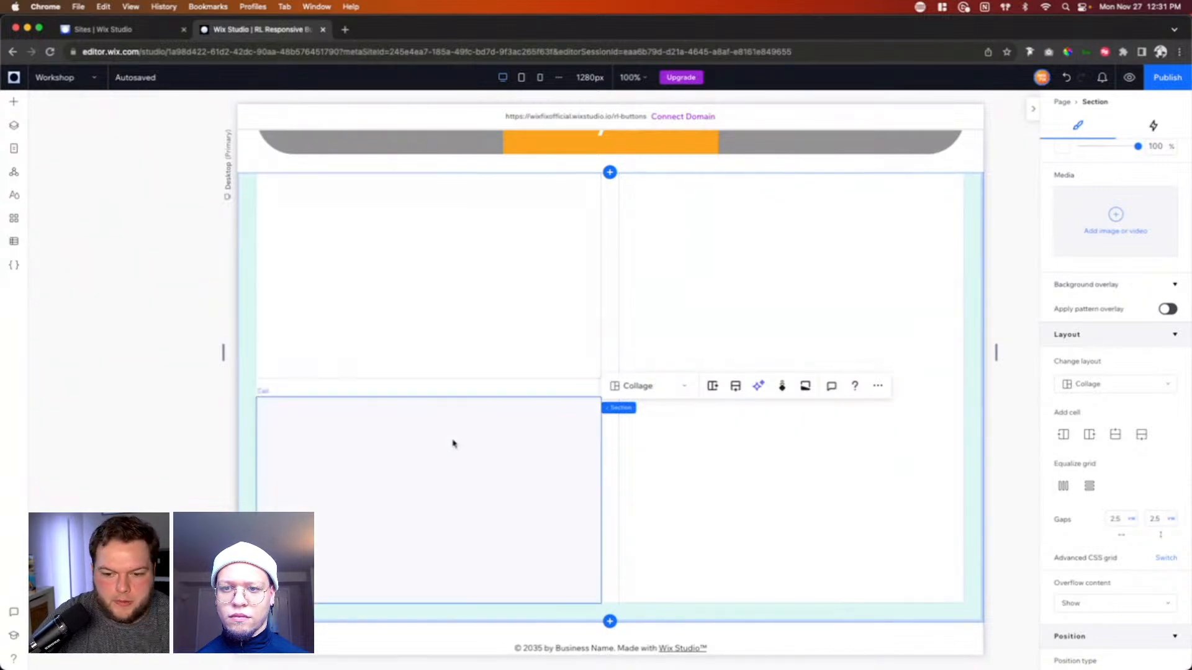
Step: Add the red and yellow car image from the site files to the upper-left cell and stretch it to fill the cell
{"action": "left_click", "coordinate": [546, 316]}
{"action": "scroll", "coordinate": [546, 315], "scroll_direction": "up", "scroll_amount": 2}
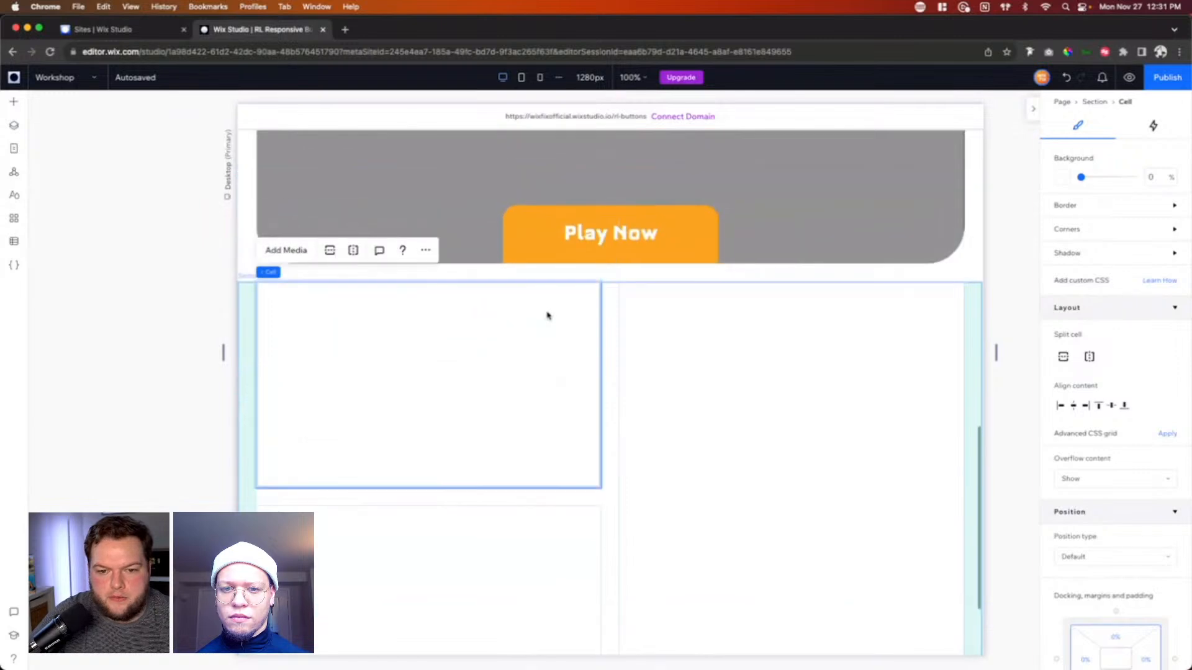
{"action": "scroll", "coordinate": [459, 373], "scroll_direction": "down", "scroll_amount": 1}
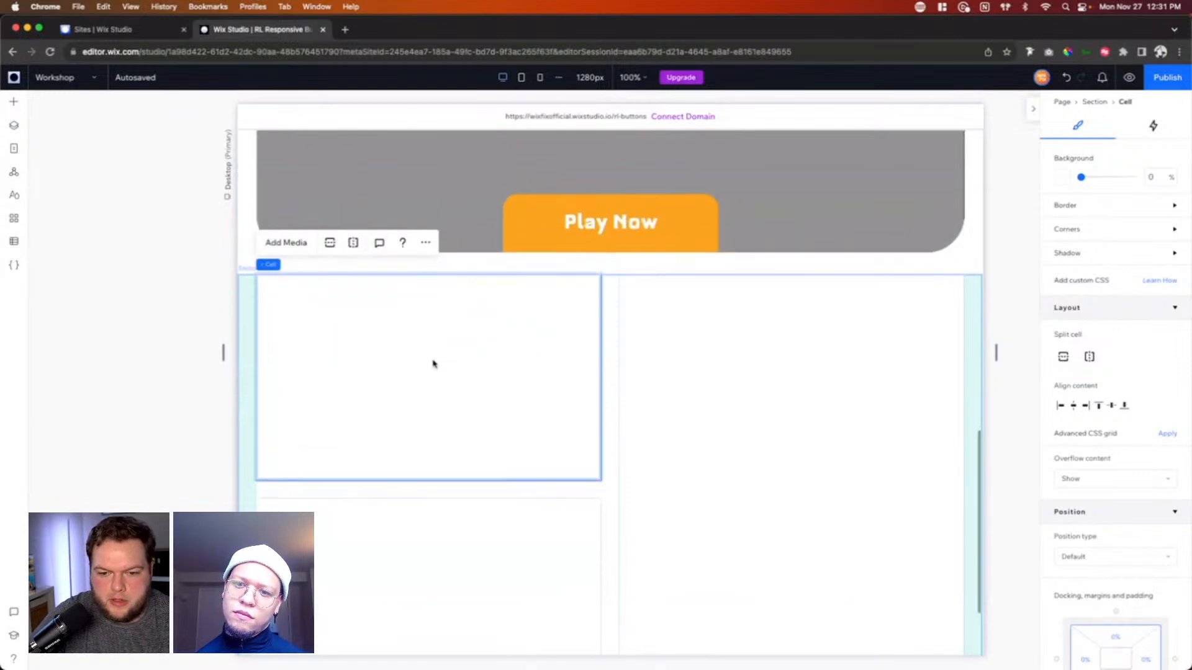
{"action": "left_click", "coordinate": [13, 103]}
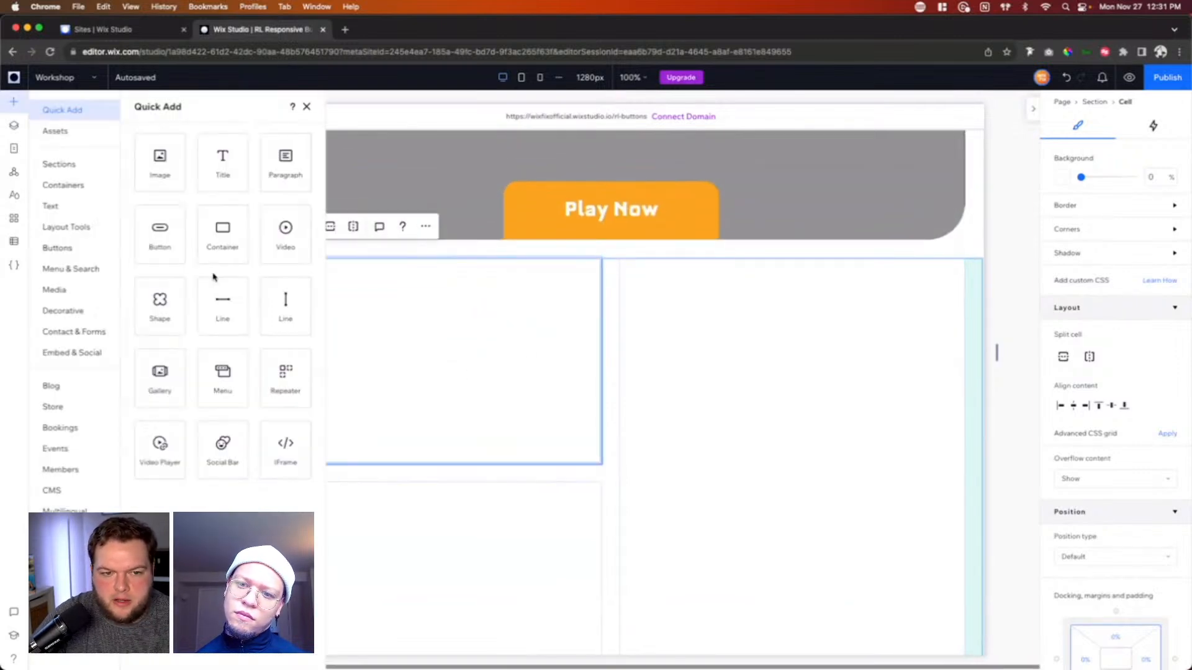
{"action": "left_click", "coordinate": [67, 296]}
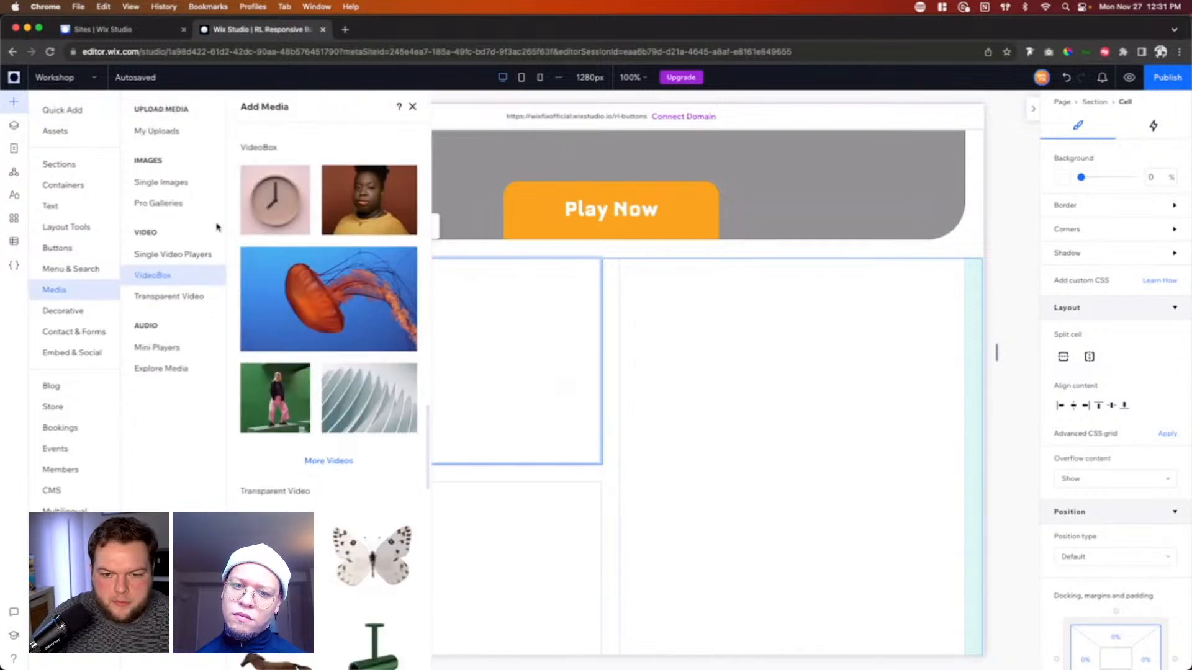
{"action": "left_click", "coordinate": [151, 137]}
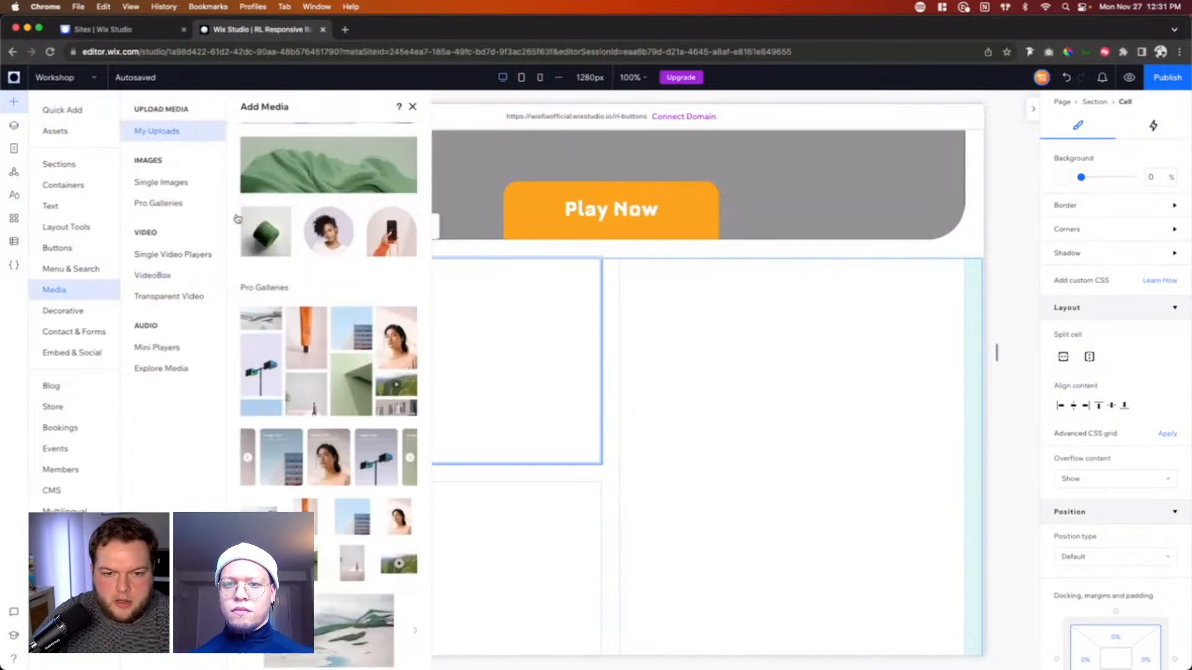
{"action": "left_click", "coordinate": [332, 388]}
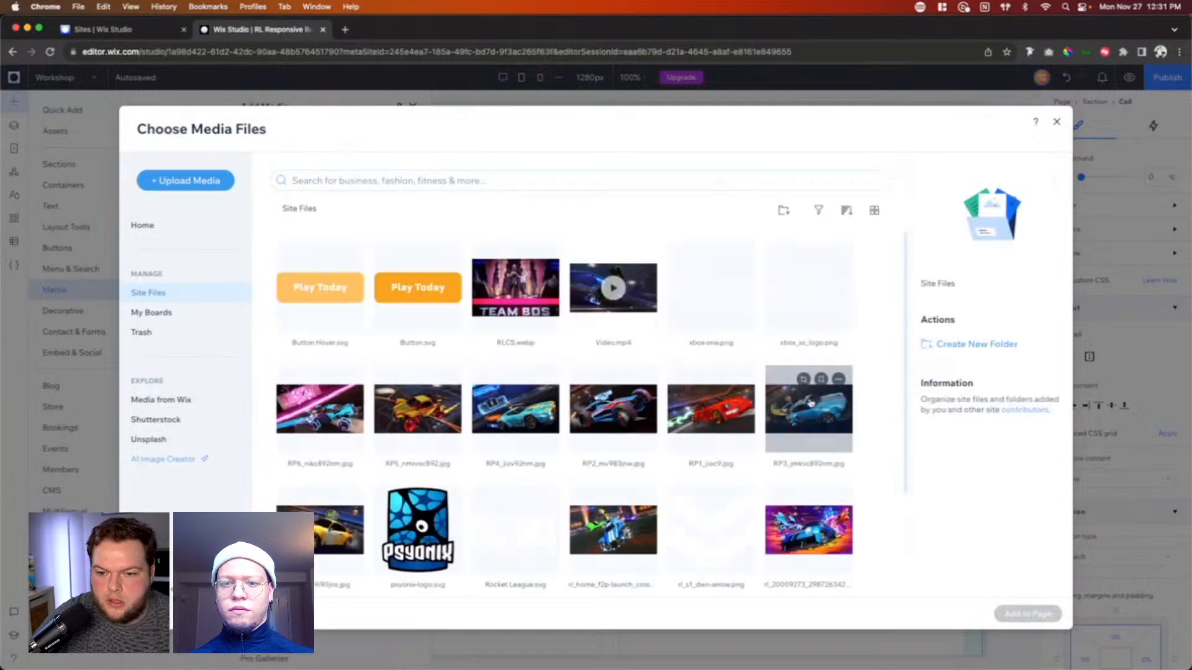
{"action": "double_click", "coordinate": [334, 524]}
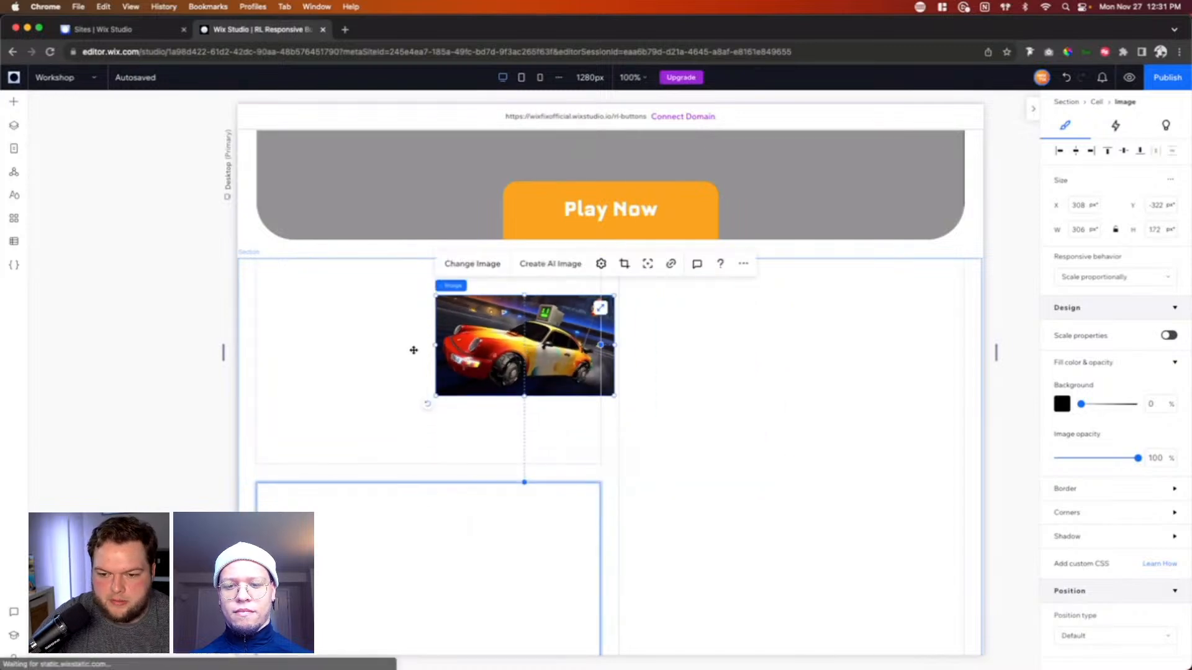
{"action": "left_click_drag", "start_coordinate": [533, 344], "coordinate": [413, 350]}
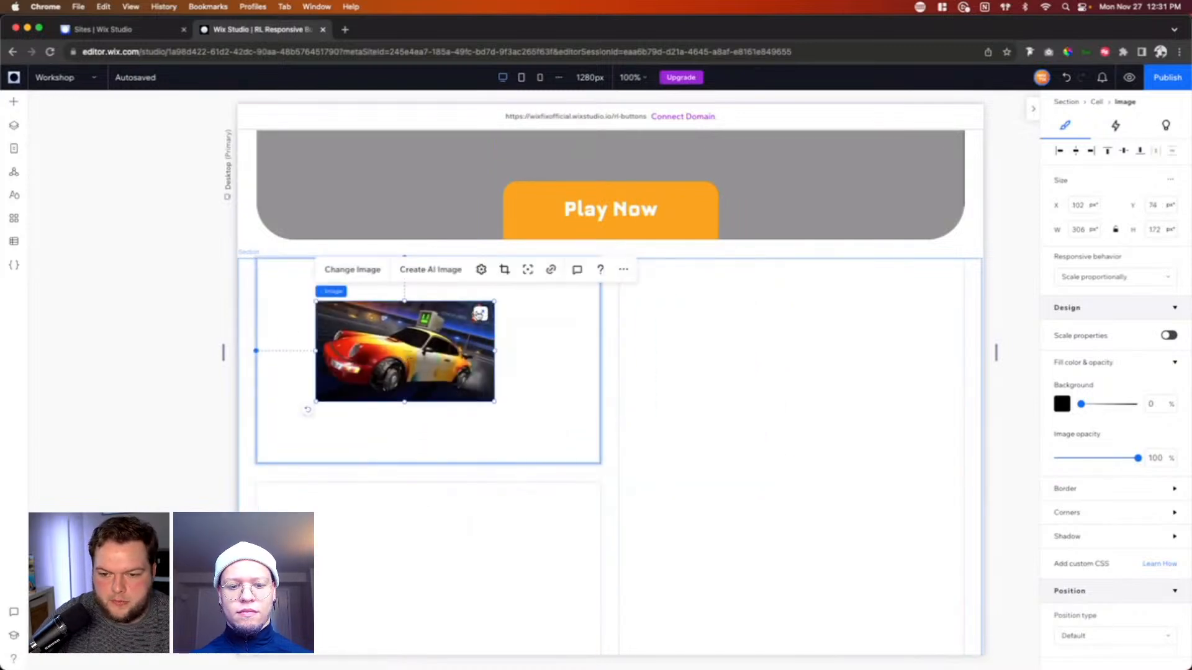
{"action": "left_click", "coordinate": [479, 318]}
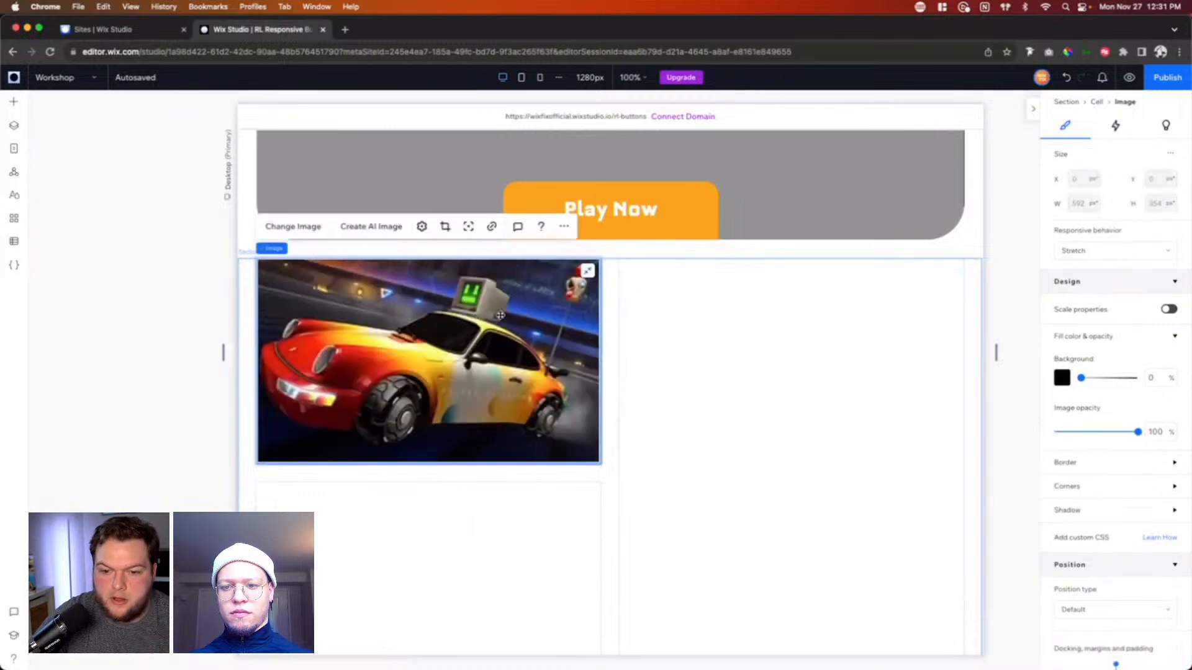
Step: Round all corners of the car image with a 48 px radius
{"action": "scroll", "coordinate": [1092, 417], "scroll_direction": "down", "scroll_amount": 3}
{"action": "left_click", "coordinate": [1093, 412]}
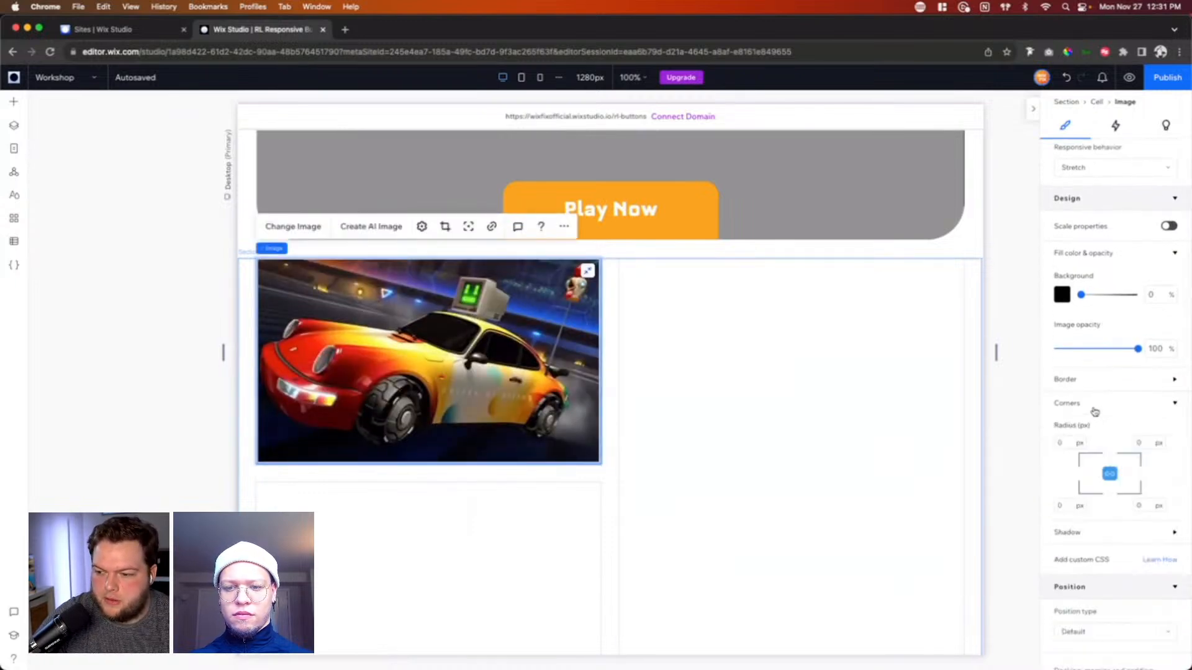
{"action": "left_click", "coordinate": [1066, 443]}
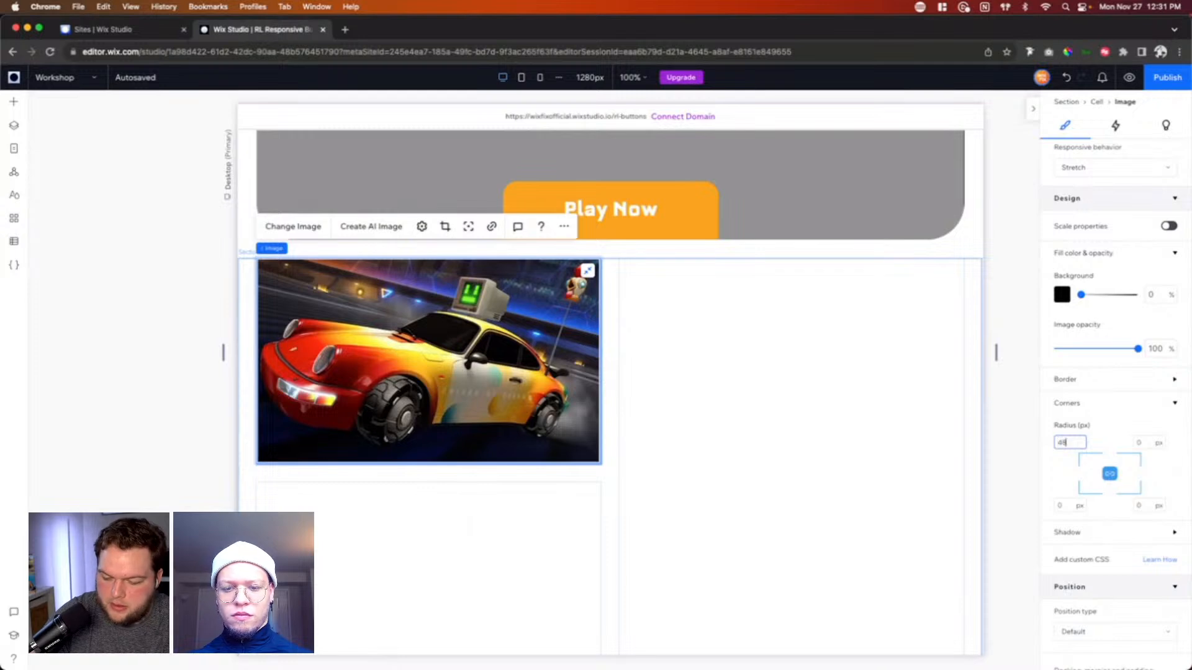
{"action": "key", "text": "Return"}
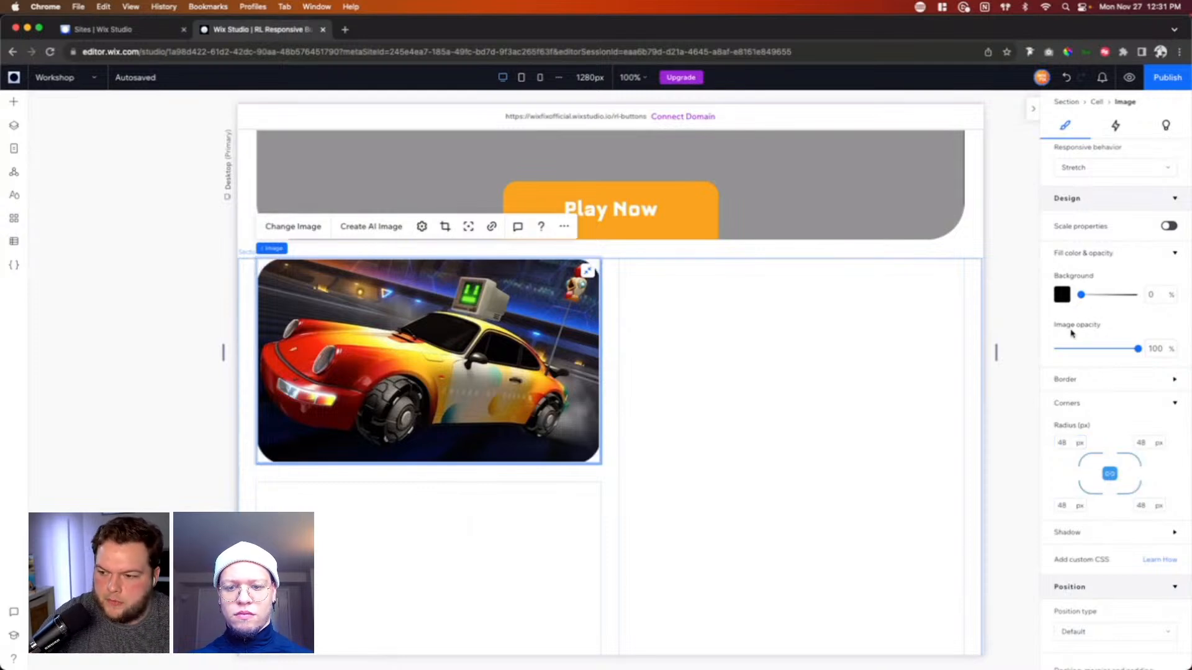
Step: Give the car image a bright blue theme-color border 10 px wide
{"action": "left_click", "coordinate": [1070, 378]}
{"action": "left_click", "coordinate": [1061, 422]}
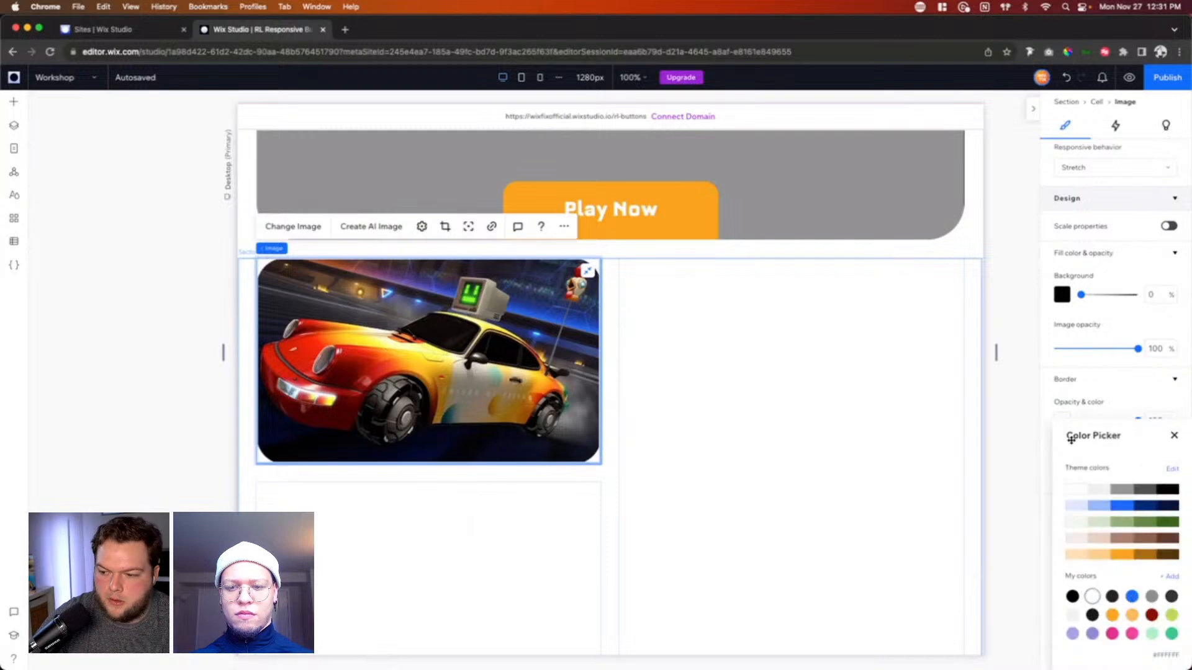
{"action": "left_click", "coordinate": [1120, 507]}
{"action": "left_click", "coordinate": [1173, 435]}
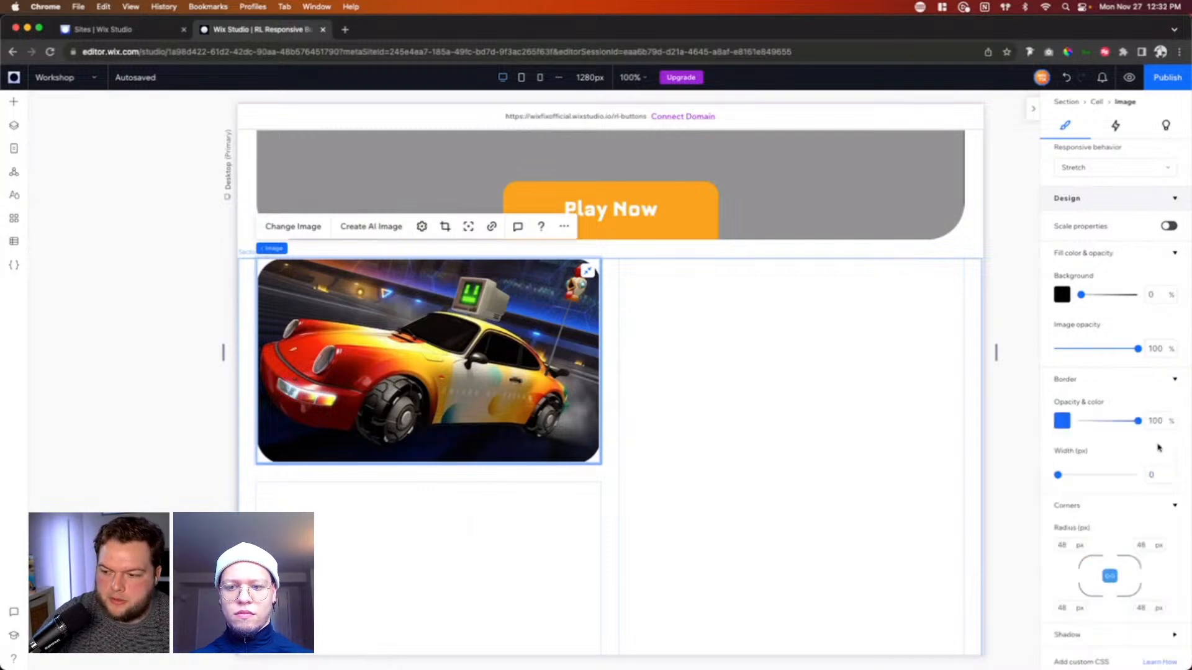
{"action": "left_click_drag", "start_coordinate": [1057, 482], "coordinate": [1111, 480]}
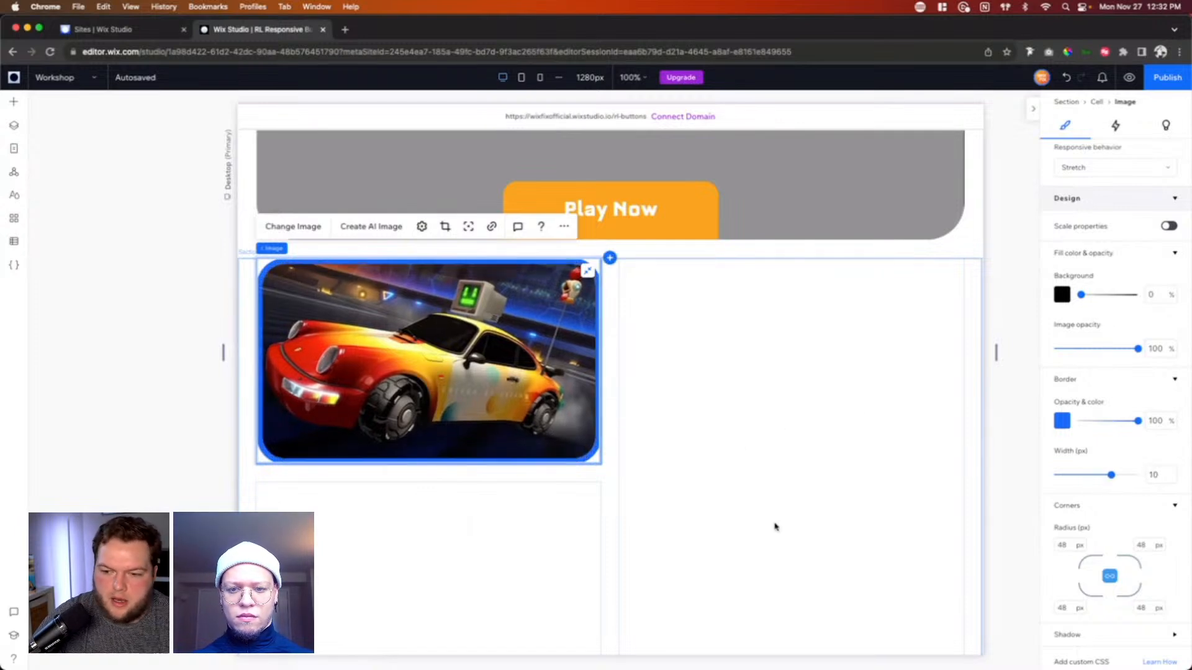
Step: Paste a copy of the styled car image into the tall right cell and replace its picture with RLCS.webp
{"action": "scroll", "coordinate": [790, 436], "scroll_direction": "down", "scroll_amount": 3}
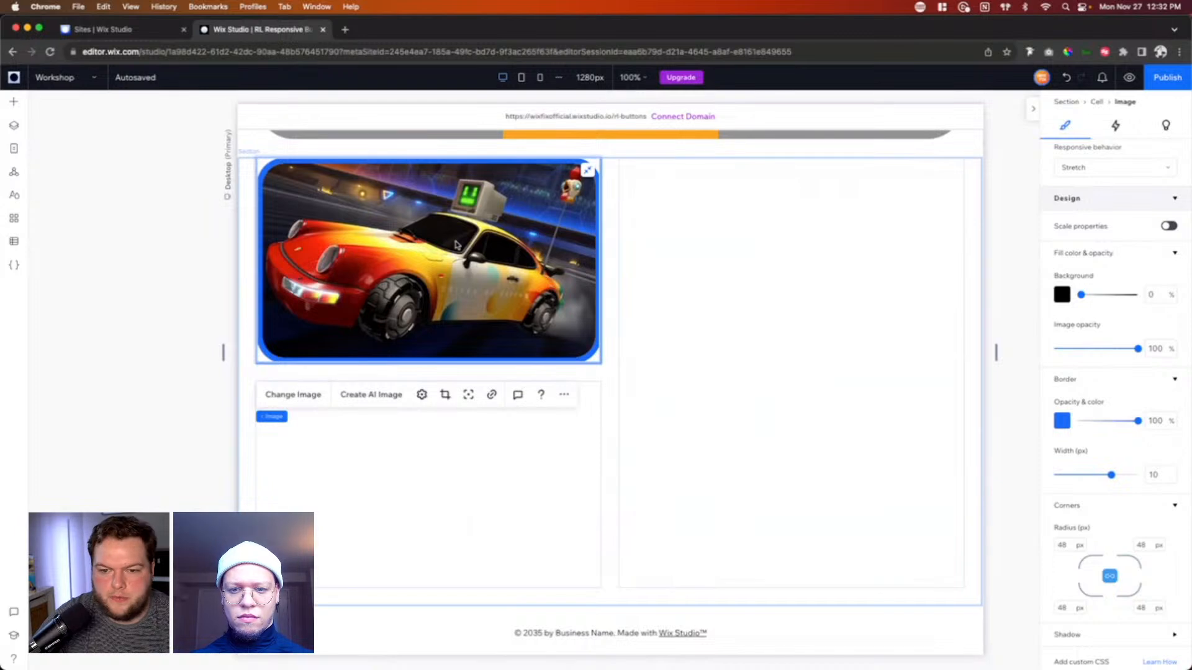
{"action": "left_click", "coordinate": [705, 311]}
{"action": "key", "text": "cmd+v"}
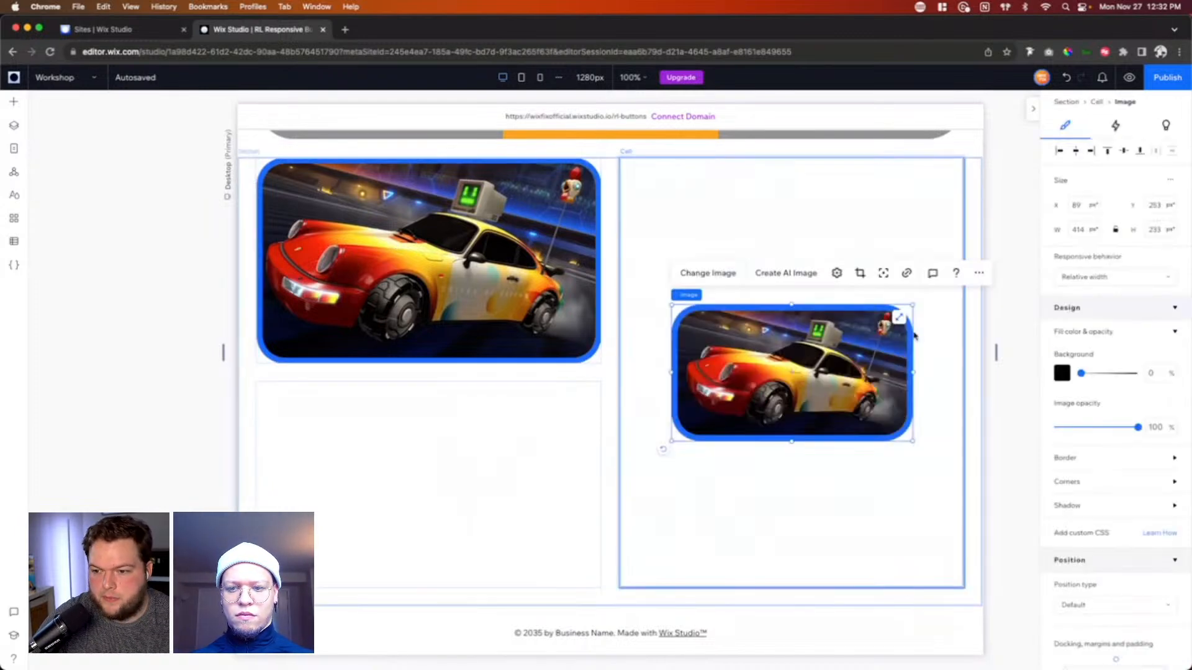
{"action": "left_click", "coordinate": [712, 274]}
{"action": "scroll", "coordinate": [680, 426], "scroll_direction": "down", "scroll_amount": 2}
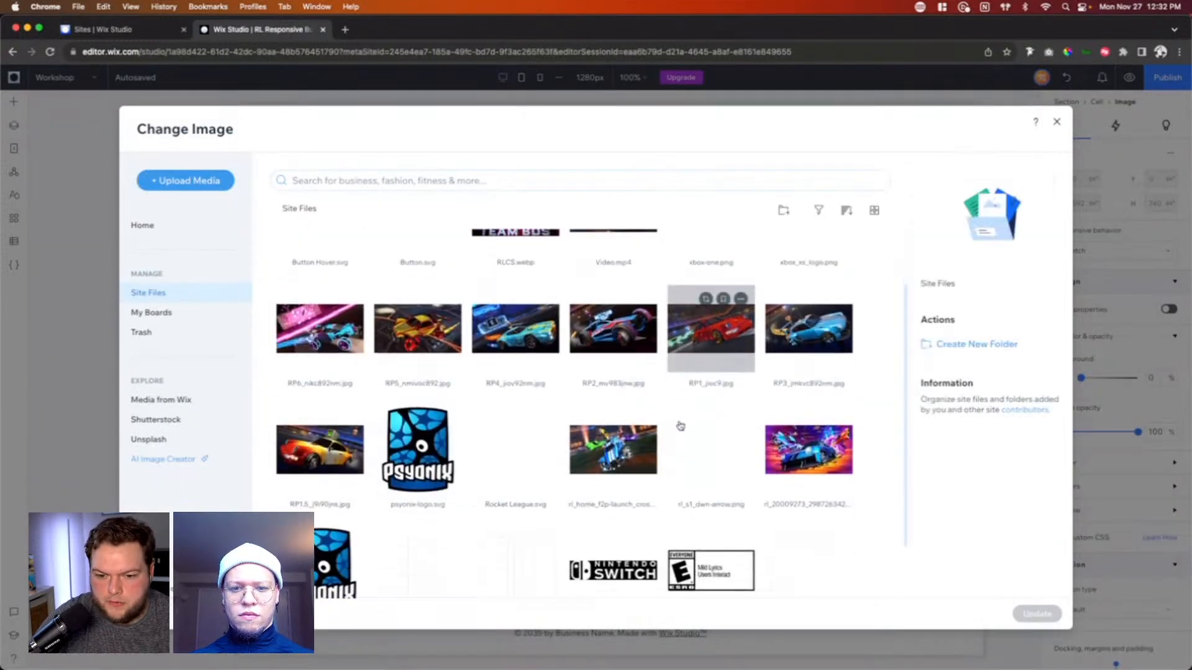
{"action": "scroll", "coordinate": [680, 426], "scroll_direction": "up", "scroll_amount": 2}
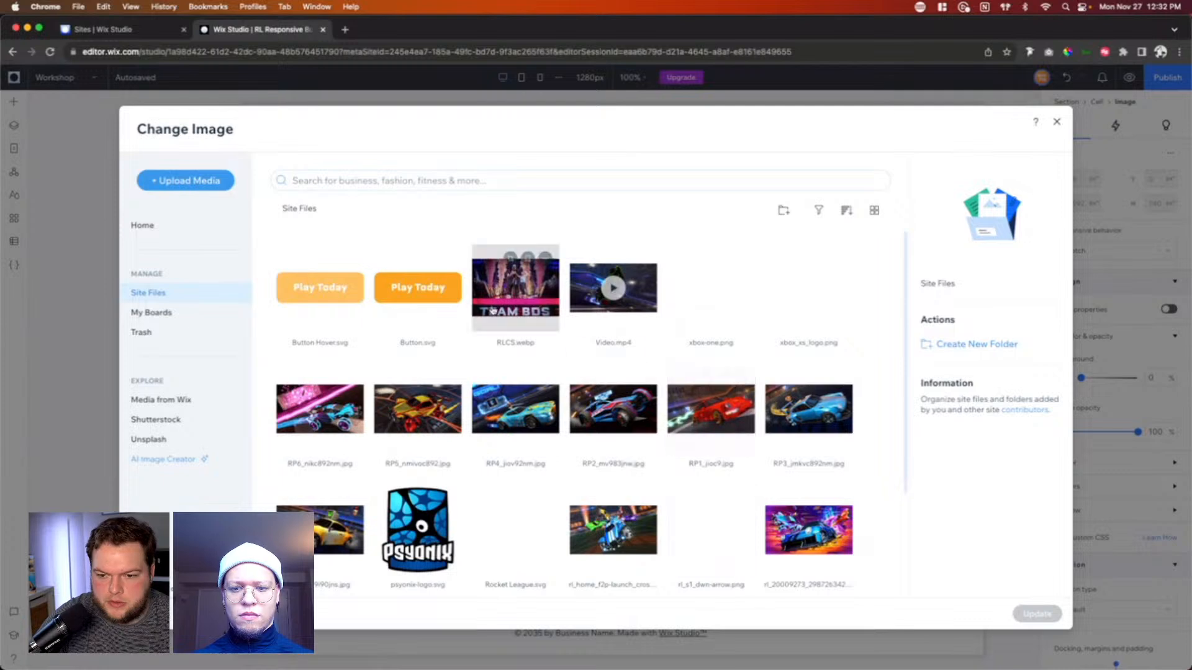
{"action": "left_click", "coordinate": [499, 302]}
{"action": "double_click", "coordinate": [499, 302]}
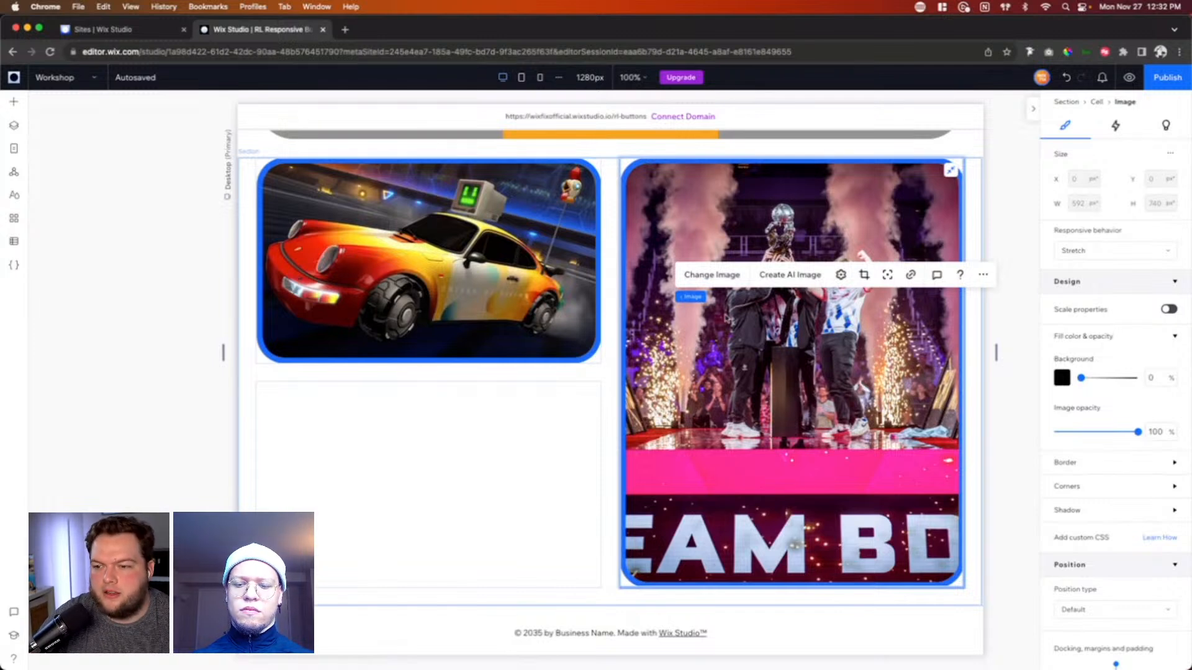
Step: Change the border color of the RLCS image to the orange theme color #FAA41D
{"action": "left_click", "coordinate": [1066, 465]}
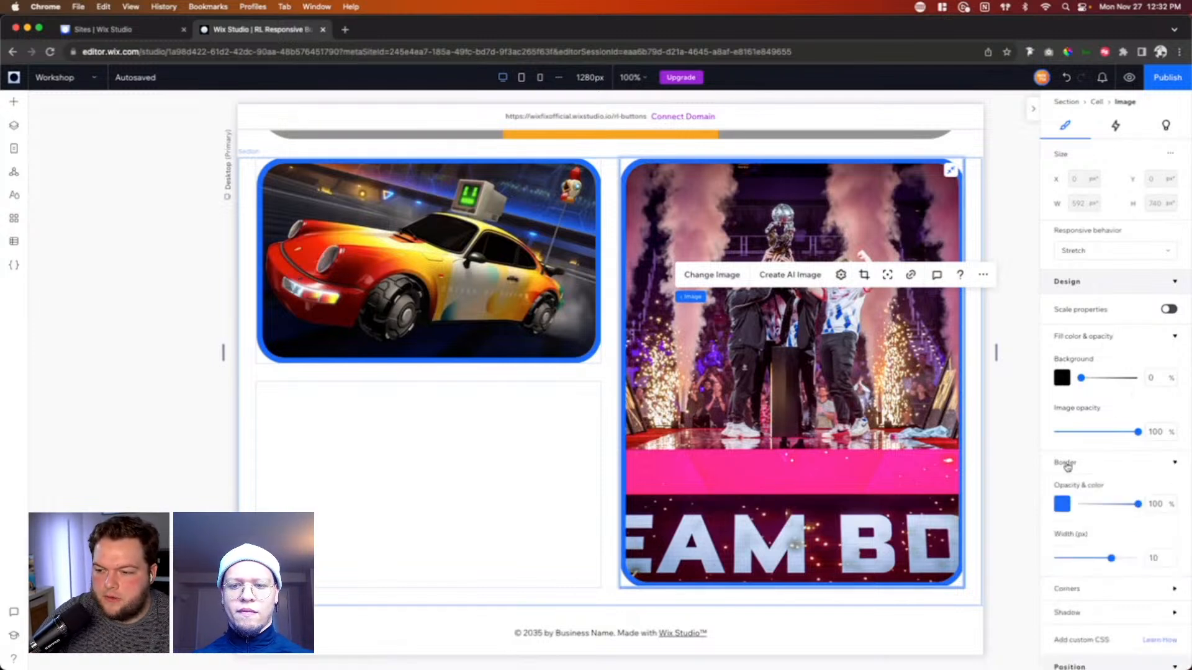
{"action": "left_click", "coordinate": [1065, 507]}
{"action": "left_click", "coordinate": [1121, 555]}
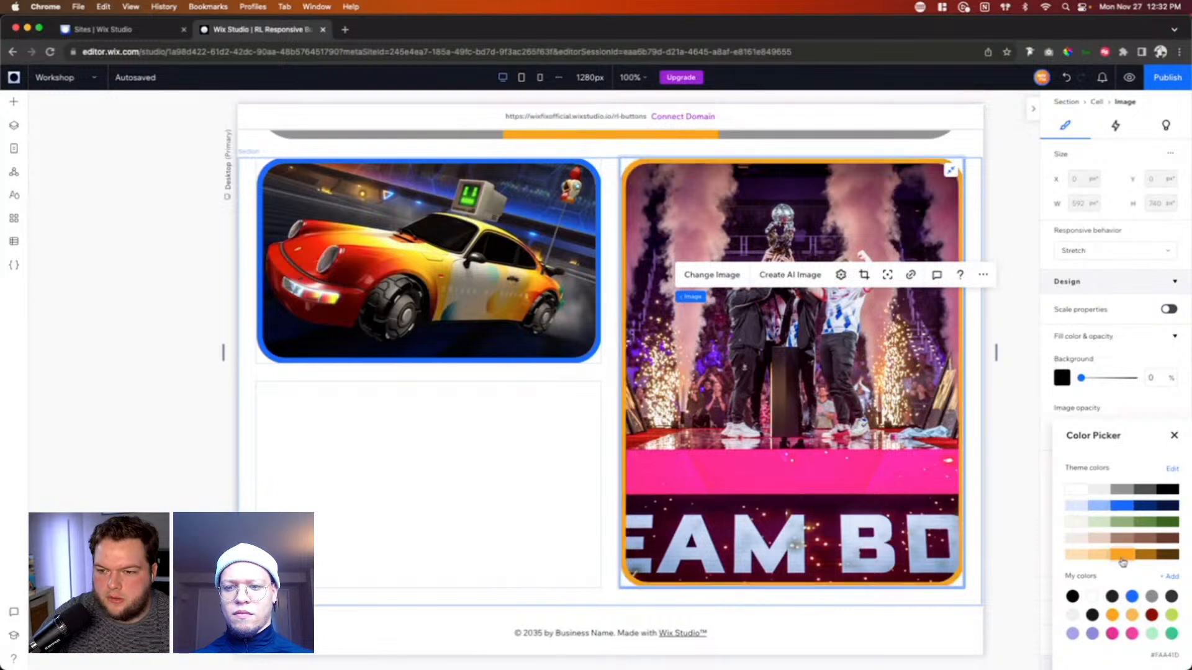
{"action": "left_click", "coordinate": [481, 433]}
Step: Add a container to the empty lower-left cell and stretch it to fill the cell
{"action": "left_click", "coordinate": [516, 431]}
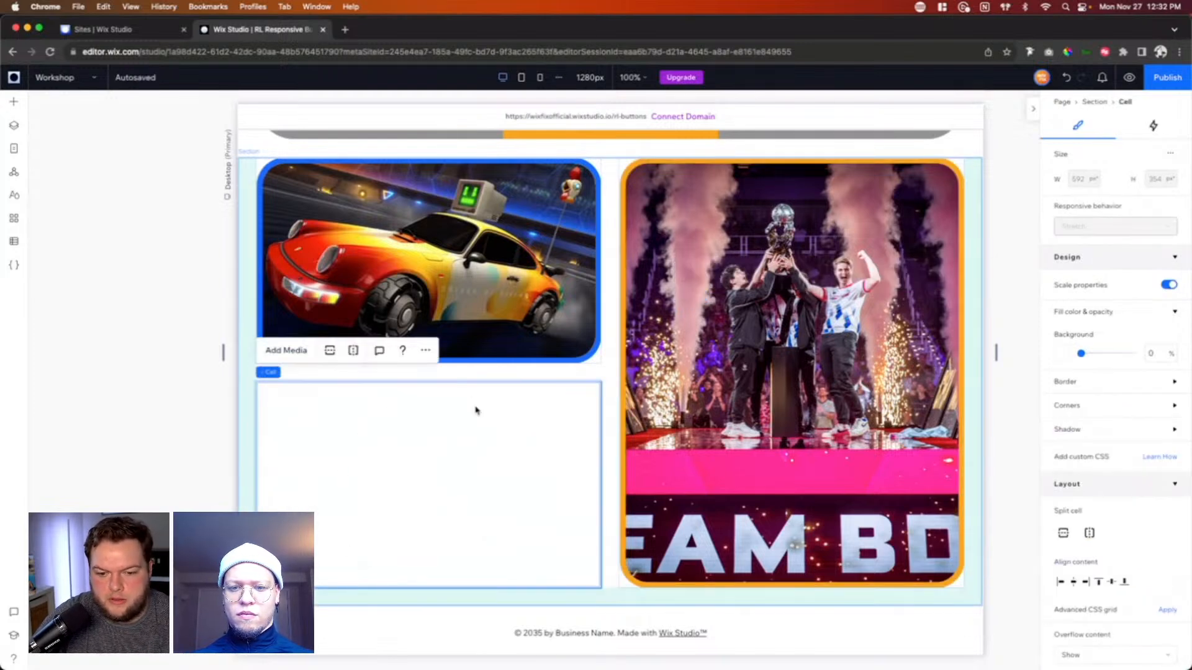
{"action": "left_click", "coordinate": [14, 104]}
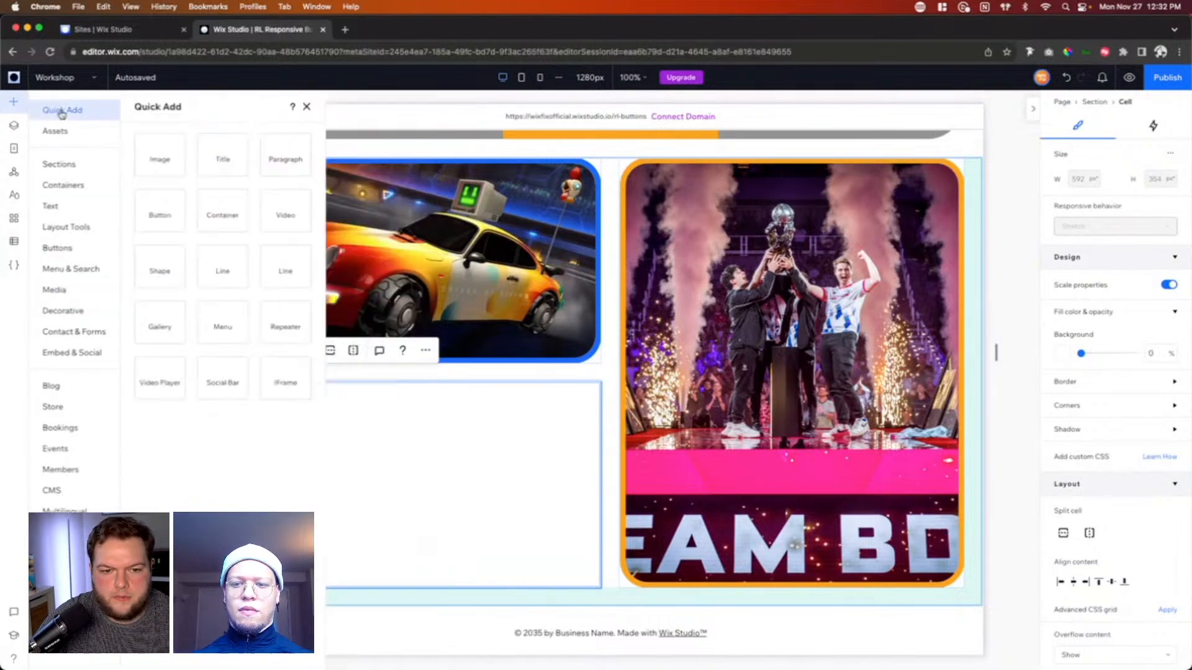
{"action": "left_click_drag", "start_coordinate": [503, 443], "coordinate": [514, 453]}
{"action": "left_click_drag", "start_coordinate": [618, 441], "coordinate": [604, 434]}
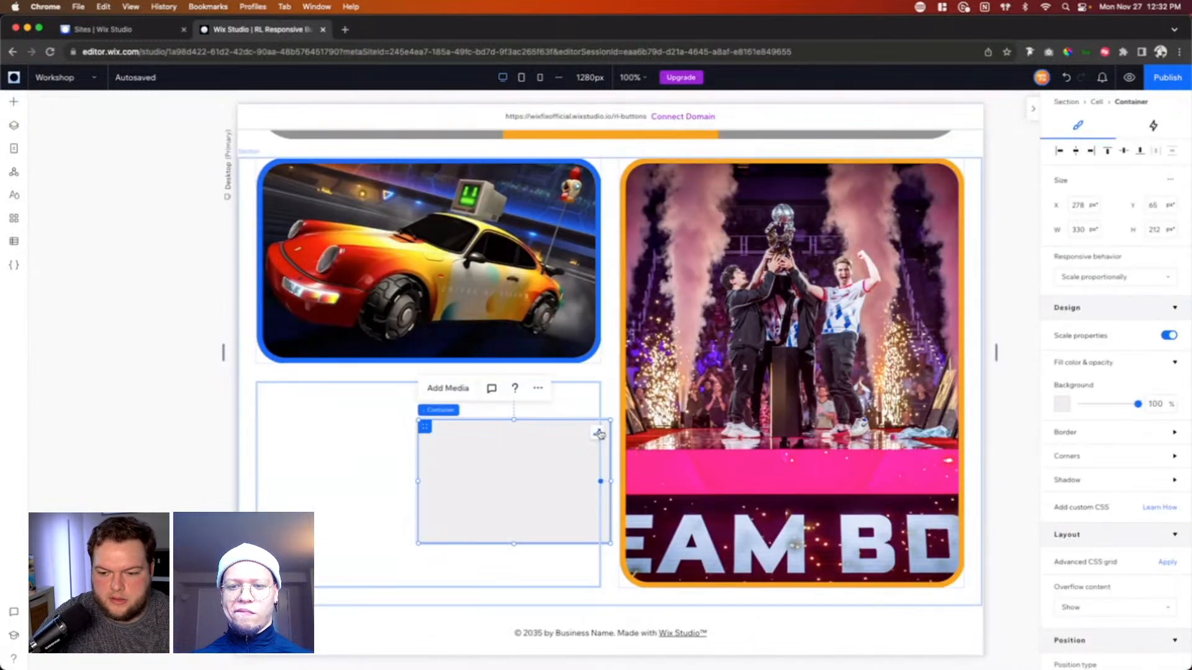
{"action": "left_click", "coordinate": [598, 434]}
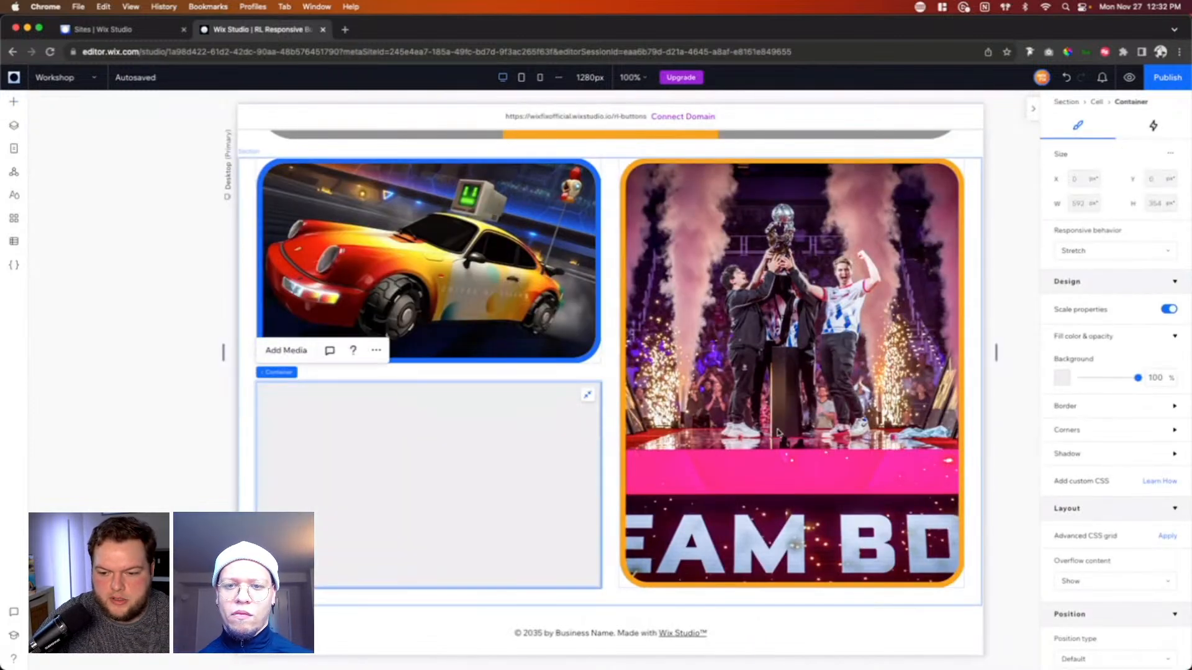
Step: Fill the lower-left container with the dark navy theme color and round all its corners to 48 px
{"action": "left_click", "coordinate": [1062, 377]}
{"action": "left_click", "coordinate": [1163, 464]}
{"action": "left_click", "coordinate": [1173, 394]}
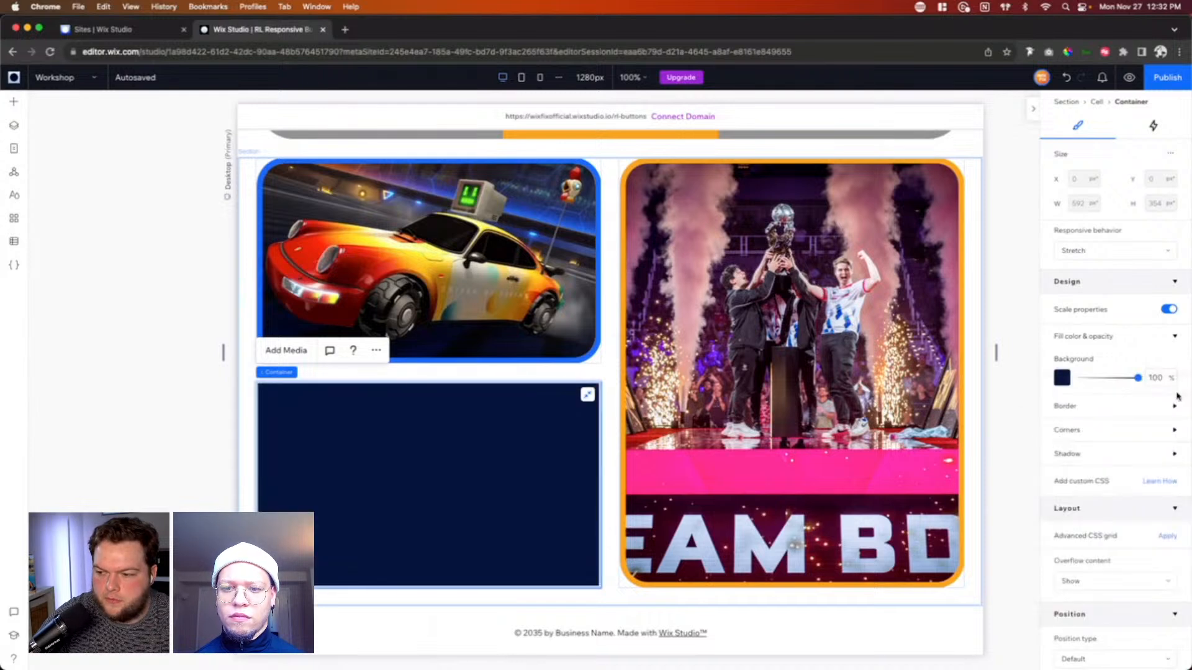
{"action": "left_click", "coordinate": [1099, 430]}
{"action": "left_click", "coordinate": [1067, 467]}
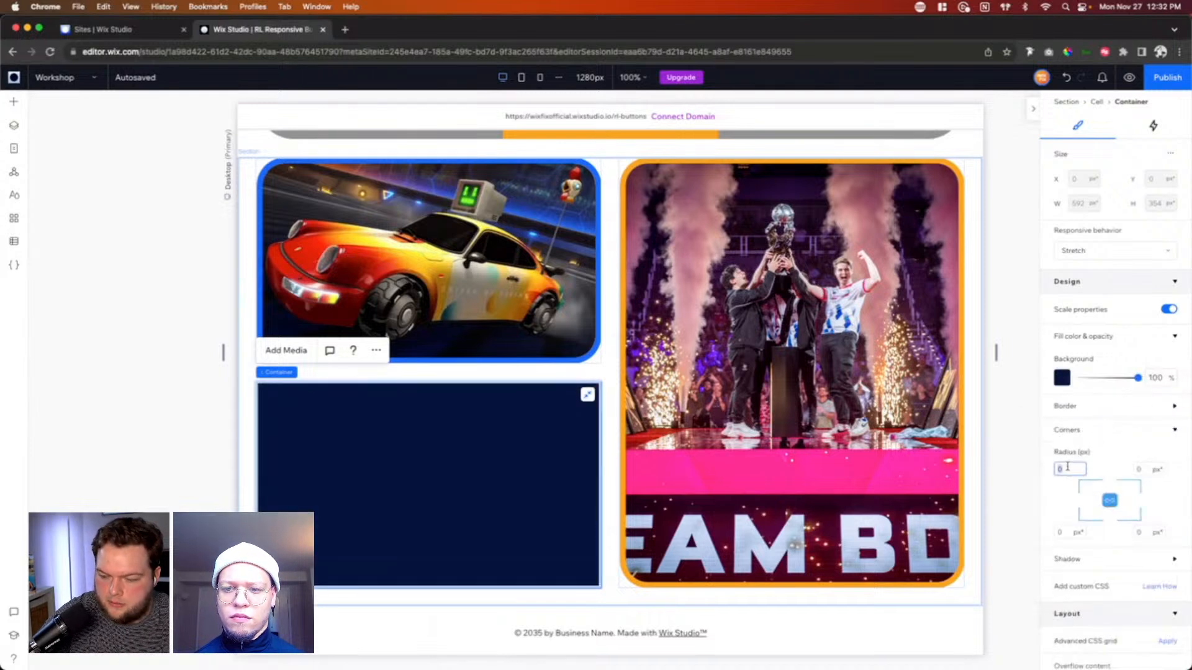
{"action": "type", "text": "48"}
{"action": "key", "text": "Return"}
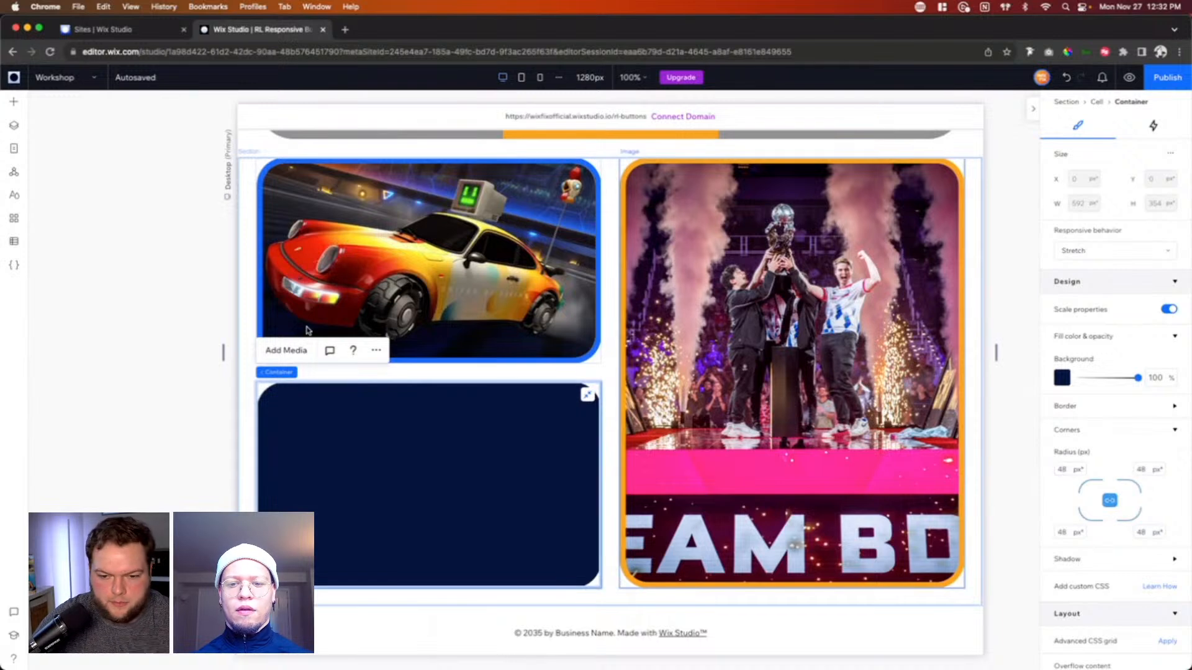
Step: Add Button.svg from the site files and place it inside the dark navy container
{"action": "left_click", "coordinate": [13, 102]}
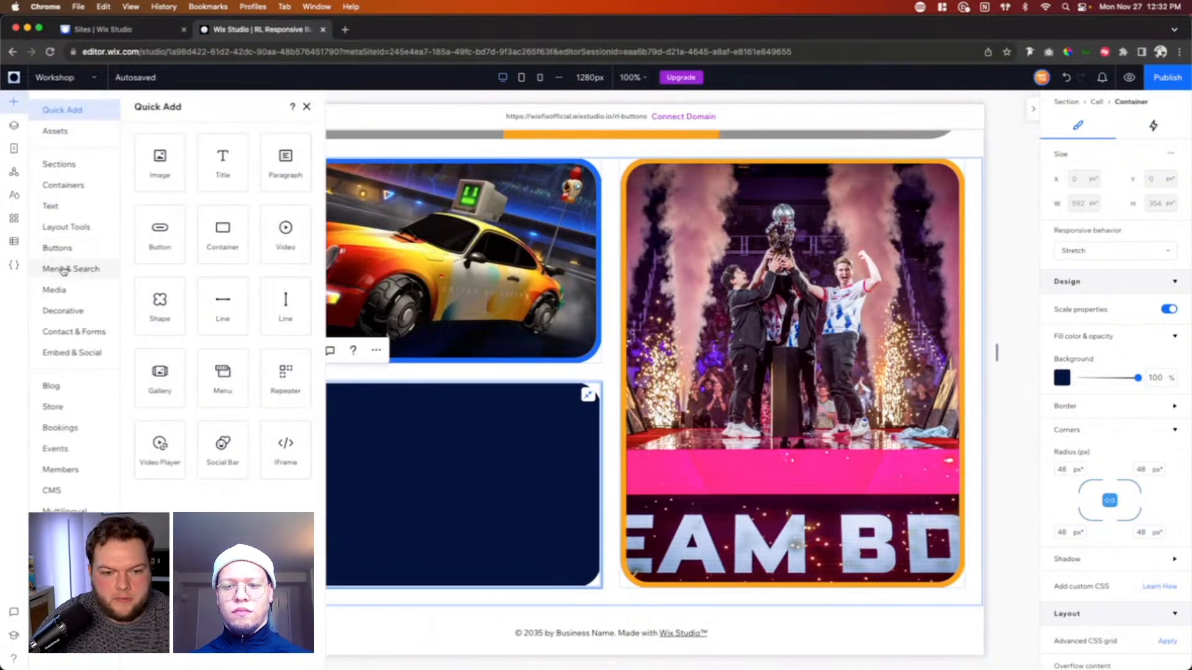
{"action": "left_click", "coordinate": [58, 292]}
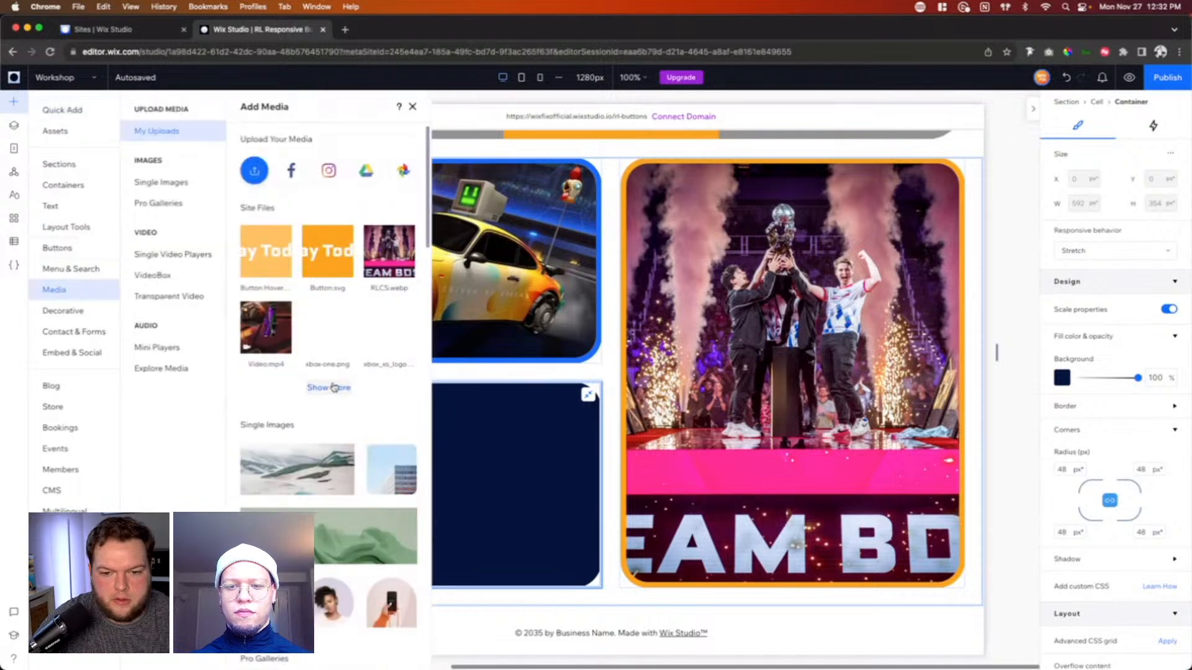
{"action": "left_click", "coordinate": [327, 250]}
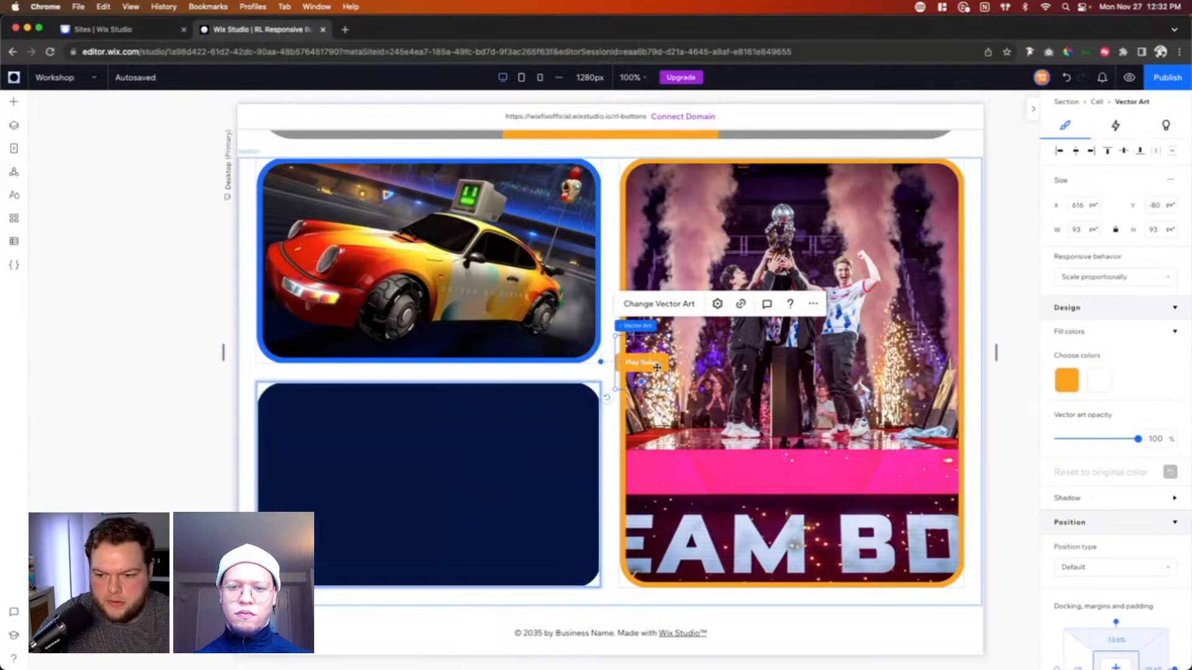
{"action": "left_click_drag", "start_coordinate": [639, 363], "coordinate": [425, 474]}
Step: Check the dimensions of the regular Play Today button in the Figma design, and return to the Wix Studio editor
{"action": "key", "text": "ctrl+Up"}
{"action": "left_click", "coordinate": [429, 308]}
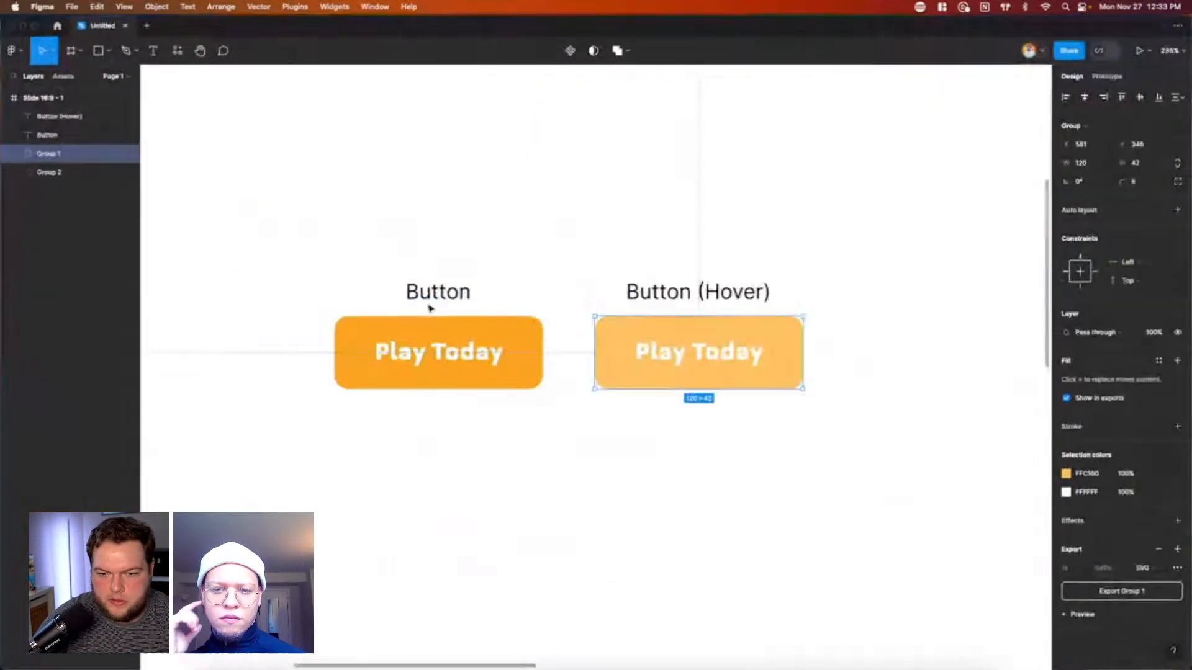
{"action": "left_click", "coordinate": [455, 328]}
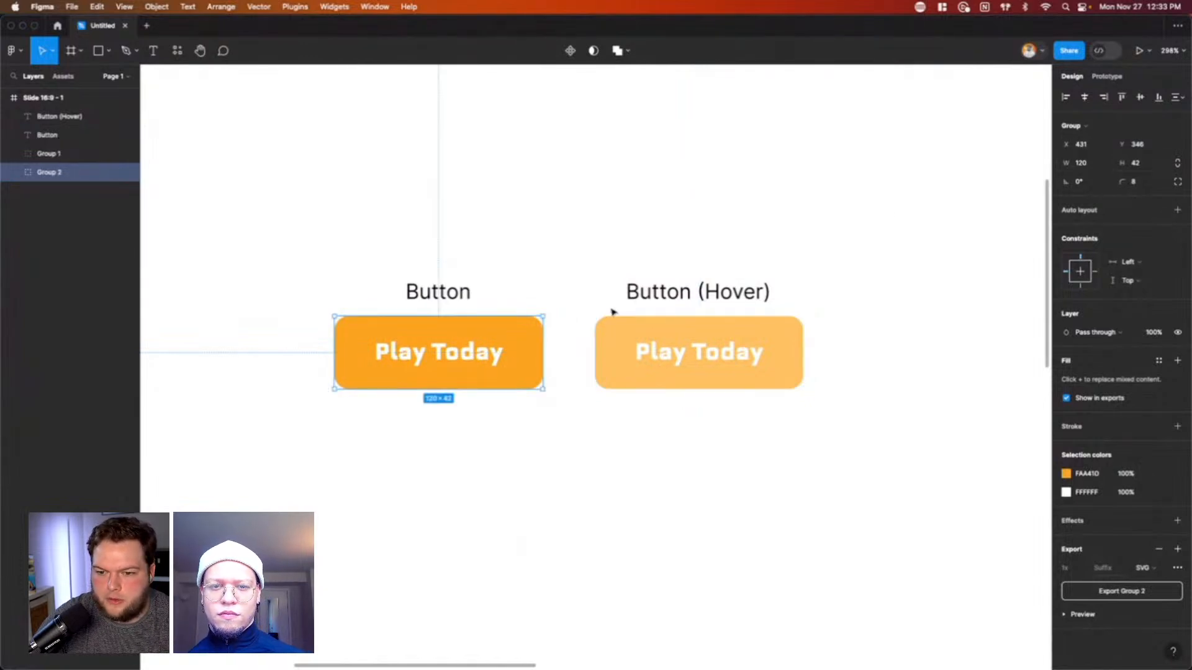
{"action": "key", "text": "ctrl+Up"}
{"action": "left_click", "coordinate": [374, 261]}
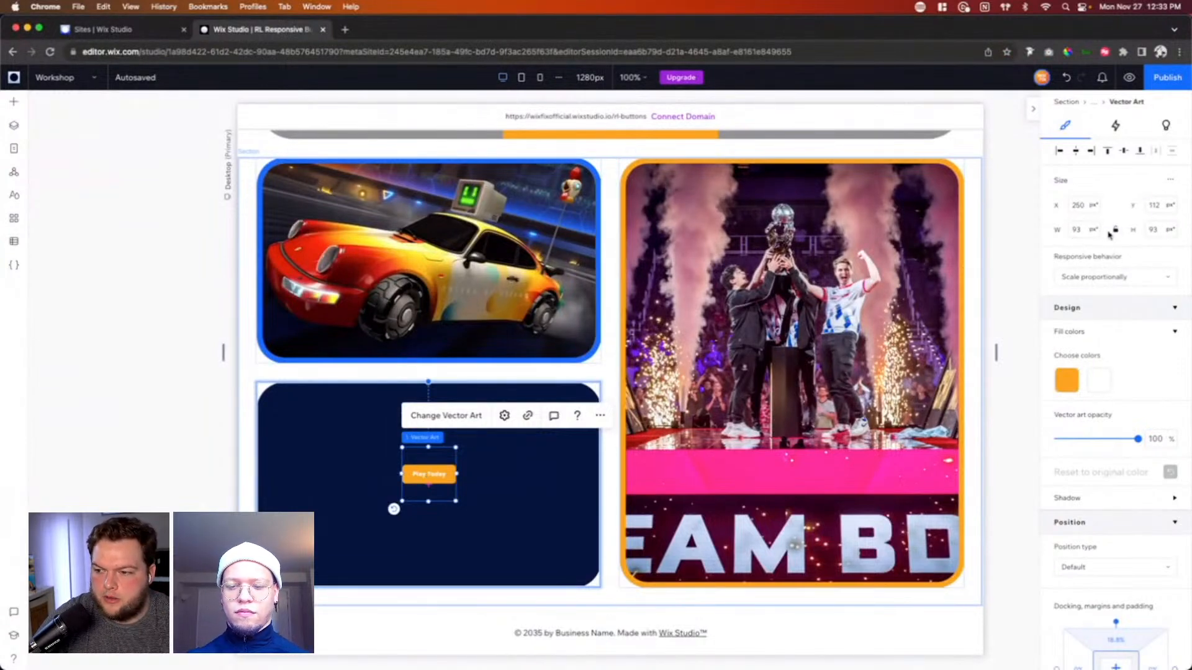
Step: Set the Play Today vector art's width to 120 px and its height to 42 px
{"action": "left_click", "coordinate": [1082, 231]}
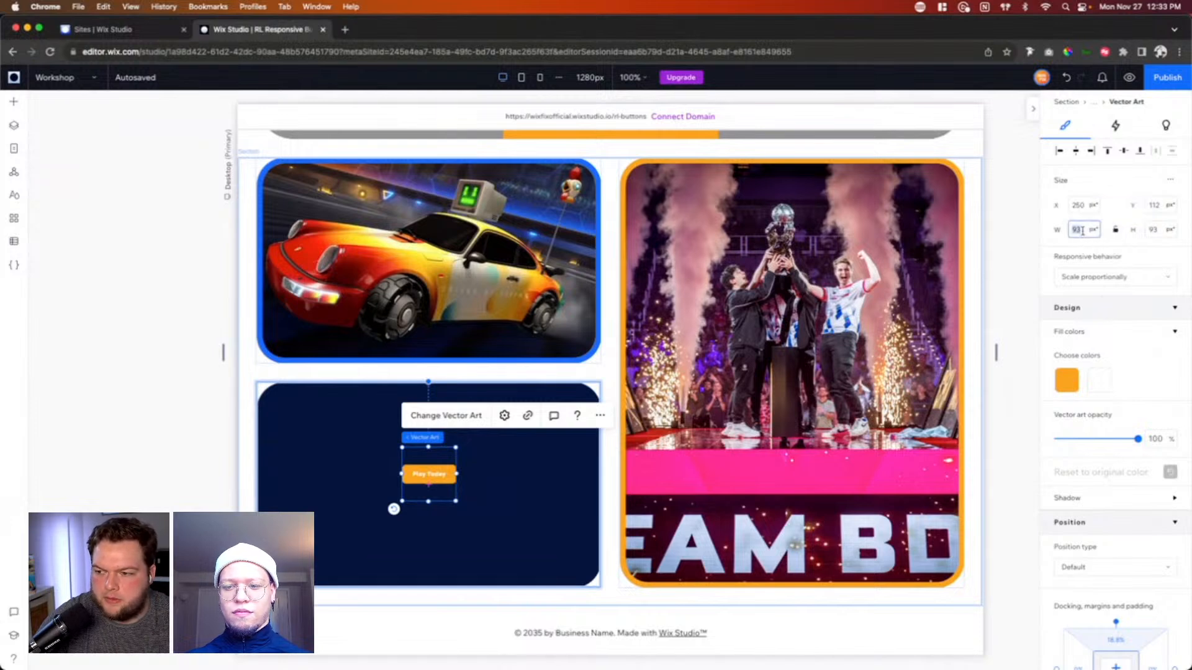
{"action": "type", "text": "120"}
{"action": "key", "text": "Tab"}
{"action": "key", "text": "Tab"}
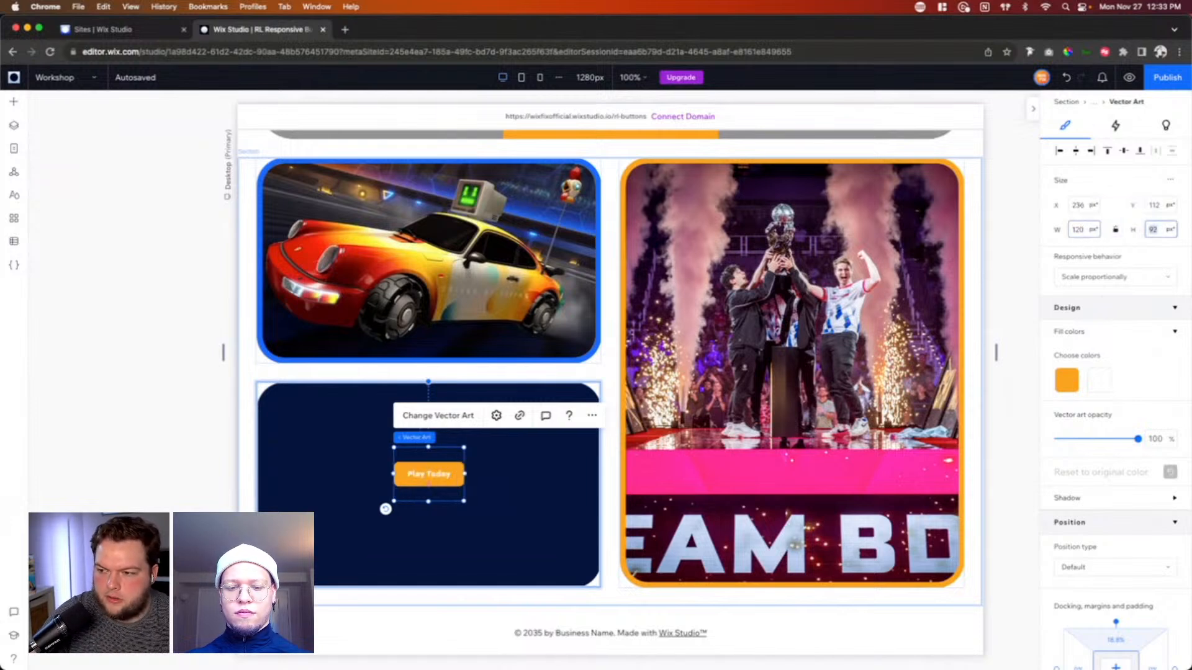
{"action": "type", "text": "42"}
{"action": "key", "text": "Return"}
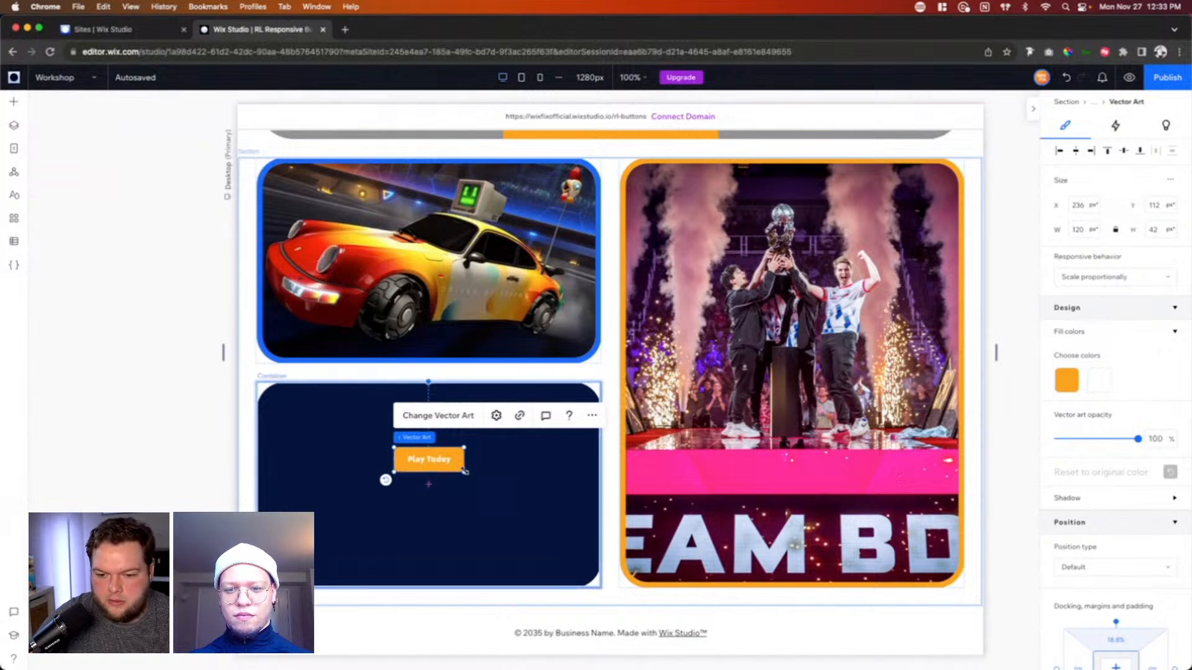
Step: Enlarge the Play Today vector art proportionally to about 187 by 65 px and align it to the center of the navy container
{"action": "left_click_drag", "start_coordinate": [464, 472], "coordinate": [503, 500]}
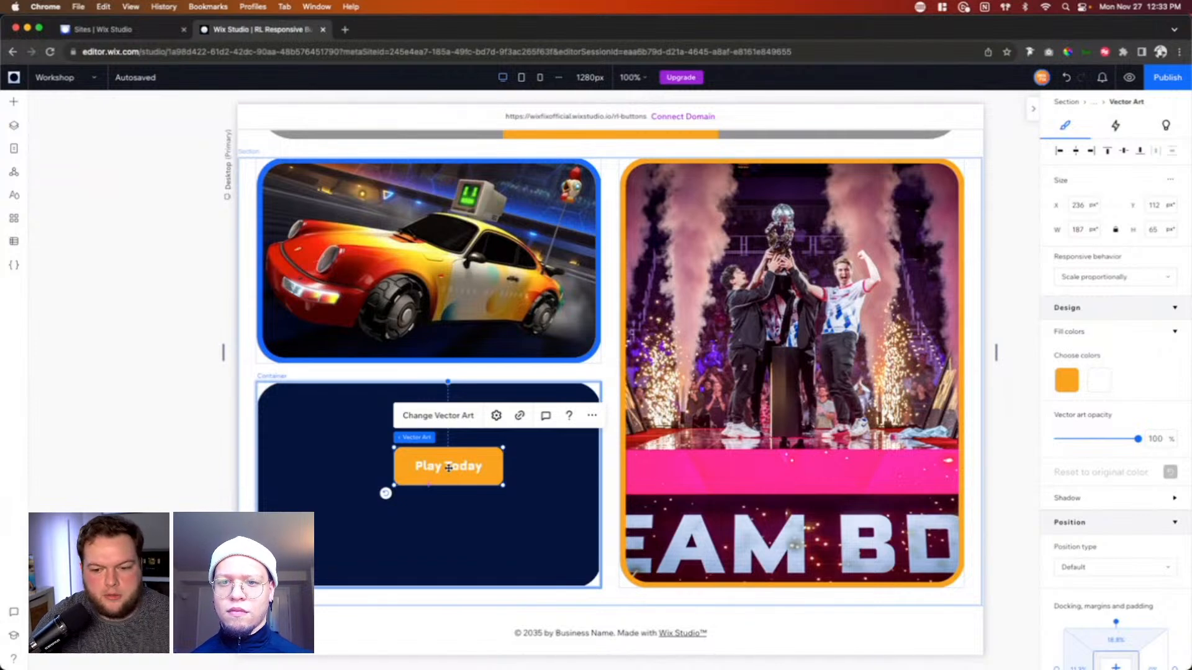
{"action": "scroll", "coordinate": [1109, 396], "scroll_direction": "down", "scroll_amount": 5}
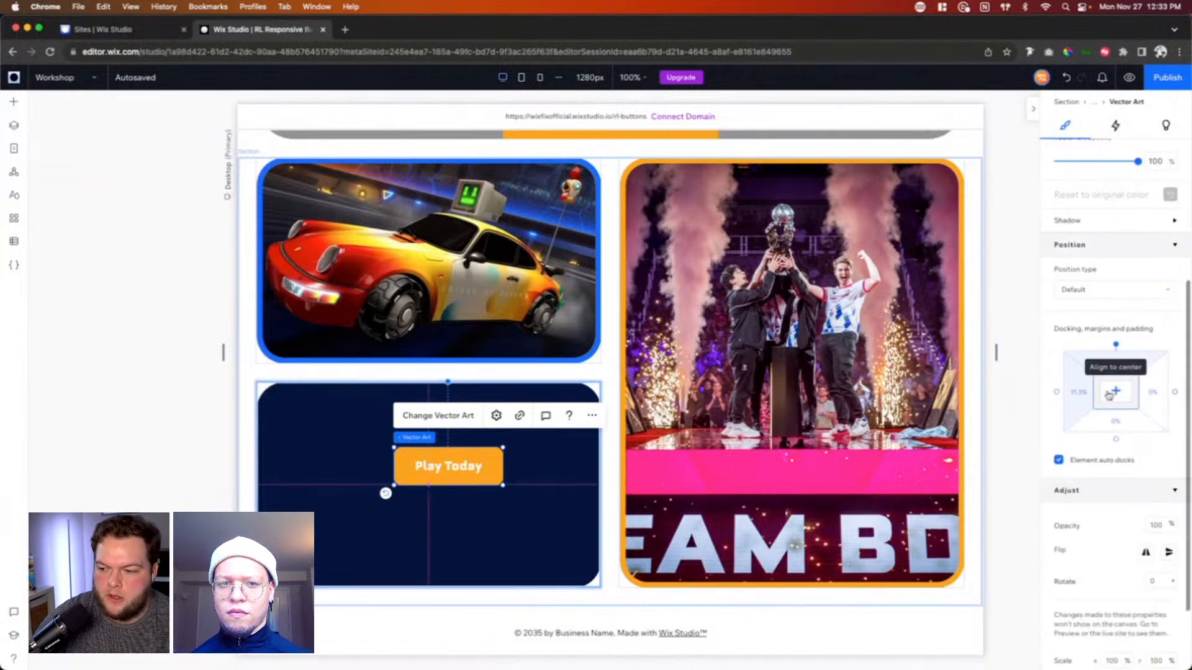
{"action": "left_click", "coordinate": [1116, 392]}
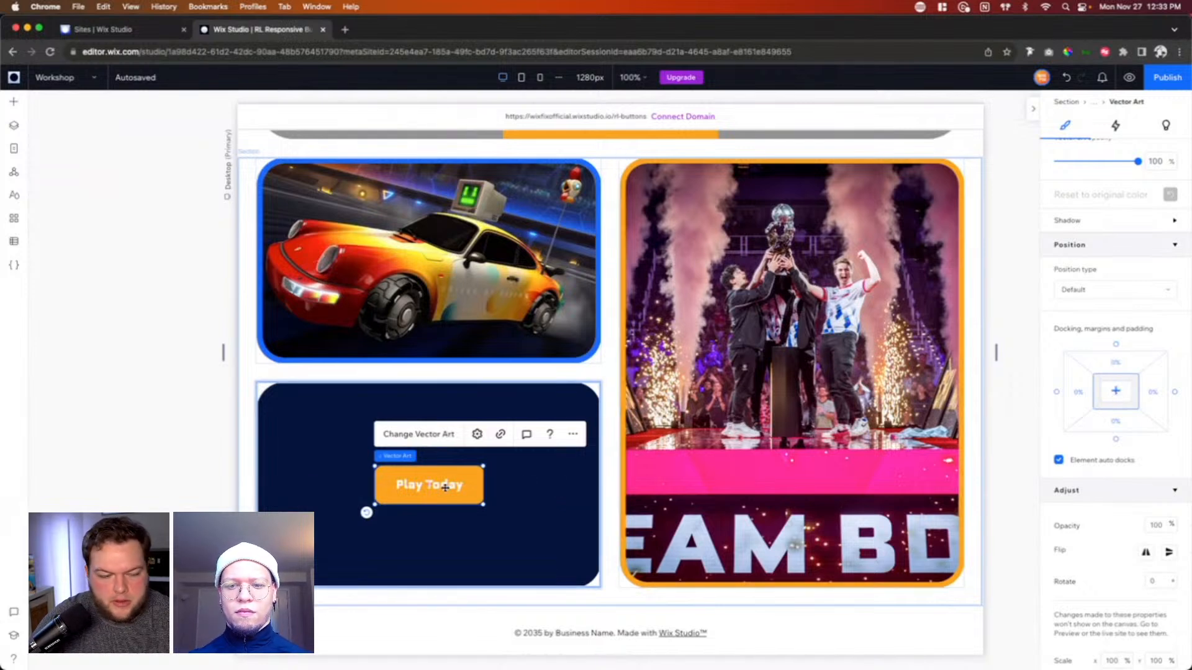
Step: Review the link options for the Play Today vector art
{"action": "left_click", "coordinate": [759, 342]}
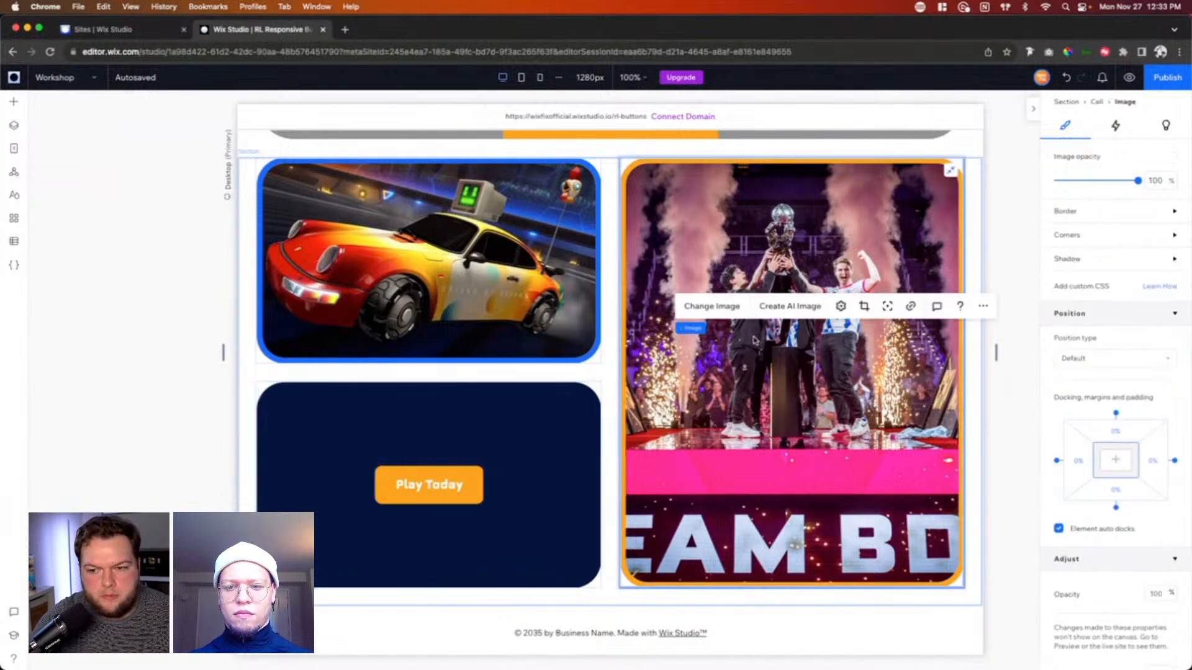
{"action": "left_click", "coordinate": [410, 488]}
{"action": "left_click", "coordinate": [502, 435]}
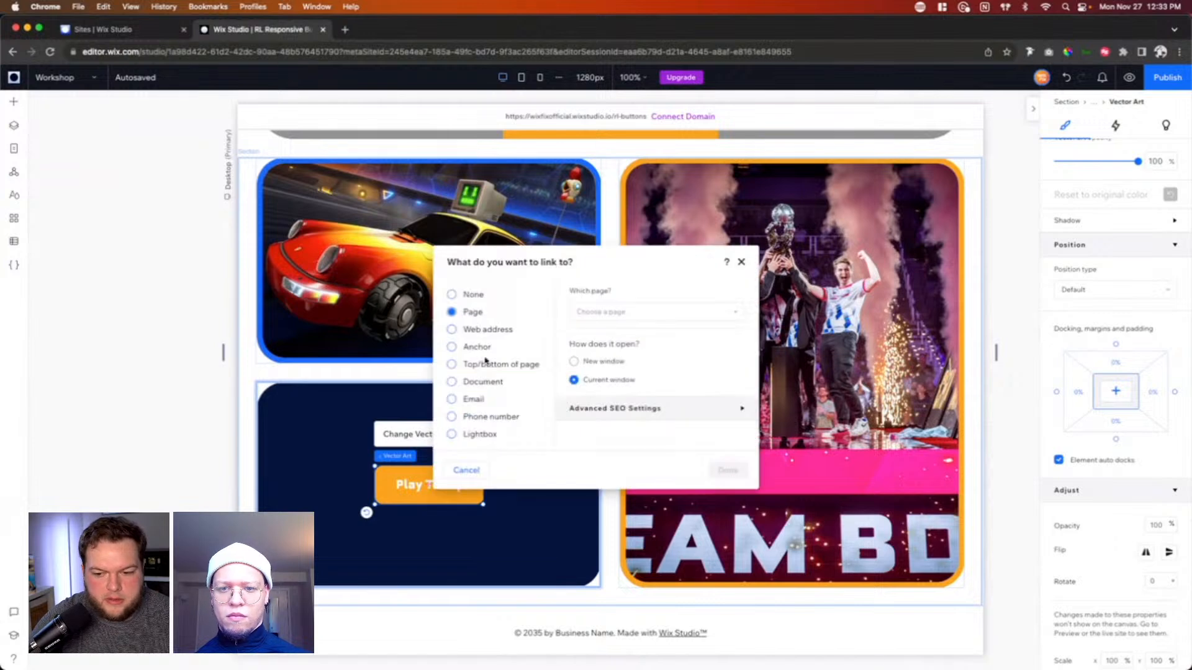
{"action": "left_click", "coordinate": [741, 261]}
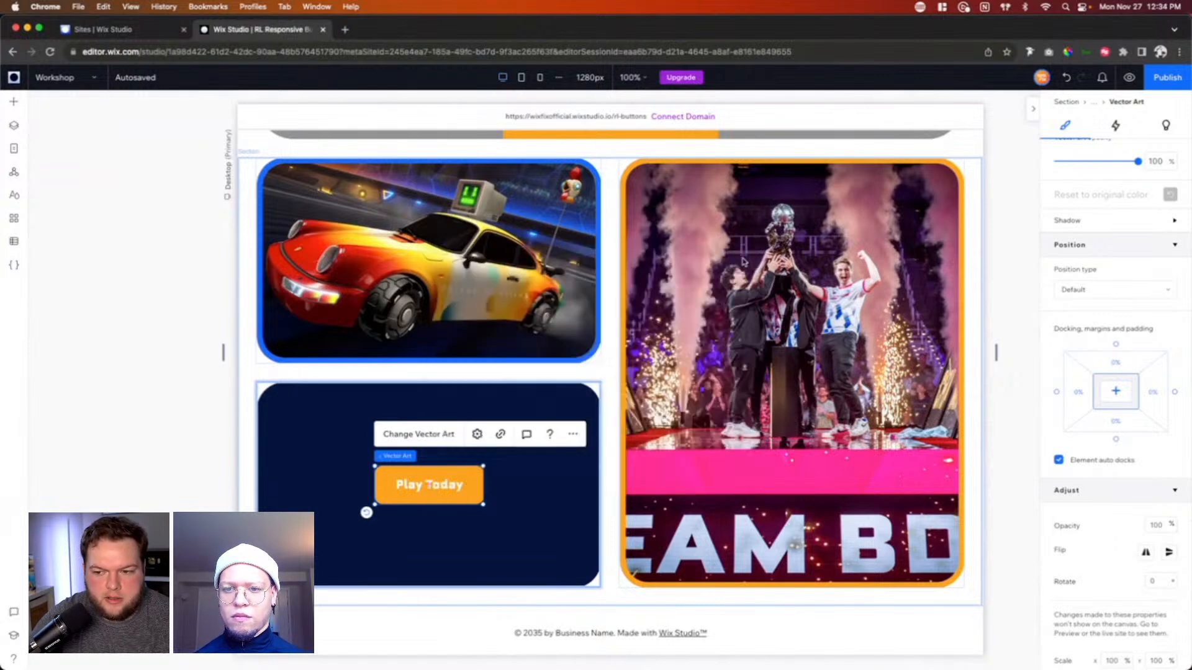
Step: Wrap the Play Today vector art in its own container and paste a copy of it inside that container
{"action": "right_click", "coordinate": [429, 483]}
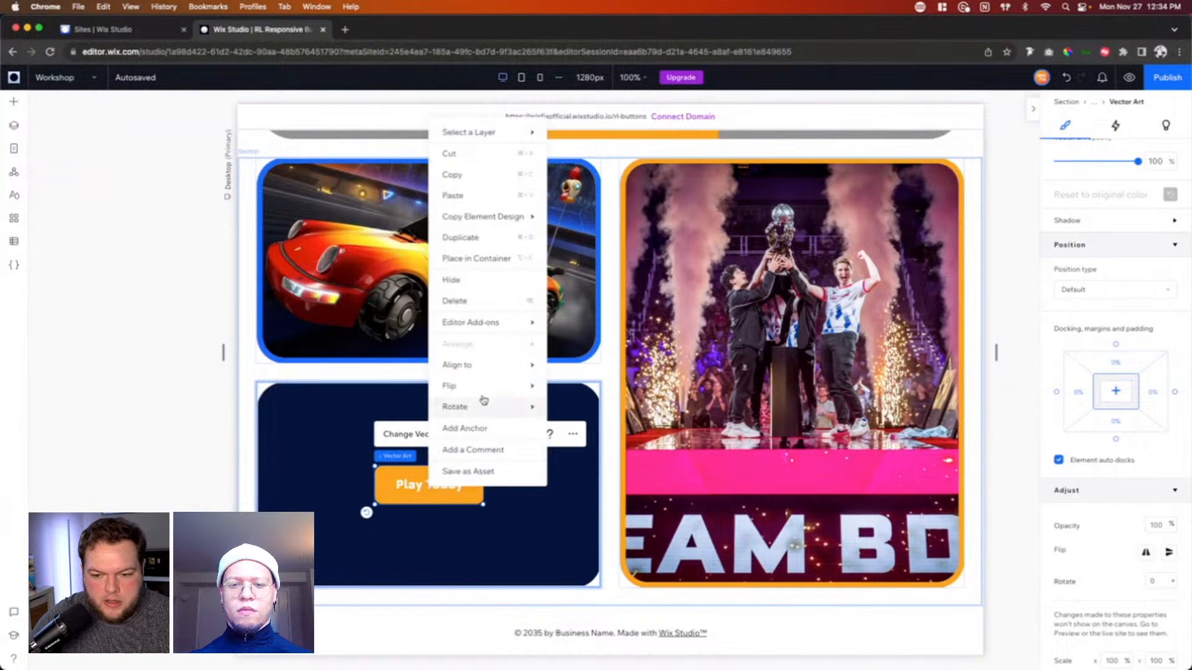
{"action": "left_click", "coordinate": [475, 261]}
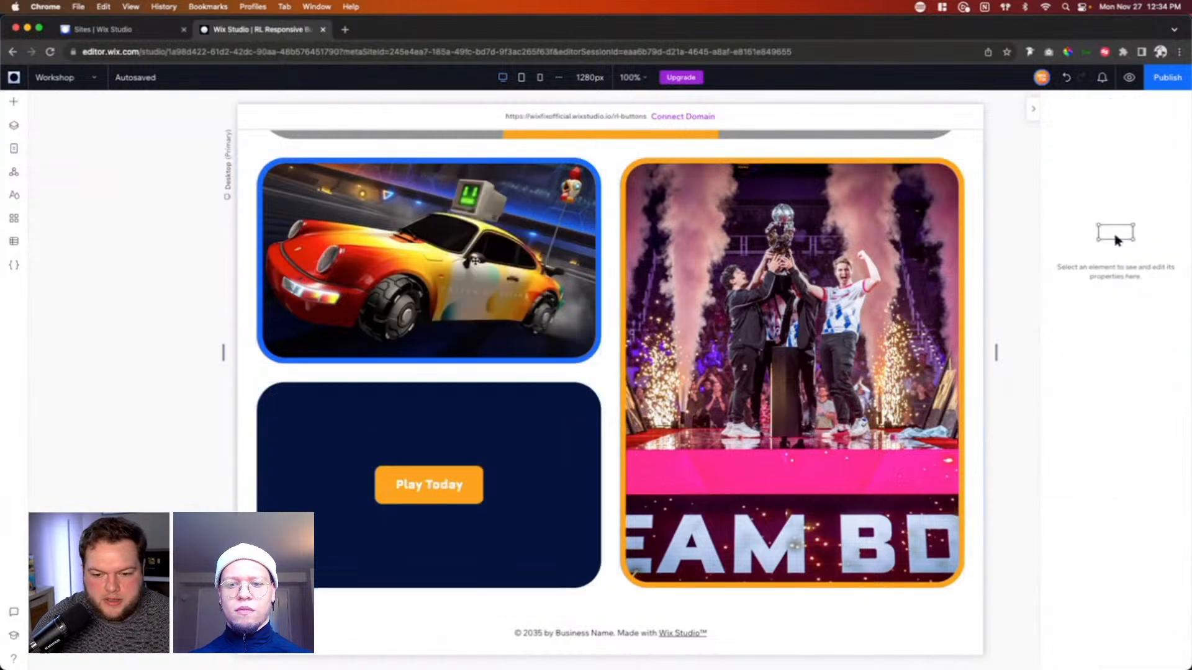
{"action": "left_click", "coordinate": [411, 484]}
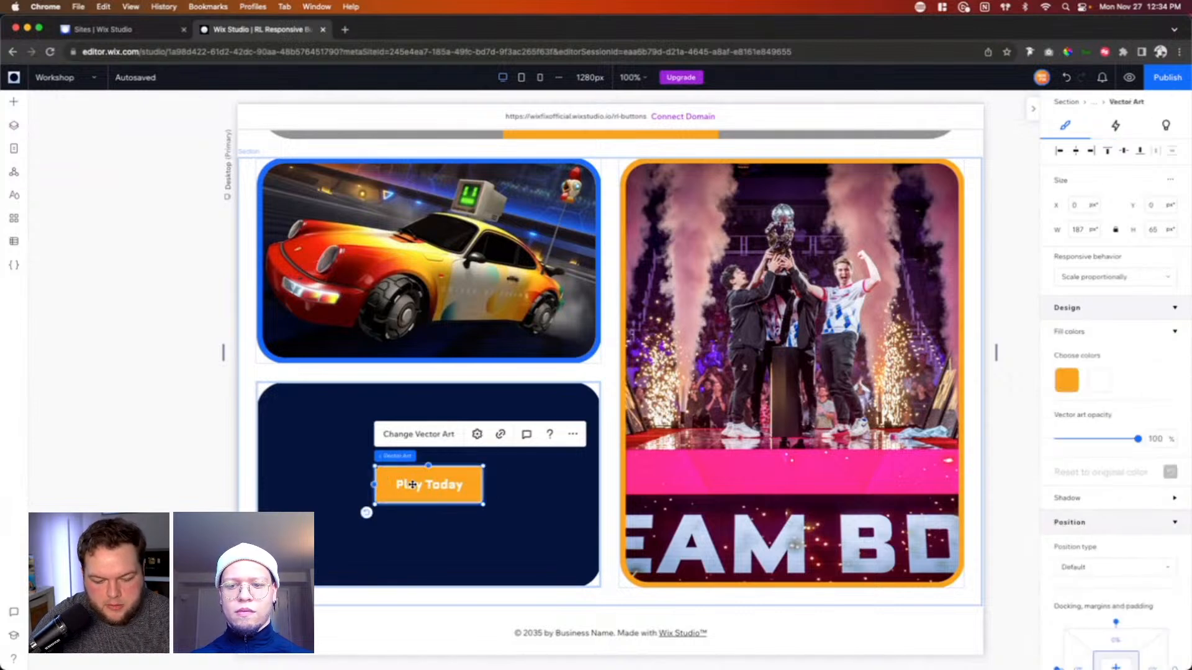
{"action": "key", "text": "super+v"}
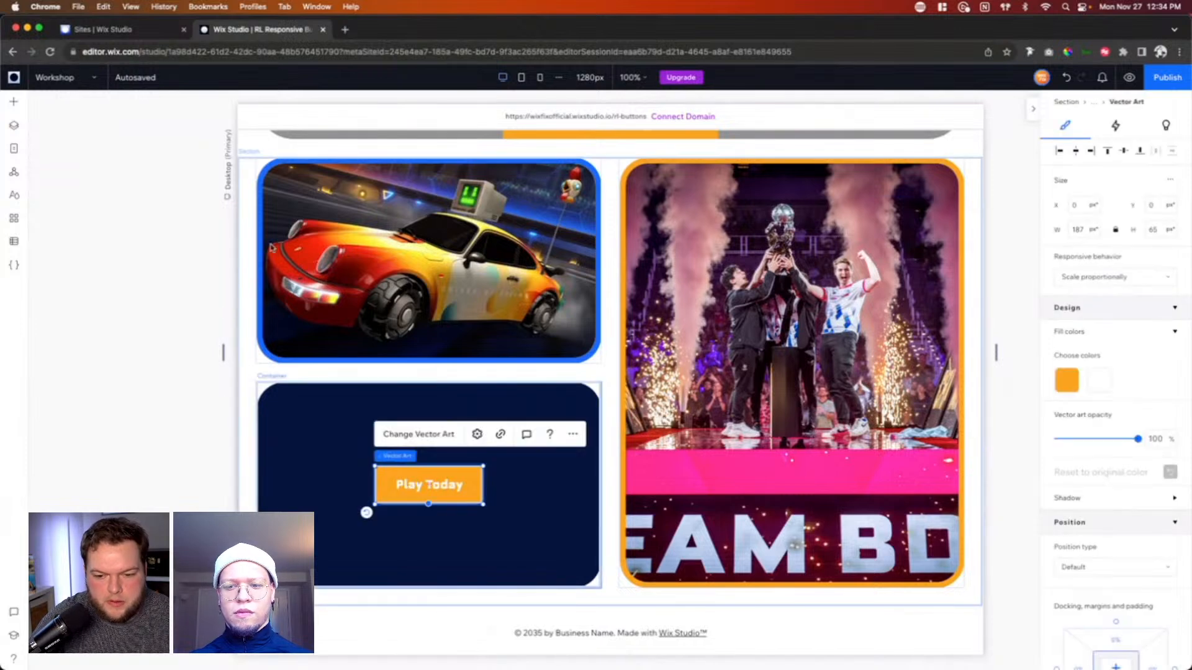
Step: Replace the pasted vector art with Button Hover.svg from the site files
{"action": "left_click", "coordinate": [411, 436]}
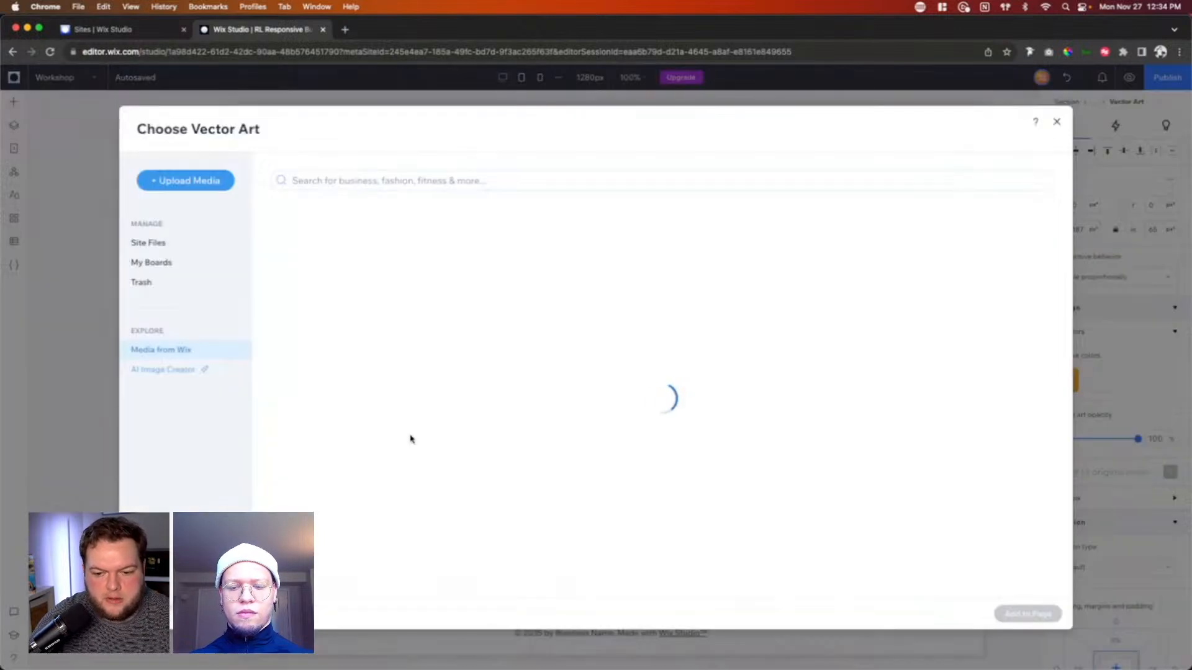
{"action": "left_click", "coordinate": [148, 243]}
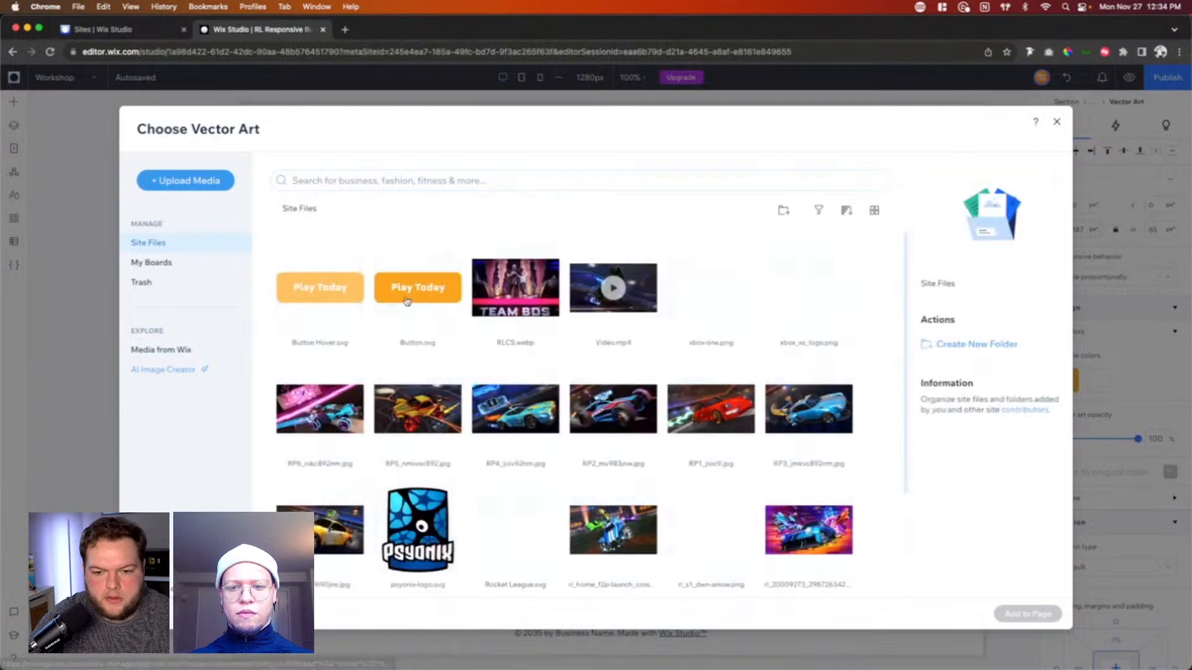
{"action": "left_click", "coordinate": [307, 297]}
{"action": "double_click", "coordinate": [306, 297]}
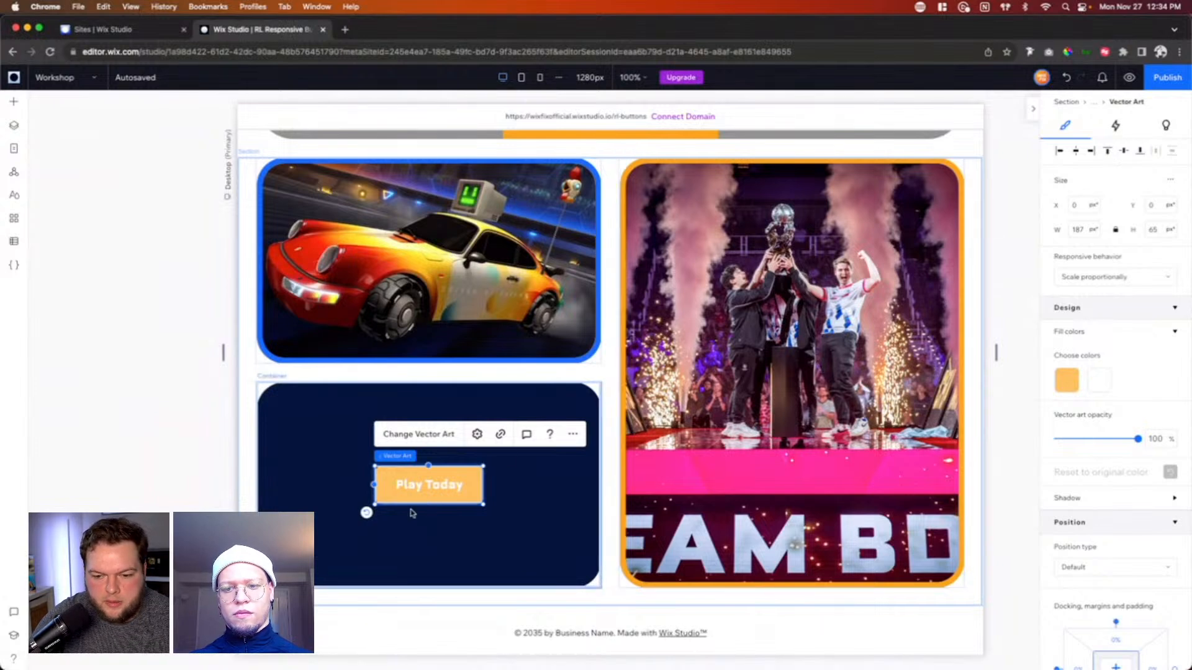
Step: Set the opacity of the lighter Button Hover vector art to 0%
{"action": "mouse_move", "coordinate": [407, 458]}
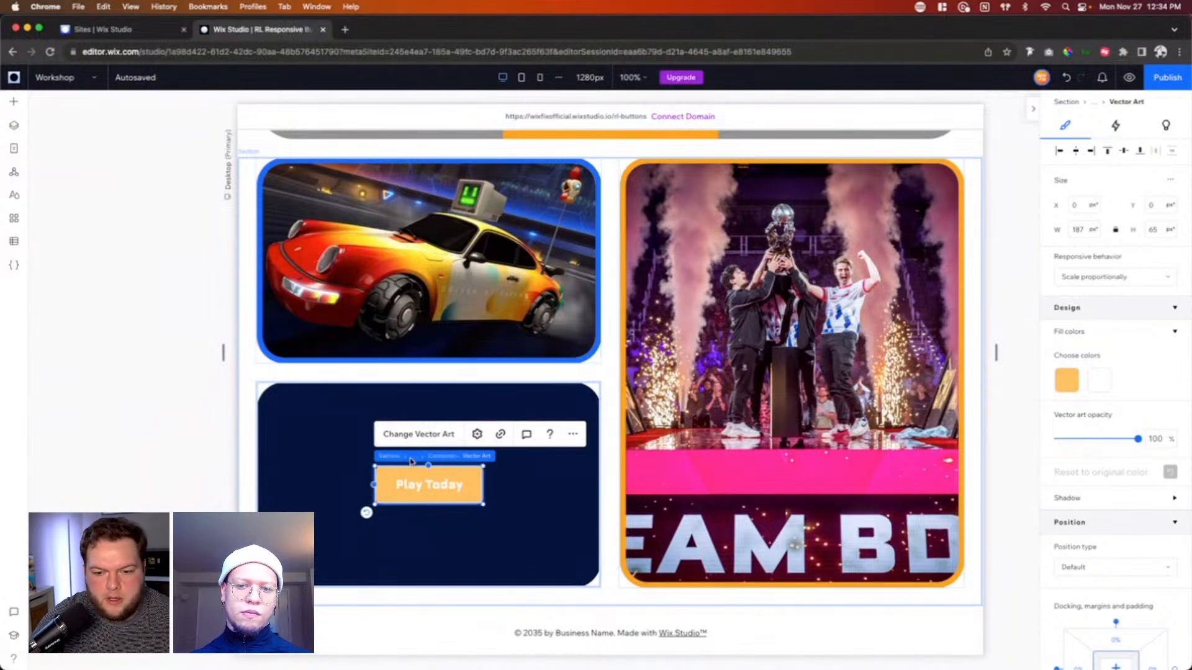
{"action": "left_click", "coordinate": [445, 457]}
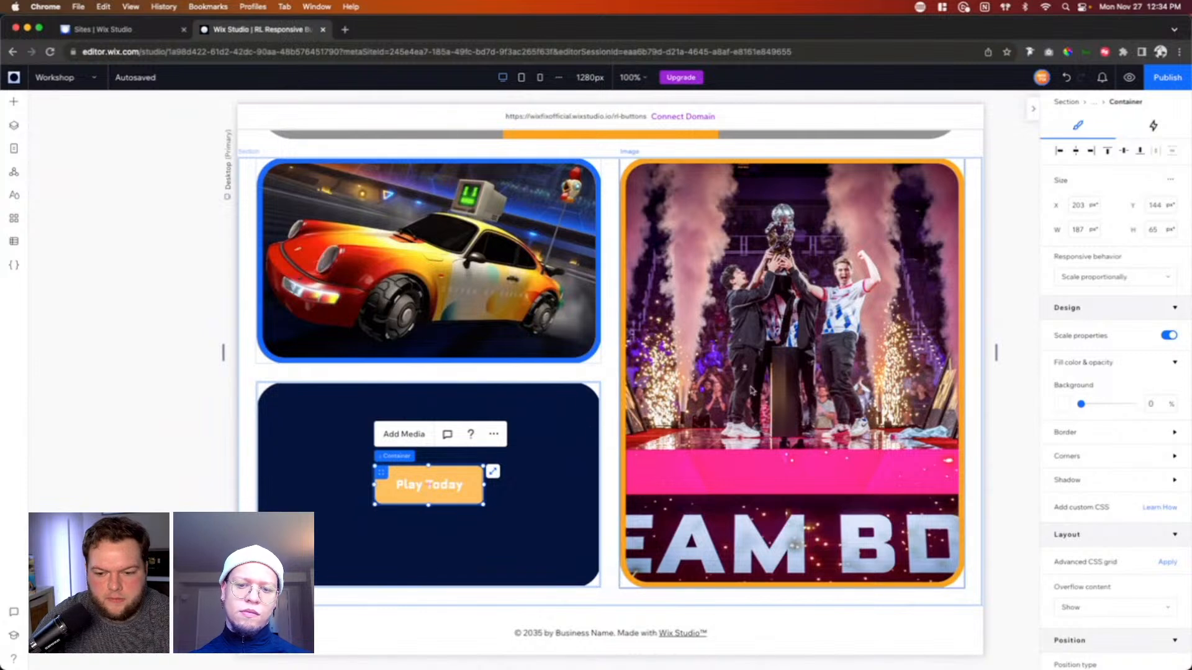
{"action": "left_click", "coordinate": [427, 482]}
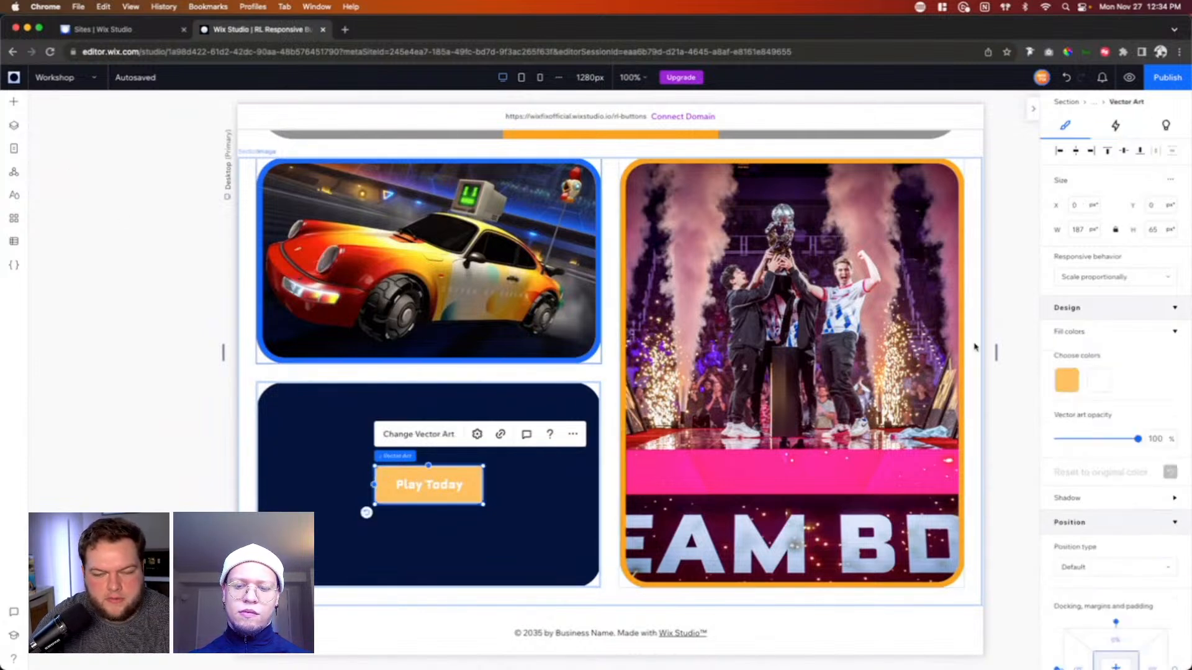
{"action": "scroll", "coordinate": [1114, 398], "scroll_direction": "down", "scroll_amount": 6}
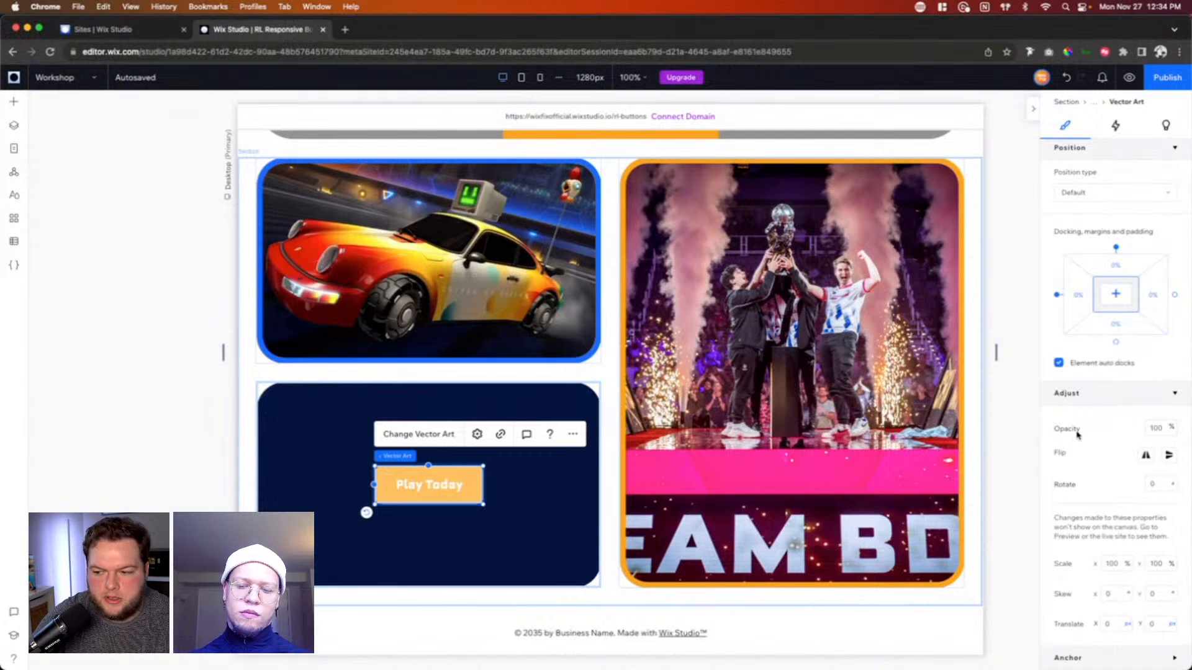
{"action": "left_click", "coordinate": [1154, 428]}
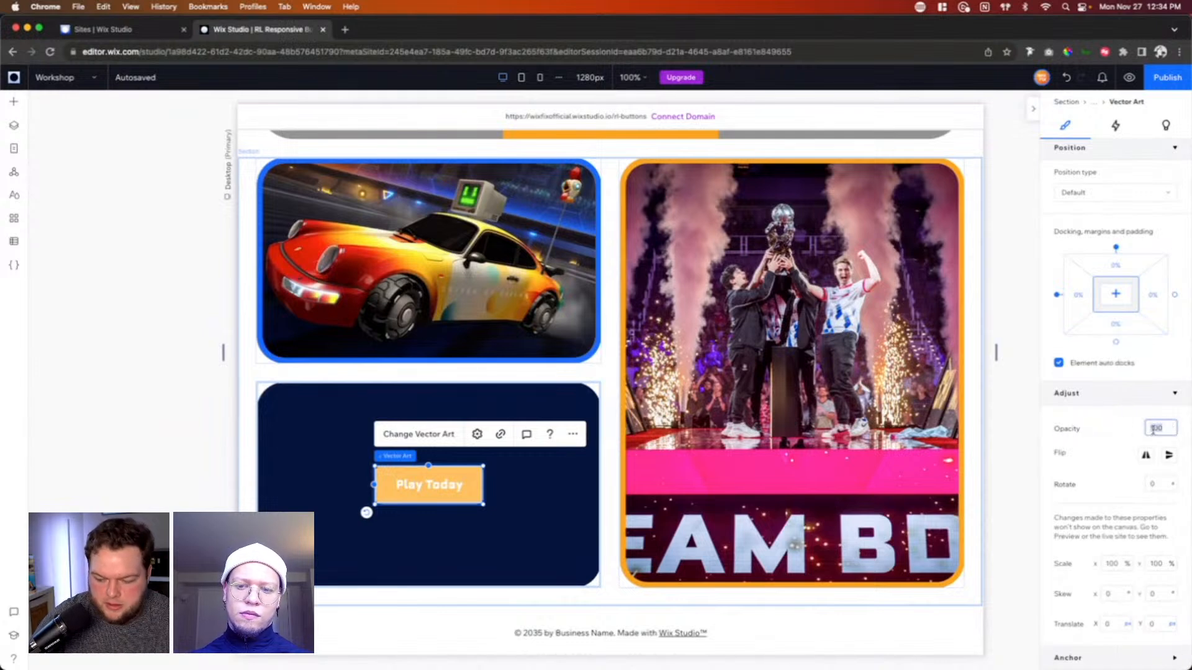
{"action": "type", "text": "0"}
{"action": "key", "text": "Return"}
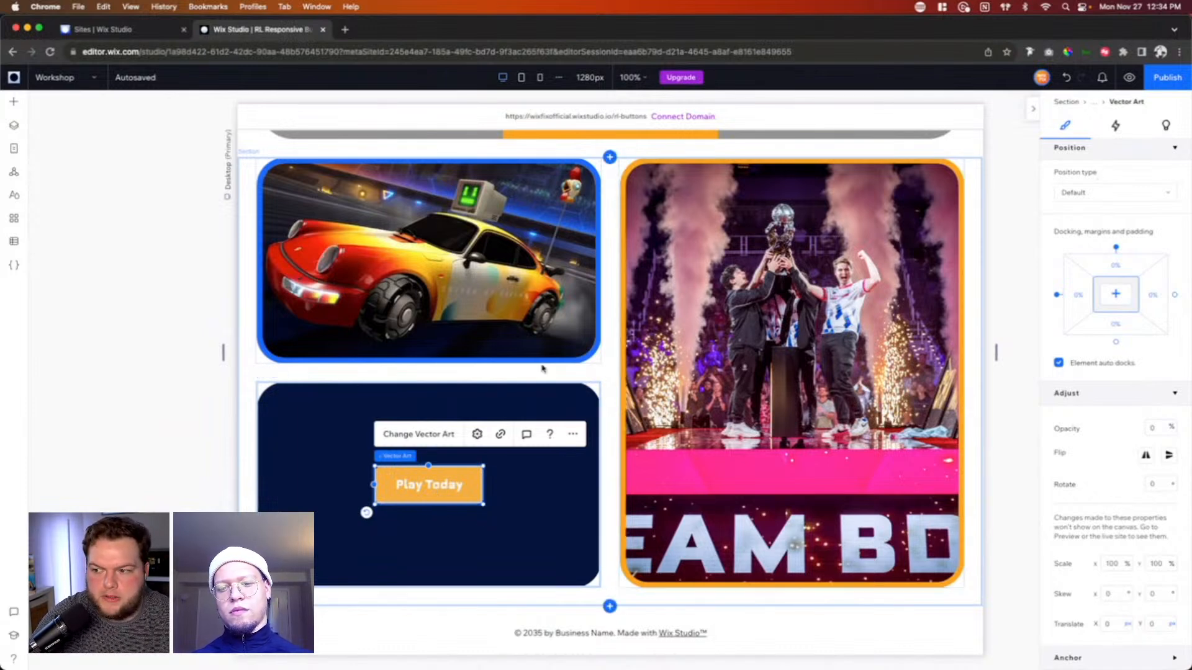
Step: Add a hover interaction to the small container that holds the two Play Today buttons
{"action": "left_click", "coordinate": [443, 458]}
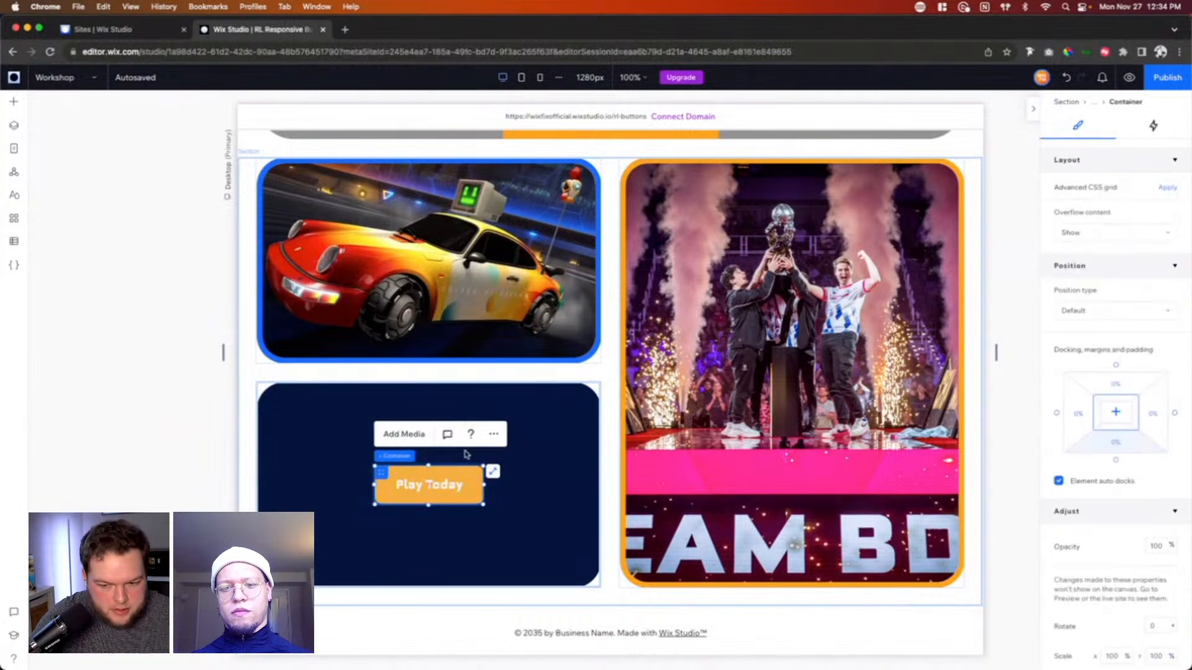
{"action": "left_click", "coordinate": [1152, 126]}
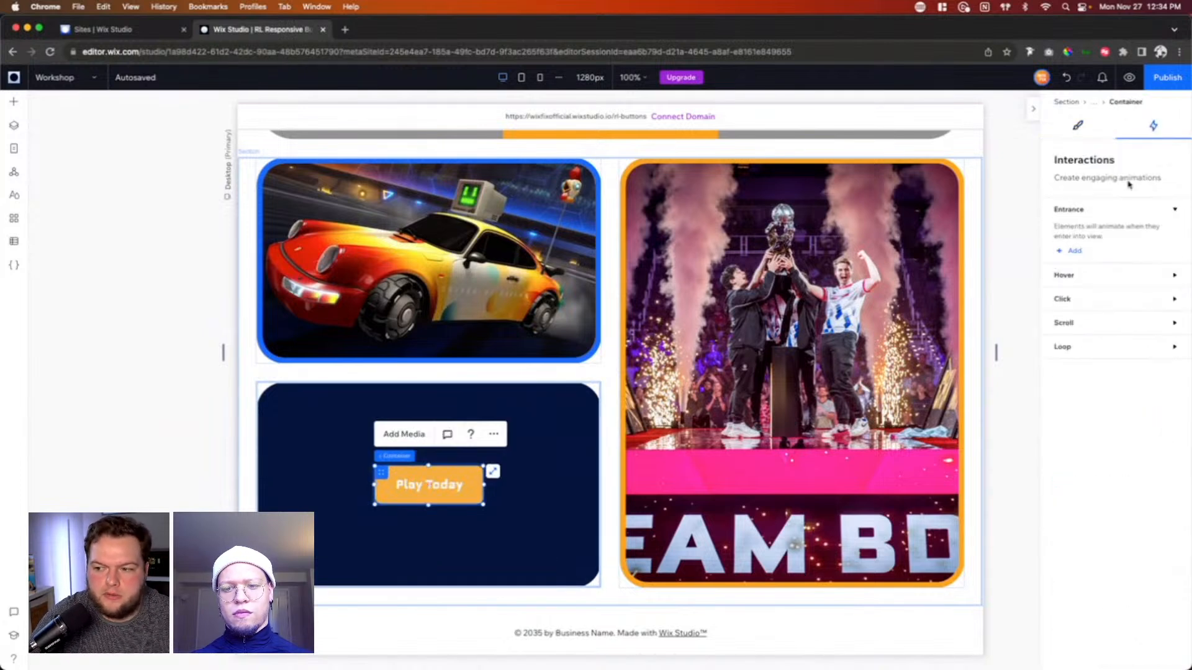
{"action": "left_click", "coordinate": [1067, 276]}
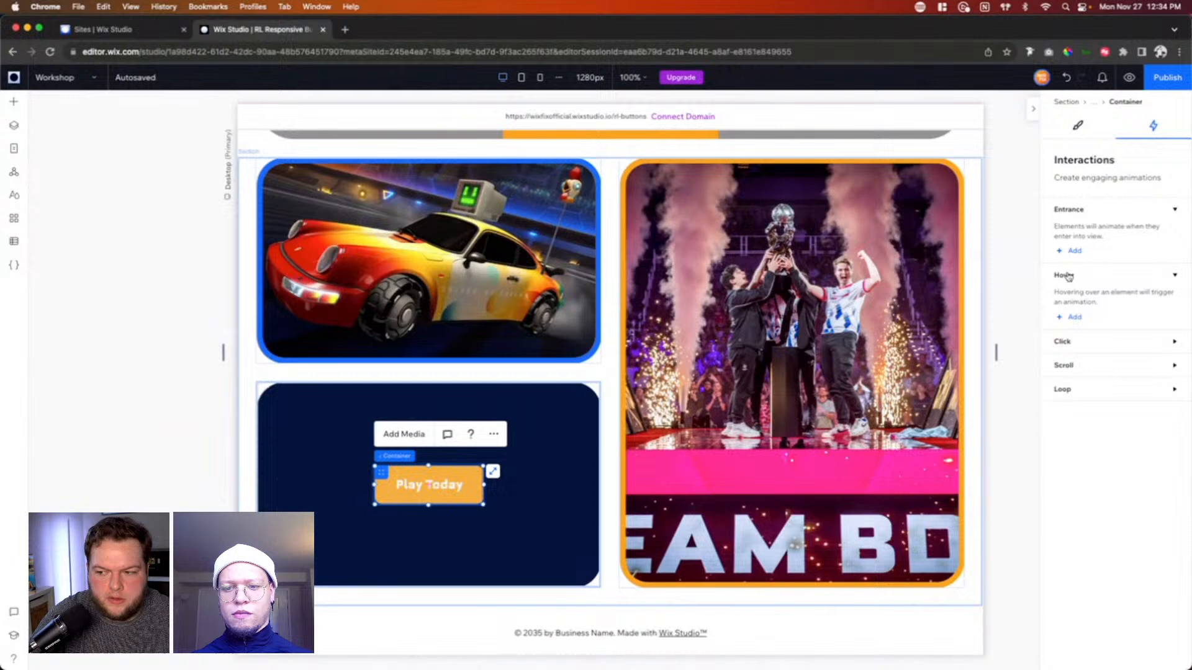
{"action": "left_click", "coordinate": [1081, 340]}
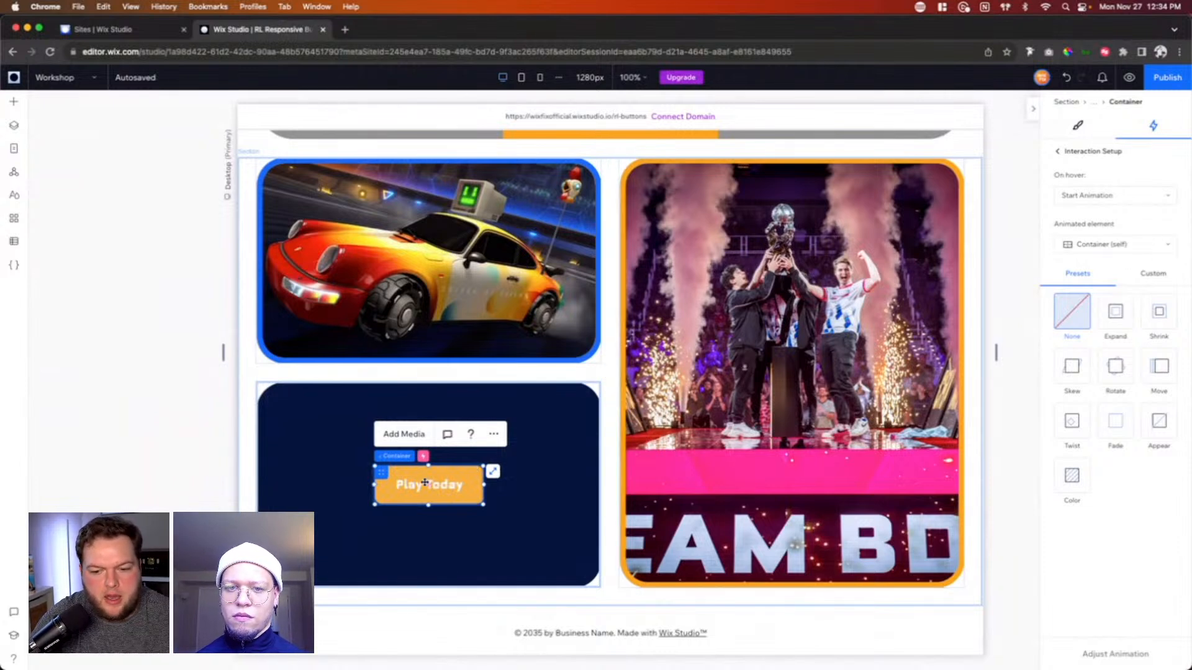
Step: Find the transparent vector art inside the Play Today button container in the layer tree and rename it as Hover
{"action": "left_click", "coordinate": [14, 149]}
{"action": "left_click", "coordinate": [14, 127]}
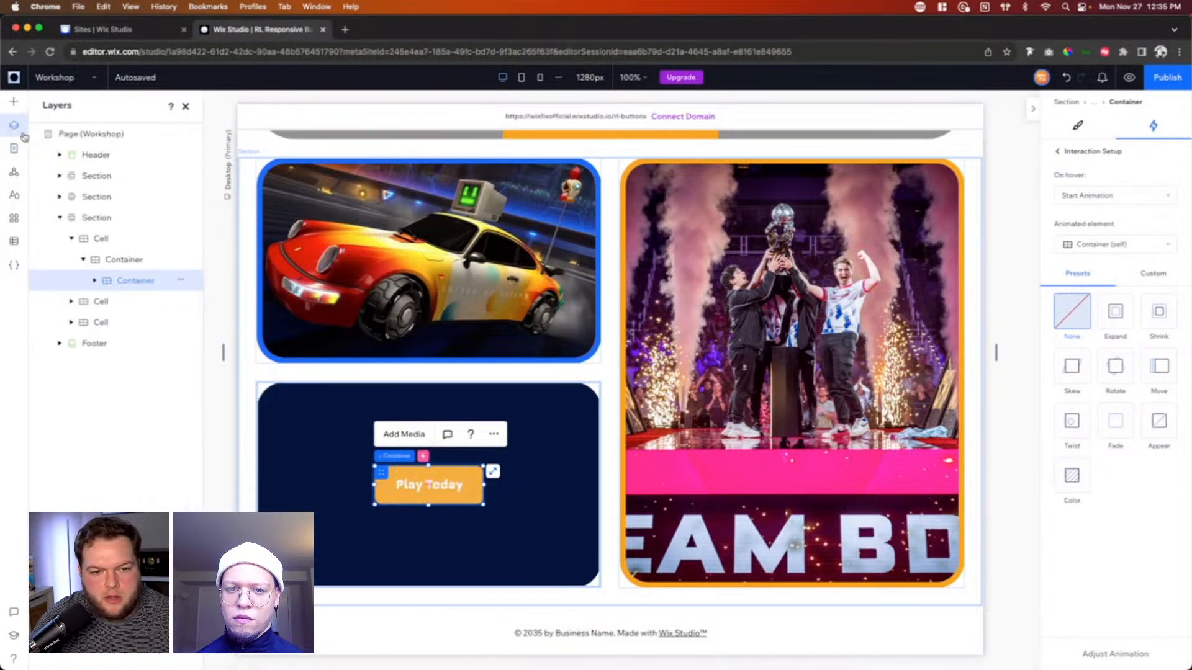
{"action": "left_click", "coordinate": [133, 303]}
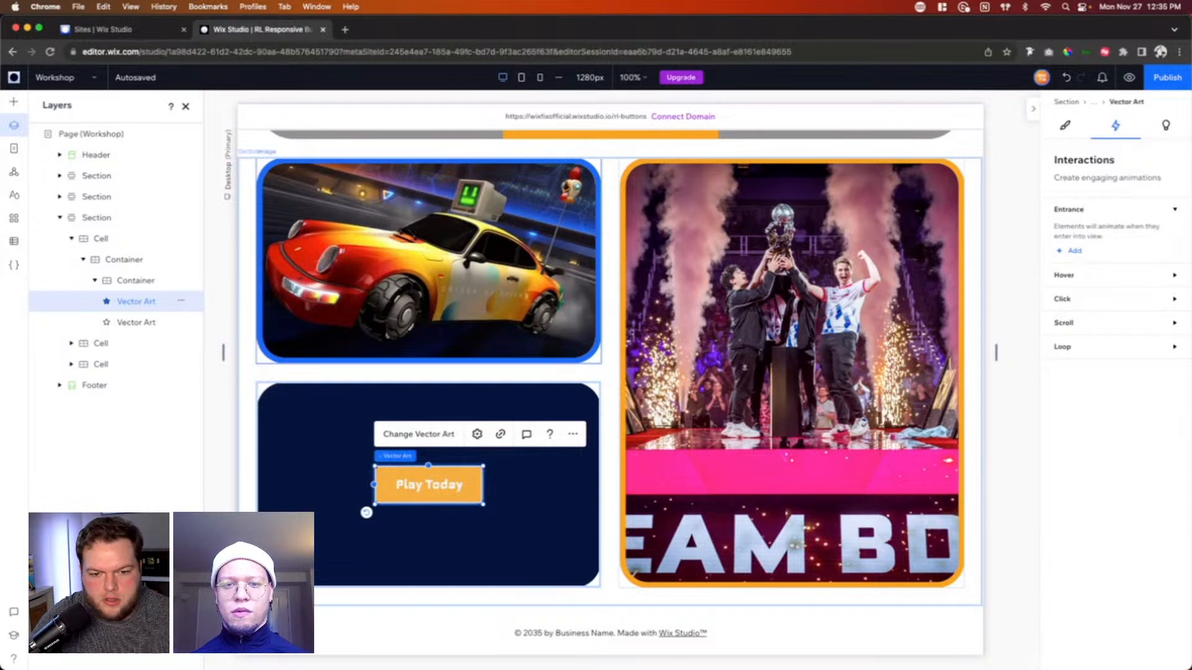
{"action": "left_click", "coordinate": [1083, 127]}
{"action": "scroll", "coordinate": [1125, 488], "scroll_direction": "down", "scroll_amount": 6}
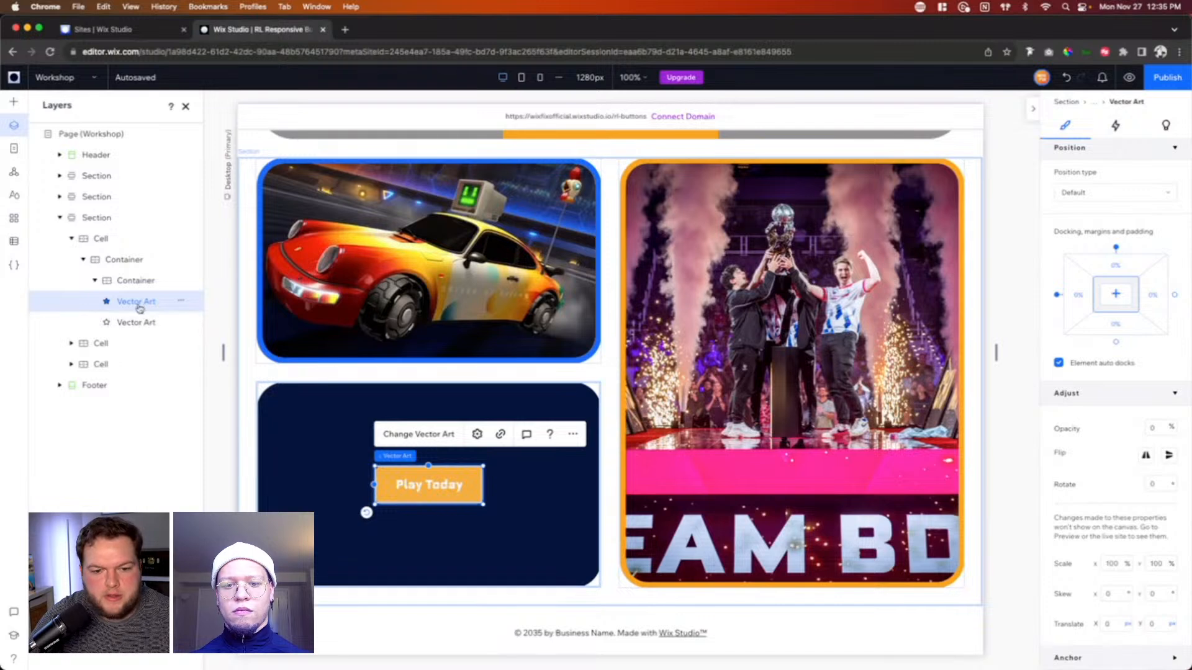
{"action": "left_click", "coordinate": [181, 302]}
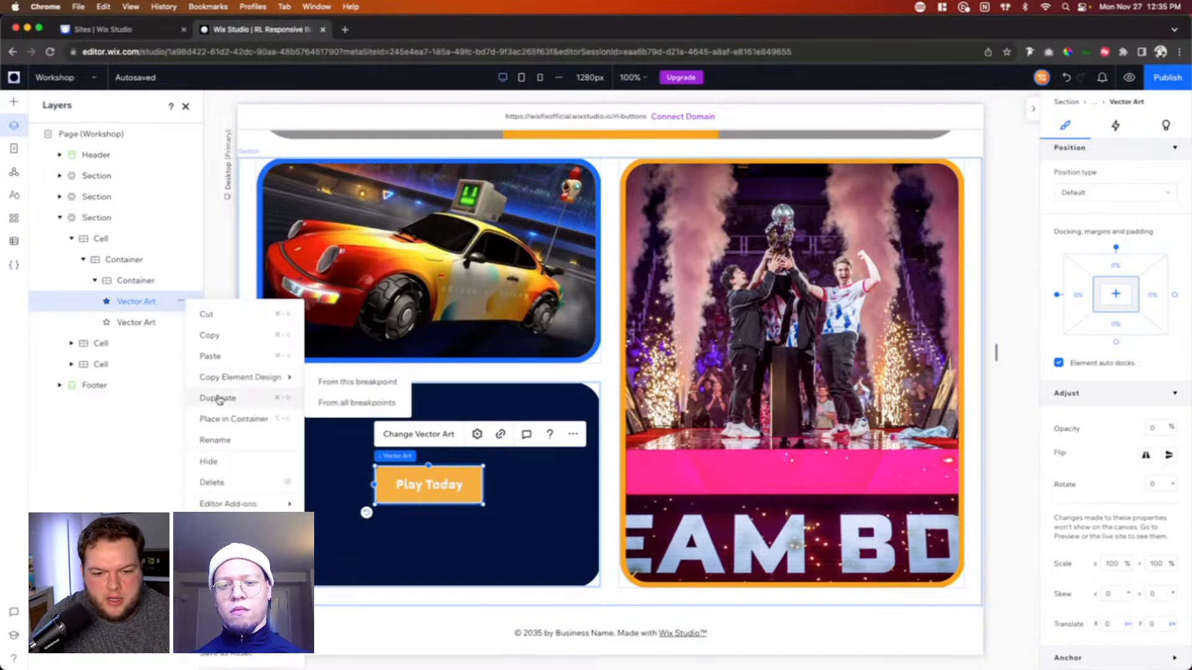
{"action": "left_click", "coordinate": [215, 440]}
{"action": "type", "text": "Hove"}
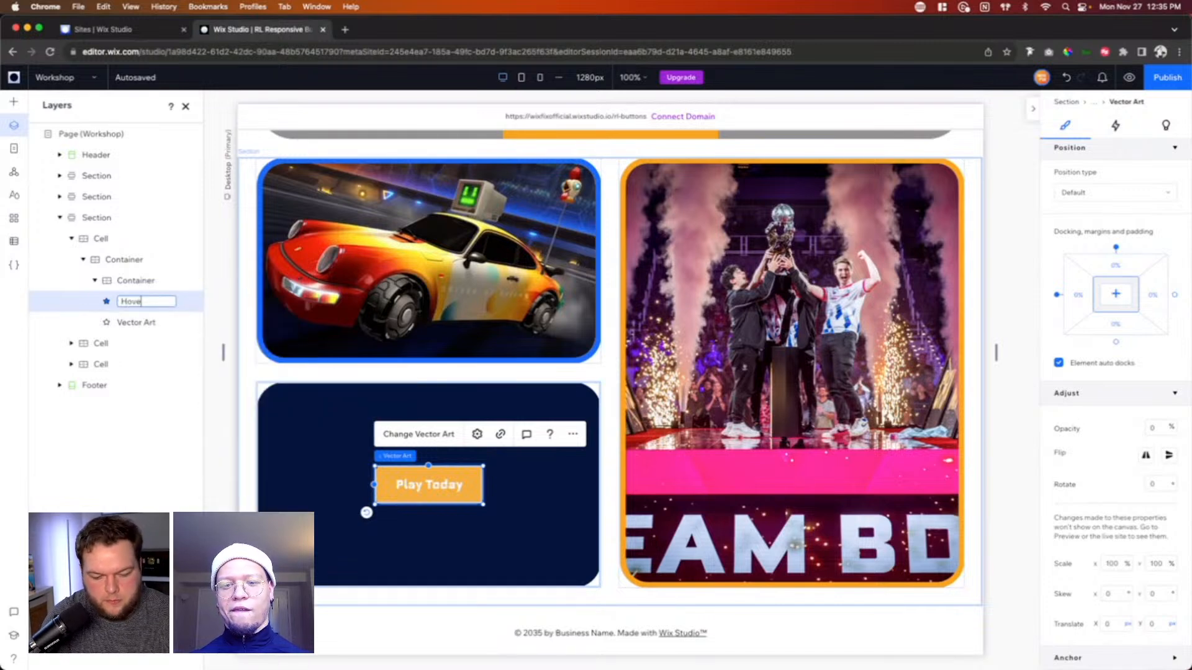
{"action": "type", "text": "r"}
{"action": "key", "text": "Return"}
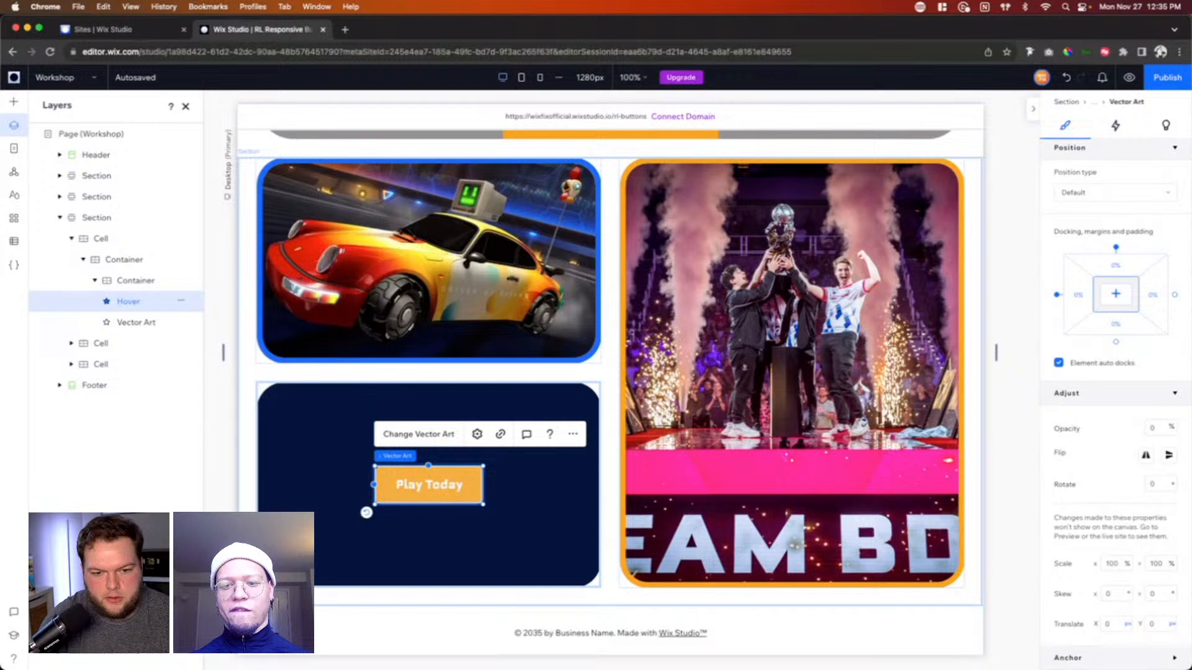
Step: Add a hover interaction to the container around the two Play Today buttons, with the Hover vector art as the animated element
{"action": "left_click", "coordinate": [142, 281]}
{"action": "left_click", "coordinate": [1153, 131]}
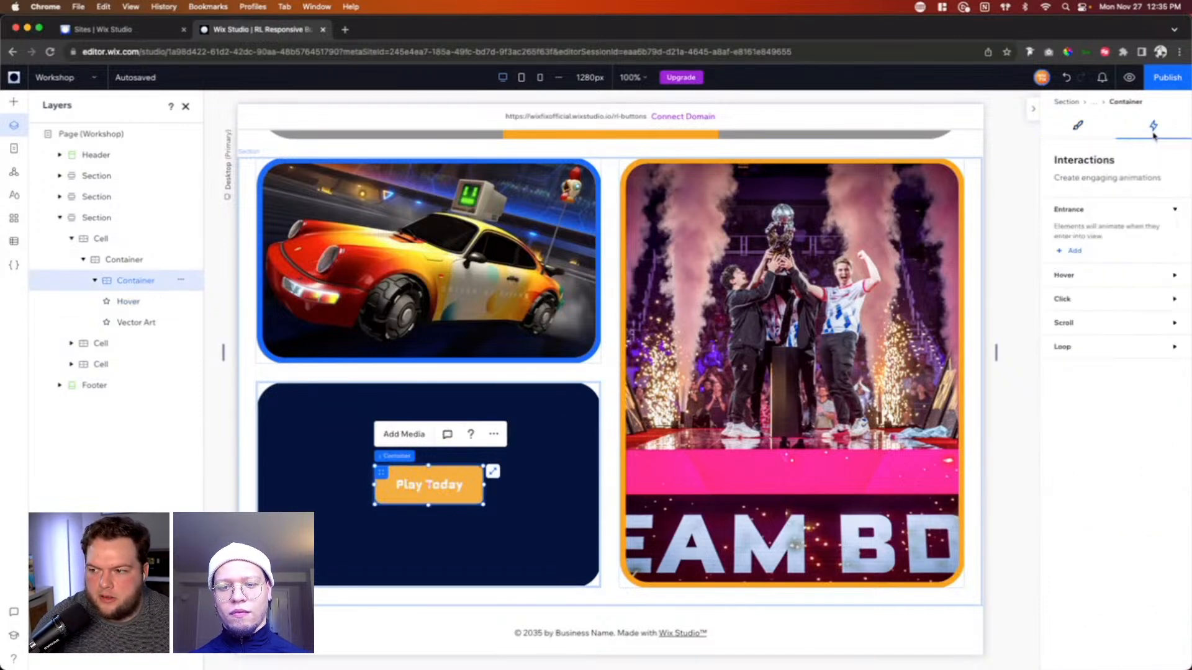
{"action": "left_click", "coordinate": [1073, 279]}
{"action": "left_click", "coordinate": [1075, 317]}
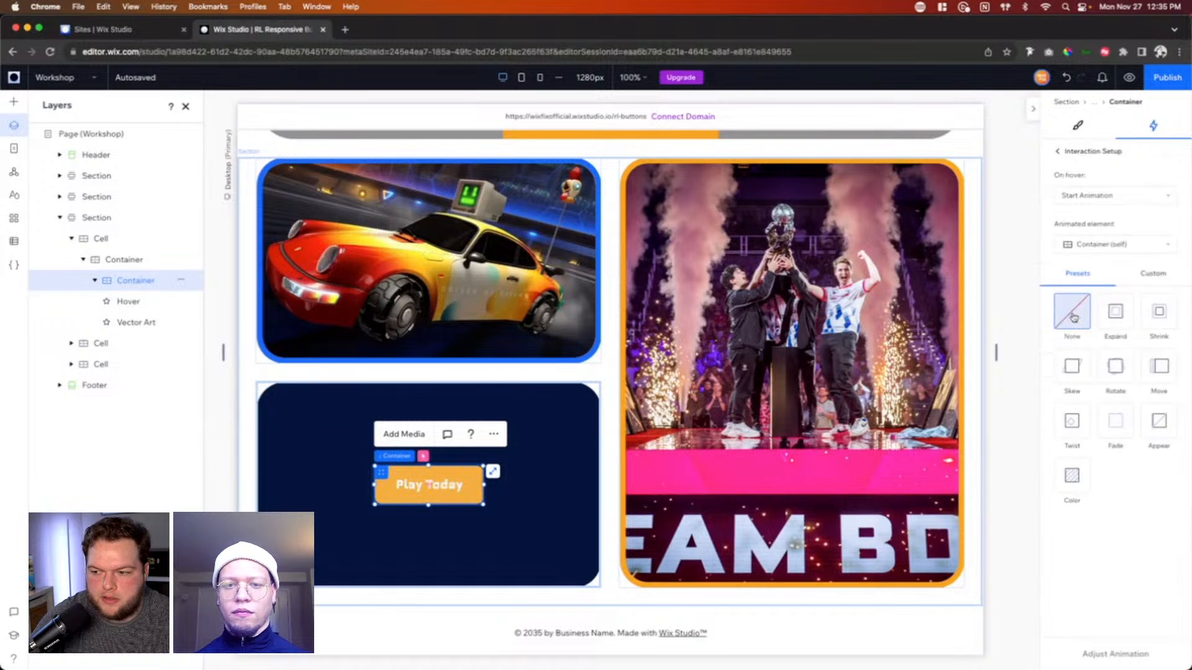
{"action": "left_click", "coordinate": [1089, 247]}
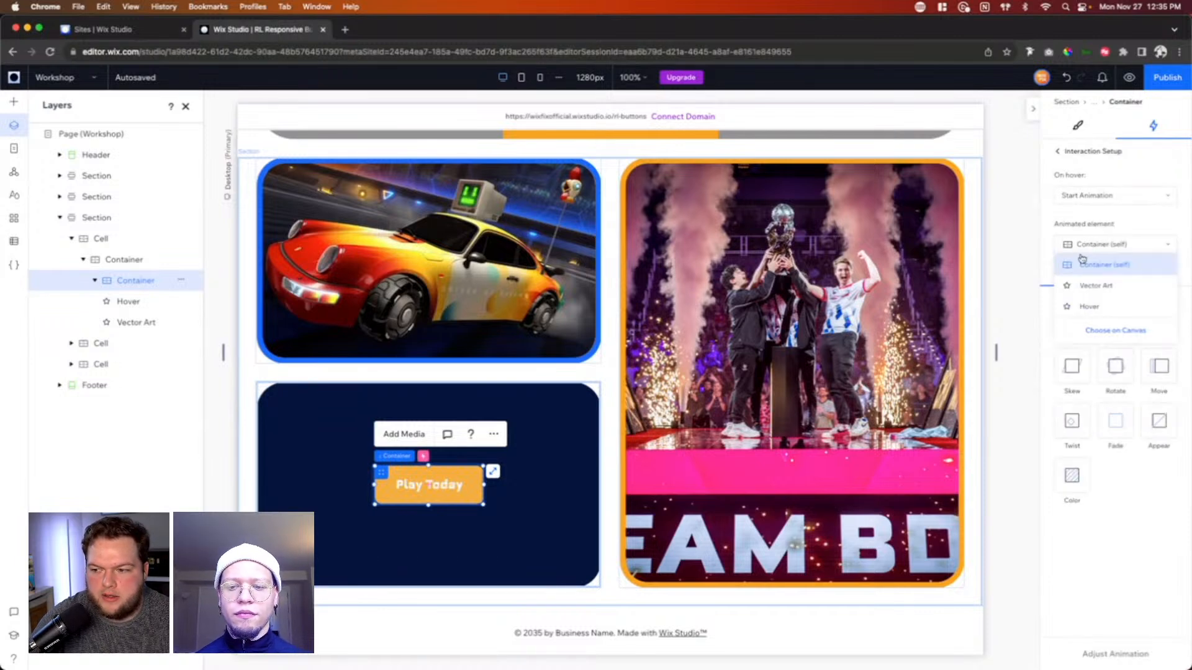
{"action": "left_click", "coordinate": [1104, 308]}
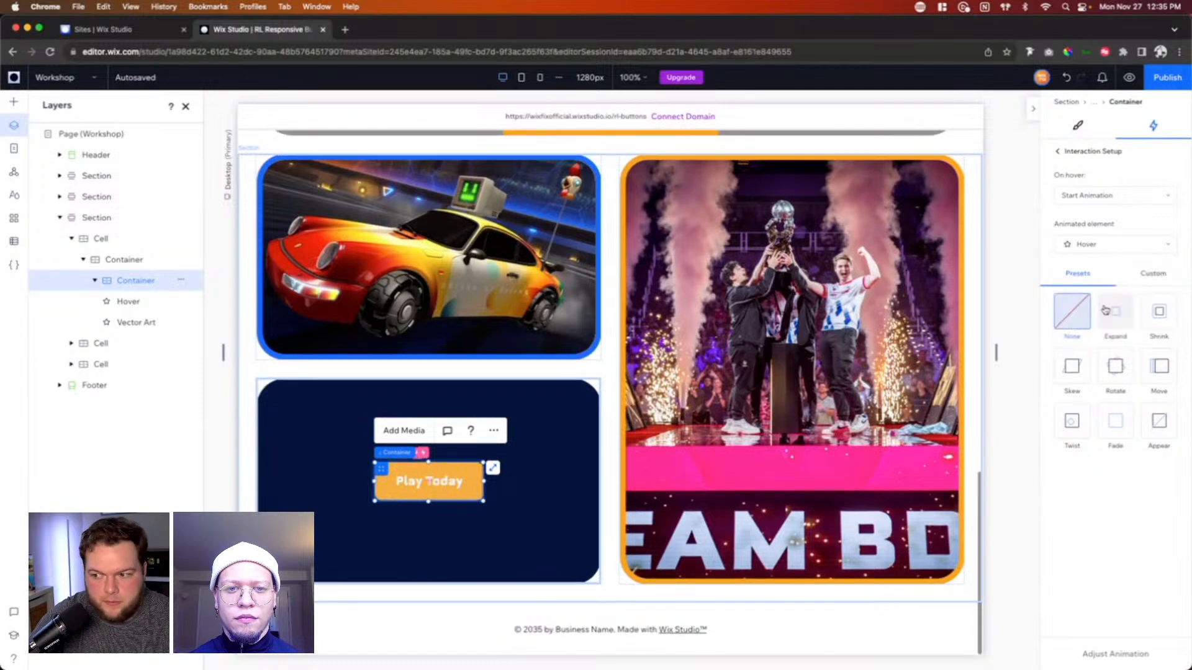
Step: Create a custom animation that sets the Hover vector art's opacity to 100%, and preview the Play Today button's hover effect
{"action": "left_click", "coordinate": [1149, 276]}
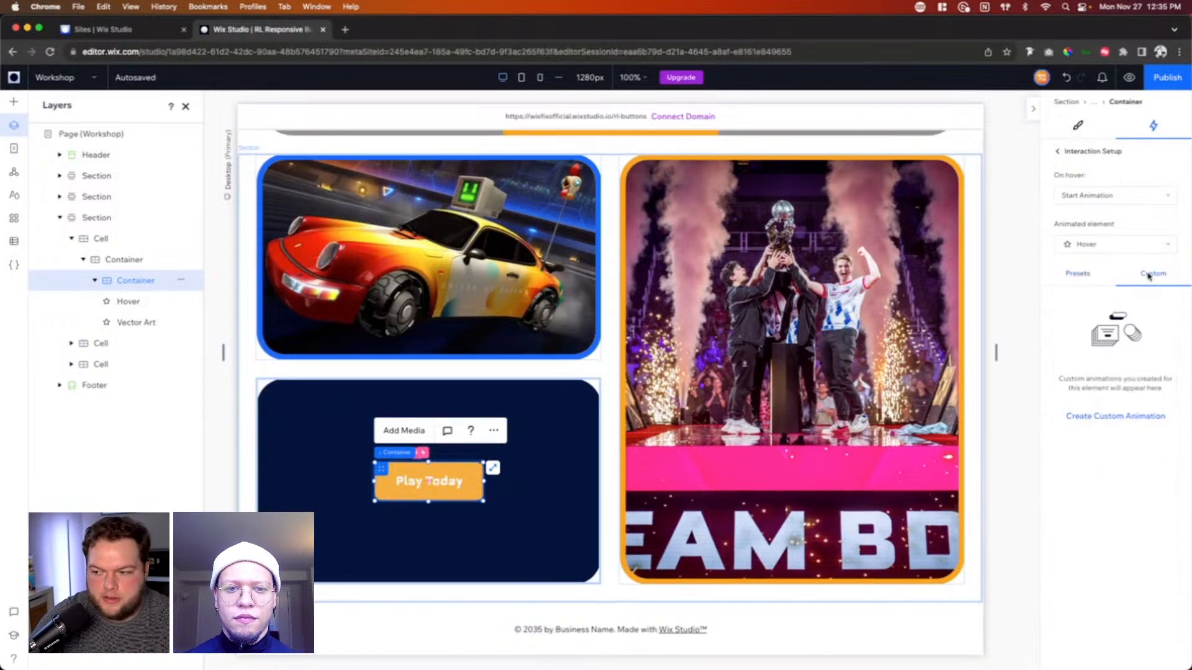
{"action": "left_click", "coordinate": [1117, 417]}
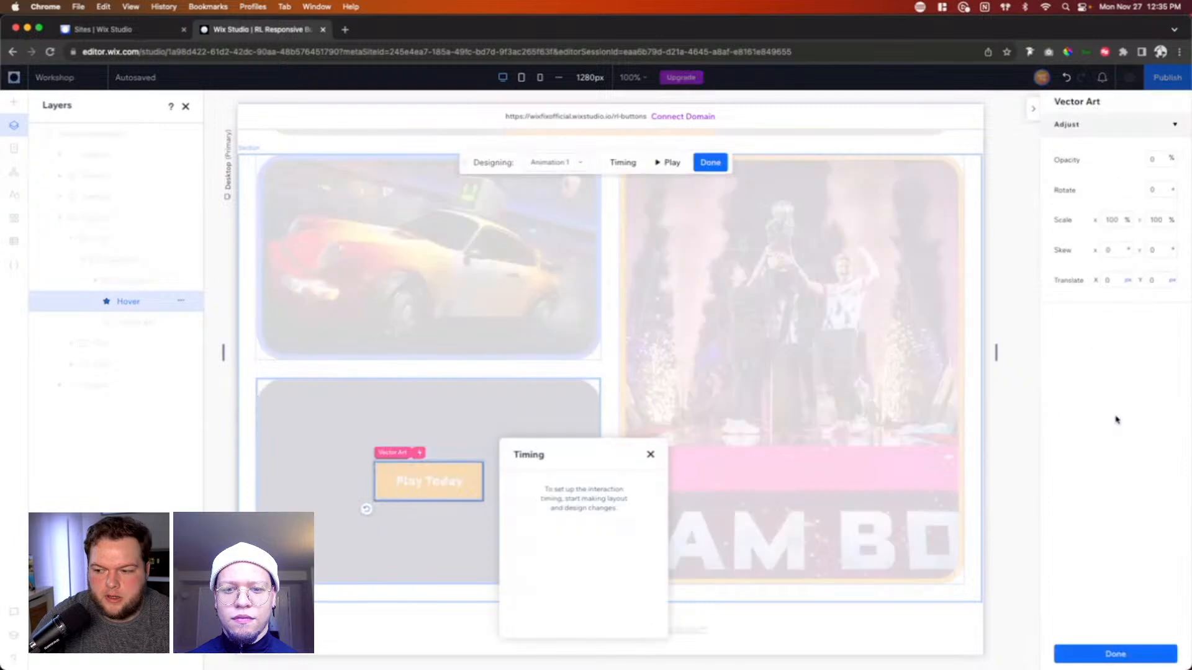
{"action": "left_click", "coordinate": [1158, 163]}
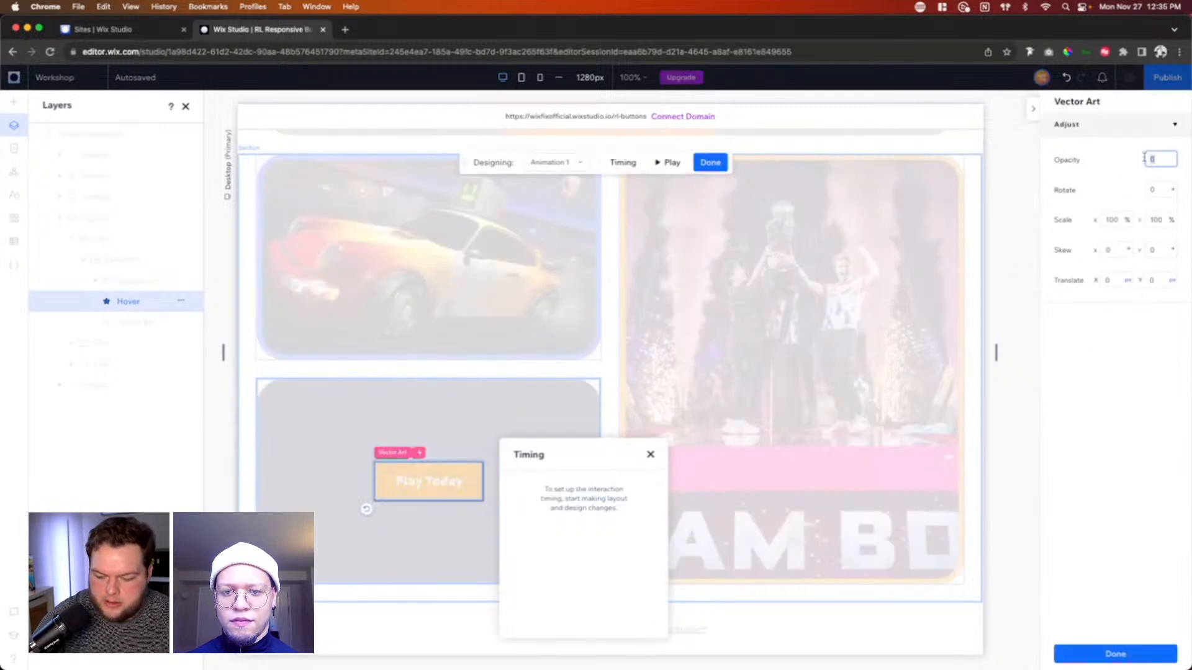
{"action": "type", "text": "100"}
{"action": "key", "text": "Return"}
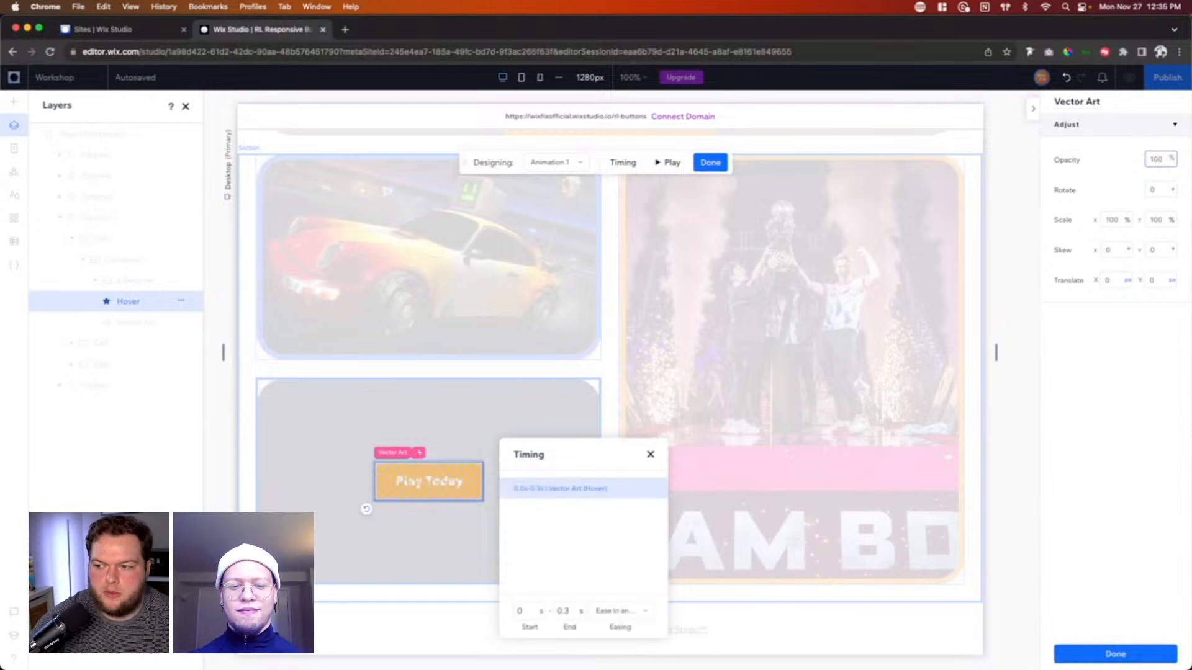
{"action": "left_click", "coordinate": [1150, 660]}
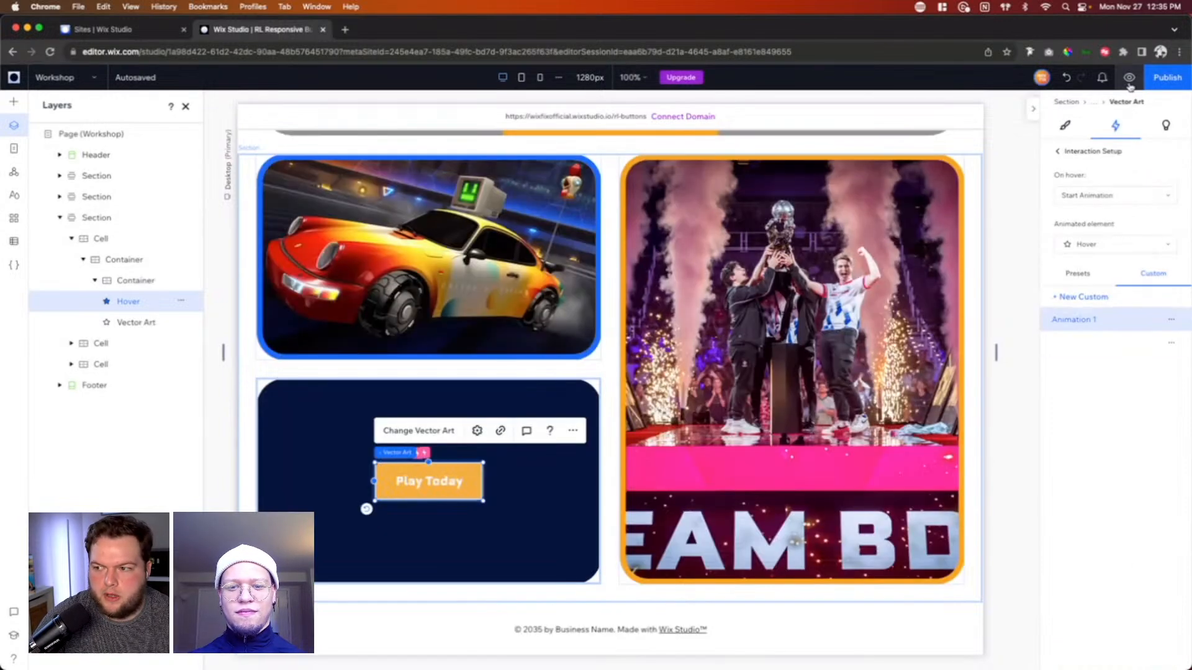
{"action": "left_click", "coordinate": [1129, 79]}
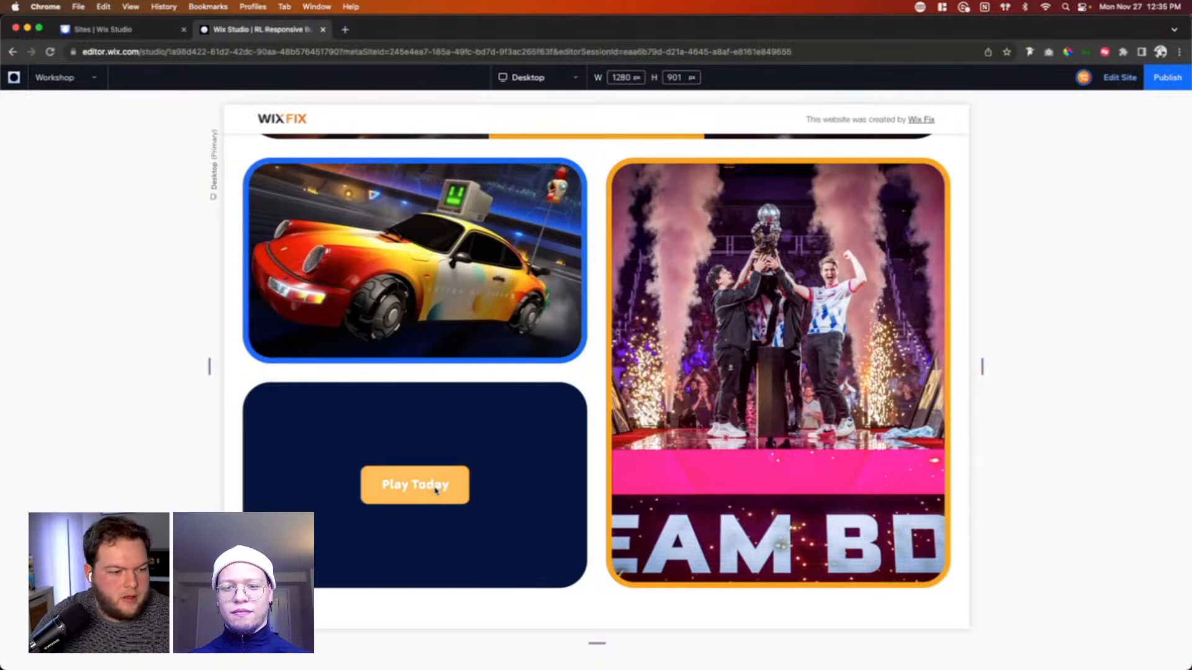
{"action": "left_click", "coordinate": [1111, 79]}
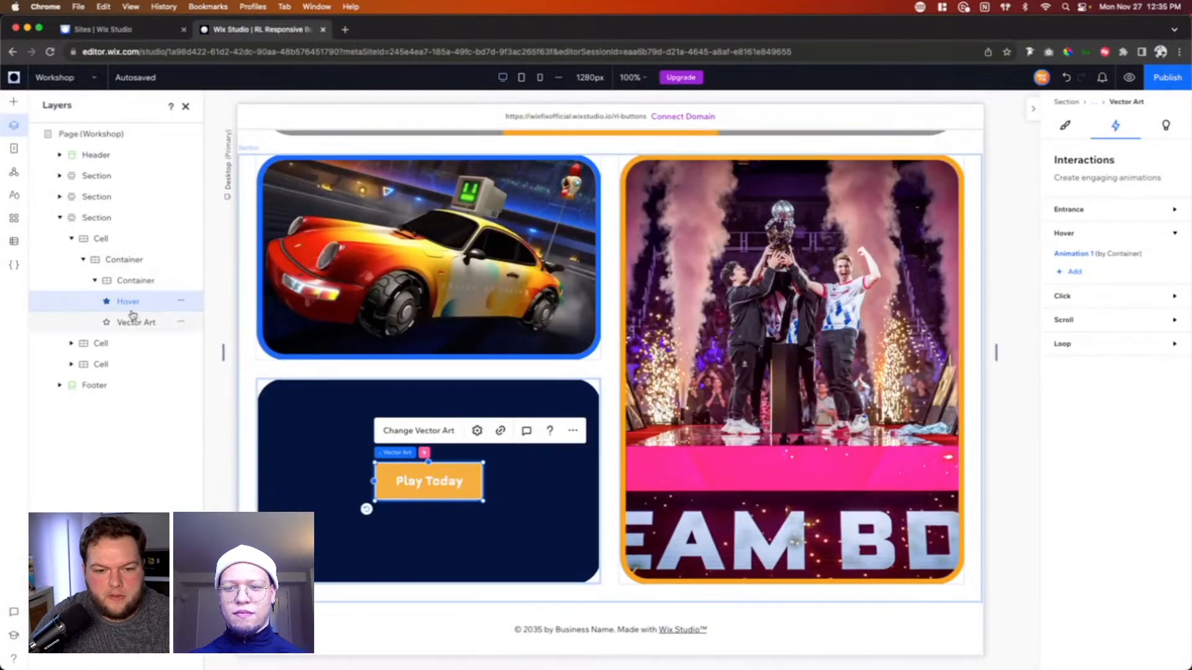
Step: Look at the link options of the Hover vector art, and select the other vector art beneath it
{"action": "left_click", "coordinate": [502, 432]}
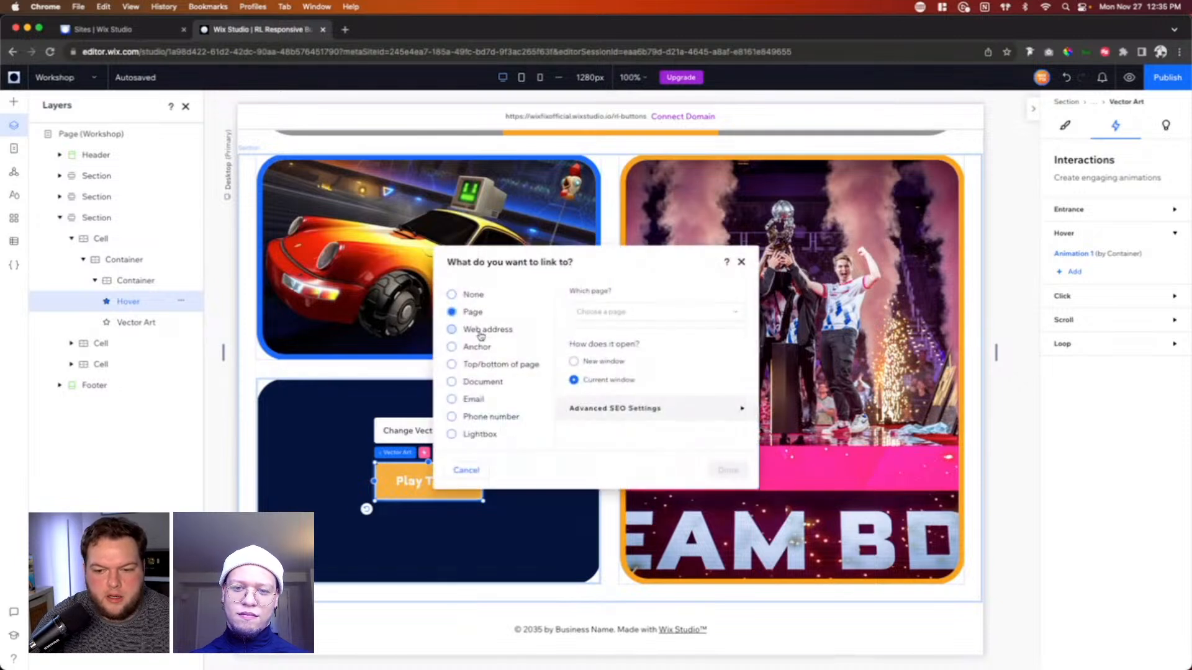
{"action": "left_click", "coordinate": [131, 327]}
{"action": "left_click", "coordinate": [136, 324]}
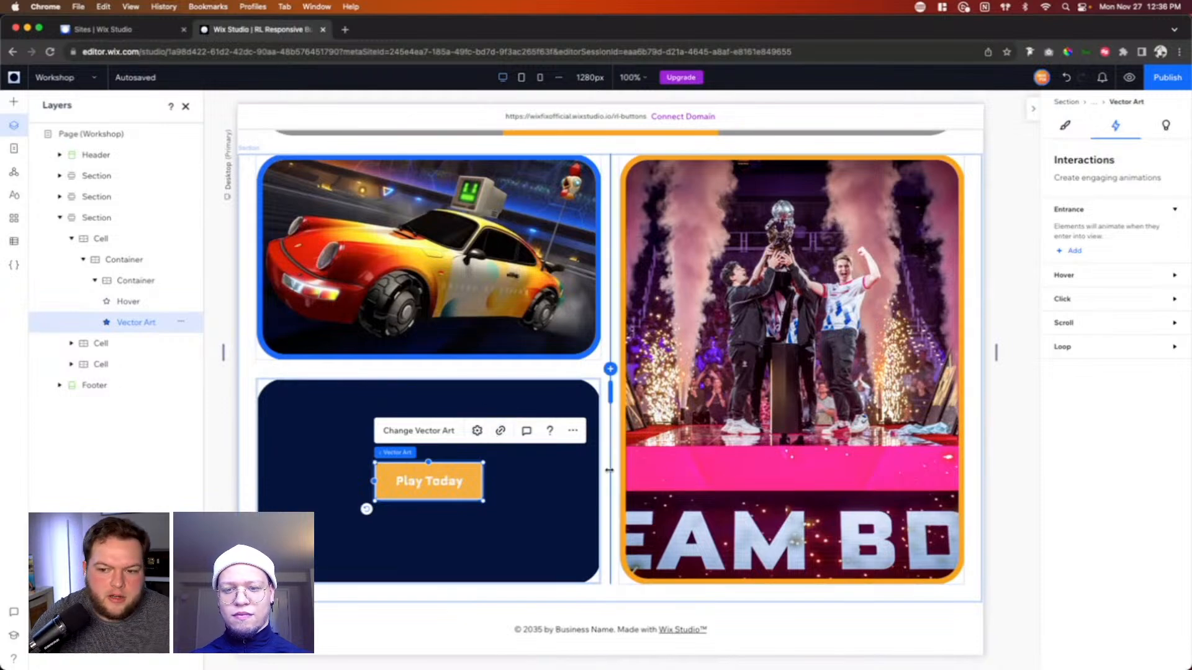
Step: Preview the whole Workshop page from the header and image cards to the video section and collage
{"action": "scroll", "coordinate": [984, 455], "scroll_direction": "down", "scroll_amount": 15}
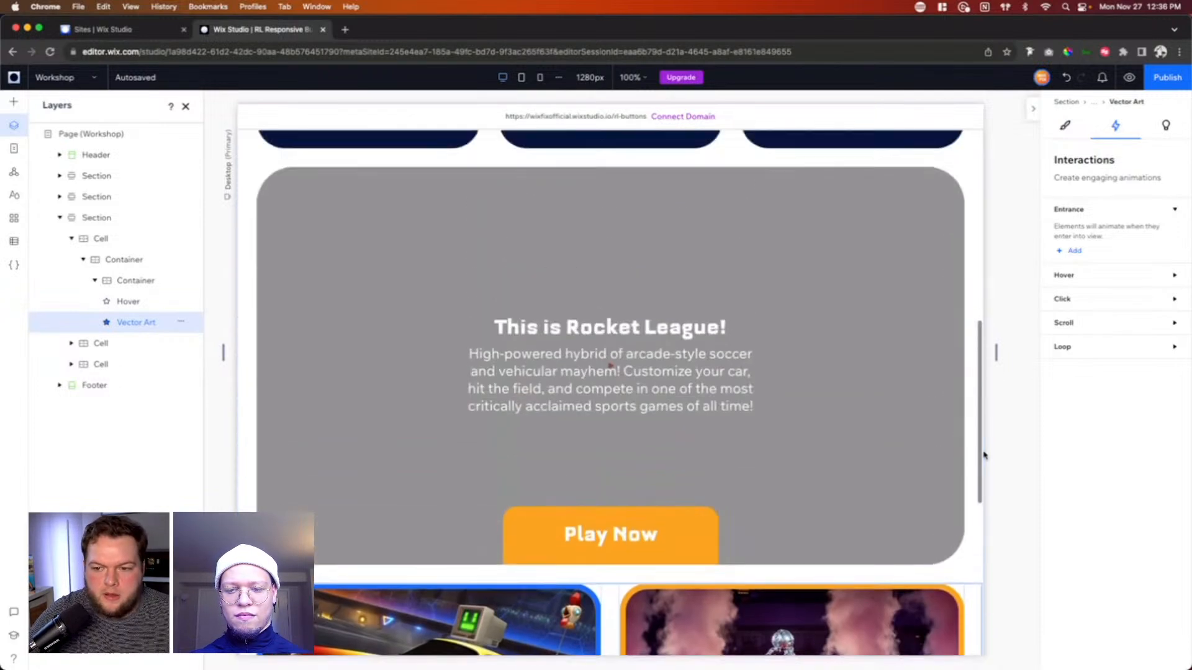
{"action": "scroll", "coordinate": [983, 455], "scroll_direction": "up", "scroll_amount": 2}
{"action": "left_click", "coordinate": [1128, 78]}
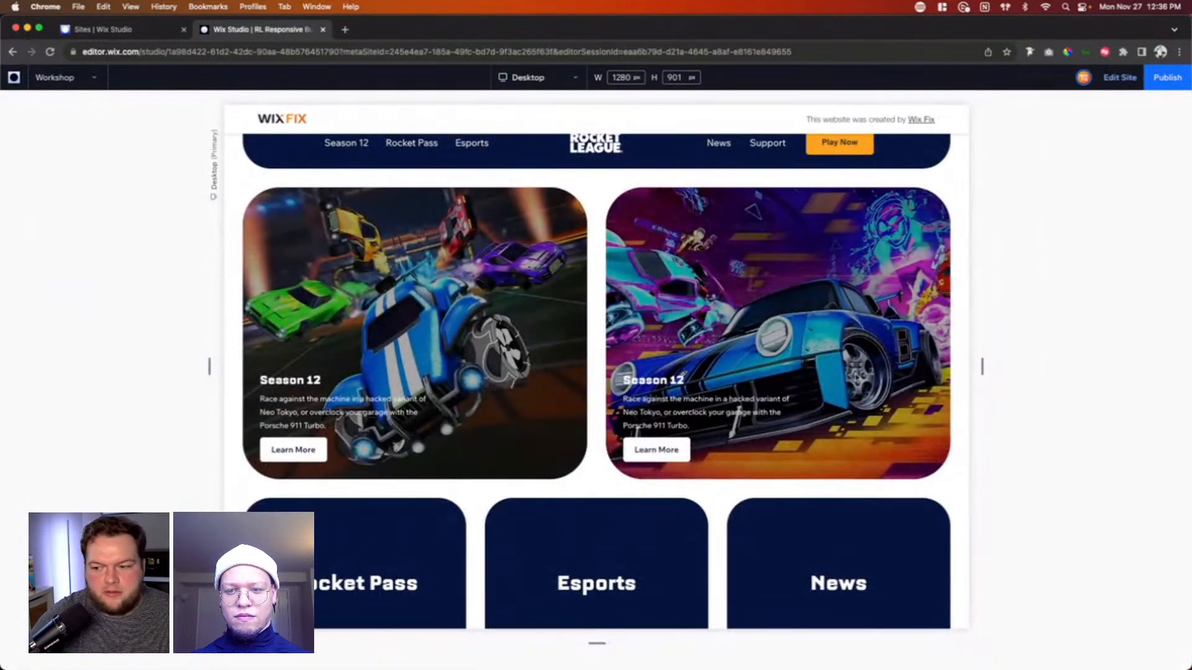
{"action": "scroll", "coordinate": [961, 325], "scroll_direction": "up", "scroll_amount": 1}
{"action": "scroll", "coordinate": [961, 326], "scroll_direction": "down", "scroll_amount": 1}
{"action": "scroll", "coordinate": [961, 326], "scroll_direction": "down", "scroll_amount": 6}
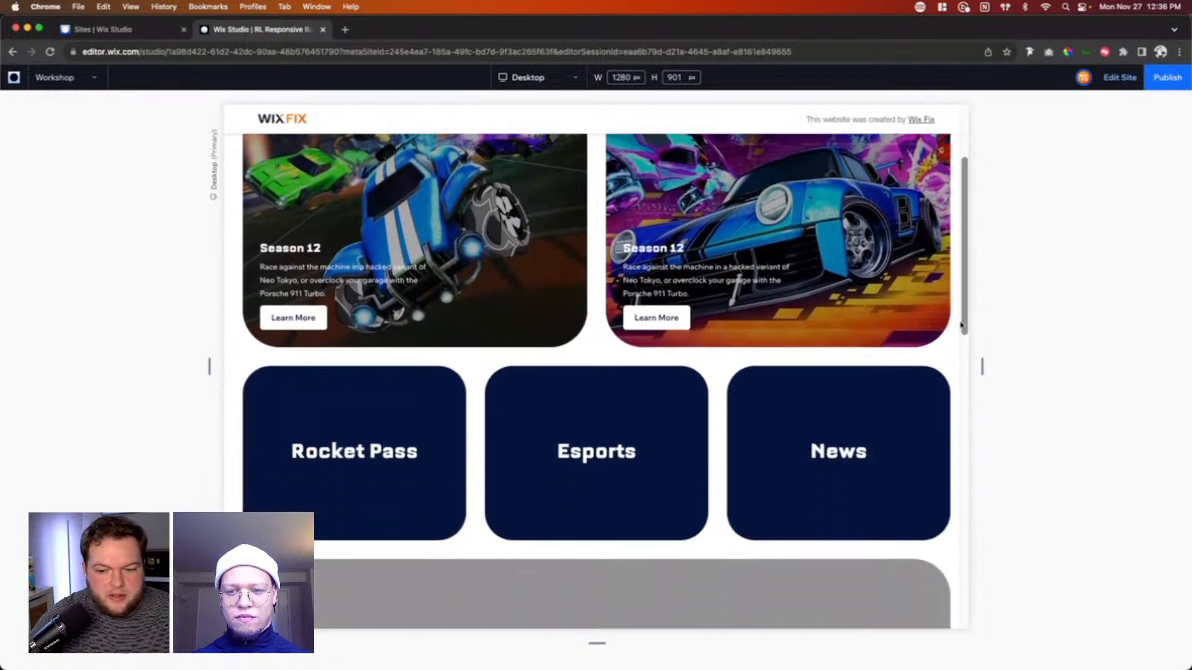
{"action": "scroll", "coordinate": [961, 325], "scroll_direction": "down", "scroll_amount": 10}
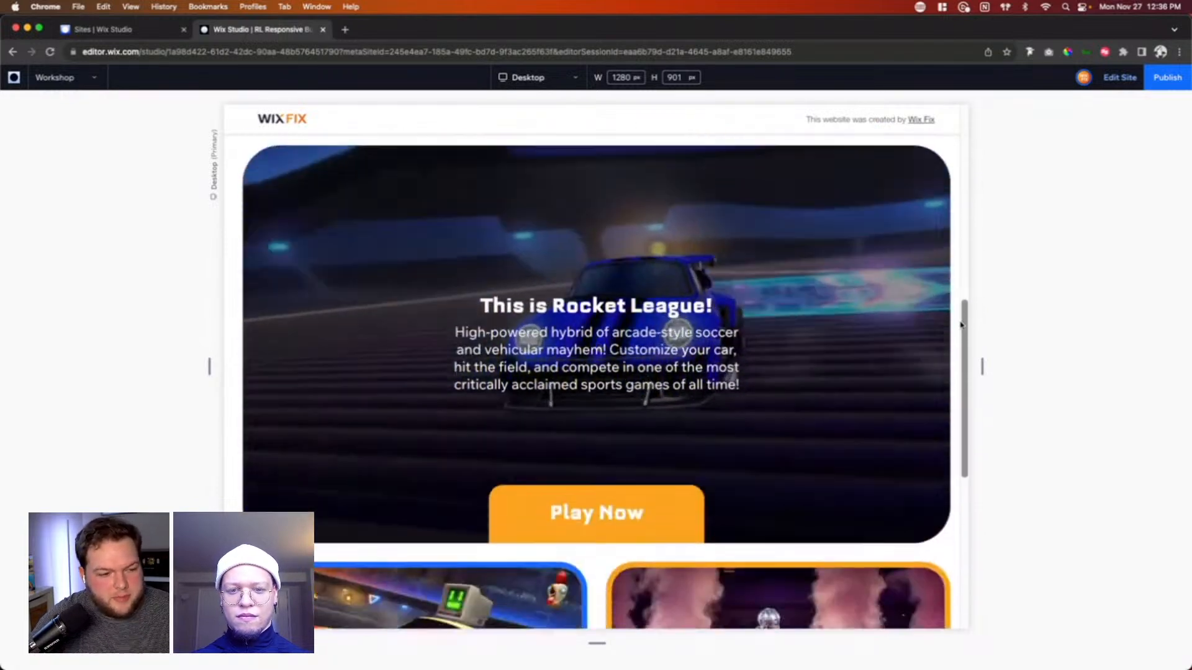
{"action": "scroll", "coordinate": [961, 325], "scroll_direction": "down", "scroll_amount": 1}
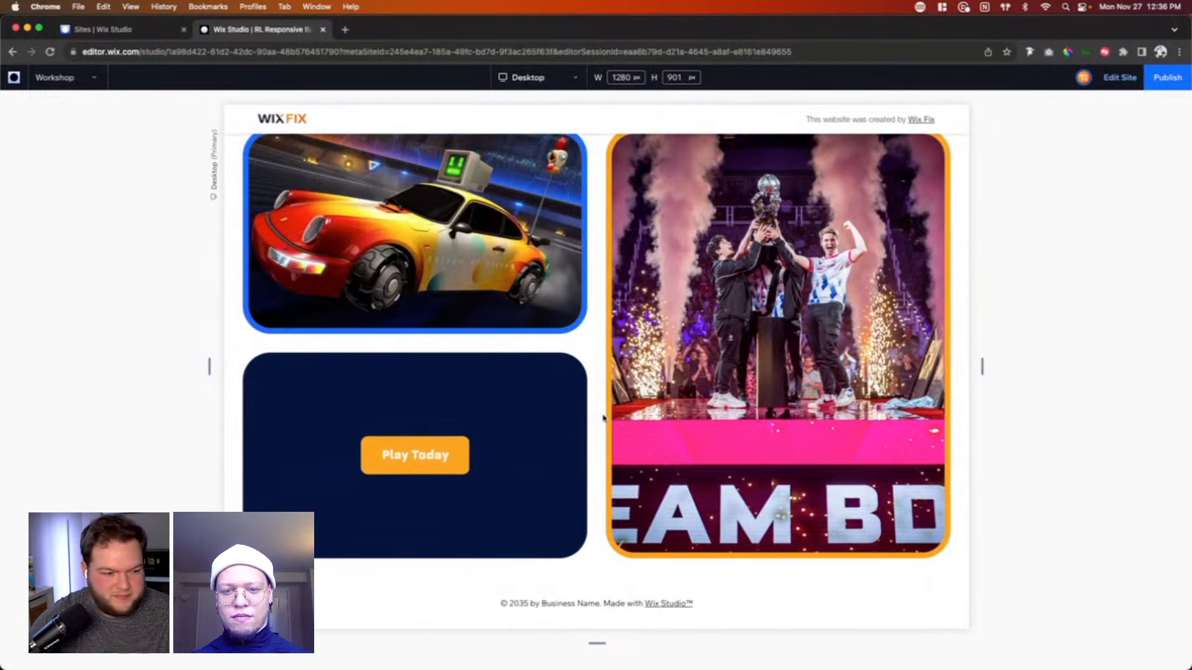
{"action": "scroll", "coordinate": [606, 422], "scroll_direction": "up", "scroll_amount": 15}
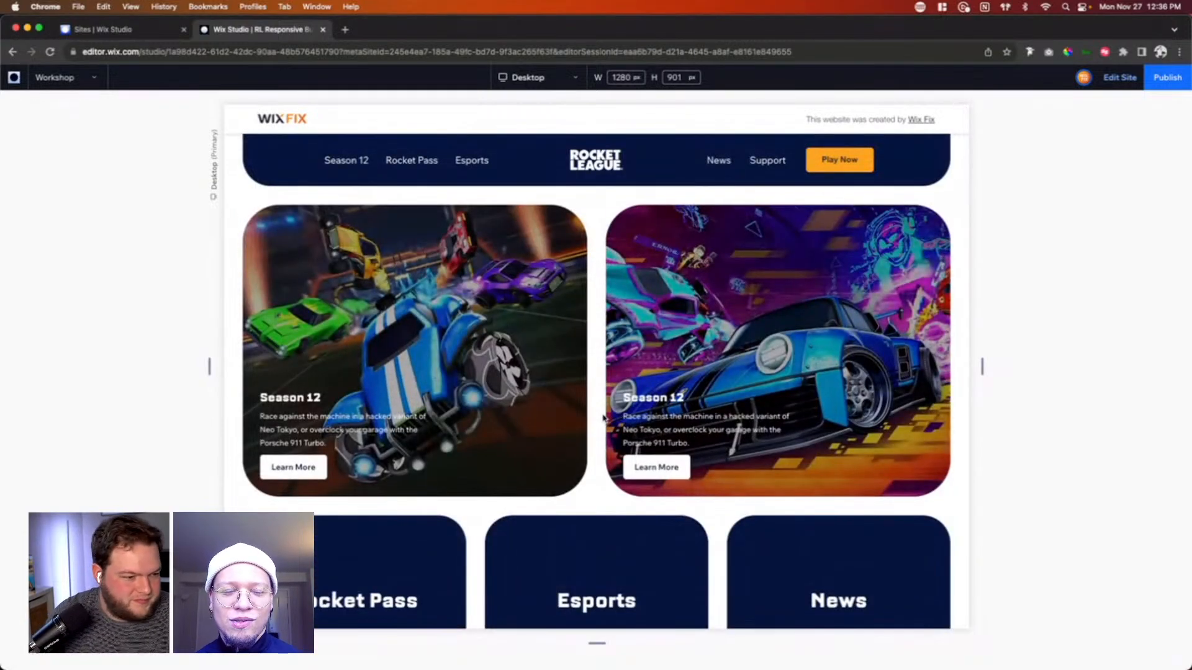
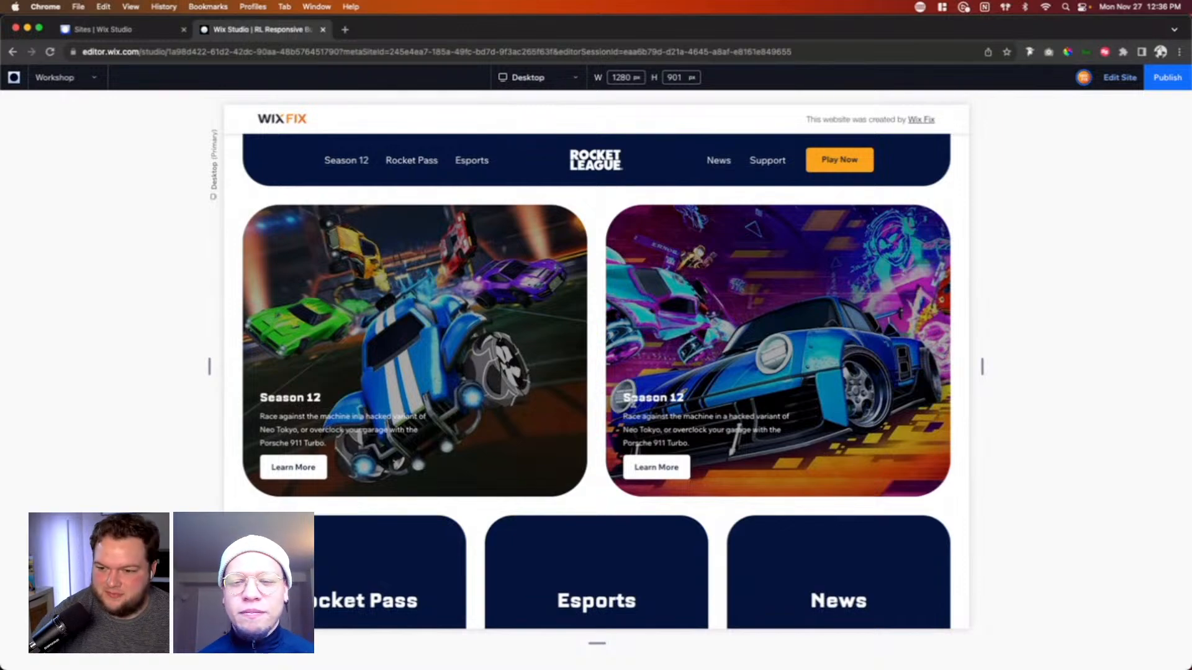
Step: Check the preview from the repeater and video section down to the Play Today collage and footer, and return to editing
{"action": "scroll", "coordinate": [997, 252], "scroll_direction": "down", "scroll_amount": 10}
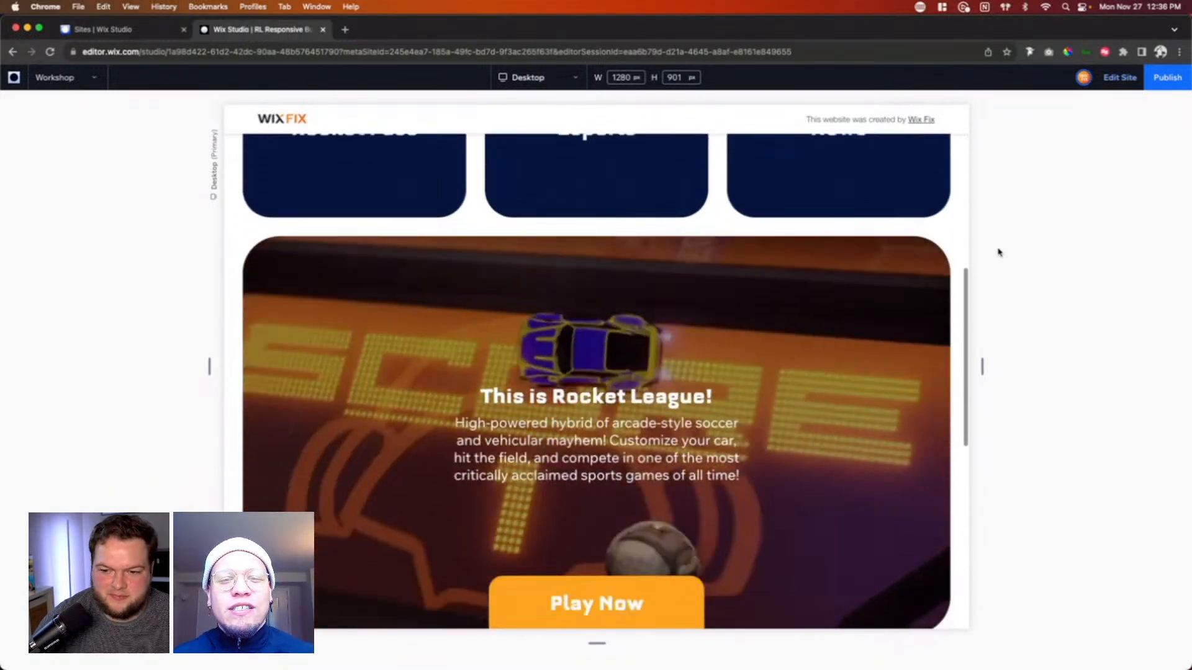
{"action": "scroll", "coordinate": [997, 253], "scroll_direction": "down", "scroll_amount": 2}
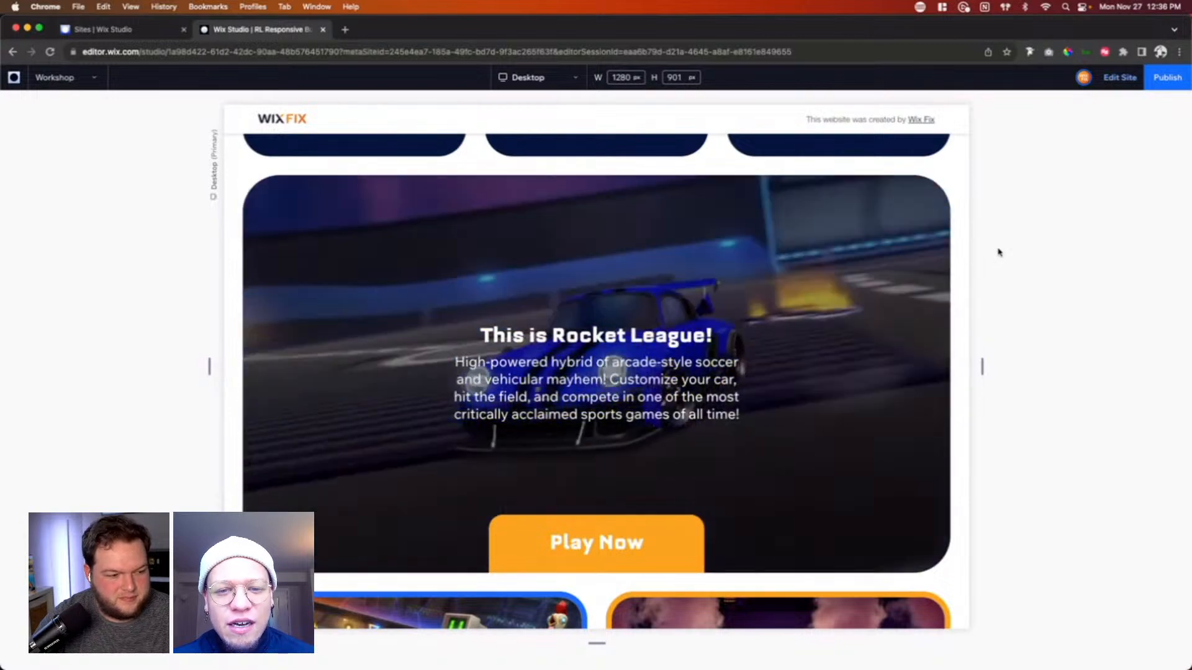
{"action": "scroll", "coordinate": [997, 252], "scroll_direction": "down", "scroll_amount": 4}
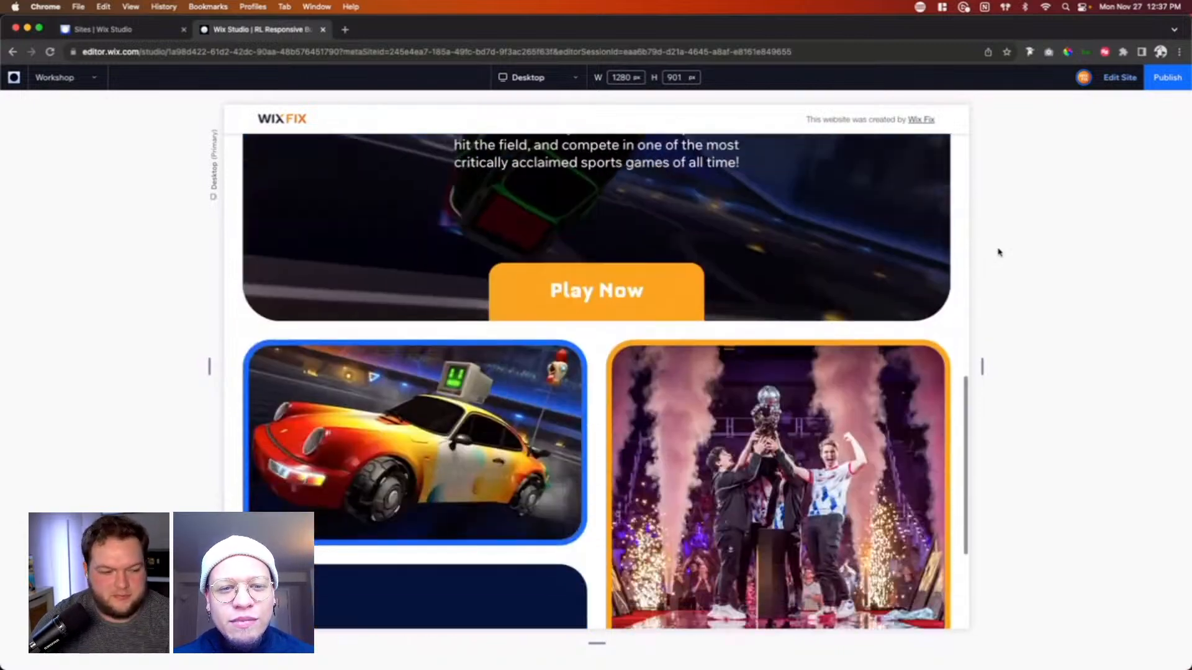
{"action": "scroll", "coordinate": [997, 253], "scroll_direction": "down", "scroll_amount": 4}
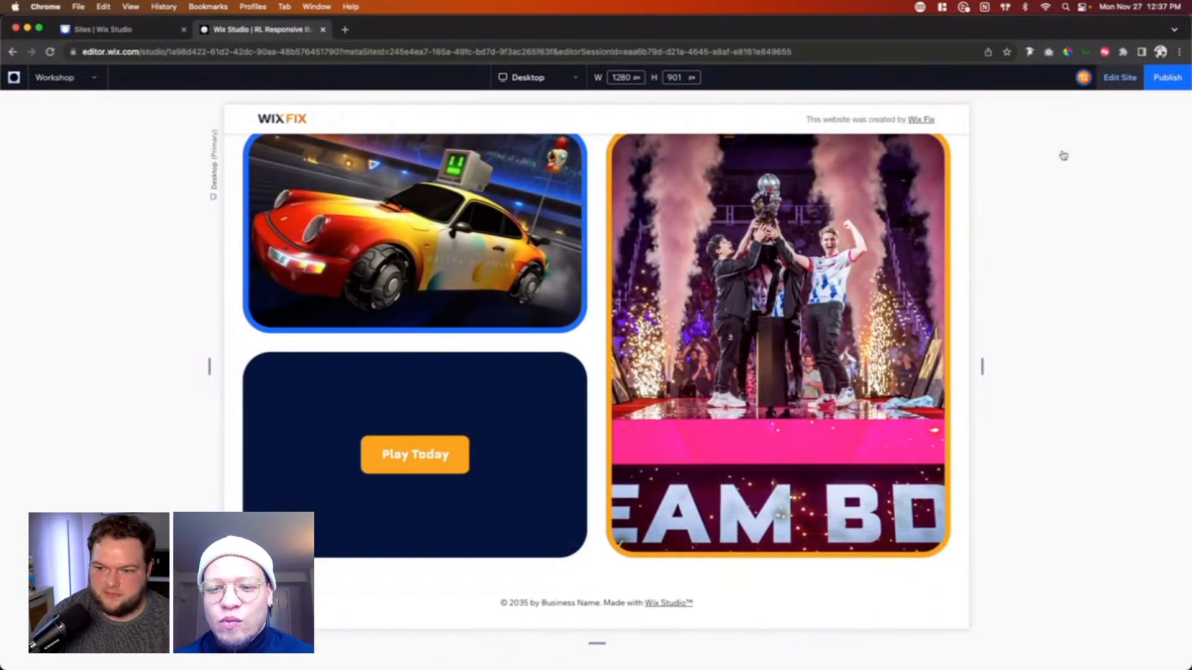
{"action": "left_click", "coordinate": [1119, 77]}
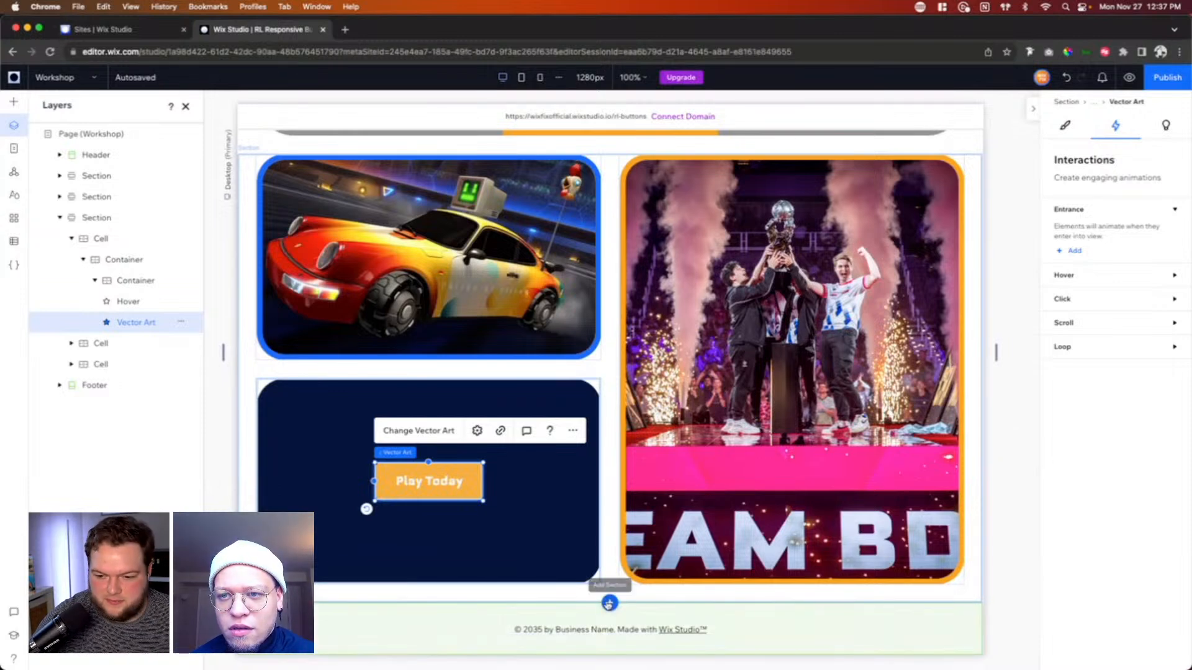
Step: Add a blank section between the collage and the footer, and set its height to 700 px
{"action": "left_click", "coordinate": [609, 602]}
{"action": "scroll", "coordinate": [964, 608], "scroll_direction": "down", "scroll_amount": 5}
{"action": "left_click", "coordinate": [958, 428]}
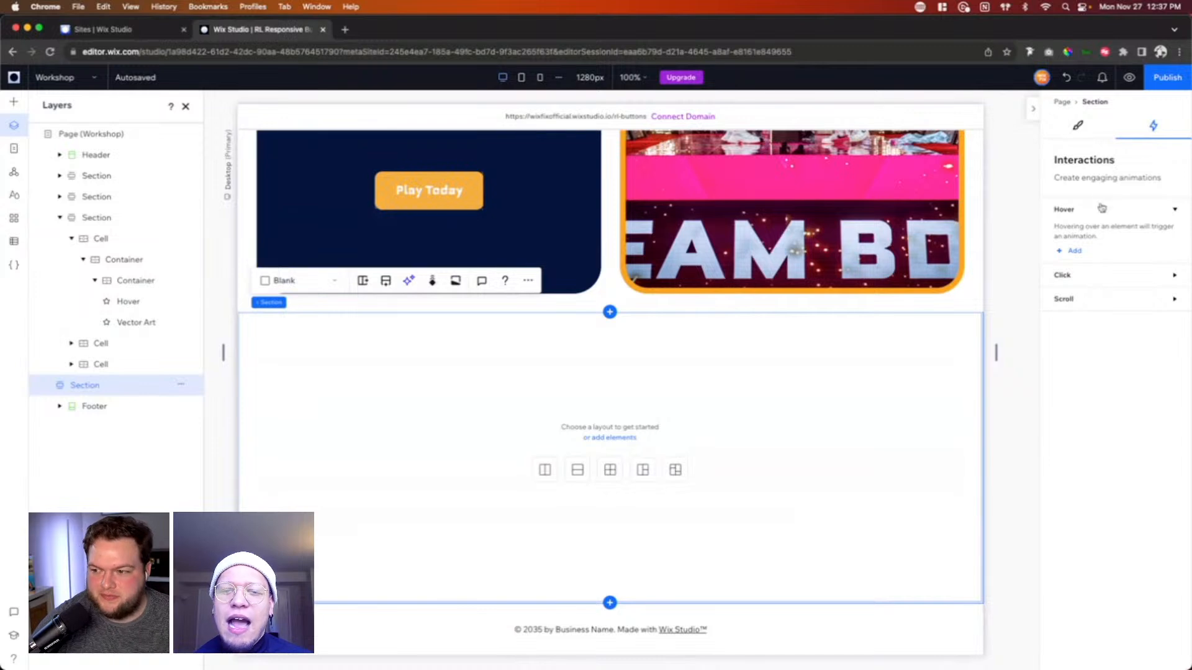
{"action": "left_click", "coordinate": [1077, 126]}
{"action": "left_click", "coordinate": [1161, 180]}
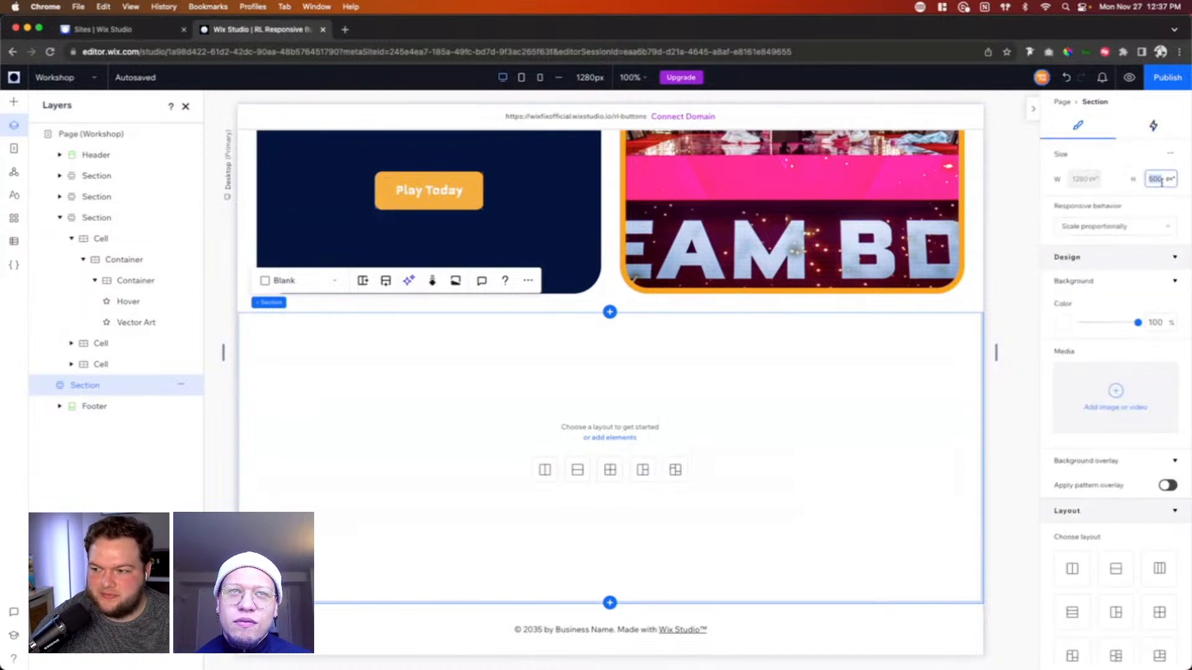
{"action": "type", "text": "700"}
{"action": "key", "text": "Return"}
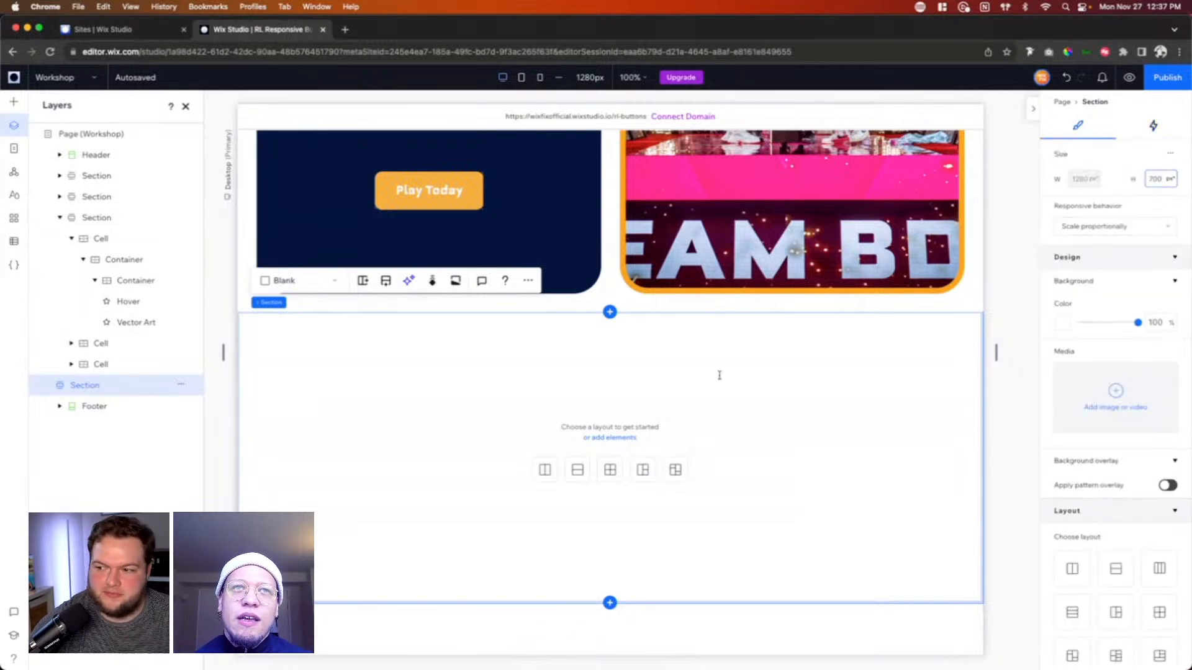
{"action": "scroll", "coordinate": [748, 487], "scroll_direction": "down", "scroll_amount": 3}
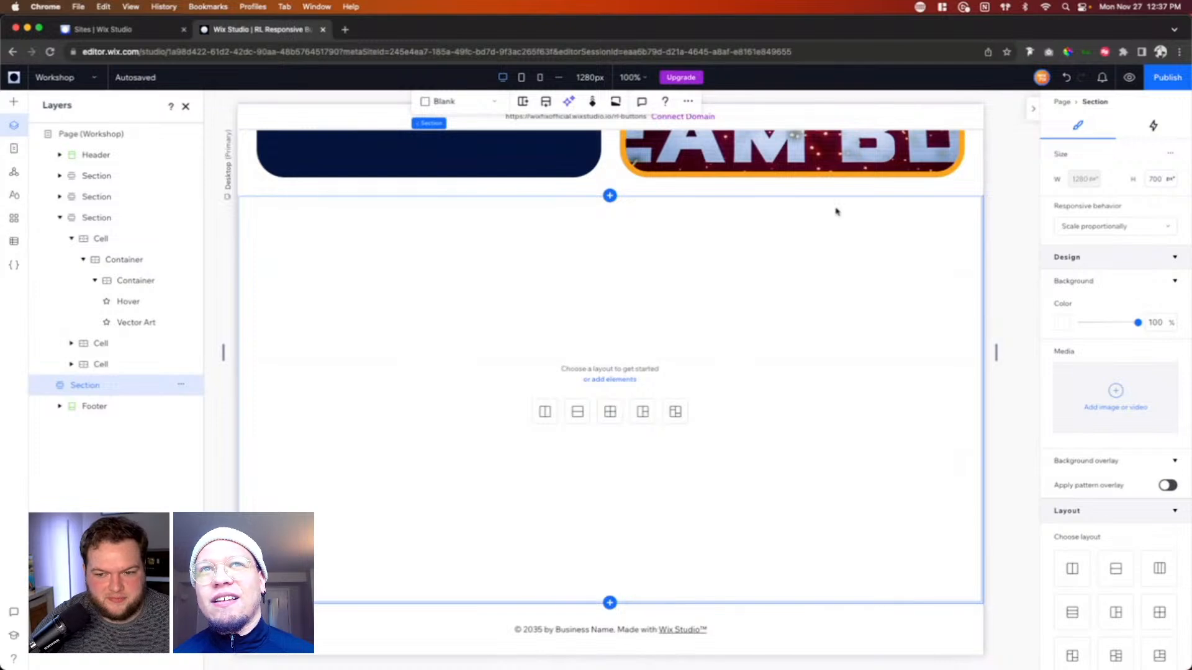
Step: Turn on advanced sizing for the blank section above the footer
{"action": "left_click", "coordinate": [1171, 155]}
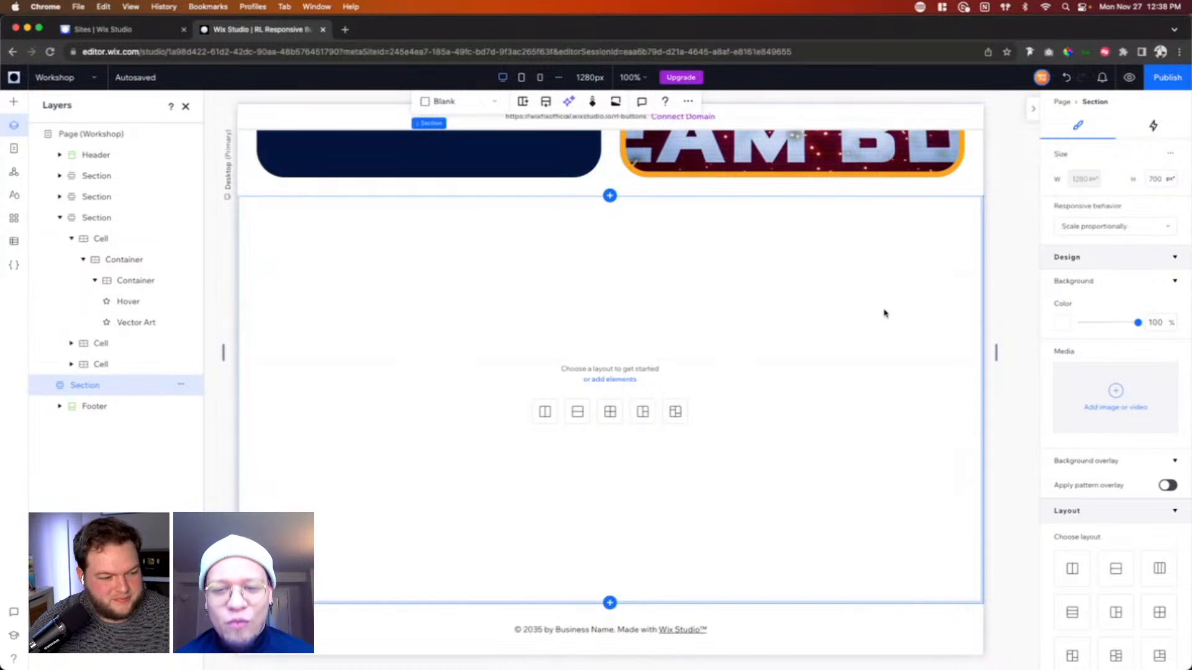
{"action": "left_click", "coordinate": [894, 314]}
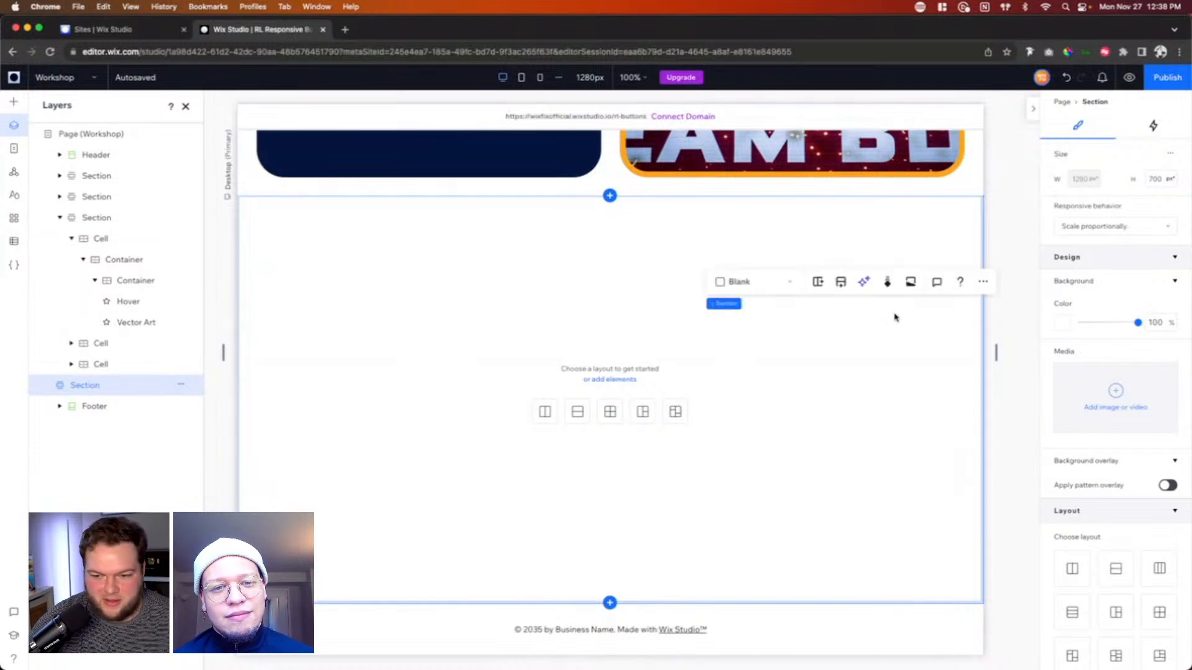
{"action": "left_click", "coordinate": [1170, 153]}
{"action": "left_click", "coordinate": [1138, 162]}
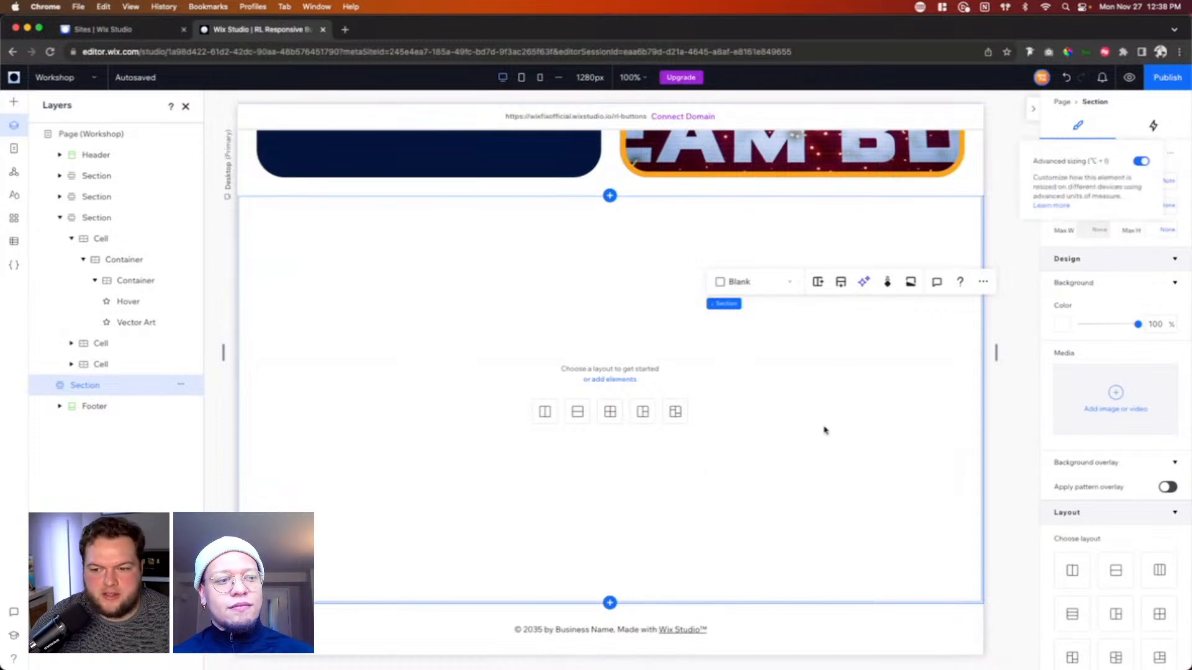
Step: Fill the background of the section above the footer with the light blue theme color
{"action": "left_click", "coordinate": [1063, 325]}
{"action": "left_click", "coordinate": [1099, 440]}
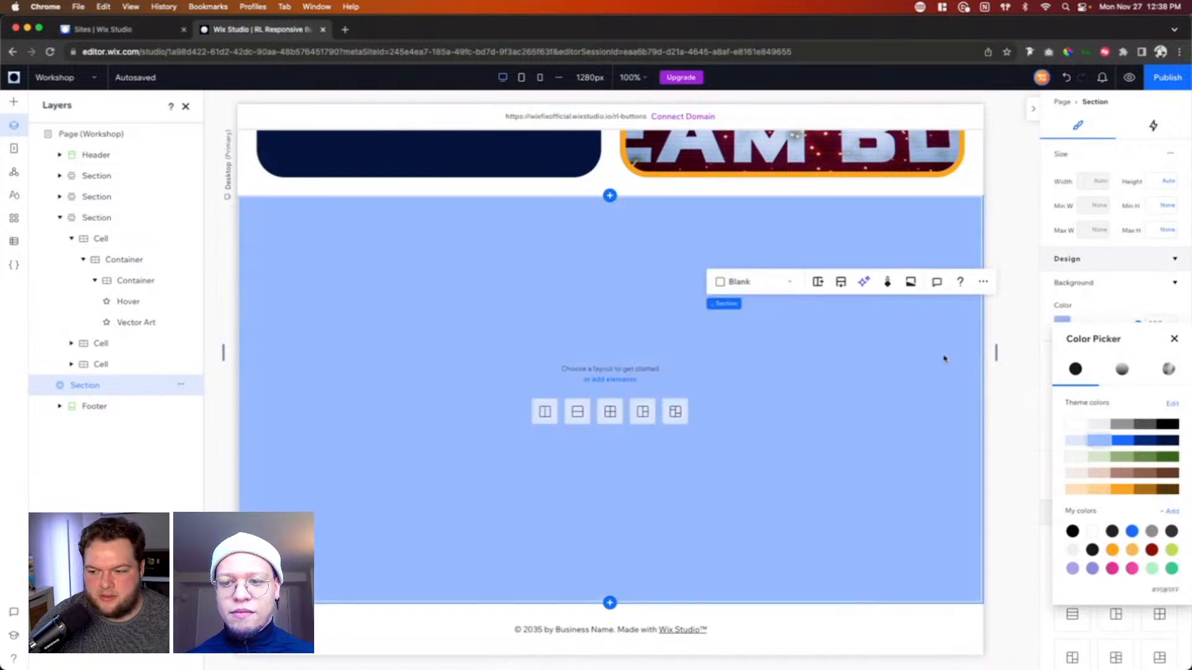
{"action": "left_click", "coordinate": [1066, 263]}
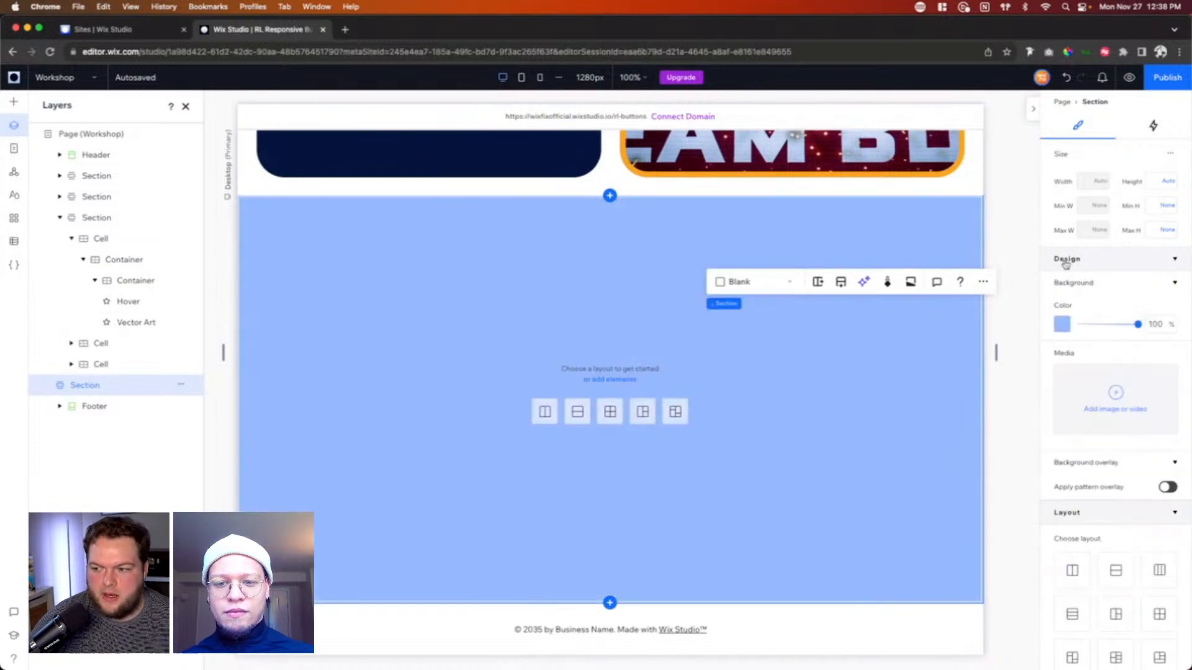
Step: Switch the light blue section's minimum height to viewport height (vh), and preview it with the page widened to about 1338 px
{"action": "left_click", "coordinate": [830, 356]}
{"action": "left_click", "coordinate": [1166, 205]}
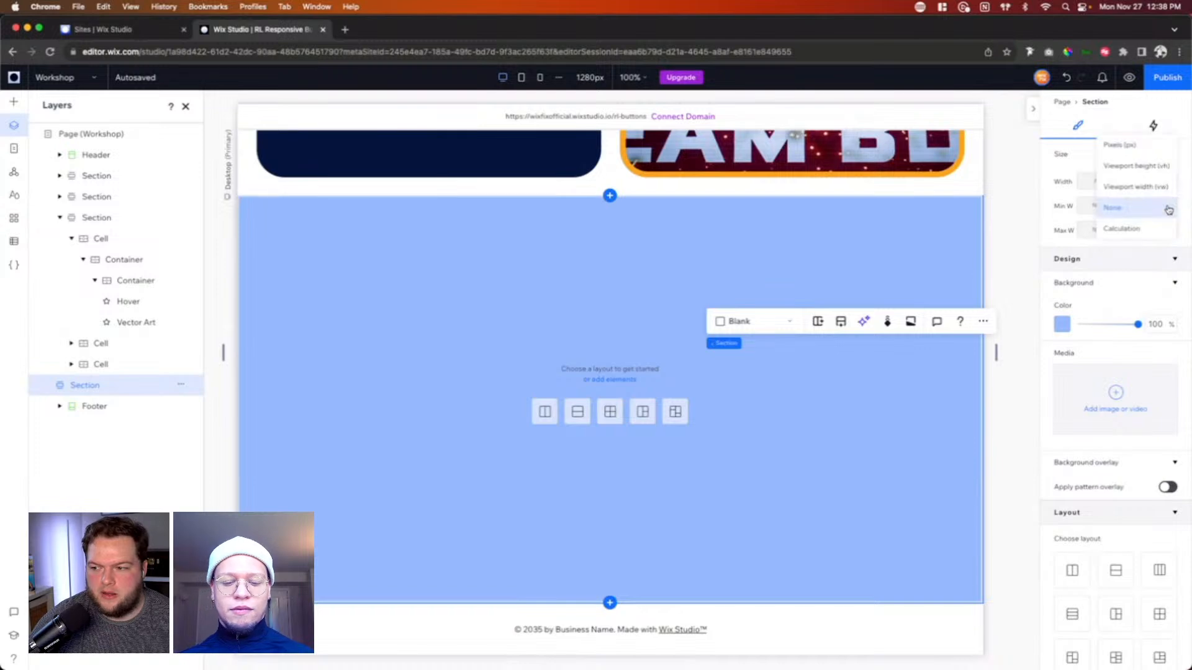
{"action": "left_click", "coordinate": [1126, 167]}
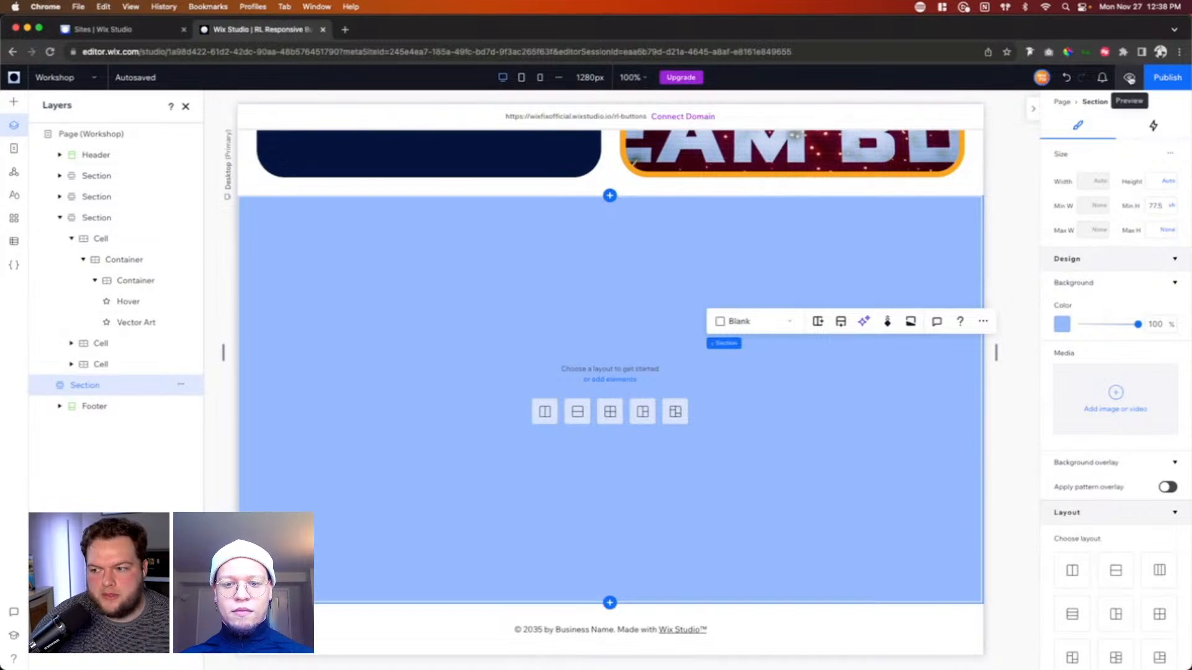
{"action": "left_click", "coordinate": [1129, 78]}
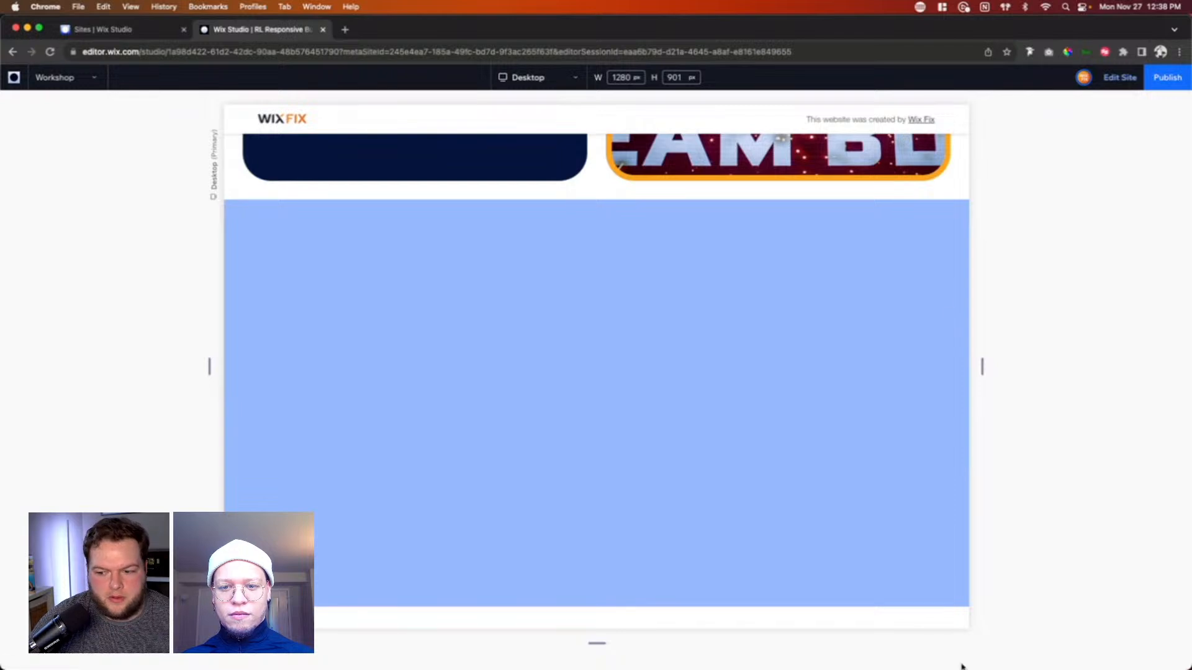
{"action": "mouse_move", "coordinate": [210, 367]}
{"action": "left_mouse_down"}
{"action": "mouse_move", "coordinate": [160, 365]}
{"action": "mouse_move", "coordinate": [306, 364]}
{"action": "mouse_move", "coordinate": [133, 364]}
{"action": "mouse_move", "coordinate": [192, 364]}
{"action": "left_mouse_up"}
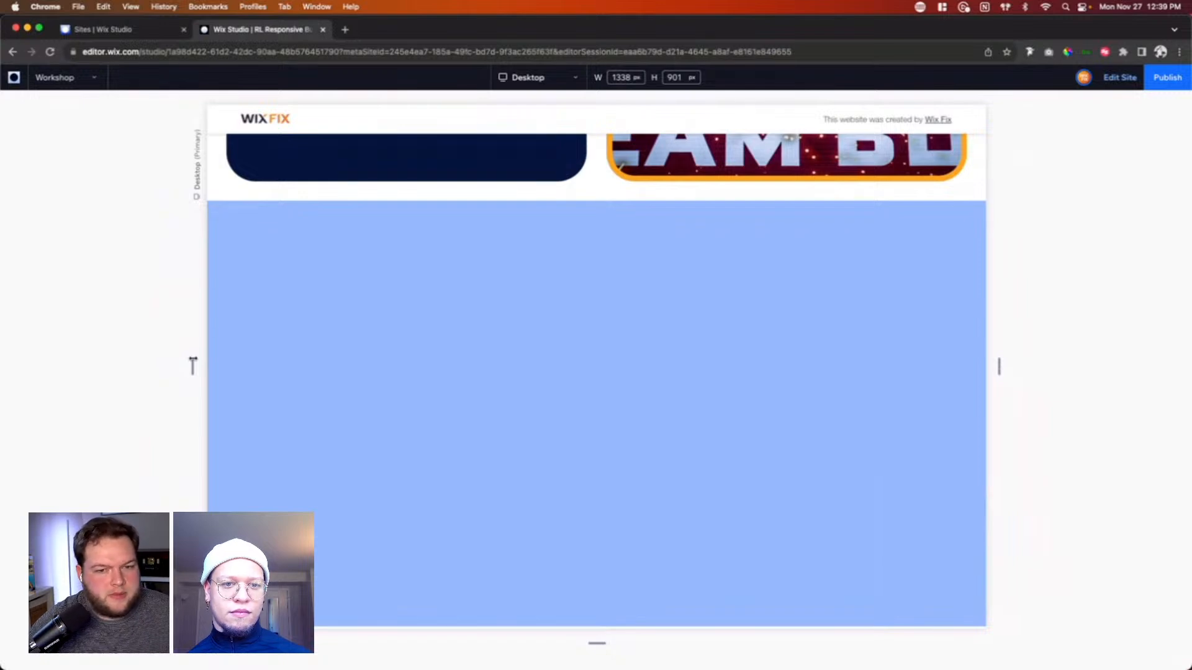
{"action": "left_click", "coordinate": [1120, 78]}
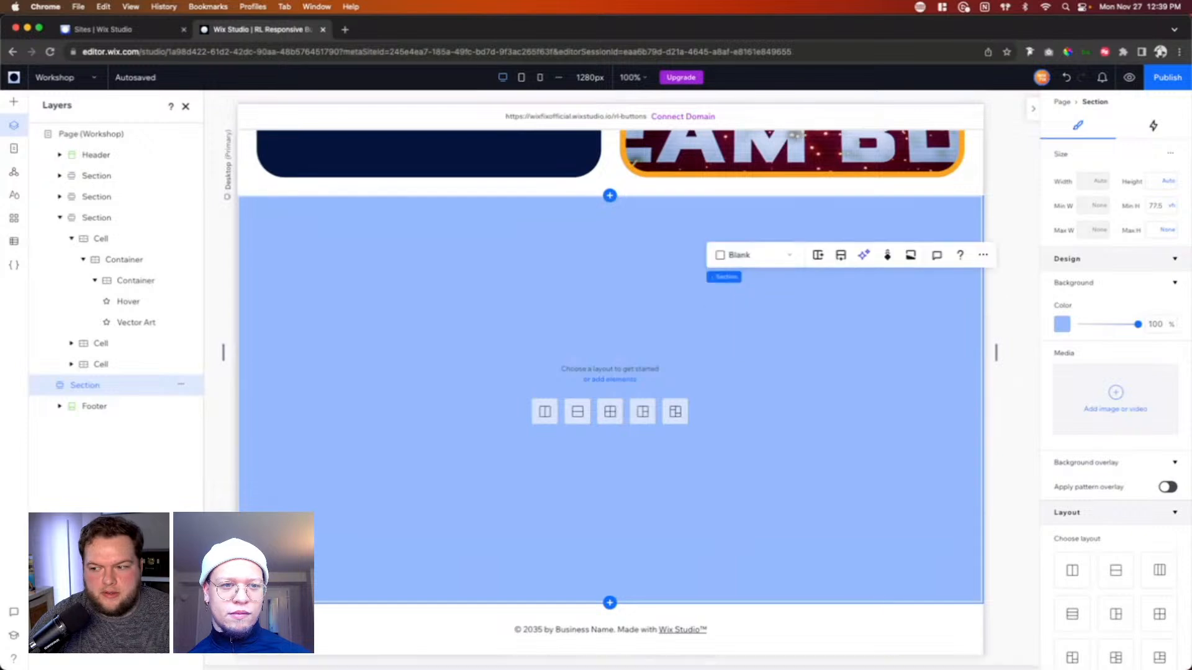
Step: Switch the light blue section's minimum height to viewport width (vw), and preview it at page widths of about 1001 px and 1808 px
{"action": "left_click", "coordinate": [1171, 206]}
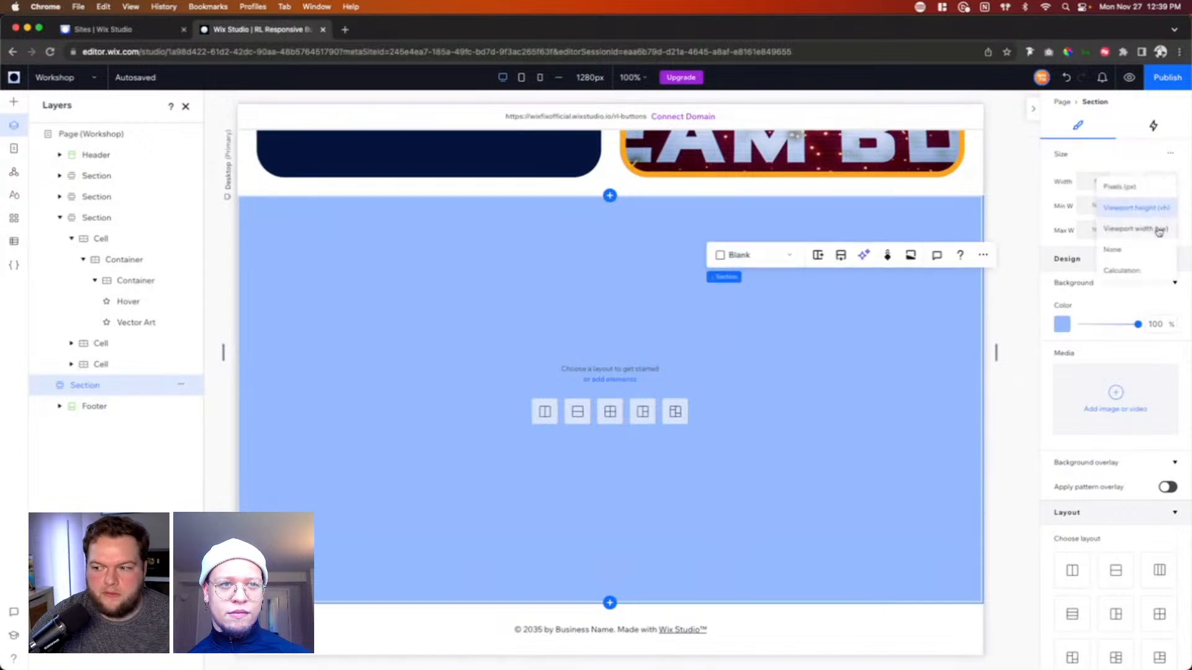
{"action": "left_click", "coordinate": [1158, 230]}
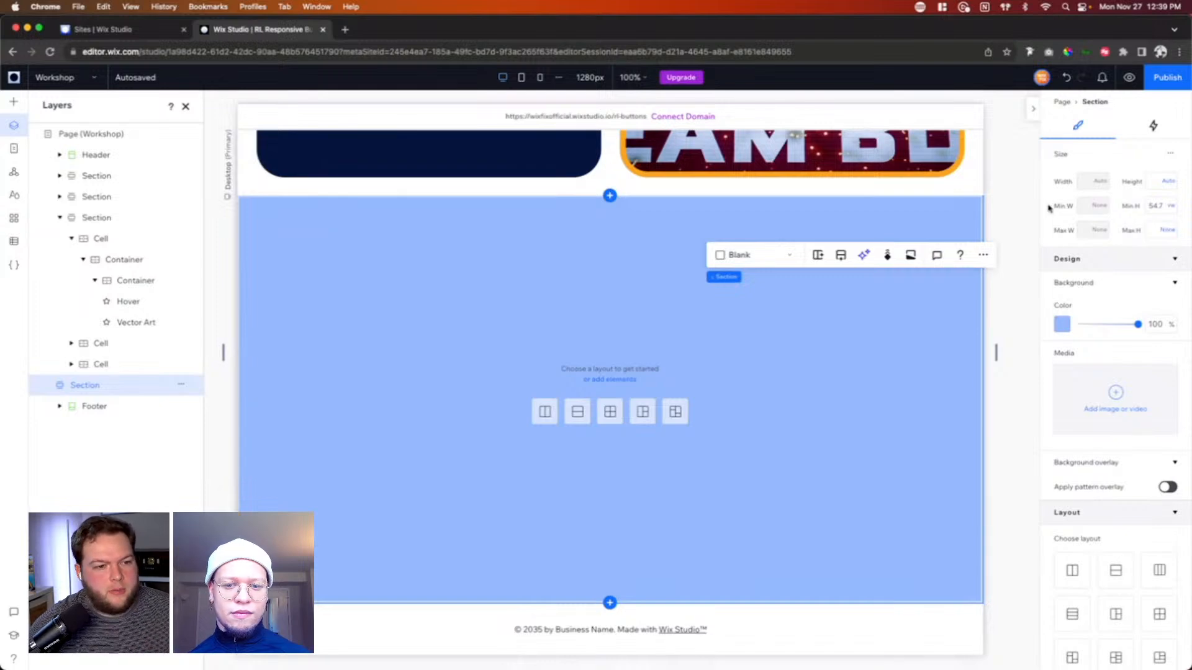
{"action": "left_click", "coordinate": [1135, 78]}
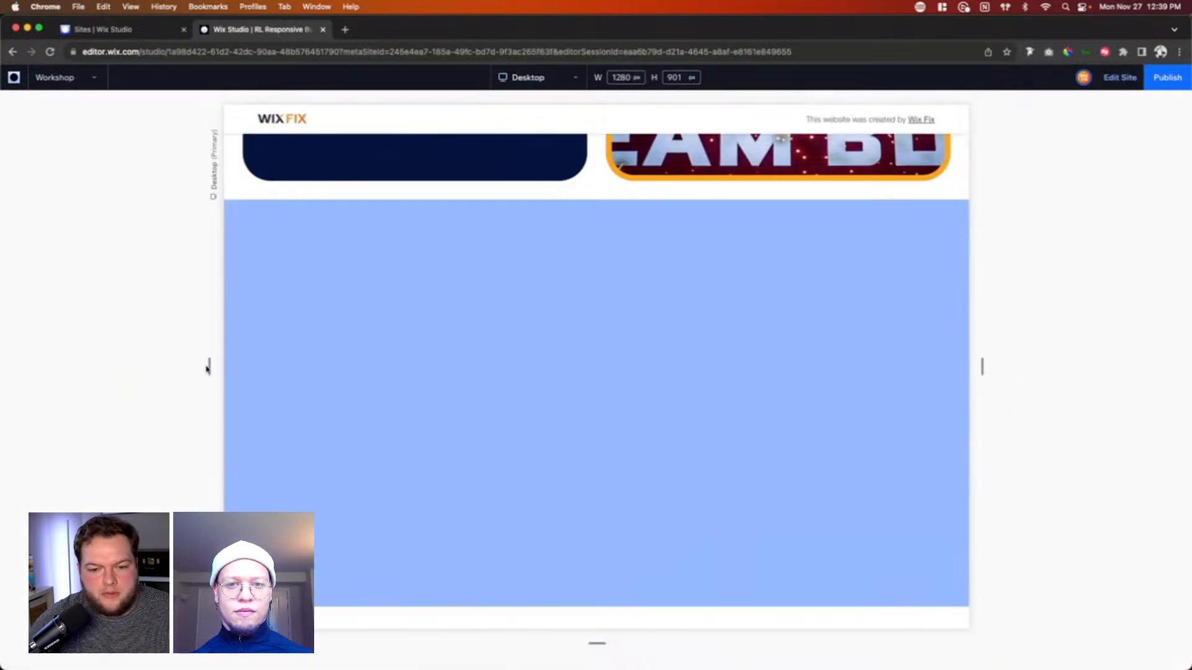
{"action": "left_click_drag", "start_coordinate": [209, 368], "coordinate": [311, 366]}
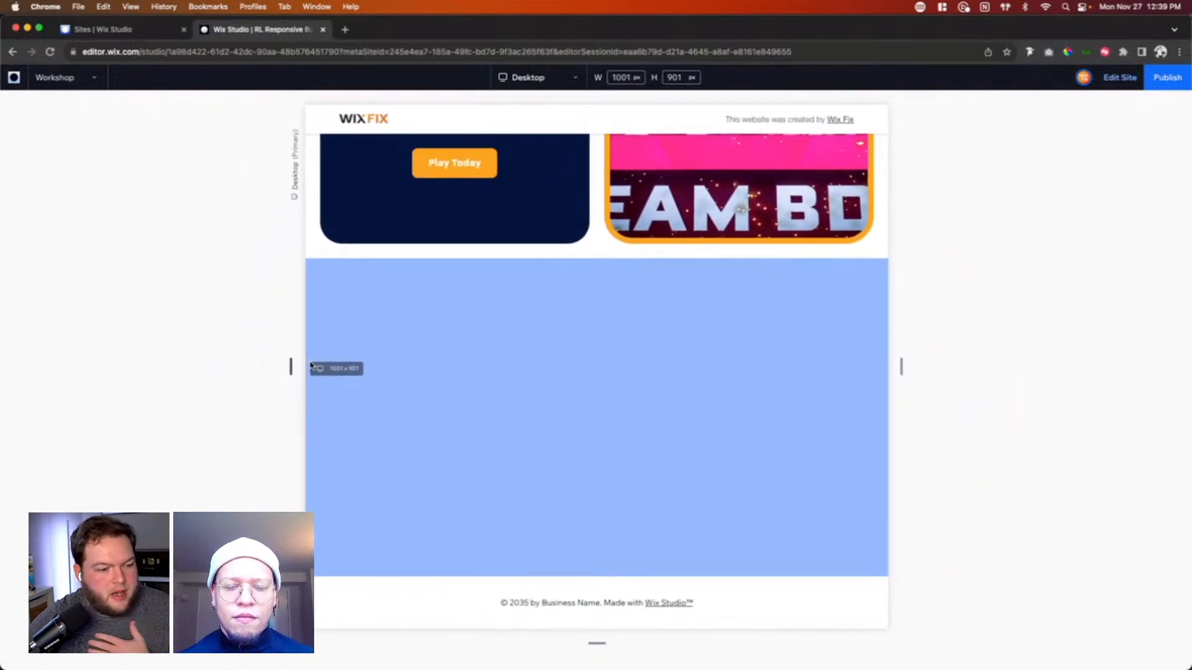
{"action": "left_click_drag", "start_coordinate": [291, 367], "coordinate": [56, 366]}
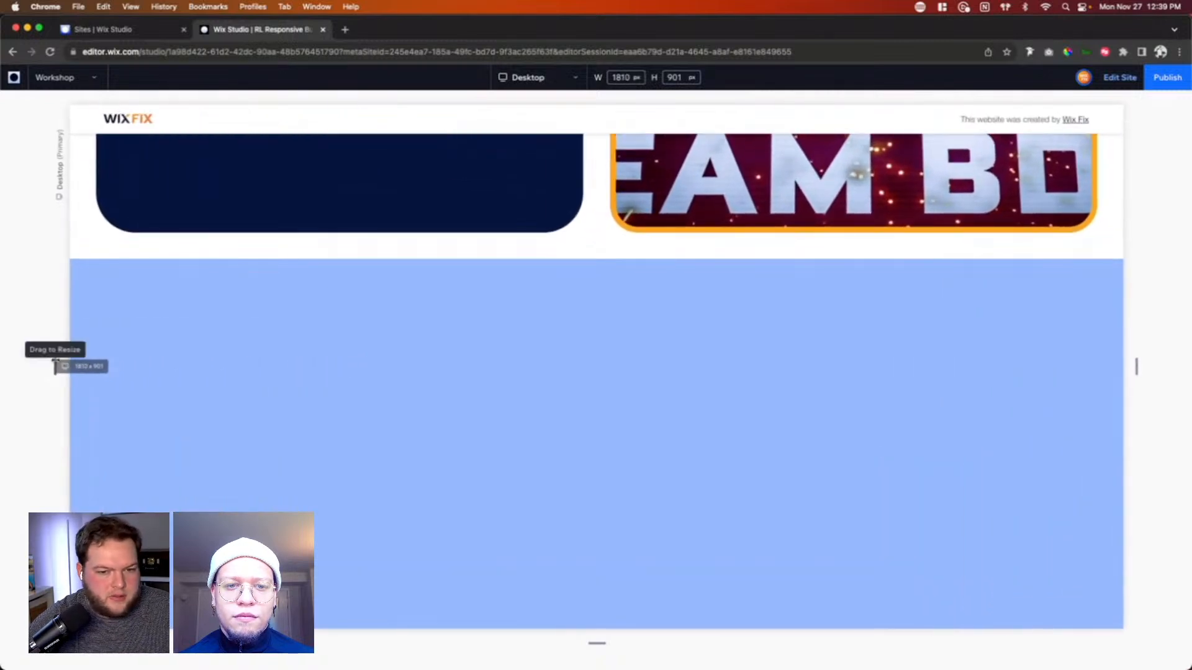
{"action": "left_click", "coordinate": [1111, 79]}
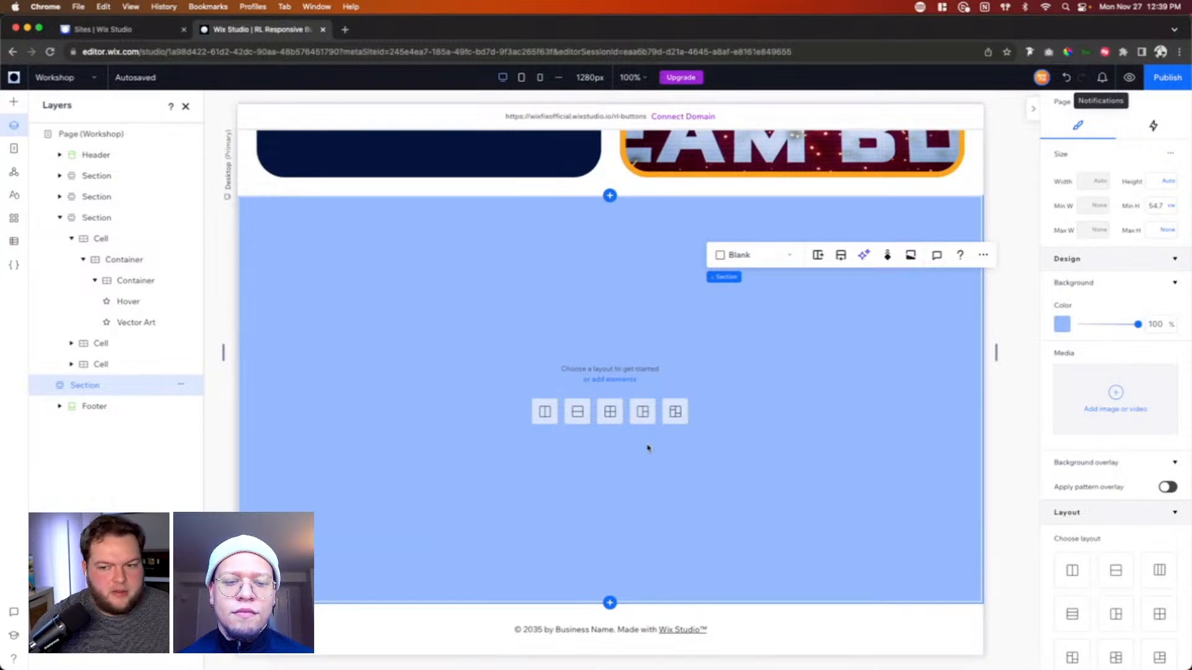
Step: Add a blank section between the header and the Season 12 image cards, and select it
{"action": "scroll", "coordinate": [571, 345], "scroll_direction": "up", "scroll_amount": 15}
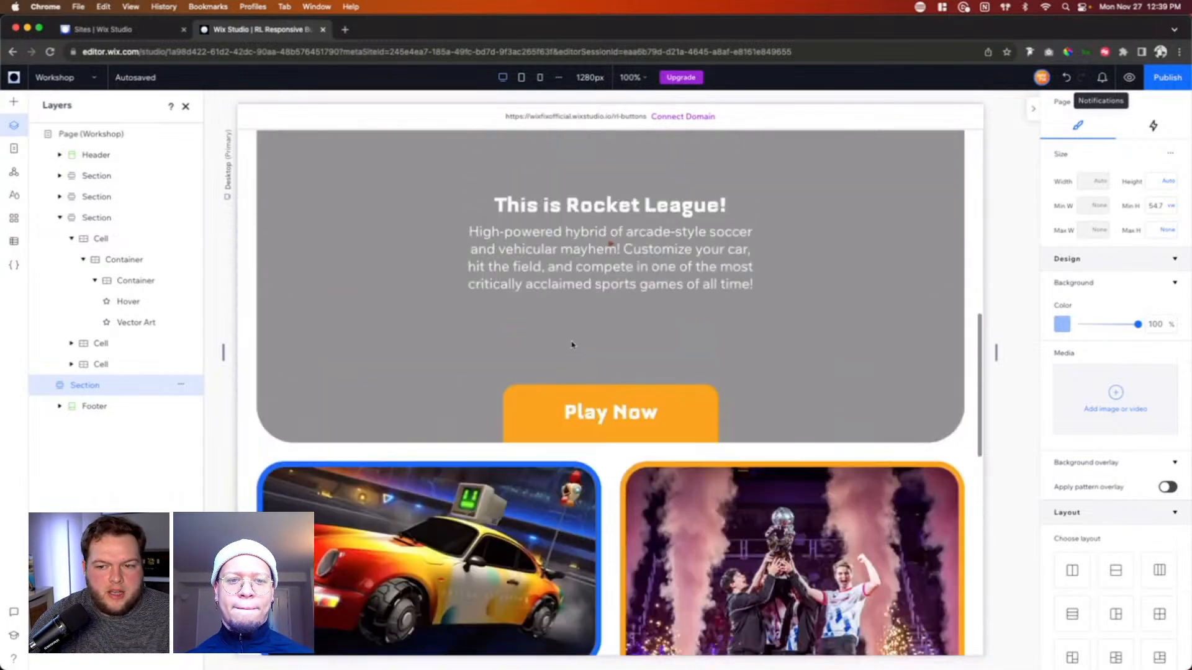
{"action": "scroll", "coordinate": [572, 345], "scroll_direction": "down", "scroll_amount": 10}
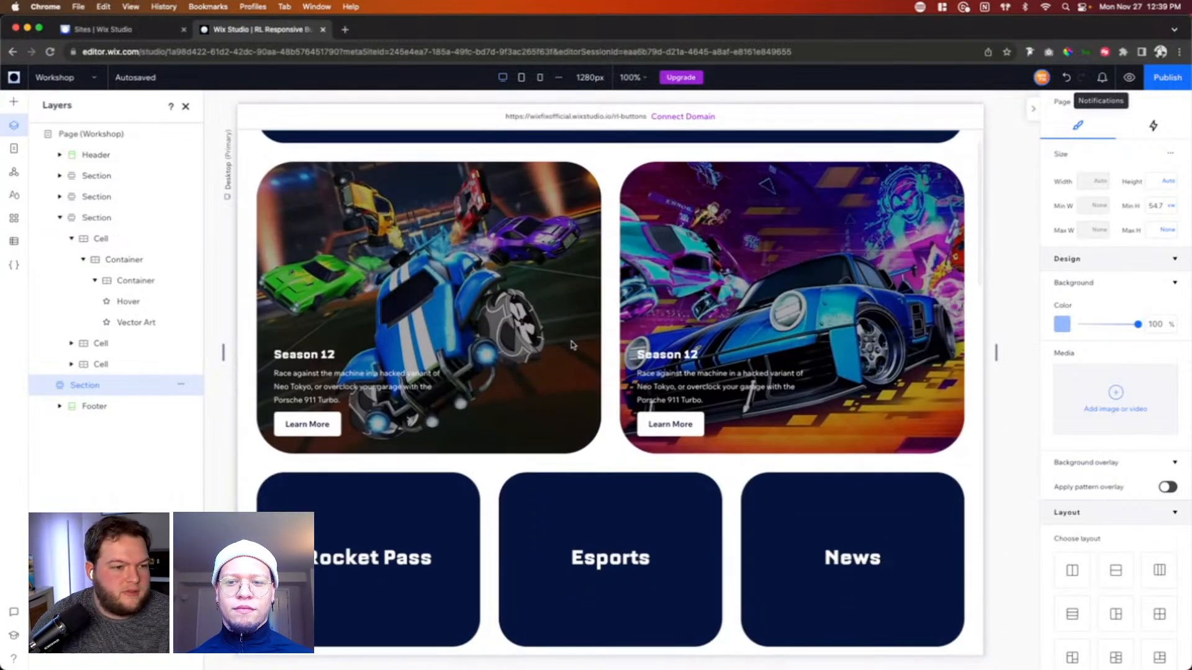
{"action": "scroll", "coordinate": [572, 345], "scroll_direction": "up", "scroll_amount": 10}
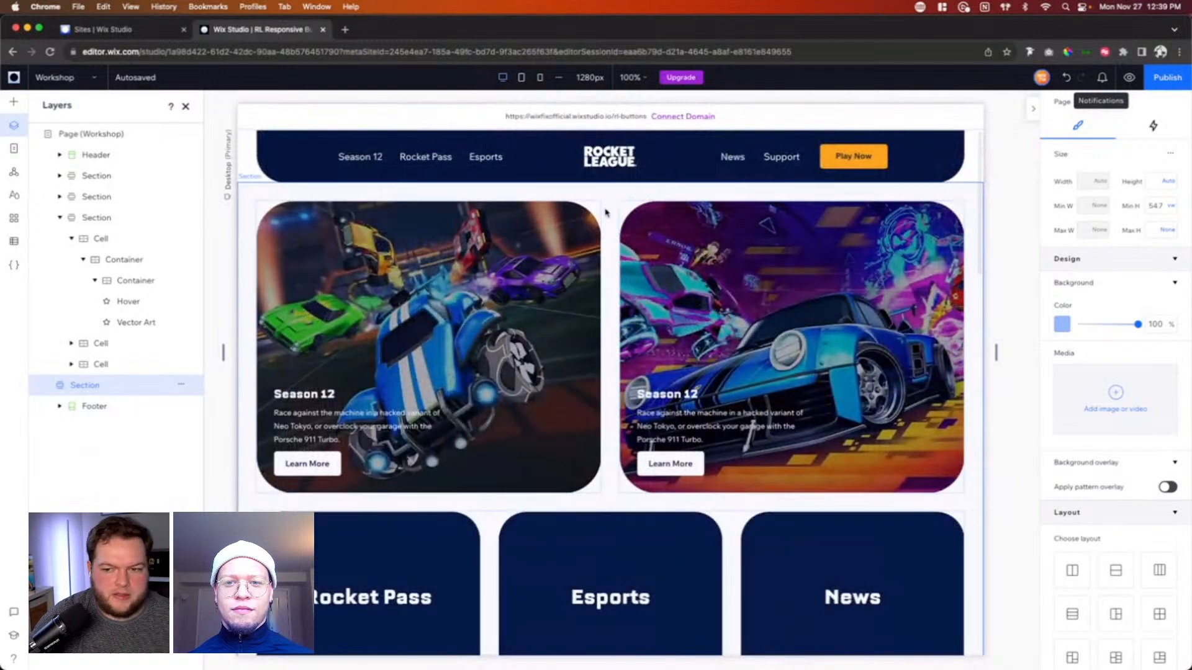
{"action": "left_click", "coordinate": [609, 183]}
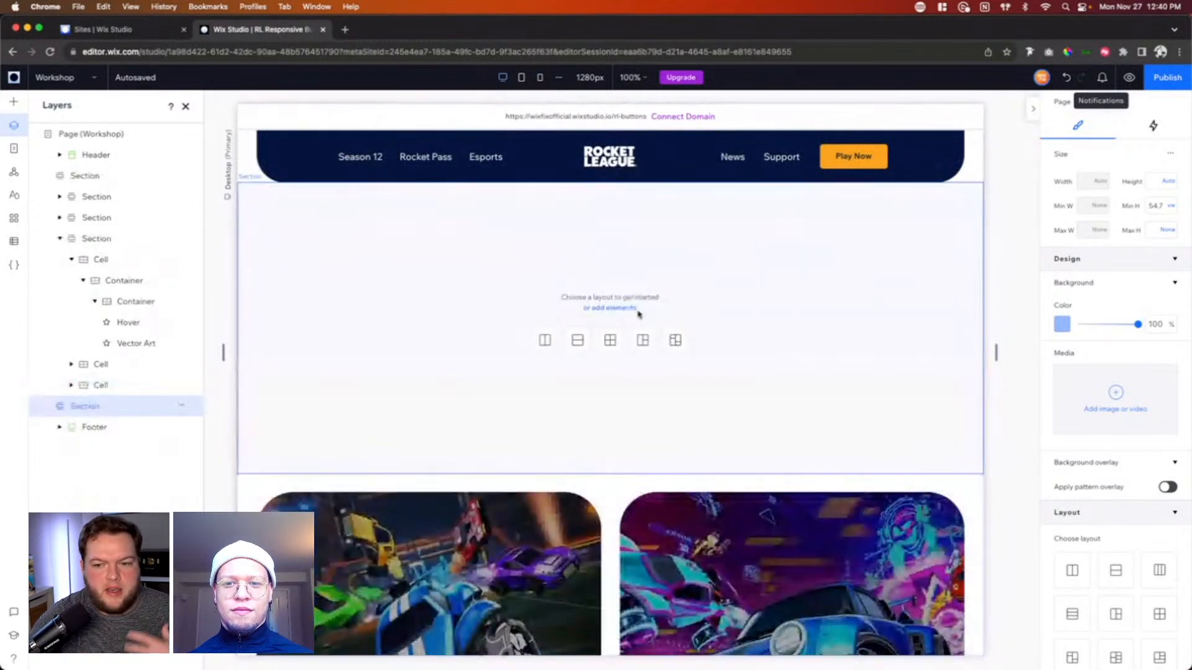
{"action": "left_click", "coordinate": [835, 312]}
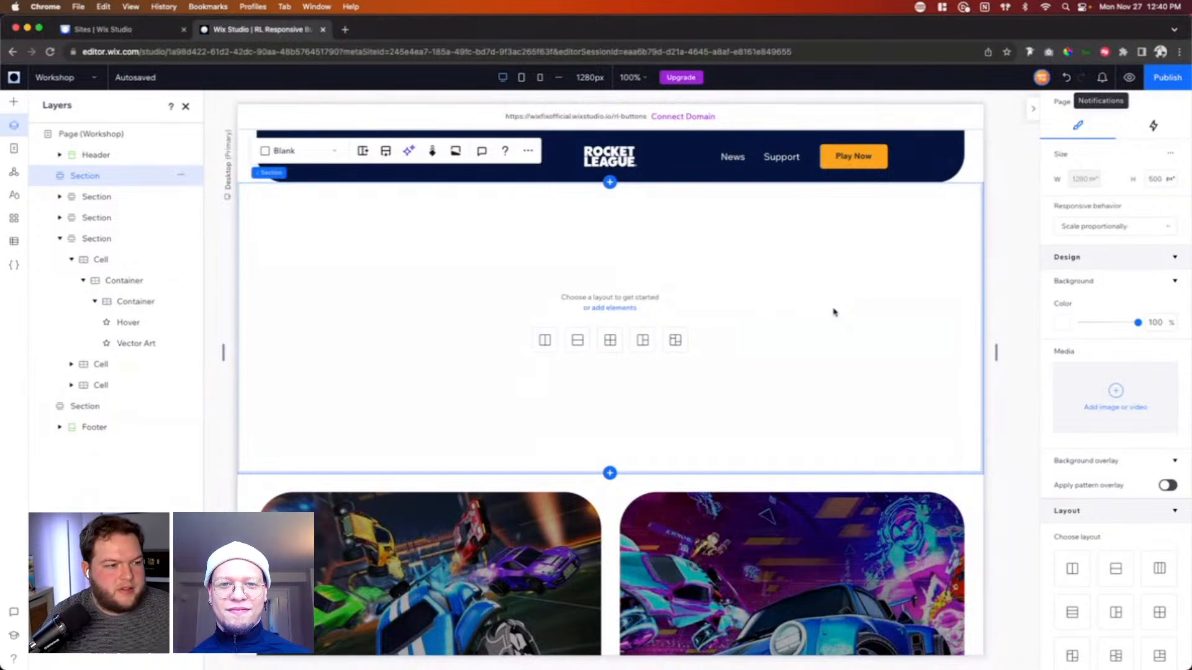
Step: Turn on advanced sizing for the section beneath the header, and set its minimum height to 100 vh
{"action": "left_click", "coordinate": [1170, 154]}
{"action": "left_click", "coordinate": [1141, 163]}
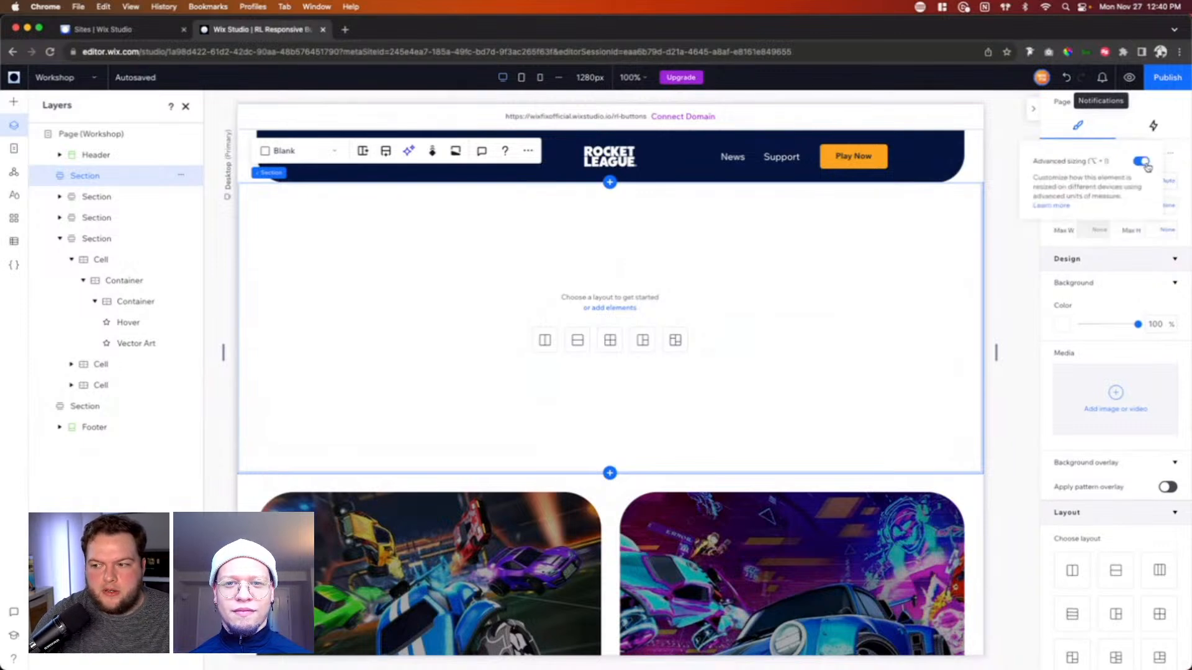
{"action": "left_click", "coordinate": [1156, 206]}
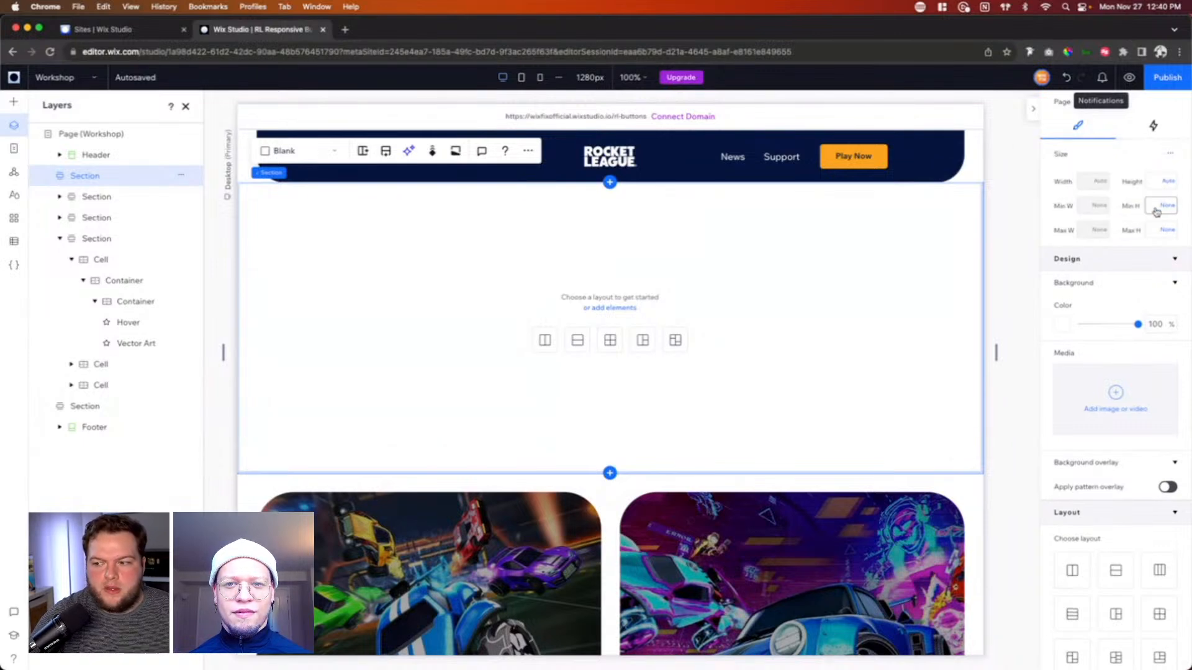
{"action": "type", "text": "100vh"}
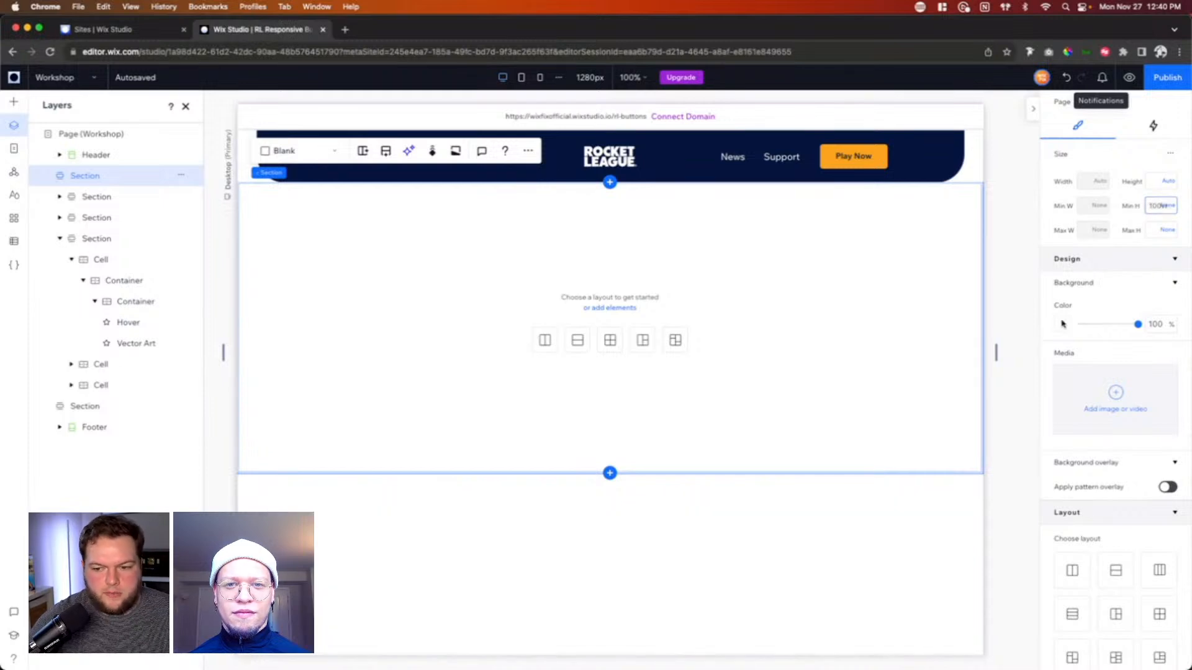
{"action": "key", "text": "Return"}
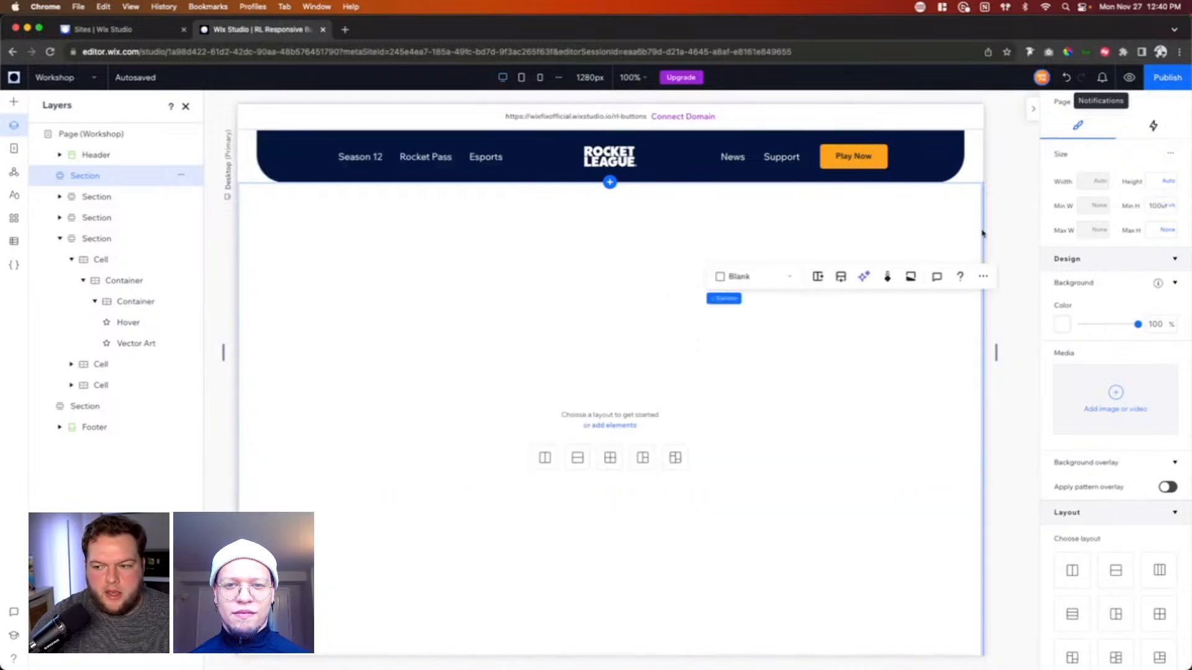
{"action": "scroll", "coordinate": [1023, 200], "scroll_direction": "down", "scroll_amount": 2}
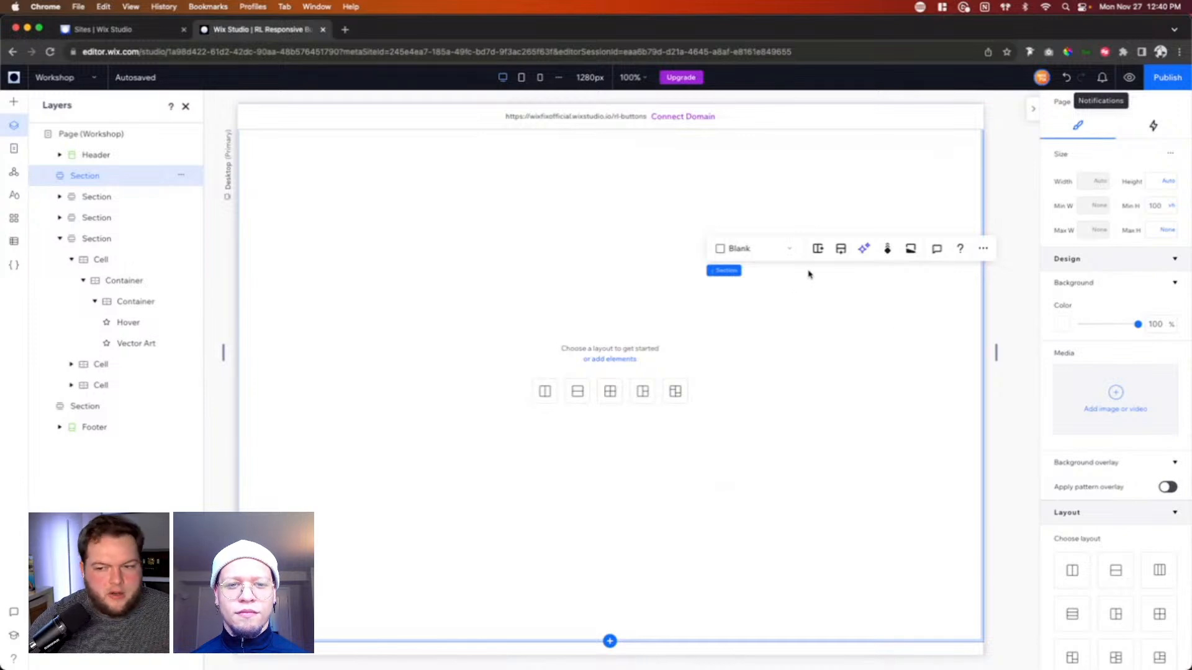
Step: Preview the light blue section above the footer with the page narrowed to about 1146 px, and return to editing
{"action": "scroll", "coordinate": [928, 393], "scroll_direction": "up", "scroll_amount": 1}
{"action": "scroll", "coordinate": [928, 393], "scroll_direction": "up", "scroll_amount": 2}
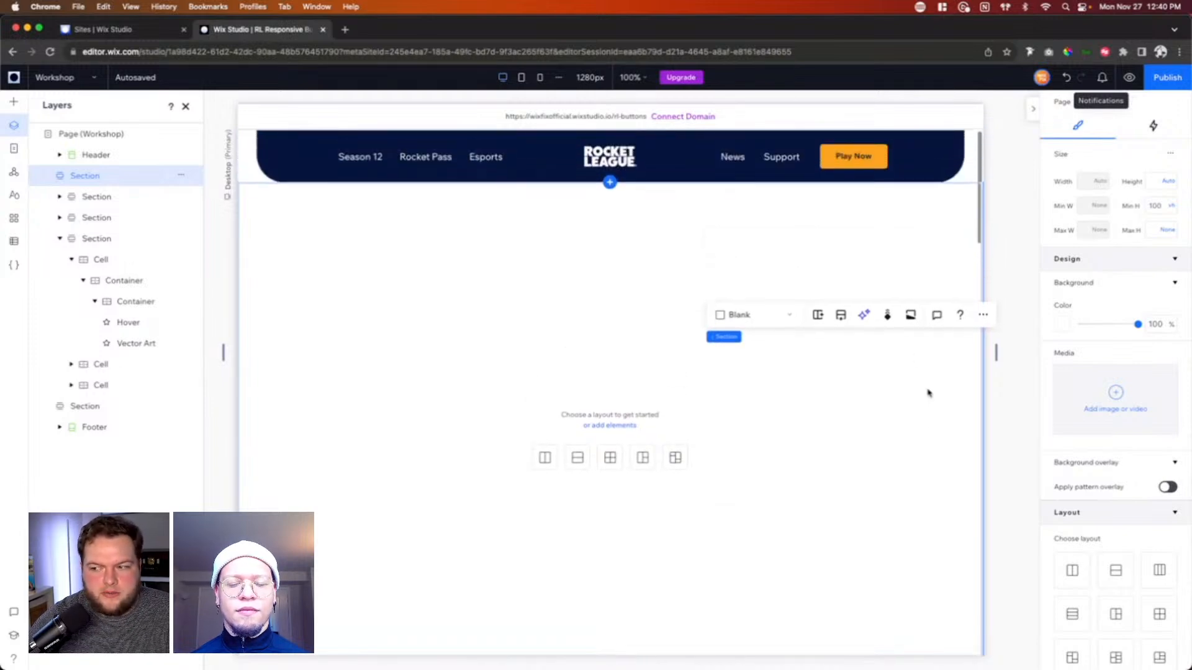
{"action": "scroll", "coordinate": [928, 393], "scroll_direction": "down", "scroll_amount": 5}
{"action": "scroll", "coordinate": [928, 392], "scroll_direction": "down", "scroll_amount": 15}
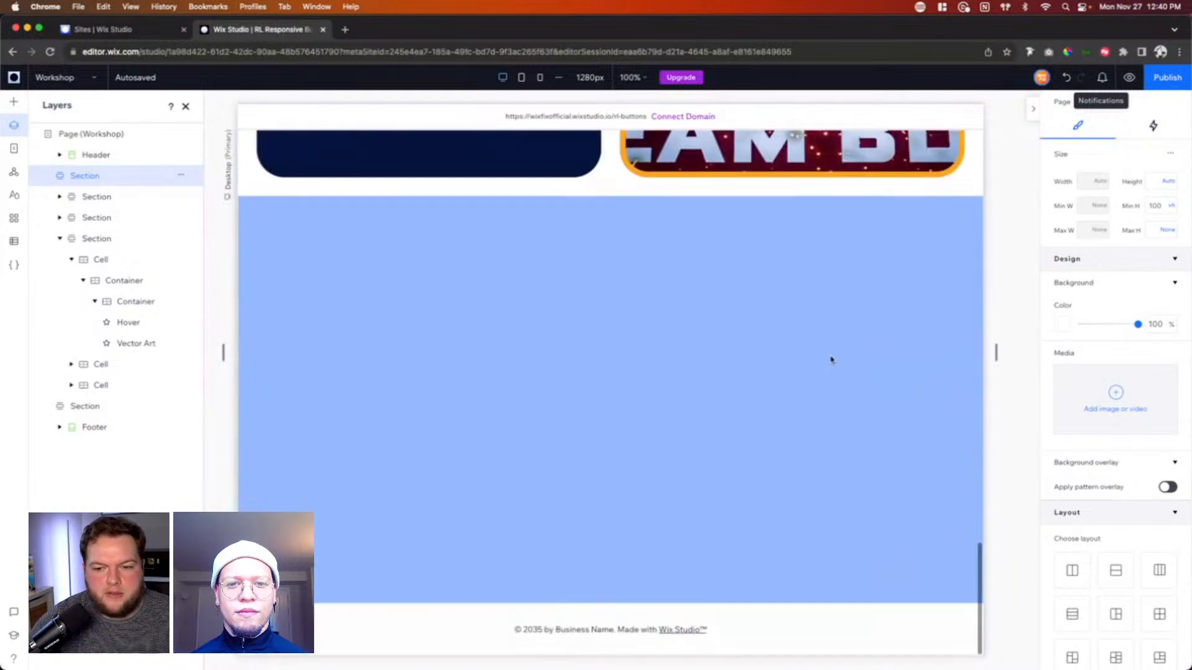
{"action": "left_click", "coordinate": [831, 359]}
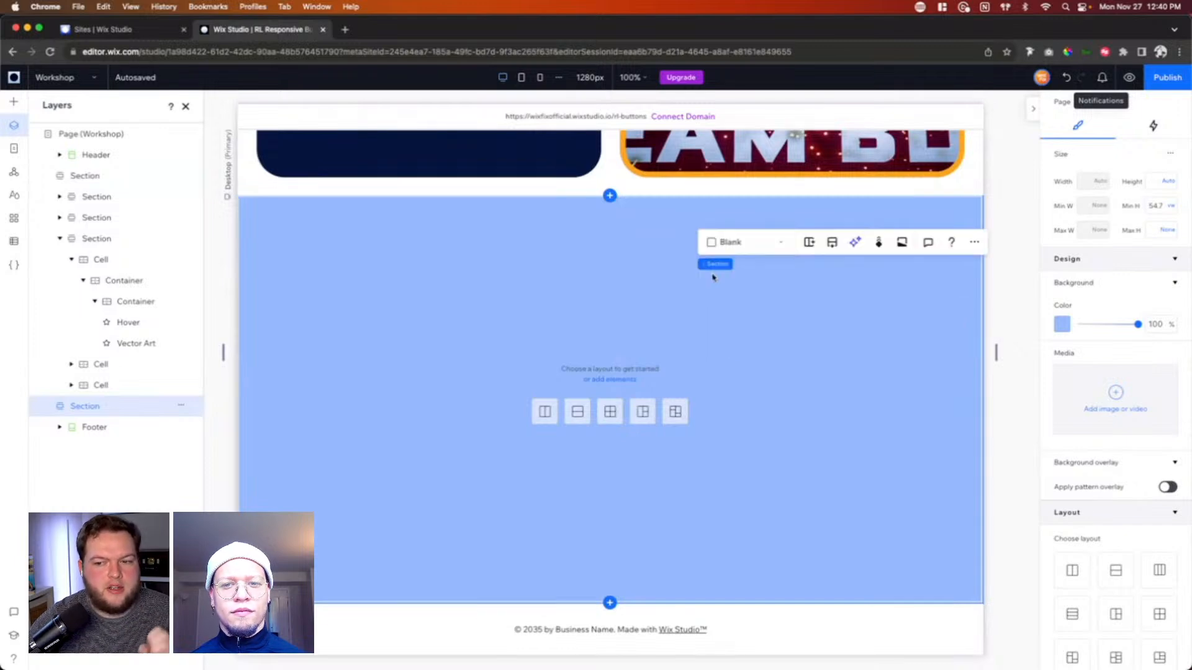
{"action": "left_click", "coordinate": [1129, 77]}
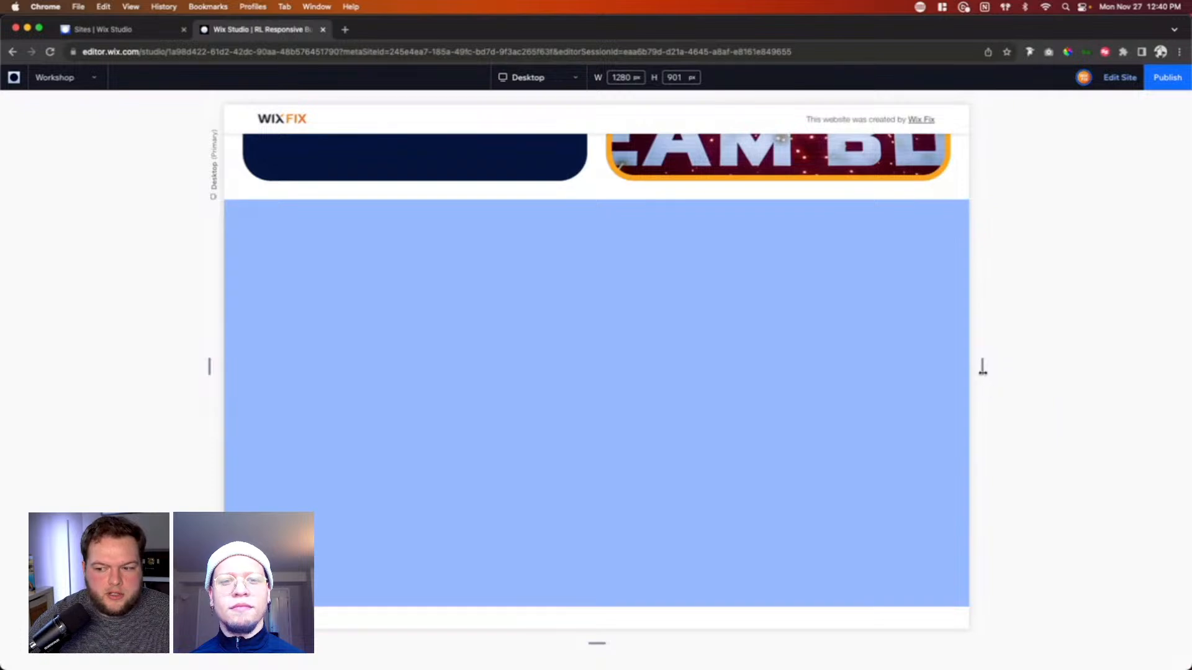
{"action": "left_click_drag", "start_coordinate": [982, 367], "coordinate": [942, 383]}
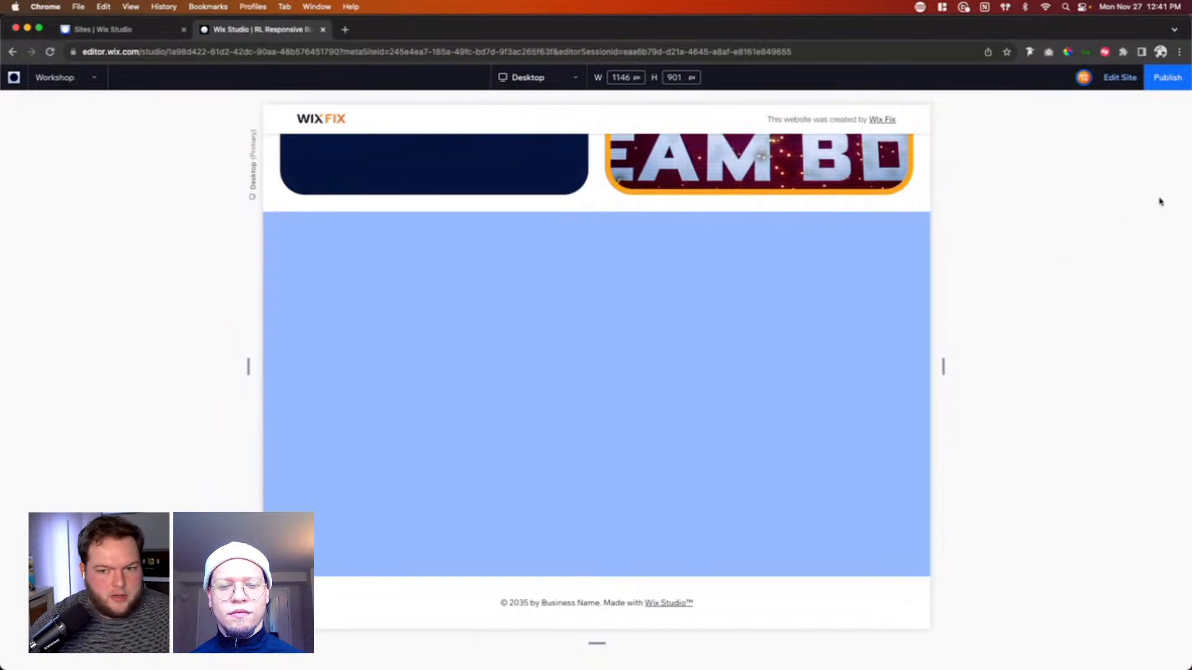
{"action": "left_click", "coordinate": [1121, 77]}
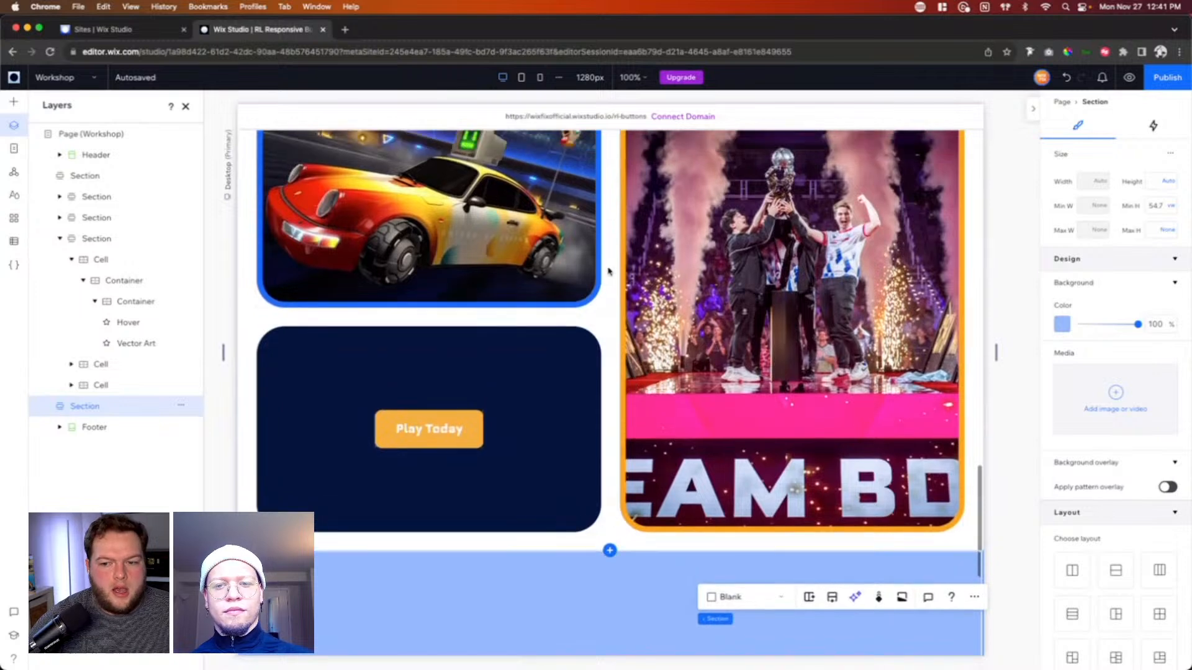
Step: Select the collage section and examine the unit options for its horizontal and vertical gaps
{"action": "scroll", "coordinate": [630, 359], "scroll_direction": "up", "scroll_amount": 4}
{"action": "left_click", "coordinate": [613, 232]}
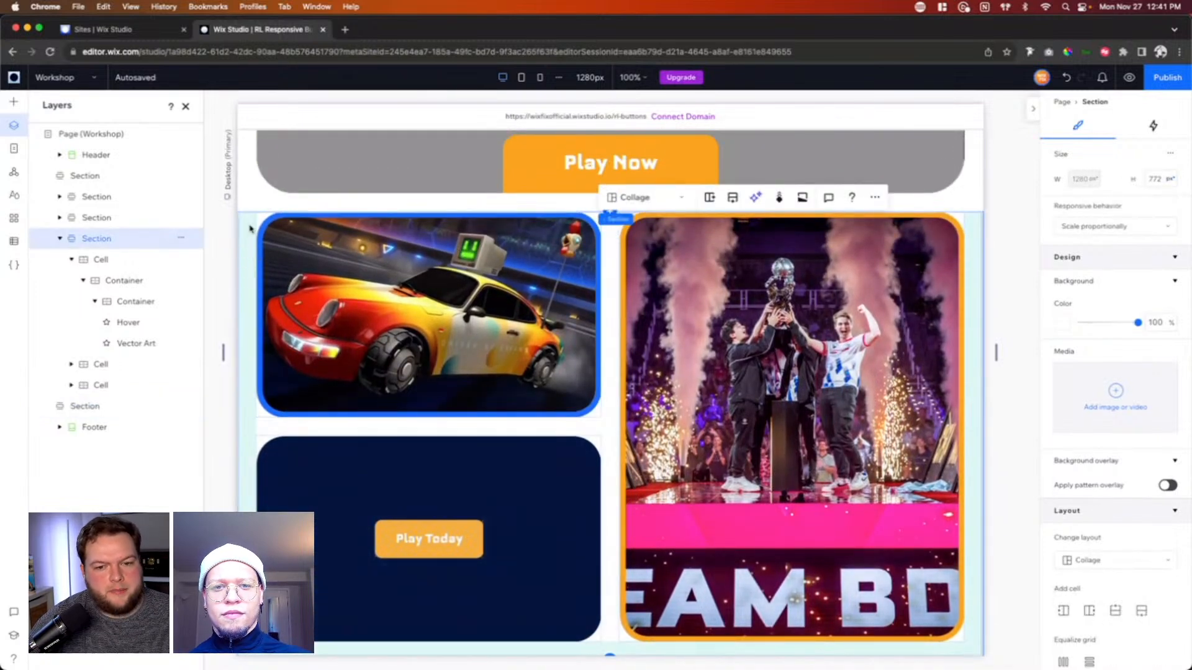
{"action": "scroll", "coordinate": [1050, 396], "scroll_direction": "down", "scroll_amount": 3}
{"action": "scroll", "coordinate": [1051, 395], "scroll_direction": "down", "scroll_amount": 3}
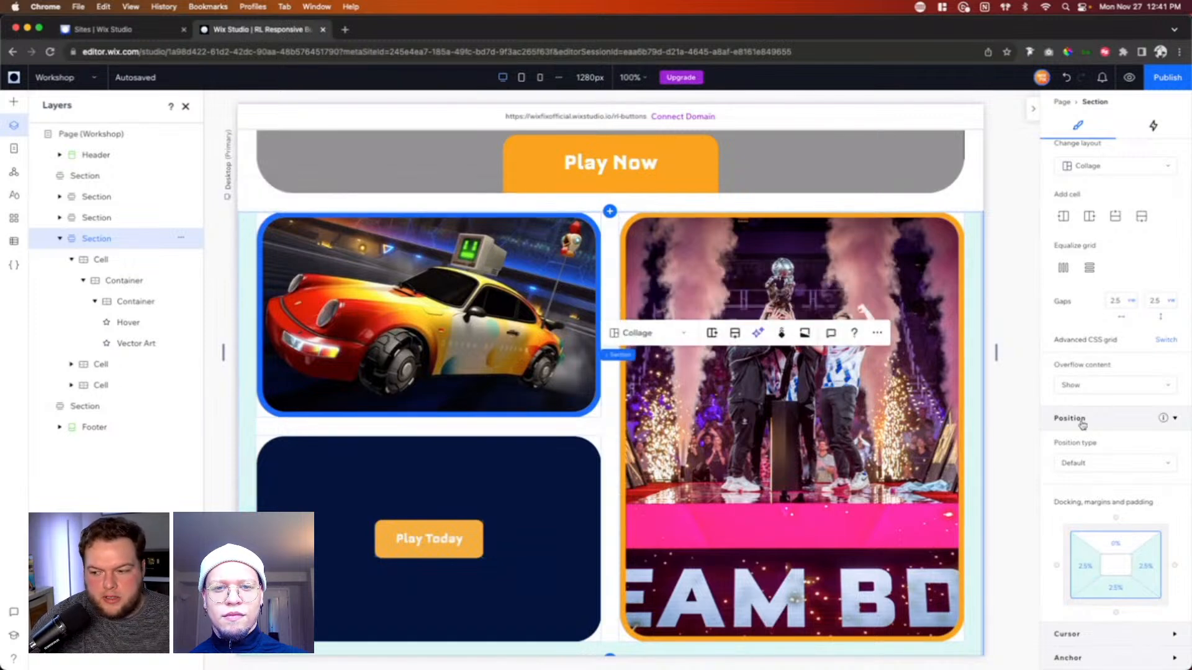
{"action": "left_click", "coordinate": [1131, 301]}
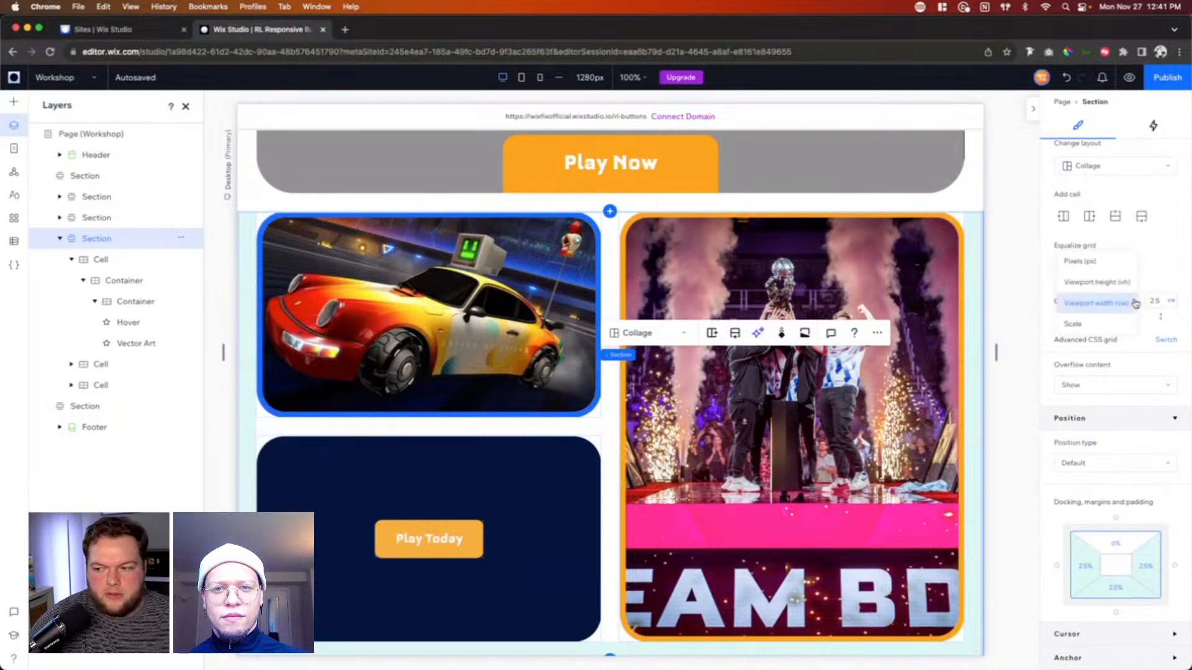
{"action": "left_click", "coordinate": [1173, 303]}
{"action": "left_click", "coordinate": [1173, 304]}
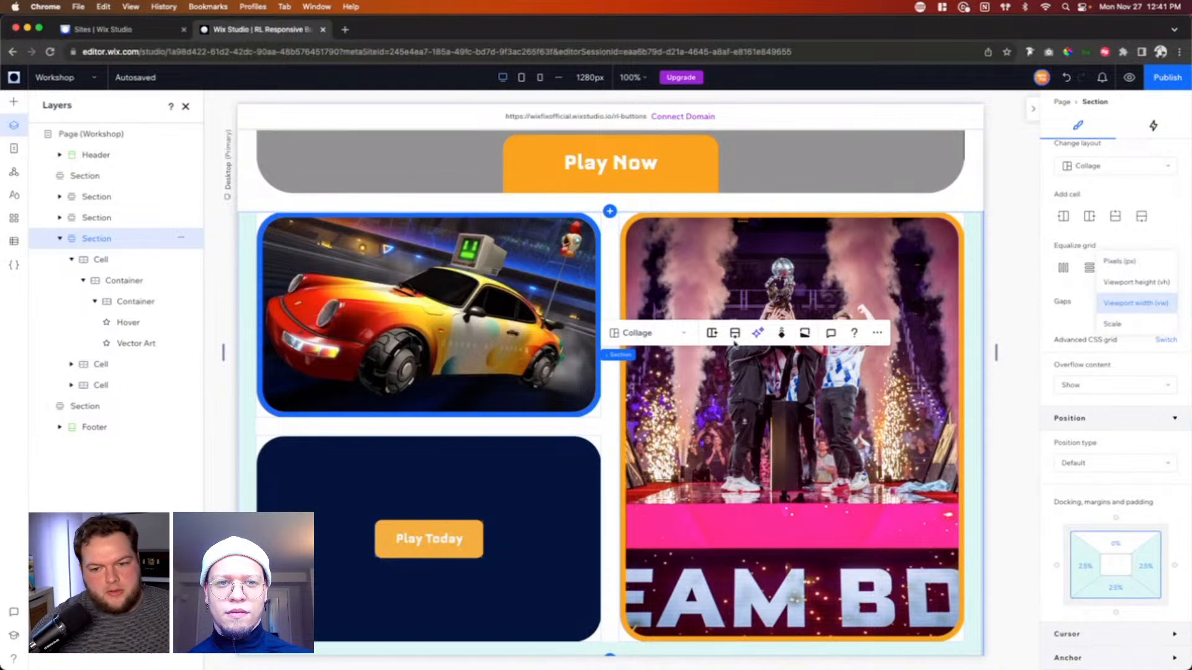
{"action": "left_click", "coordinate": [242, 272]}
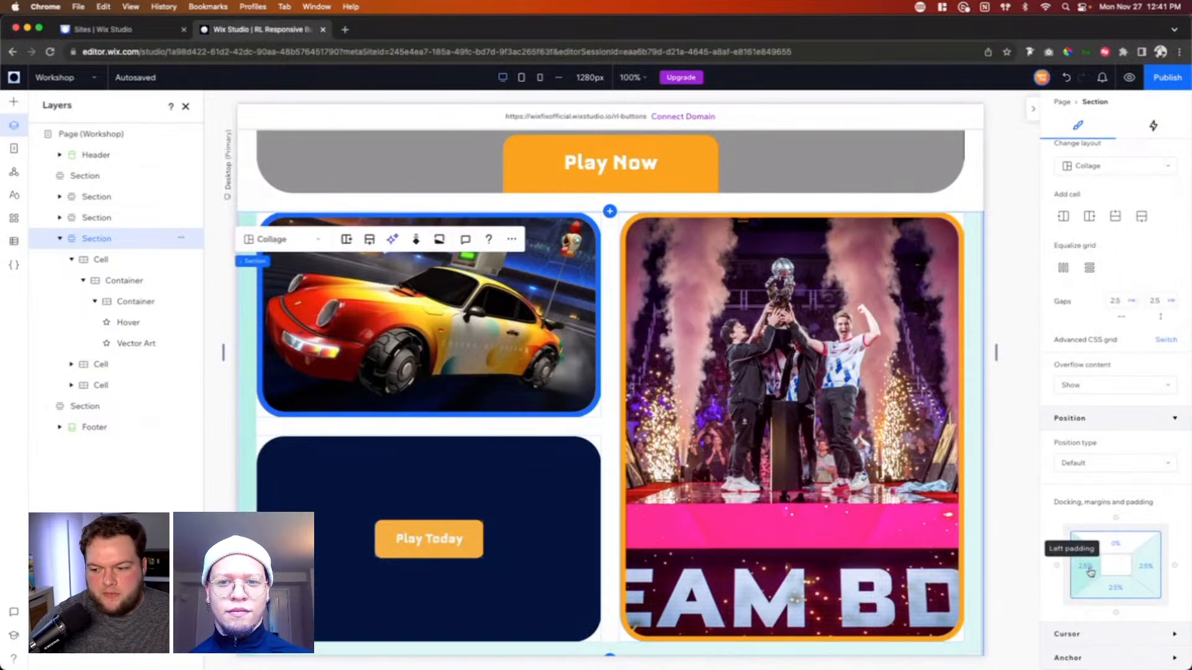
Step: Switch the collage section's padding unit to viewport width (vw) and link all sides at 2.5 vw
{"action": "left_click", "coordinate": [1130, 564]}
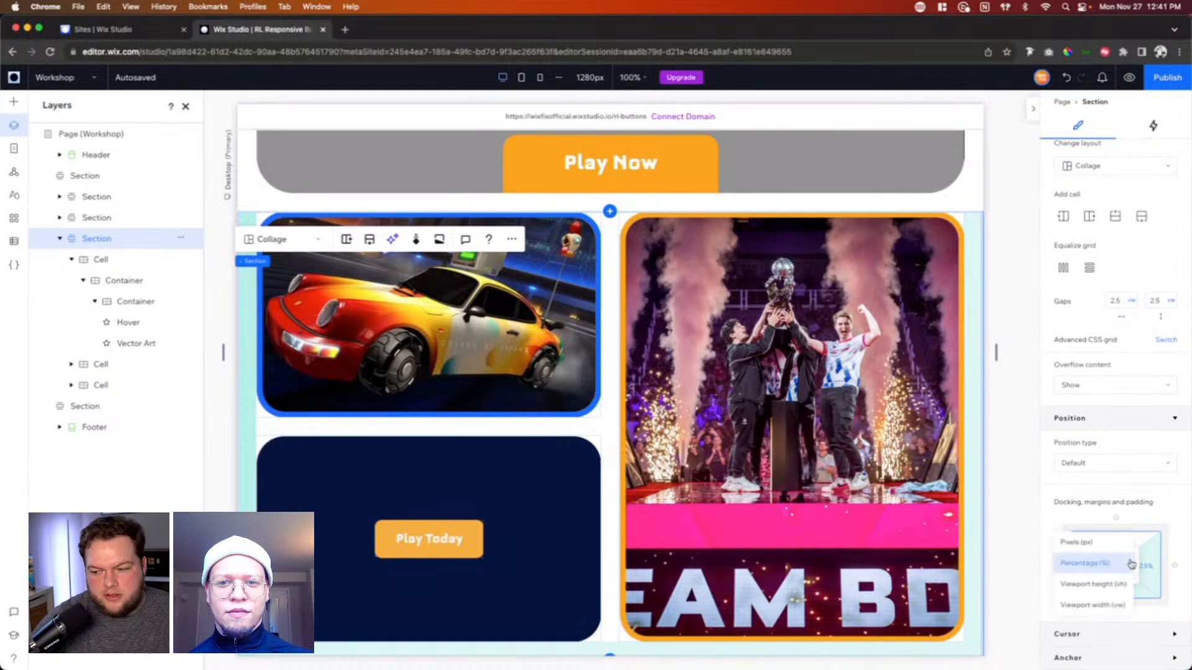
{"action": "left_click", "coordinate": [1108, 607]}
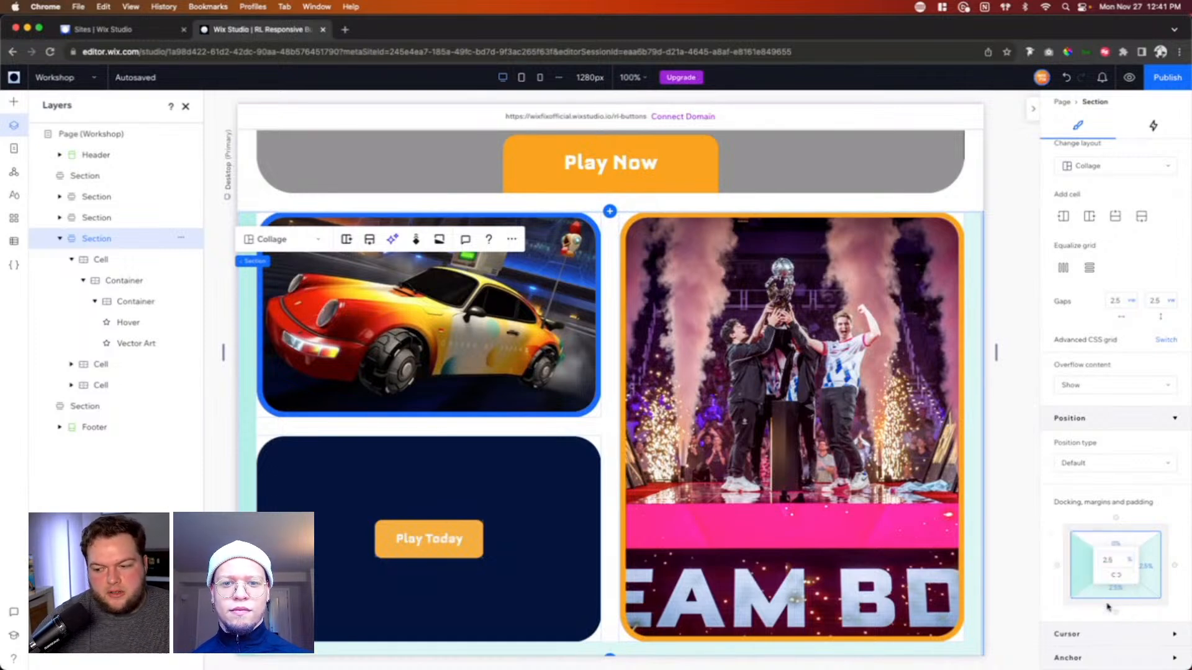
{"action": "left_click", "coordinate": [1115, 578]}
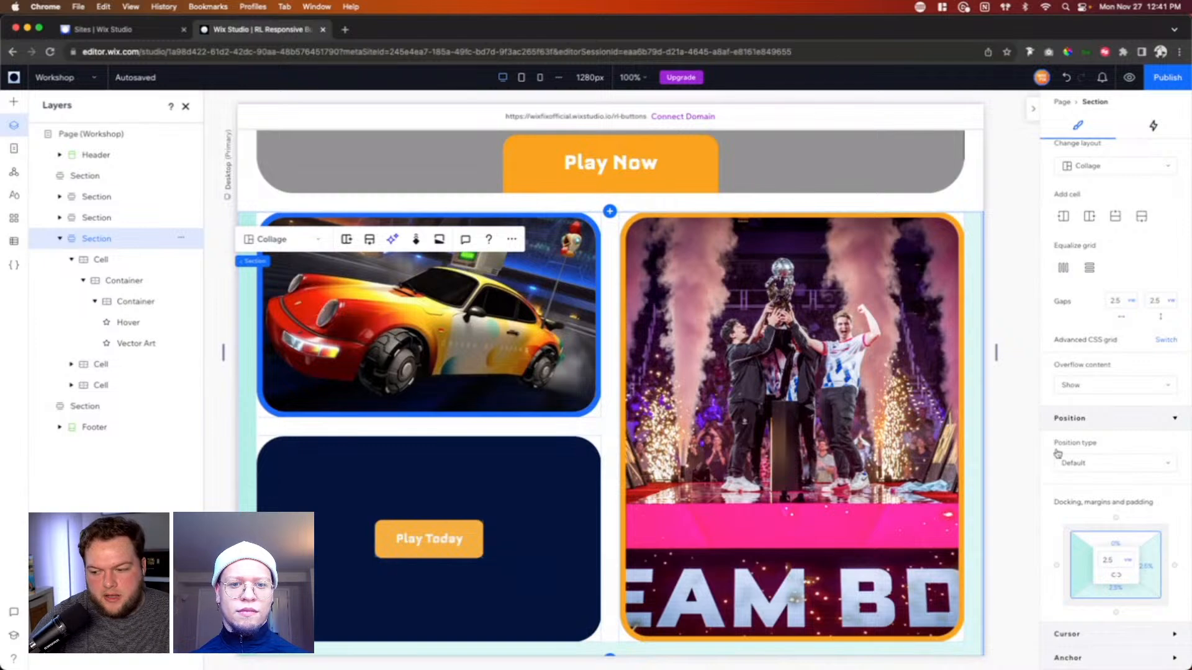
{"action": "left_click", "coordinate": [1020, 417]}
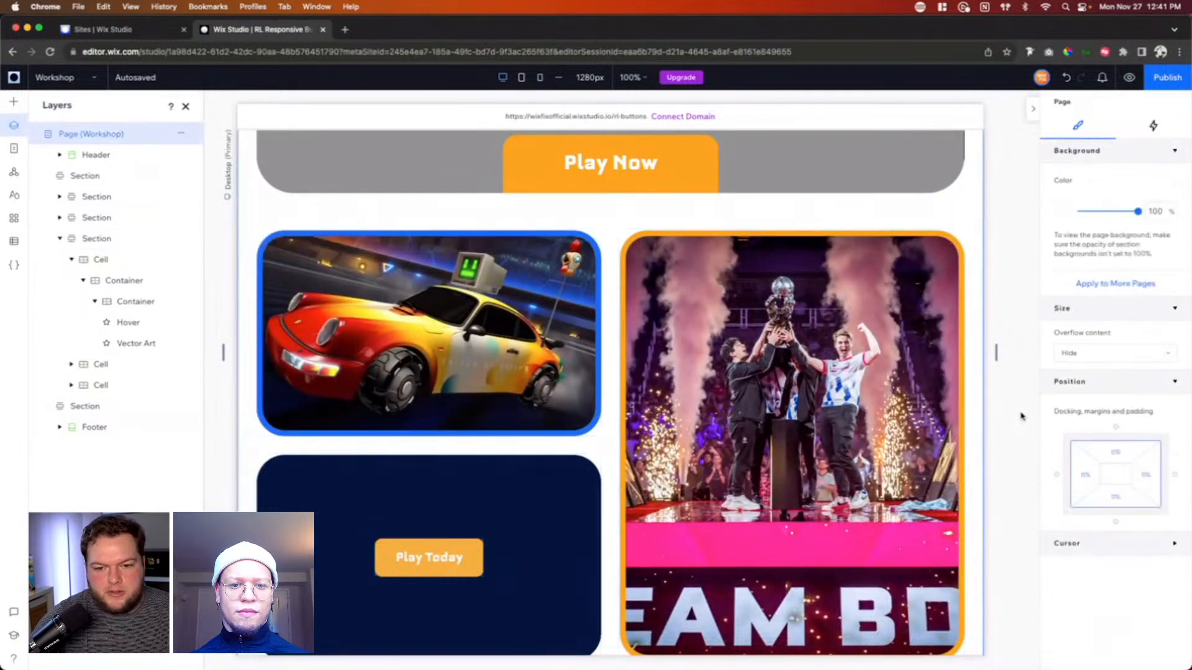
Step: Inspect the light blue section and the collage section above it, comparing their sizing settings and spacing
{"action": "scroll", "coordinate": [1020, 417], "scroll_direction": "down", "scroll_amount": 2}
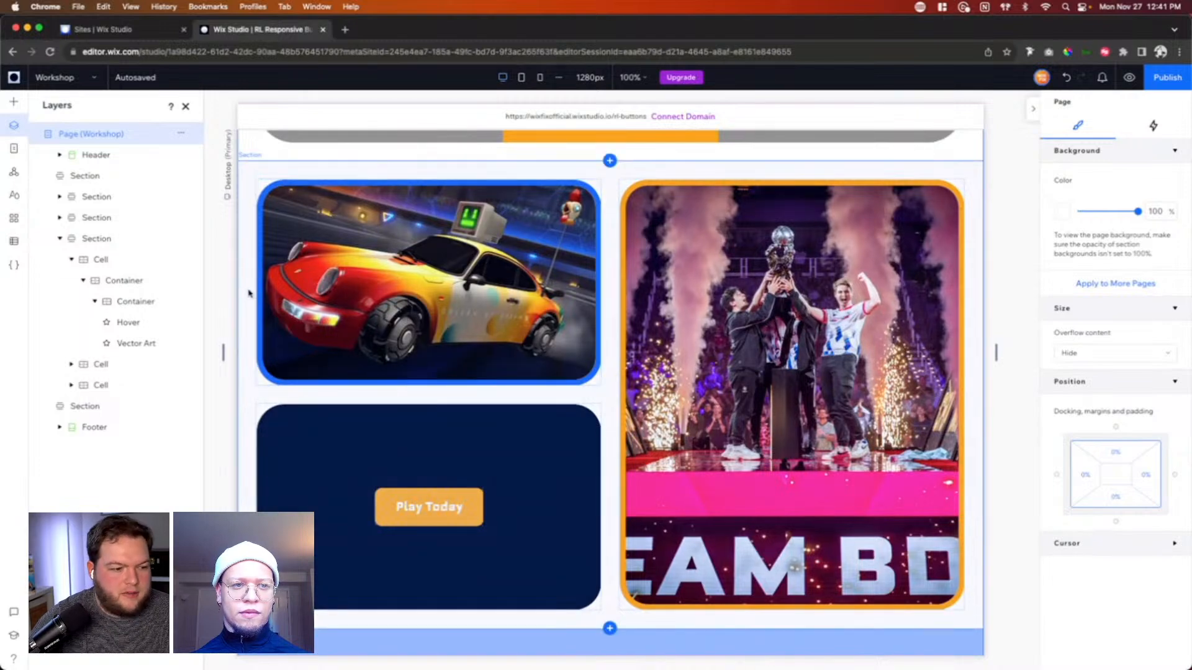
{"action": "scroll", "coordinate": [711, 507], "scroll_direction": "down", "scroll_amount": 10}
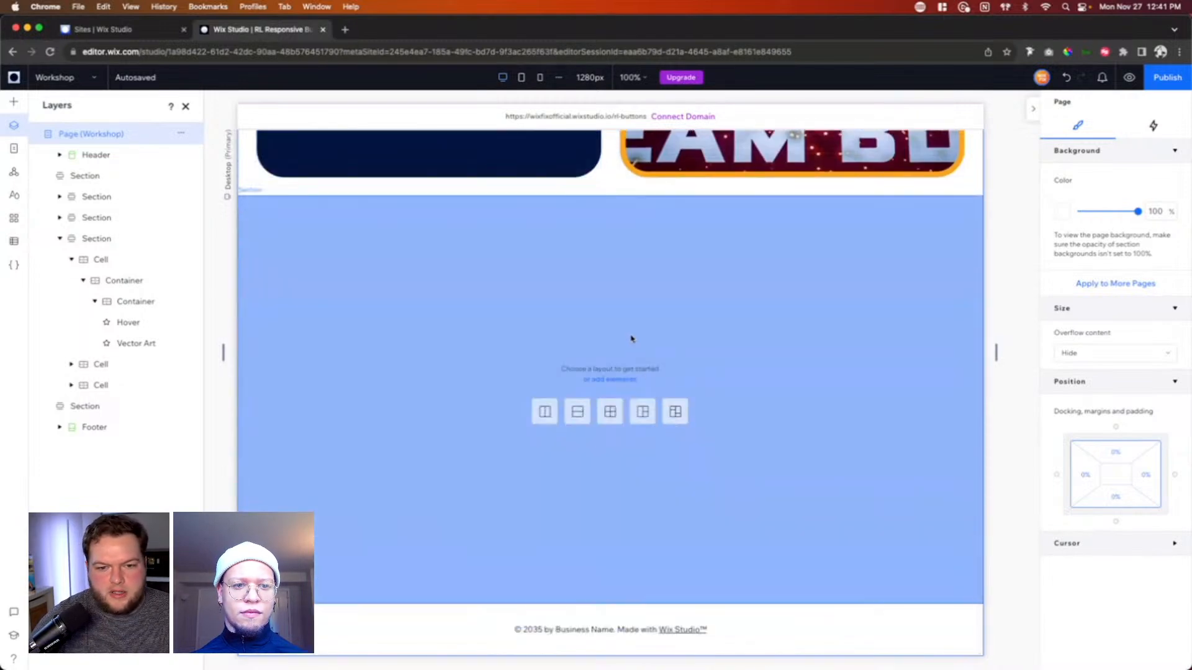
{"action": "left_click", "coordinate": [632, 338]}
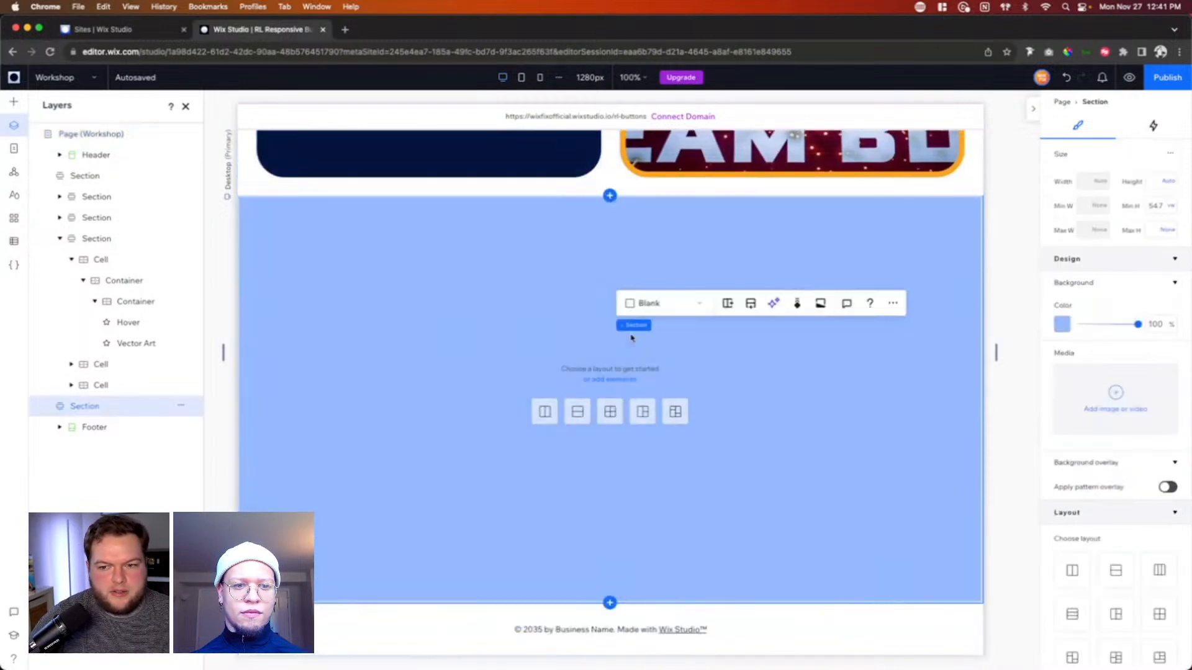
{"action": "left_click", "coordinate": [246, 187]}
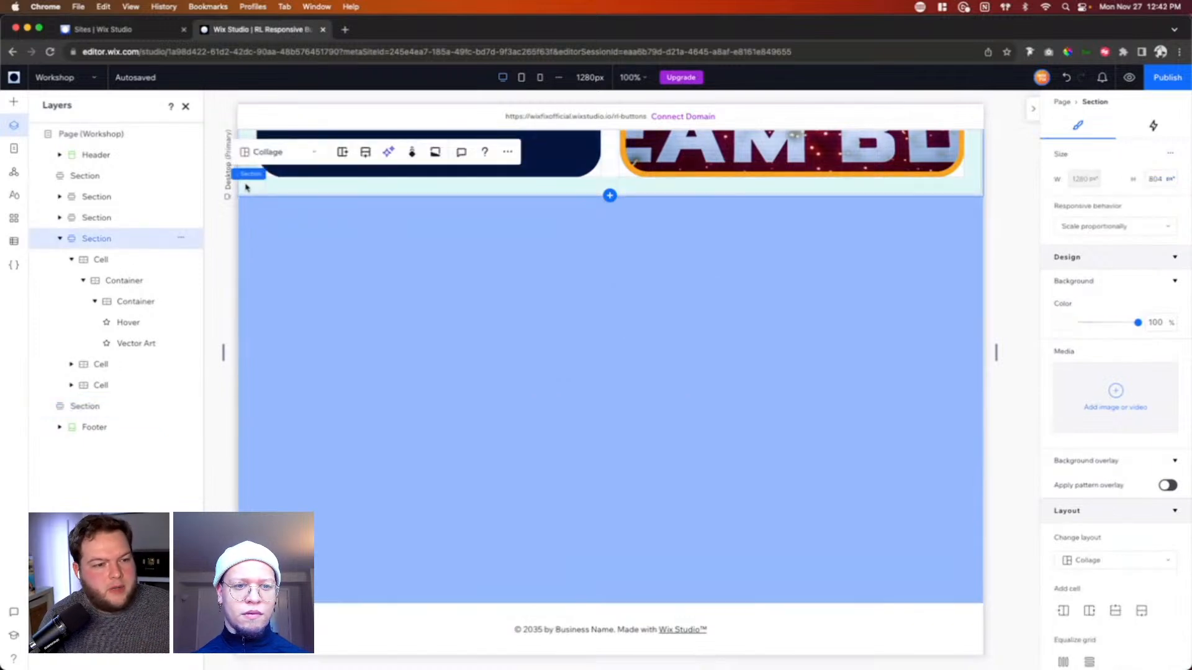
{"action": "scroll", "coordinate": [248, 198], "scroll_direction": "up", "scroll_amount": 6}
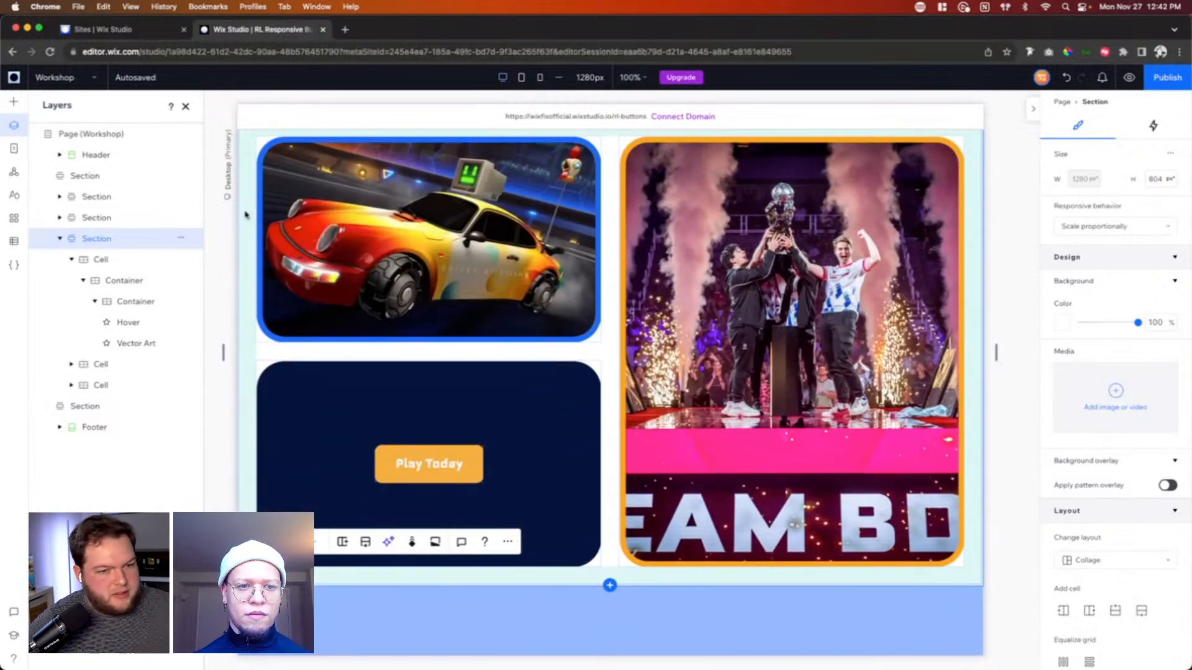
{"action": "scroll", "coordinate": [590, 369], "scroll_direction": "down", "scroll_amount": 5}
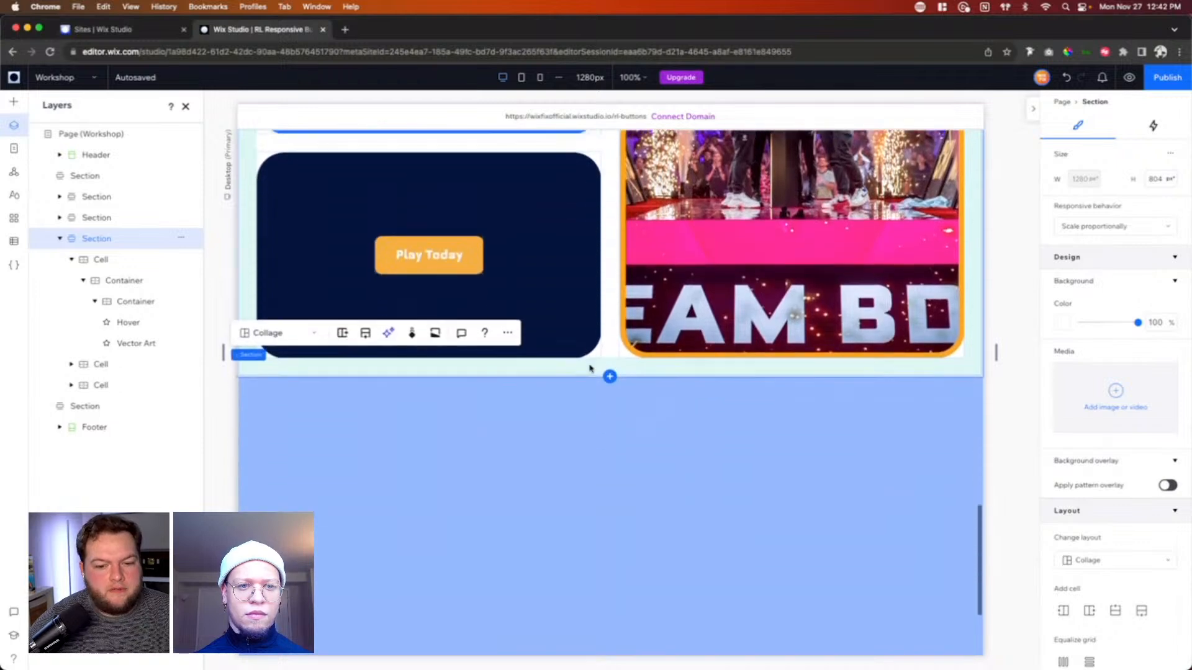
{"action": "scroll", "coordinate": [590, 368], "scroll_direction": "down", "scroll_amount": 1}
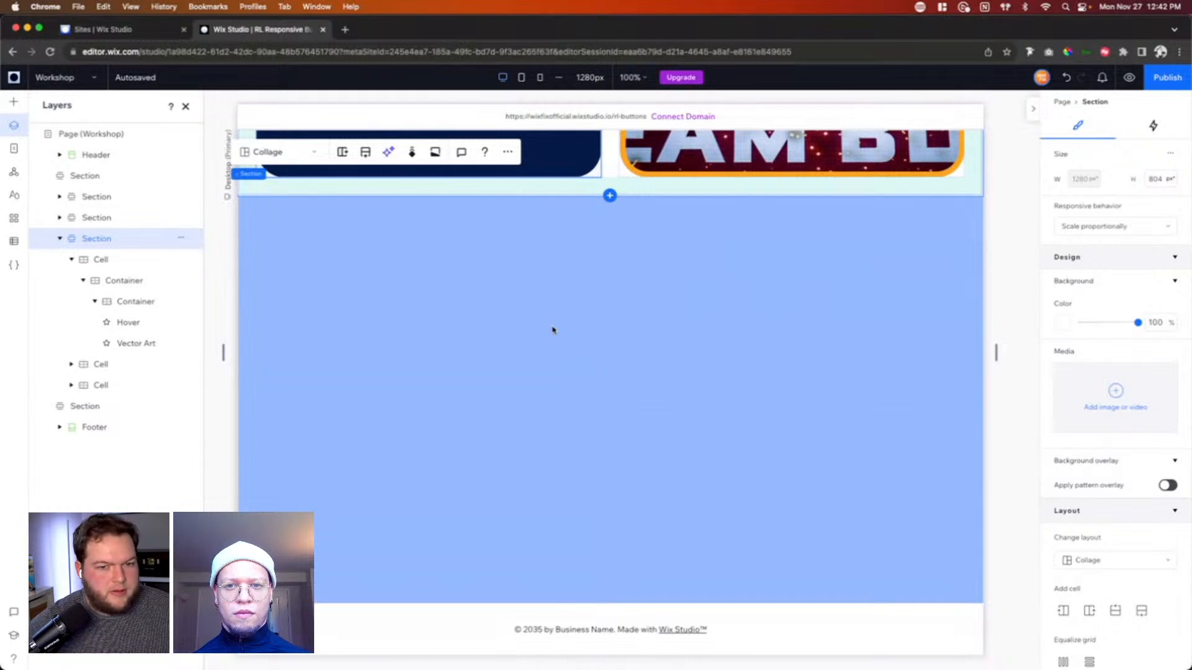
Step: Add a container to the light blue section and place a button inside it
{"action": "left_click", "coordinate": [15, 104]}
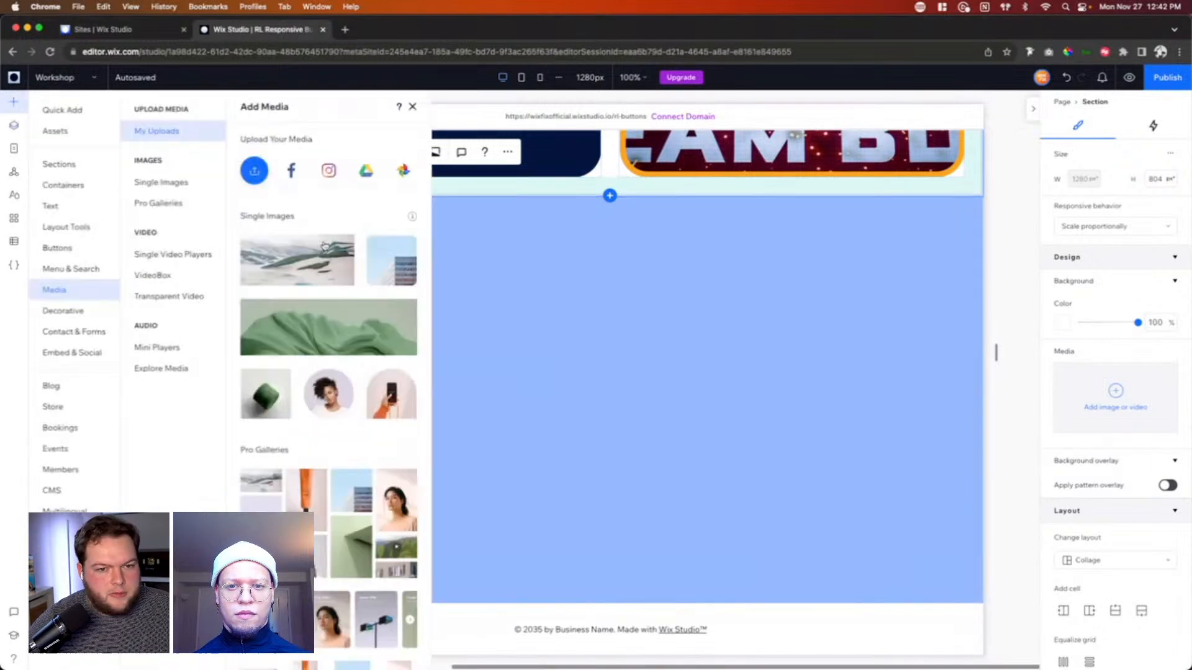
{"action": "left_click", "coordinate": [56, 114]}
{"action": "left_click_drag", "start_coordinate": [226, 240], "coordinate": [445, 322]}
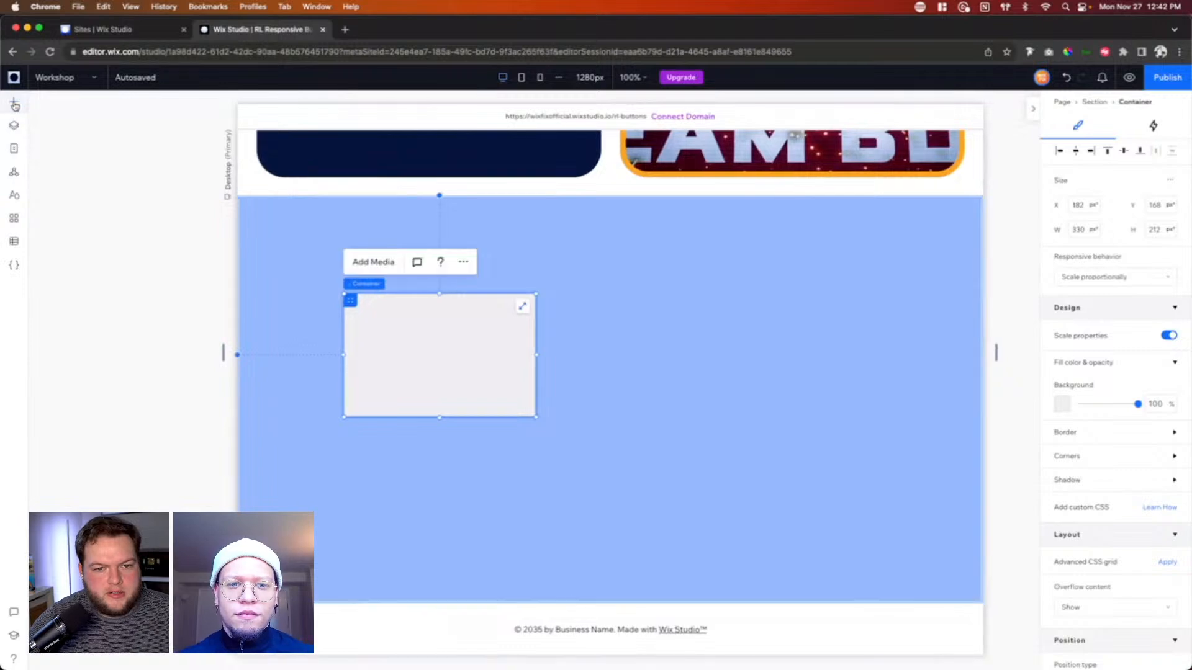
{"action": "left_click", "coordinate": [14, 102]}
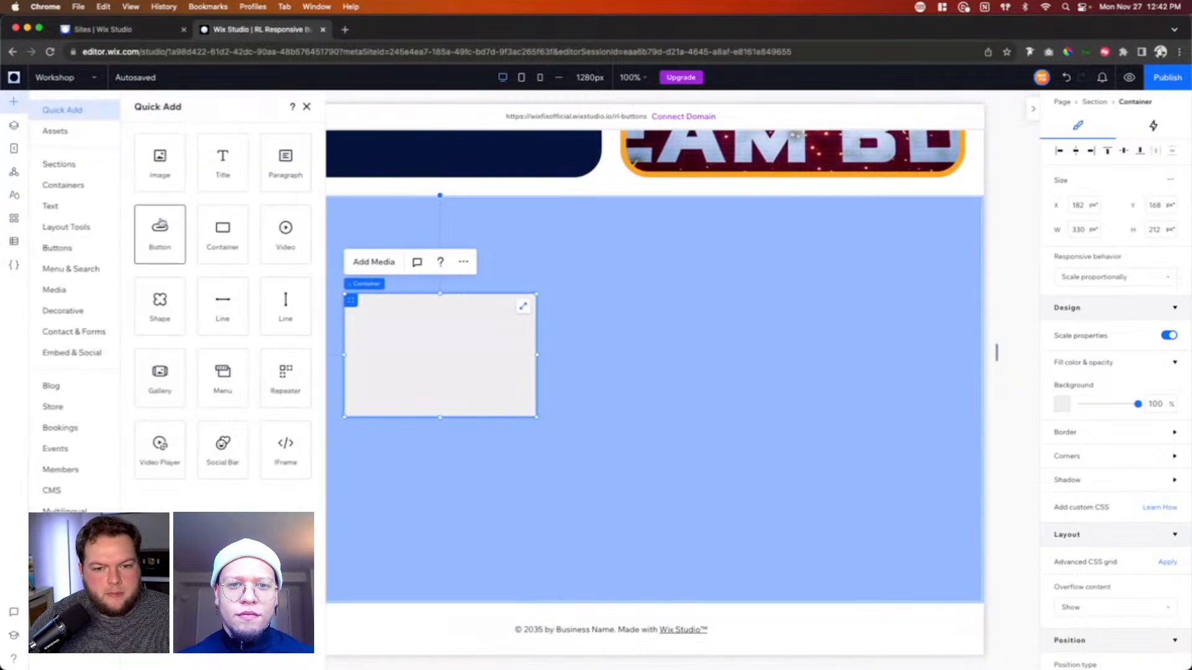
{"action": "left_click_drag", "start_coordinate": [160, 225], "coordinate": [394, 333]}
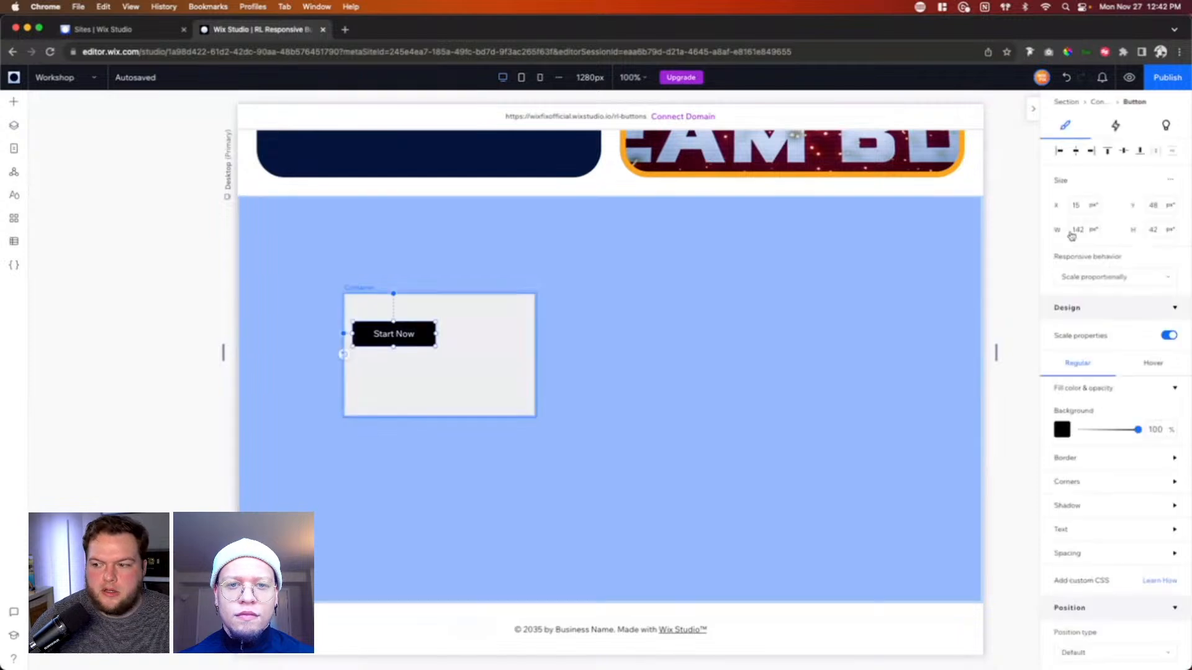
Step: Turn on advanced sizing for the Start Now button and align it to the container's left edge
{"action": "left_click", "coordinate": [1171, 181]}
{"action": "left_click", "coordinate": [1140, 188]}
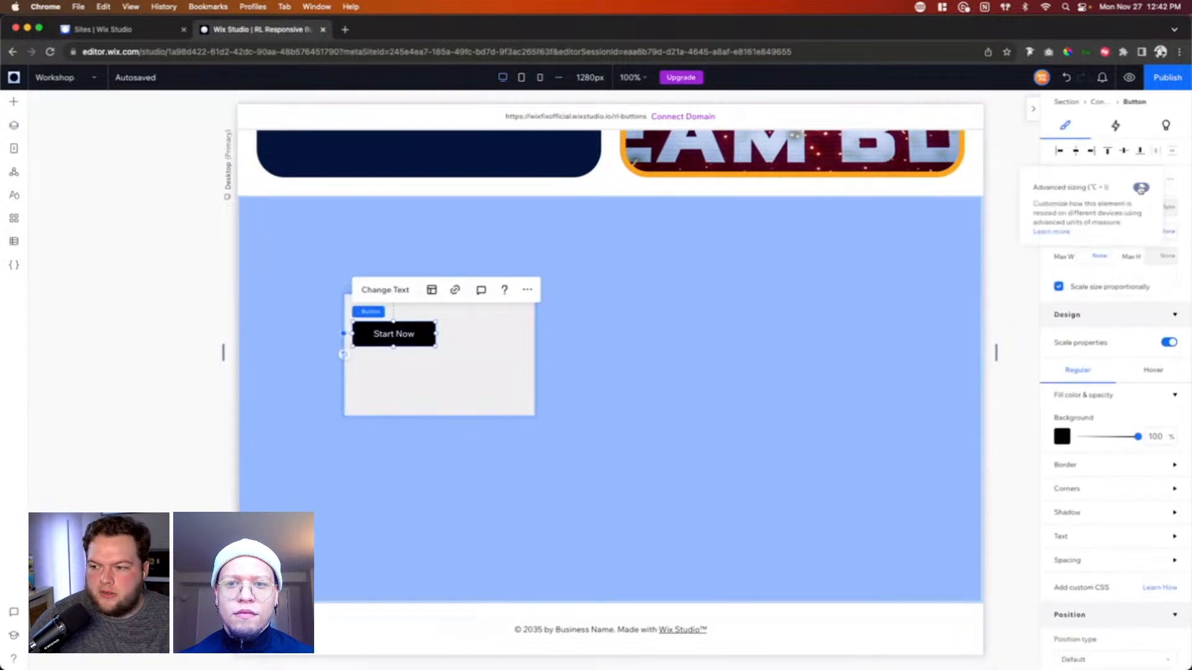
{"action": "left_click", "coordinate": [1060, 153]}
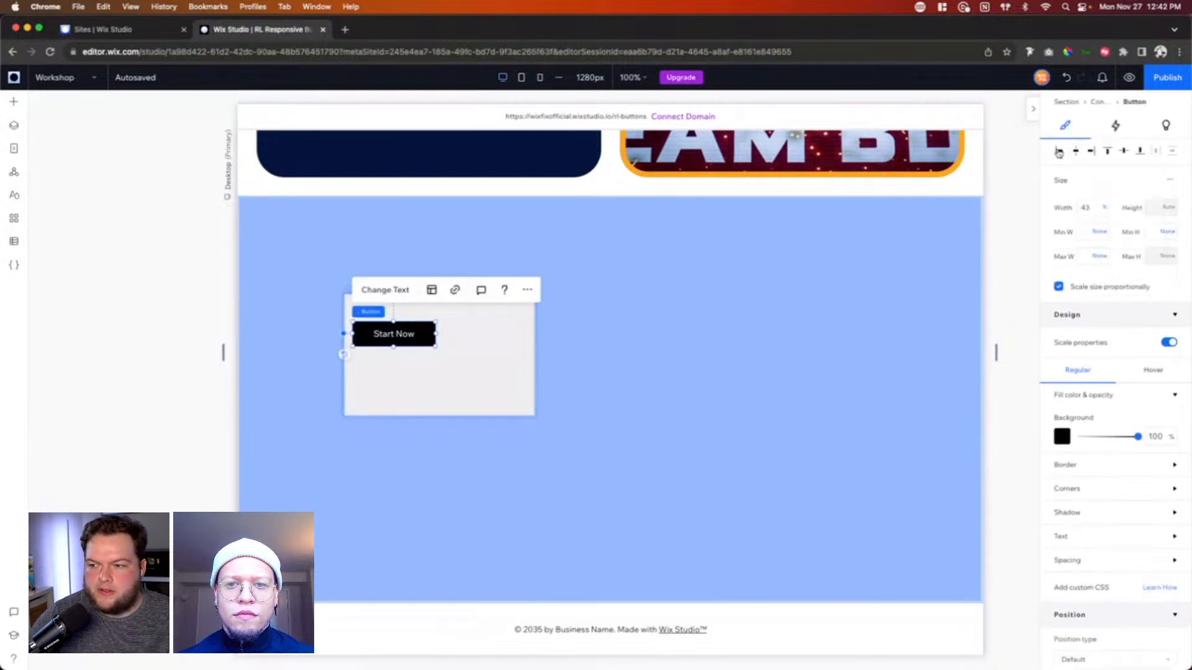
{"action": "left_click", "coordinate": [1059, 153]}
Step: Set the Start Now button's width to 100% of its container
{"action": "left_click", "coordinate": [1091, 209]}
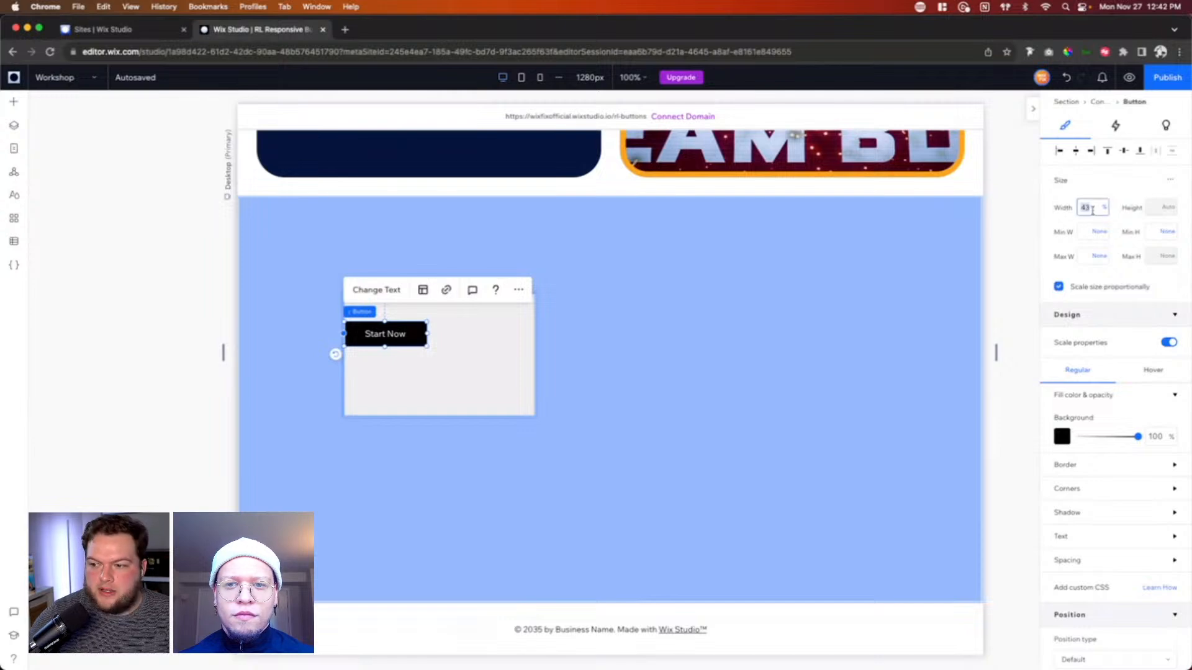
{"action": "type", "text": "100"}
{"action": "key", "text": "Return"}
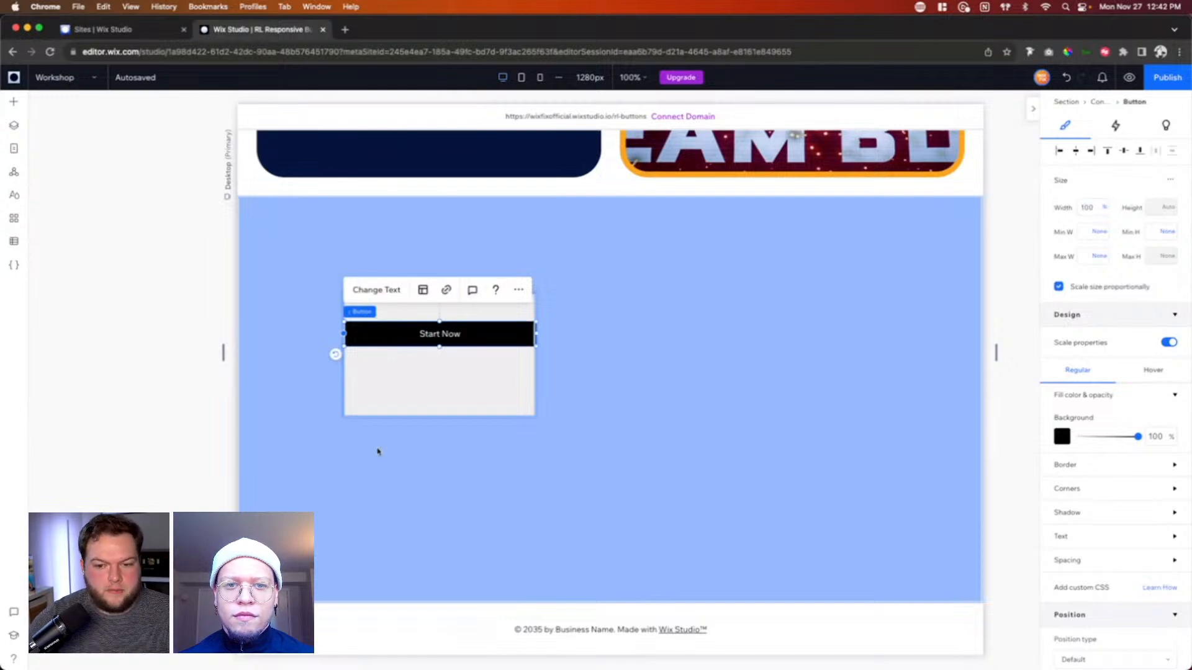
Step: Compare the gray container with the Start Now button inside it, and check the unit options for the button's width
{"action": "left_click", "coordinate": [515, 362]}
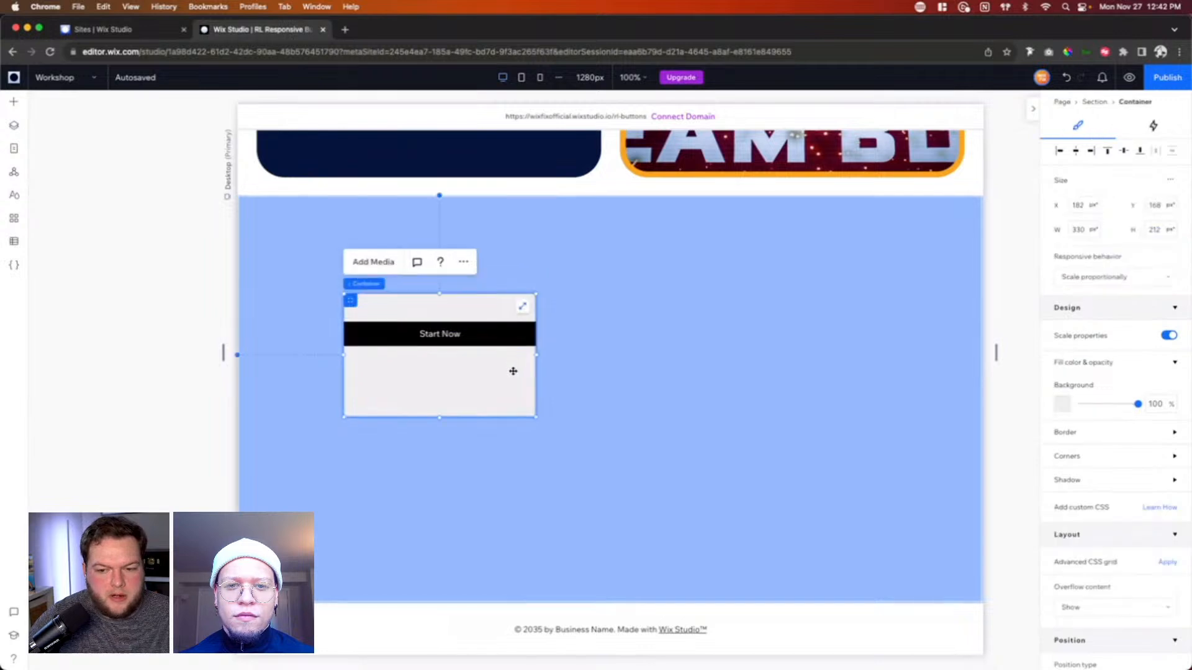
{"action": "left_click", "coordinate": [416, 334]}
{"action": "left_click", "coordinate": [410, 309]}
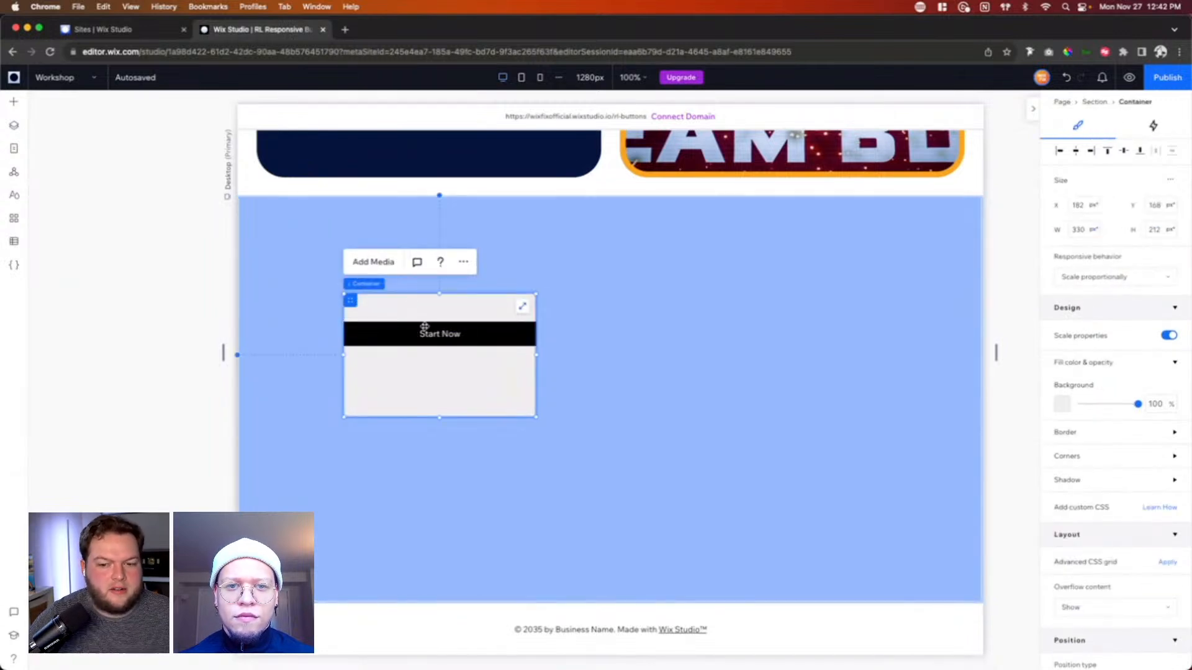
{"action": "left_click", "coordinate": [380, 333]}
{"action": "left_click", "coordinate": [382, 308]}
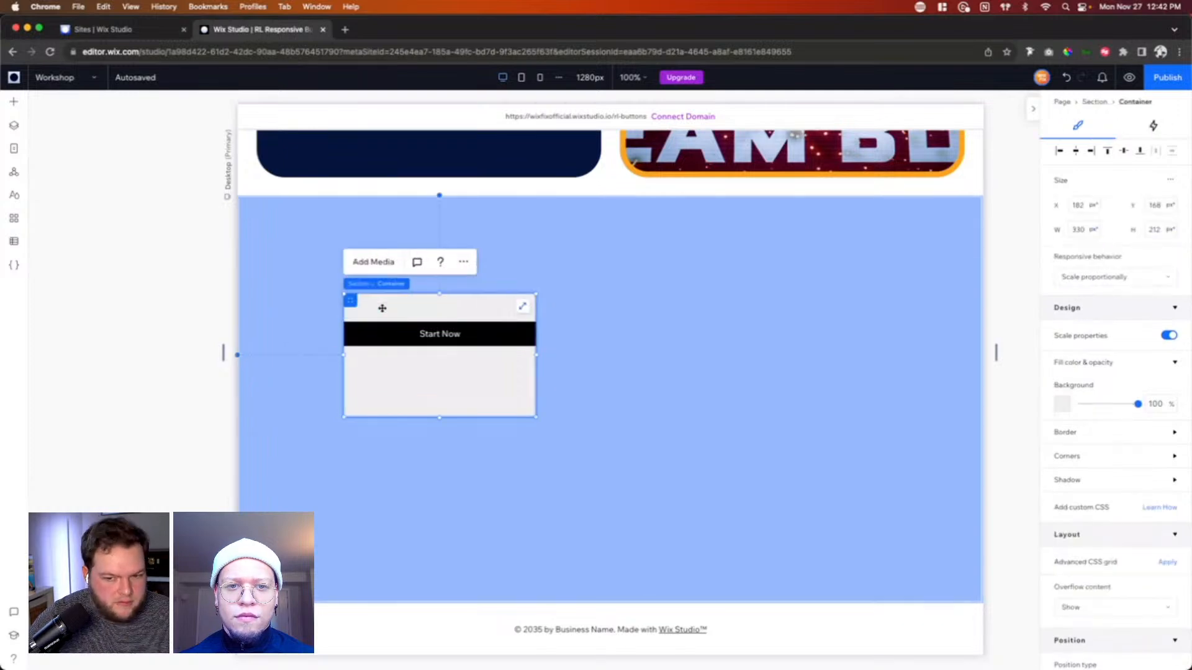
{"action": "left_click", "coordinate": [399, 330]}
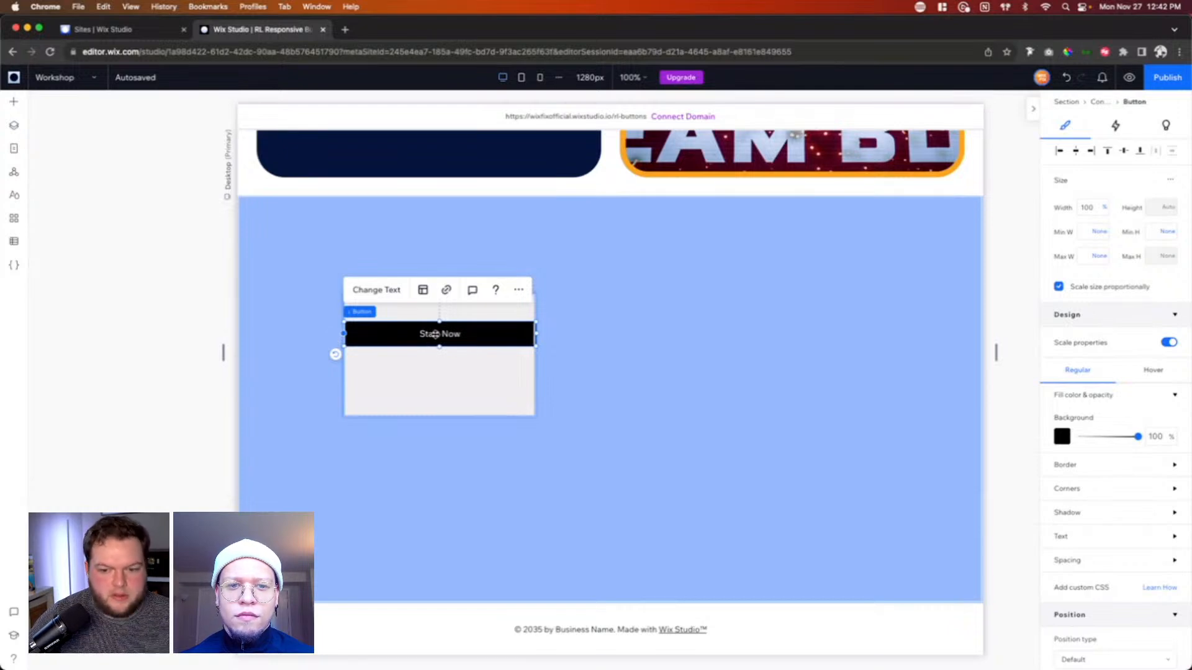
{"action": "left_click", "coordinate": [1104, 208]}
{"action": "left_click", "coordinate": [1127, 251]}
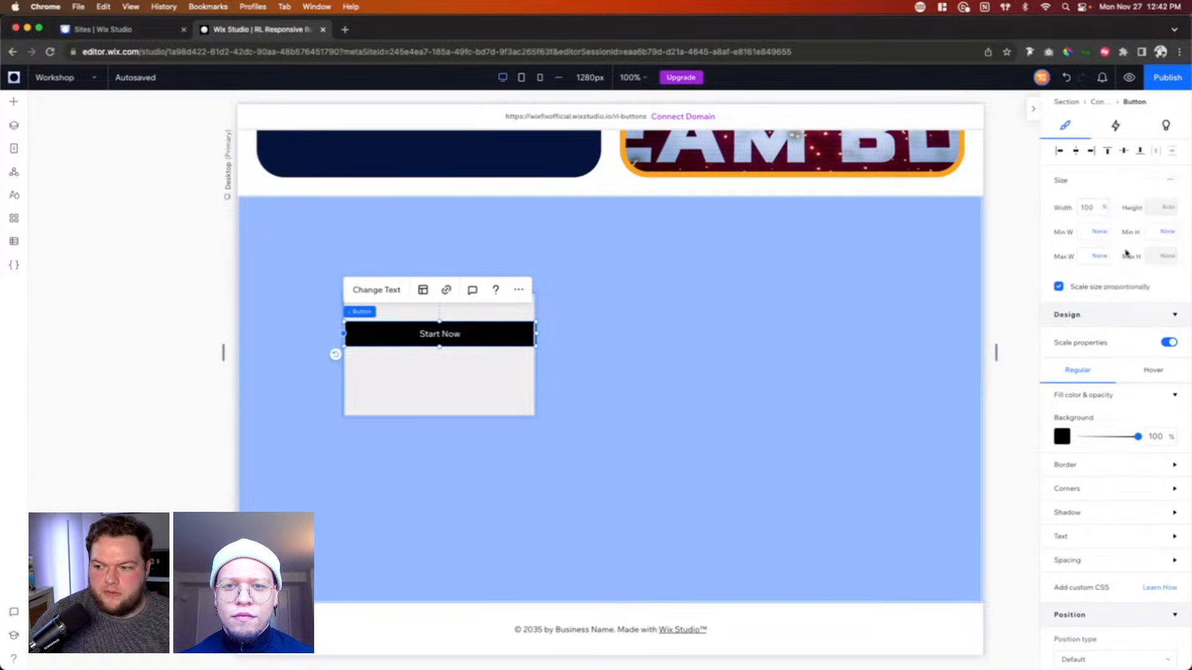
Step: Set the Start Now button's width to 100 vw
{"action": "left_click", "coordinate": [1095, 214]}
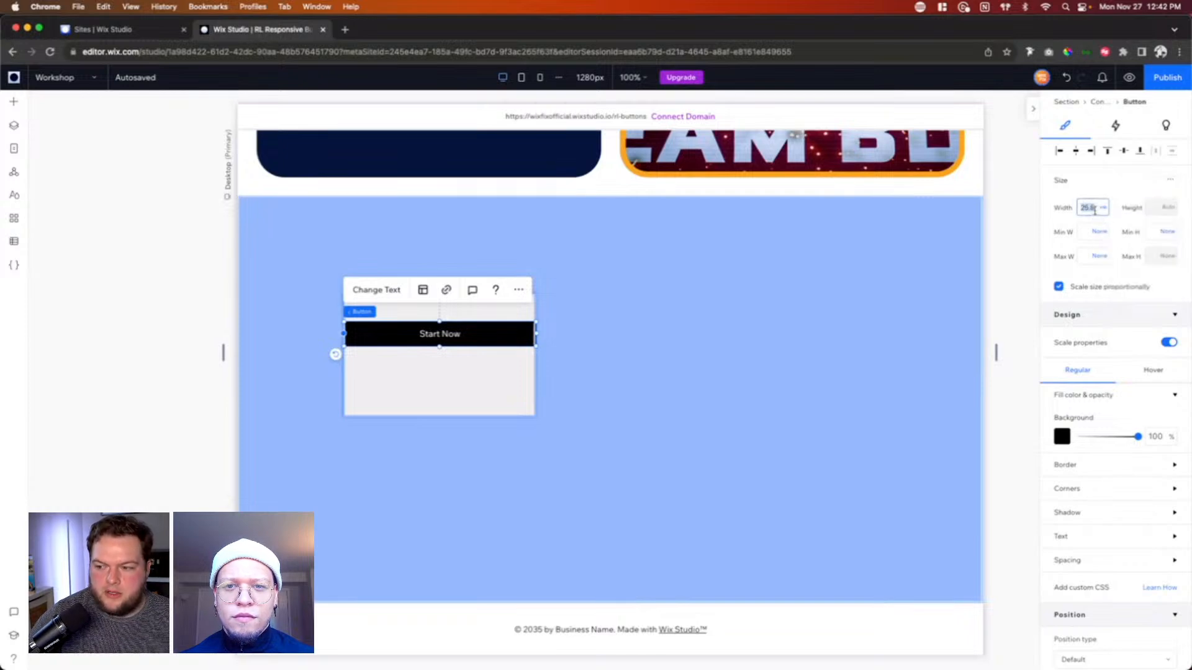
{"action": "type", "text": "100"}
{"action": "key", "text": "Return"}
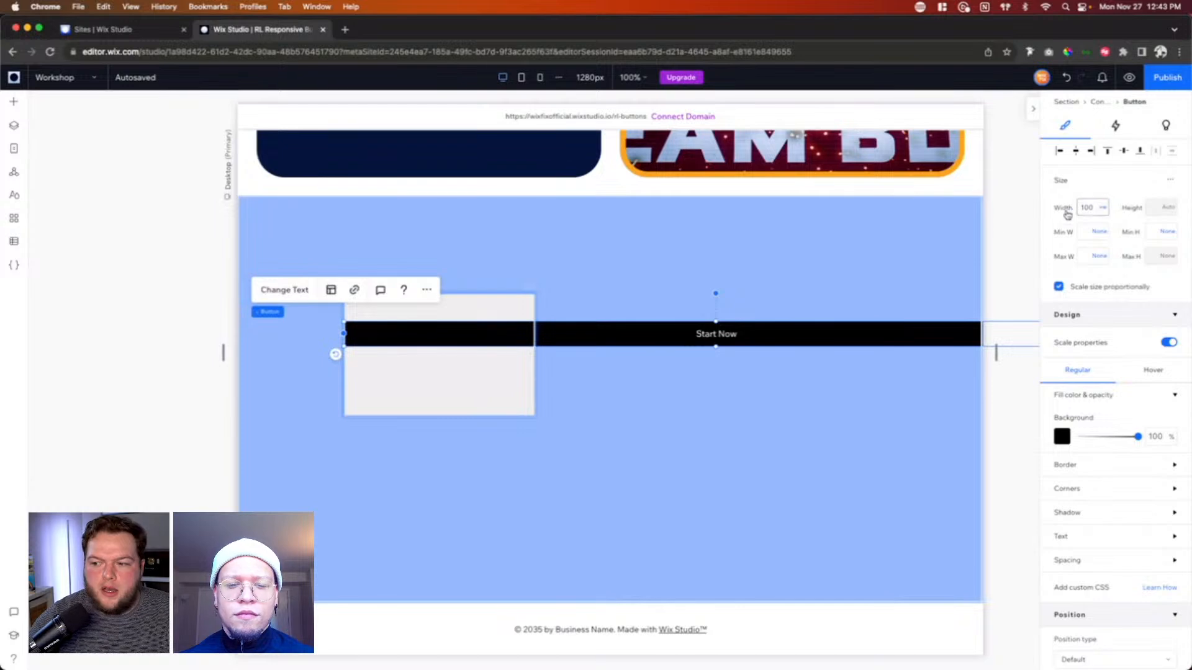
Step: Examine the outer padding and the gaps between the cells of the collage section, and compare them with the gray container below
{"action": "scroll", "coordinate": [923, 237], "scroll_direction": "up", "scroll_amount": 10}
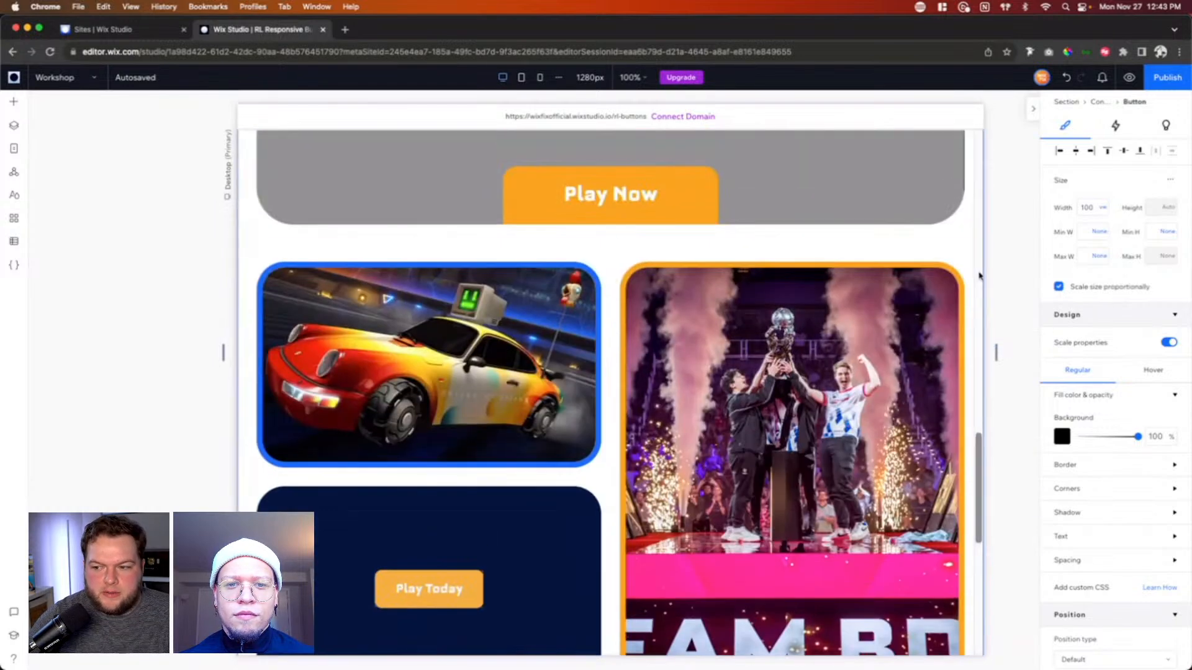
{"action": "left_click", "coordinate": [970, 262]}
{"action": "scroll", "coordinate": [318, 277], "scroll_direction": "down", "scroll_amount": 1}
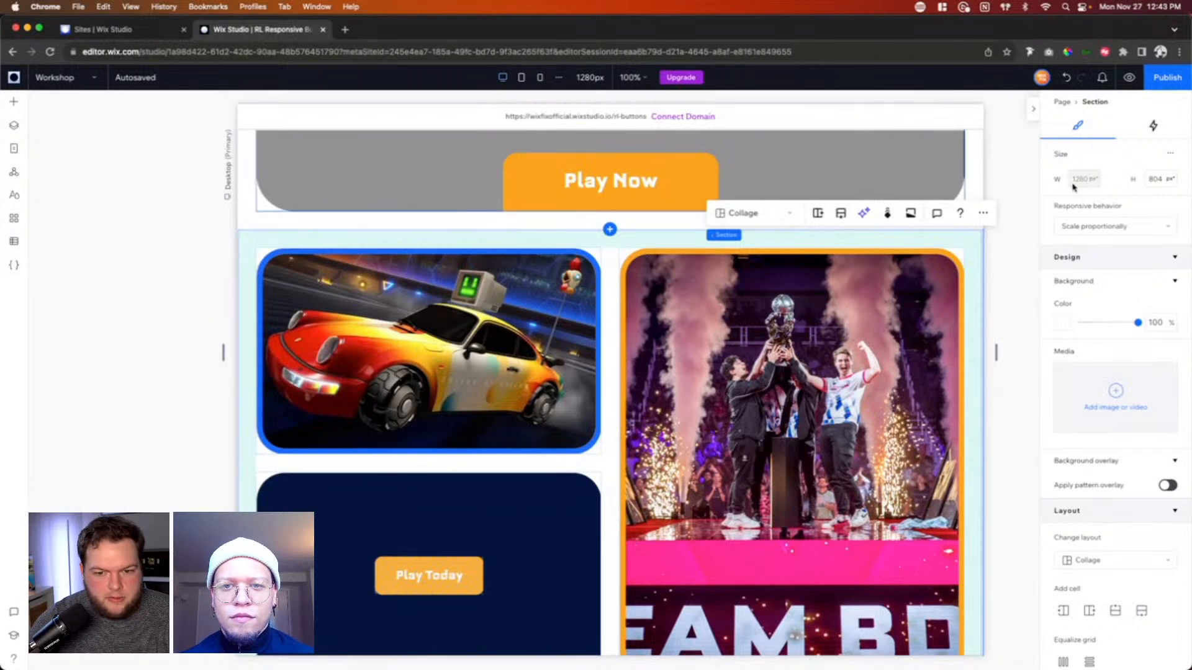
{"action": "left_click", "coordinate": [616, 286]}
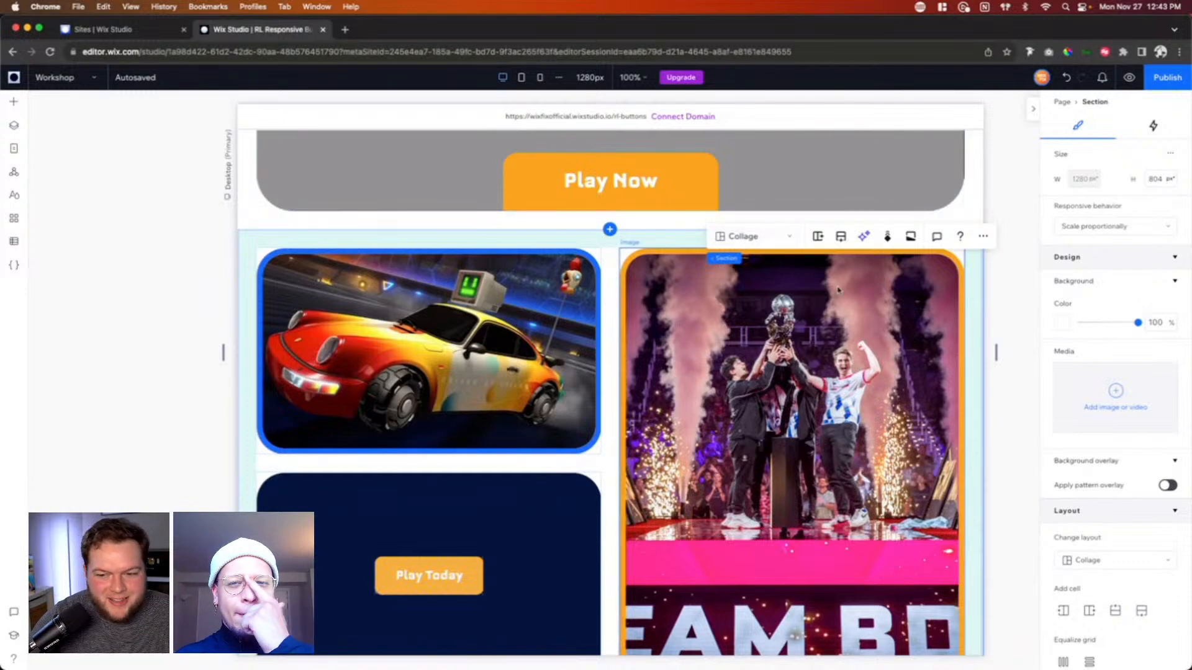
{"action": "scroll", "coordinate": [914, 337], "scroll_direction": "down", "scroll_amount": 7}
{"action": "scroll", "coordinate": [914, 337], "scroll_direction": "down", "scroll_amount": 2}
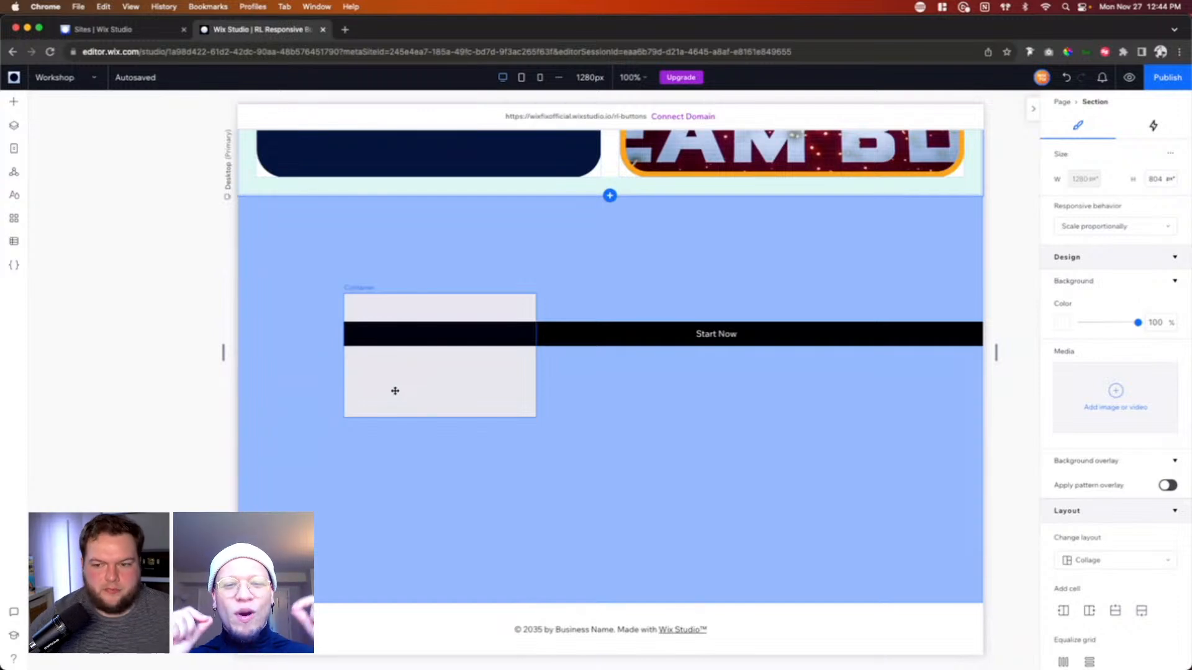
Step: Try widening the gap between the collage section's two columns, and undo the change
{"action": "scroll", "coordinate": [394, 391], "scroll_direction": "up", "scroll_amount": 10}
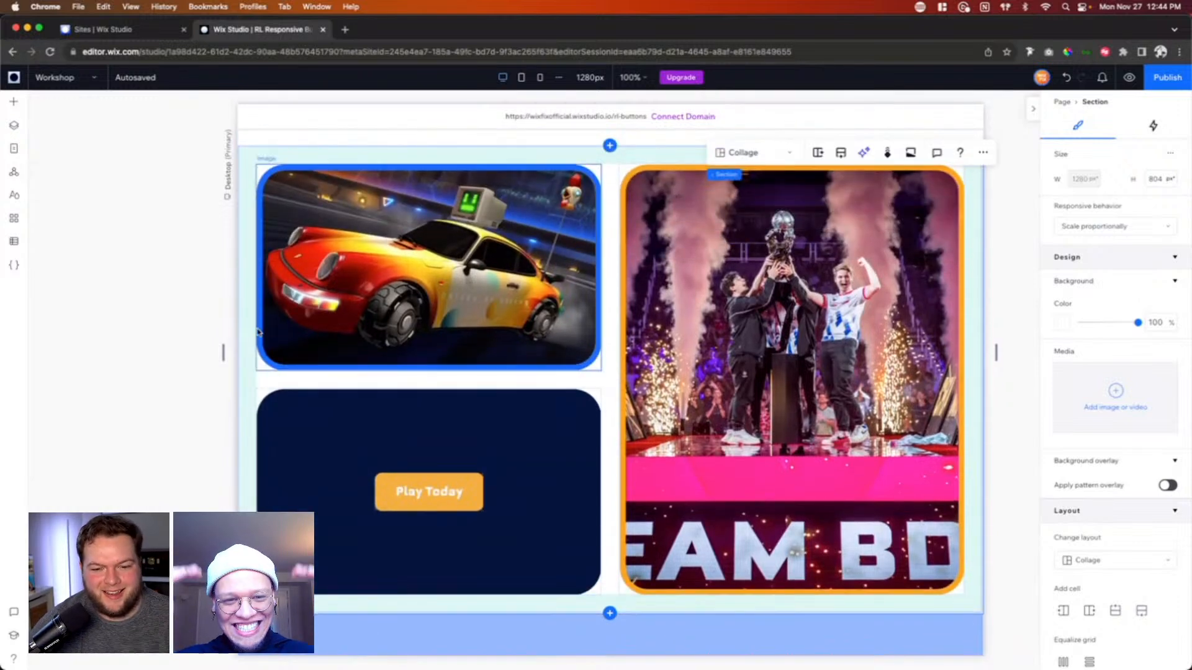
{"action": "left_click", "coordinate": [249, 332]}
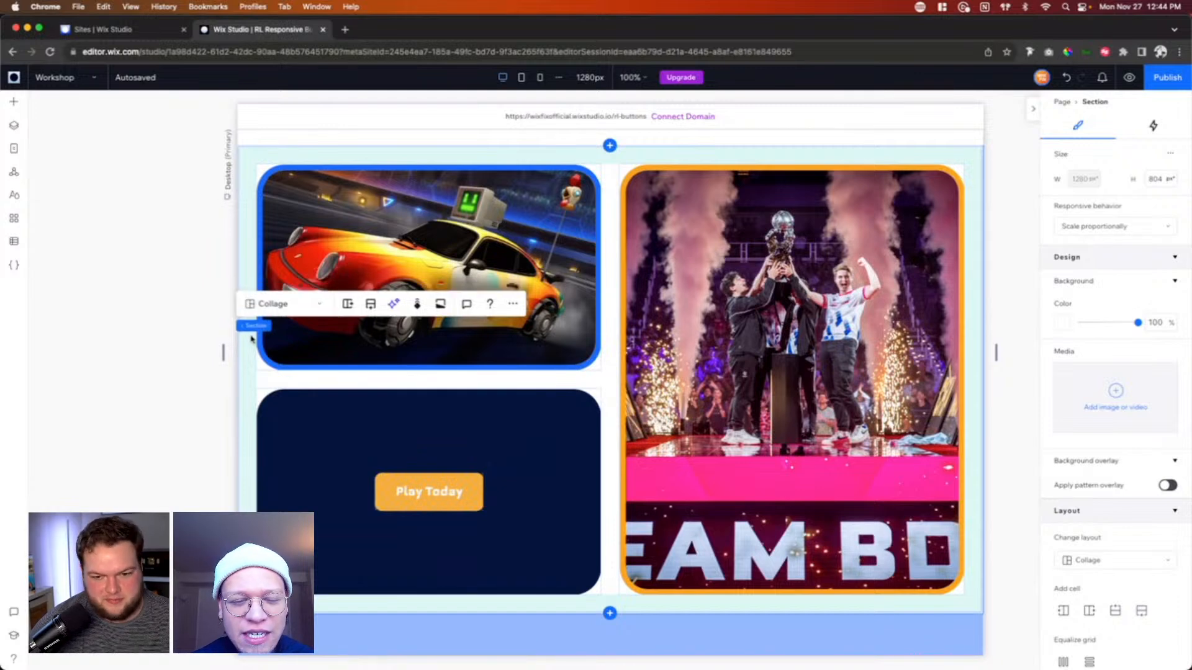
{"action": "scroll", "coordinate": [1112, 451], "scroll_direction": "down", "scroll_amount": 6}
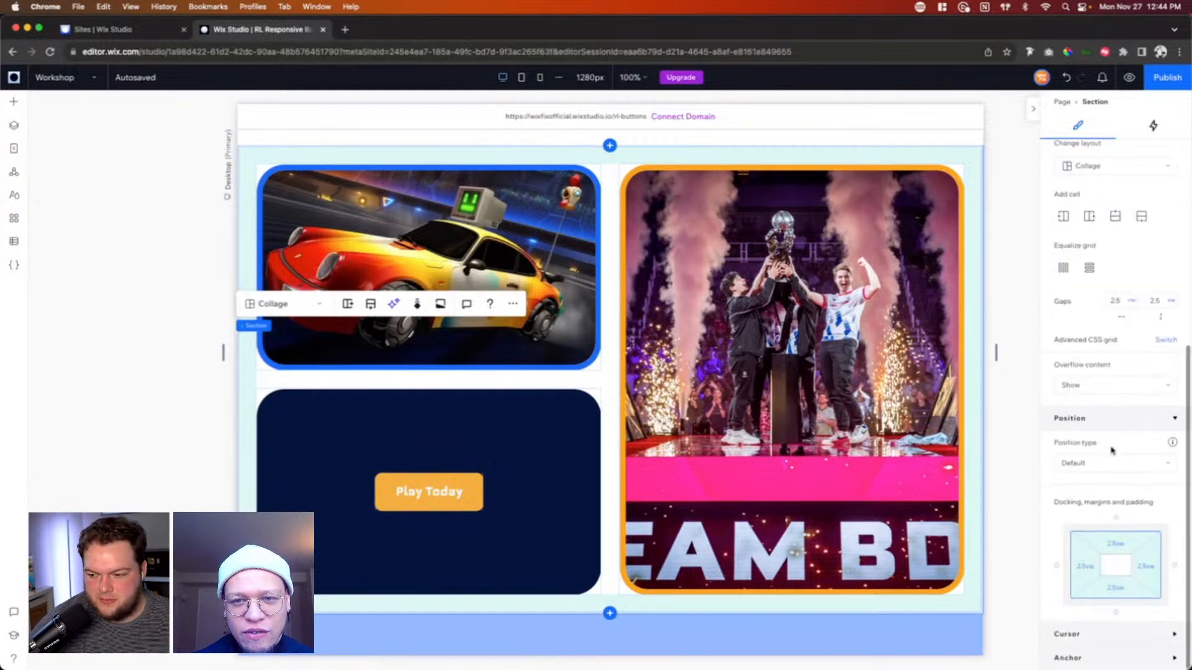
{"action": "left_click", "coordinate": [1122, 546]}
{"action": "left_click", "coordinate": [611, 376]}
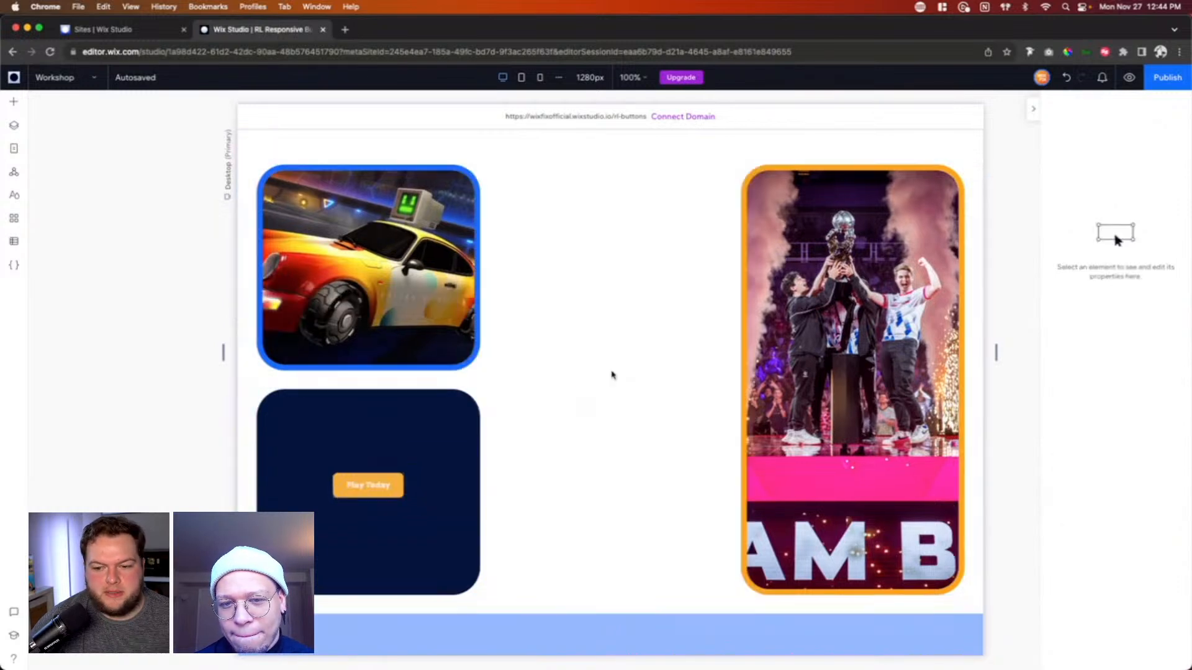
{"action": "left_click", "coordinate": [1066, 77]}
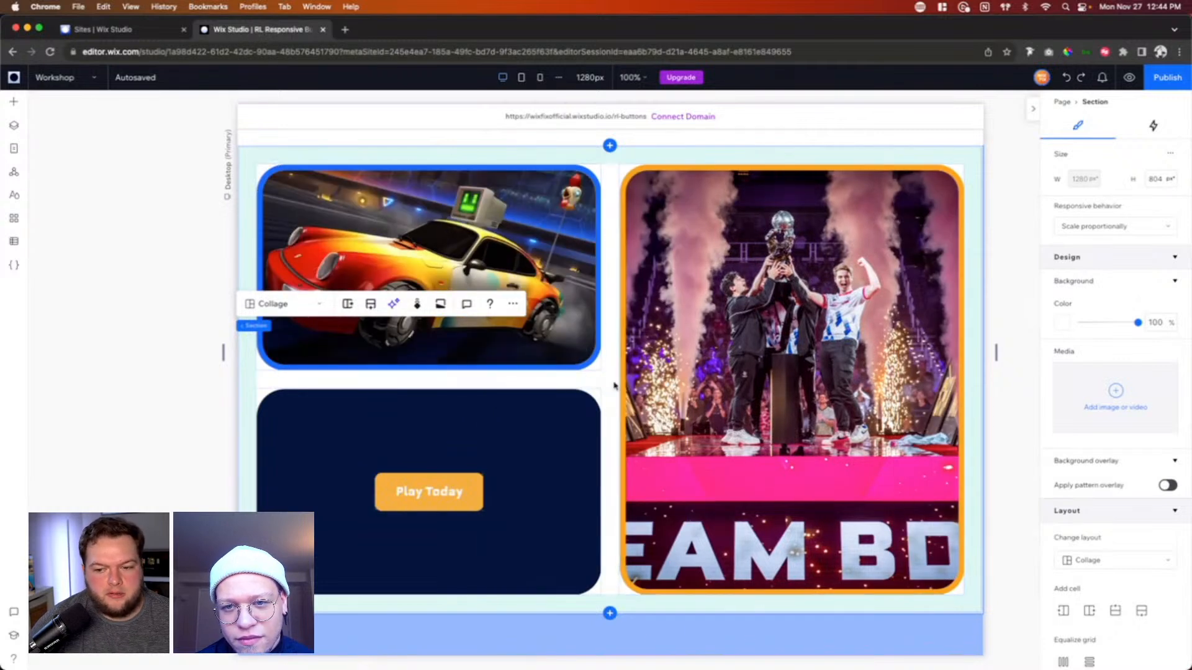
Step: Check the unit options for the horizontal gap of the collage section
{"action": "scroll", "coordinate": [1160, 519], "scroll_direction": "down", "scroll_amount": 6}
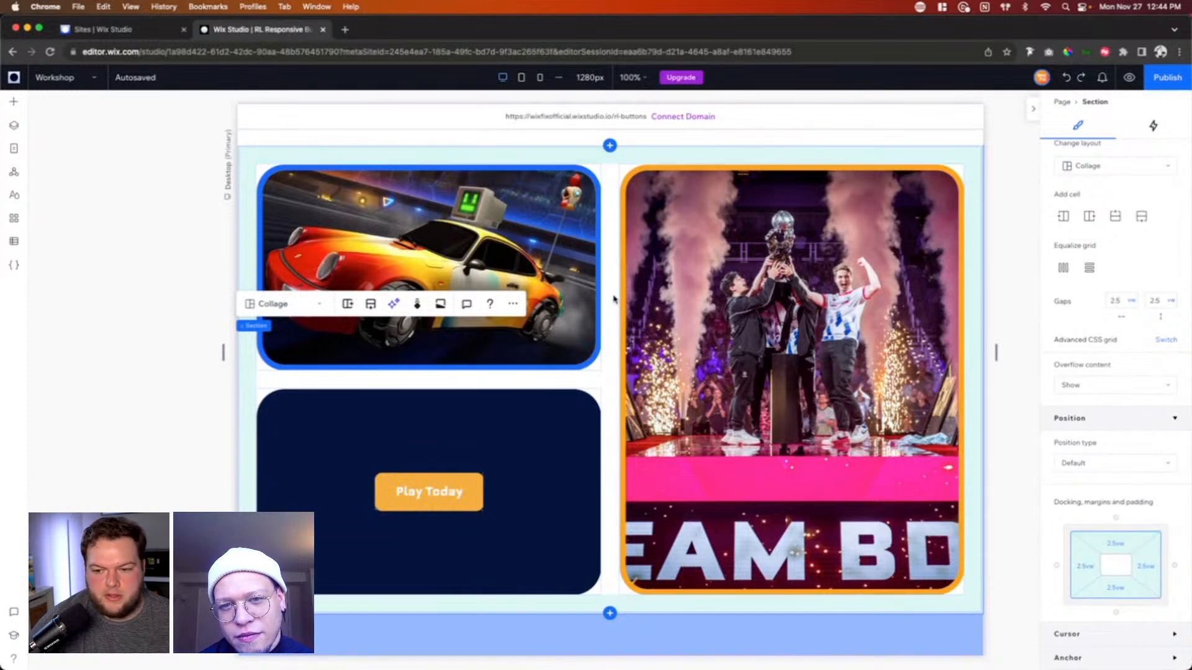
{"action": "left_click", "coordinate": [1131, 301]}
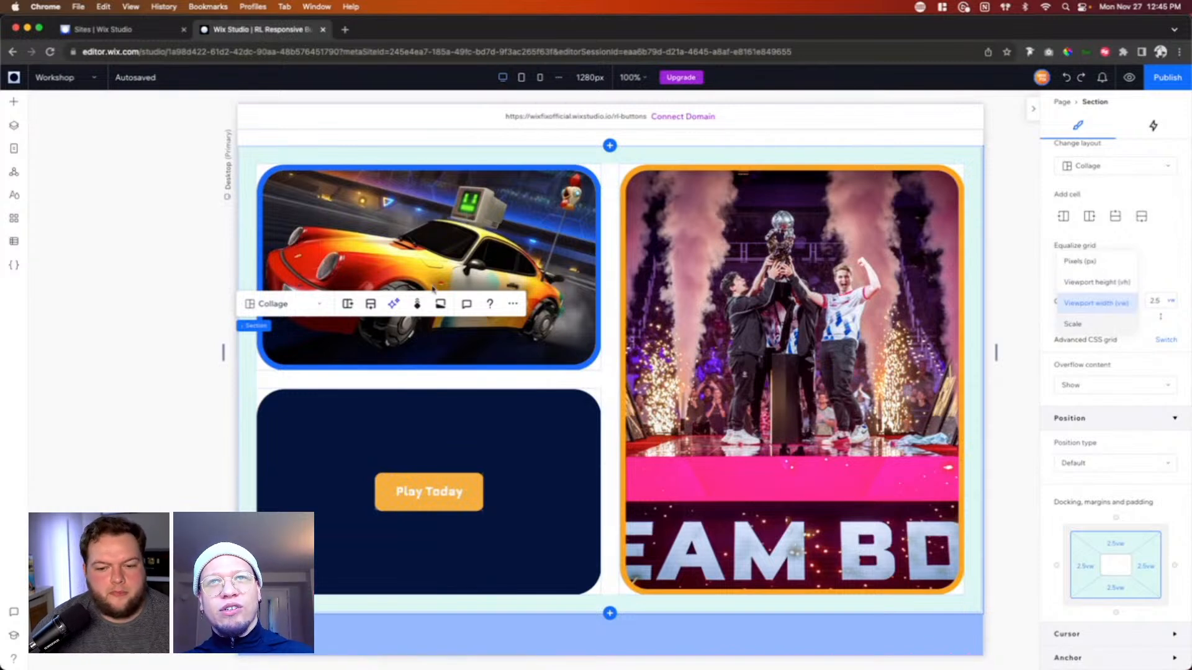
{"action": "left_click", "coordinate": [618, 371]}
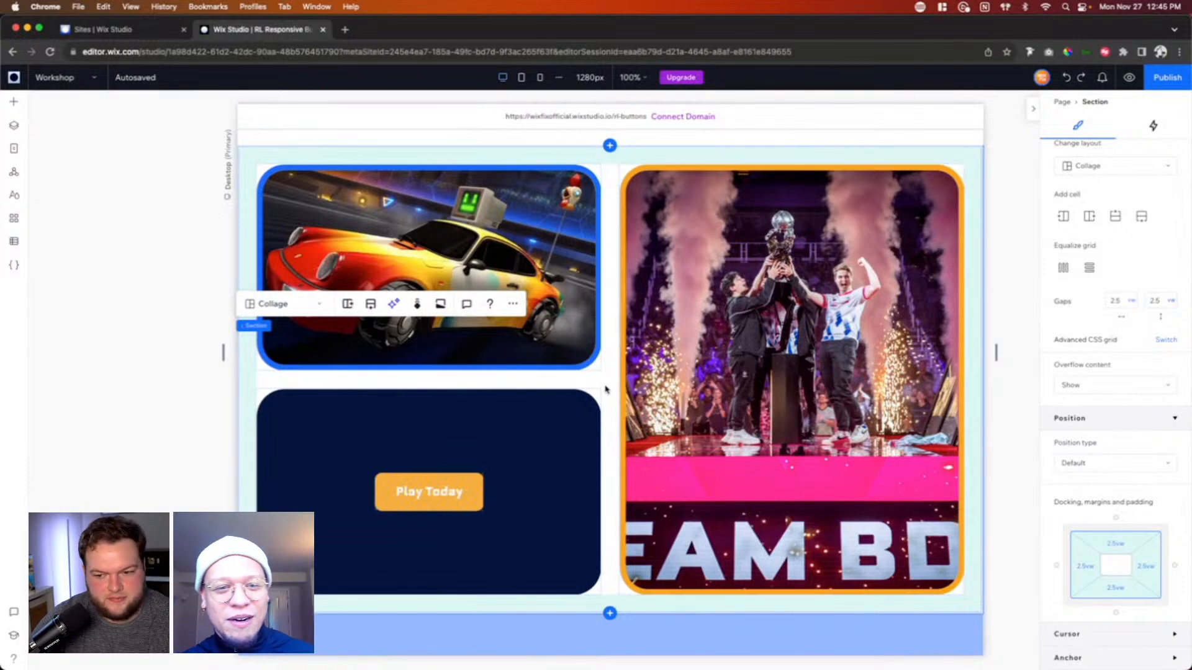
Step: Set the left padding of the gray container holding the Start Now button to 10%
{"action": "scroll", "coordinate": [607, 391], "scroll_direction": "down", "scroll_amount": 5}
{"action": "scroll", "coordinate": [606, 389], "scroll_direction": "down", "scroll_amount": 2}
{"action": "left_click", "coordinate": [436, 332]}
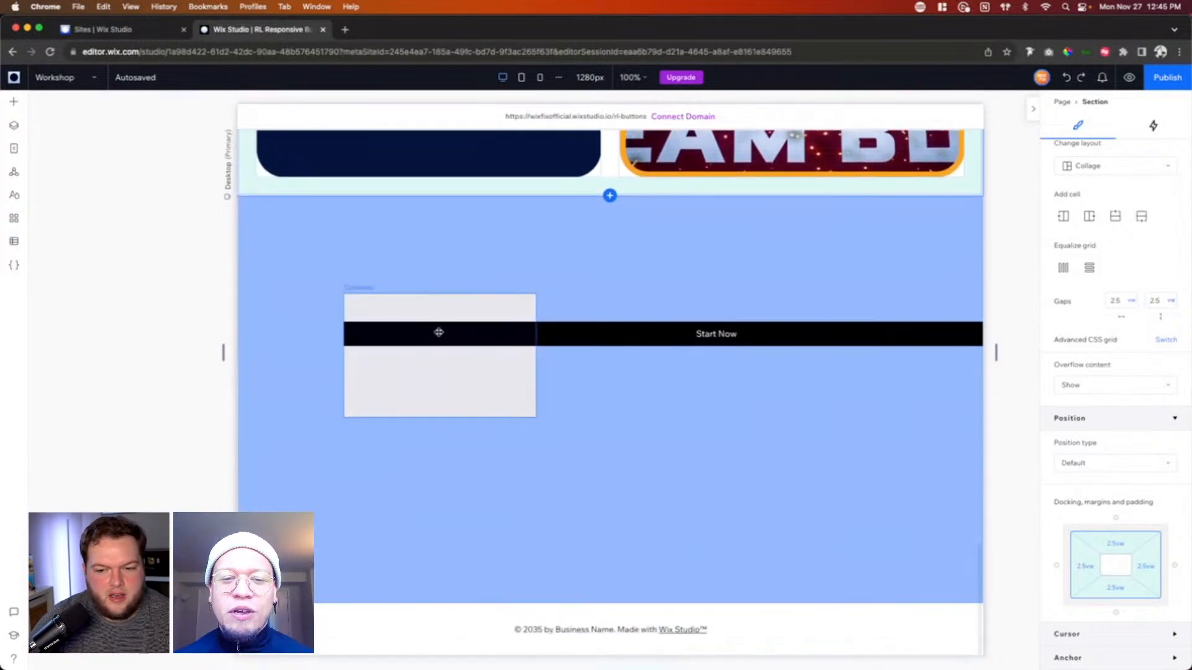
{"action": "left_click", "coordinate": [443, 378]}
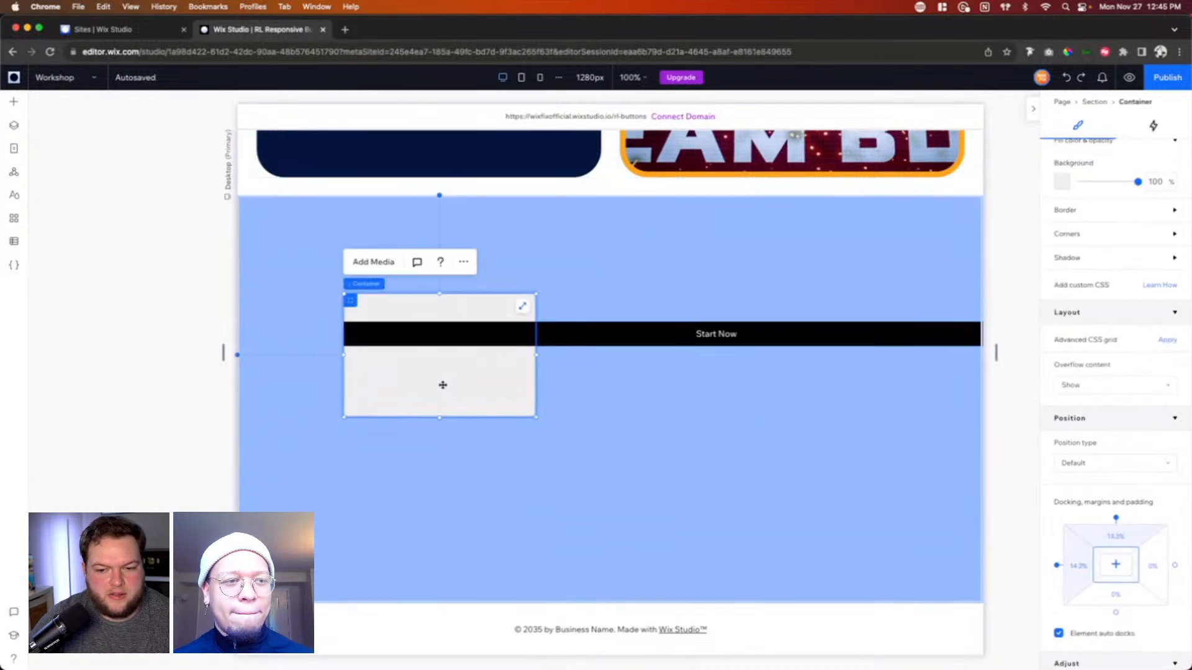
{"action": "left_click", "coordinate": [1093, 567]}
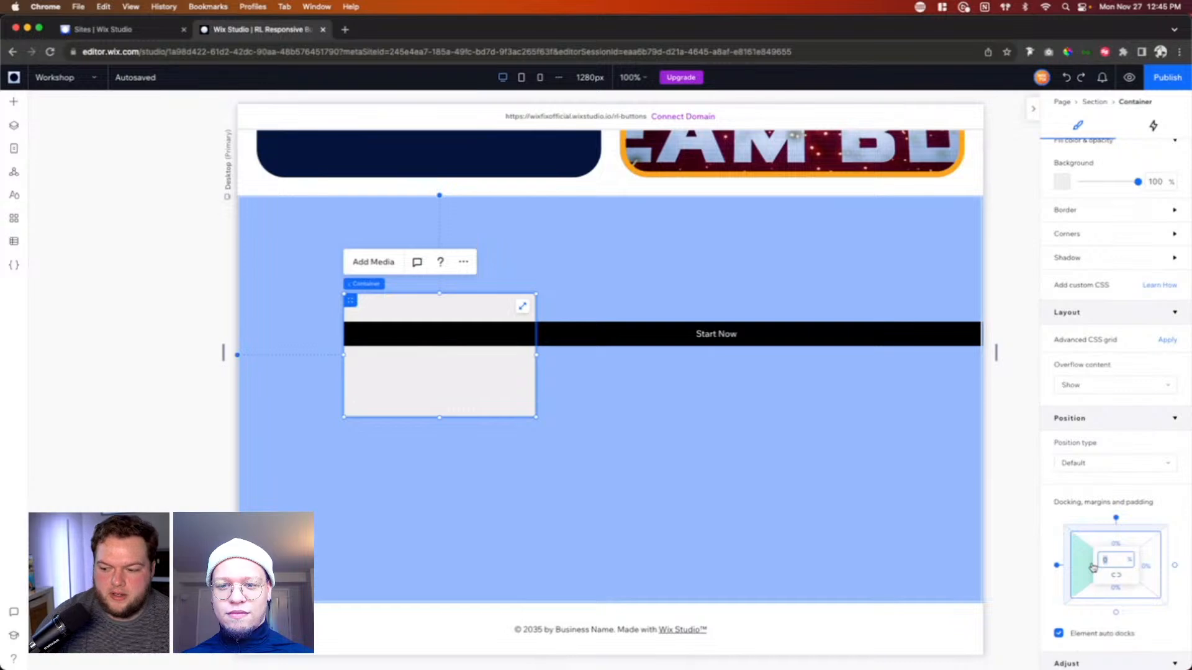
{"action": "type", "text": "10"}
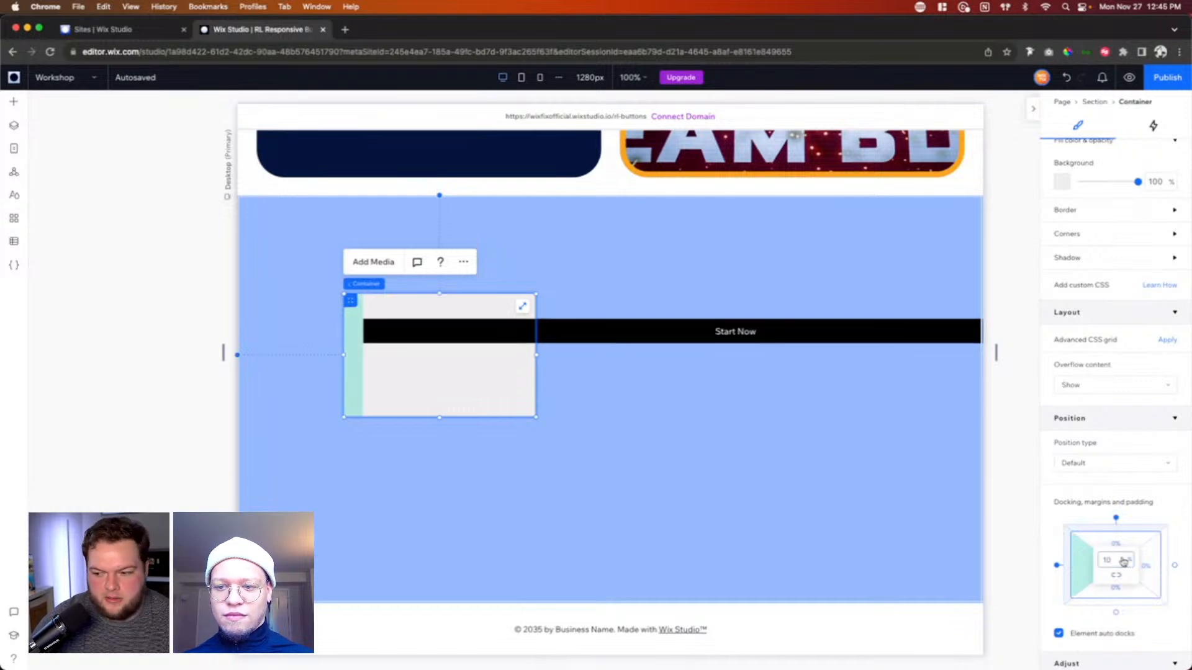
Step: Switch the gray container's left padding unit to viewport width and set it to 10 vw
{"action": "left_click", "coordinate": [1124, 561]}
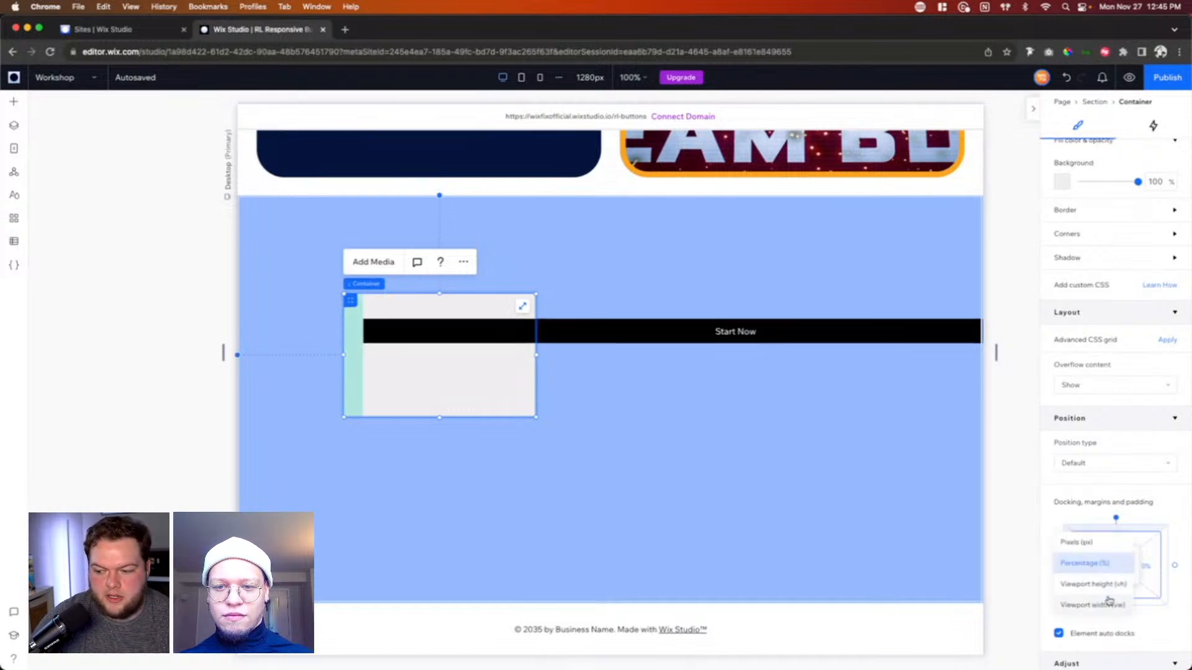
{"action": "left_click", "coordinate": [1109, 603]}
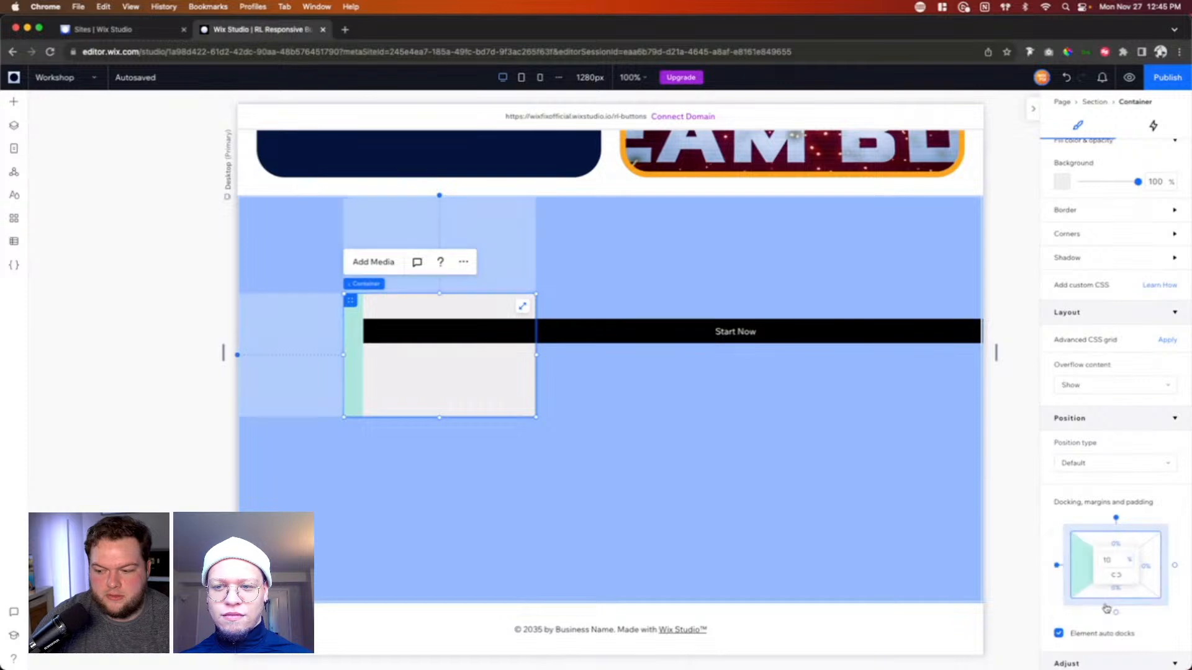
{"action": "left_click", "coordinate": [1116, 562]}
{"action": "type", "text": "10"}
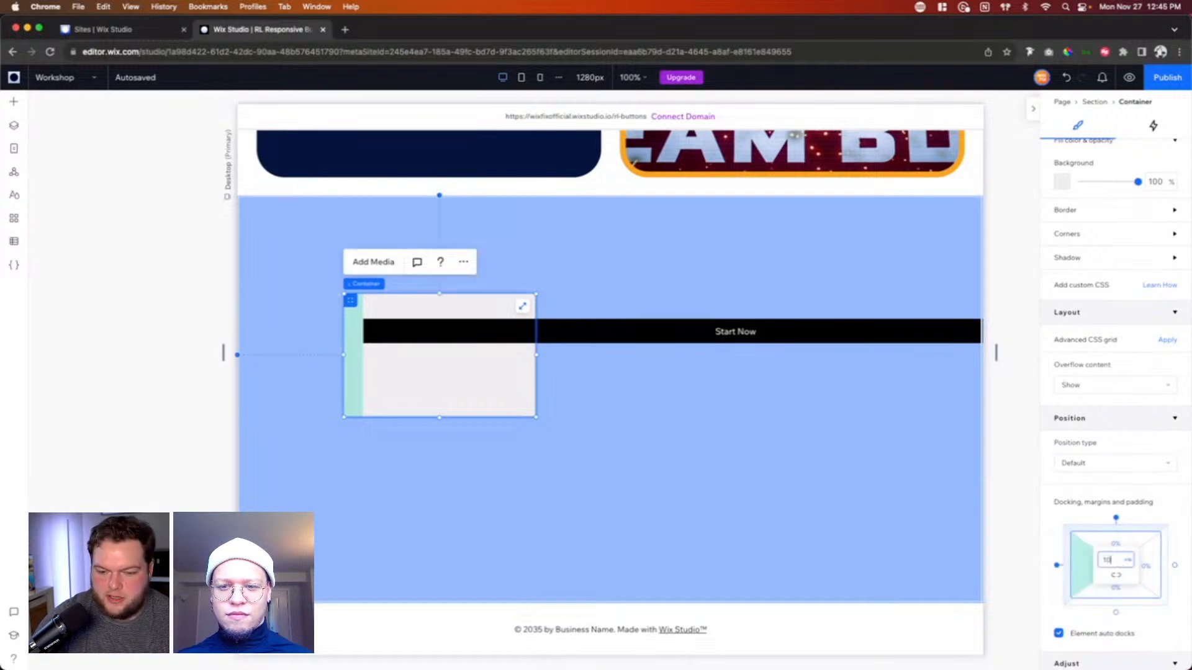
{"action": "key", "text": "Return"}
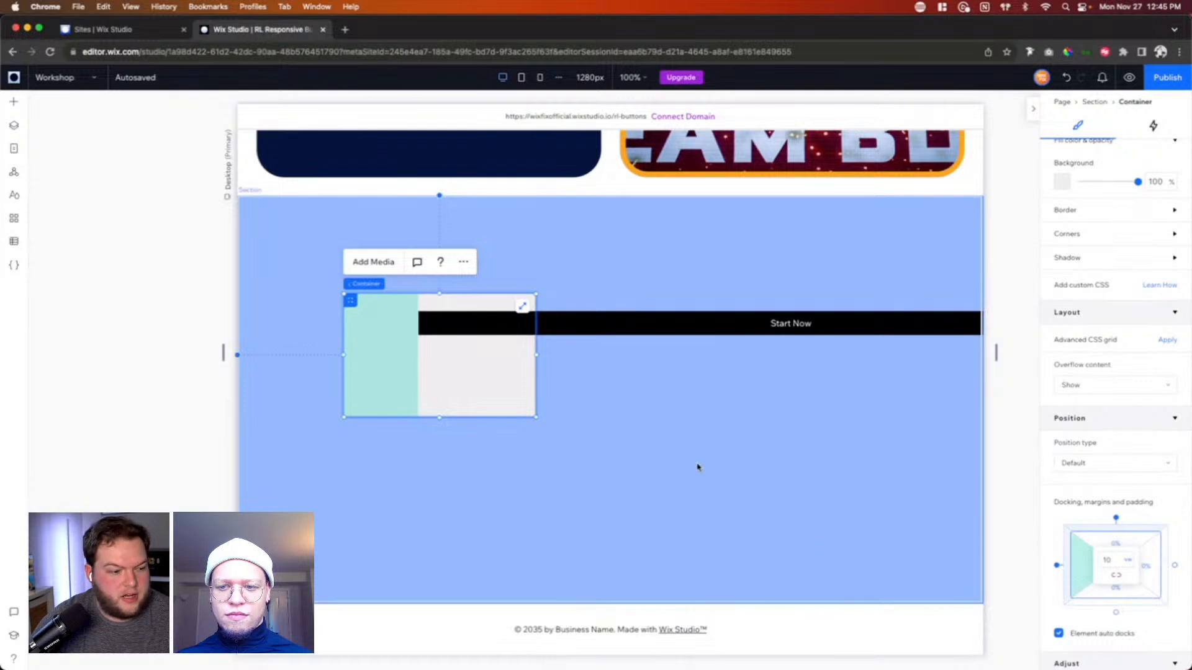
Step: Set the gray container's left padding back to 10%
{"action": "left_click", "coordinate": [444, 381]}
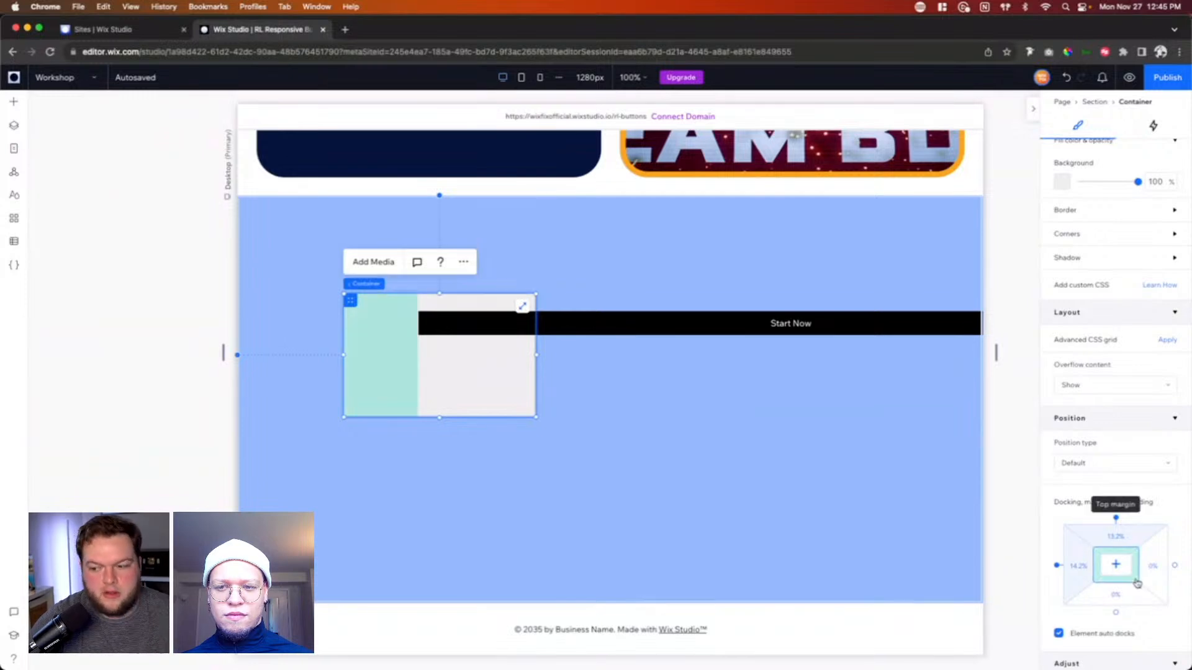
{"action": "left_click", "coordinate": [1099, 571]}
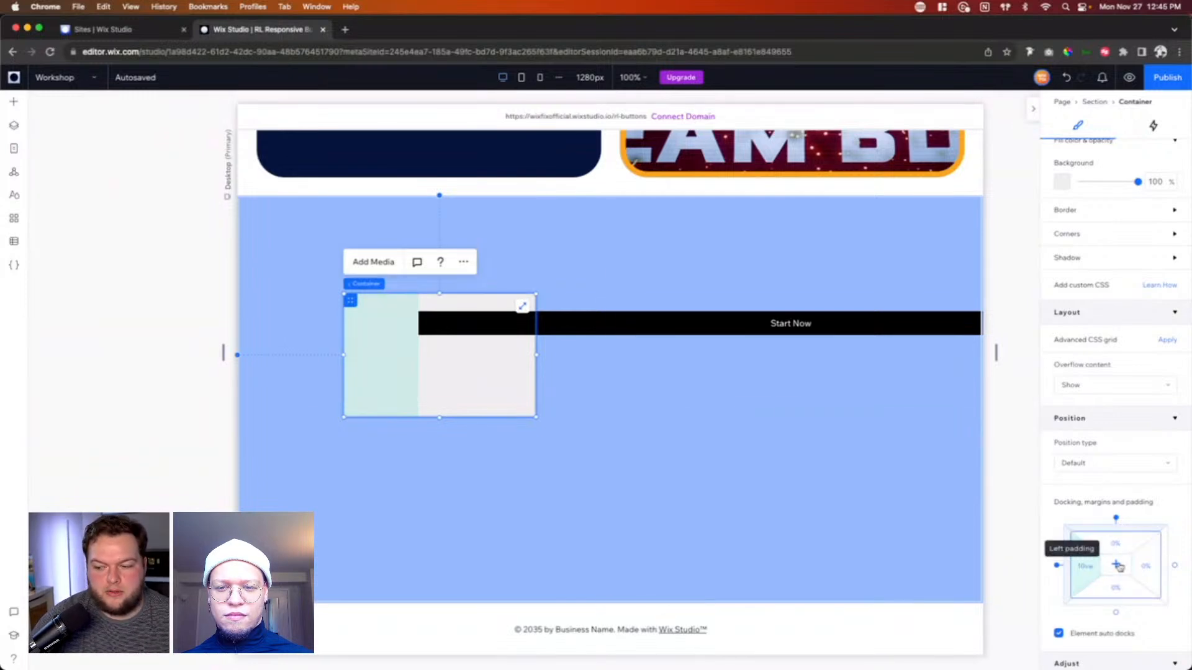
{"action": "left_click", "coordinate": [1089, 568]}
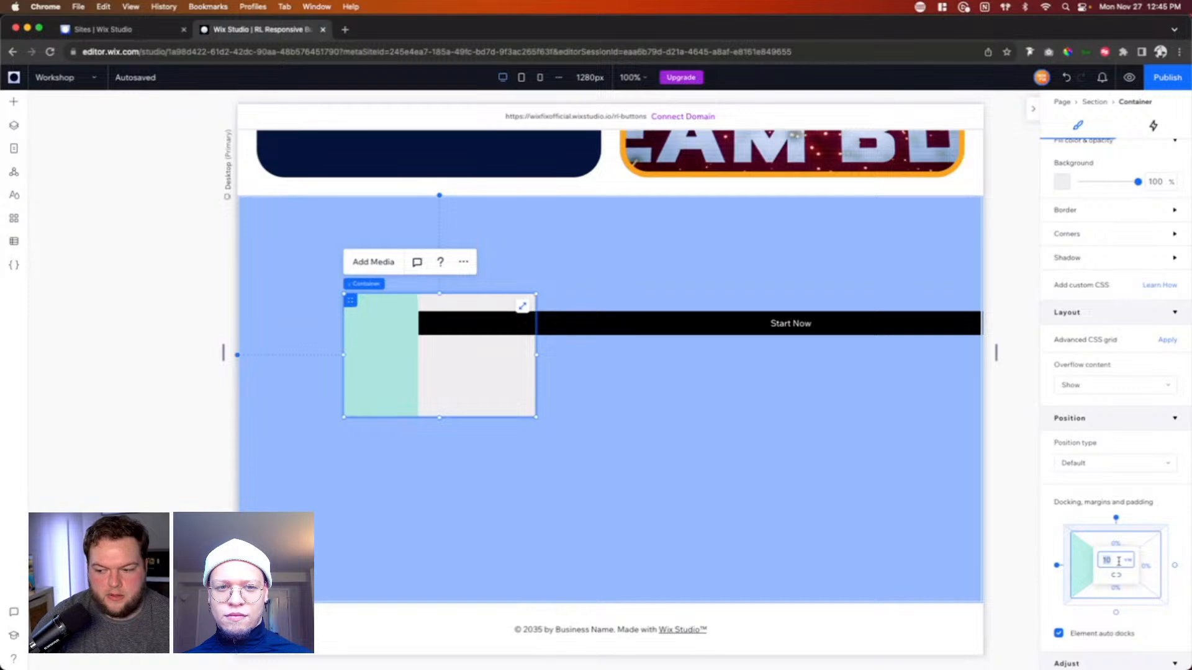
{"action": "type", "text": "10%"}
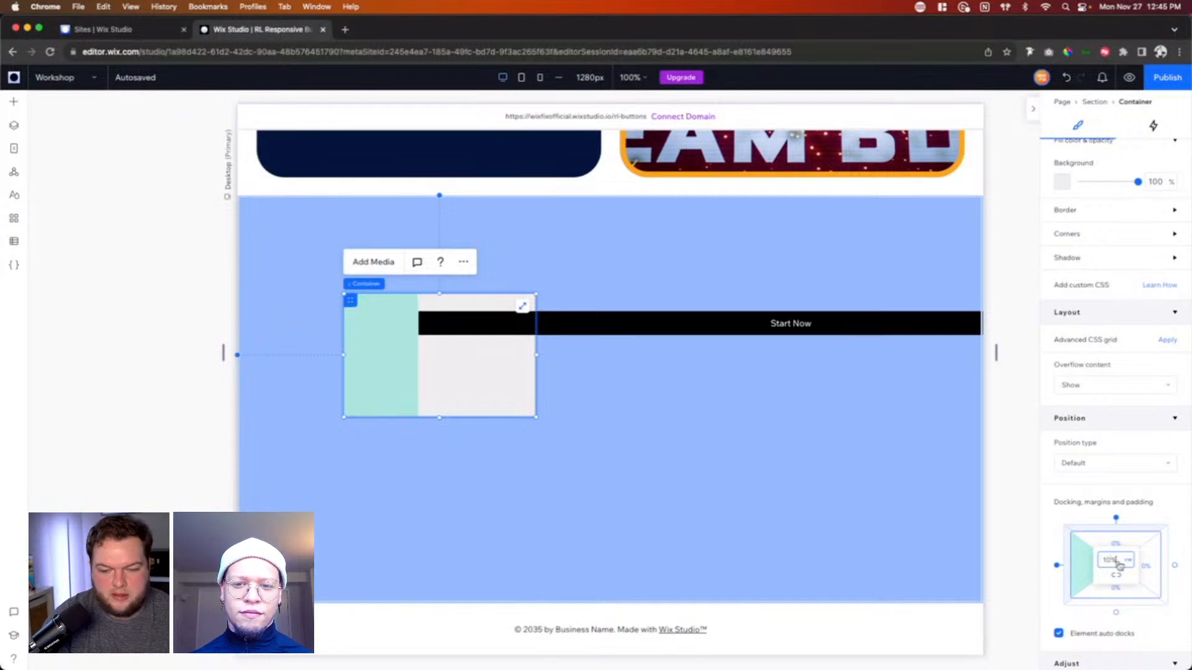
{"action": "key", "text": "Return"}
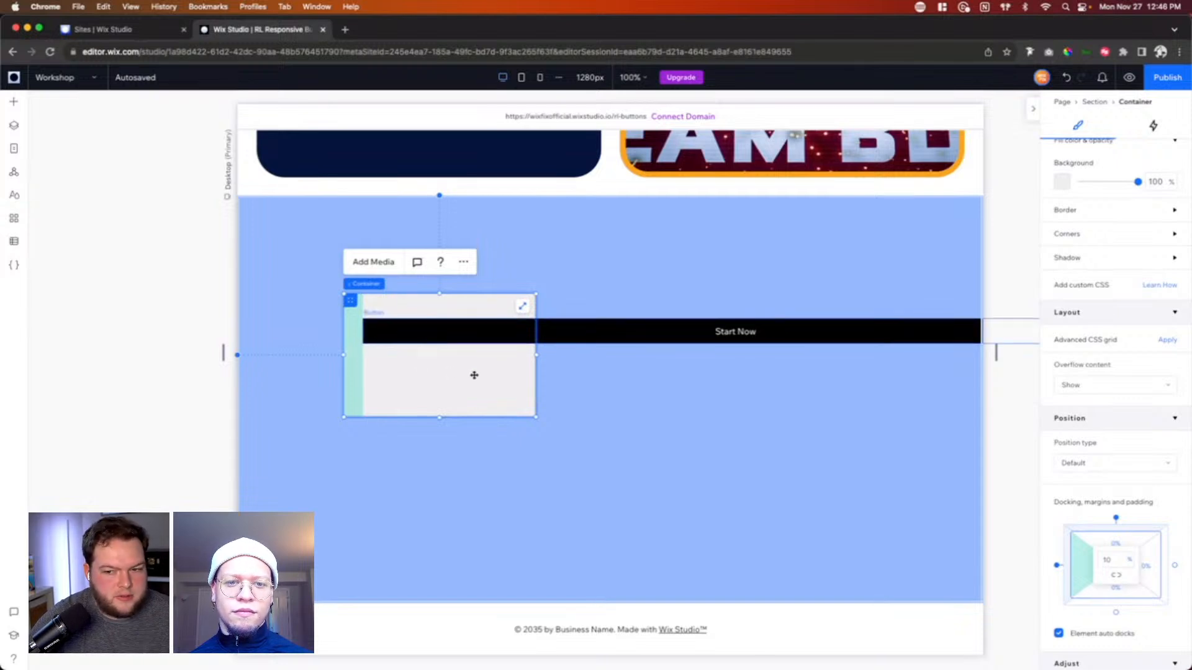
Step: Compare the collage section's padding and gaps with the gray container's padding
{"action": "scroll", "coordinate": [596, 304], "scroll_direction": "up", "scroll_amount": 3}
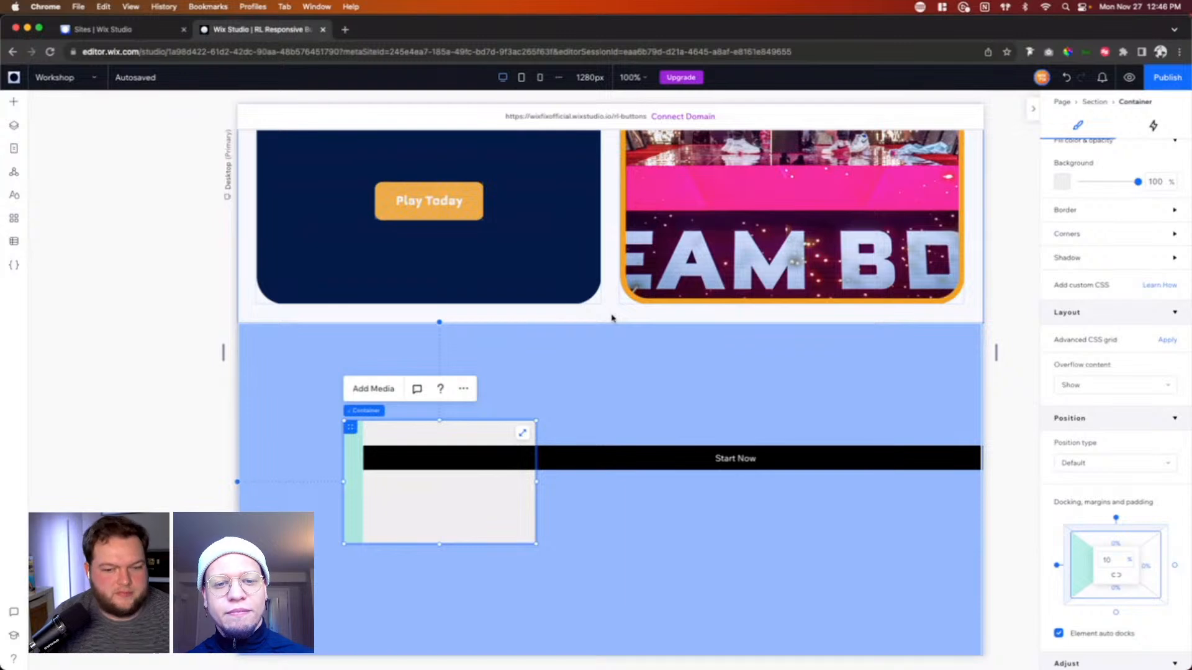
{"action": "left_click", "coordinate": [611, 317]}
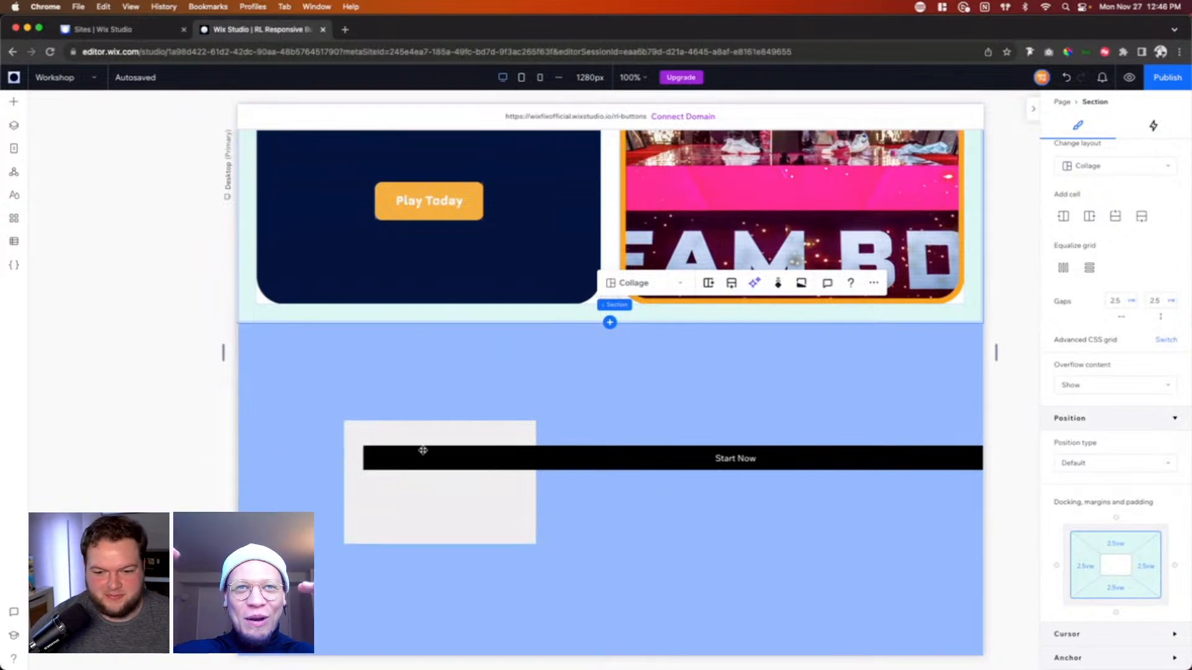
{"action": "left_click", "coordinate": [431, 514]}
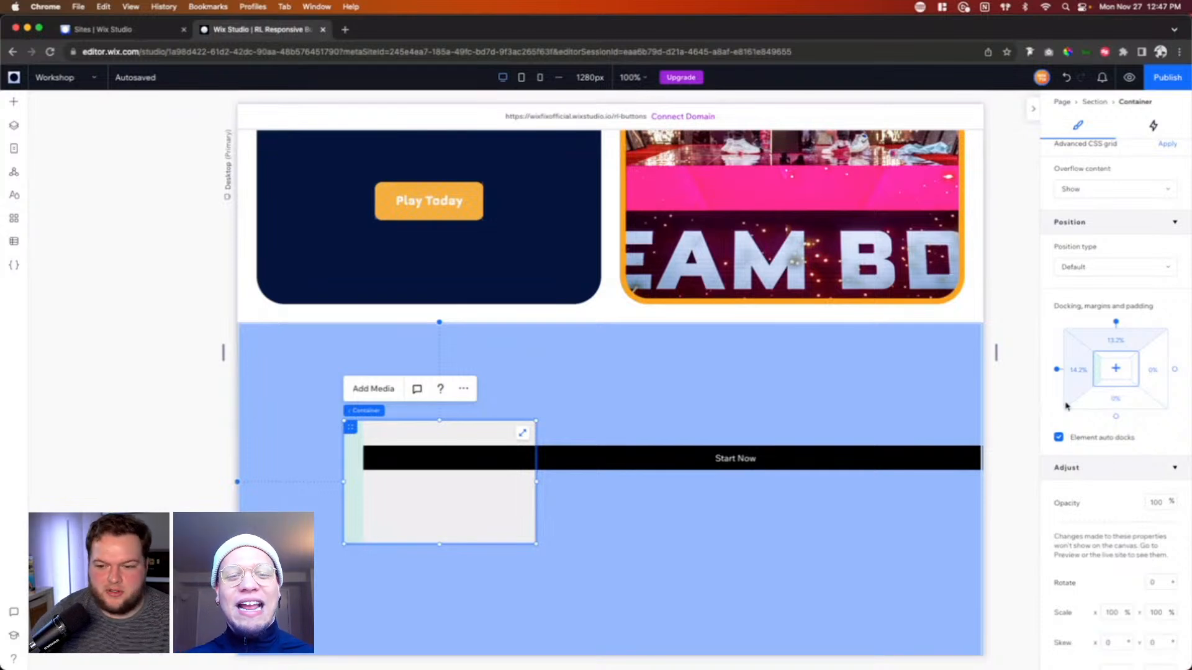
Step: Delete the light blue demo section from the Workshop page and switch to the Home page
{"action": "left_click", "coordinate": [794, 381]}
{"action": "key", "text": "Delete"}
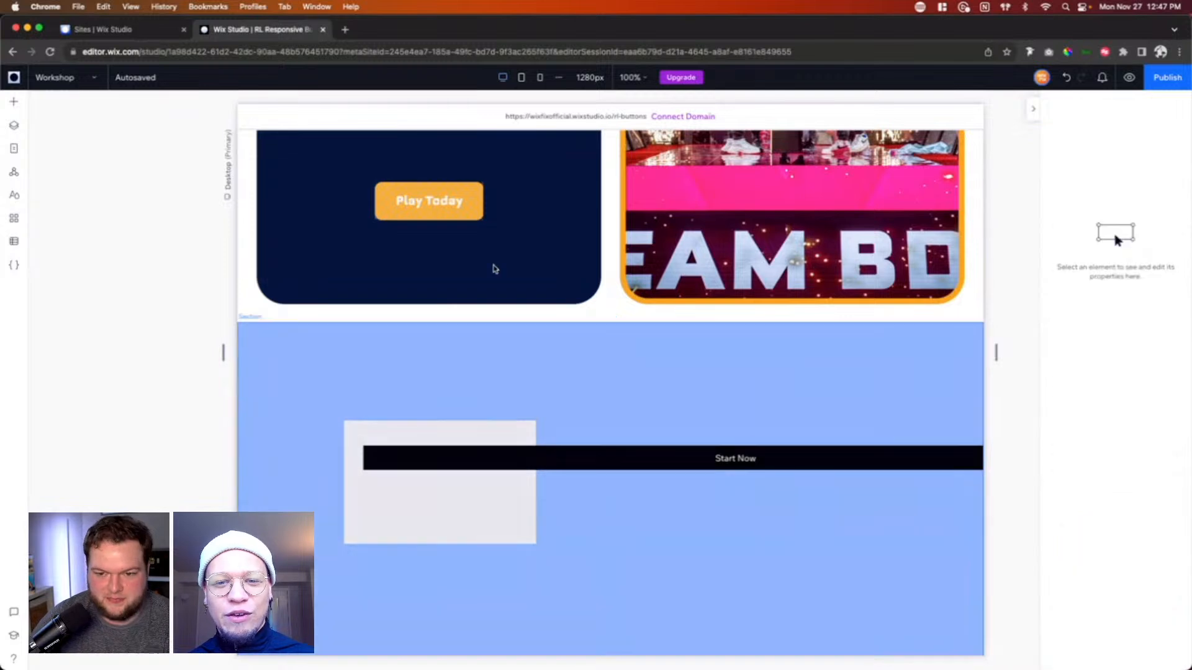
{"action": "left_click", "coordinate": [79, 80]}
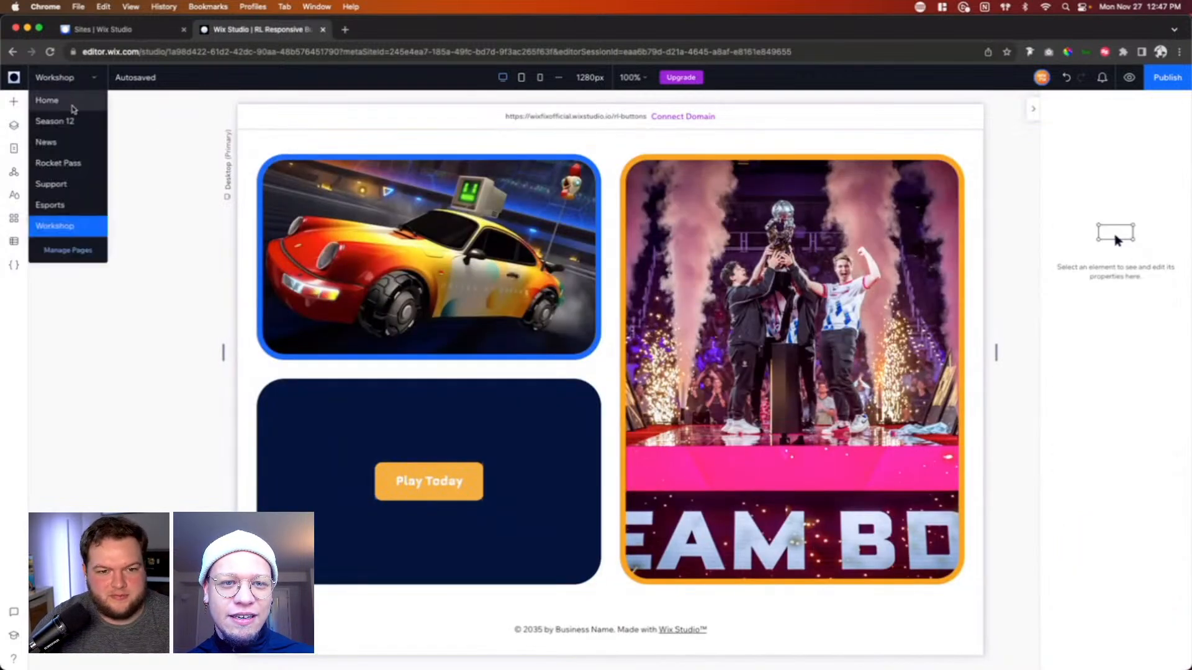
{"action": "left_click", "coordinate": [46, 100]}
Step: Publish the site on the free Wix Studio domain ending in rl-buttons and open the live site
{"action": "left_click", "coordinate": [1170, 77]}
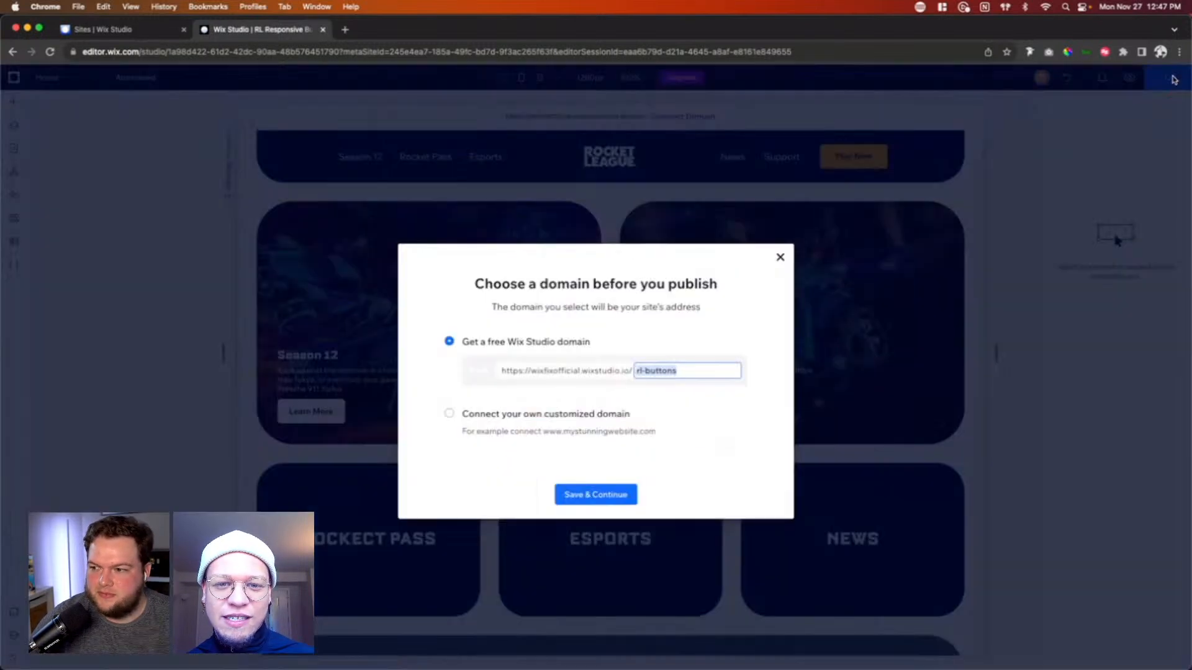
{"action": "left_click", "coordinate": [583, 495]}
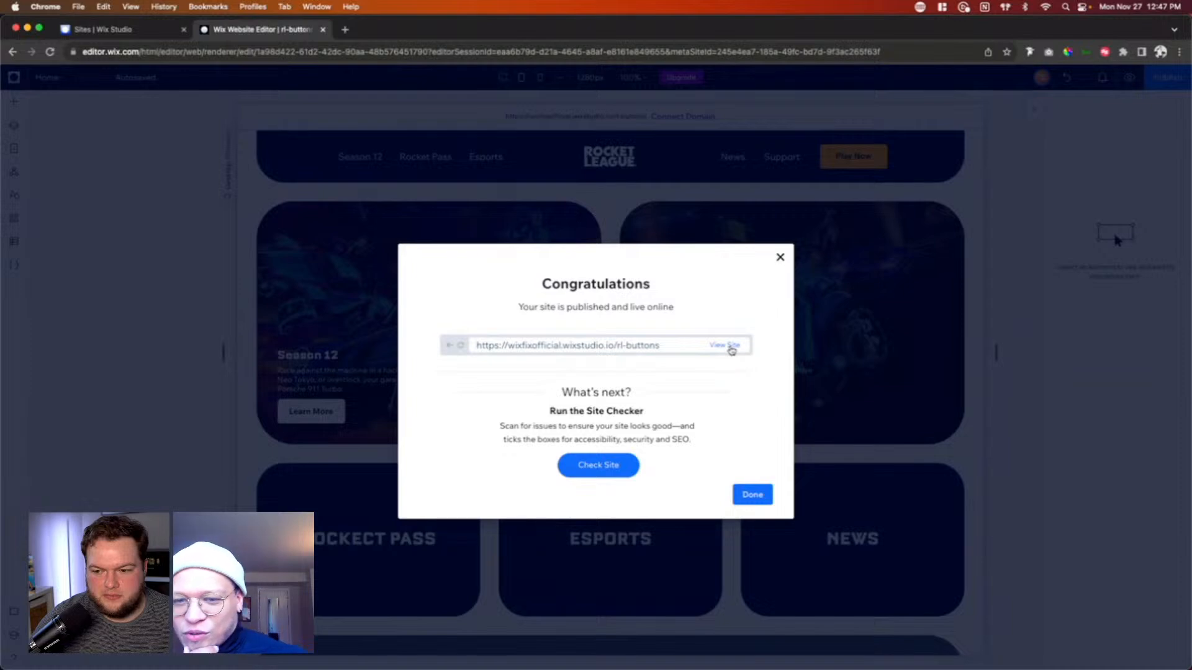
{"action": "left_click", "coordinate": [733, 349]}
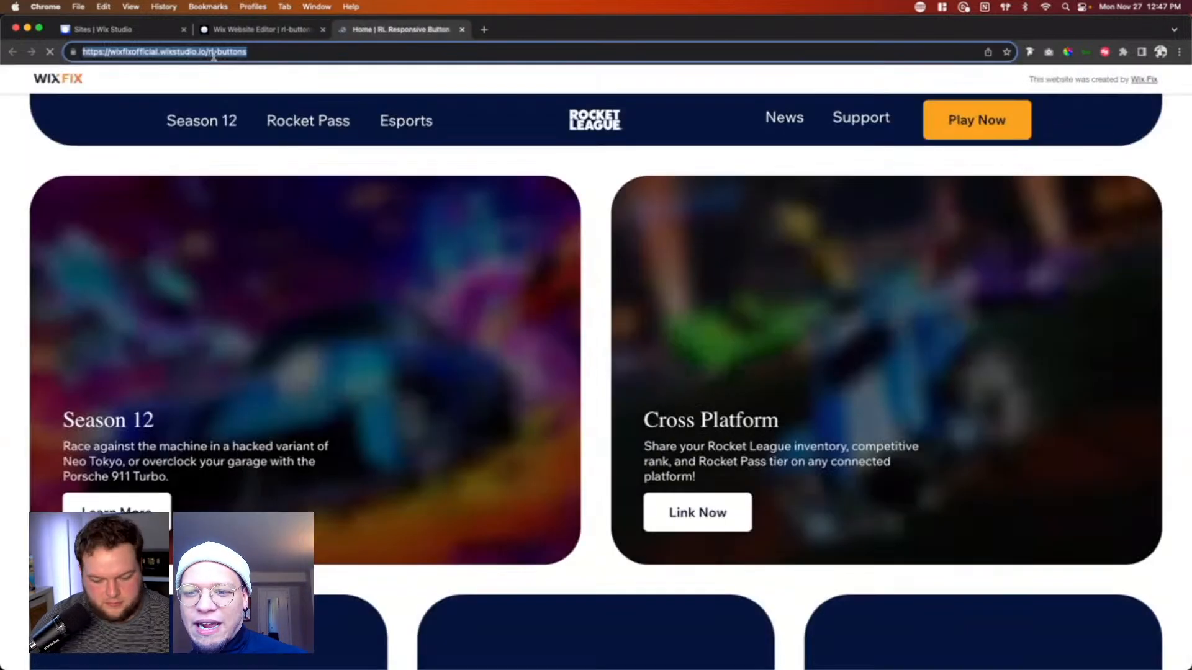
Step: Close the live site and the publishing confirmation, and look over the Home page's desktop layout in the editor
{"action": "key", "text": "super+w"}
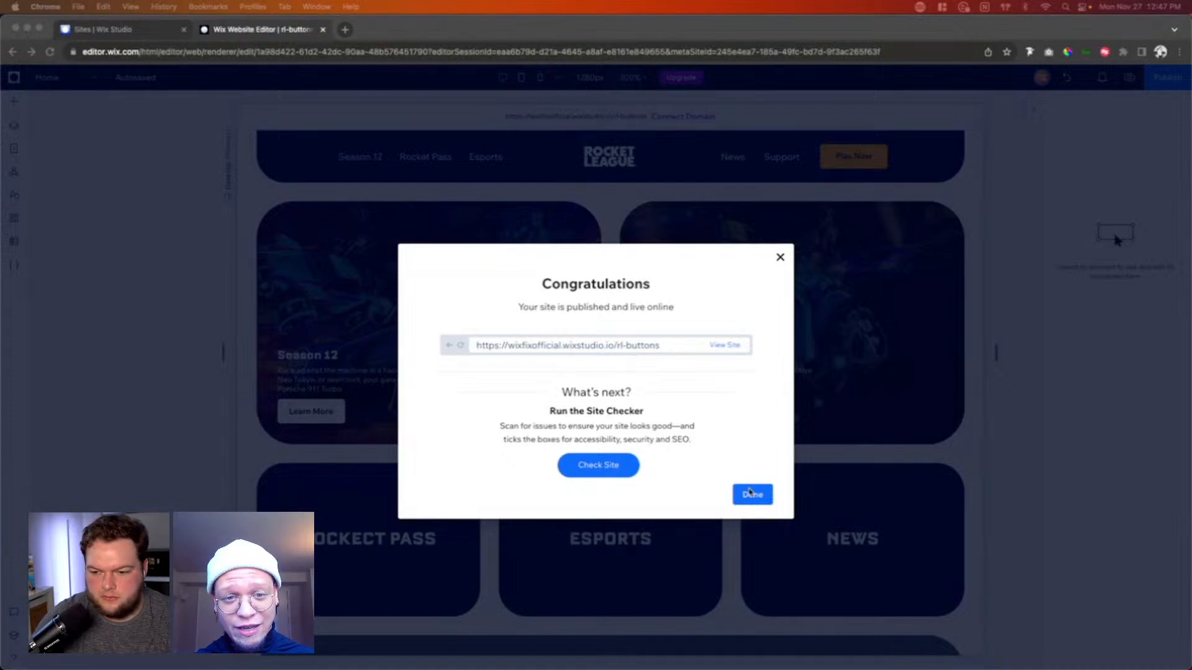
{"action": "left_click", "coordinate": [752, 494]}
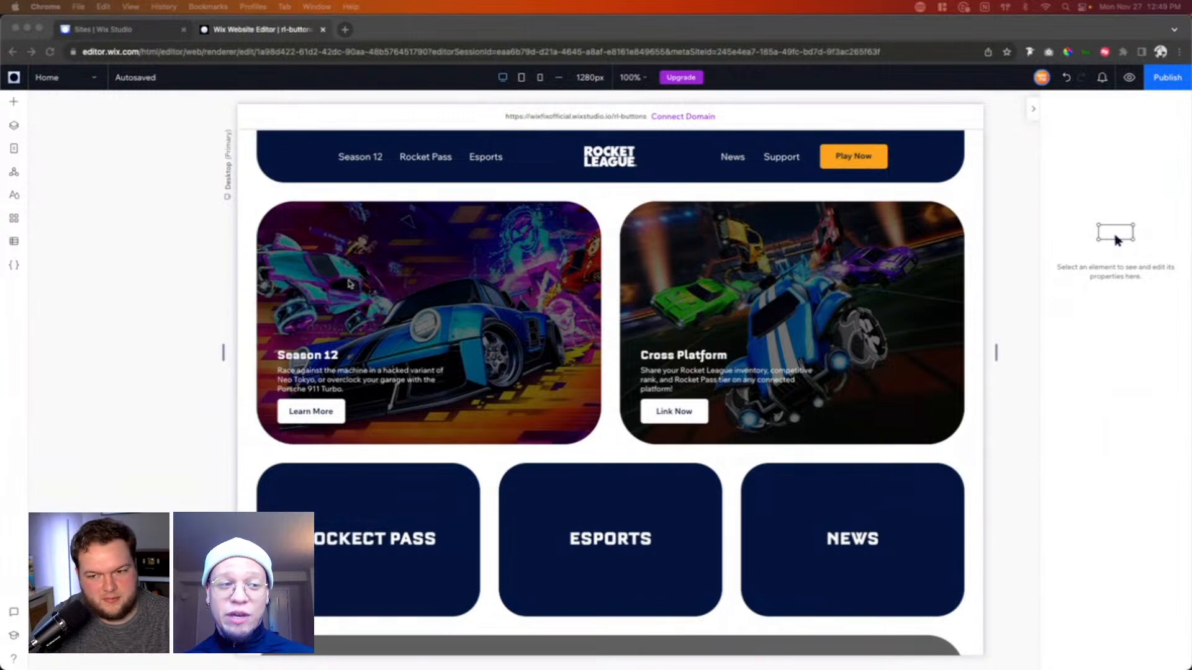
{"action": "scroll", "coordinate": [972, 207], "scroll_direction": "down", "scroll_amount": 8}
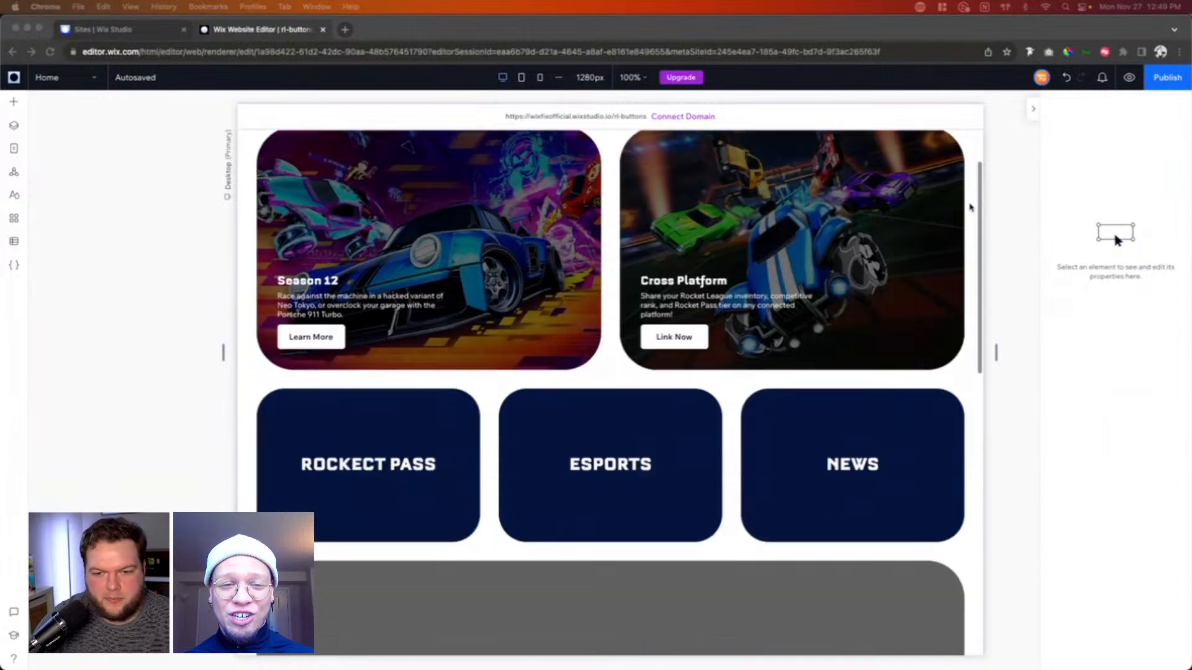
{"action": "scroll", "coordinate": [971, 208], "scroll_direction": "down", "scroll_amount": 4}
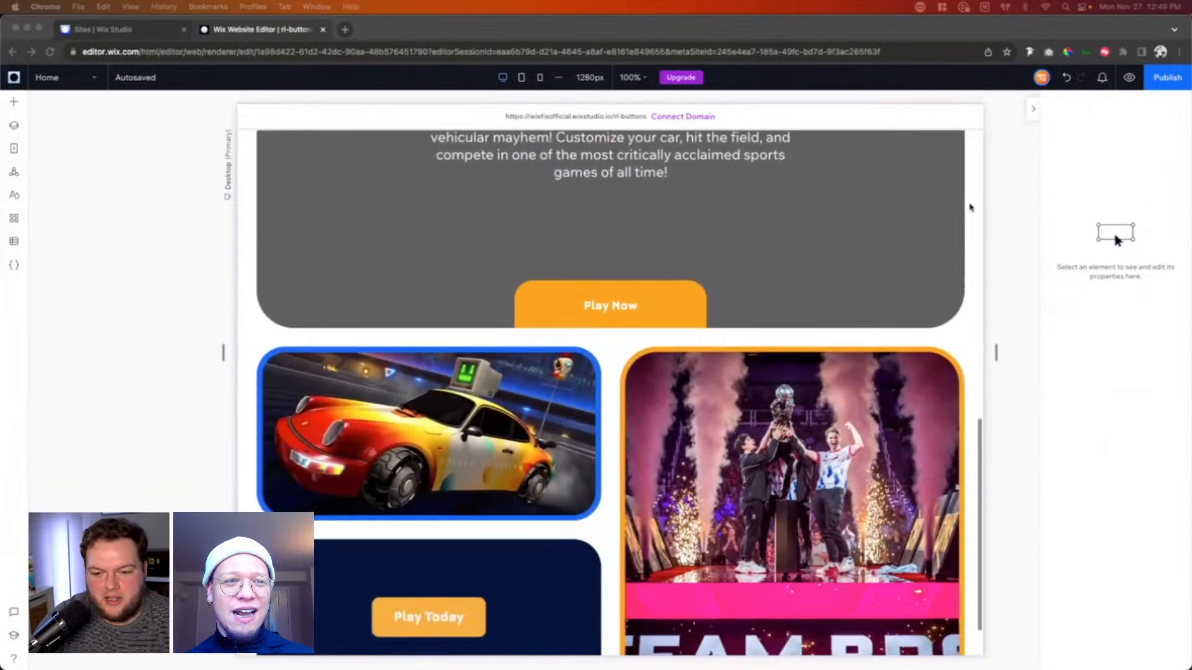
{"action": "scroll", "coordinate": [971, 207], "scroll_direction": "up", "scroll_amount": 2}
{"action": "scroll", "coordinate": [972, 207], "scroll_direction": "up", "scroll_amount": 6}
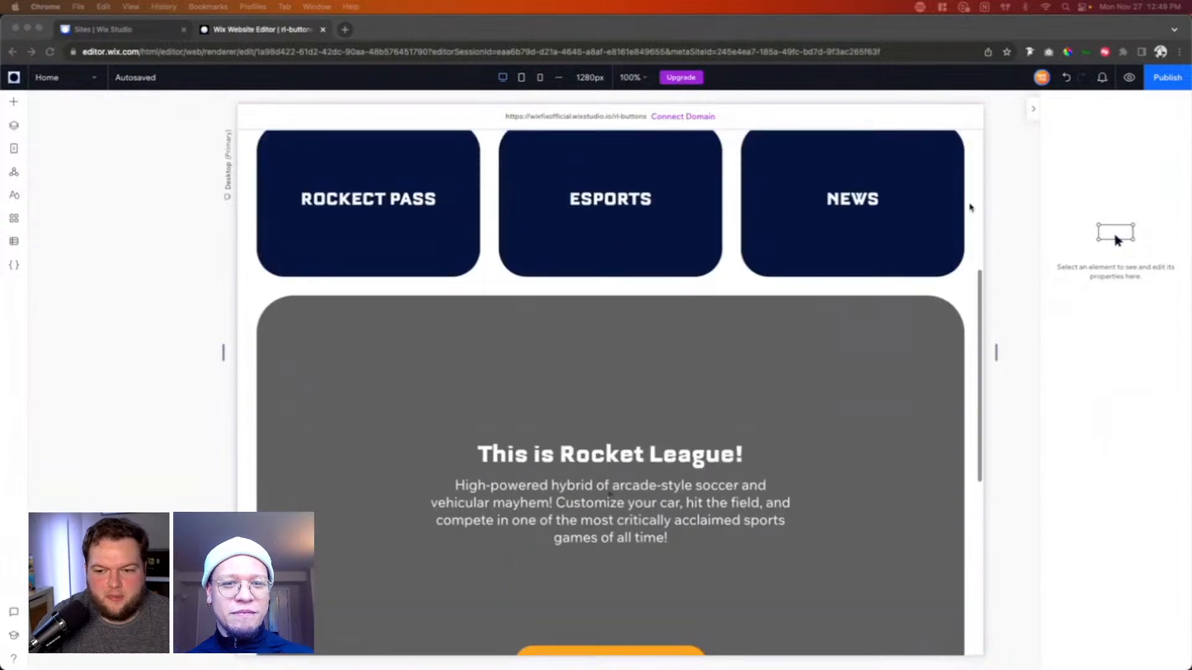
{"action": "scroll", "coordinate": [971, 208], "scroll_direction": "down", "scroll_amount": 5}
{"action": "scroll", "coordinate": [971, 207], "scroll_direction": "up", "scroll_amount": 2}
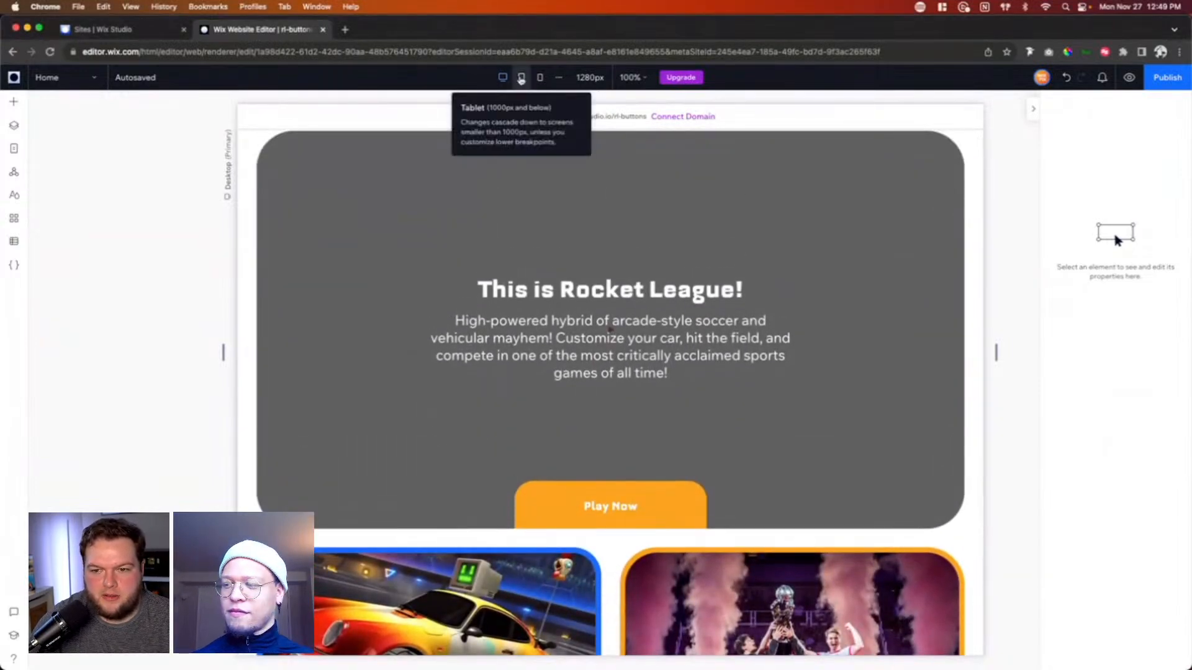
Step: In the mobile view, set all corner radii of the container behind the "This is Rocket League!" video box to 64 px, and return to the desktop view
{"action": "left_click", "coordinate": [521, 79]}
{"action": "left_click", "coordinate": [540, 77]}
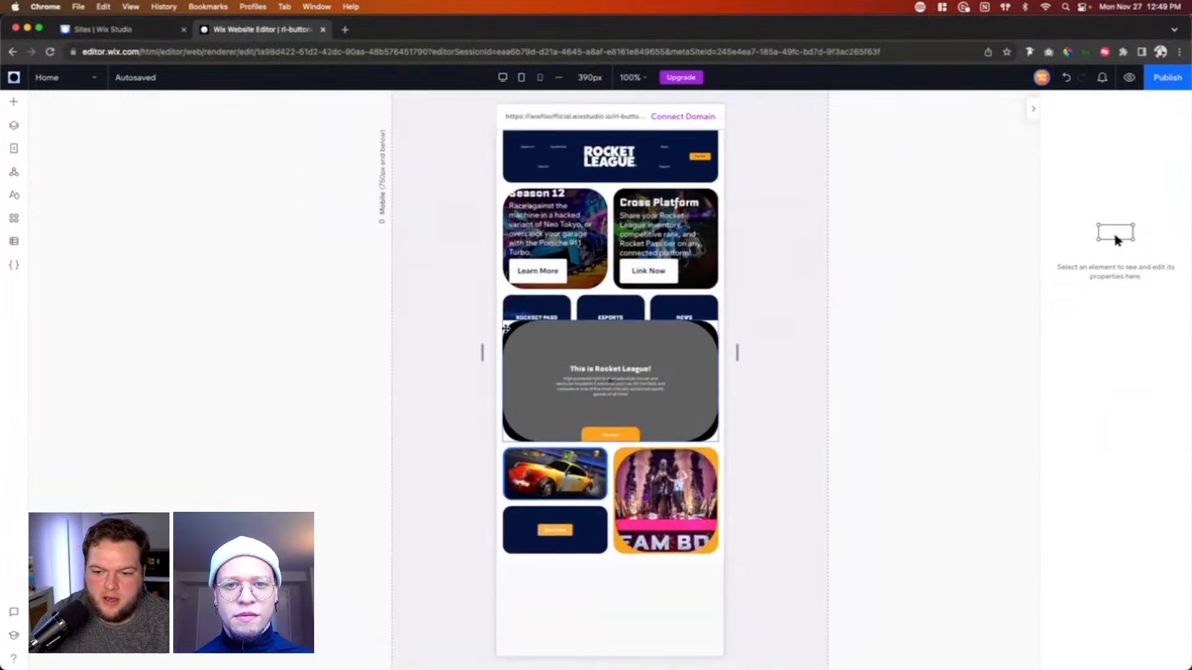
{"action": "left_click", "coordinate": [506, 328]}
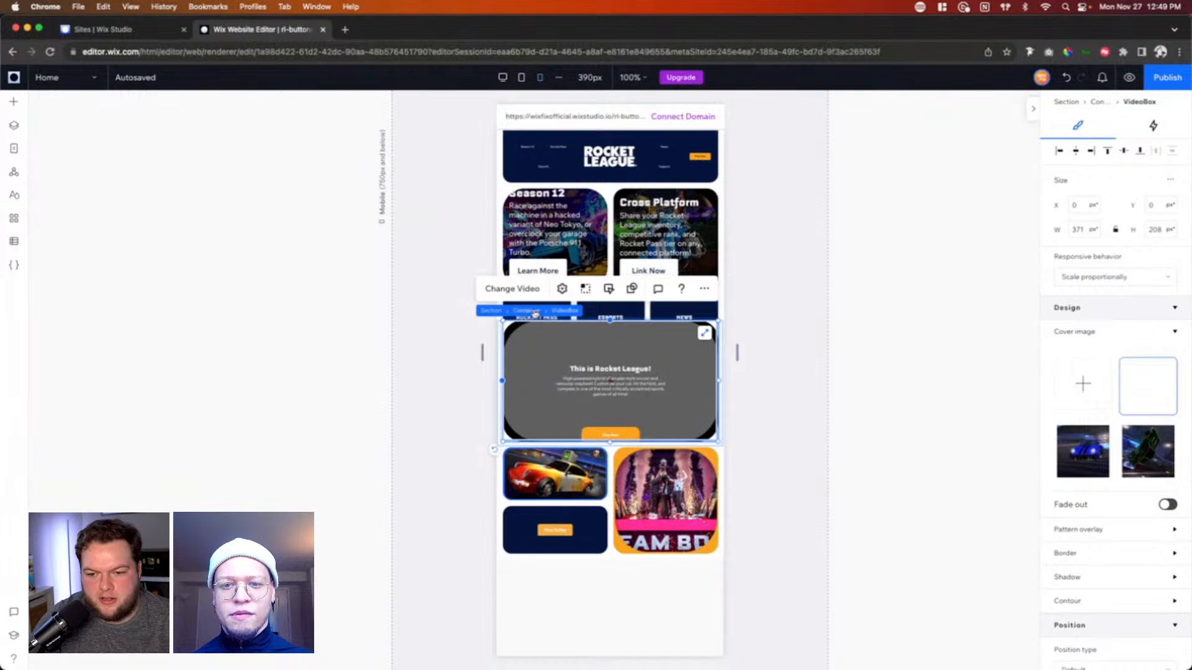
{"action": "left_click", "coordinate": [534, 313]}
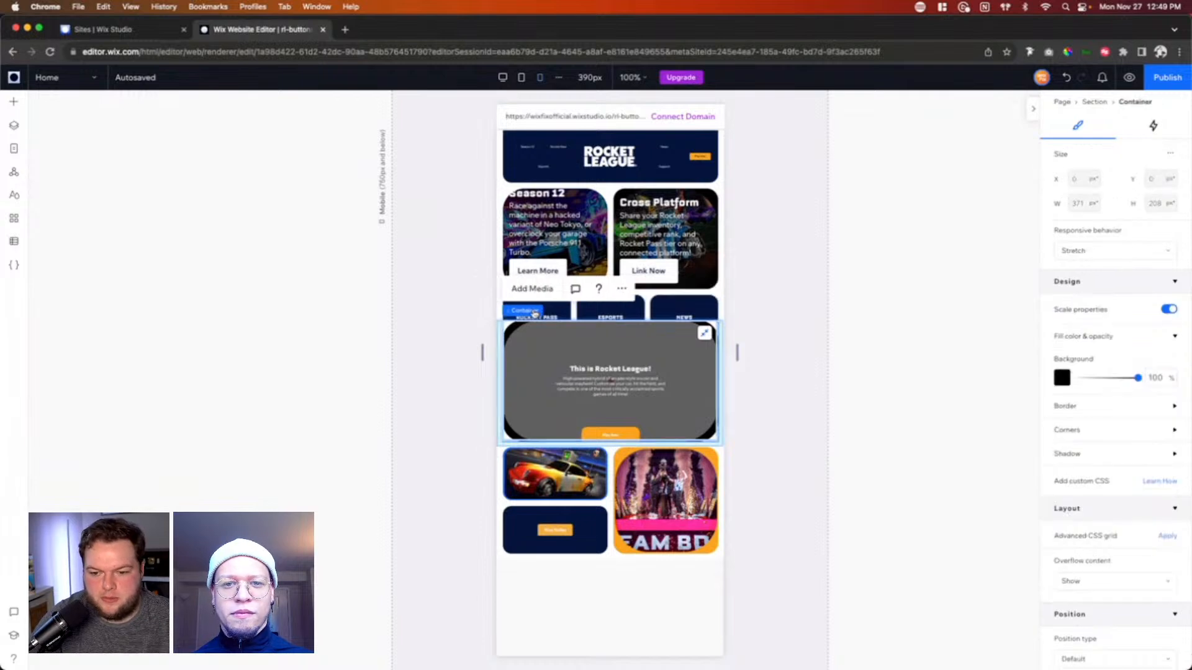
{"action": "left_click", "coordinate": [1120, 423]}
{"action": "left_click", "coordinate": [1067, 469]}
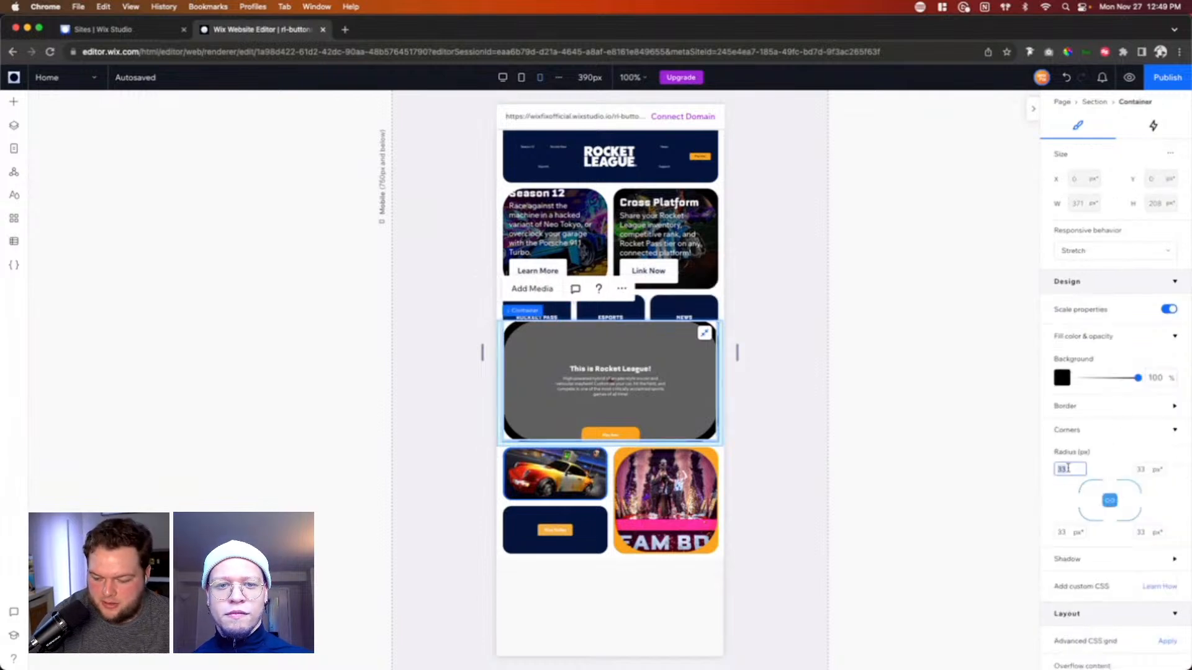
{"action": "type", "text": "64"}
{"action": "key", "text": "Return"}
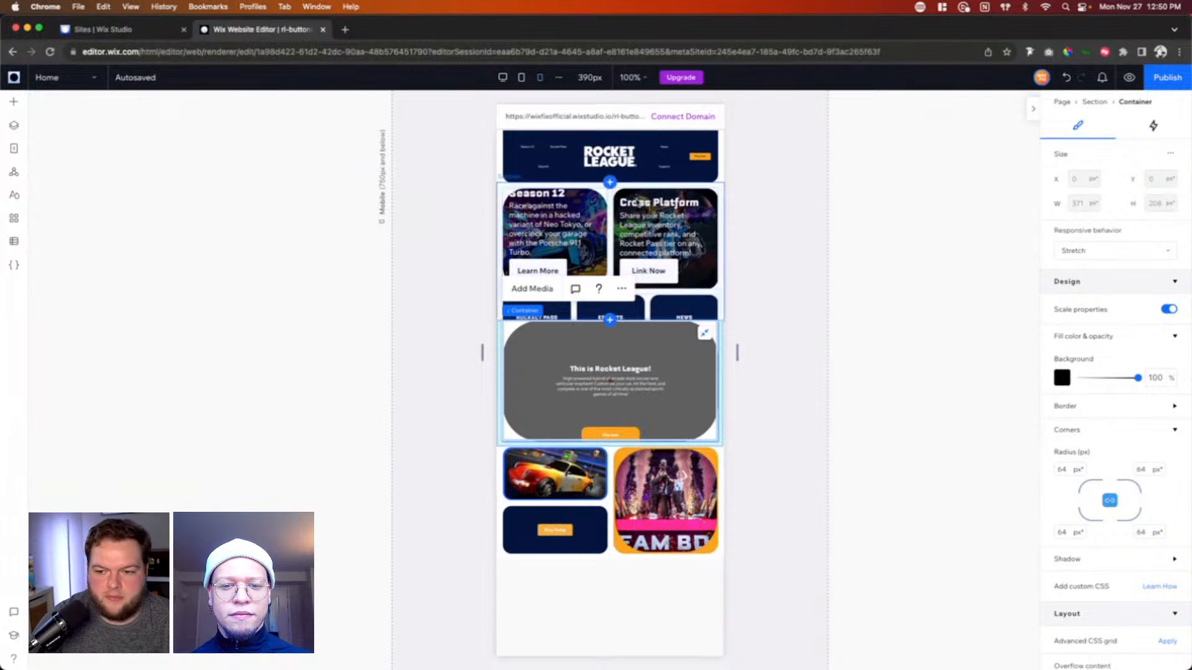
{"action": "left_click", "coordinate": [780, 418]}
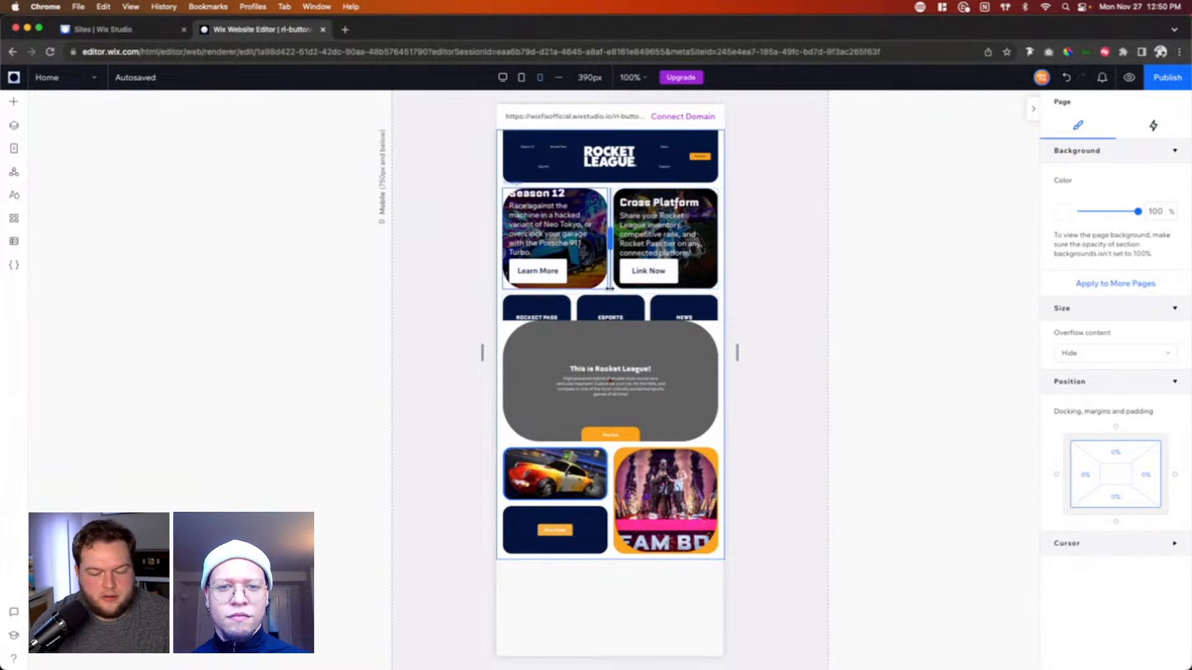
{"action": "left_click", "coordinate": [503, 79]}
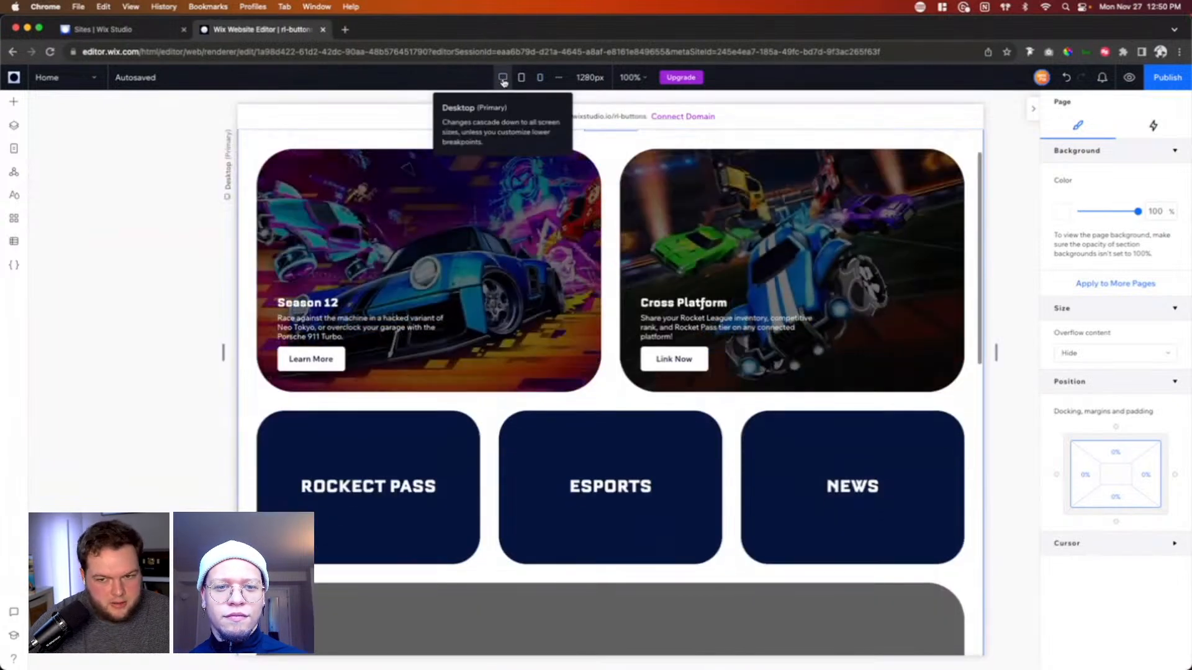